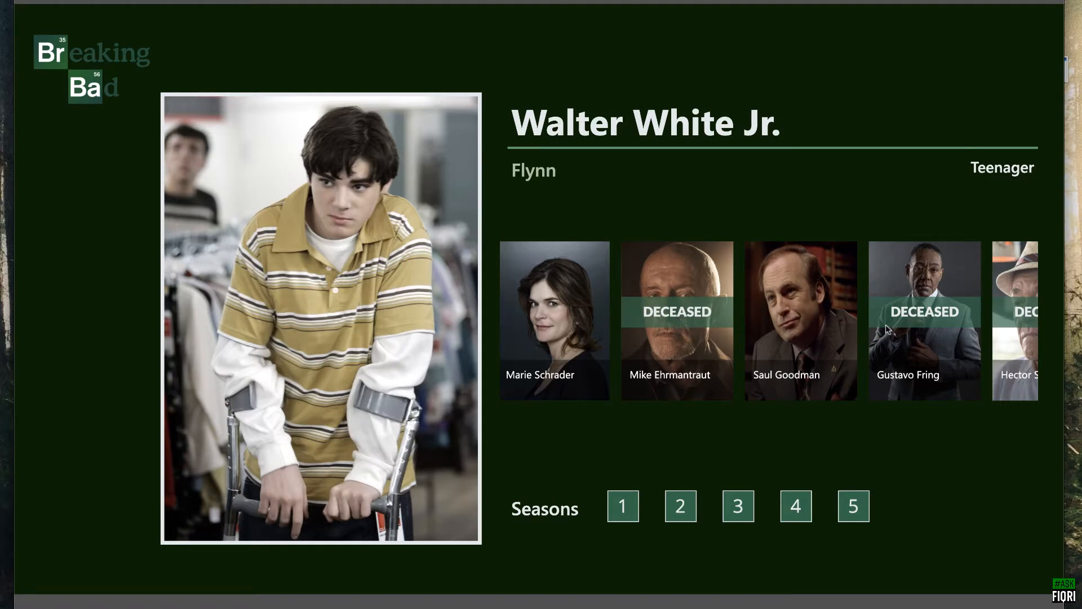
# Step: View the details of Skyler White, Marie Schrader and Mike Ehrmantraut from the running app's character gallery
pyautogui.scroll(-3, 884, 325)
pyautogui.scroll(5, 884, 324)
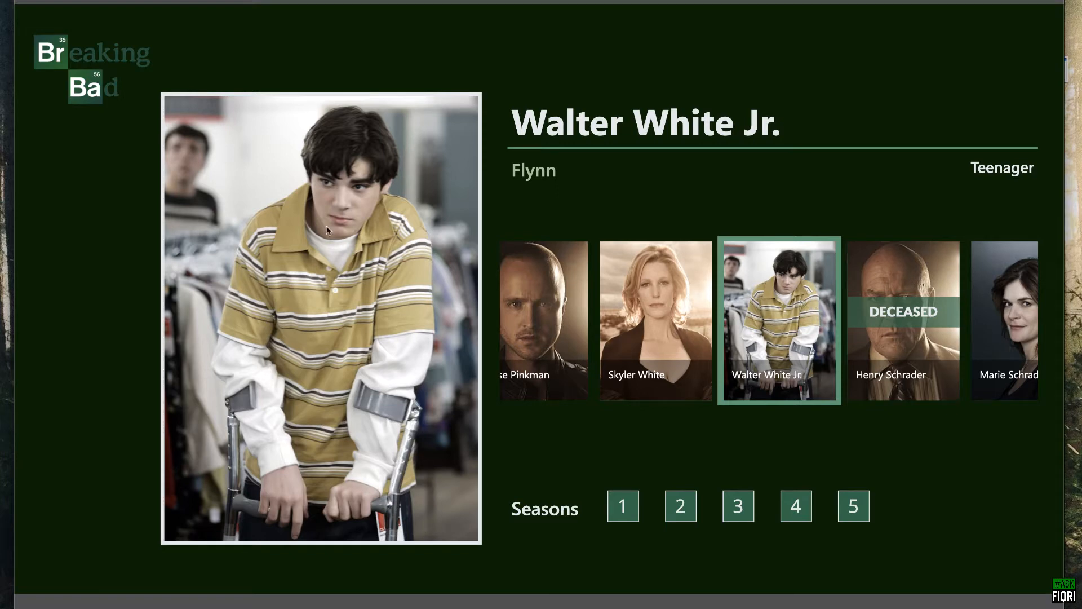
pyautogui.click(666, 285)
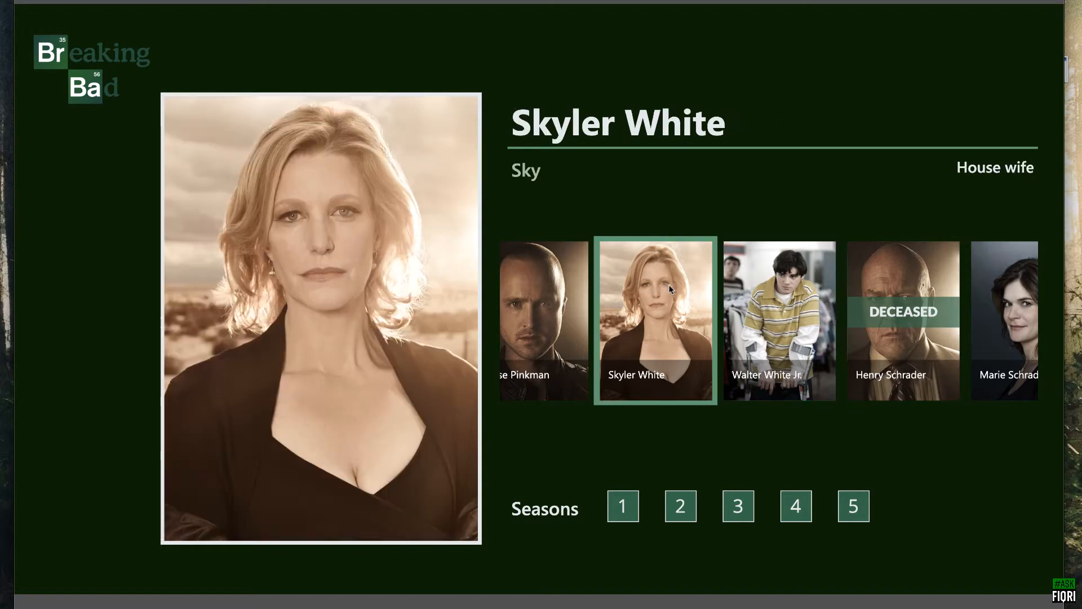
pyautogui.scroll(-5, 763, 312)
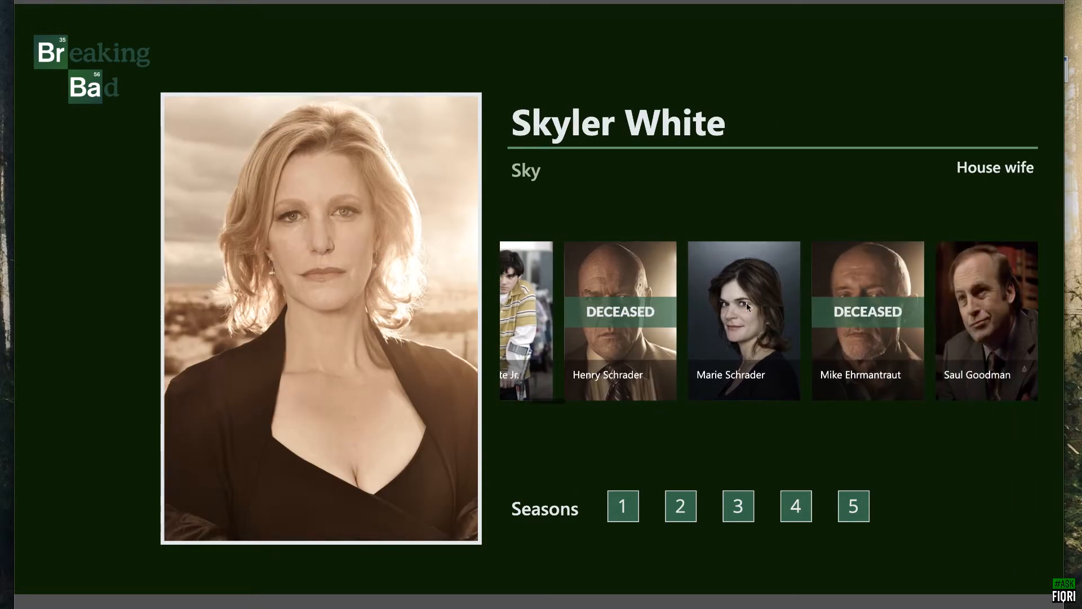
pyautogui.click(746, 302)
pyautogui.click(877, 301)
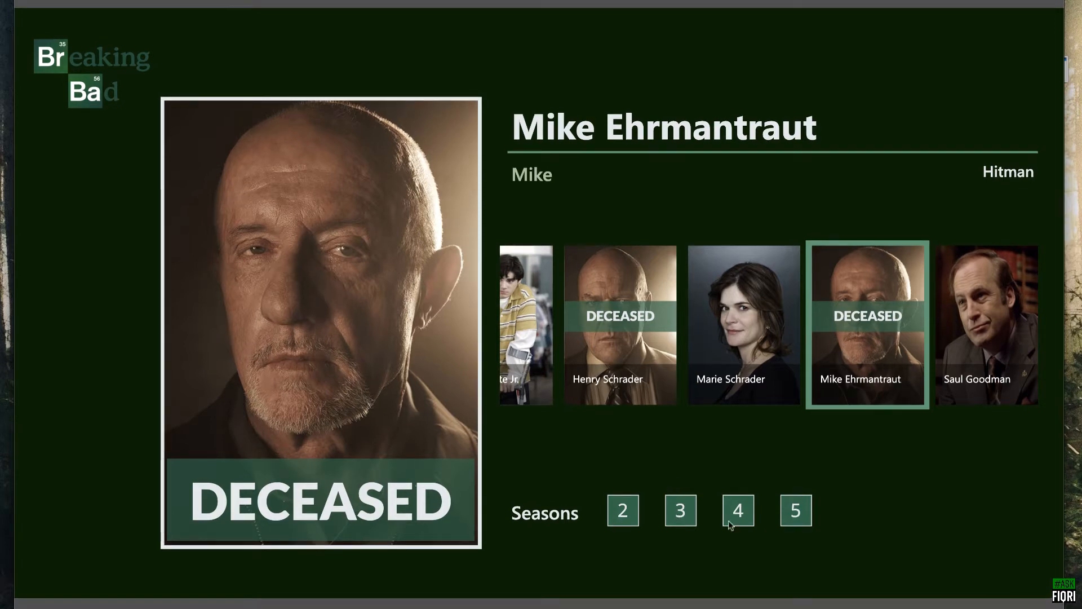
# Step: Look at the Jesse Pinkman and Tuco Salamanca entries in the character gallery
pyautogui.scroll(3, 686, 389)
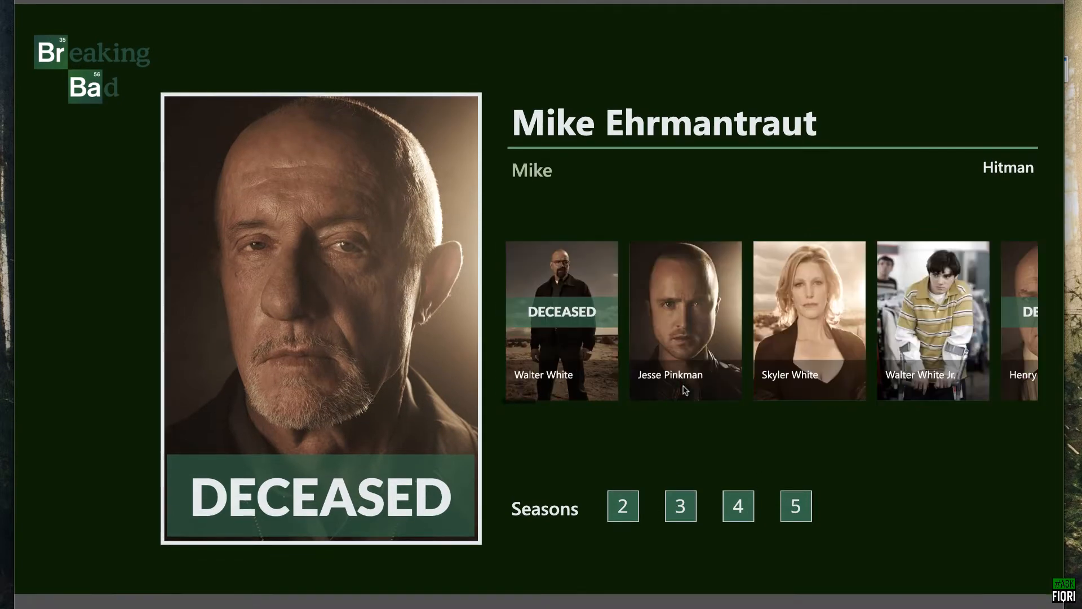
pyautogui.click(686, 327)
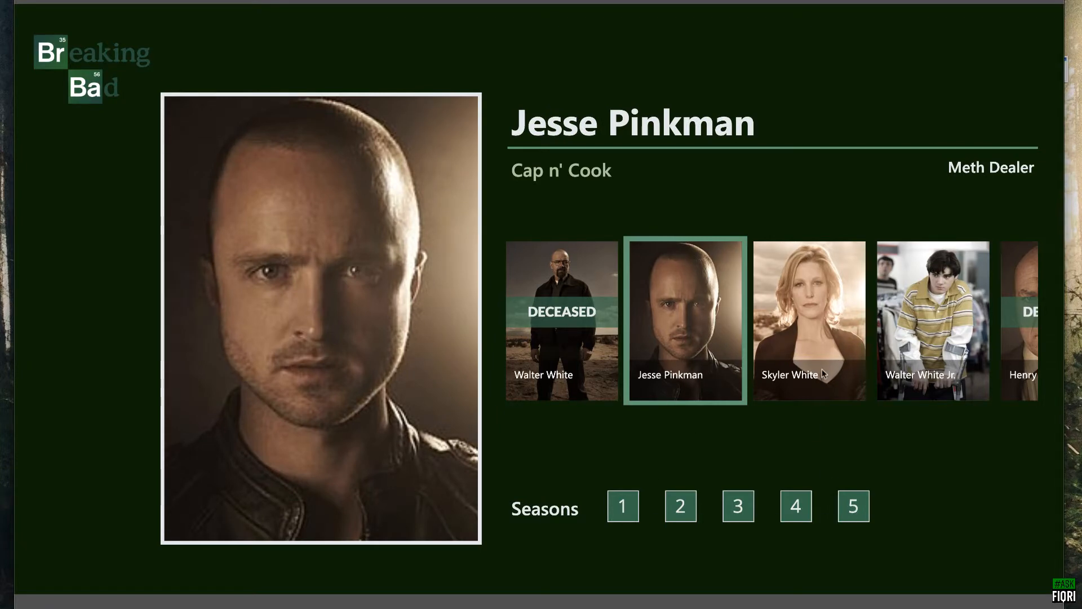
pyautogui.scroll(-10, 821, 374)
pyautogui.click(863, 329)
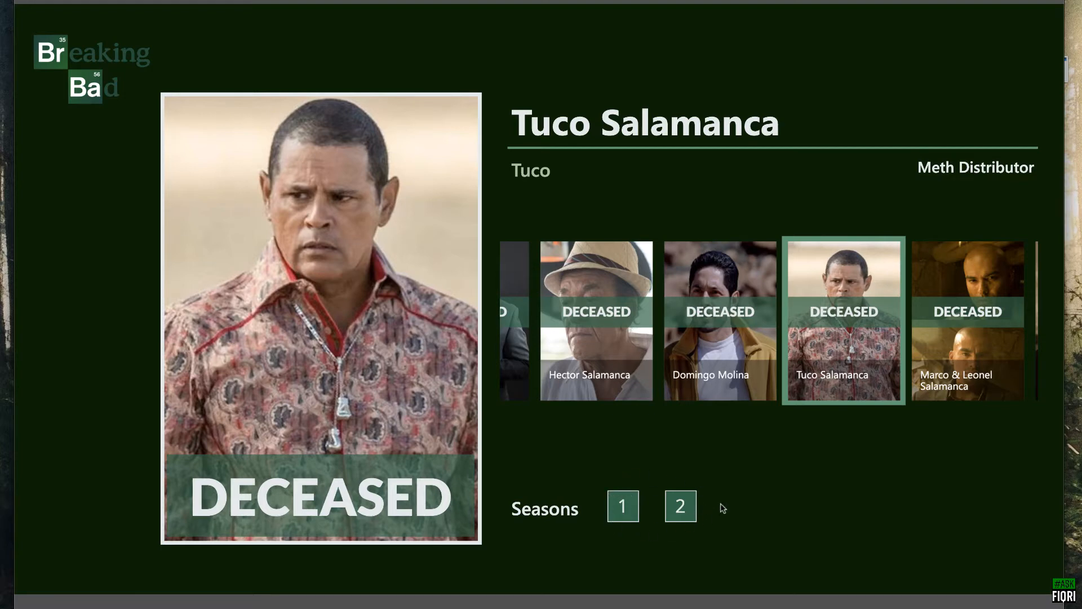
pyautogui.scroll(1, 743, 341)
pyautogui.scroll(8, 743, 341)
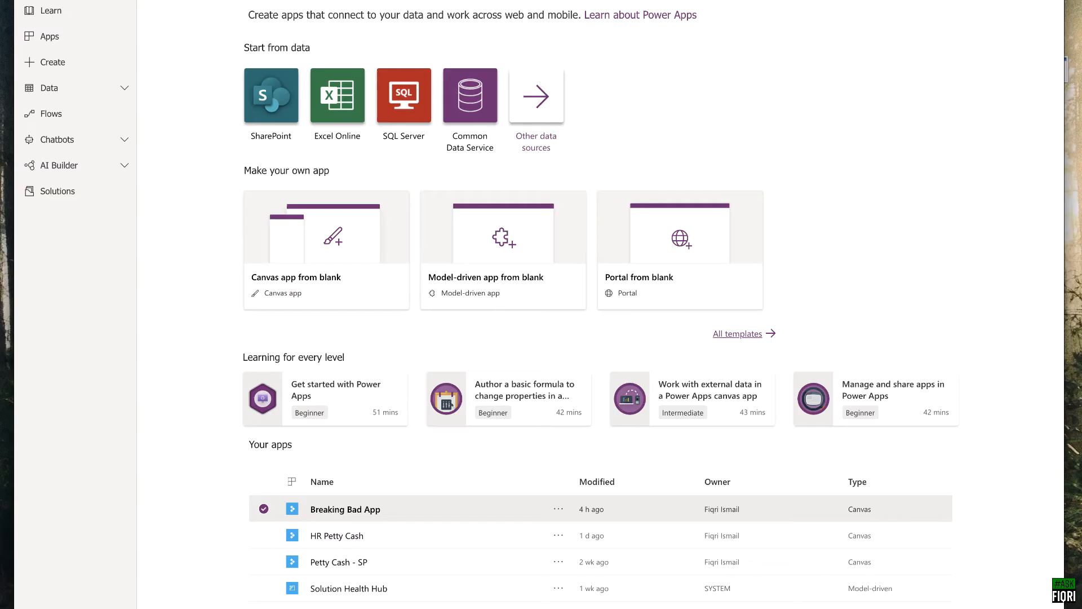
# Step: Show the commands for Breaking Bad App in the app list, and view Clovis and Ken in the running app
pyautogui.click(560, 507)
pyautogui.click(590, 316)
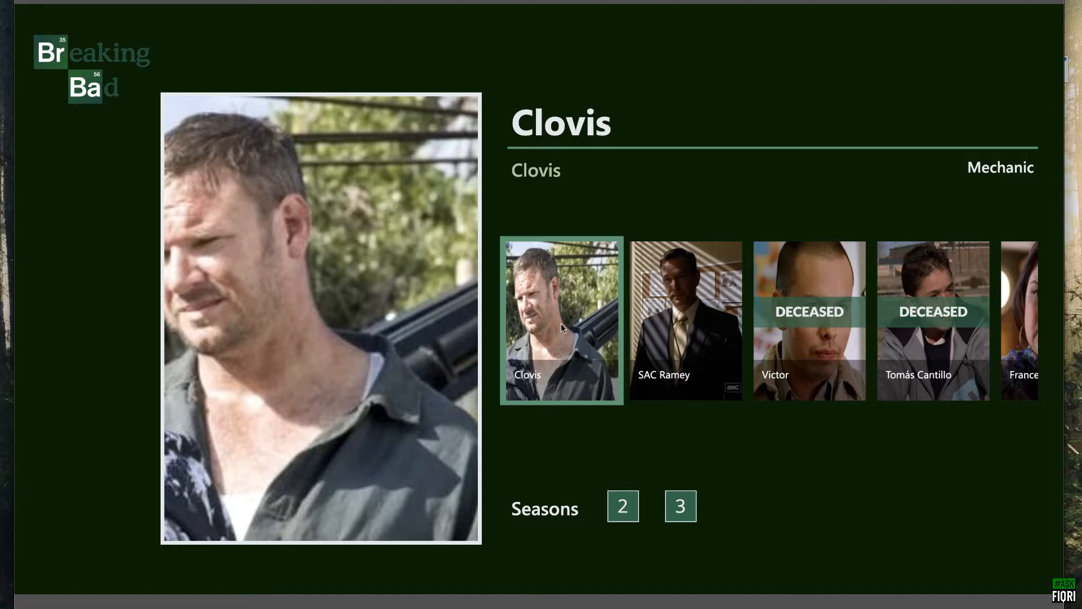
pyautogui.scroll(4, 562, 323)
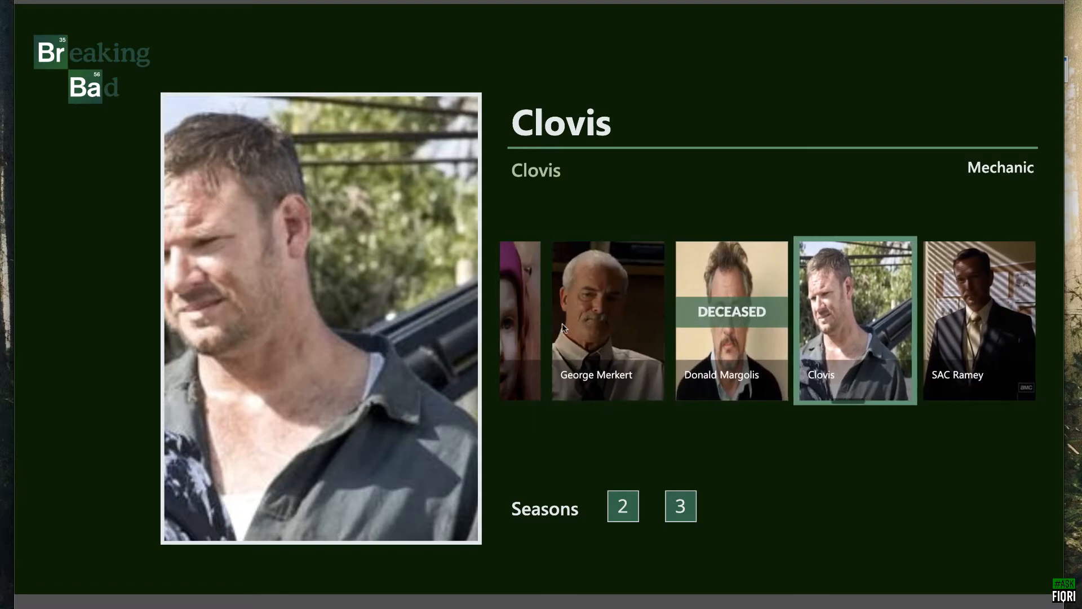
pyautogui.scroll(4, 563, 323)
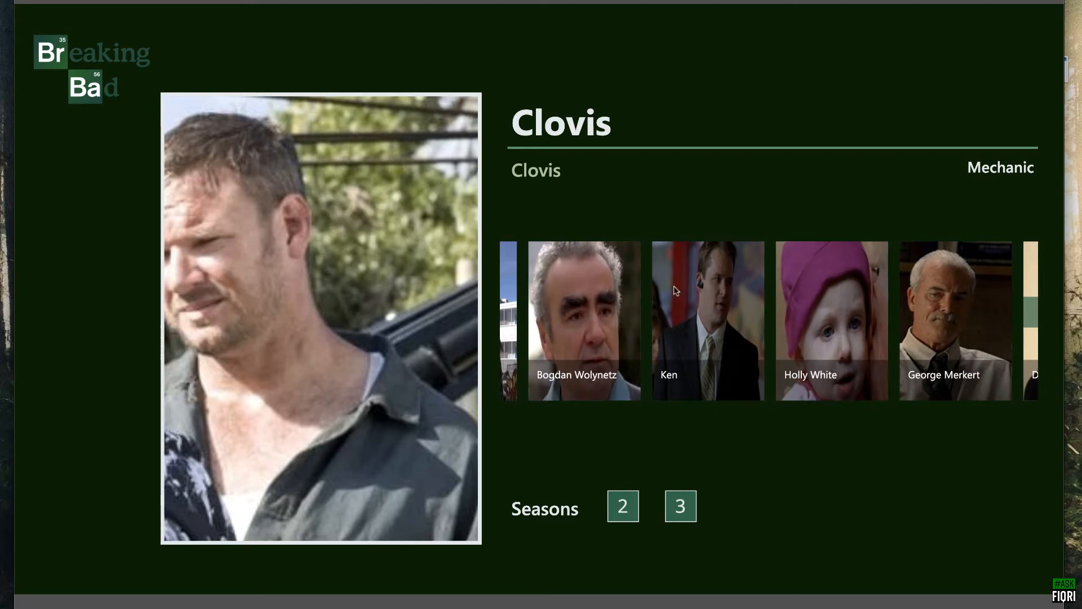
pyautogui.click(676, 291)
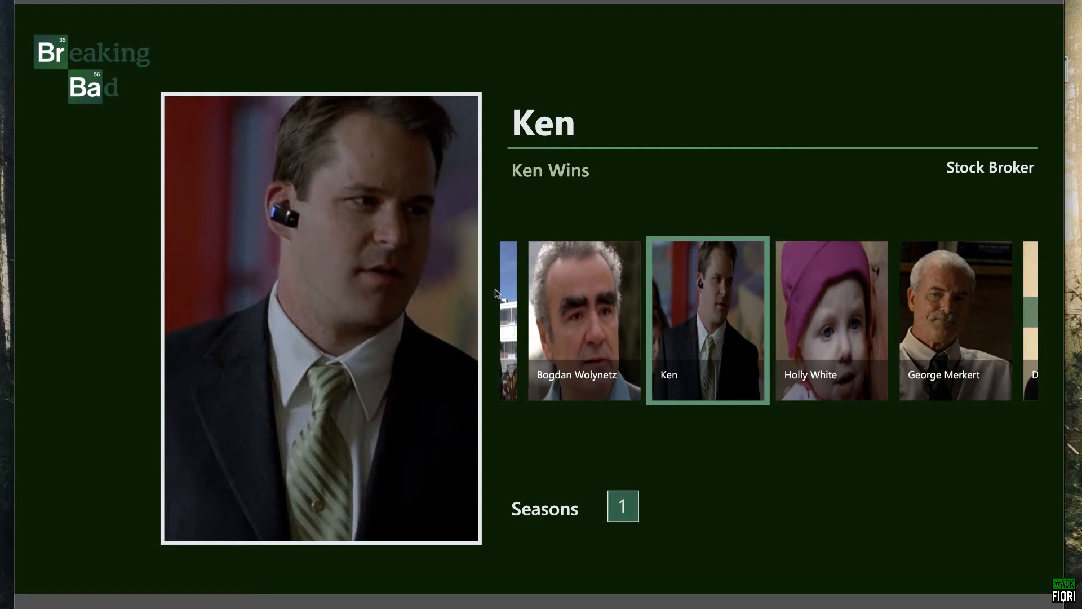
pyautogui.scroll(5, 584, 291)
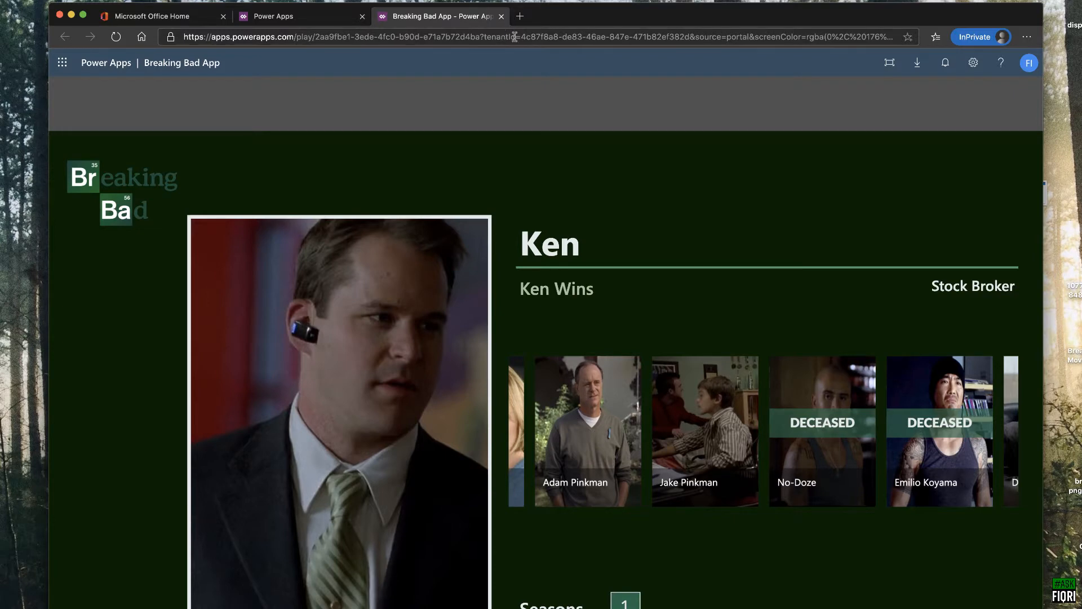
# Step: Open the Breaking Bad API website, breakingbadapi.com, in a new browser tab
pyautogui.click(519, 17)
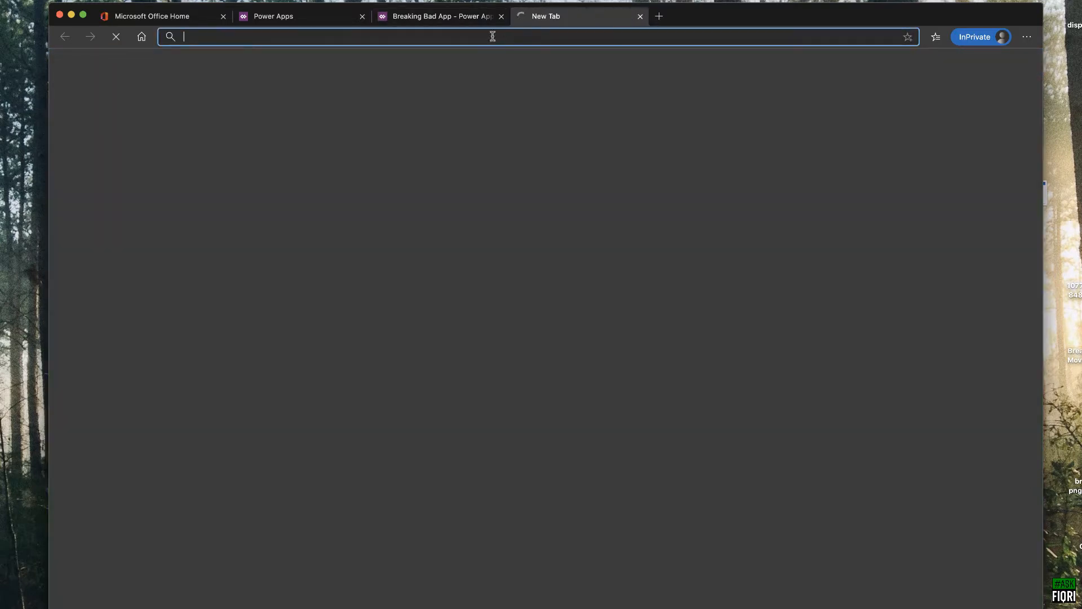
pyautogui.write('breakingbadapi.com/ap')
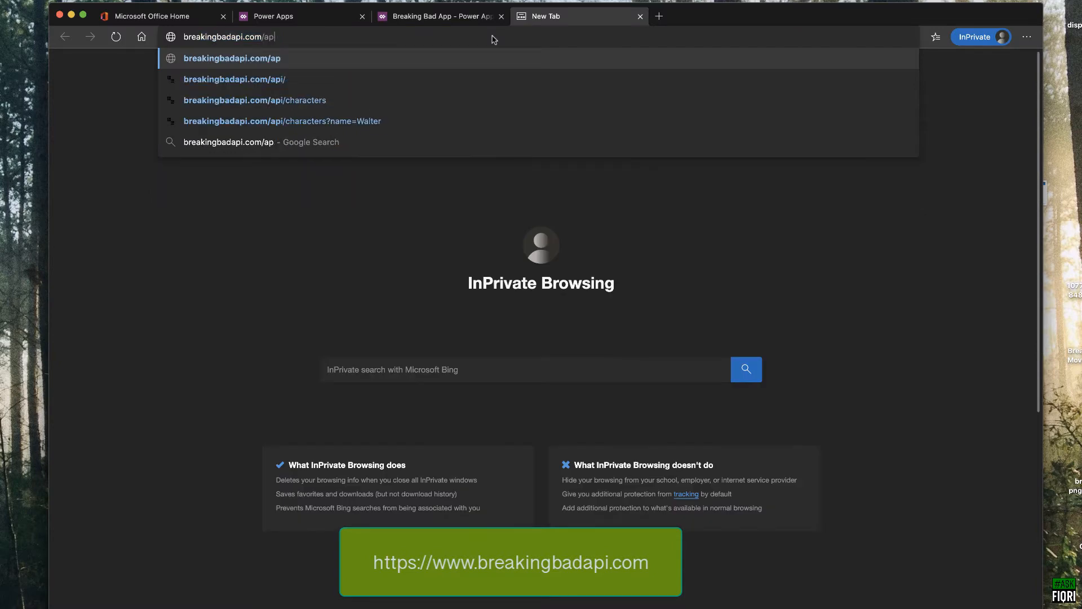
pyautogui.press('Return')
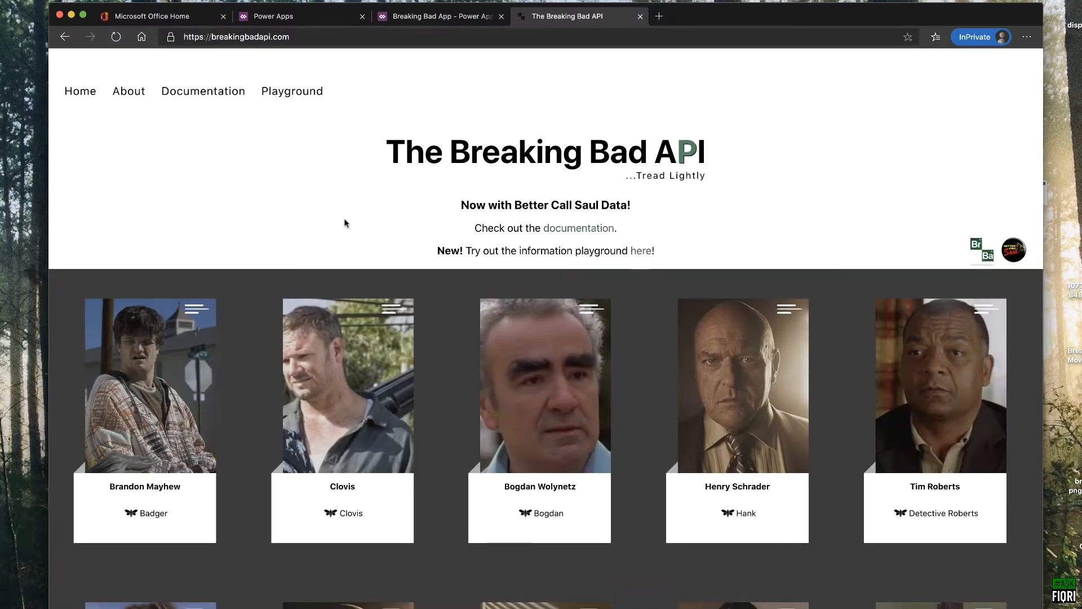
# Step: Open the API documentation and examine its section on getting all characters
pyautogui.click(215, 97)
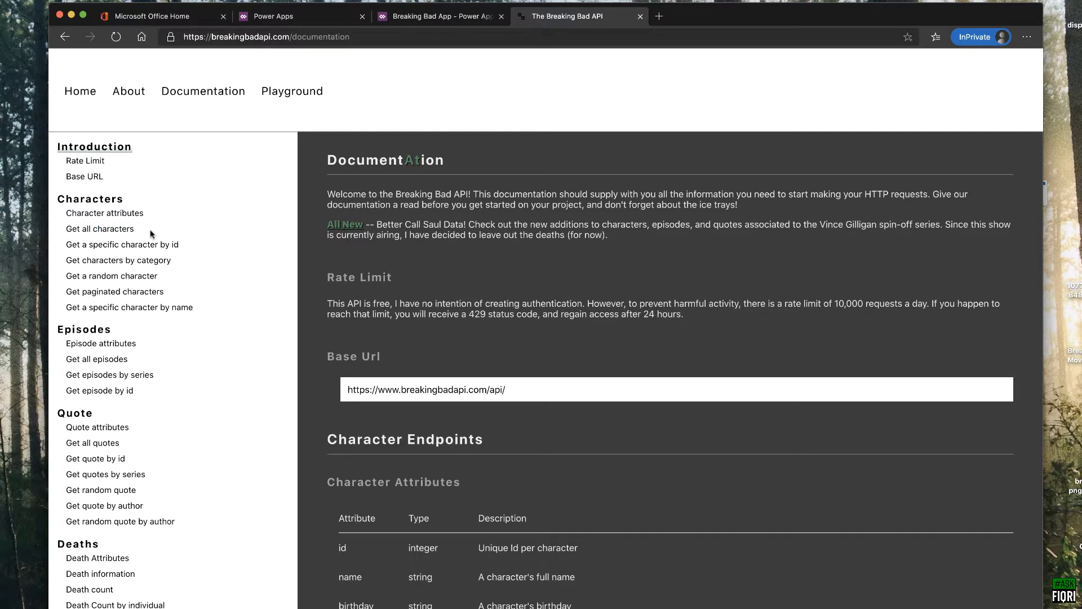
pyautogui.click(113, 229)
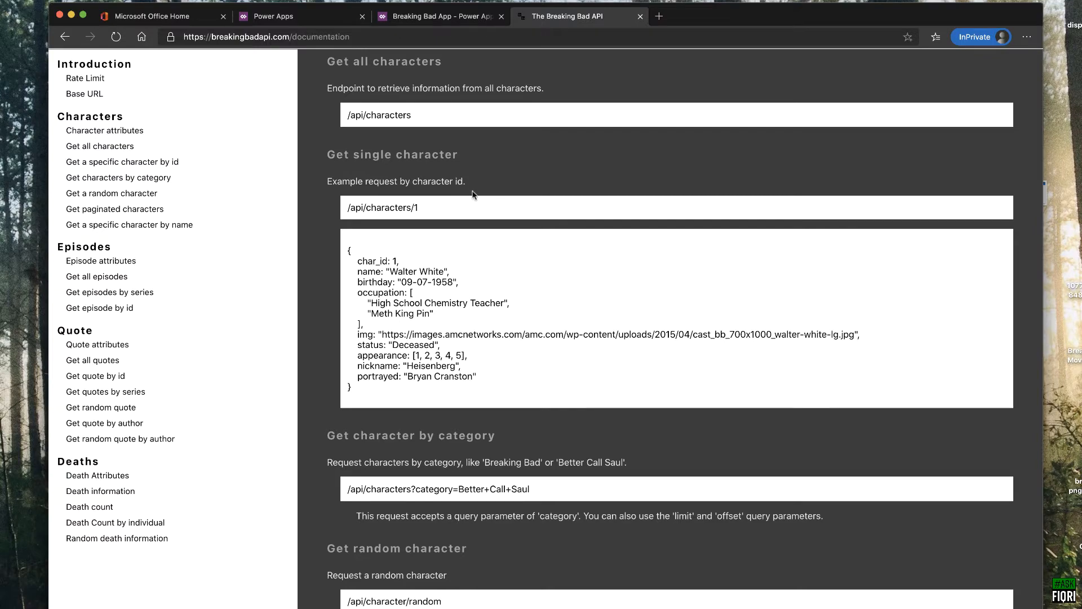
pyautogui.scroll(1, 473, 195)
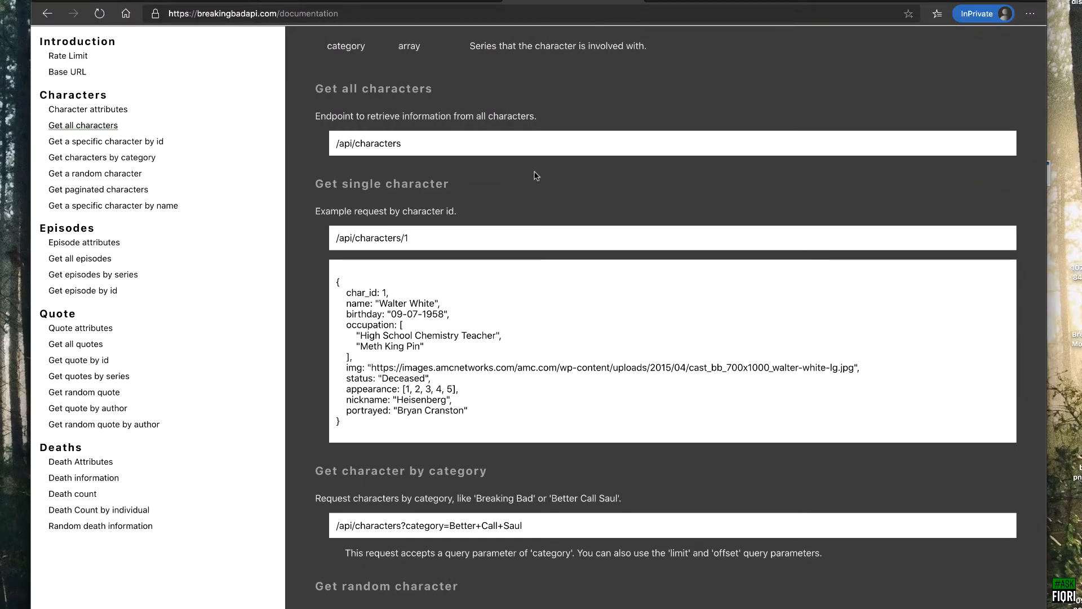
# Step: Switch to the Power Apps maker portal and open the list of custom connectors
pyautogui.click(307, 2)
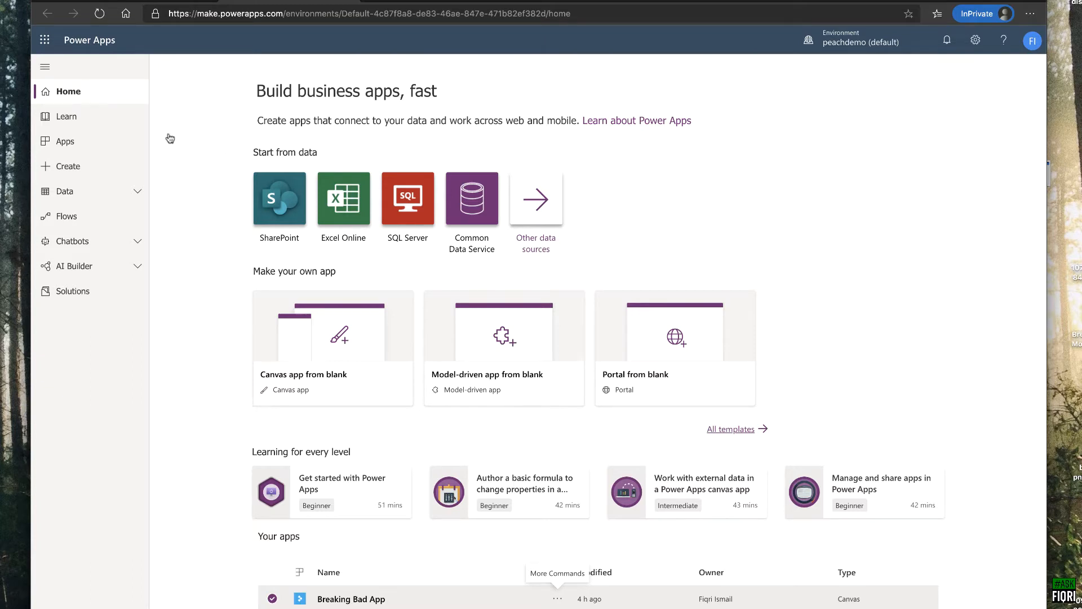
pyautogui.click(136, 192)
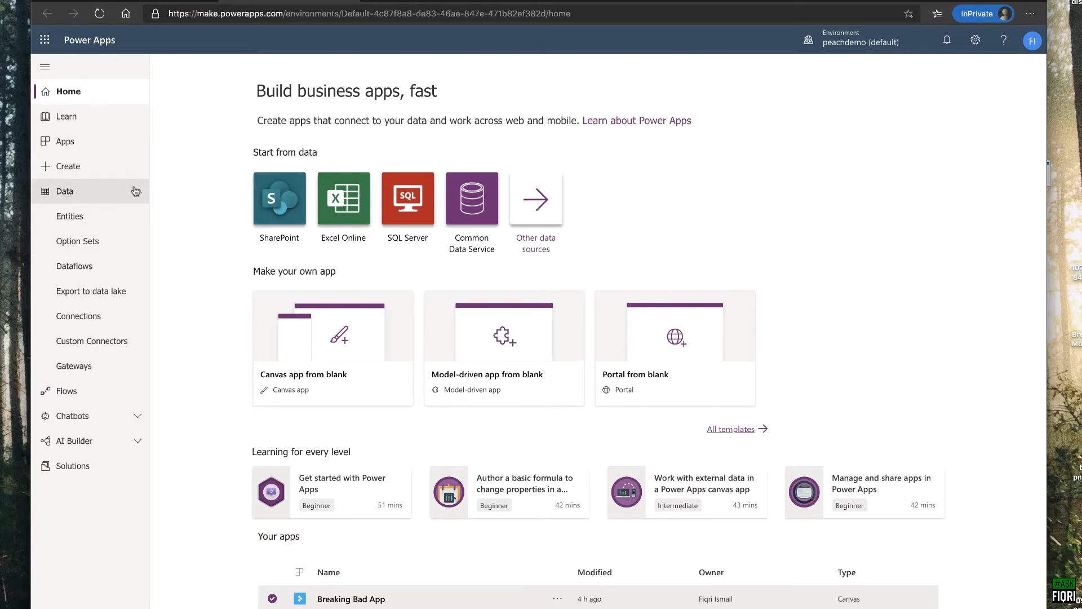
pyautogui.click(92, 345)
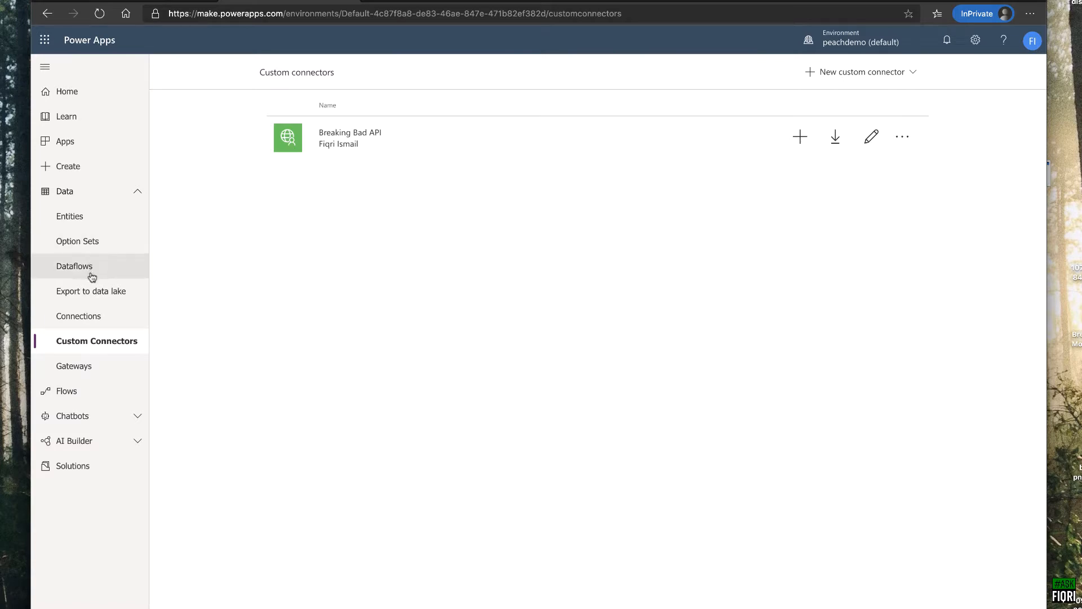
# Step: Open the environment's connections and browse the connectors available for a new connection
pyautogui.click(81, 317)
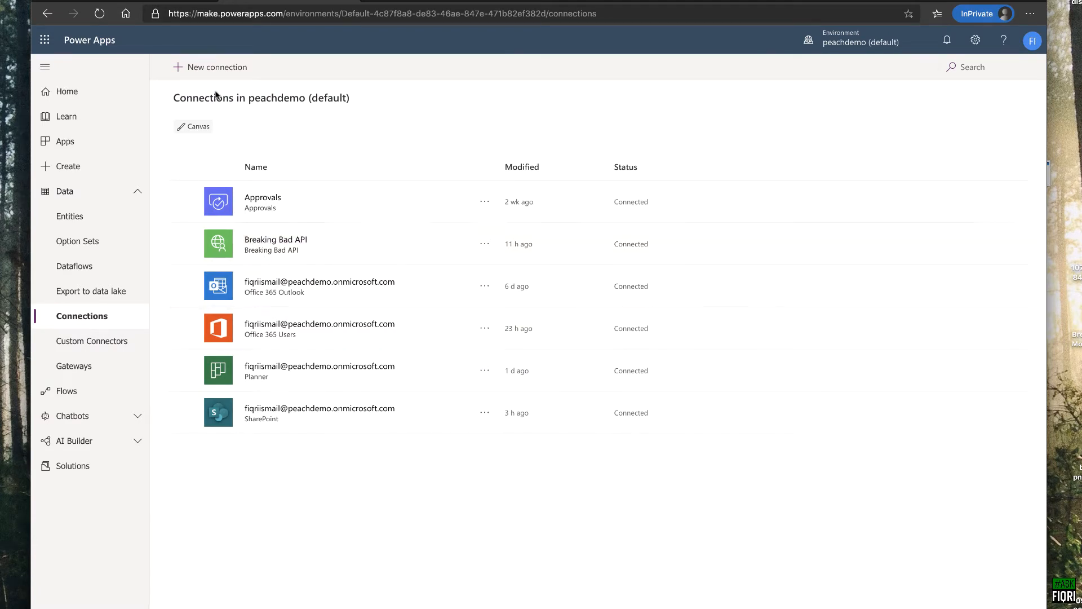
pyautogui.click(208, 66)
pyautogui.scroll(-3, 338, 247)
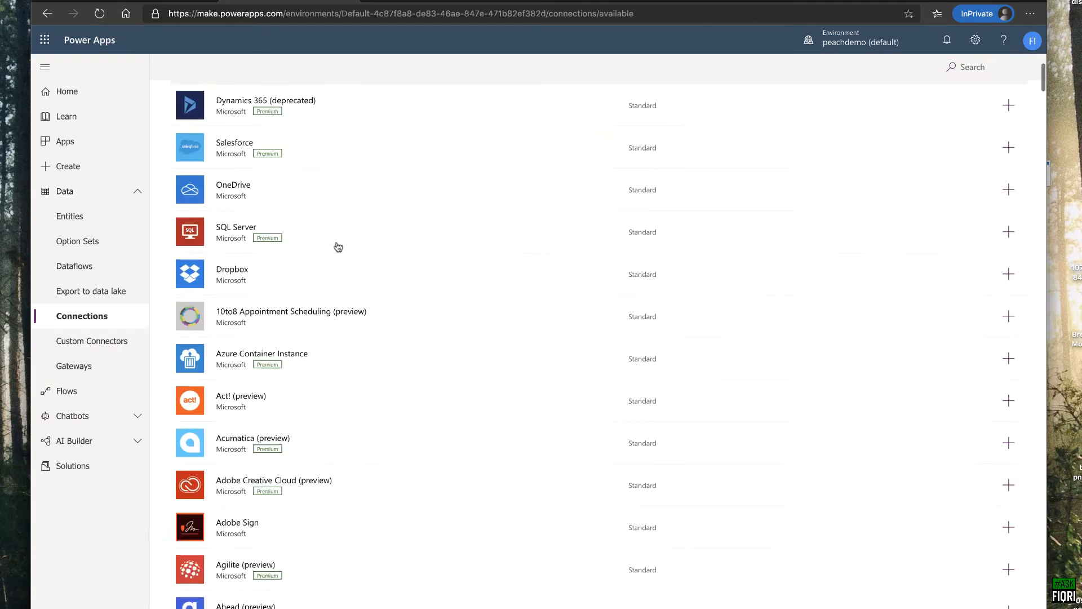
pyautogui.scroll(-20, 338, 247)
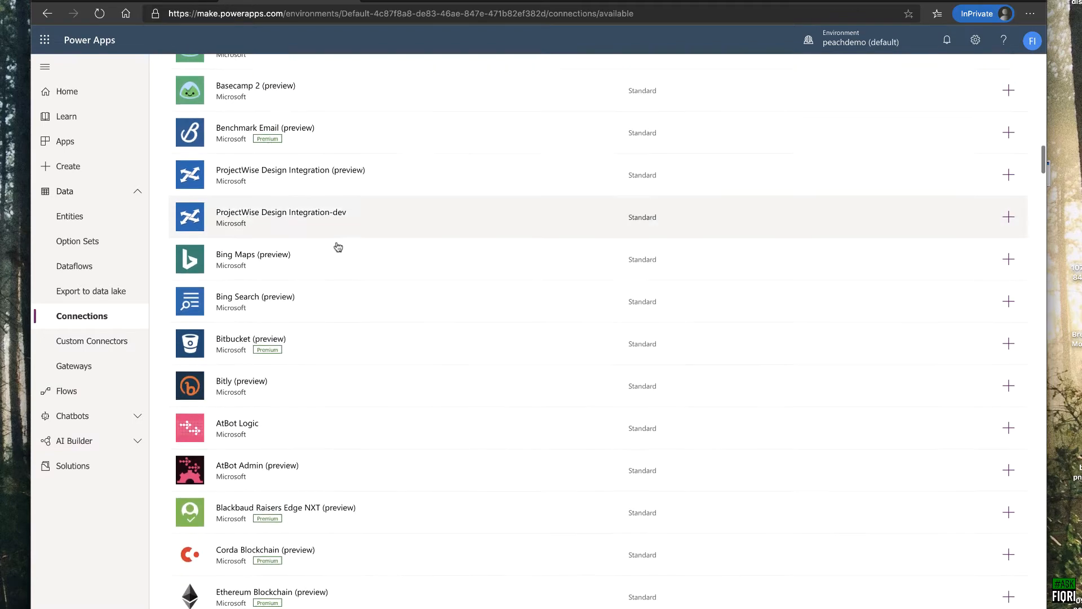
pyautogui.scroll(20, 338, 247)
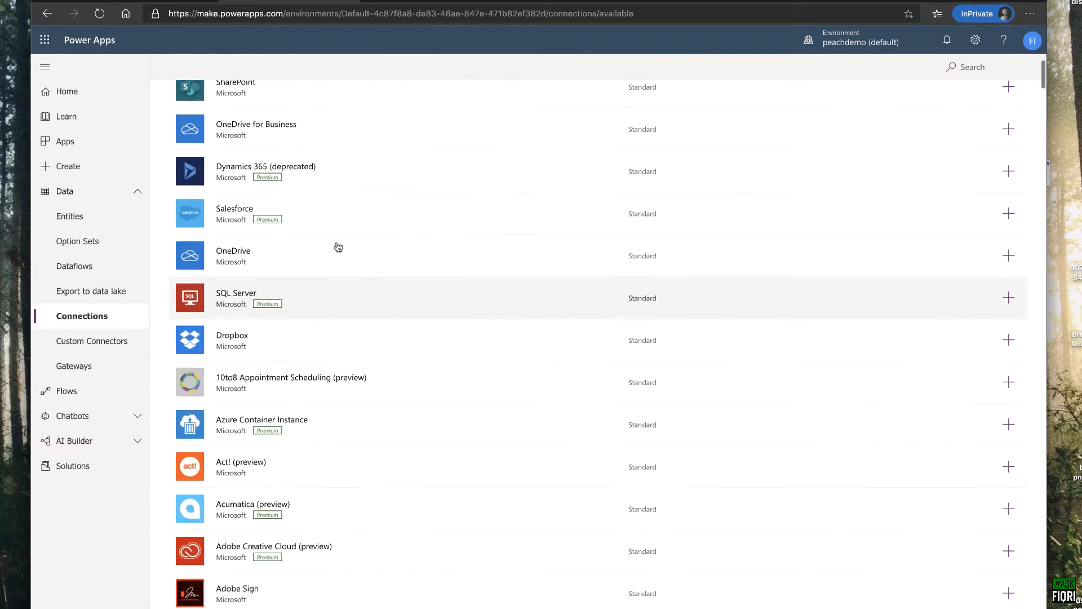
pyautogui.scroll(3, 338, 247)
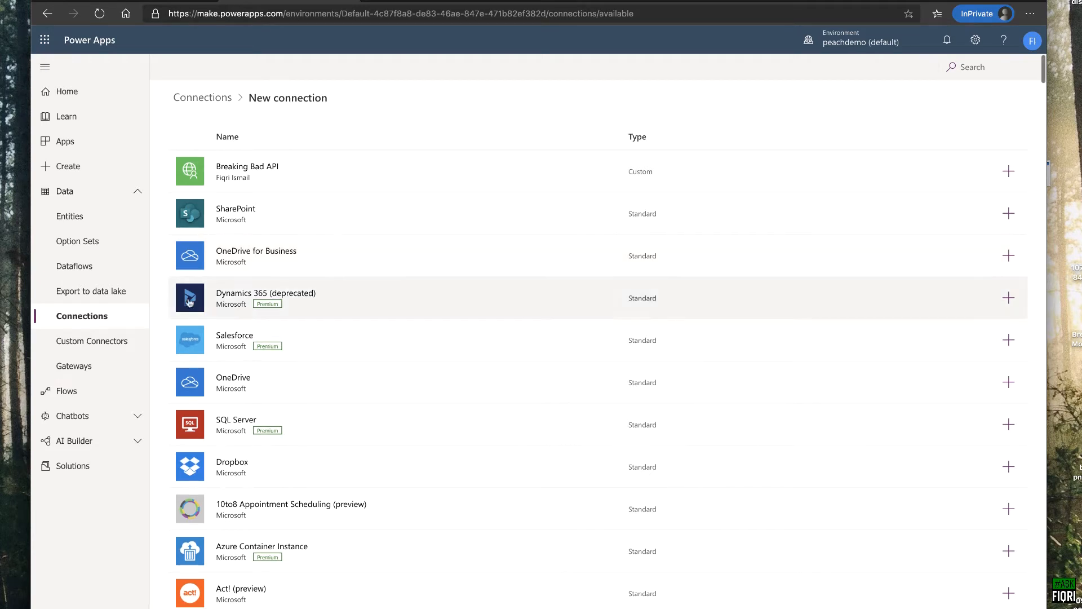
# Step: Return to the custom connectors list and briefly check the character endpoints in the API documentation
pyautogui.click(112, 341)
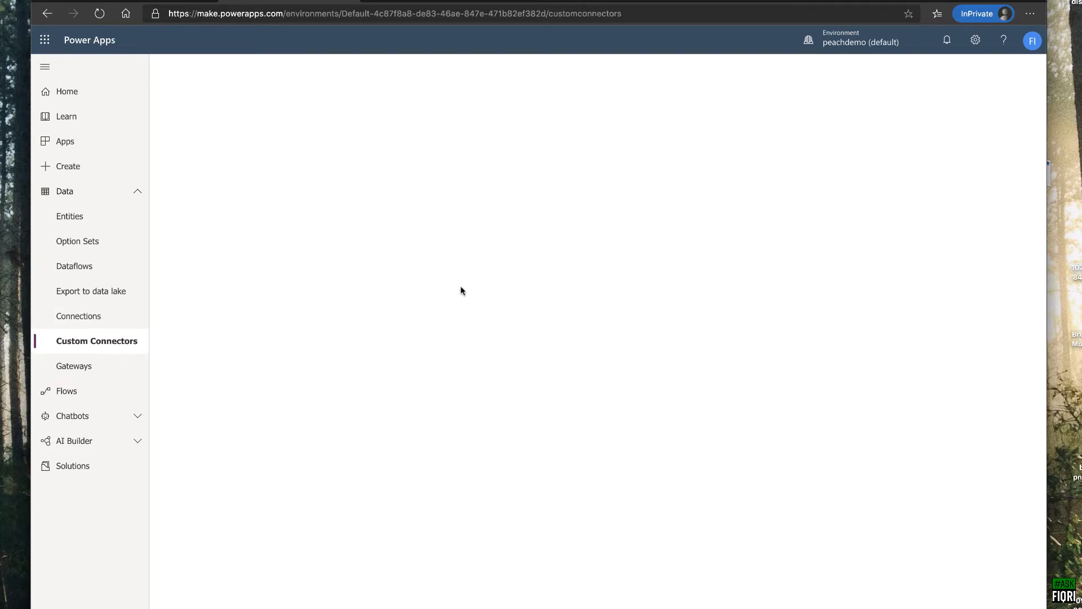
pyautogui.hotkey('ctrl', 'Tab')
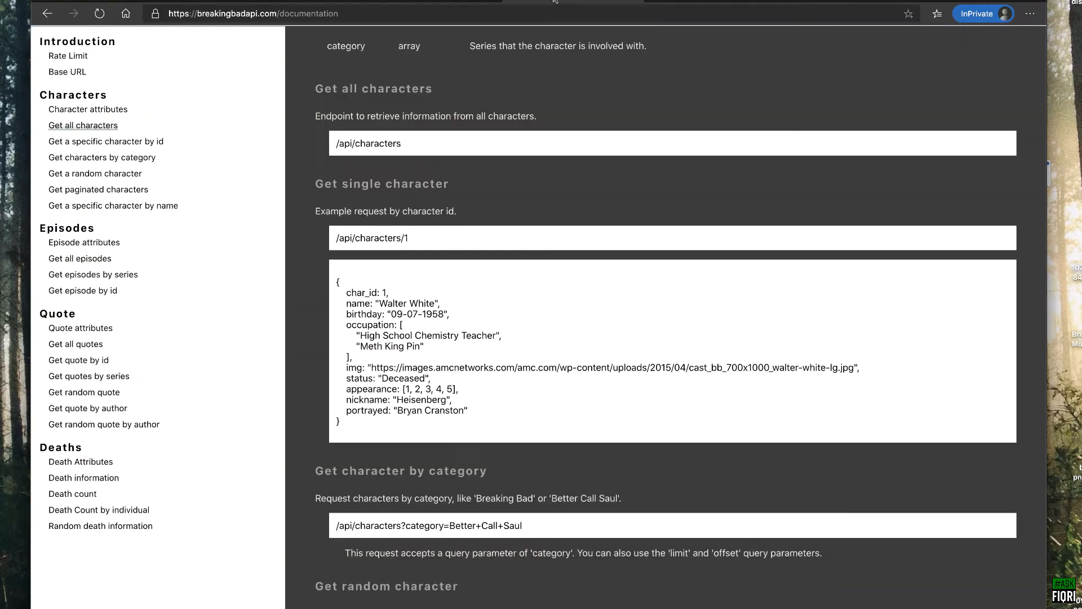
pyautogui.hotkey('ctrl', 'Tab')
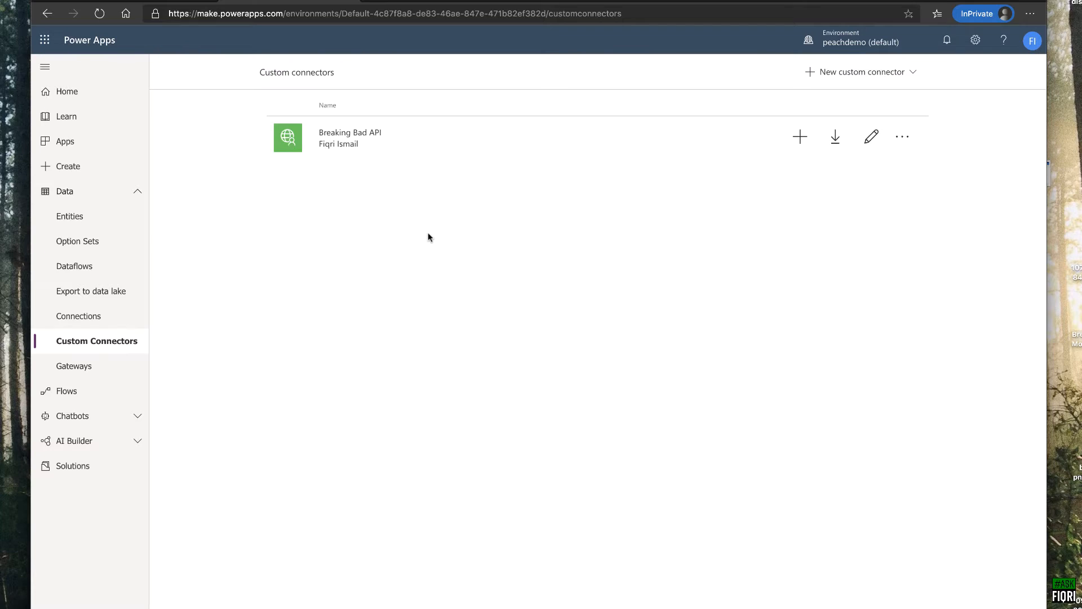
# Step: Create a custom connector from blank named "Breaking Bad API - V2"
pyautogui.click(851, 77)
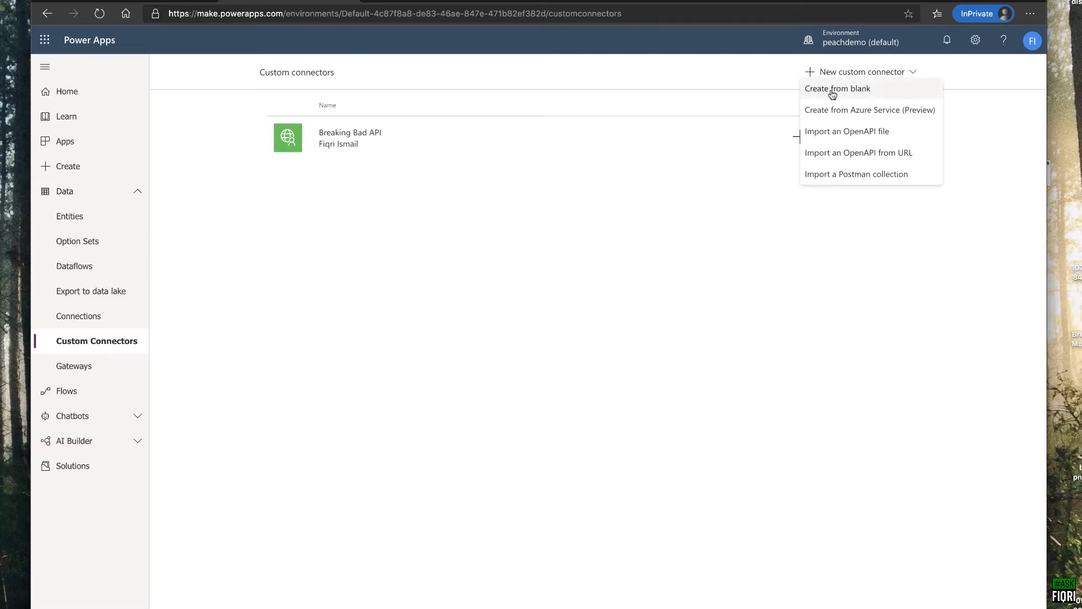
pyautogui.click(843, 91)
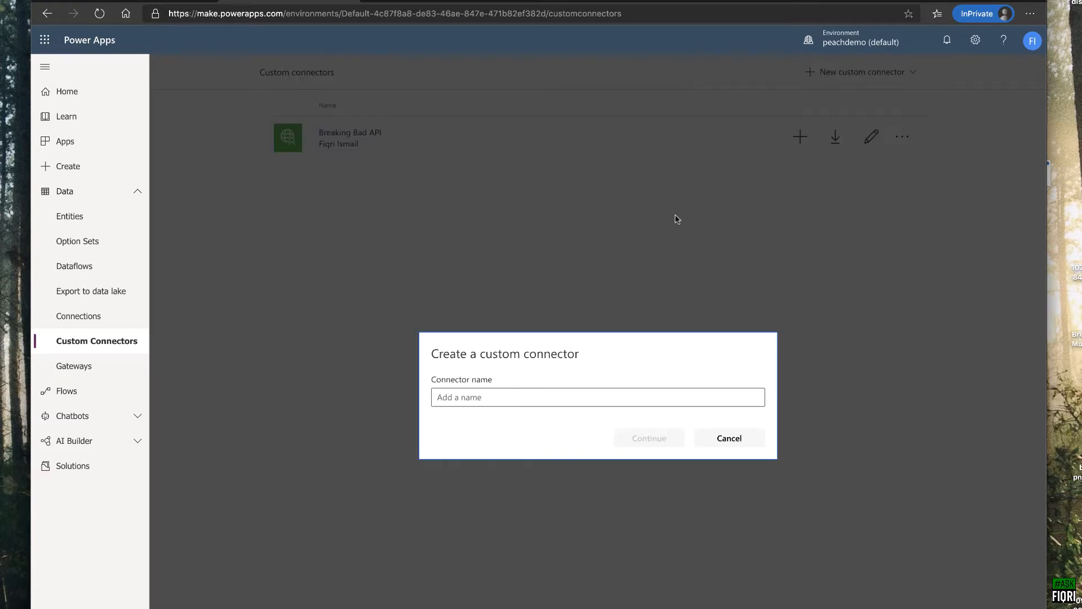
pyautogui.click(460, 399)
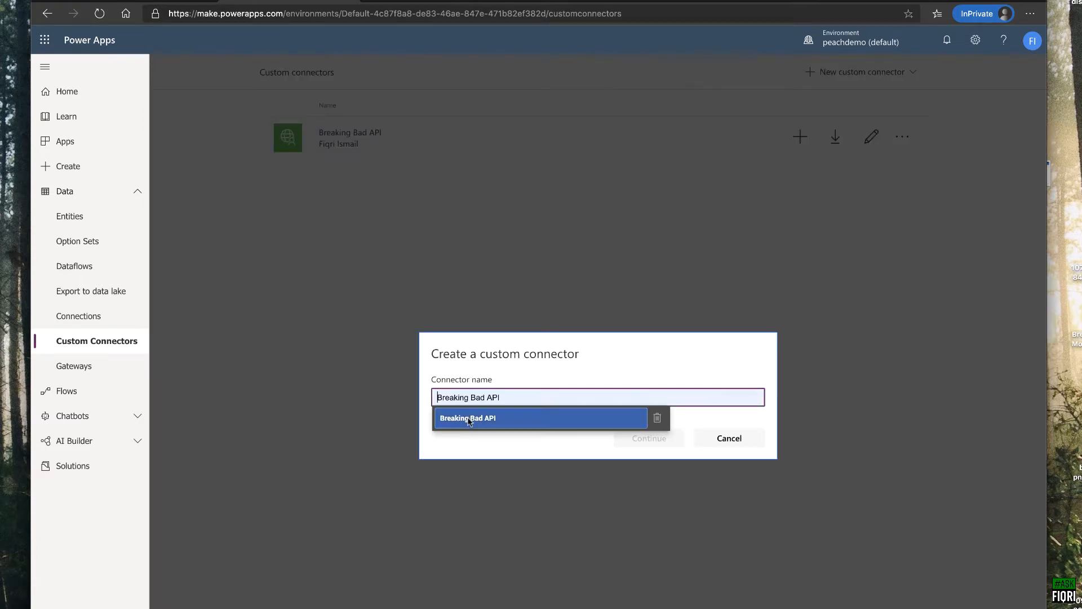
pyautogui.click(470, 420)
pyautogui.write('- V2')
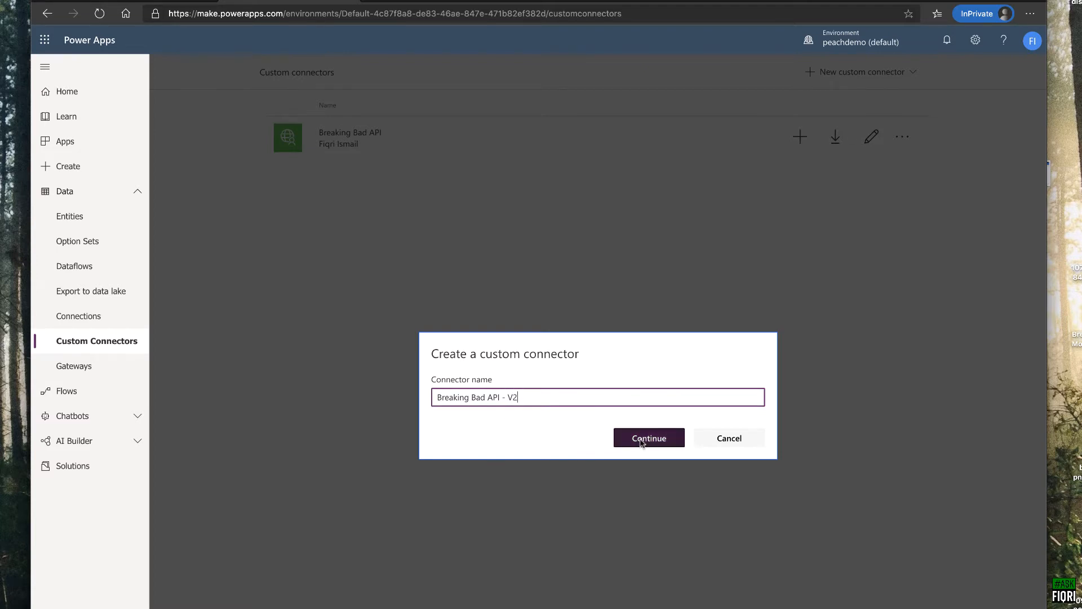
pyautogui.click(625, 438)
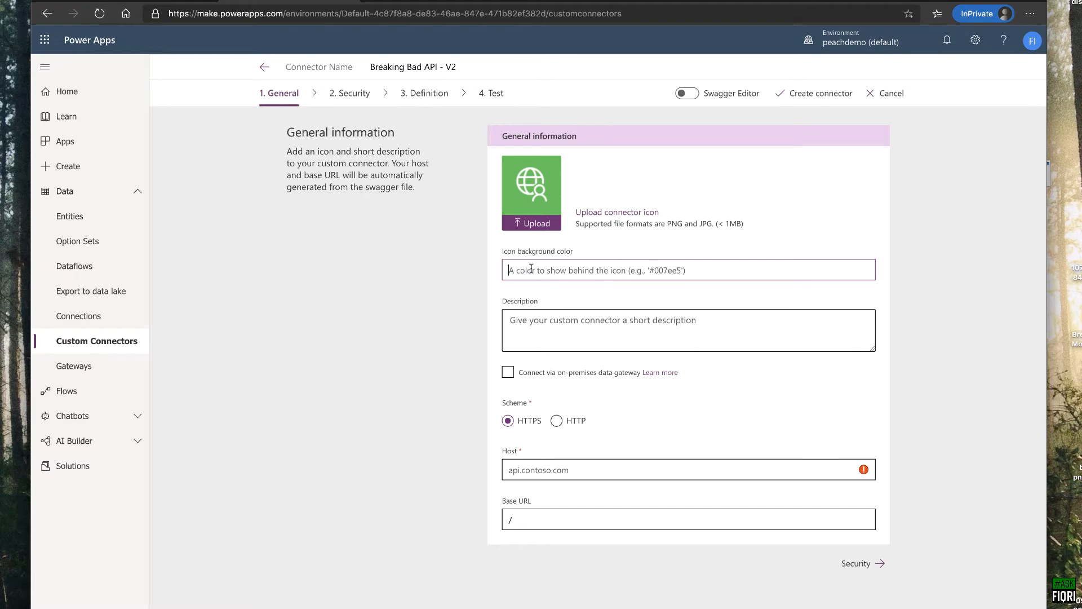
pyautogui.write('#FFFF')
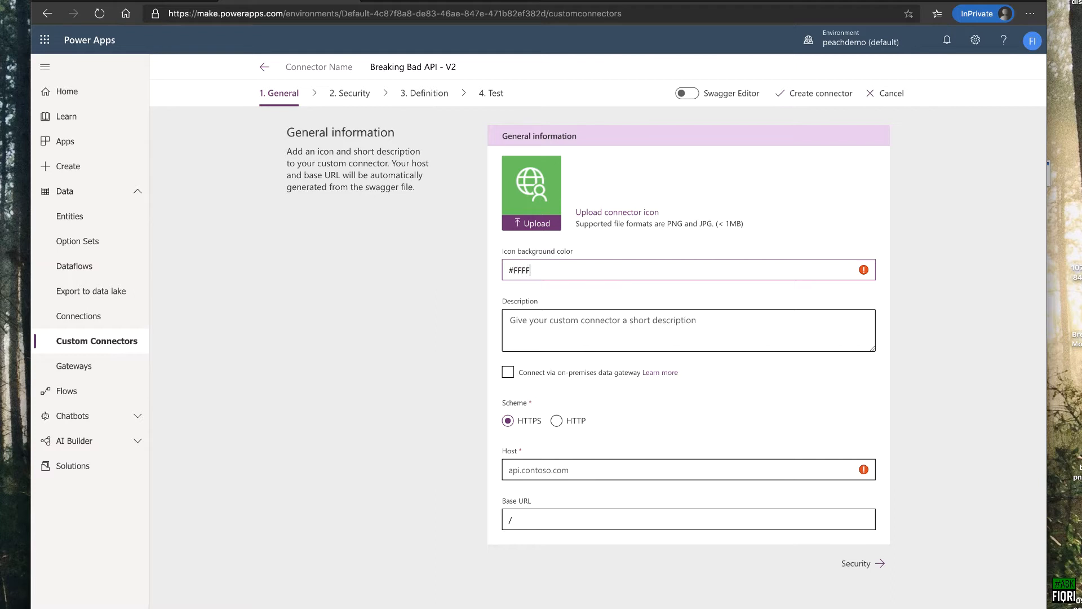
pyautogui.write('FF')
pyautogui.click(547, 320)
pyautogui.click(552, 270)
pyautogui.hotkey('ctrl', 'a')
pyautogui.press('BackSpace')
# Step: Fill the connector description with the API documentation's welcome paragraph and set the host to breakingbadapi.com
pyautogui.click(548, 320)
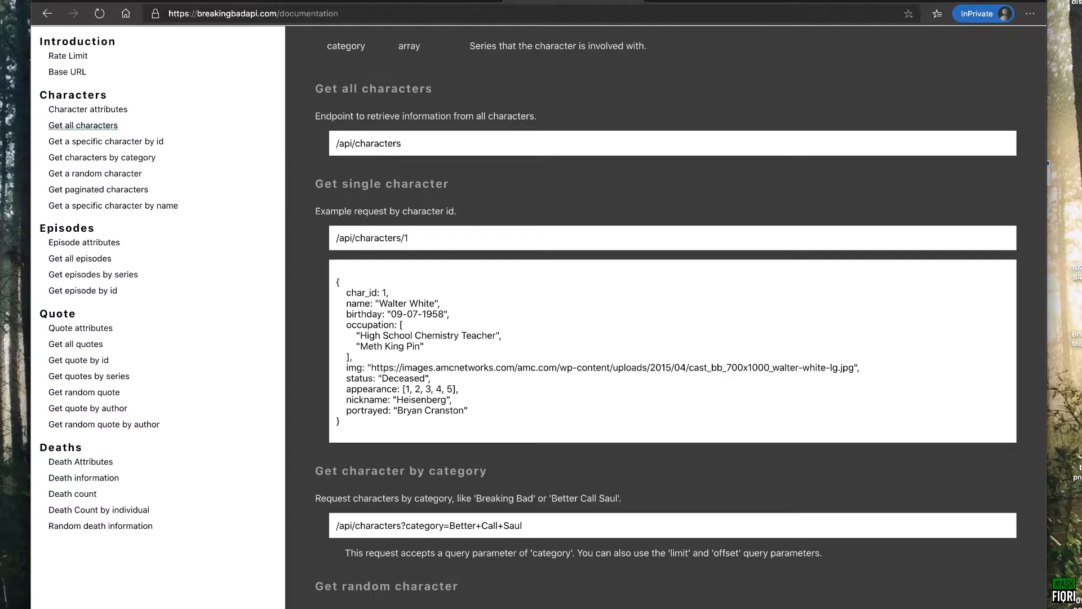
pyautogui.click(573, 2)
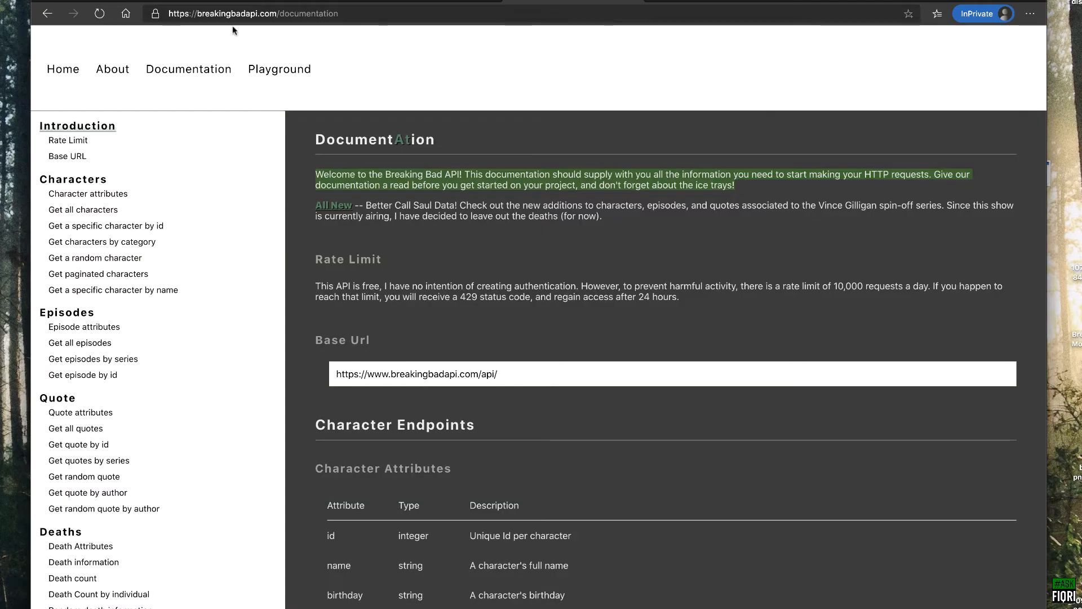
pyautogui.moveTo(198, 13); pyautogui.dragTo(278, 14)
pyautogui.hotkey('ctrl', 'c')
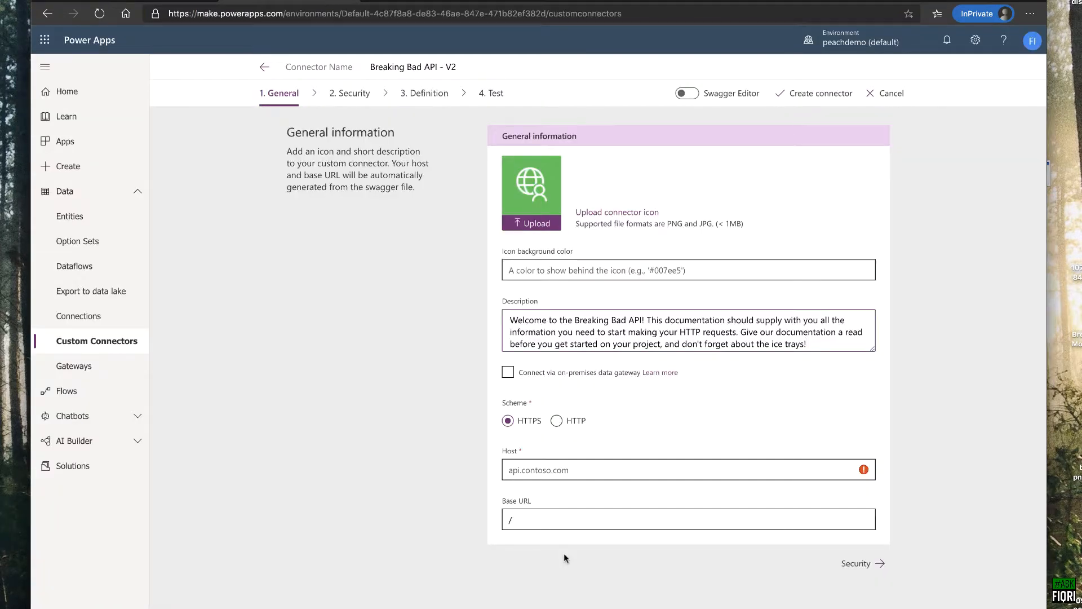
pyautogui.click(553, 470)
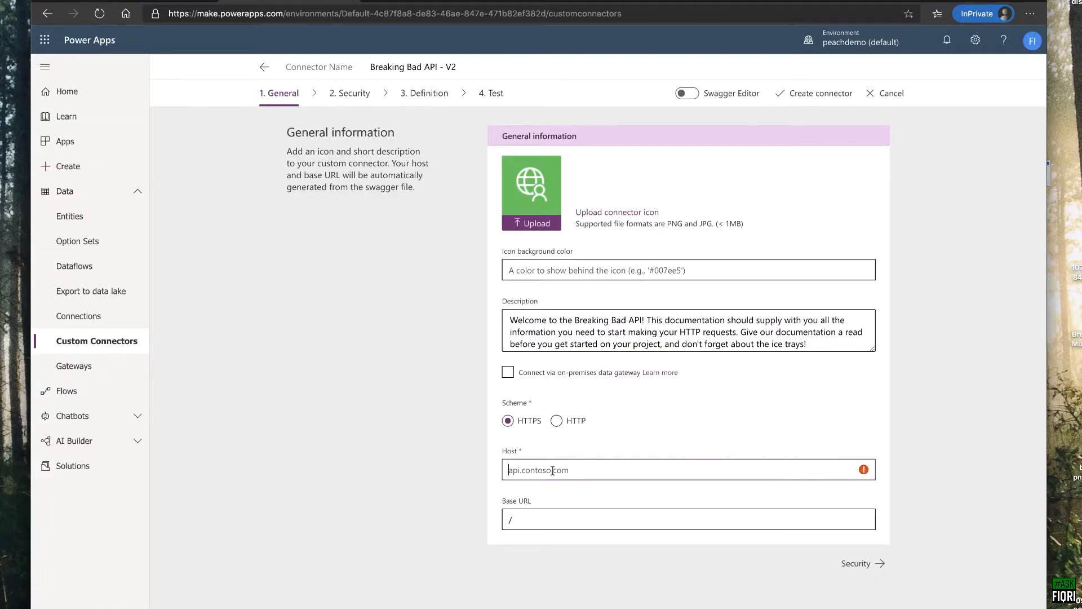
pyautogui.hotkey('ctrl', 'v')
pyautogui.moveTo(587, 470); pyautogui.dragTo(472, 473)
pyautogui.click(536, 521)
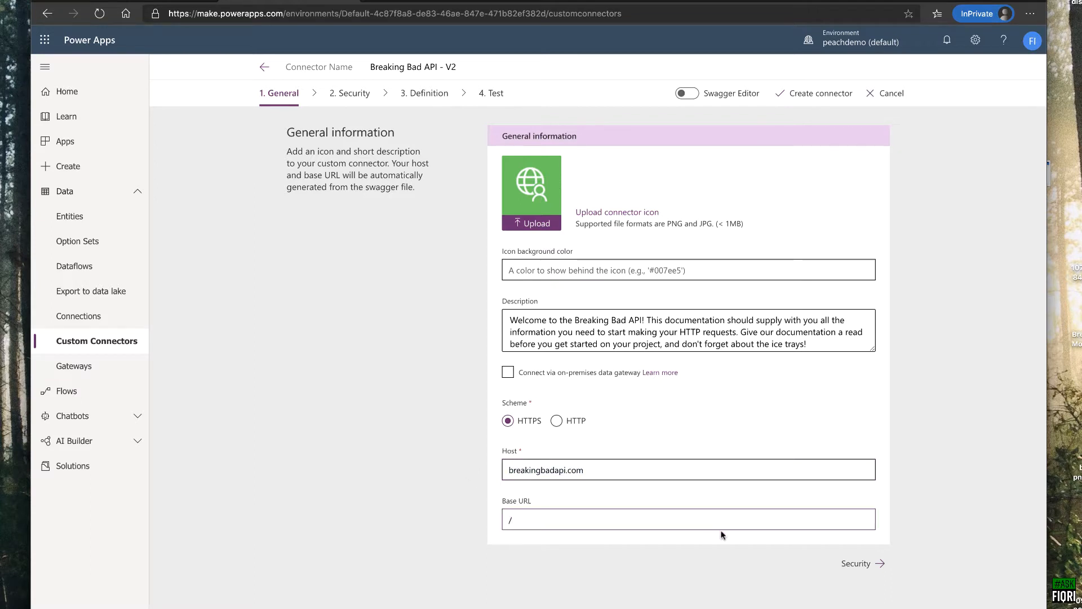
# Step: Continue to the security settings, keep "No authentication" as the authentication type, and proceed to the connector definition
pyautogui.click(878, 564)
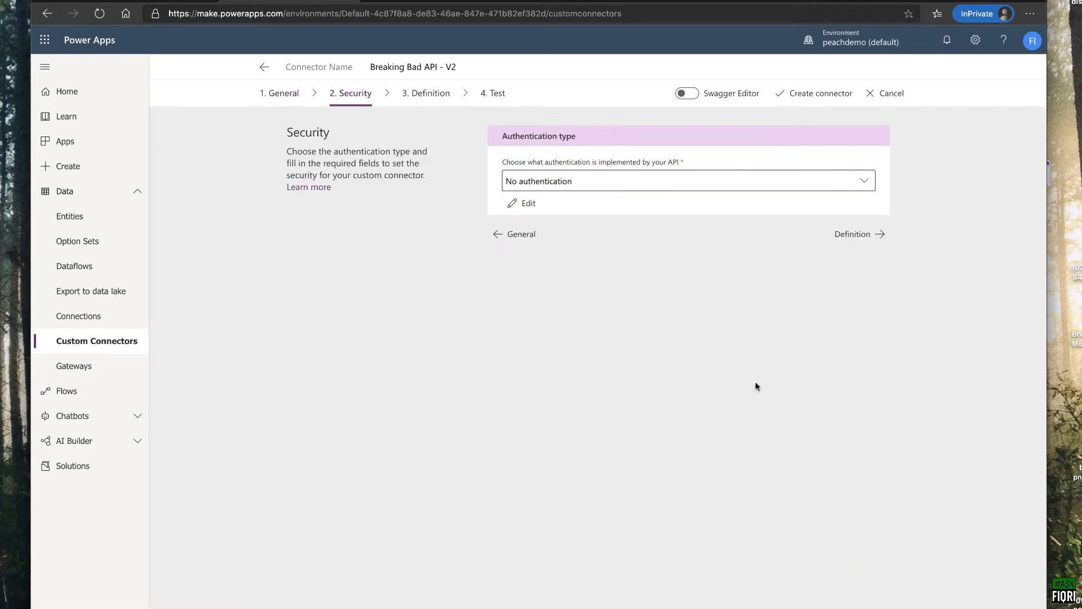
pyautogui.click(664, 185)
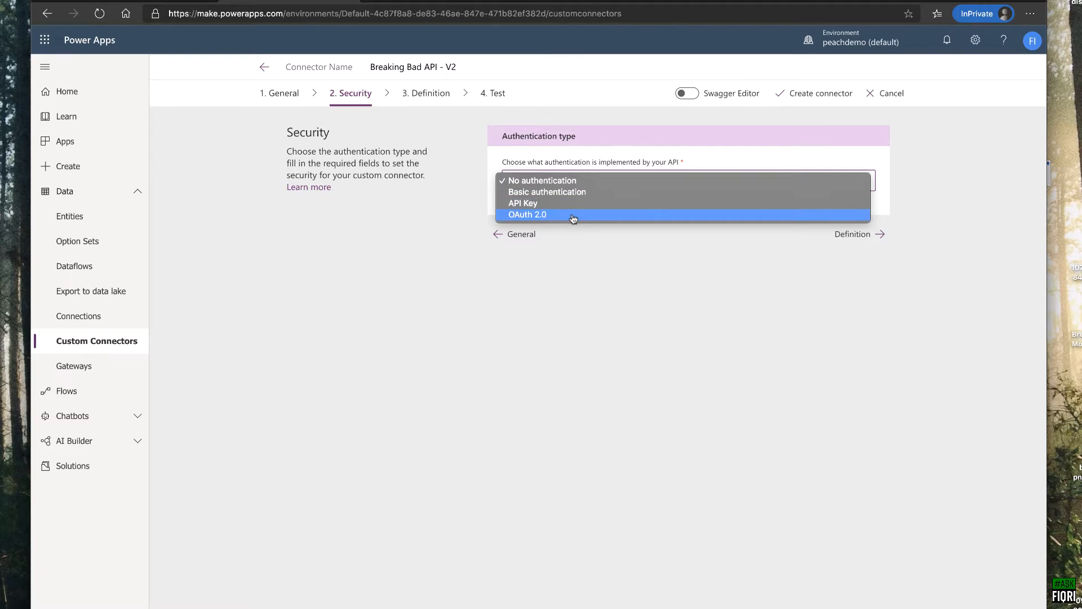
pyautogui.click(613, 155)
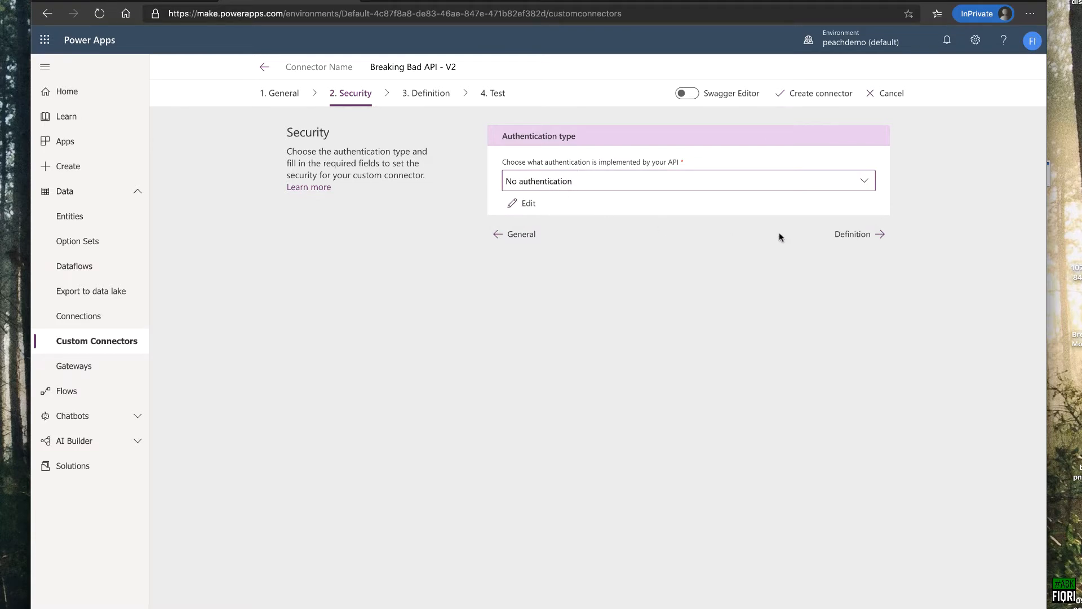
pyautogui.click(877, 237)
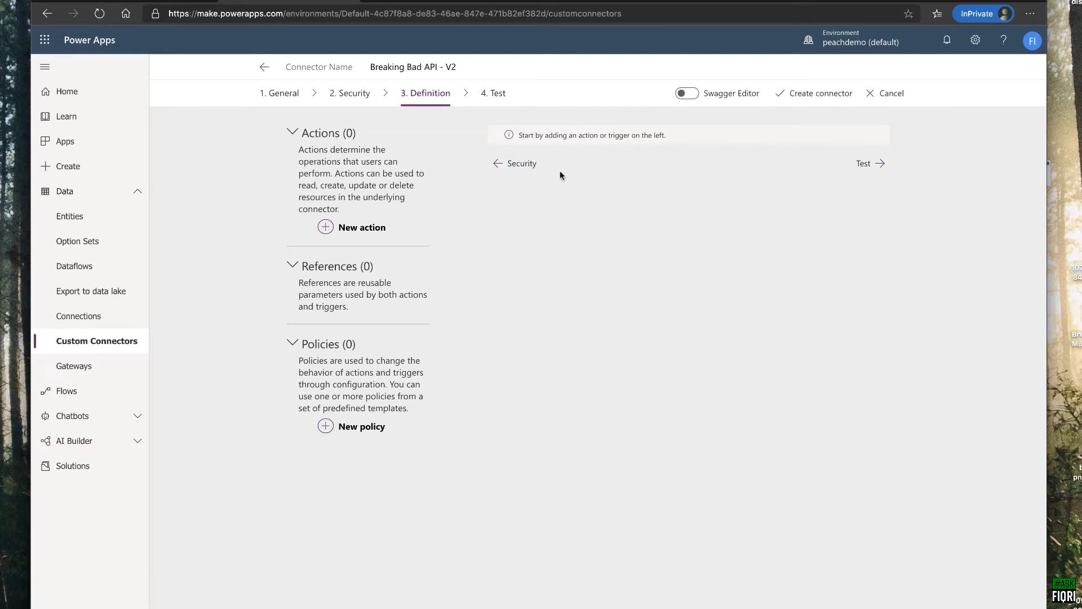
pyautogui.click(536, 1)
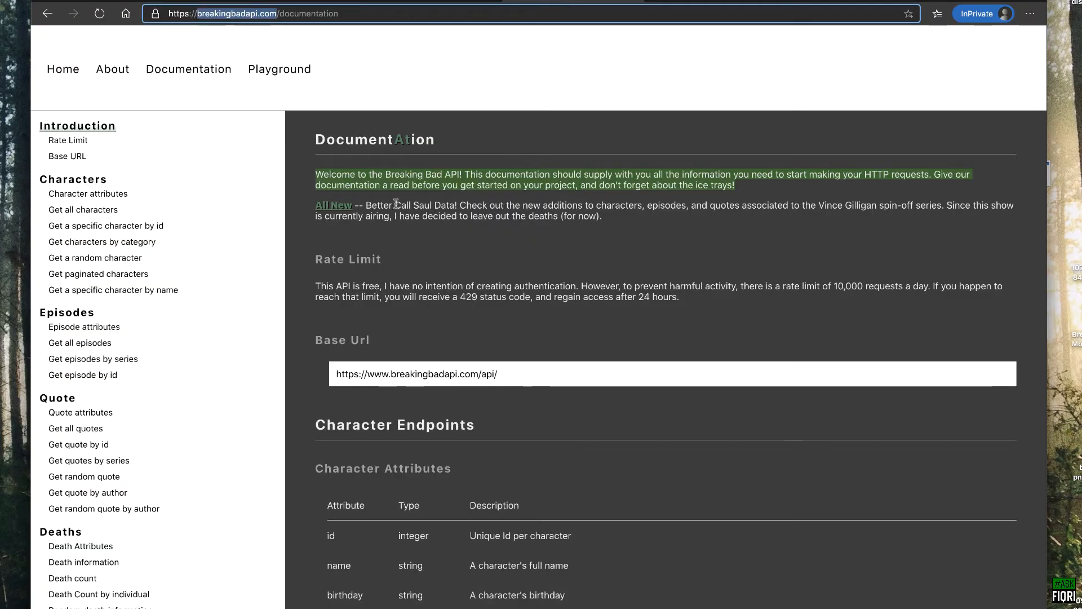
pyautogui.click(520, 373)
pyautogui.moveTo(491, 371); pyautogui.dragTo(319, 373)
pyautogui.hotkey('ctrl', 'c')
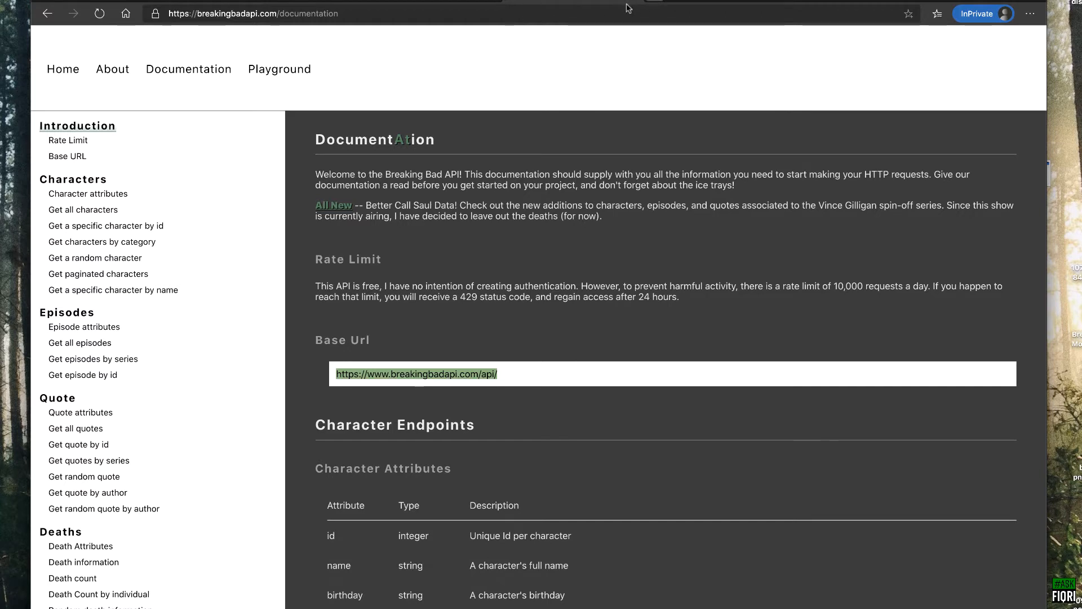
pyautogui.click(911, 1)
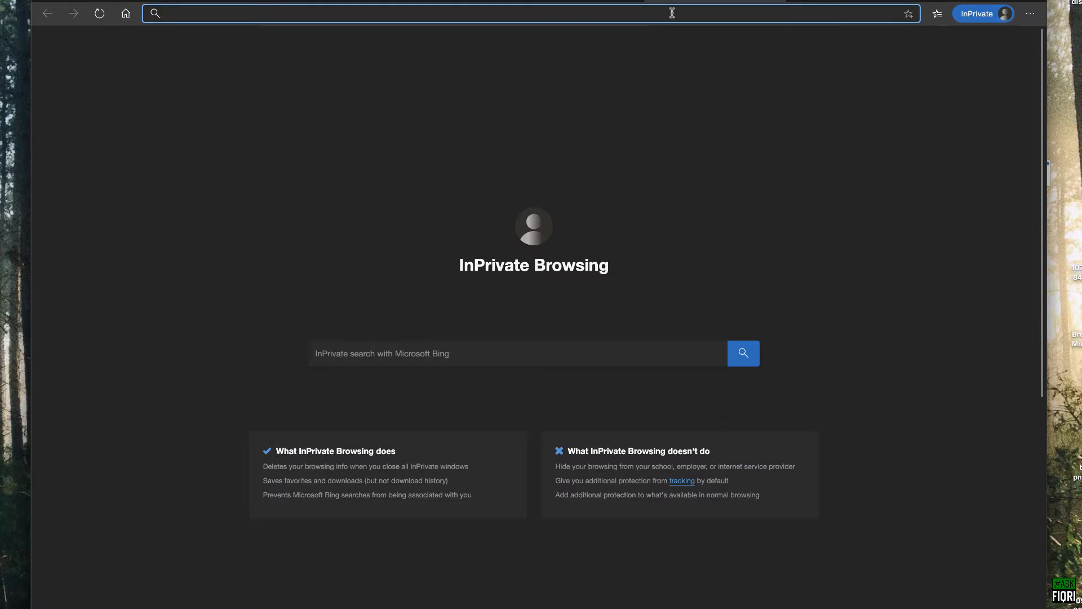
pyautogui.hotkey('ctrl', 'v')
pyautogui.press('Return')
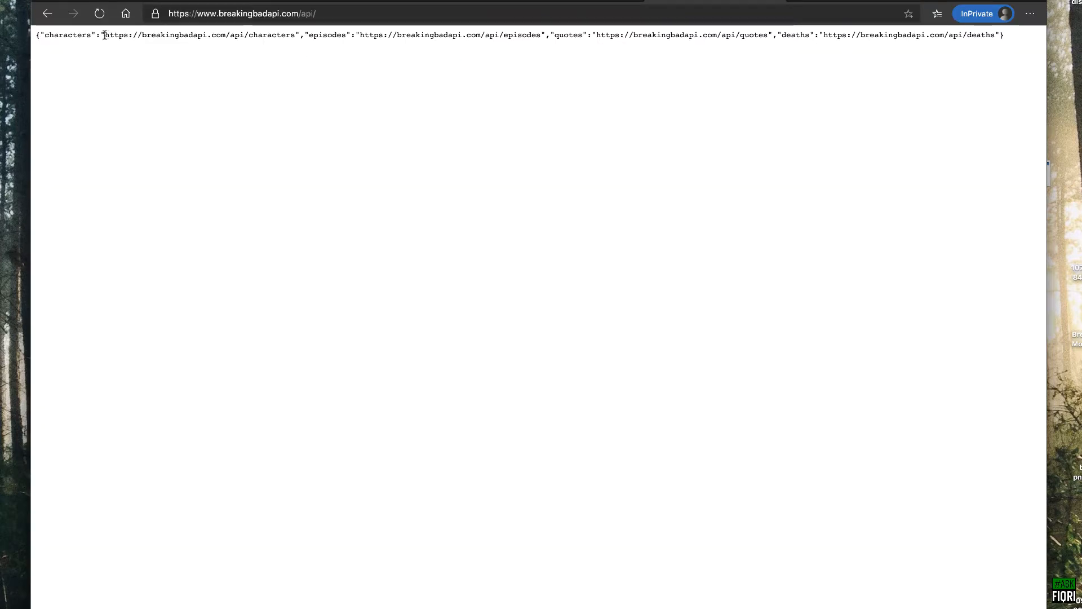
pyautogui.moveTo(105, 34); pyautogui.dragTo(295, 37)
pyautogui.hotkey('ctrl', 'c')
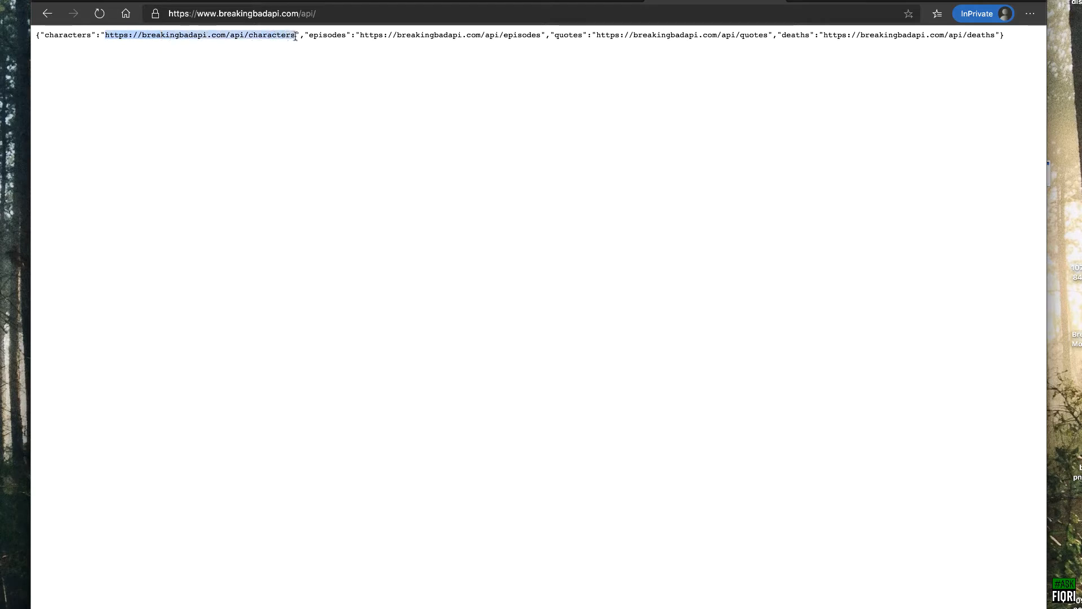
pyautogui.click(360, 14)
pyautogui.hotkey('ctrl', 'v')
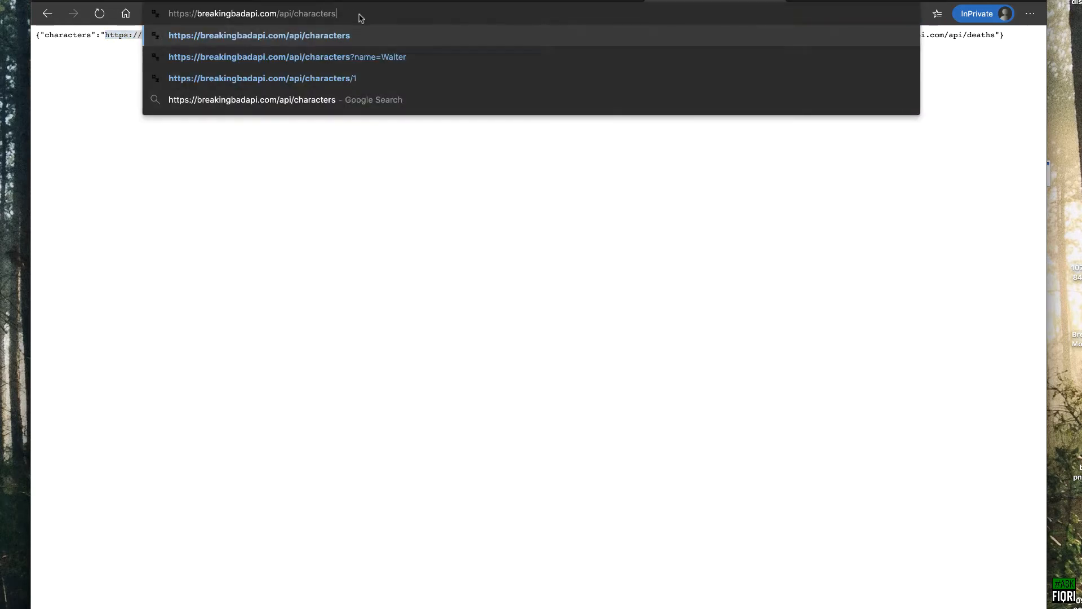
pyautogui.press('Return')
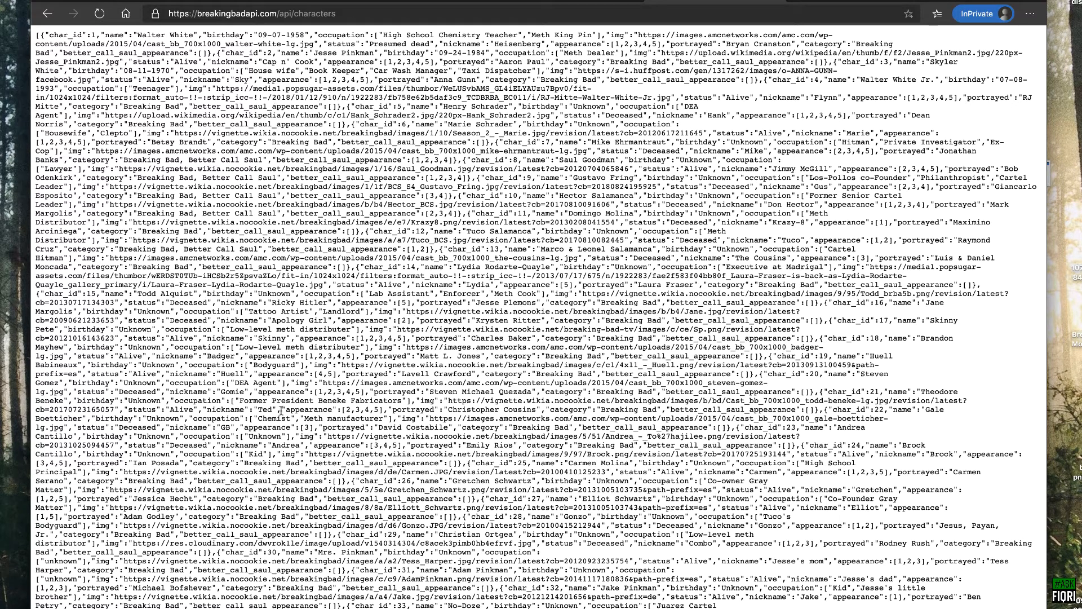
pyautogui.scroll(-8, 300, 254)
pyautogui.scroll(8, 301, 253)
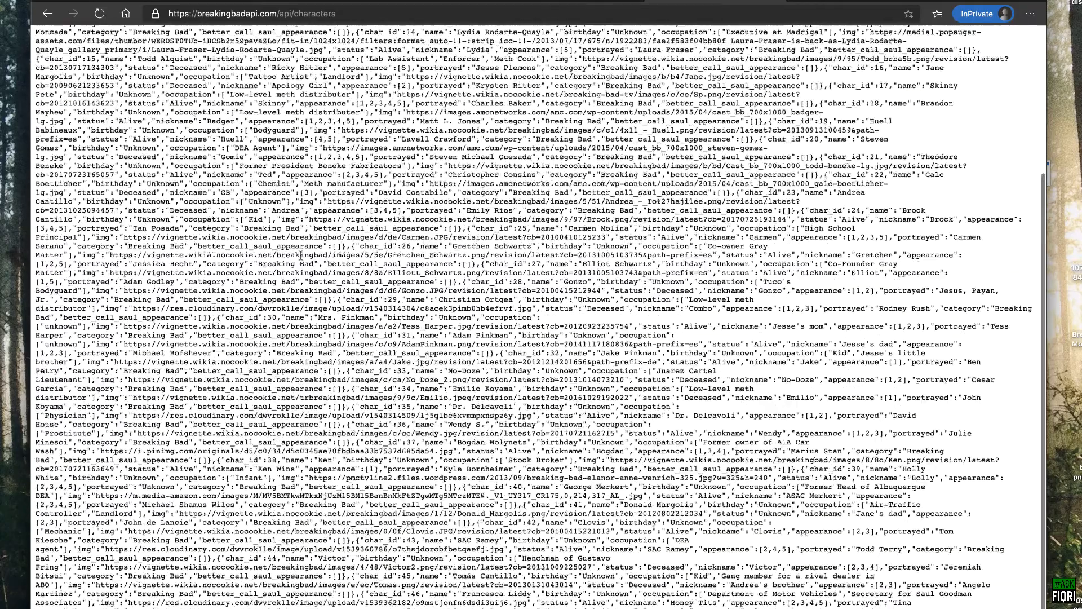
# Step: Check the "Get all characters" endpoint in the API documentation and return to the connector definition
pyautogui.click(338, 14)
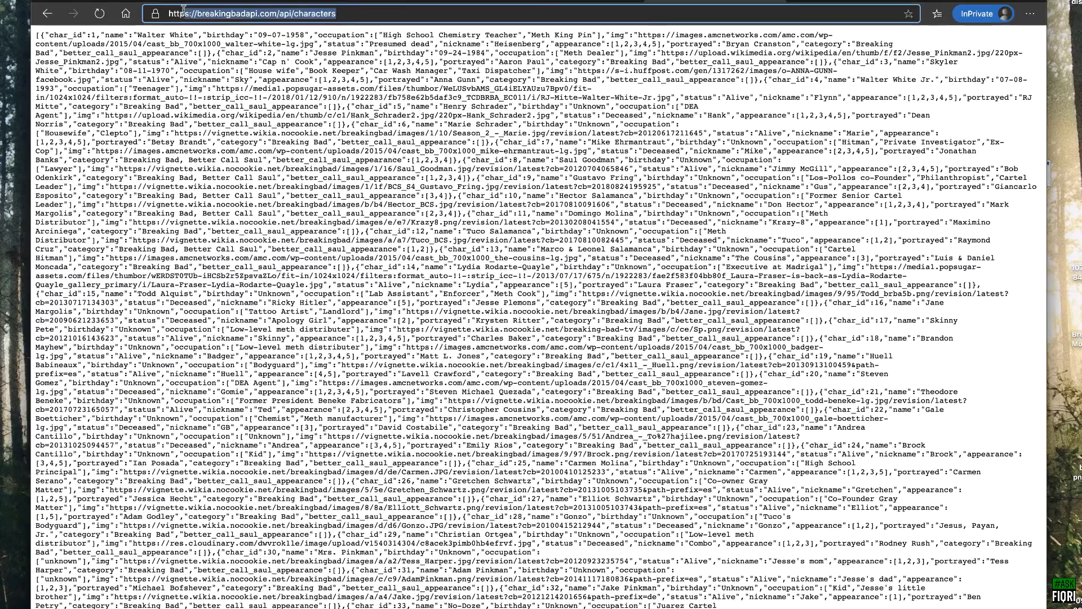
pyautogui.hotkey('alt', 'Left')
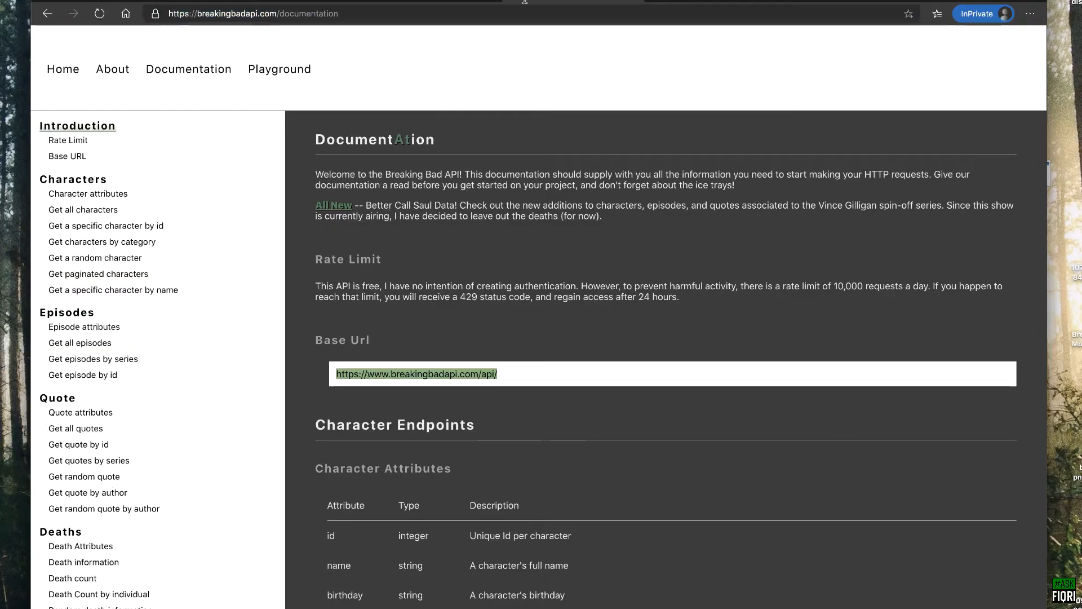
pyautogui.click(94, 209)
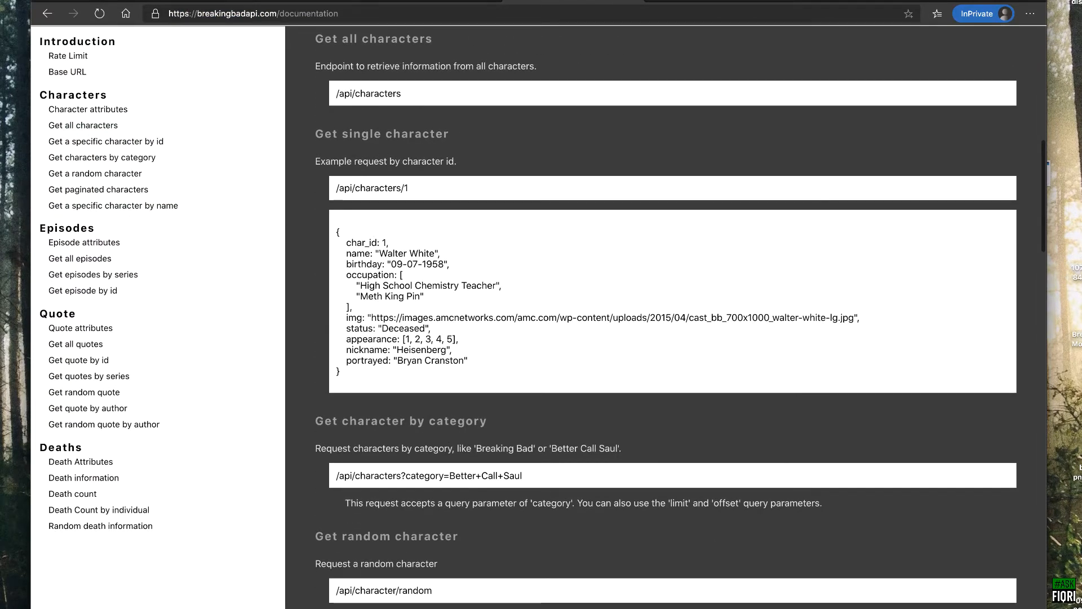
pyautogui.hotkey('ctrl', 'shift', 'Tab')
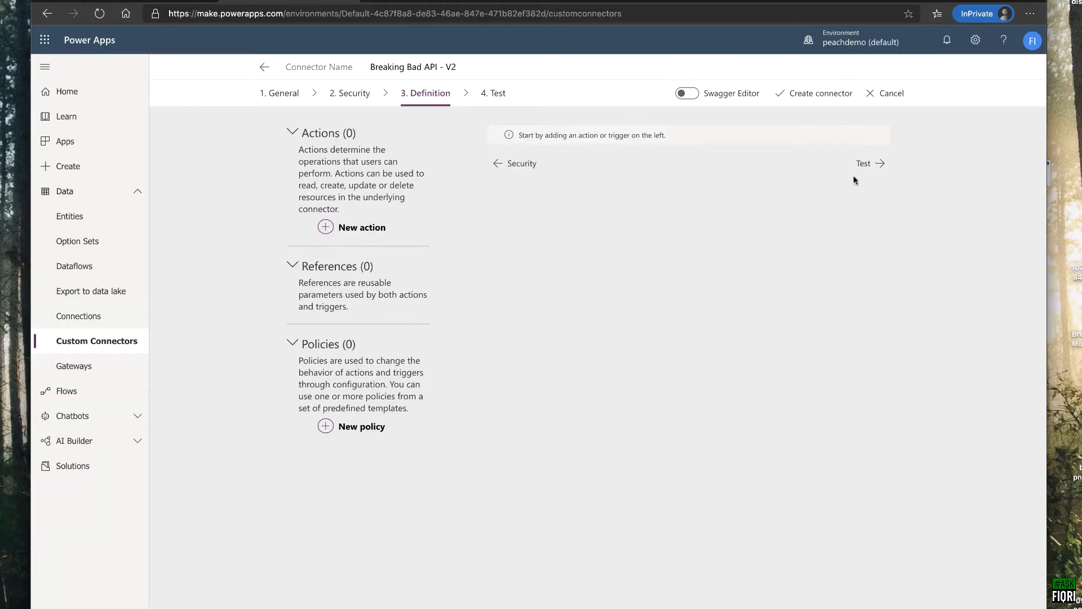
# Step: Add a new action with the summary "Get All Characters" and the description "Retrieves all the characters"
pyautogui.click(333, 228)
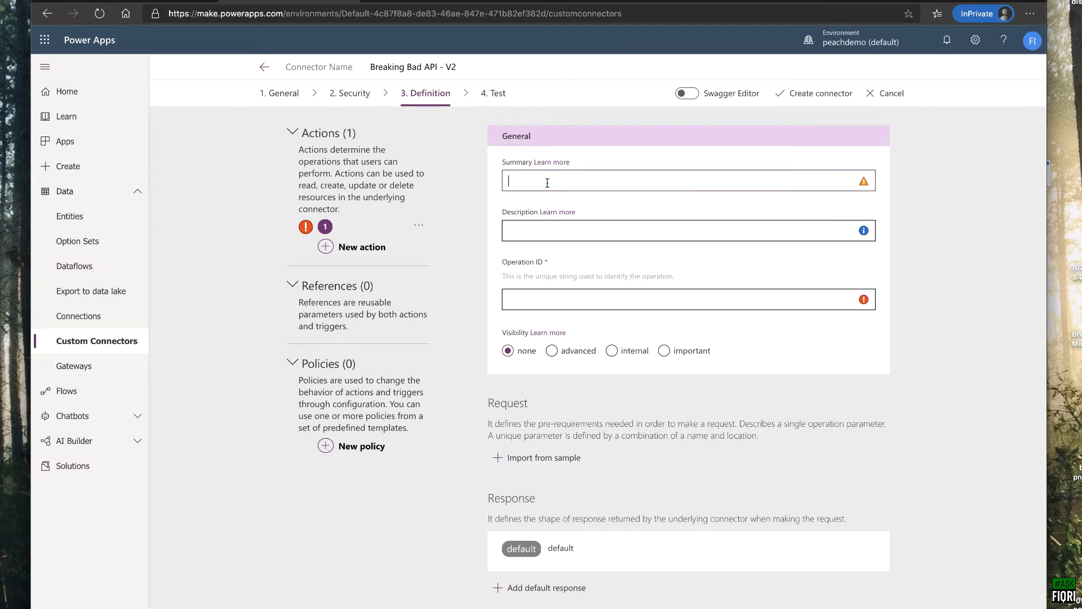
pyautogui.write('Get All Characters')
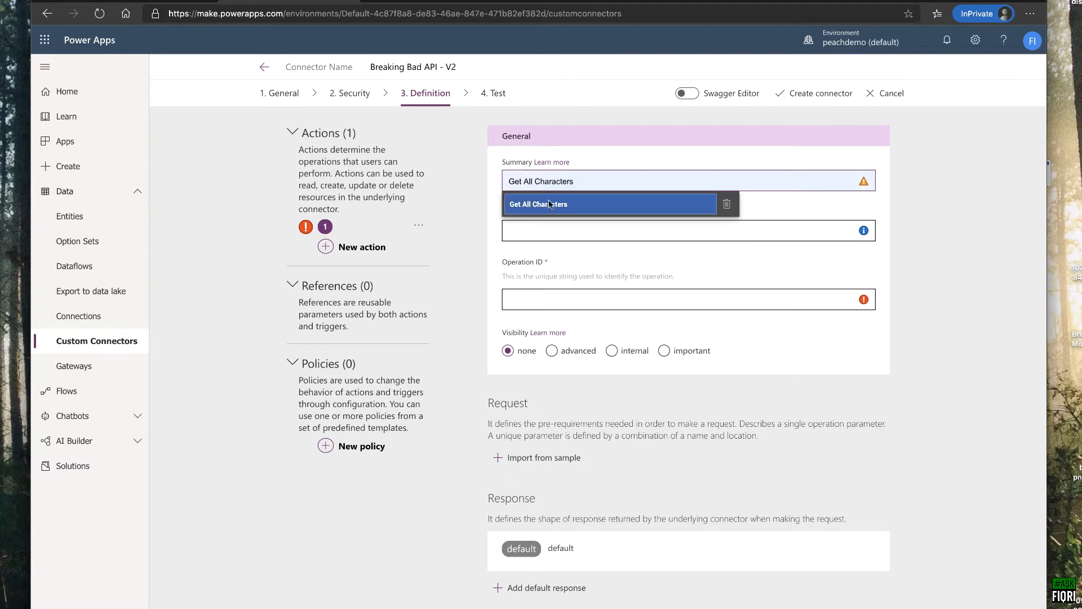
pyautogui.click(550, 204)
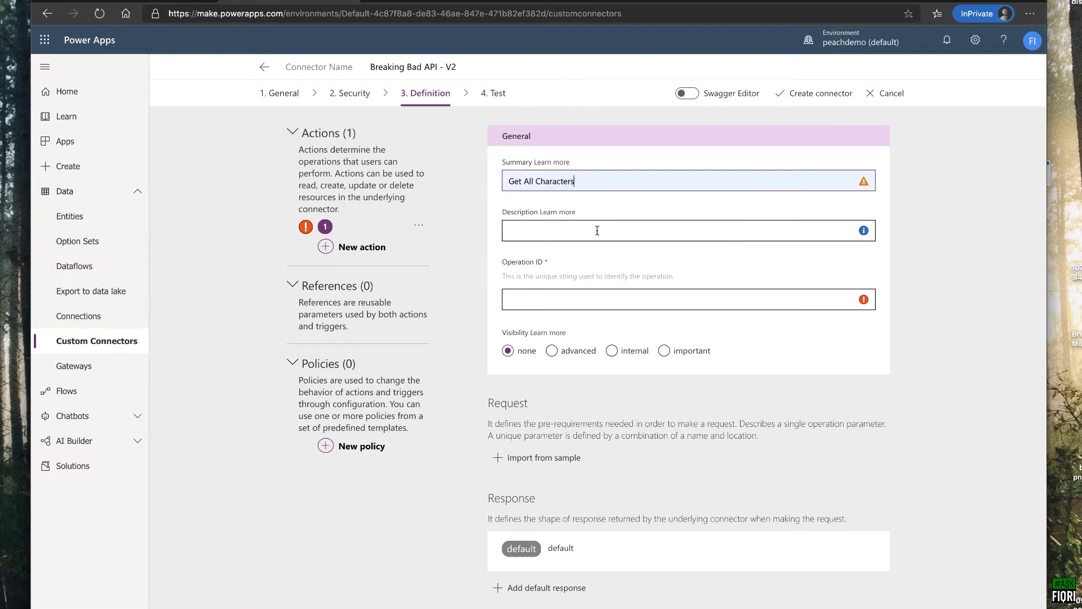
pyautogui.click(562, 232)
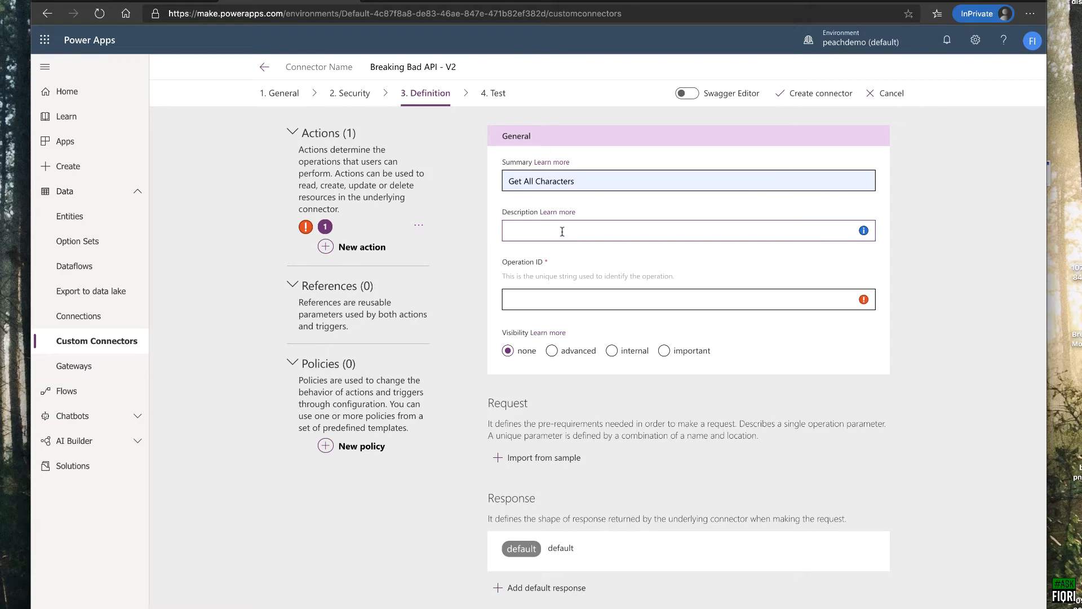
pyautogui.write('Retrieves all the charac')
pyautogui.press('BackSpace')
pyautogui.press('BackSpace')
# Step: Set the new action's operation ID to GetAllCharacters
pyautogui.click(526, 297)
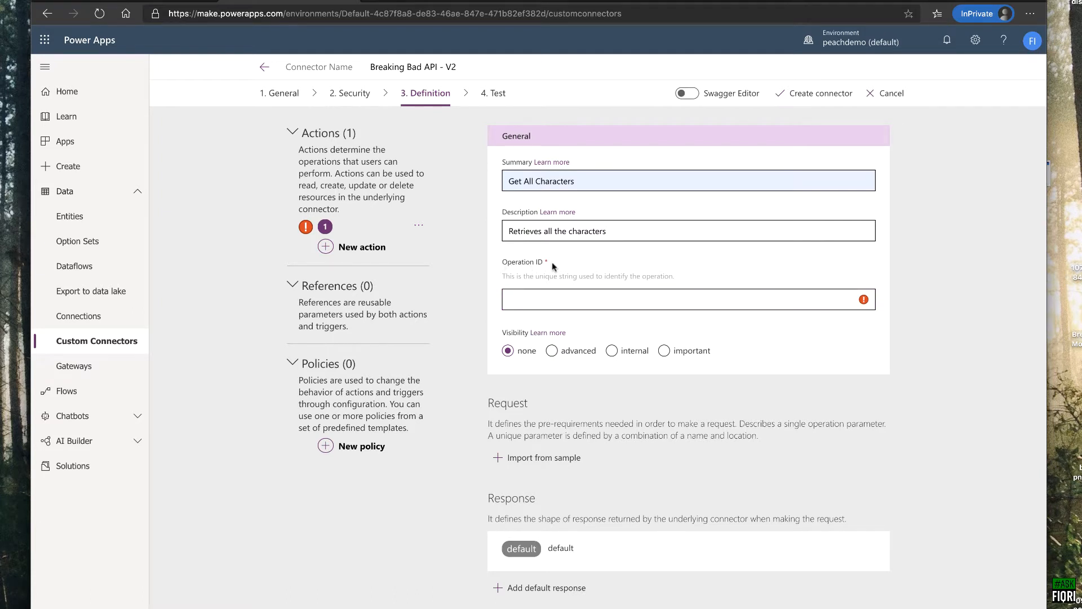
pyautogui.moveTo(546, 265); pyautogui.dragTo(495, 261)
pyautogui.click(540, 300)
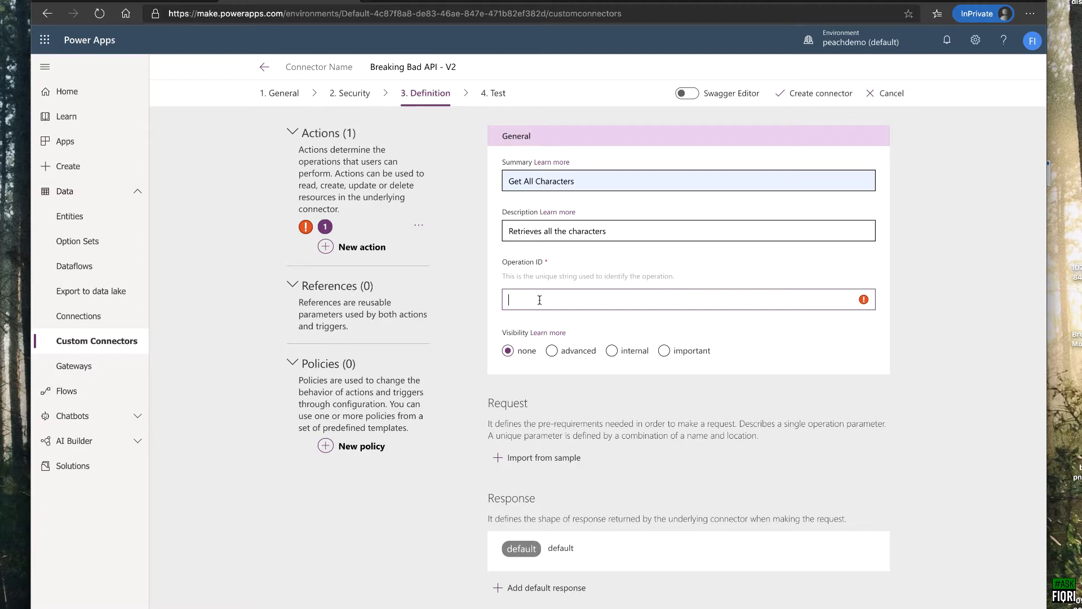
pyautogui.write('GetAllCharacters')
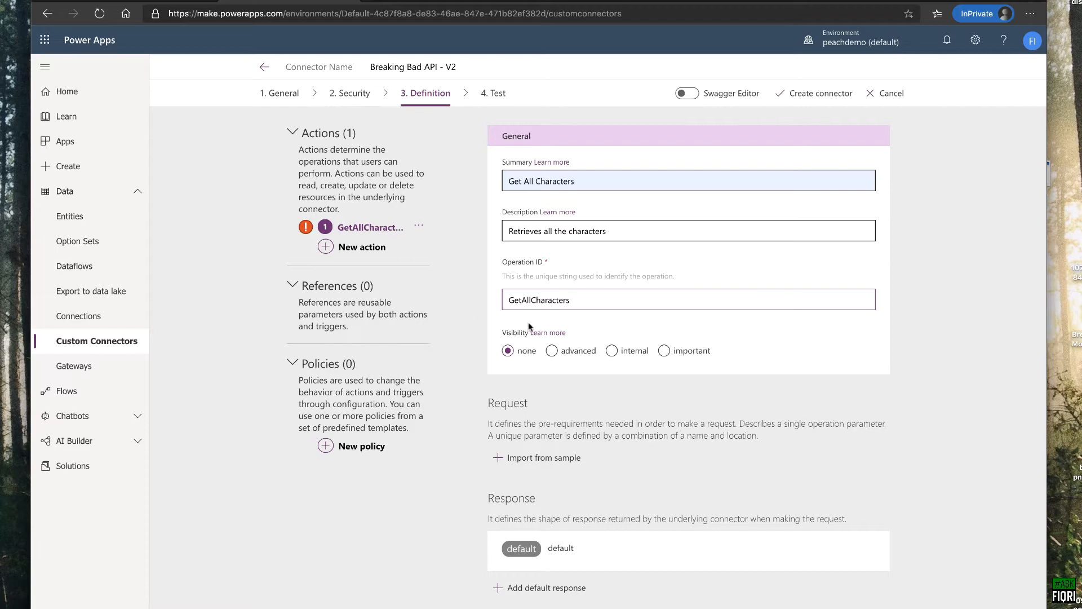
# Step: Consult the x-ms-visibility section of the Microsoft connector documentation and set the action's visibility to important
pyautogui.click(527, 351)
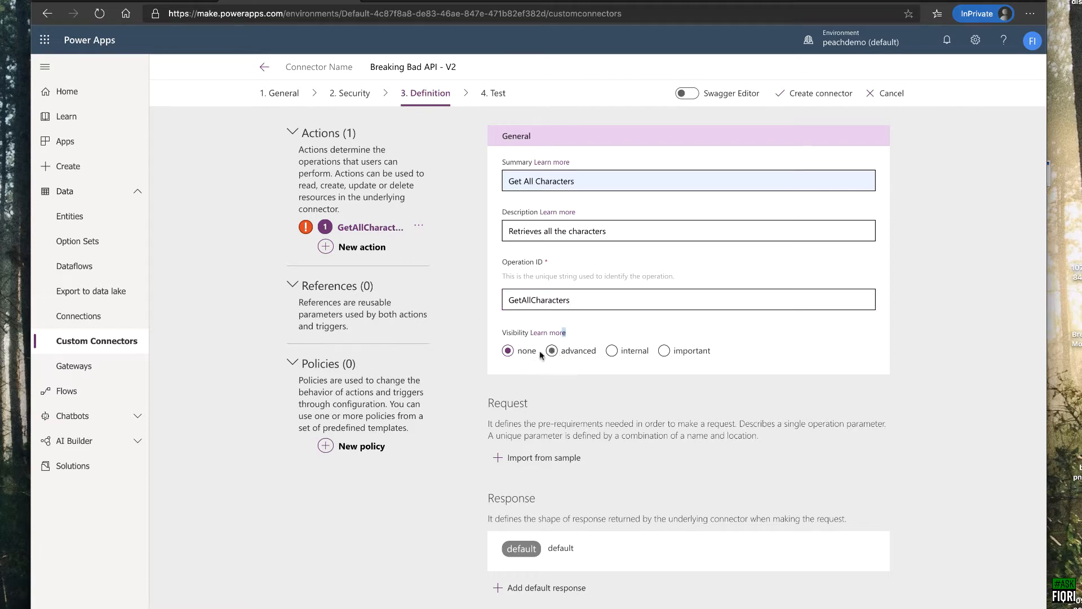
pyautogui.click(432, 1)
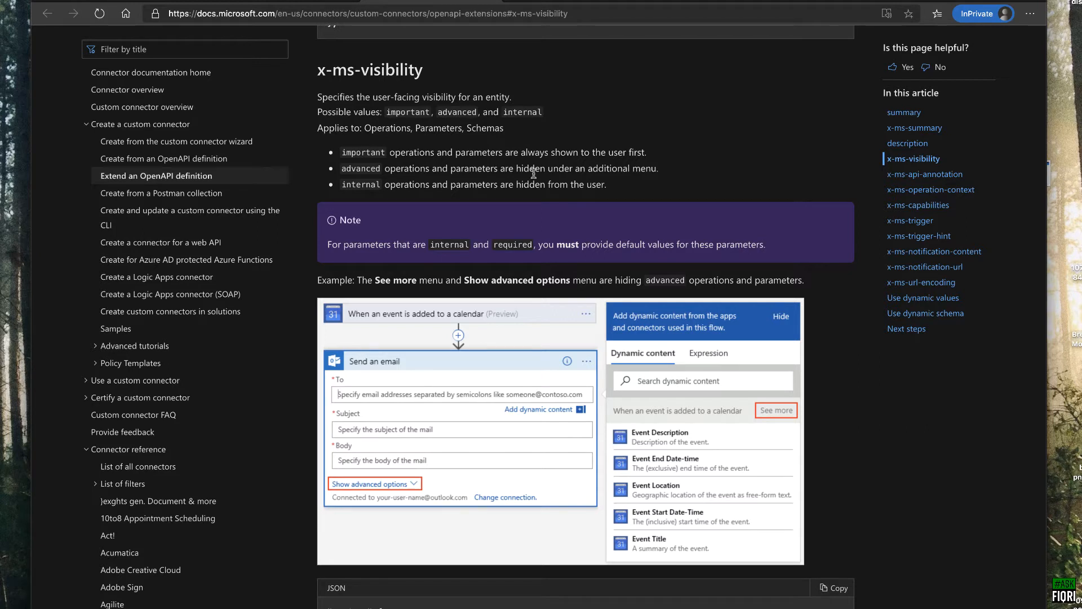
pyautogui.moveTo(608, 185); pyautogui.dragTo(464, 185)
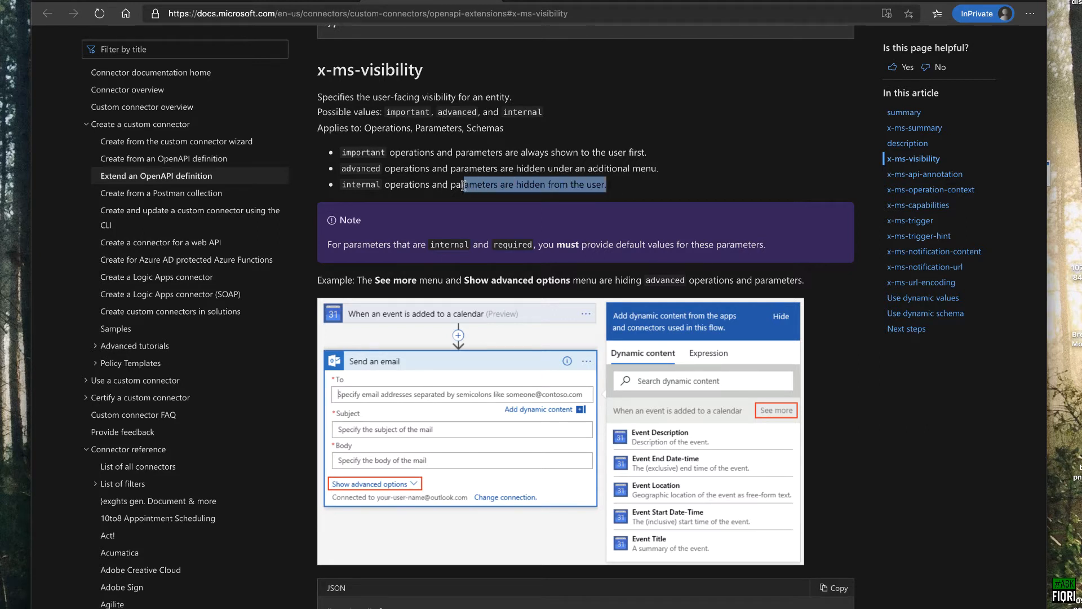
pyautogui.moveTo(342, 150); pyautogui.dragTo(405, 150)
pyautogui.click(448, 151)
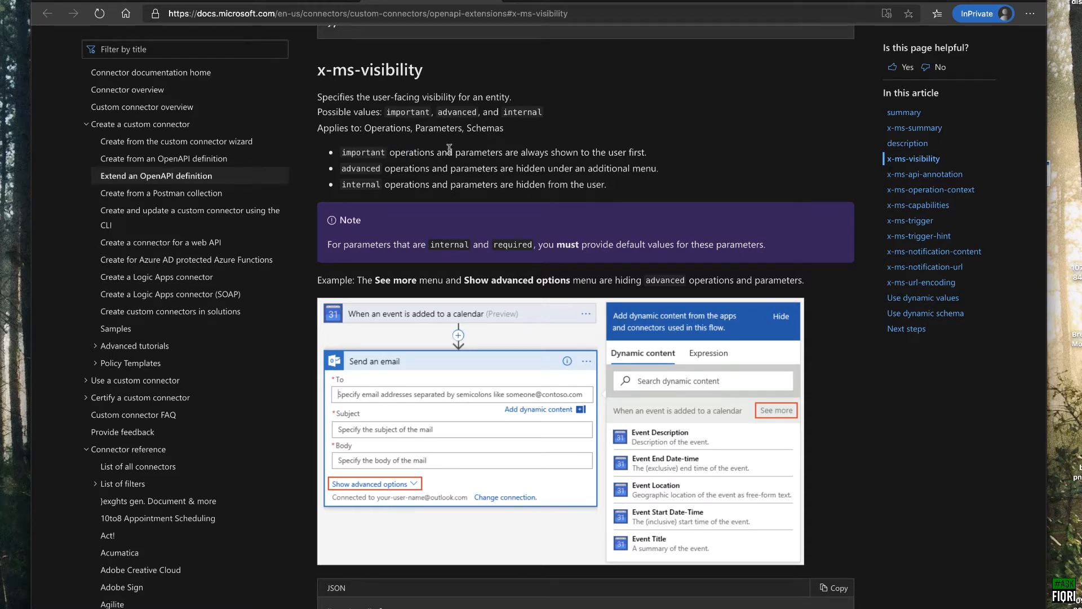
pyautogui.hotkey('alt', 'Tab')
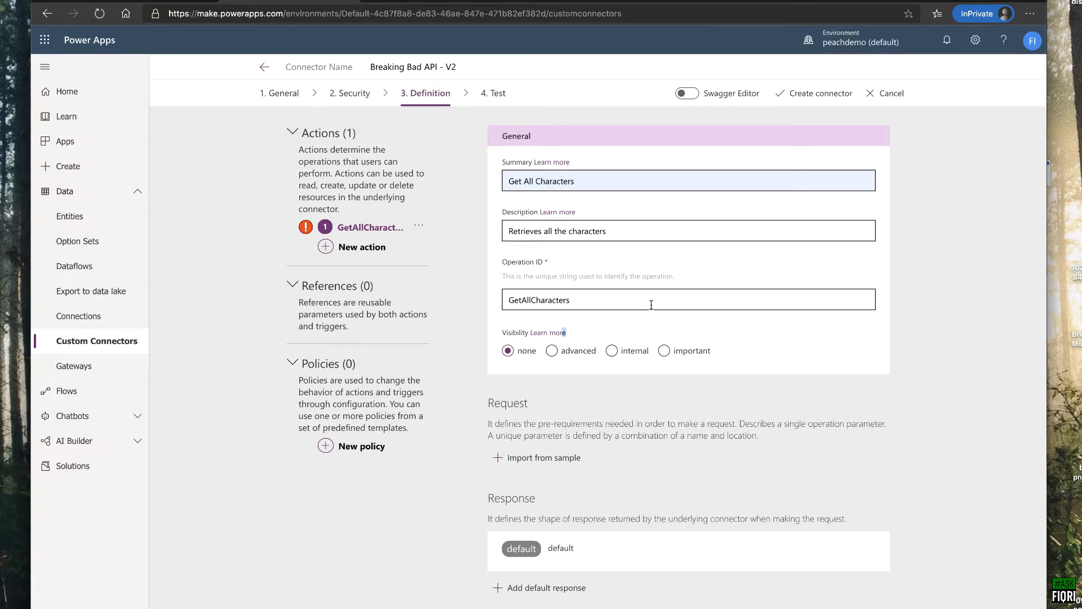
pyautogui.click(664, 350)
pyautogui.moveTo(581, 300); pyautogui.dragTo(493, 301)
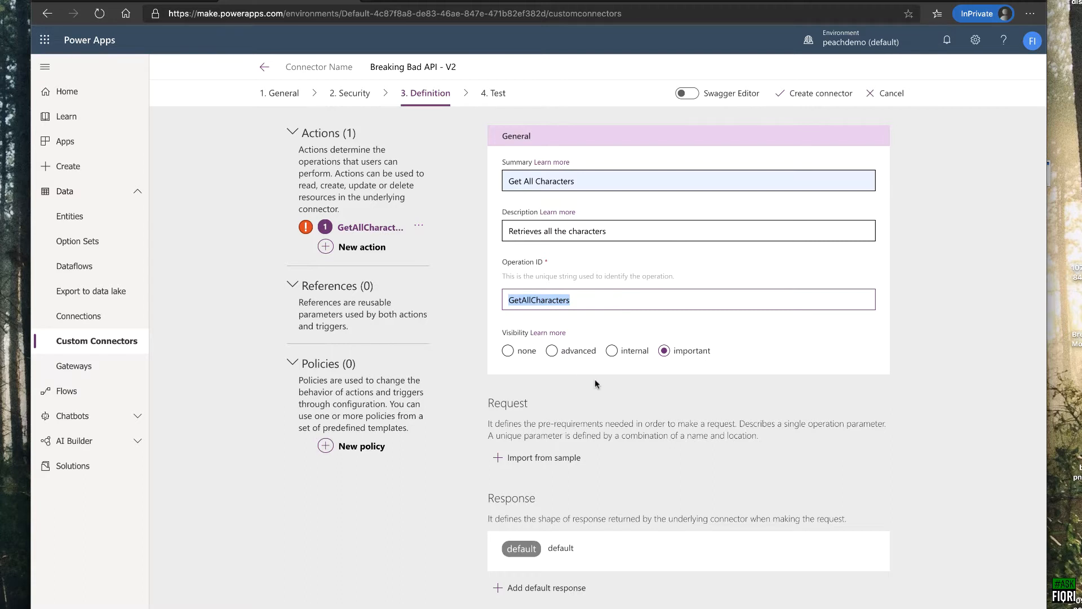
pyautogui.scroll(-1, 594, 378)
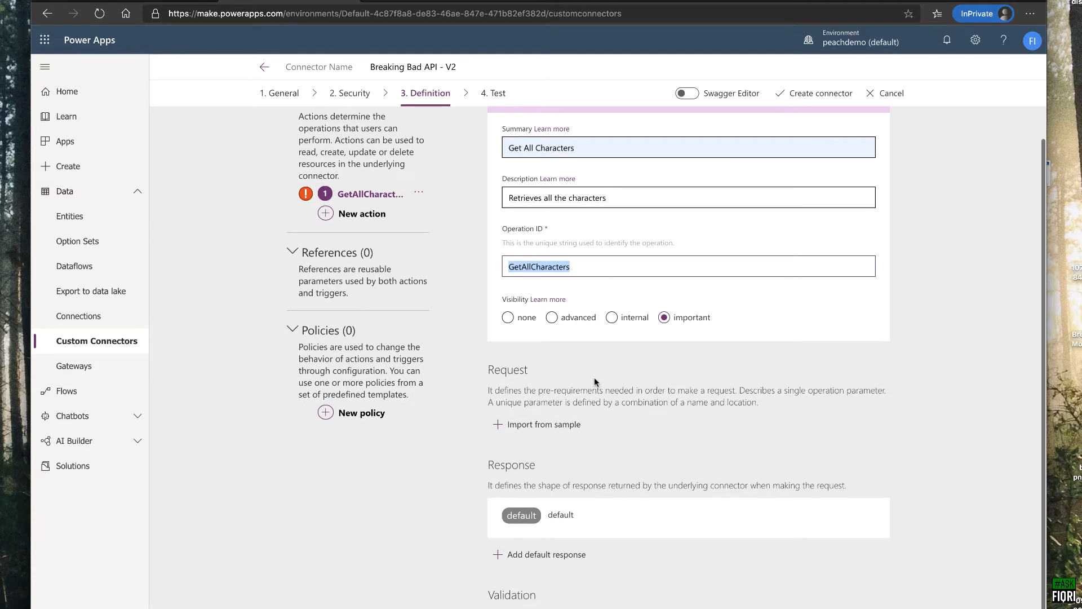
pyautogui.click(537, 426)
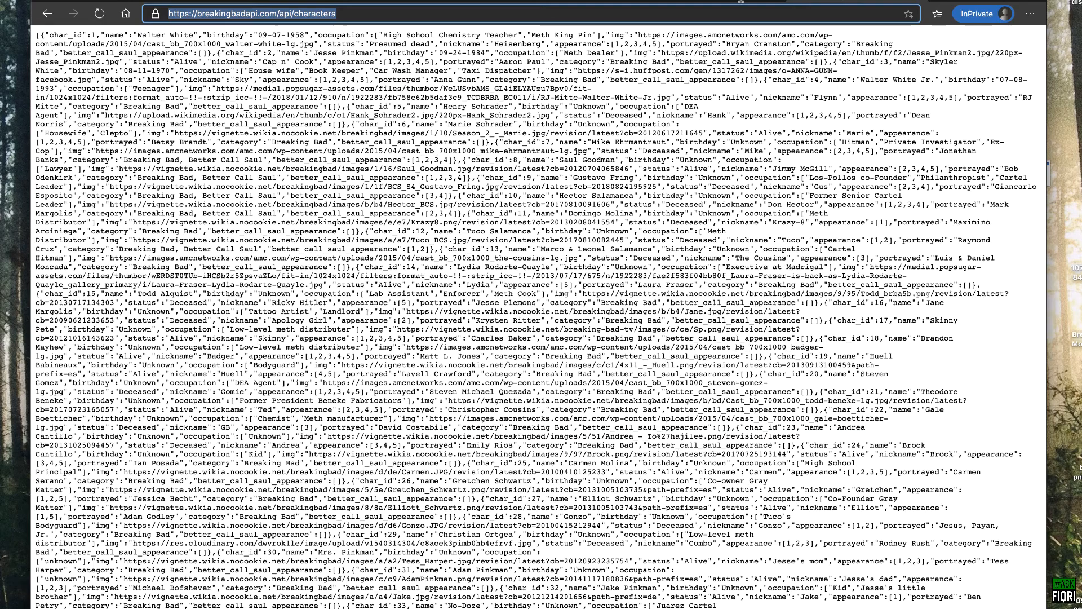
pyautogui.hotkey('alt', 'Tab')
pyautogui.click(359, 14)
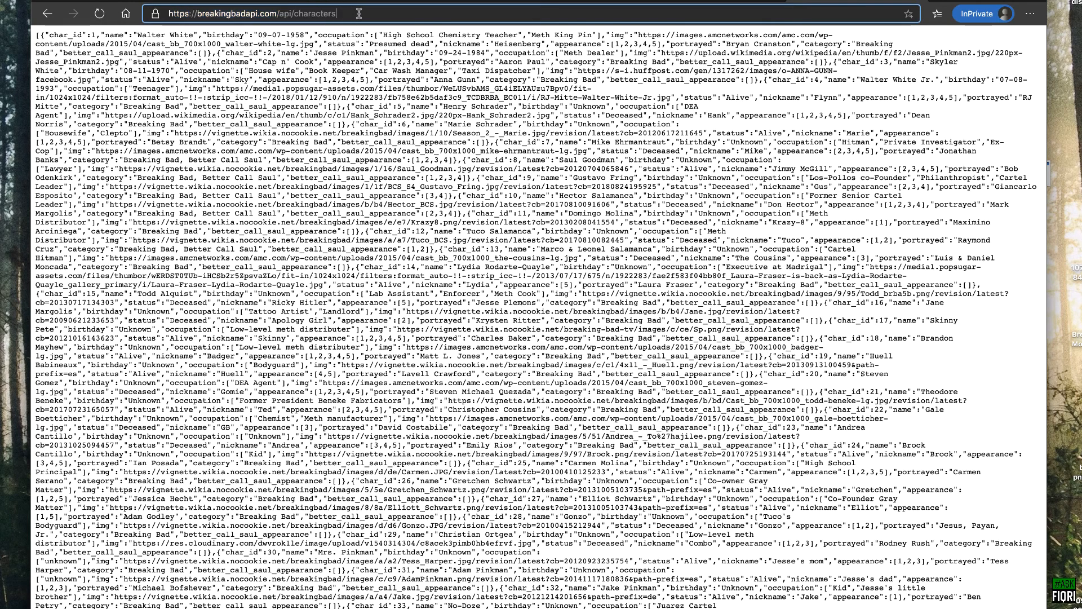
pyautogui.moveTo(359, 13); pyautogui.dragTo(160, 14)
pyautogui.rightClick(249, 14)
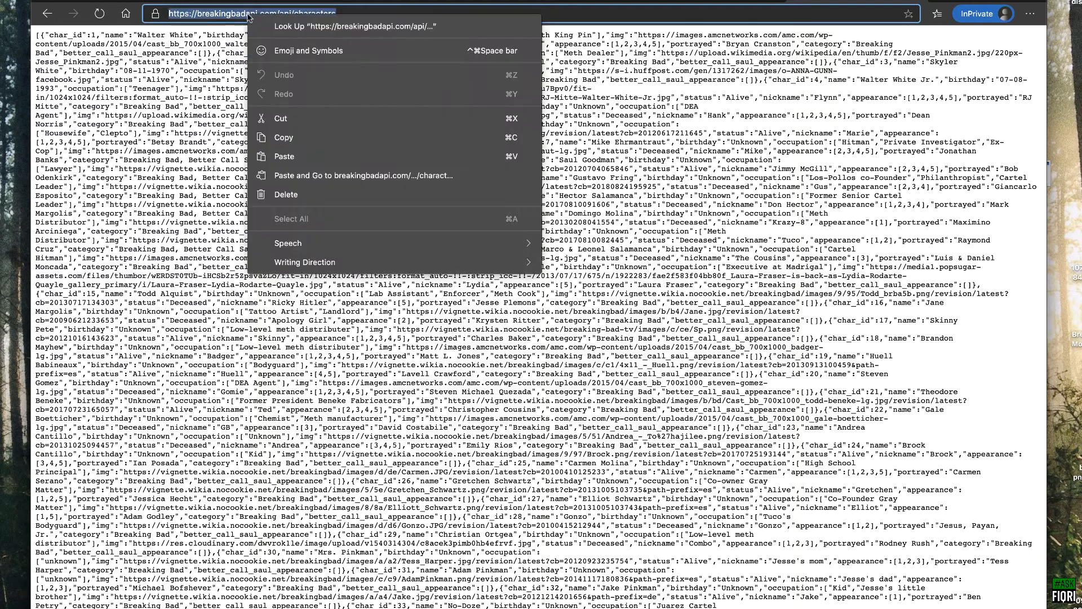
pyautogui.click(311, 131)
pyautogui.click(567, 1)
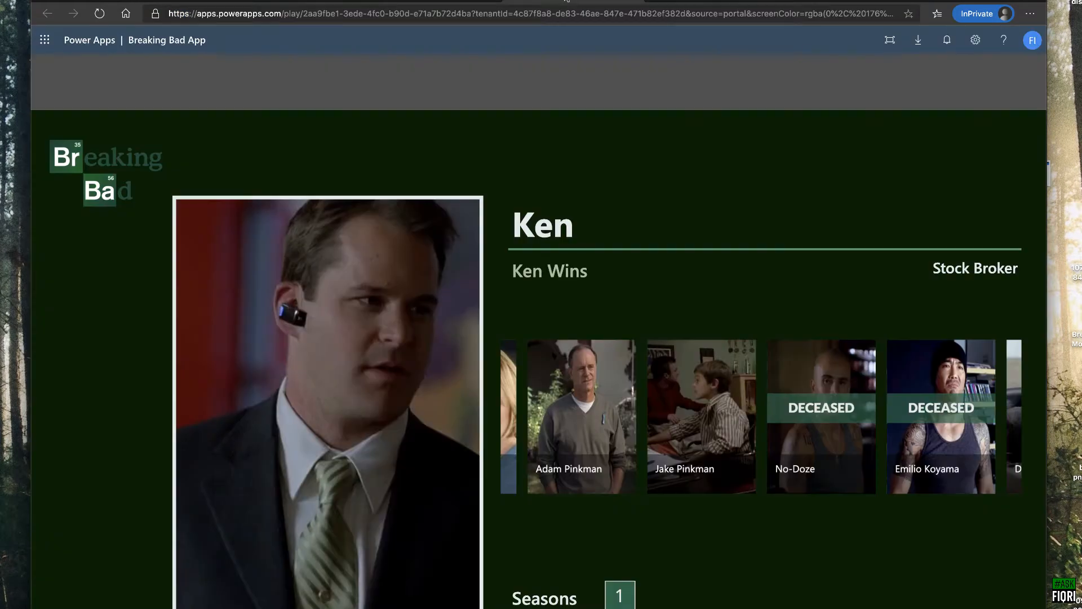
pyautogui.click(307, 3)
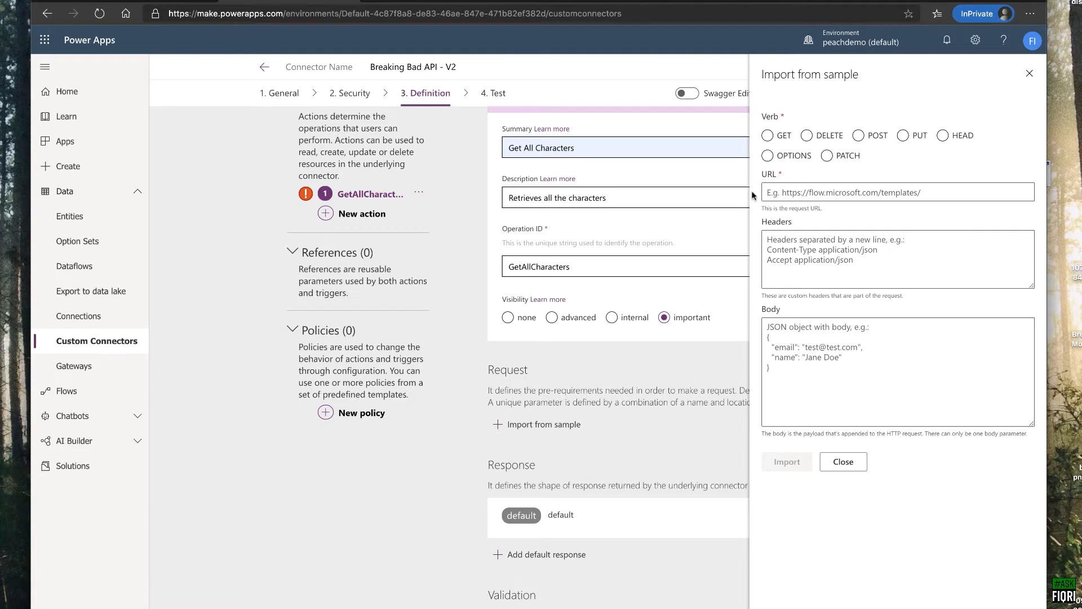
pyautogui.click(767, 135)
pyautogui.click(819, 192)
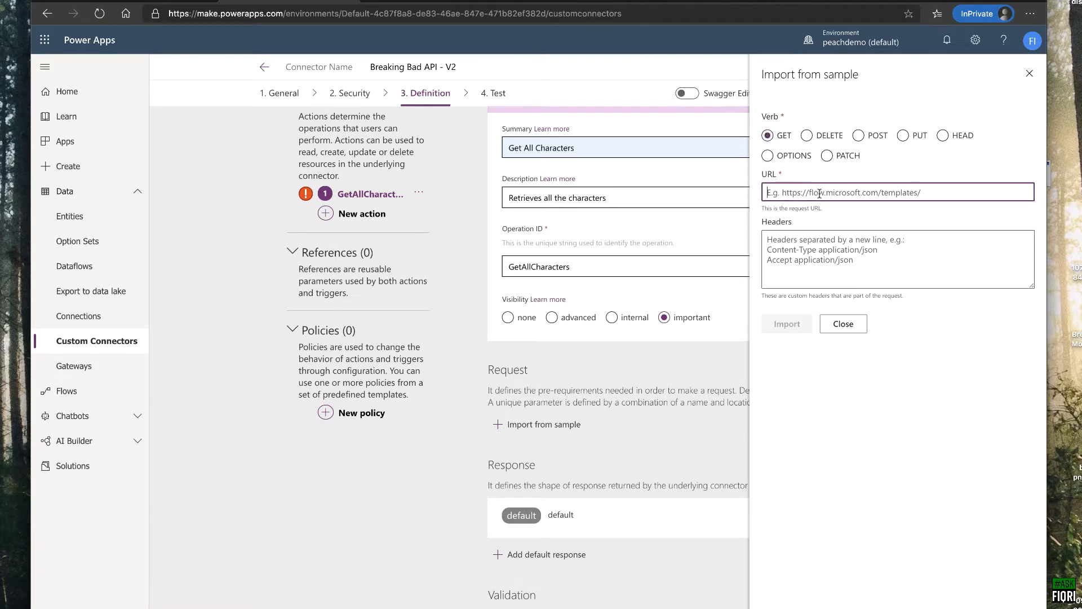
pyautogui.hotkey('ctrl', 'v')
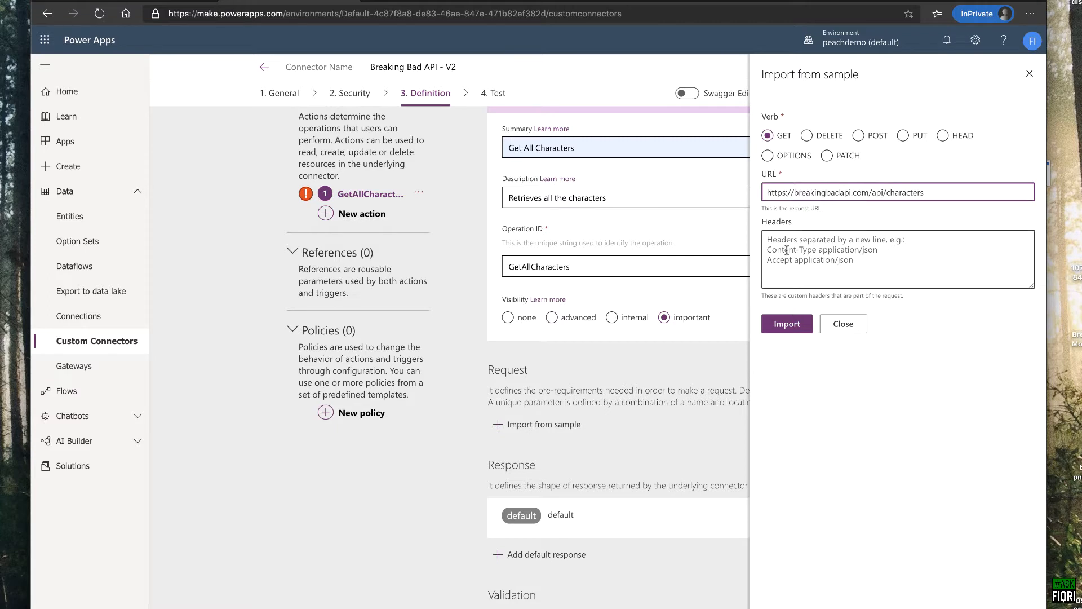
pyautogui.click(787, 326)
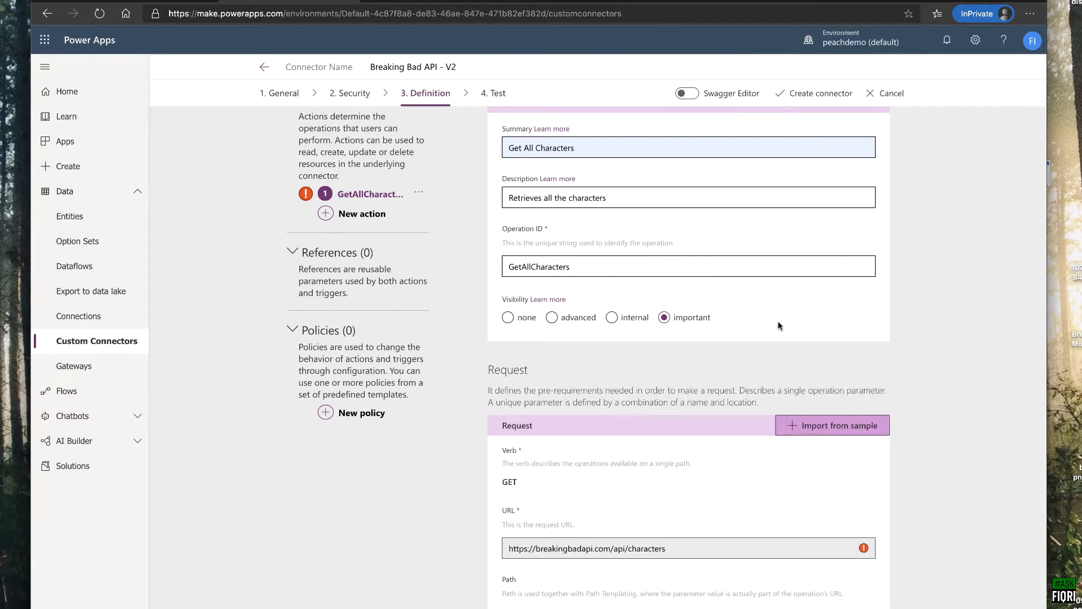
# Step: Review the imported request details and the contents of the action's default response
pyautogui.scroll(-2, 668, 365)
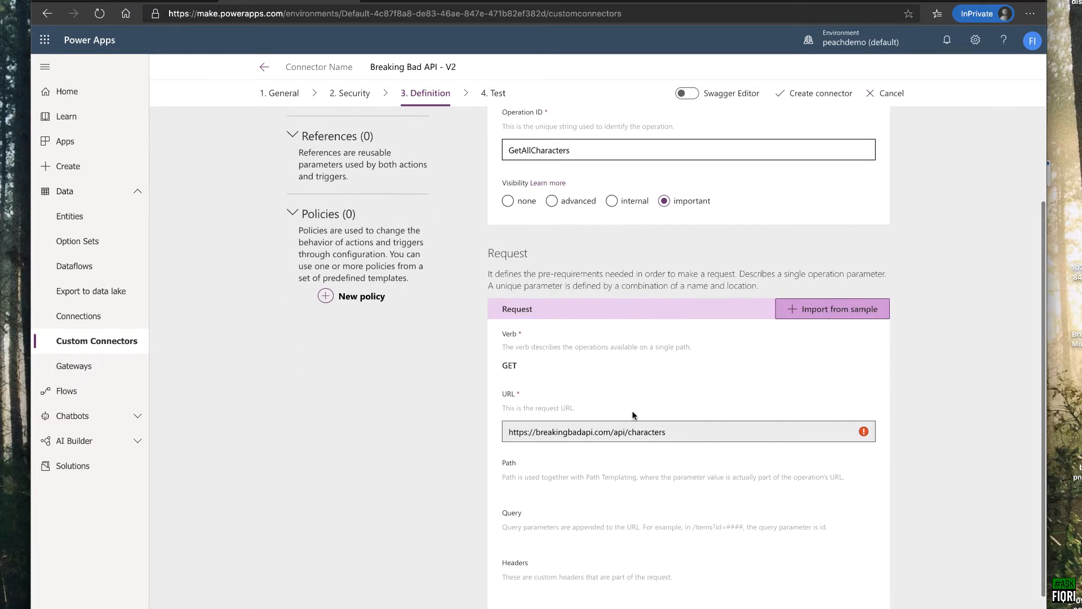
pyautogui.click(518, 436)
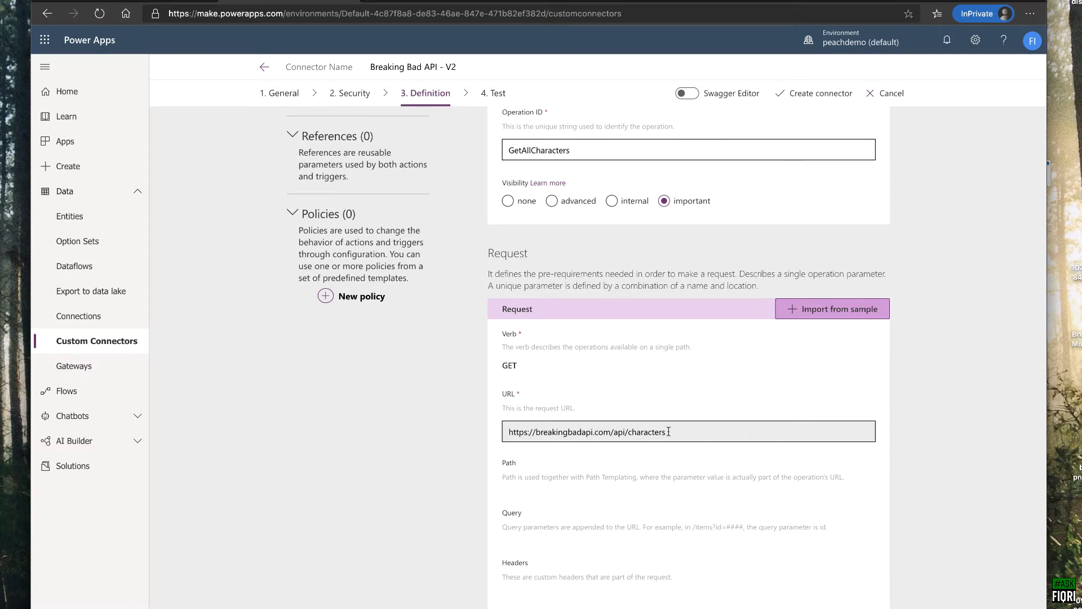
pyautogui.scroll(3, 560, 330)
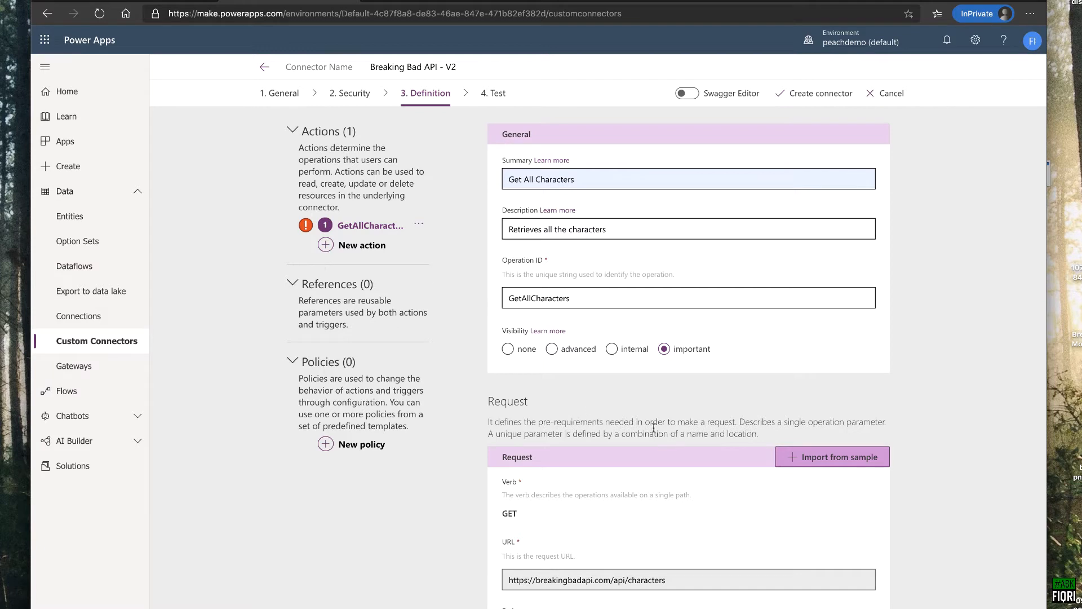
pyautogui.scroll(-4, 653, 428)
pyautogui.scroll(-2, 653, 426)
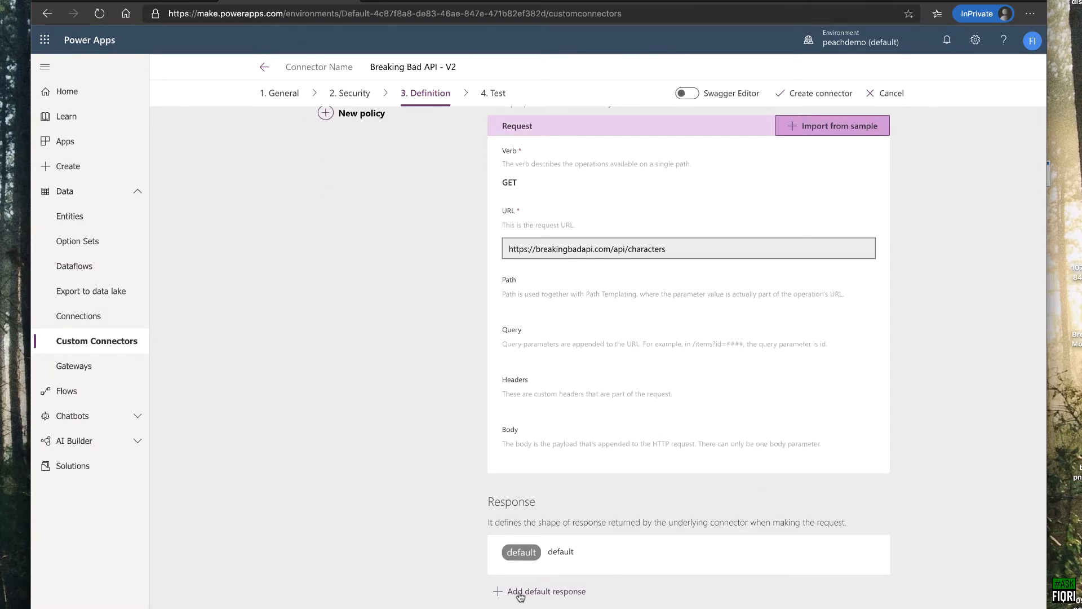
pyautogui.click(562, 552)
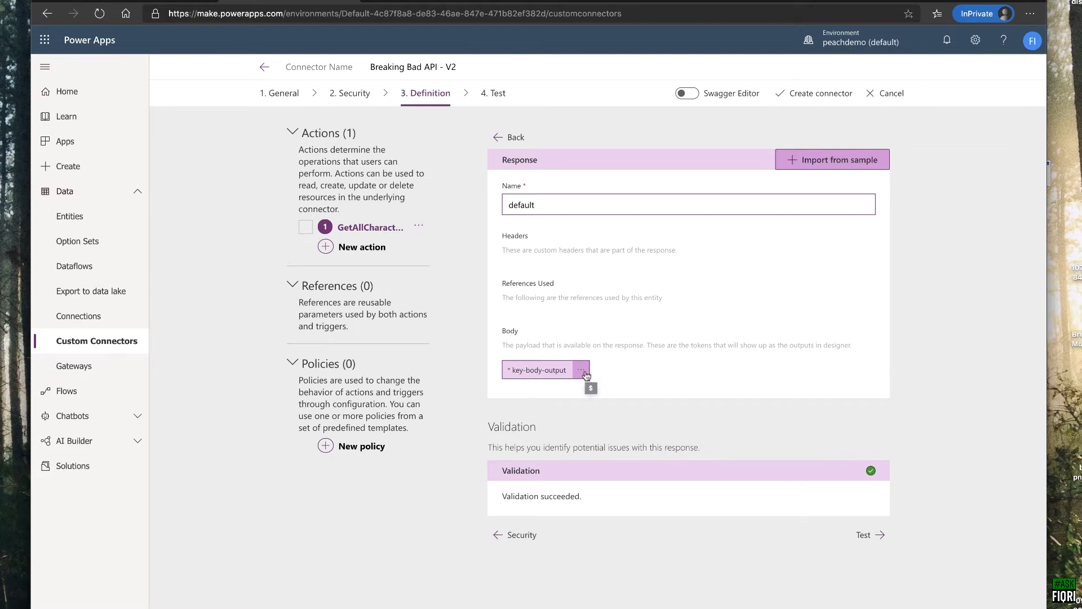
pyautogui.click(499, 137)
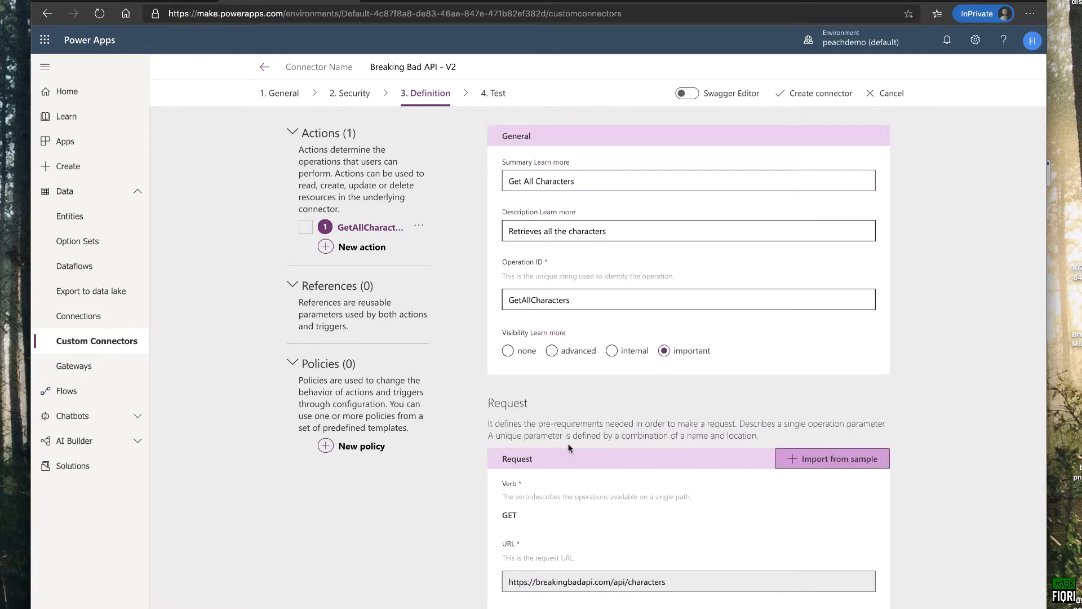
pyautogui.scroll(-2, 624, 598)
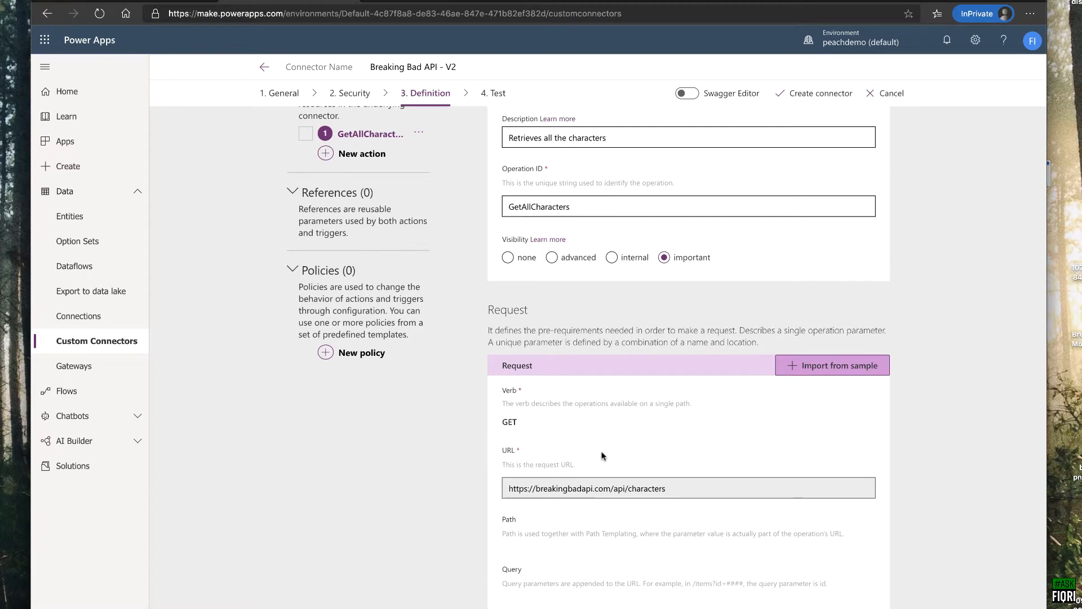
pyautogui.scroll(-4, 601, 460)
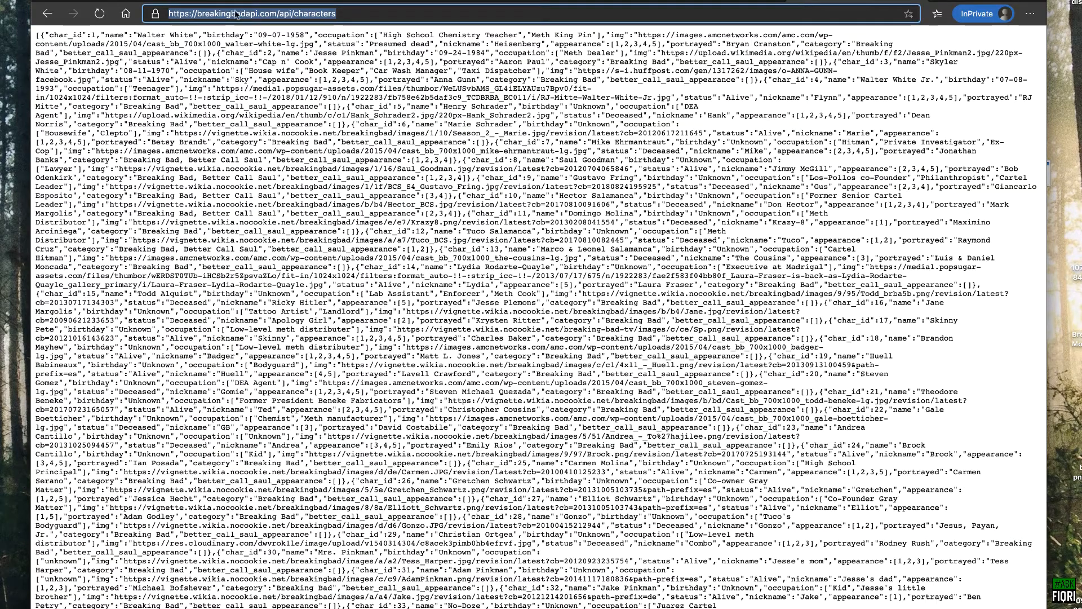
pyautogui.press('Return')
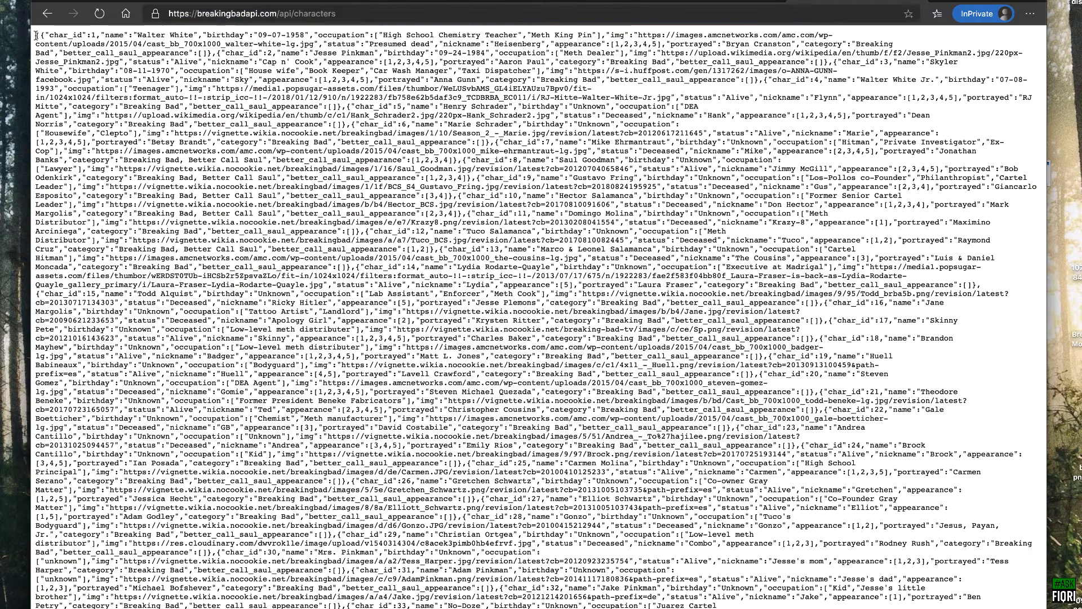
pyautogui.moveTo(35, 37); pyautogui.dragTo(992, 186)
pyautogui.moveTo(345, 203); pyautogui.dragTo(427, 588)
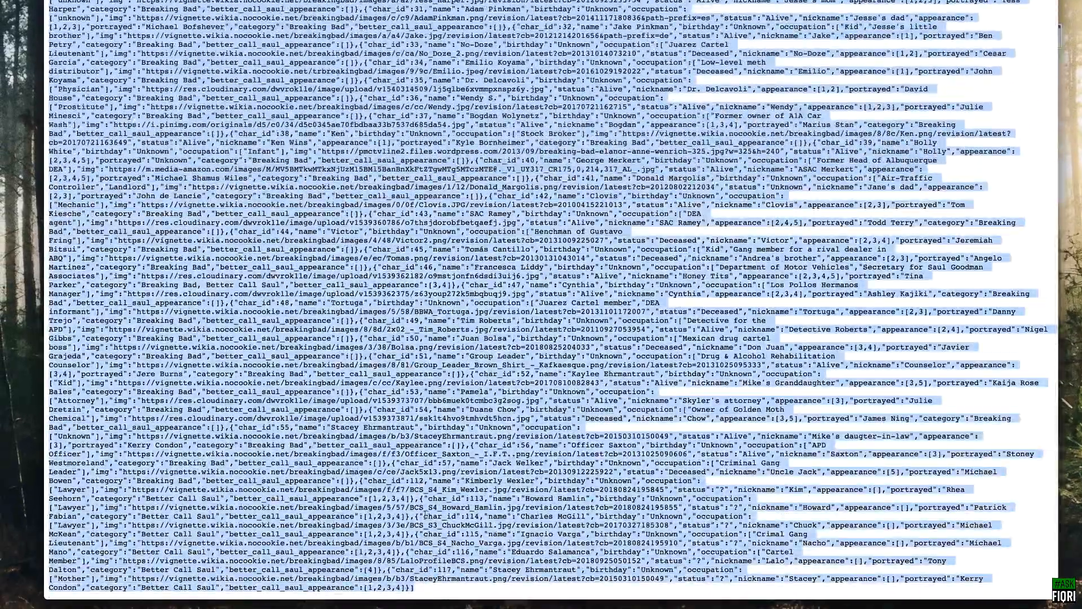
pyautogui.rightClick(388, 168)
pyautogui.click(423, 202)
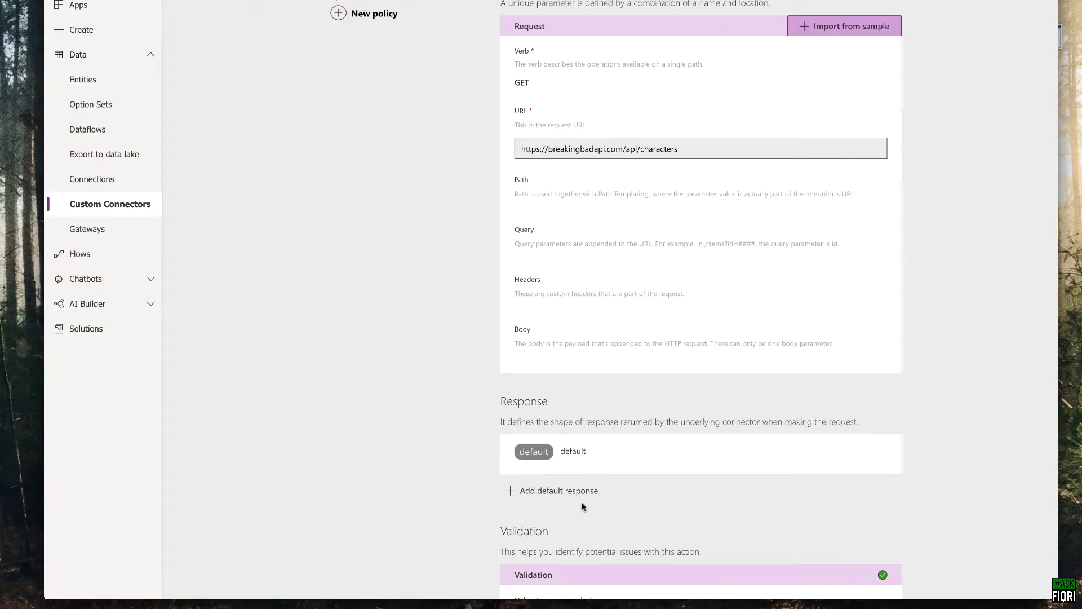
# Step: Import the copied characters JSON as the body of the action's default response
pyautogui.click(553, 492)
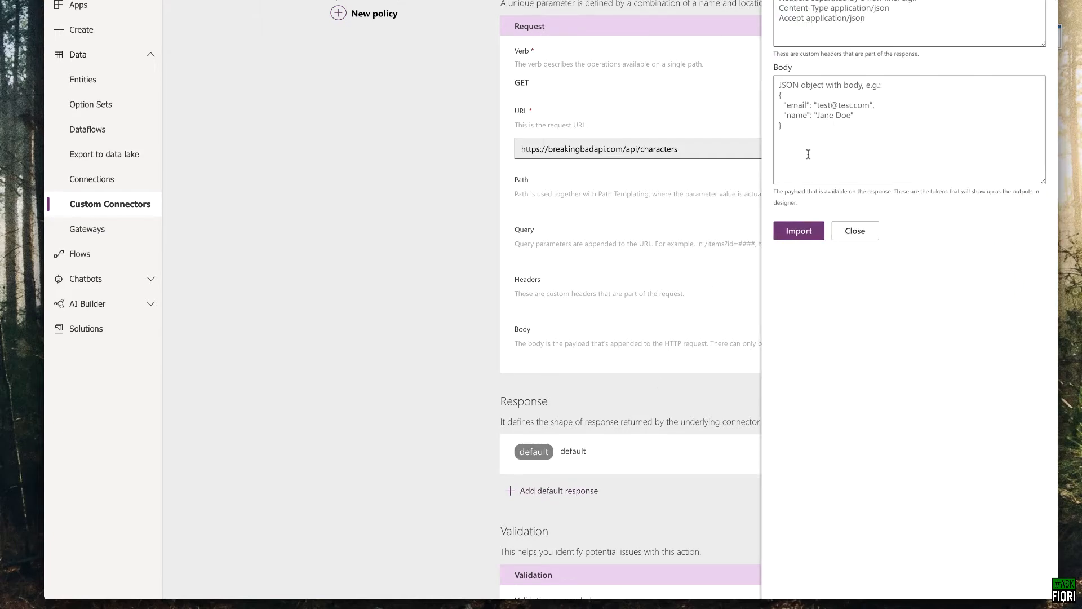
pyautogui.click(781, 83)
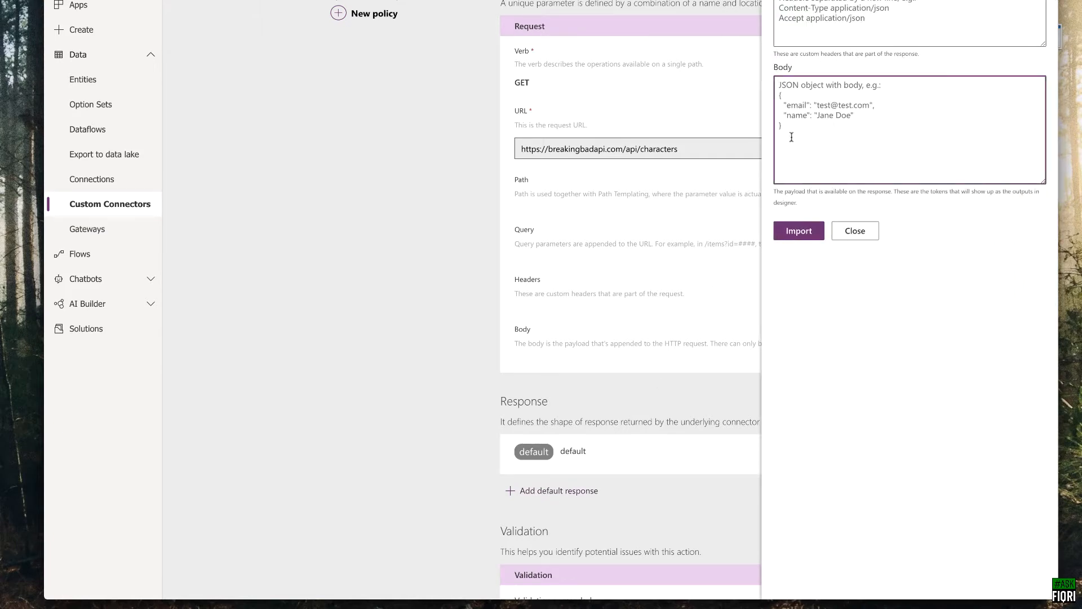
pyautogui.hotkey('ctrl', 'v')
pyautogui.click(799, 230)
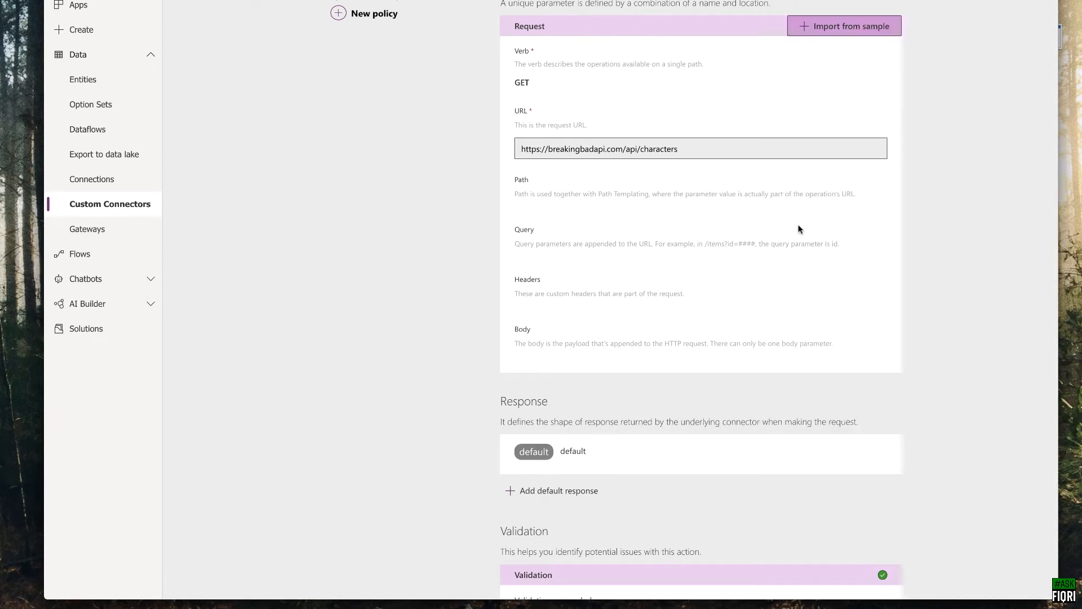
# Step: Review the default response and request settings, and create the custom connector
pyautogui.click(583, 438)
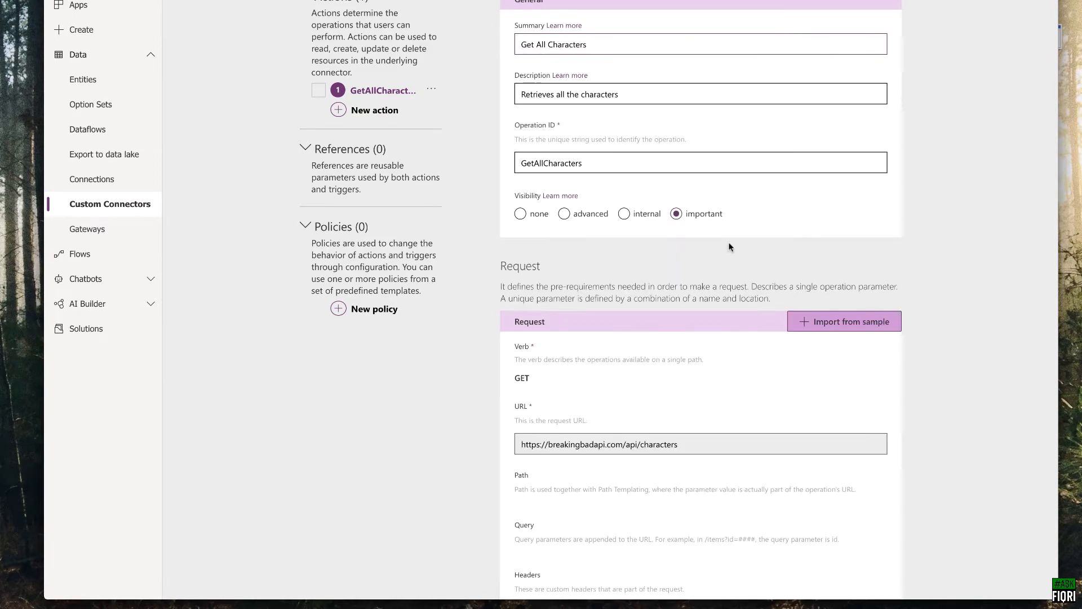
pyautogui.scroll(-4, 730, 247)
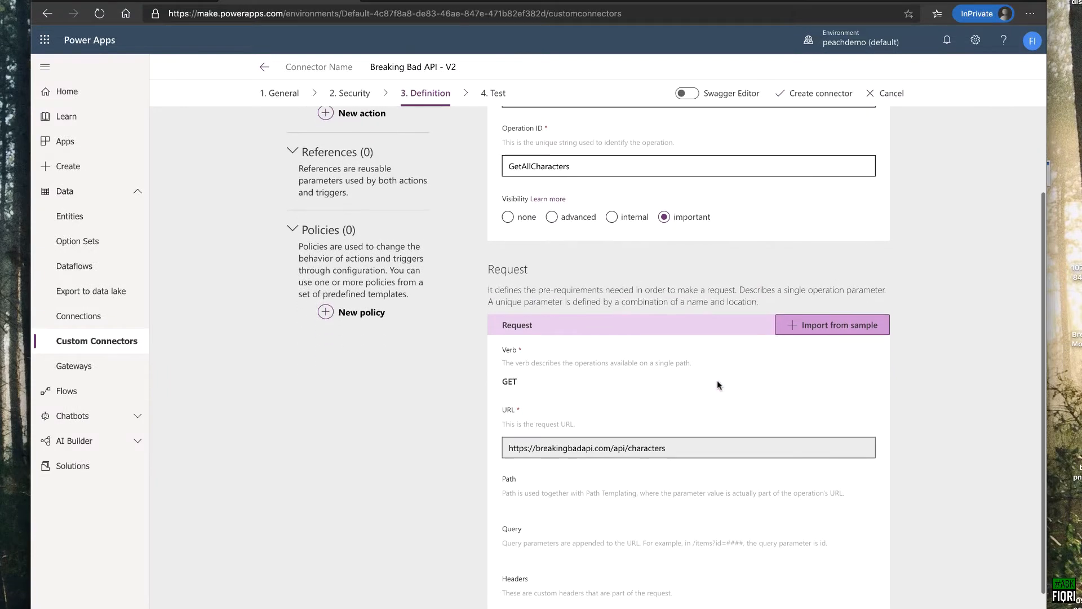
pyautogui.scroll(-2, 625, 425)
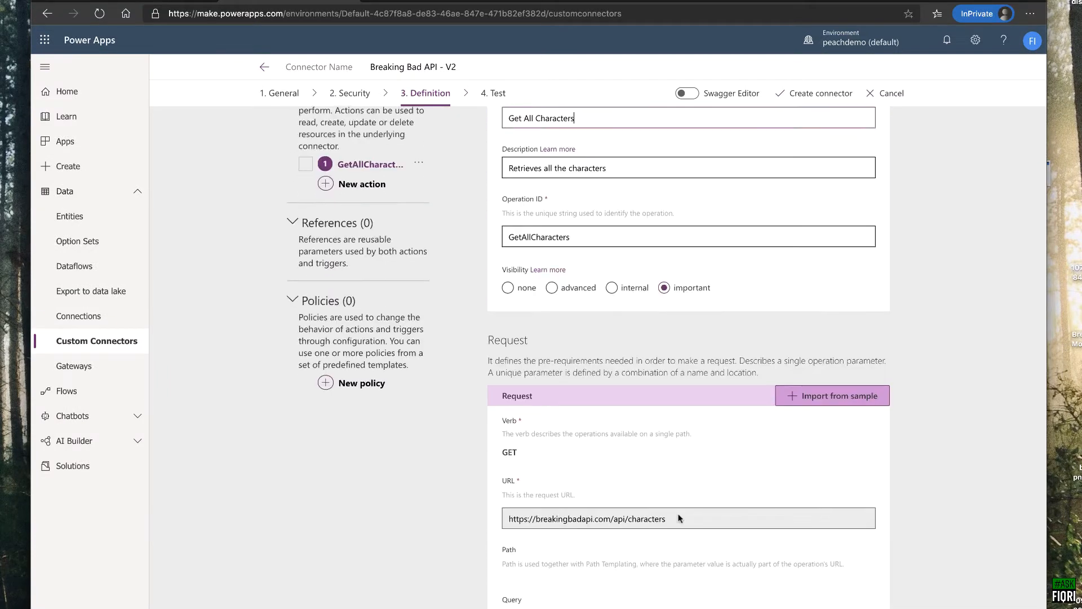
pyautogui.scroll(-6, 679, 518)
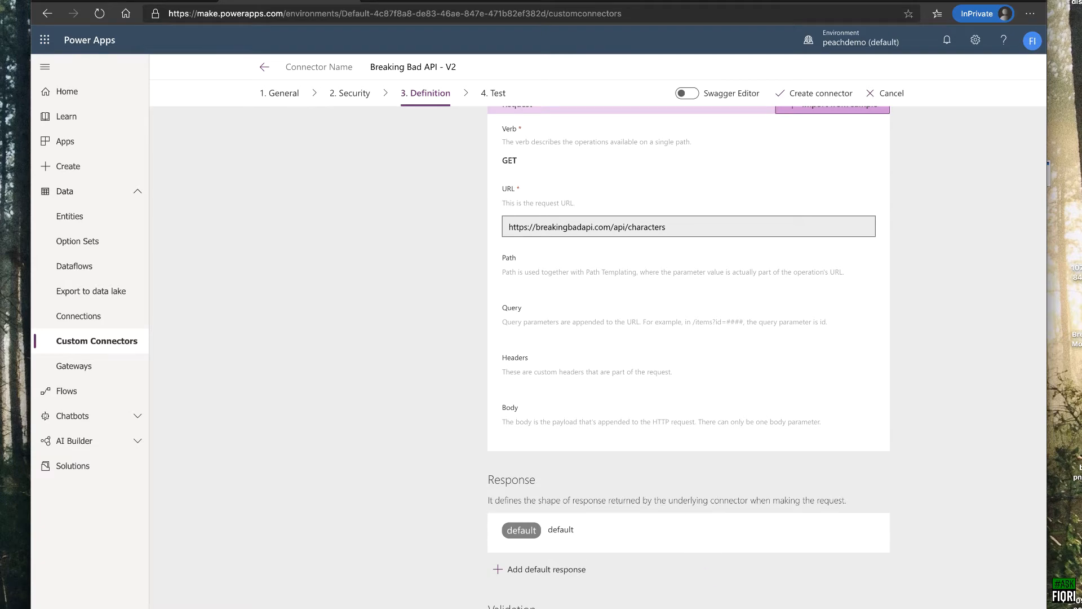
pyautogui.scroll(6, 689, 355)
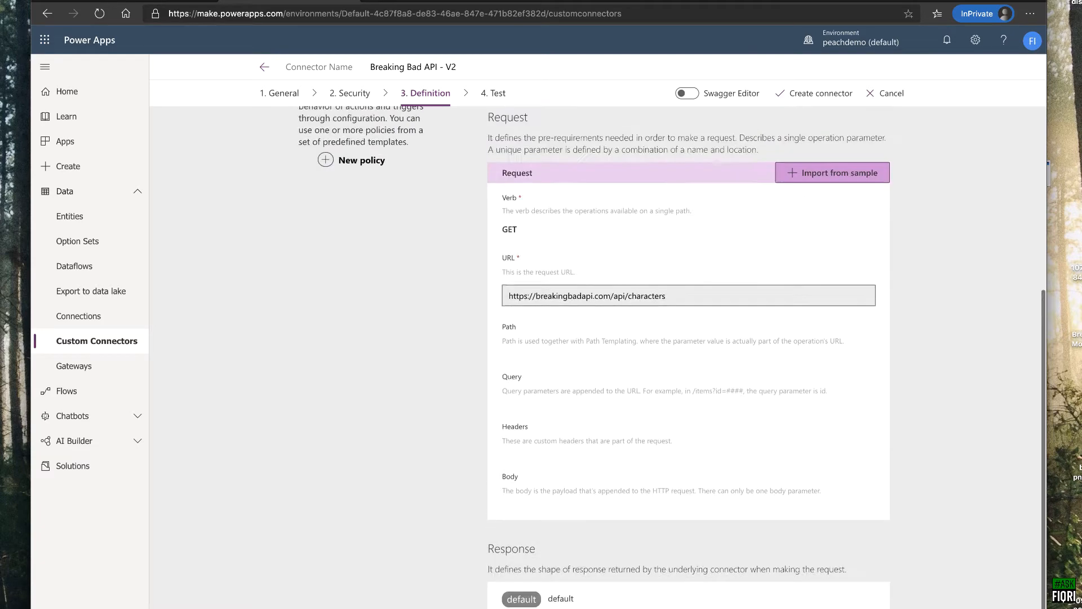
pyautogui.click(821, 94)
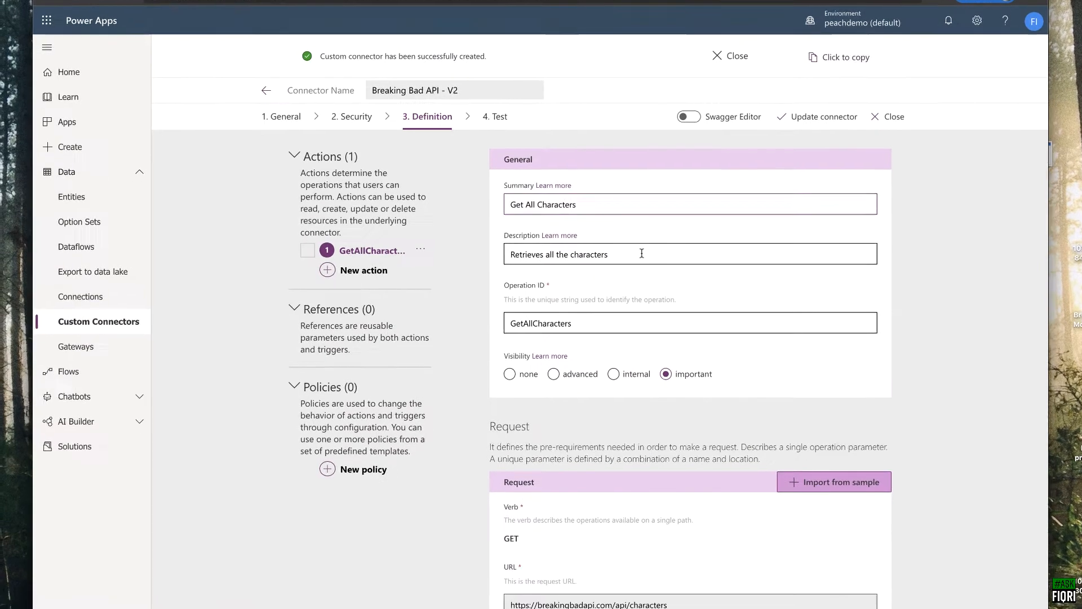
# Step: Create a new connection for the Breaking Bad API - V2 connector from its test stage
pyautogui.scroll(-6, 655, 138)
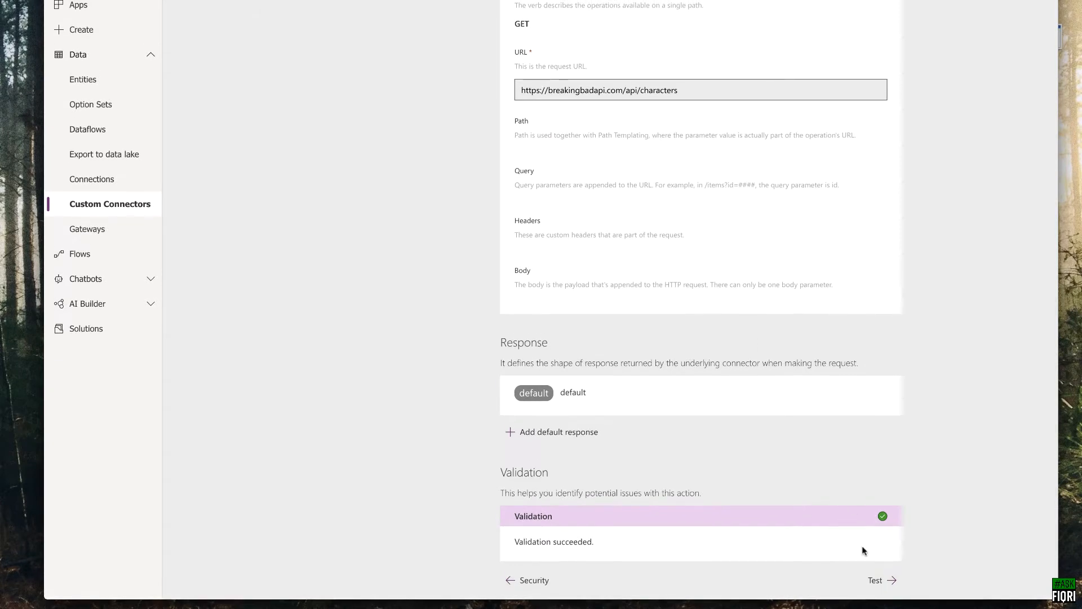
pyautogui.click(892, 580)
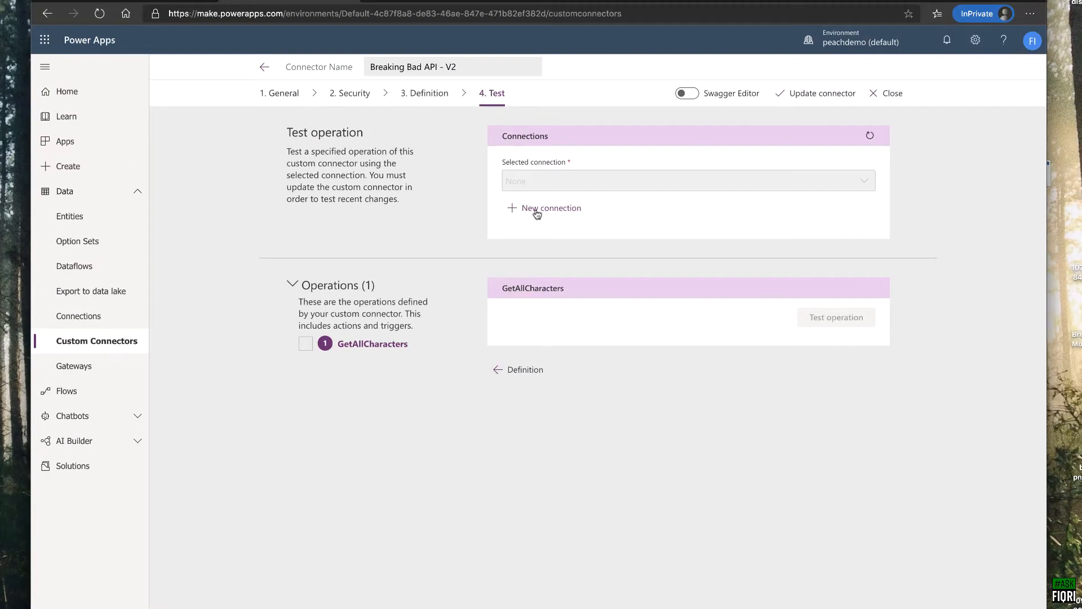
pyautogui.click(548, 78)
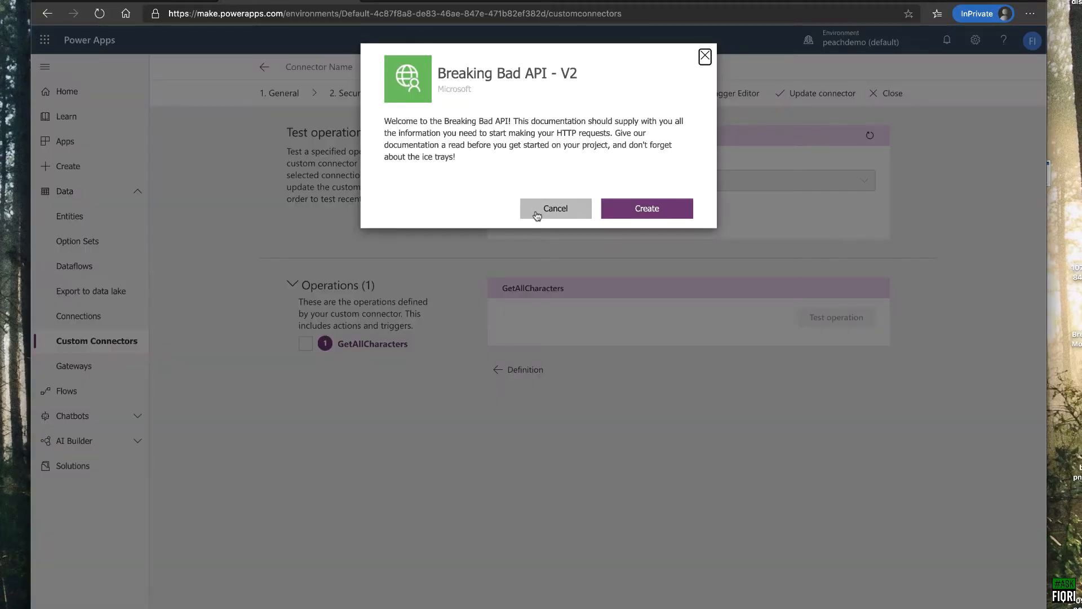
pyautogui.click(649, 209)
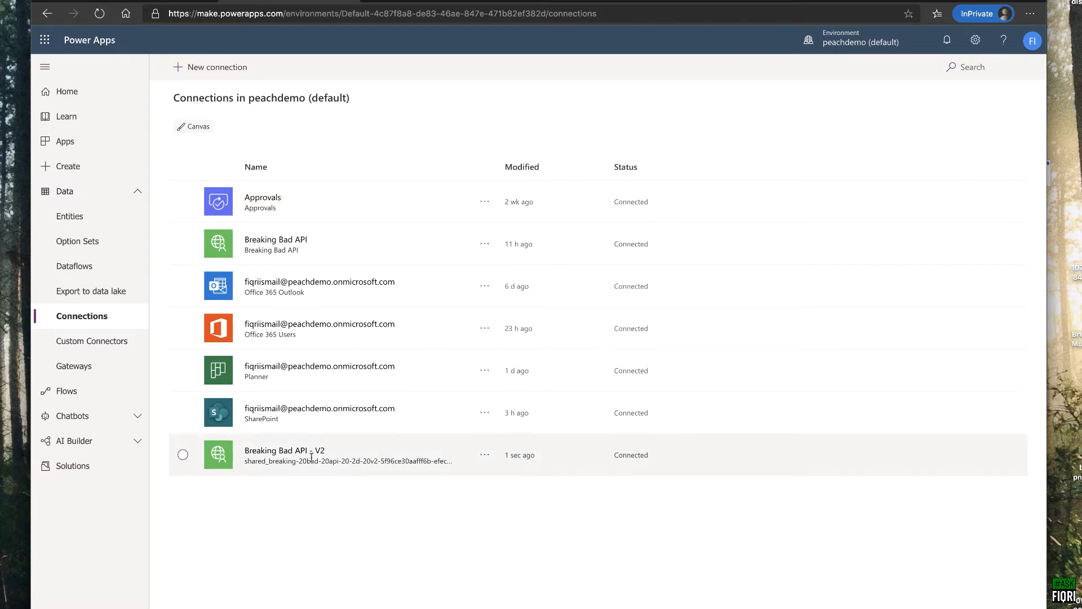
# Step: Return to the custom connectors list and open Breaking Bad API - V2 for editing
pyautogui.click(115, 344)
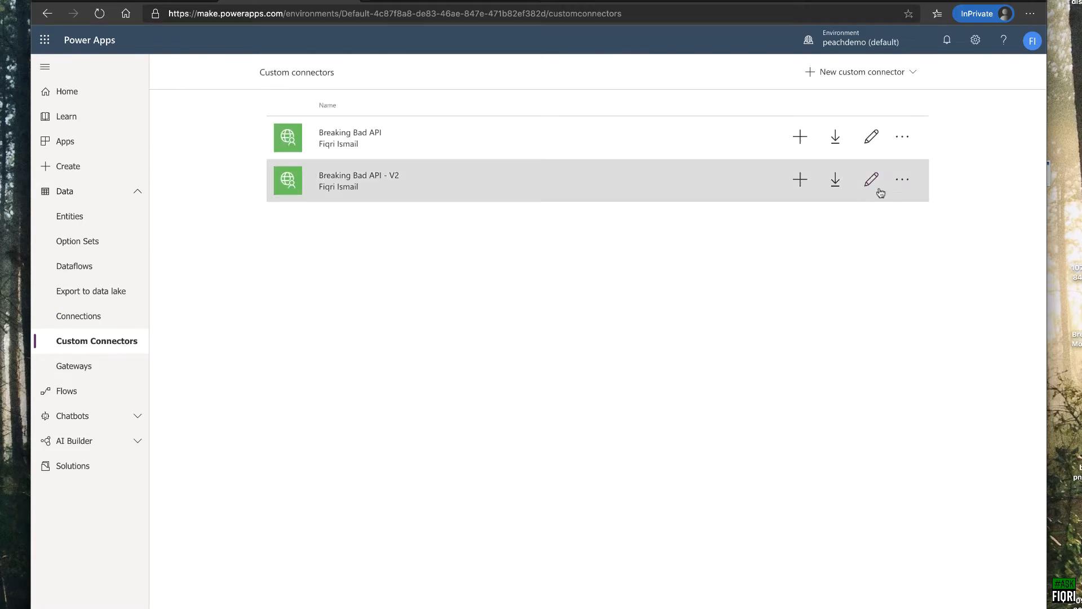
pyautogui.click(871, 182)
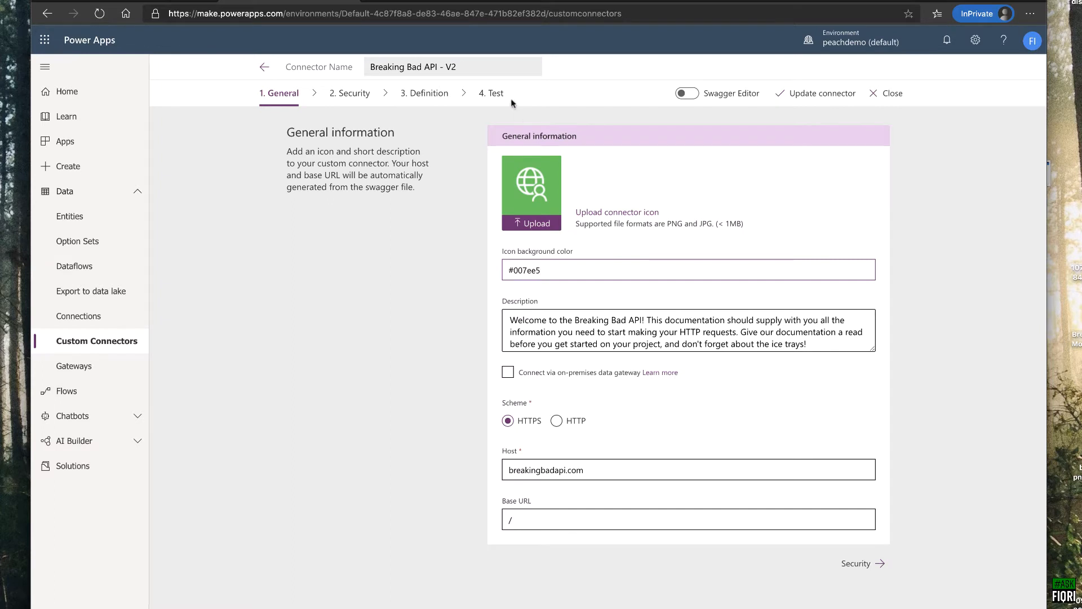
# Step: Test the GetAllCharacters operation with the existing Breaking Bad API - V2 connection and review the response headers and body
pyautogui.click(495, 94)
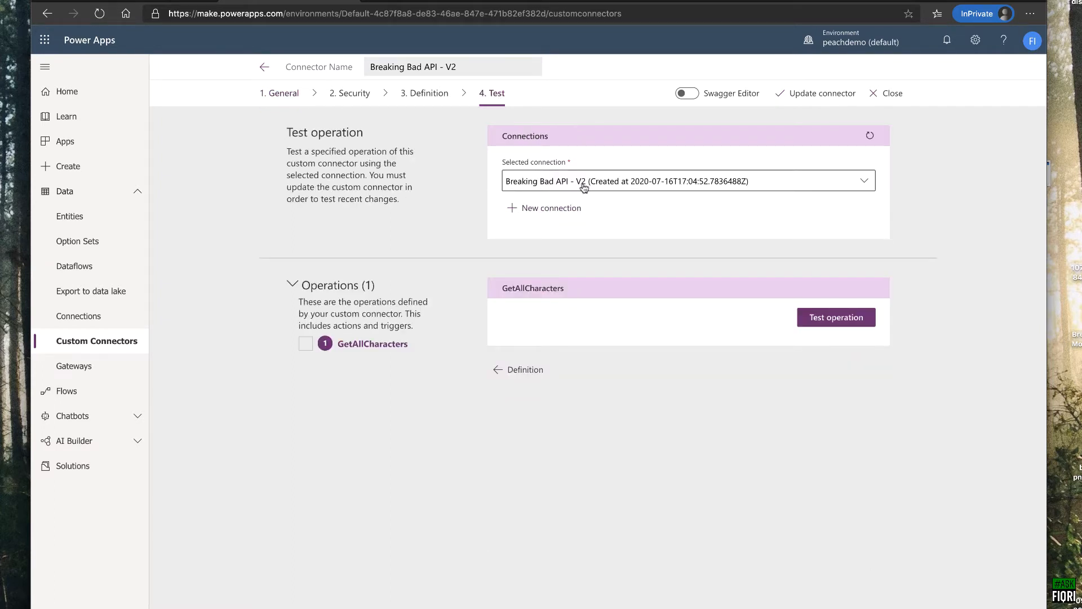
pyautogui.click(827, 317)
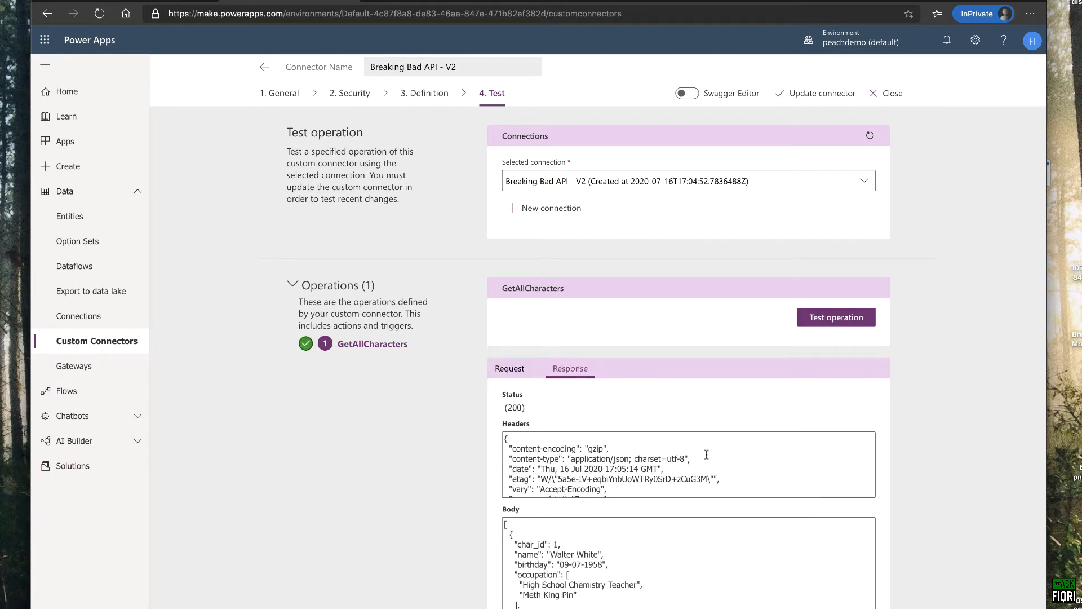
pyautogui.scroll(-2, 702, 493)
pyautogui.moveTo(587, 564); pyautogui.dragTo(604, 603)
pyautogui.click(606, 602)
pyautogui.scroll(-3, 609, 602)
pyautogui.scroll(-8, 609, 602)
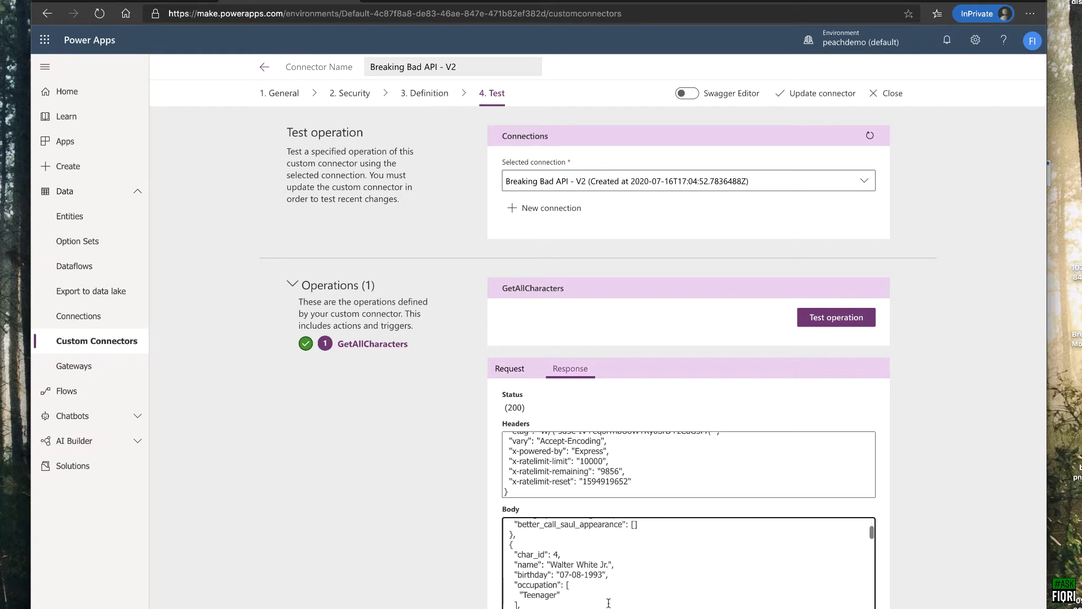
pyautogui.scroll(-1, 608, 602)
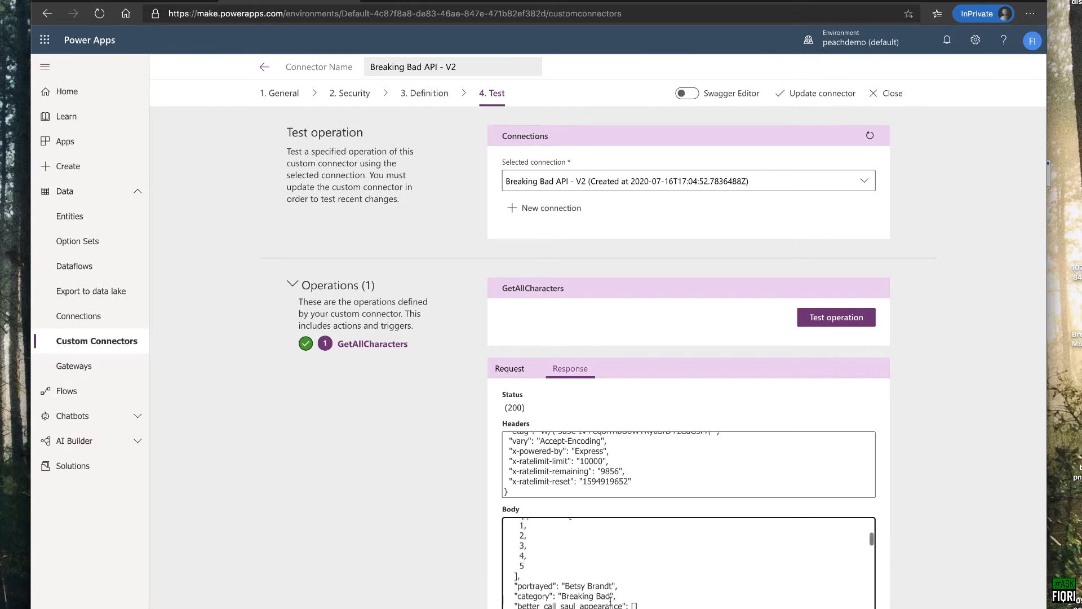
pyautogui.scroll(10, 615, 586)
pyautogui.scroll(1, 618, 319)
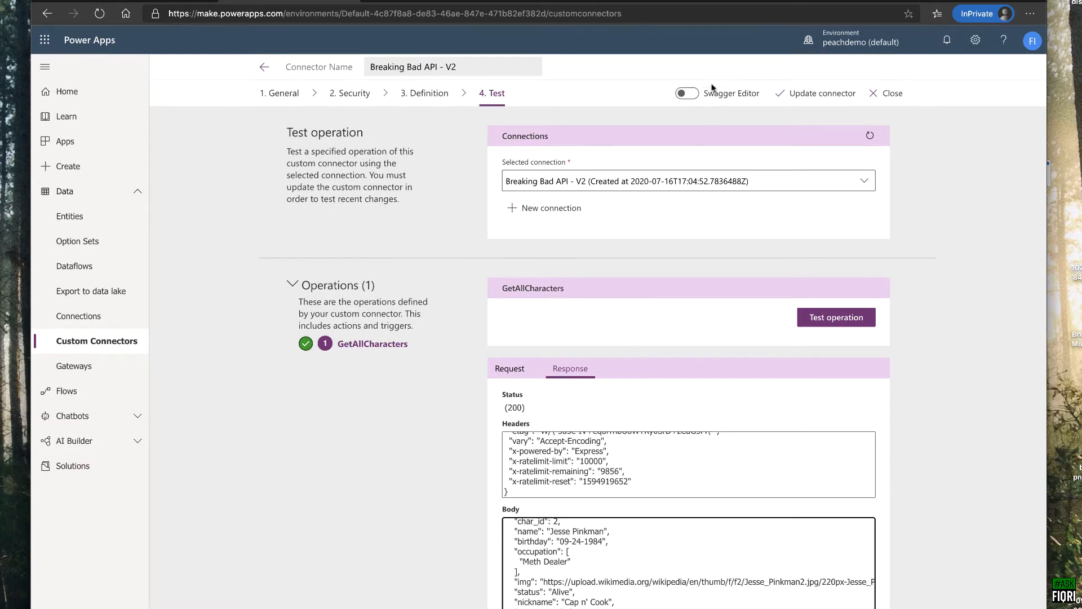
# Step: View the connector's definition in the Swagger editor, and close the connector
pyautogui.click(684, 97)
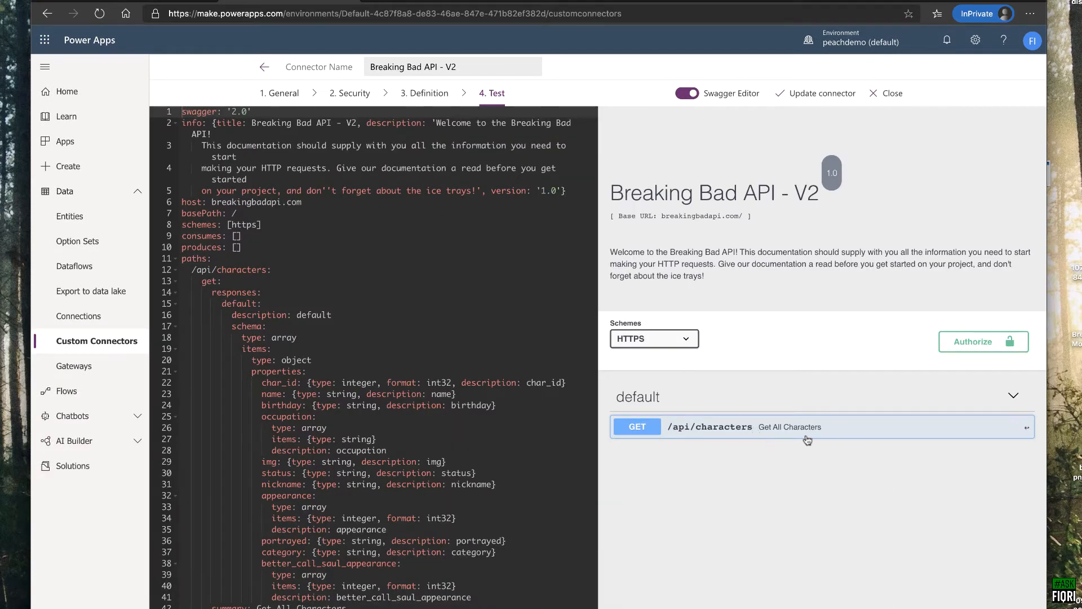
pyautogui.click(890, 96)
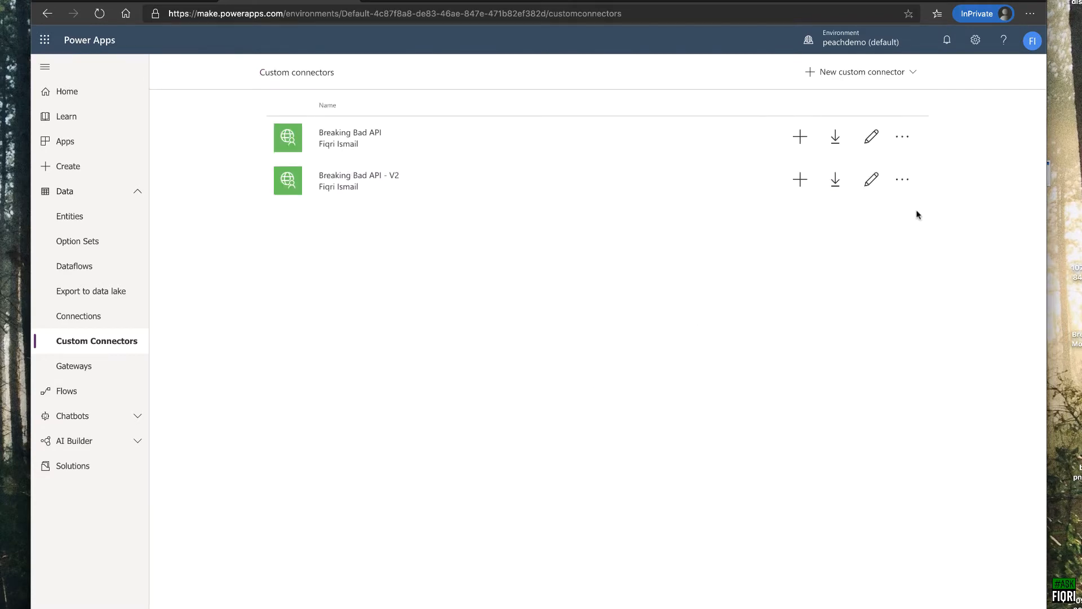
# Step: Reopen Breaking Bad API - V2 for editing and add a second action to its definition
pyautogui.click(871, 180)
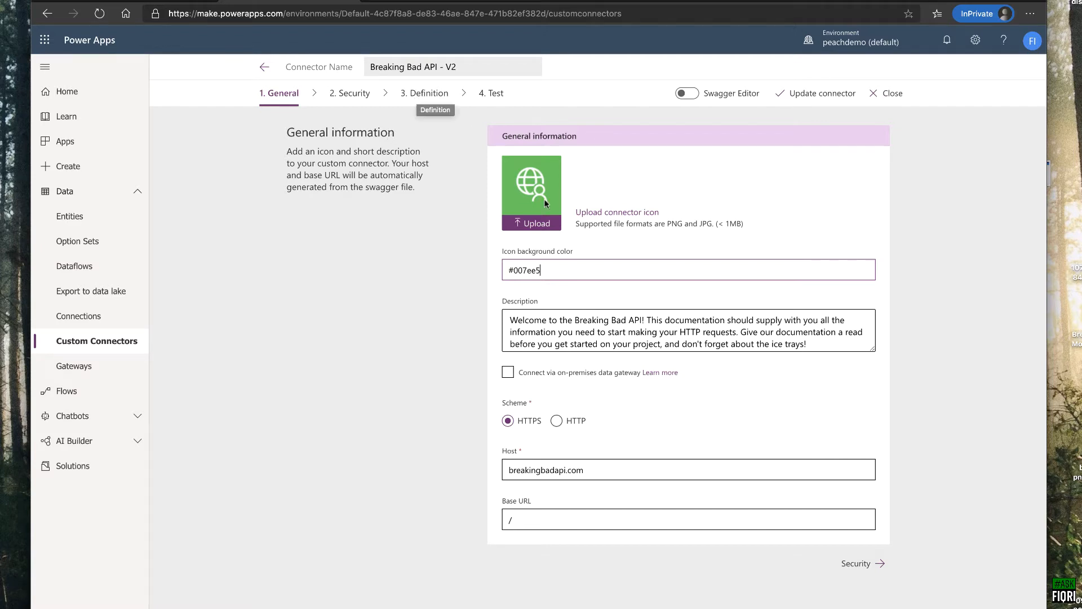
pyautogui.click(430, 99)
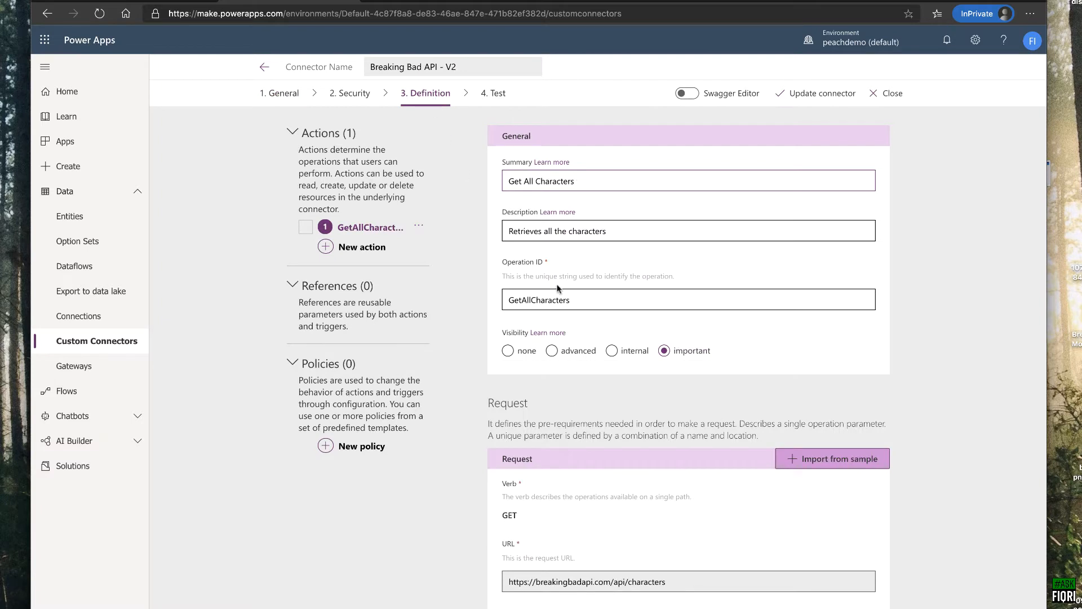
pyautogui.click(326, 249)
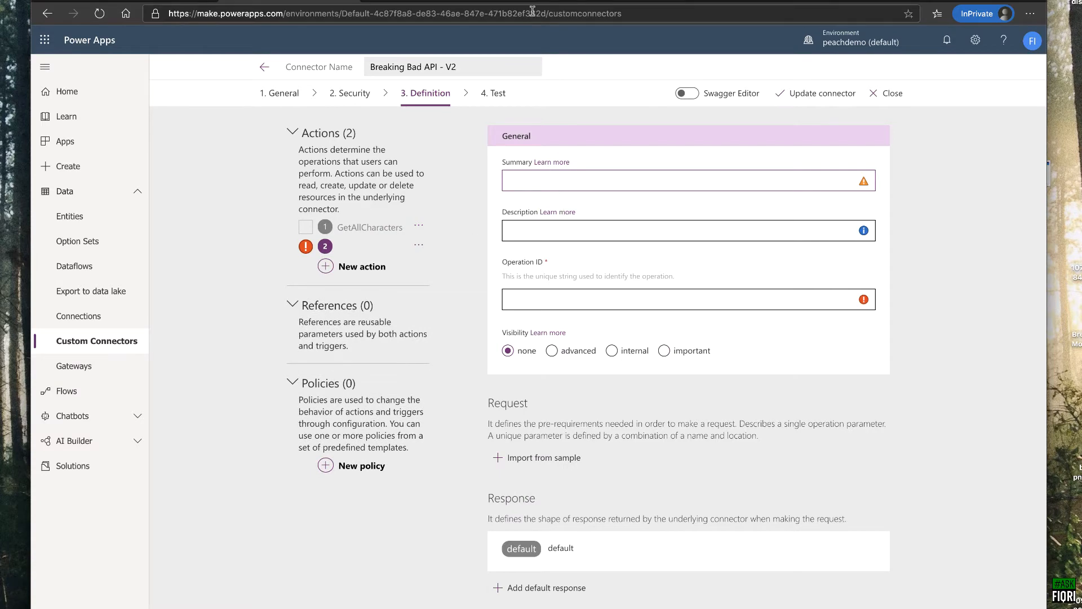
# Step: Describe the new action using the API documentation: summary "Get random character", description "Retrieves a random character", operation ID GetRandomCharacter, visibility important
pyautogui.click(698, 4)
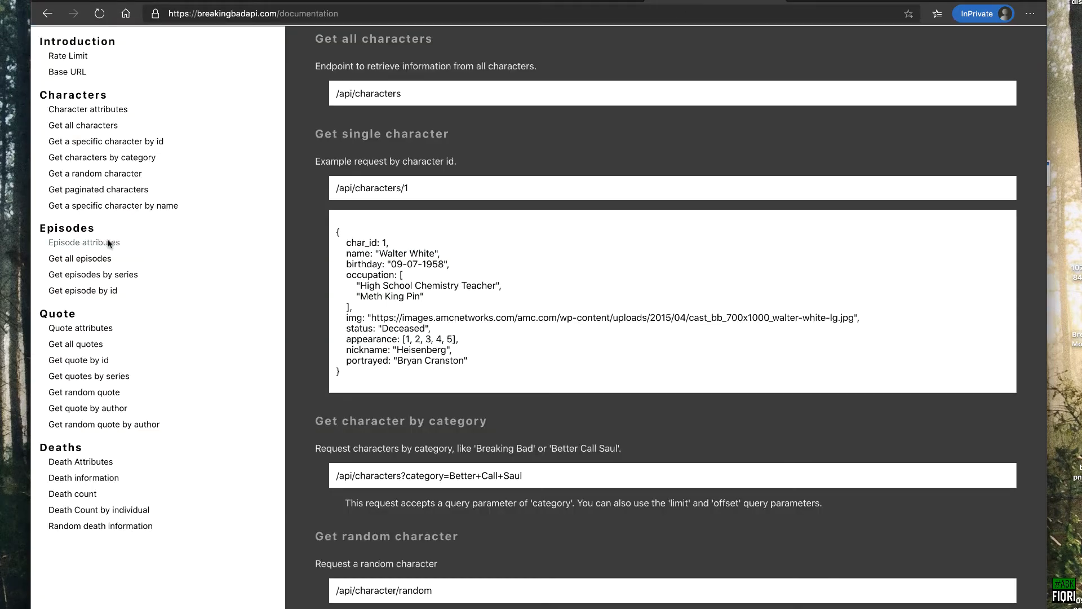
pyautogui.click(103, 177)
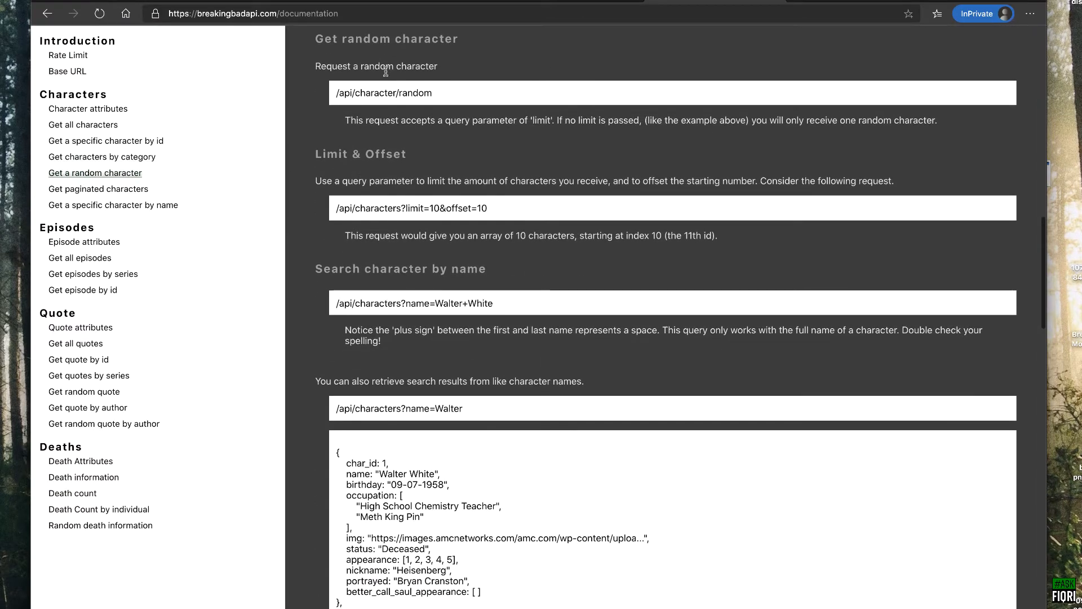
pyautogui.moveTo(316, 40); pyautogui.dragTo(498, 48)
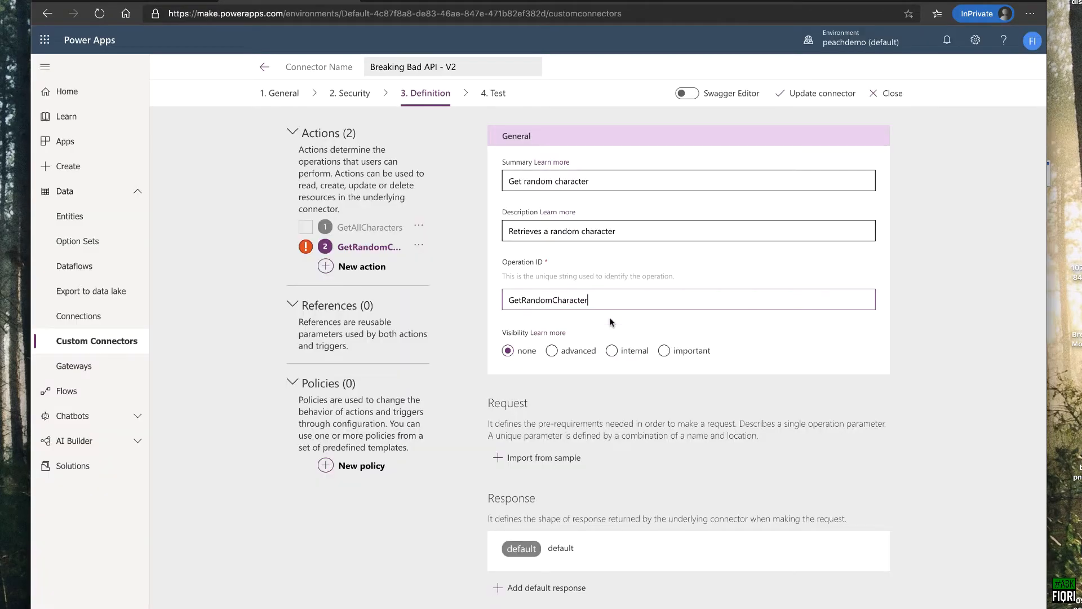
pyautogui.click(665, 351)
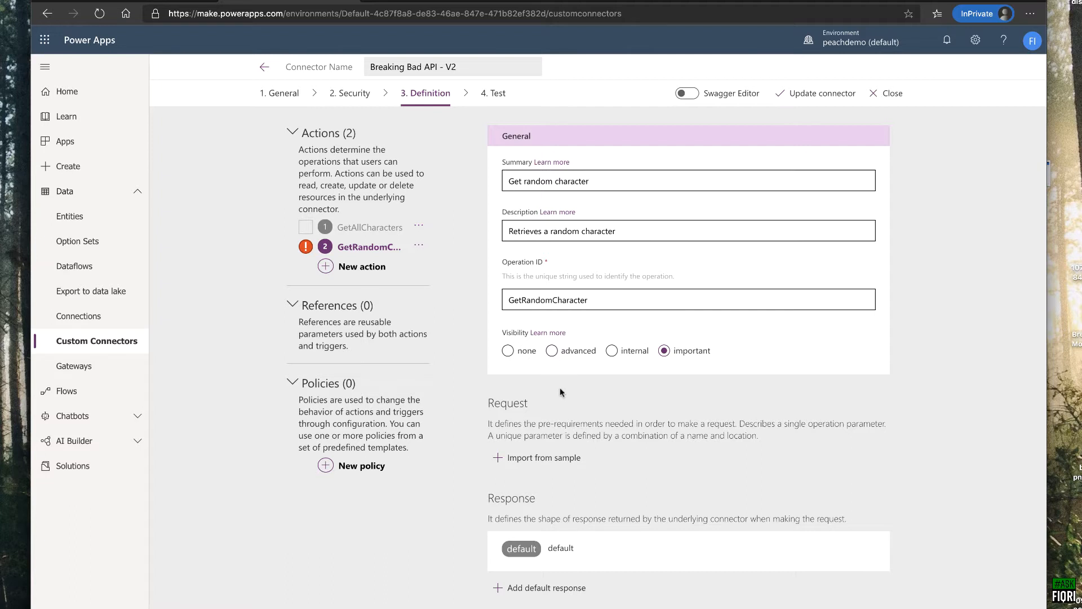
# Step: Copy the /api/character/random path from the documentation and try to load it on breakingbadapi.com in place of the characters endpoint
pyautogui.click(530, 458)
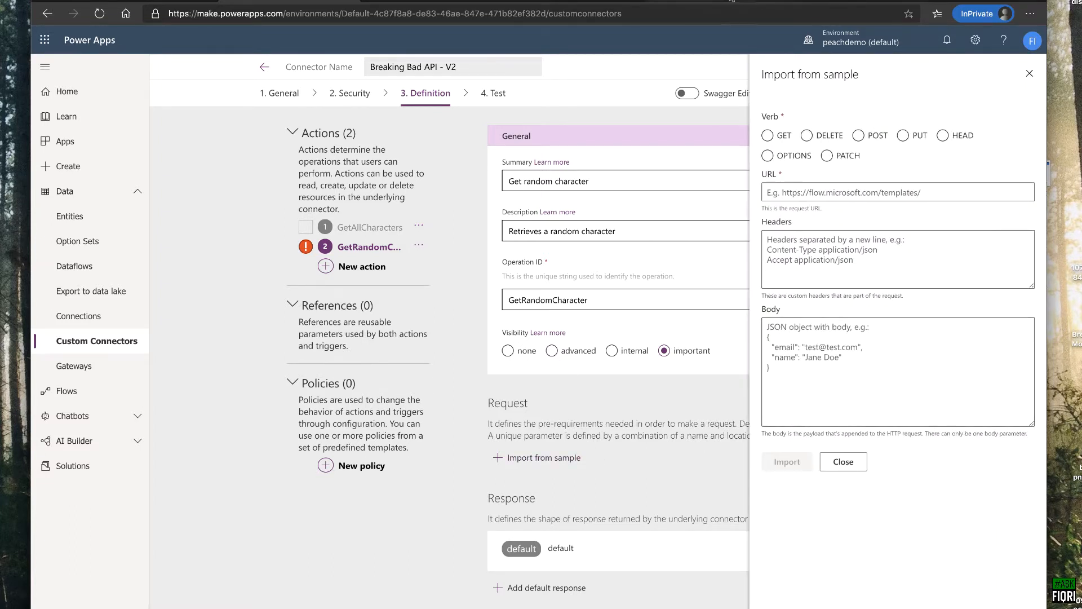
pyautogui.click(852, 1)
pyautogui.click(716, 1)
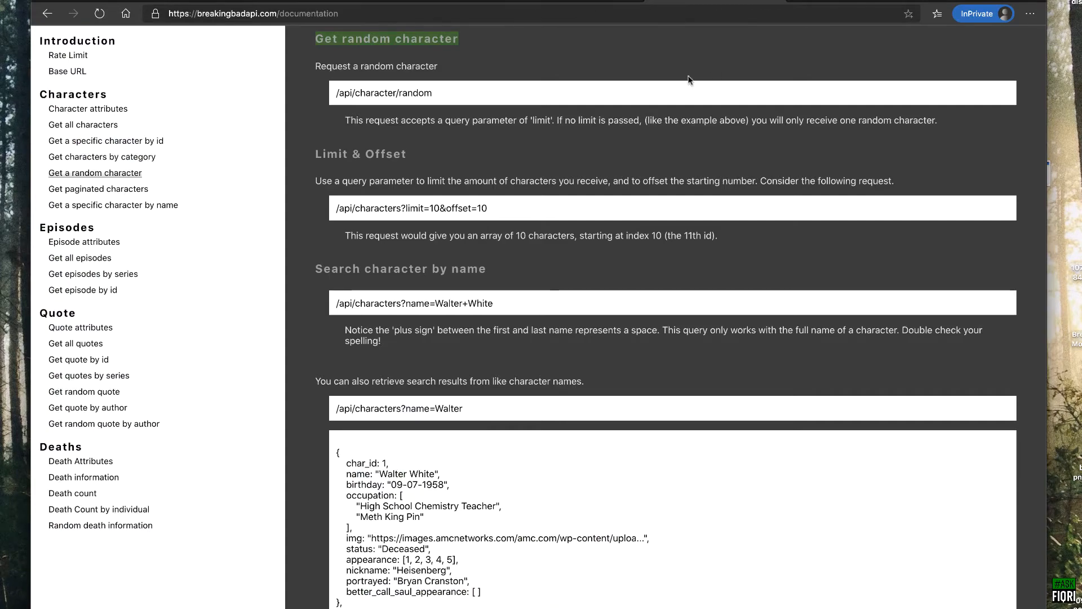
pyautogui.moveTo(457, 97); pyautogui.dragTo(295, 95)
pyautogui.press('super+c')
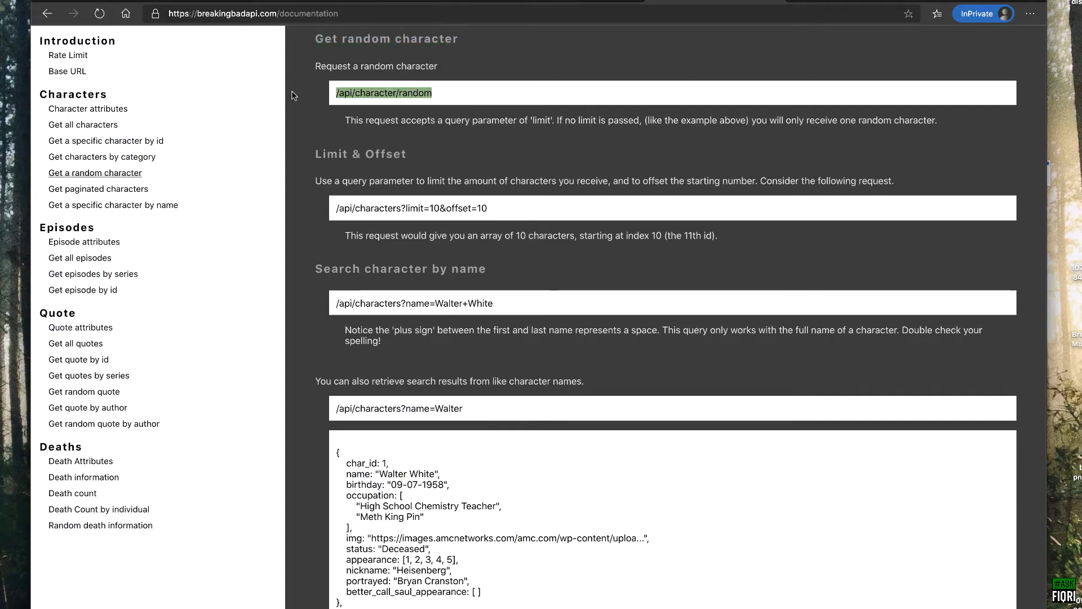
pyautogui.click(851, 1)
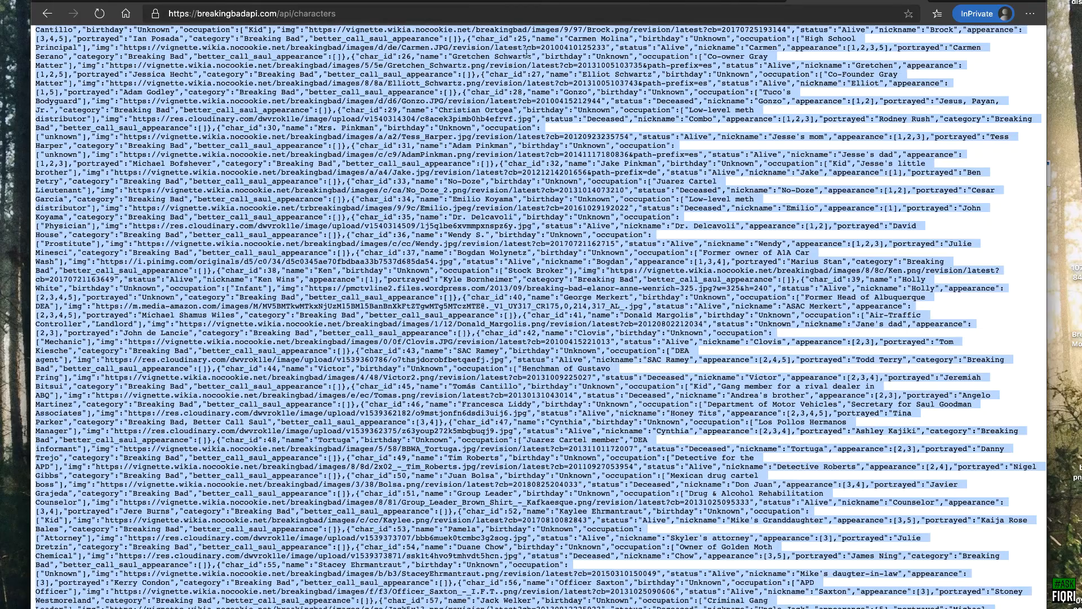
pyautogui.moveTo(280, 14); pyautogui.dragTo(399, 11)
pyautogui.press('super+v')
pyautogui.press('Return')
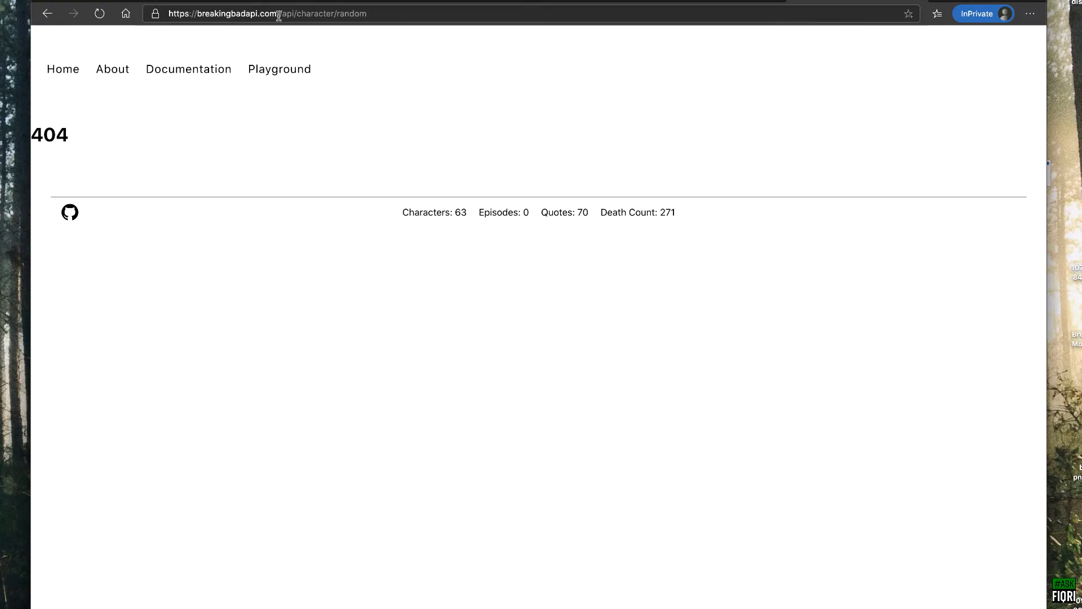
pyautogui.click(283, 13)
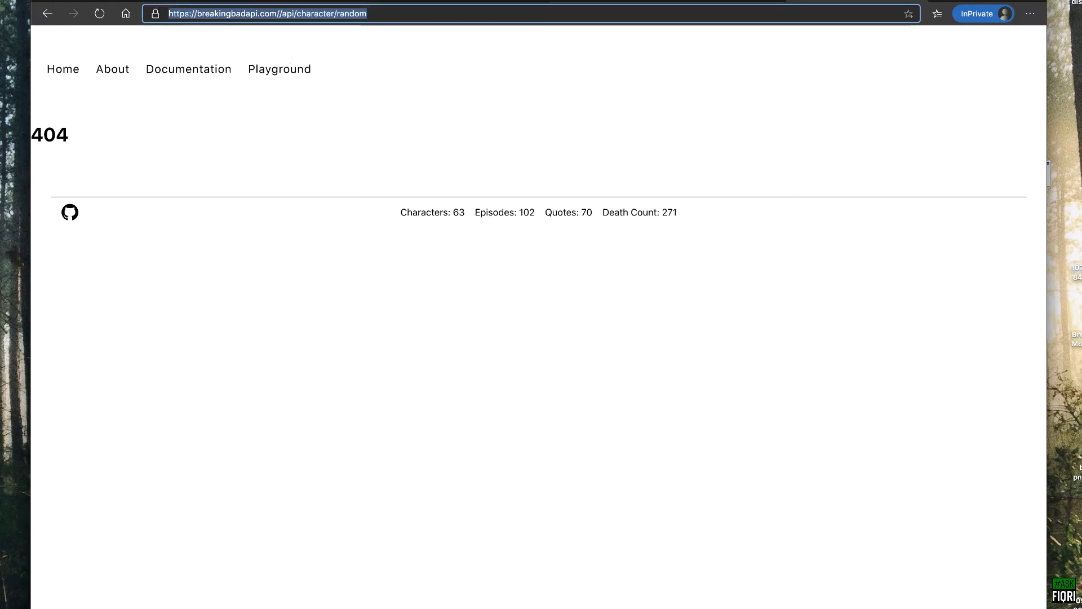
pyautogui.click(281, 11)
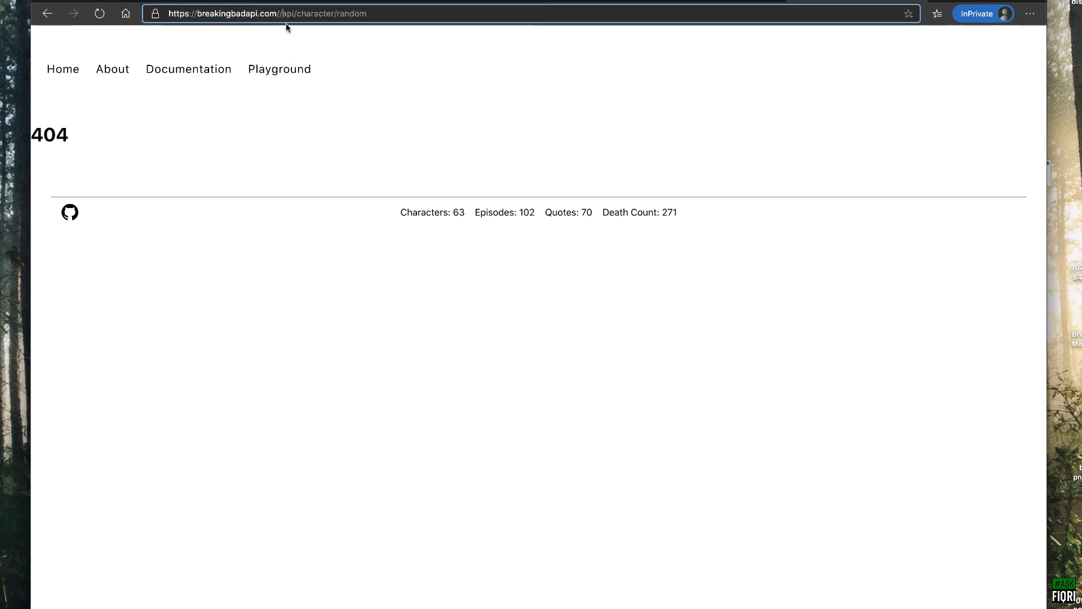
pyautogui.press('BackSpace')
pyautogui.press('Return')
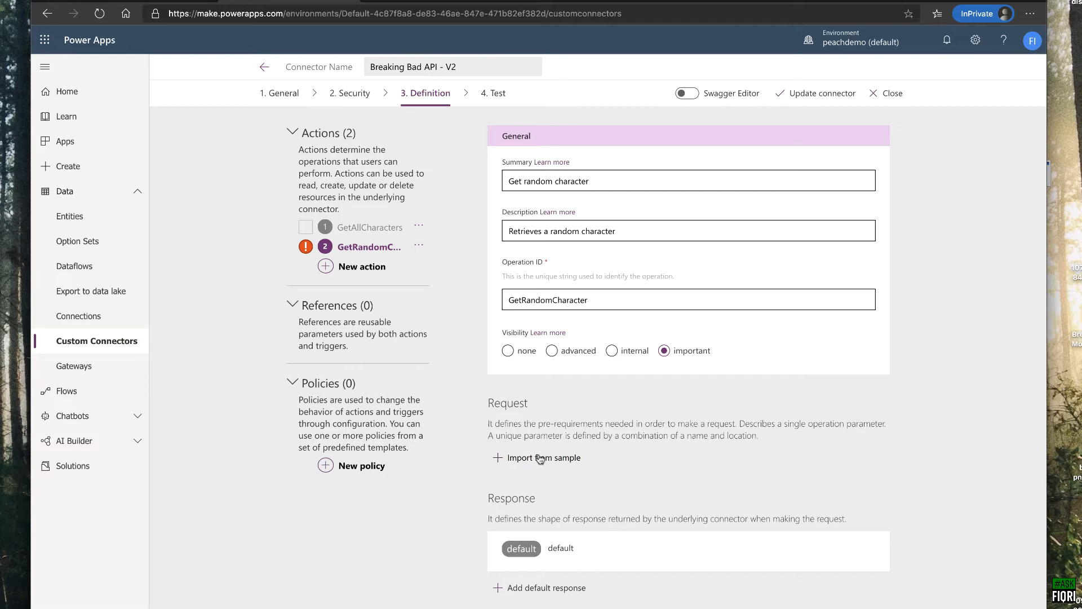
# Step: Open the request's sample import and copy the full random character URL from the loaded API page
pyautogui.click(543, 459)
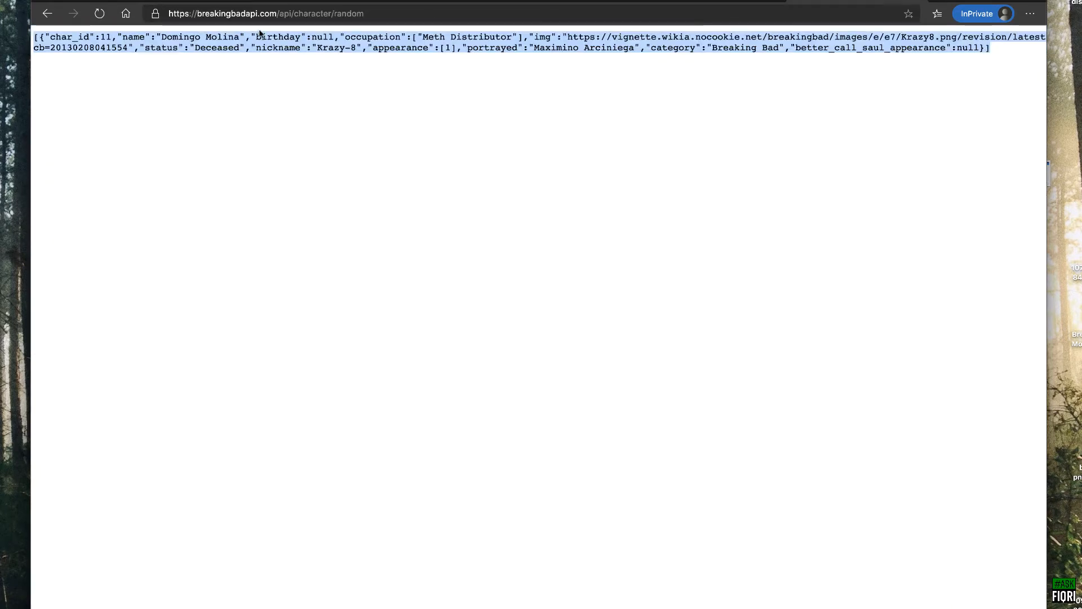
pyautogui.press('super+Left')
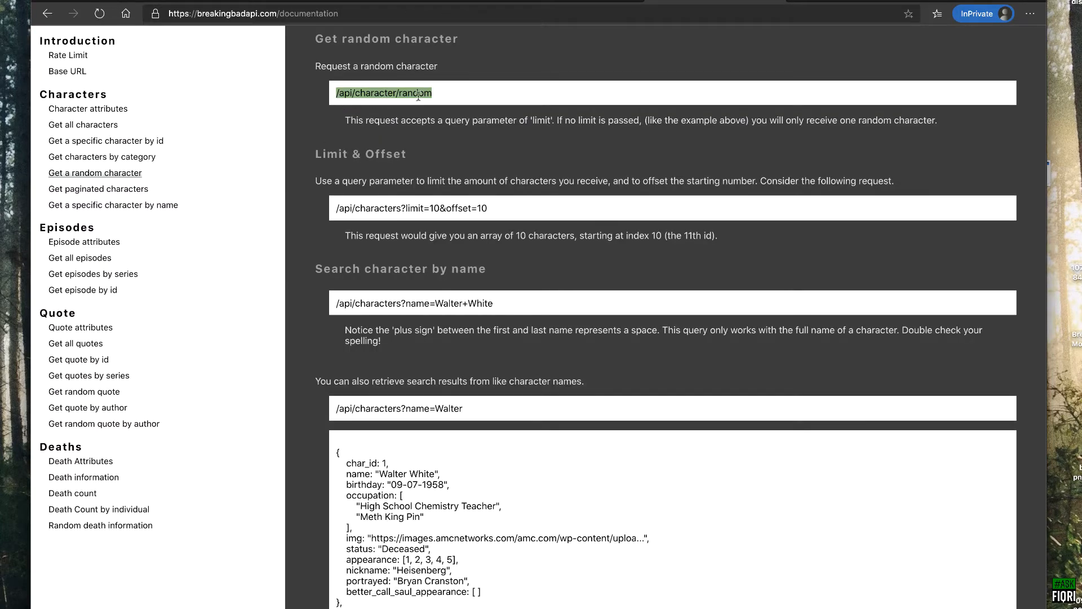
pyautogui.press('super+Right')
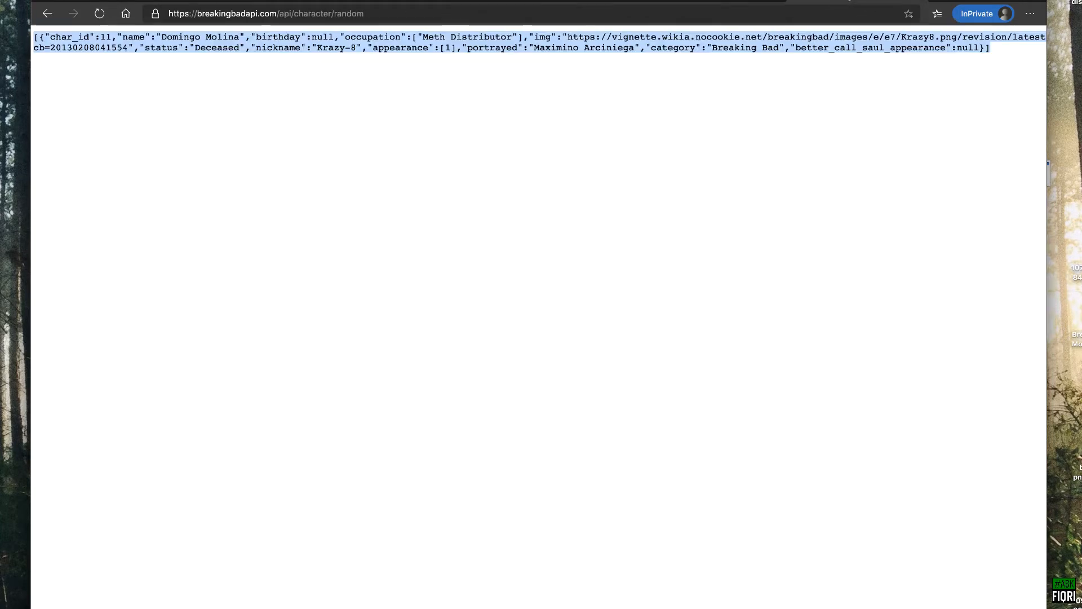
pyautogui.click(383, 13)
pyautogui.hotkey('ctrl', 'c')
pyautogui.press('Return')
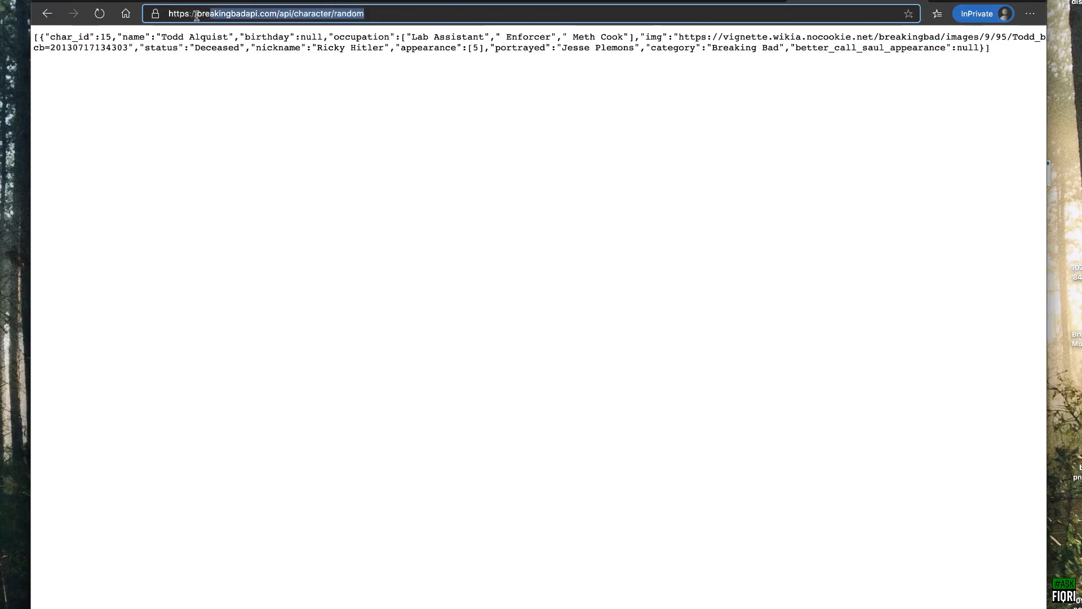
pyautogui.press('Return')
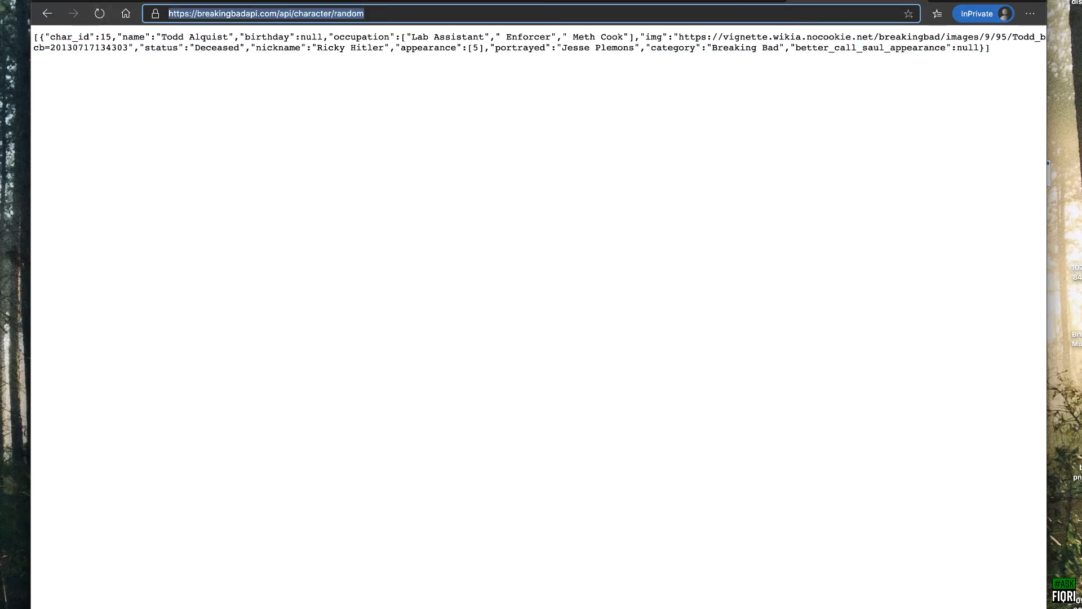
pyautogui.hotkey('ctrl', 'Tab')
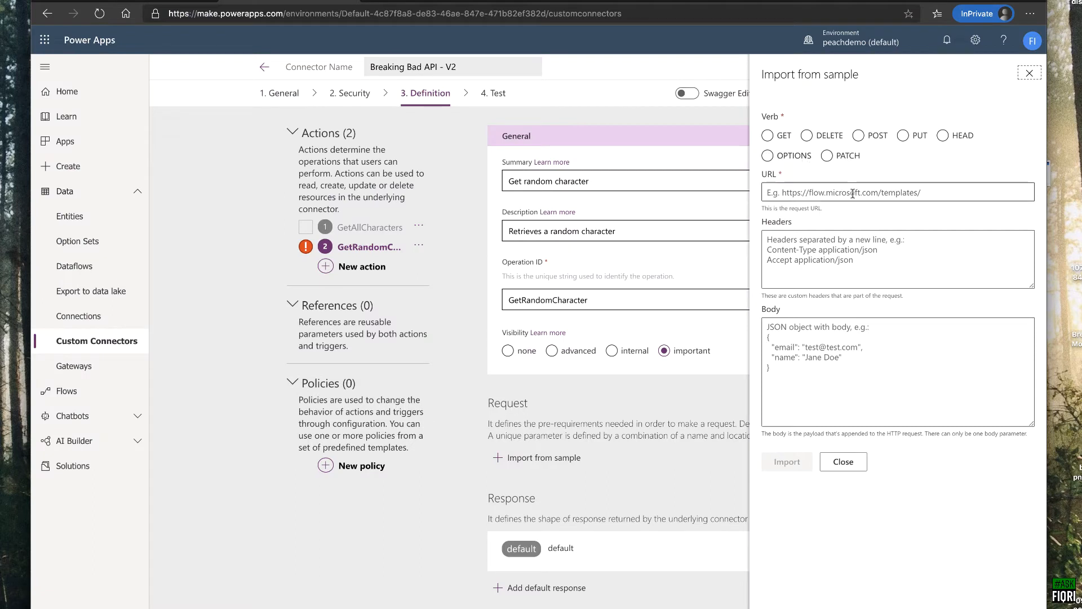
pyautogui.hotkey('ctrl', 'v')
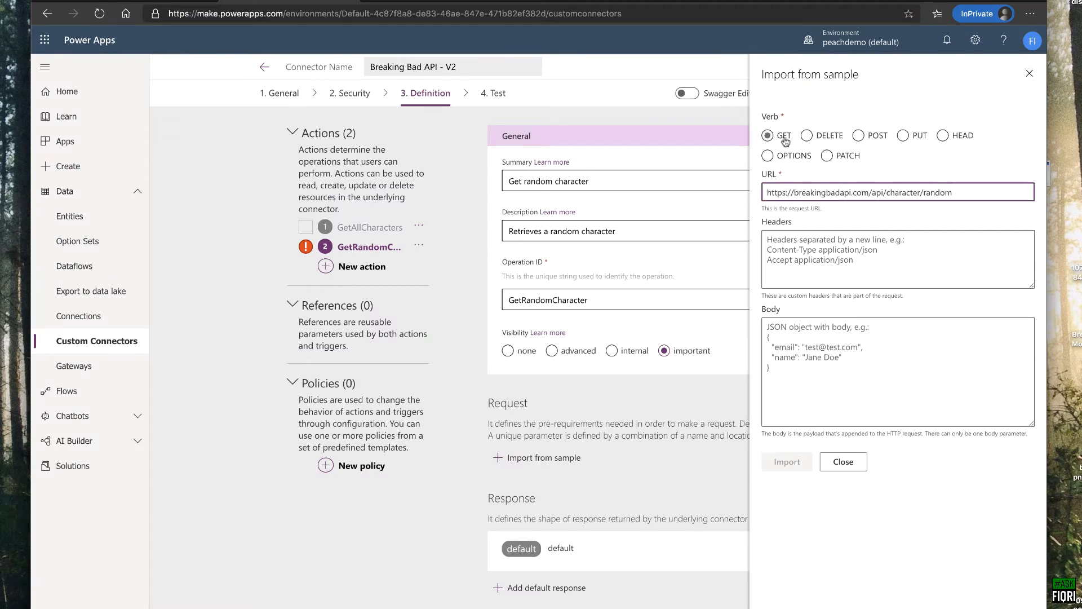
pyautogui.click(783, 137)
pyautogui.click(799, 325)
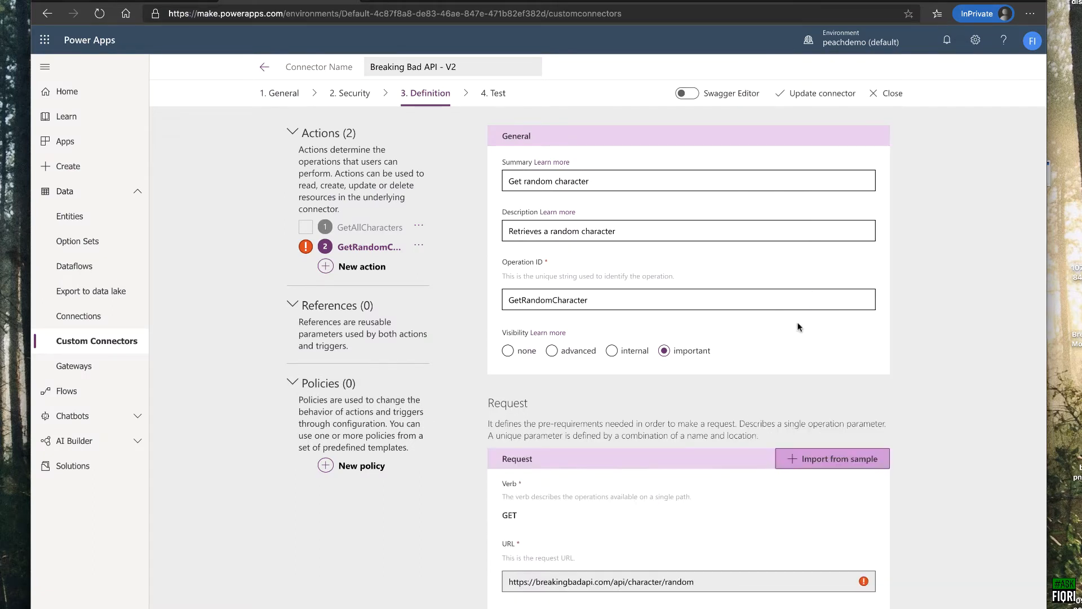
# Step: Import the random character action's default response from a sample, using the JSON body copied from the loaded API page
pyautogui.scroll(-2, 614, 409)
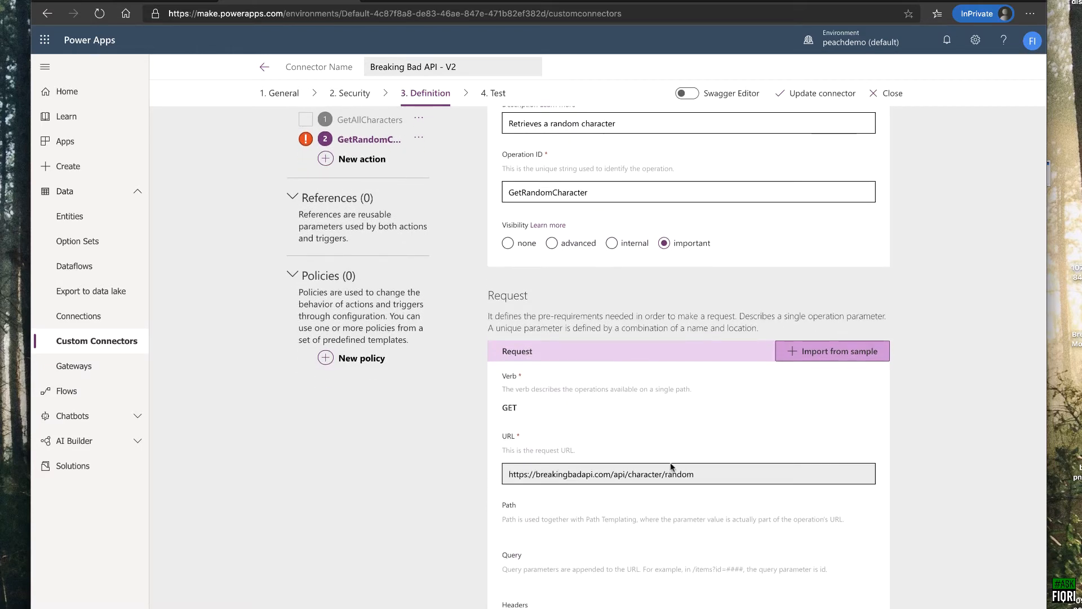
pyautogui.scroll(-2, 671, 455)
pyautogui.scroll(-3, 671, 455)
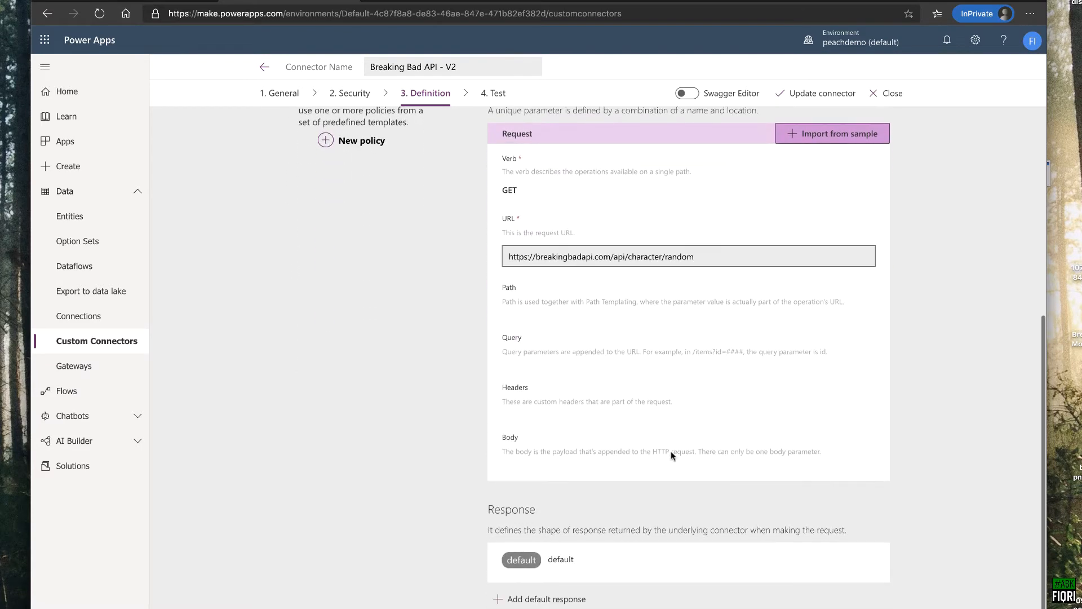
pyautogui.click(532, 601)
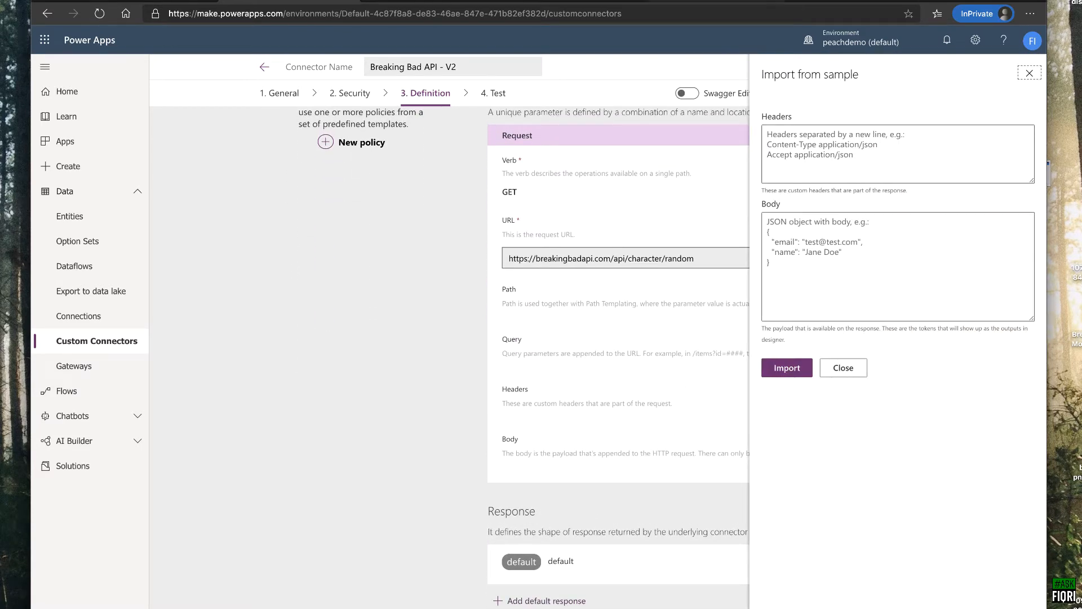
pyautogui.hotkey('alt', 'Tab')
pyautogui.moveTo(992, 45); pyautogui.dragTo(24, 32)
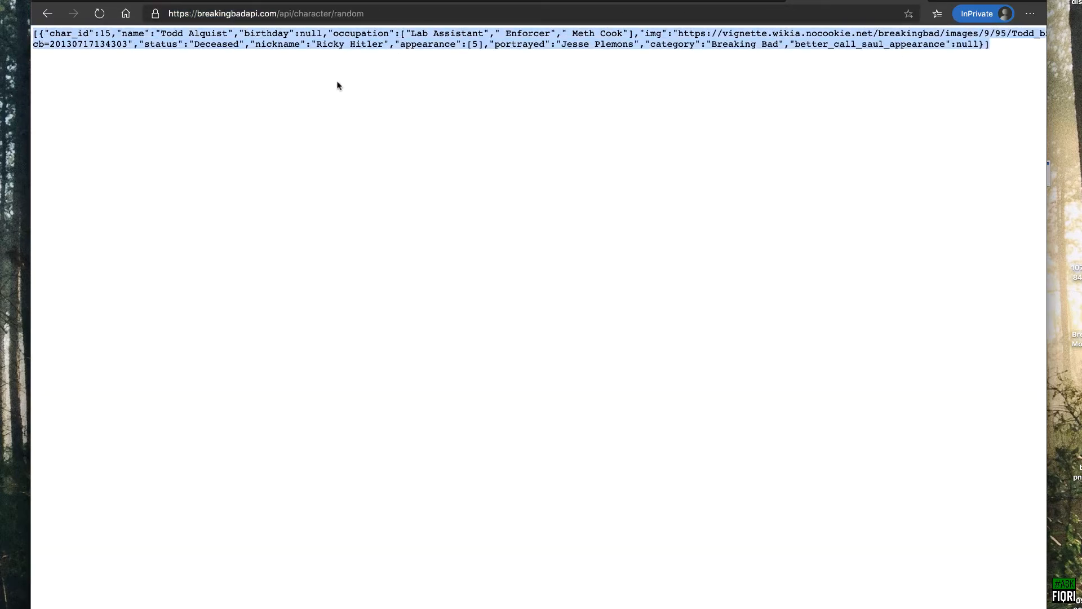
pyautogui.hotkey('alt', 'Tab')
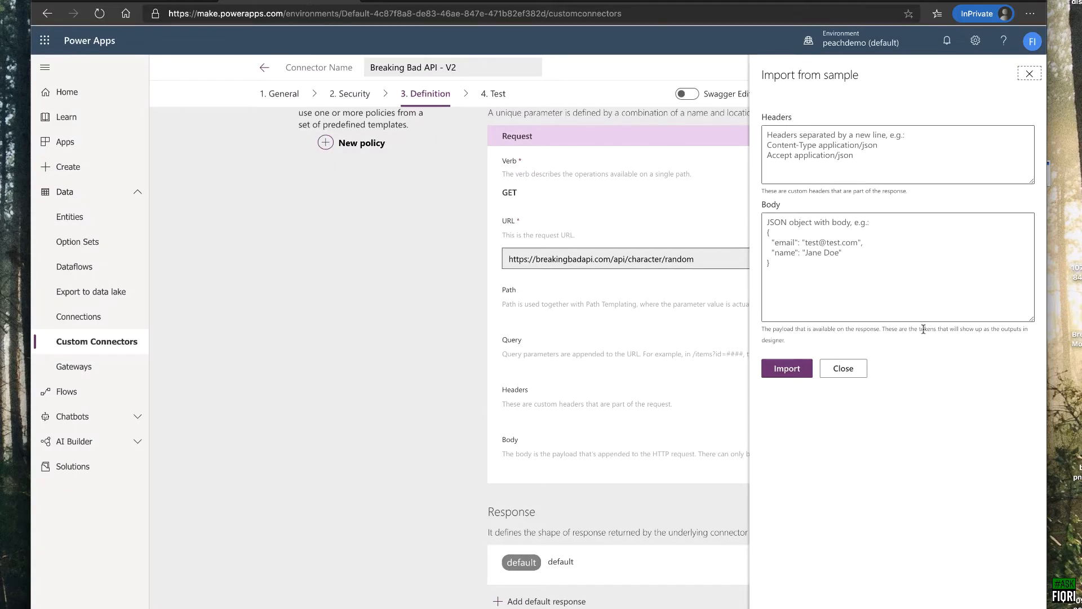
pyautogui.click(863, 289)
pyautogui.hotkey('ctrl', 'v')
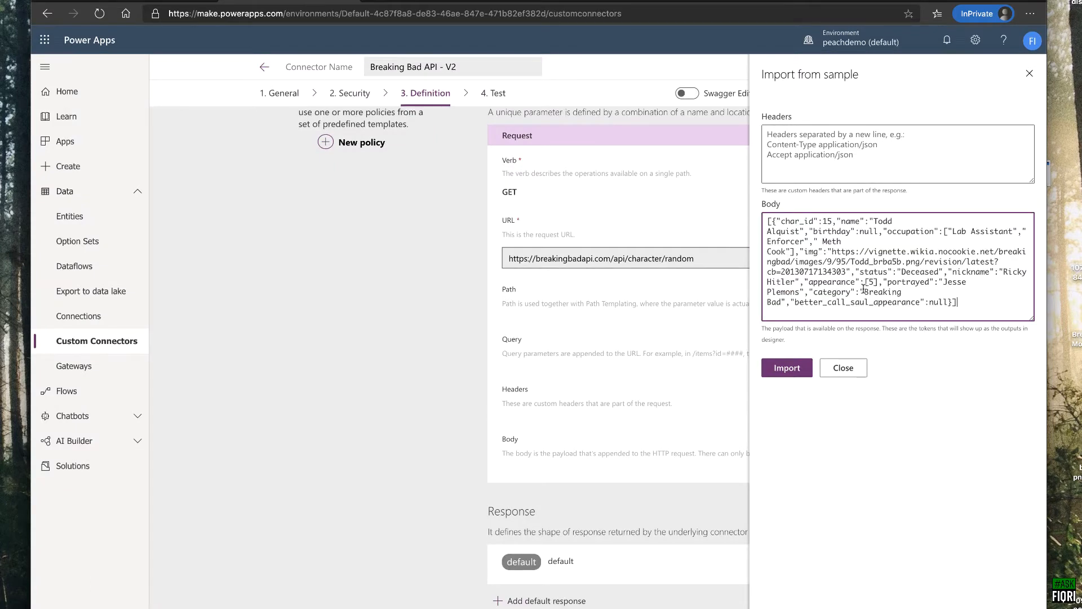
pyautogui.click(788, 368)
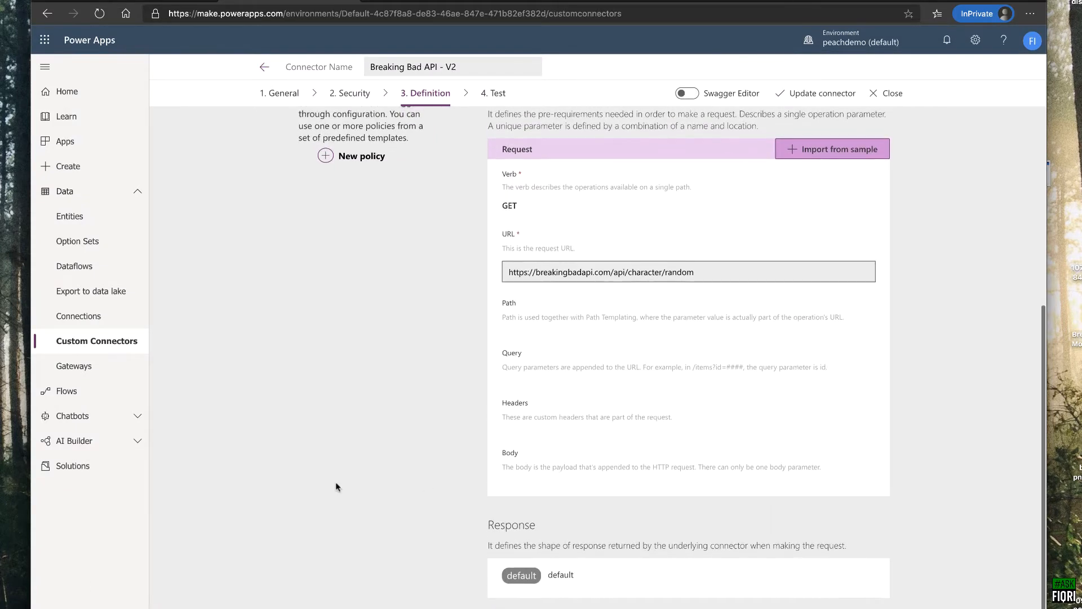
# Step: Check the body fields of the action's default response and update the connector
pyautogui.scroll(-1, 337, 481)
pyautogui.click(560, 529)
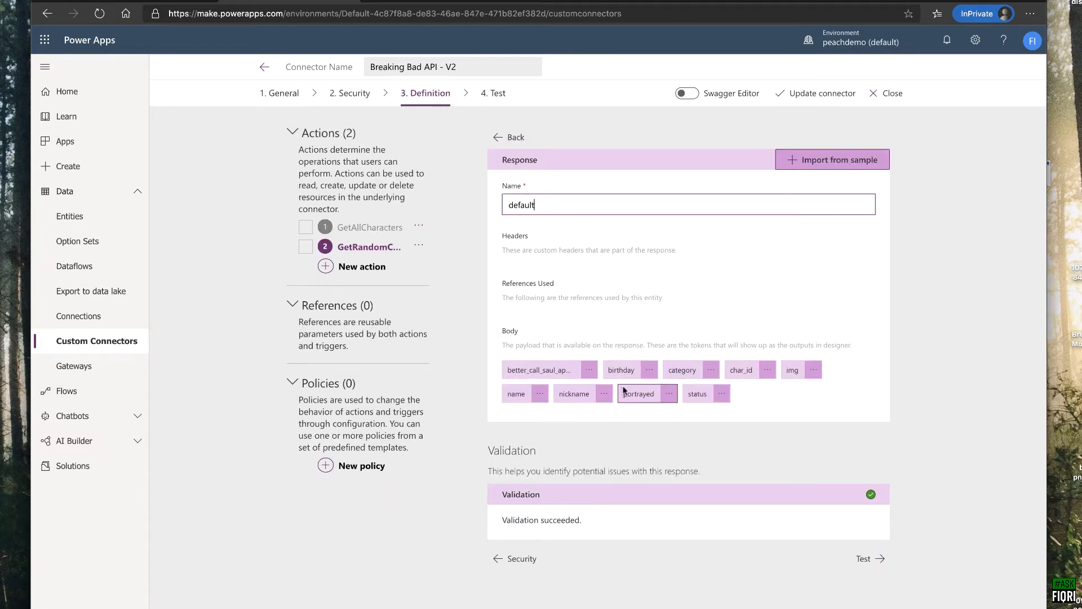
pyautogui.click(511, 137)
pyautogui.scroll(-6, 698, 319)
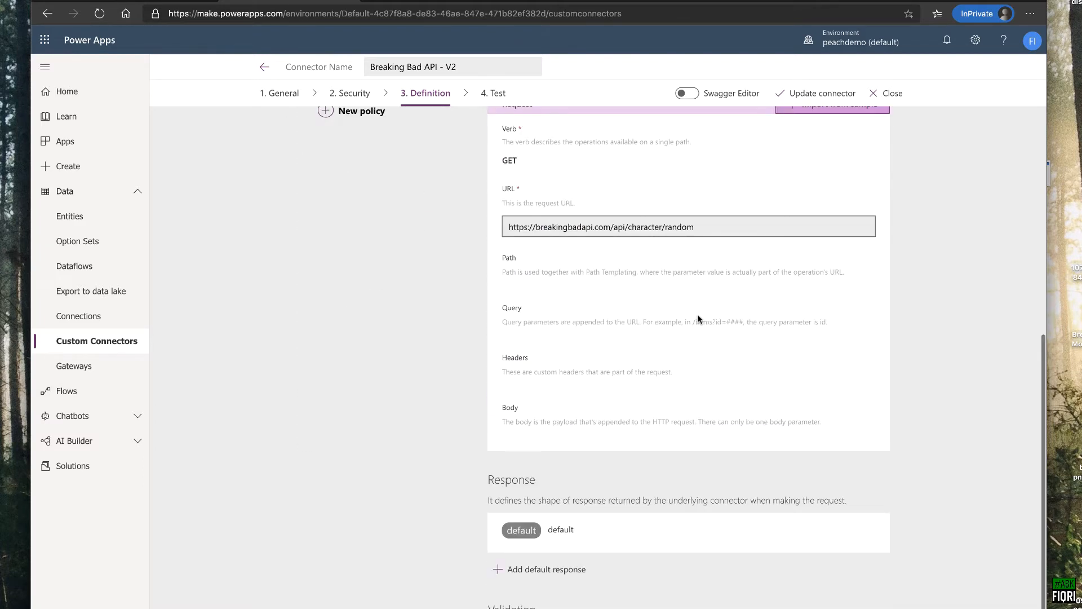
pyautogui.scroll(6, 698, 319)
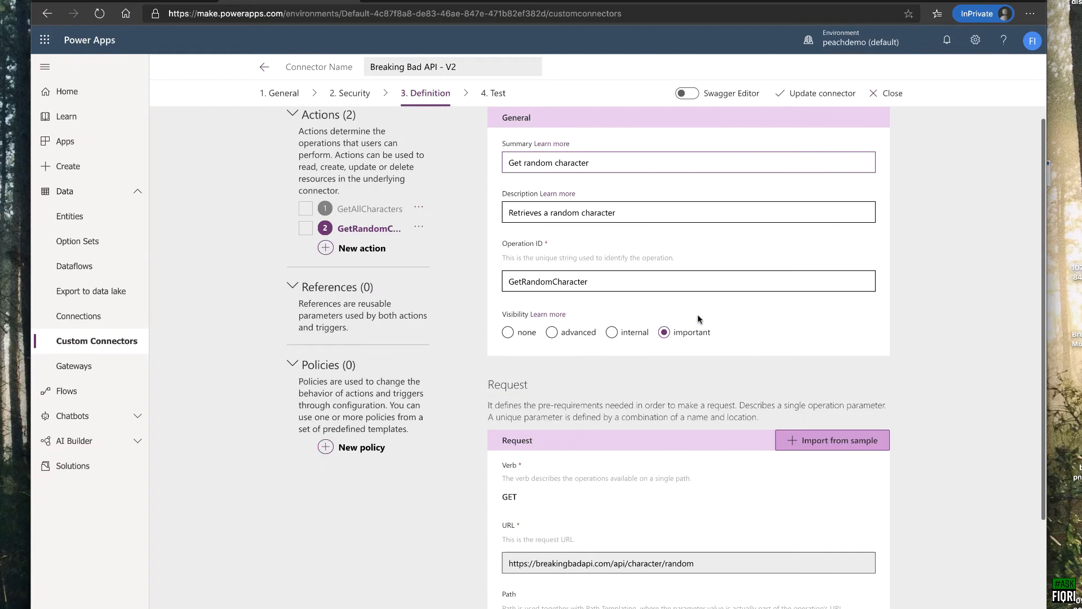
pyautogui.click(813, 93)
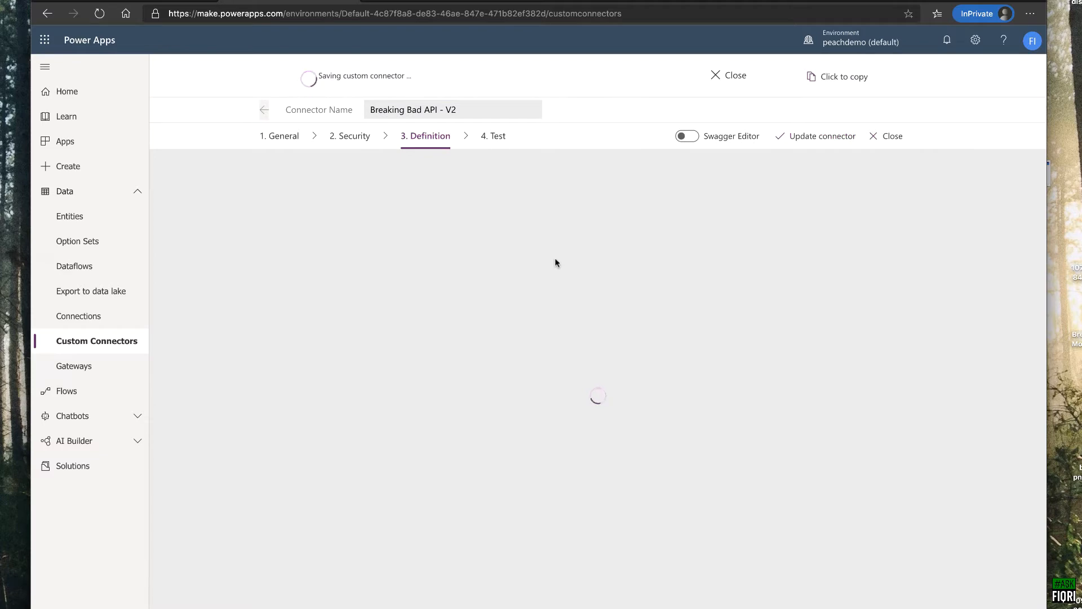
# Step: Go to the connector's test stage, run the GetAllCharacters operation and inspect its response body
pyautogui.scroll(-7, 559, 262)
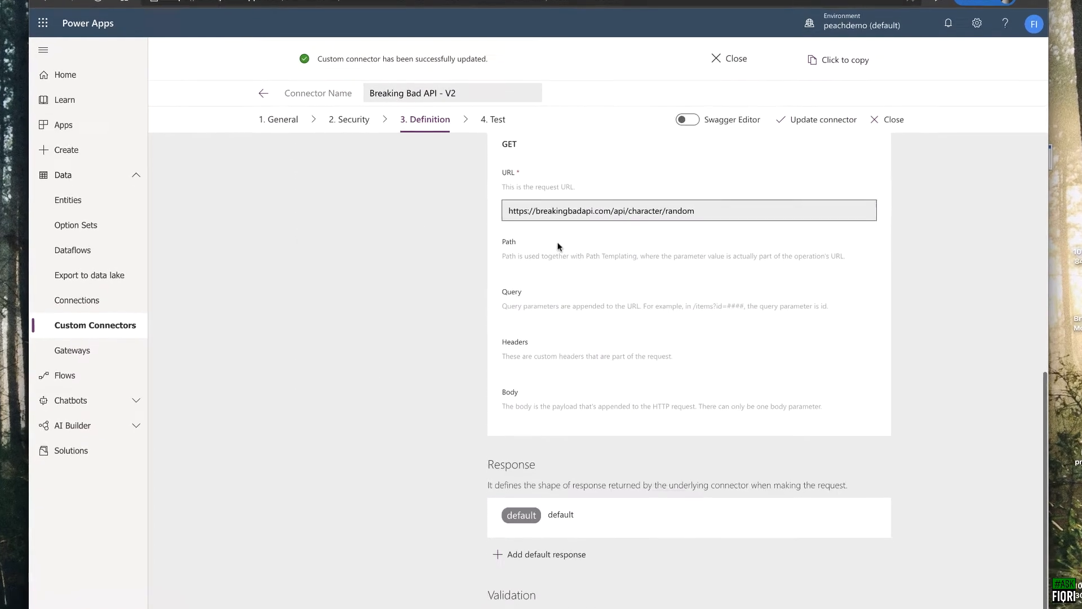
pyautogui.scroll(5, 889, 592)
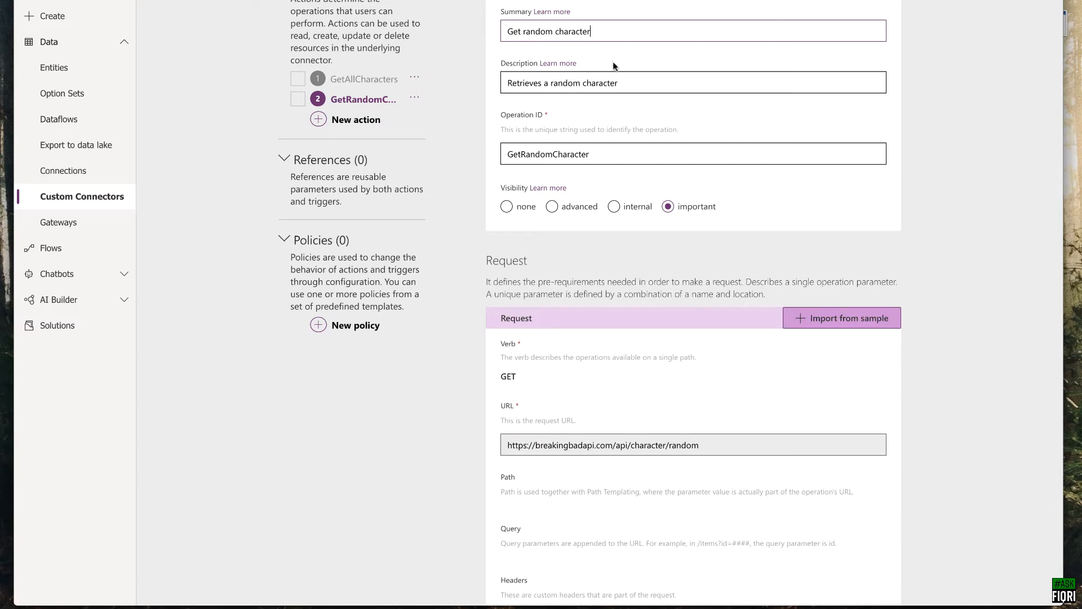
pyautogui.scroll(-5, 613, 65)
pyautogui.click(890, 588)
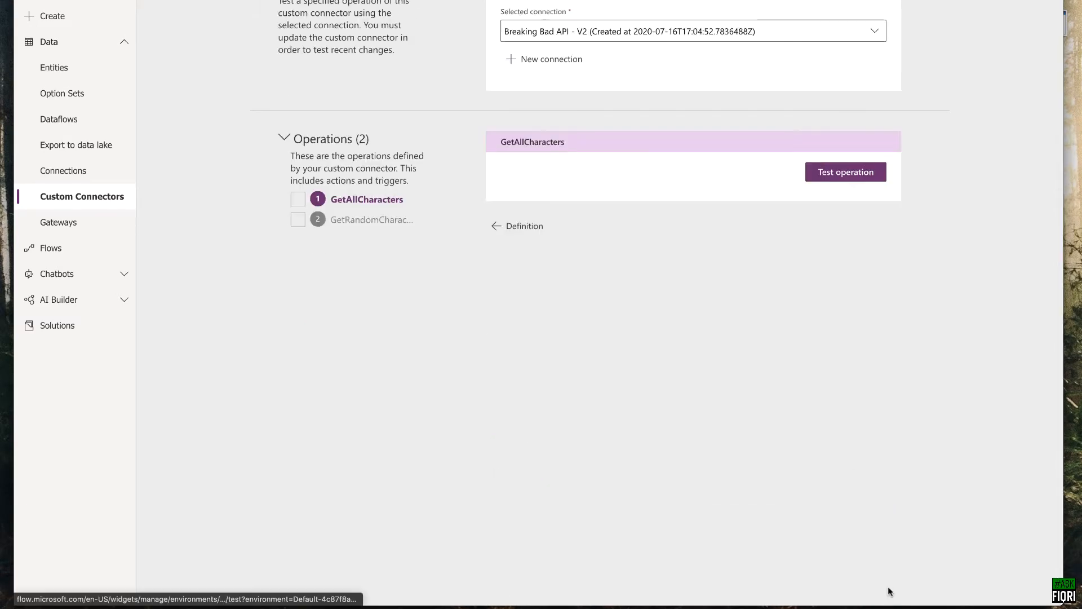
pyautogui.click(859, 175)
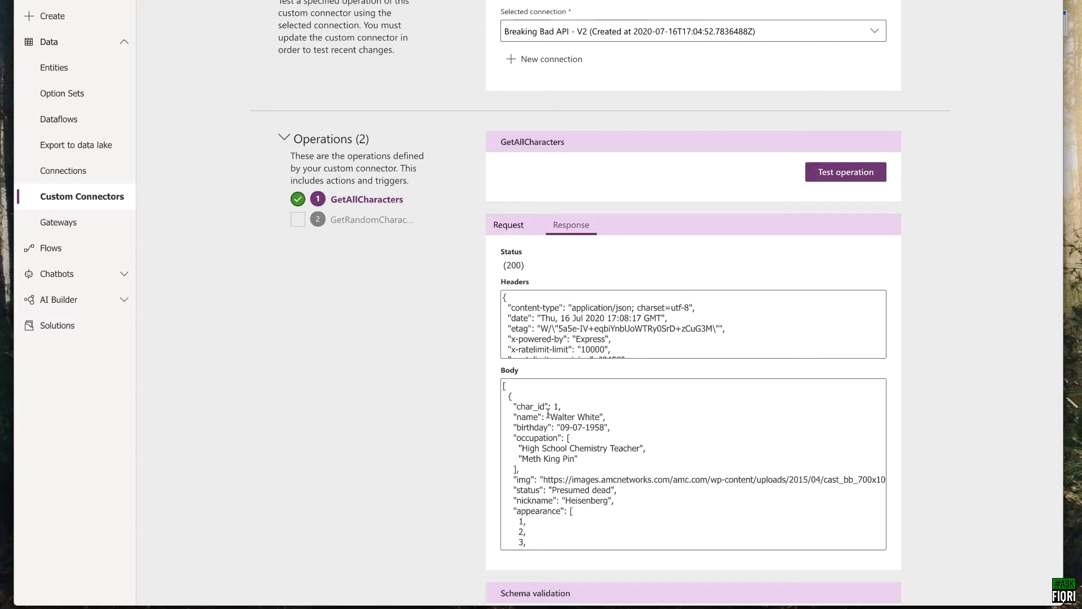
pyautogui.moveTo(522, 406); pyautogui.dragTo(630, 468)
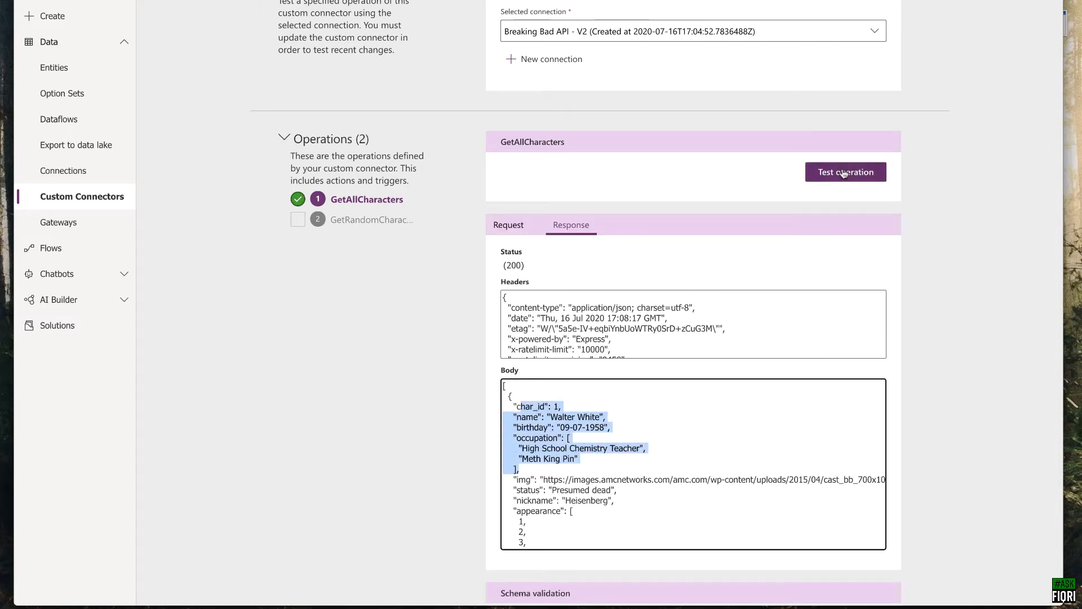
# Step: Test the GetRandomCharacter operation twice and compare the characters in the response bodies
pyautogui.click(316, 221)
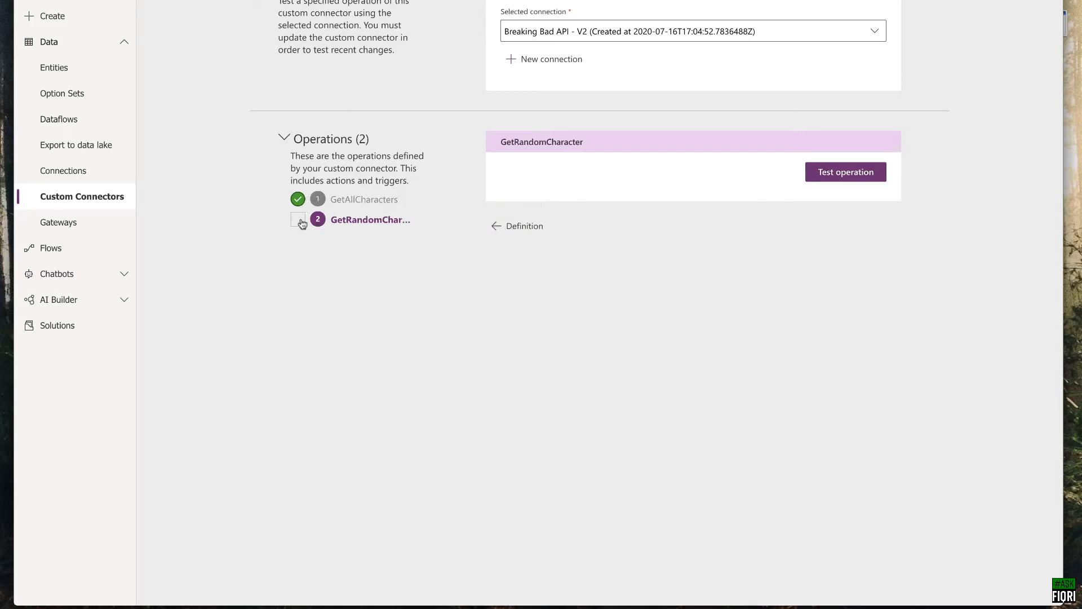
pyautogui.click(854, 171)
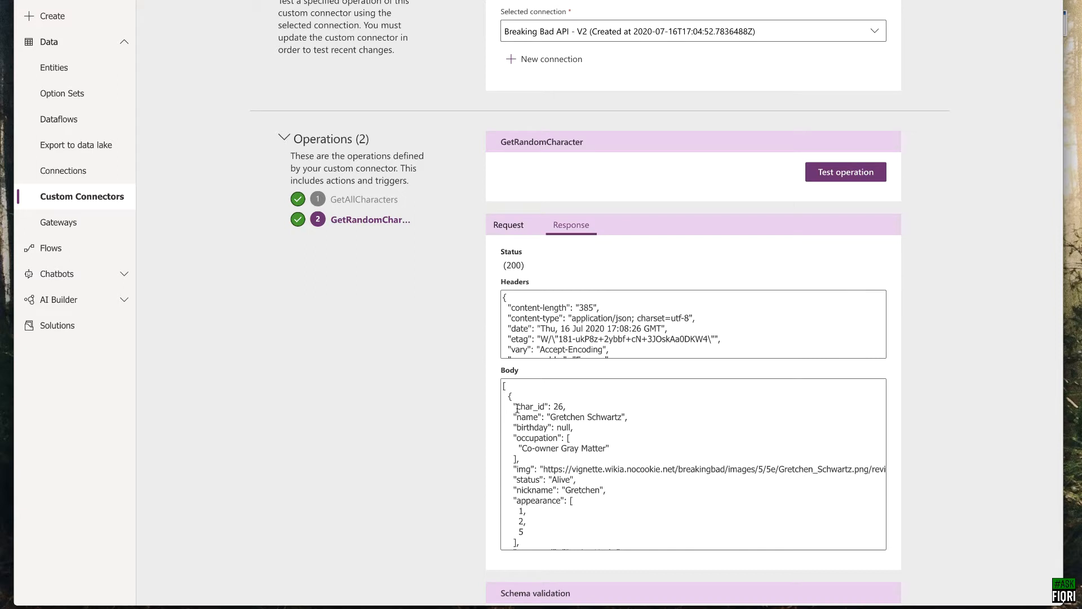
pyautogui.moveTo(561, 415); pyautogui.dragTo(581, 458)
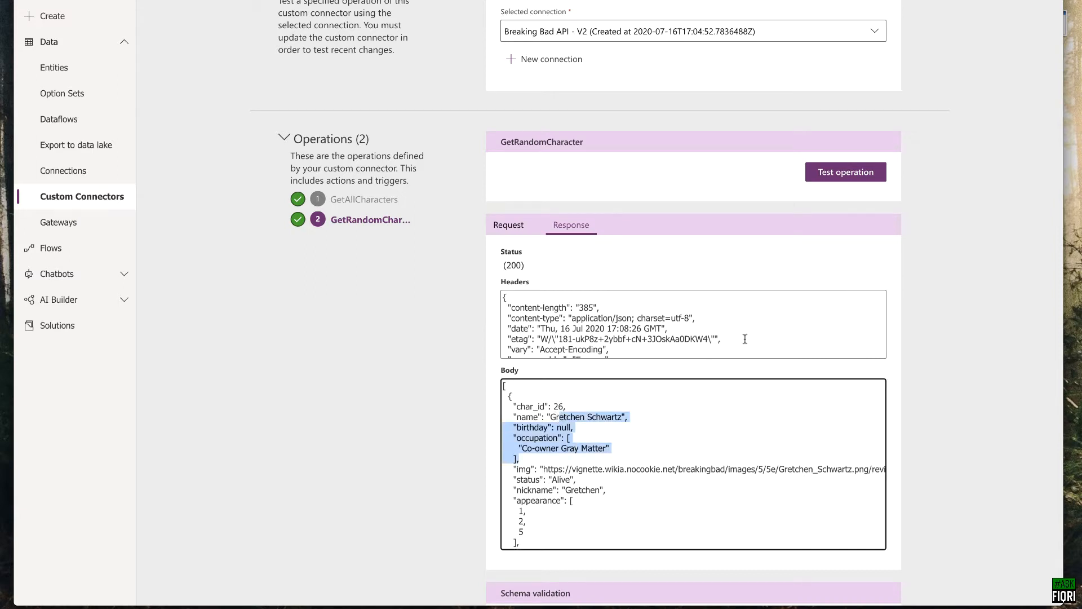
pyautogui.click(650, 419)
pyautogui.click(835, 175)
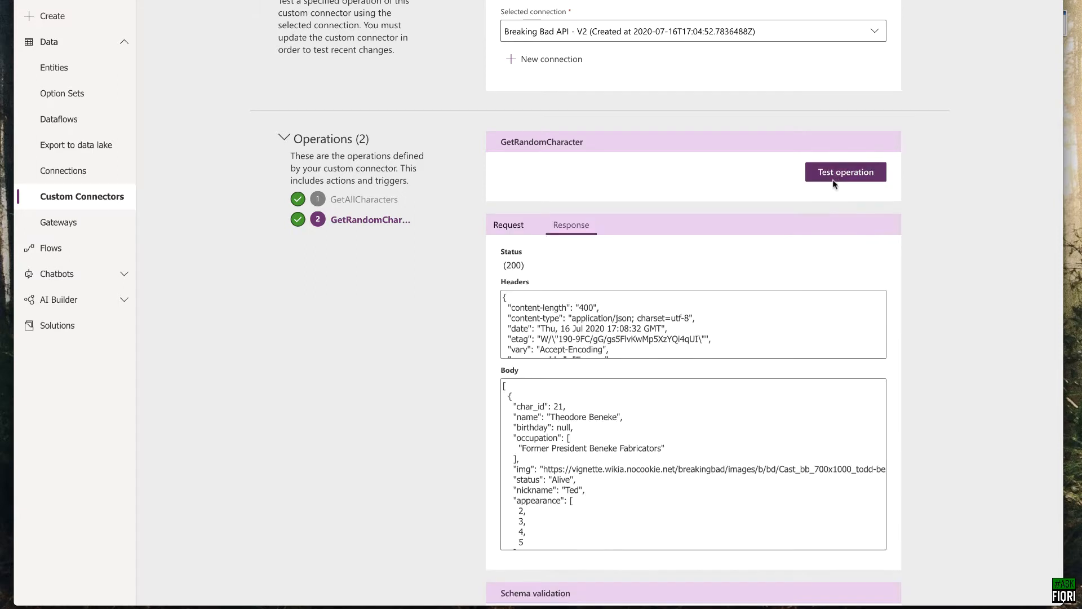
pyautogui.moveTo(546, 406); pyautogui.dragTo(596, 431)
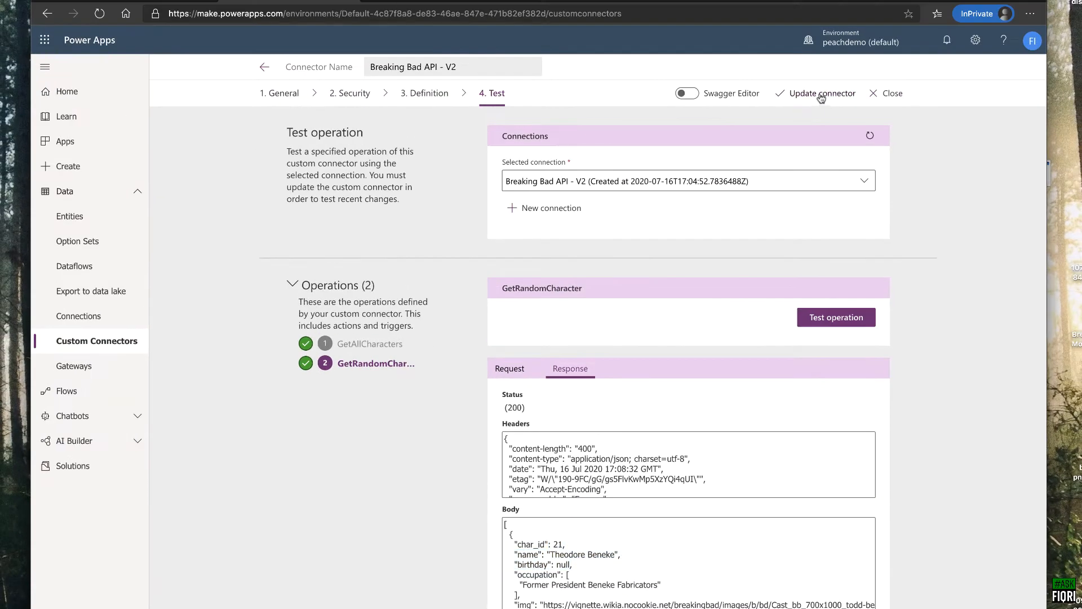
# Step: Update the connector again, revisit its action definitions and close the connector editor
pyautogui.click(822, 96)
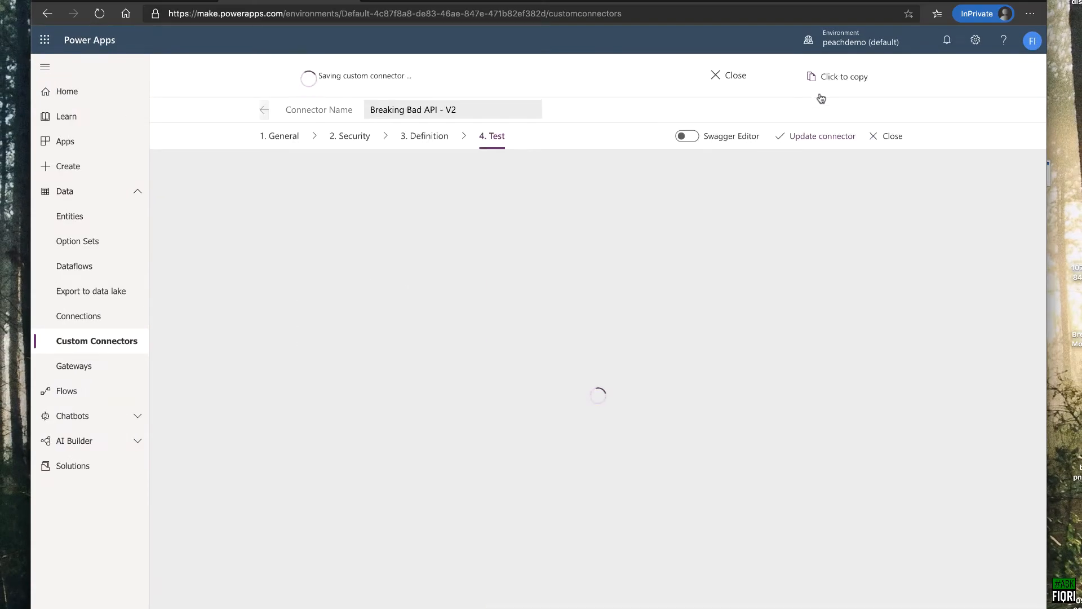
pyautogui.click(424, 140)
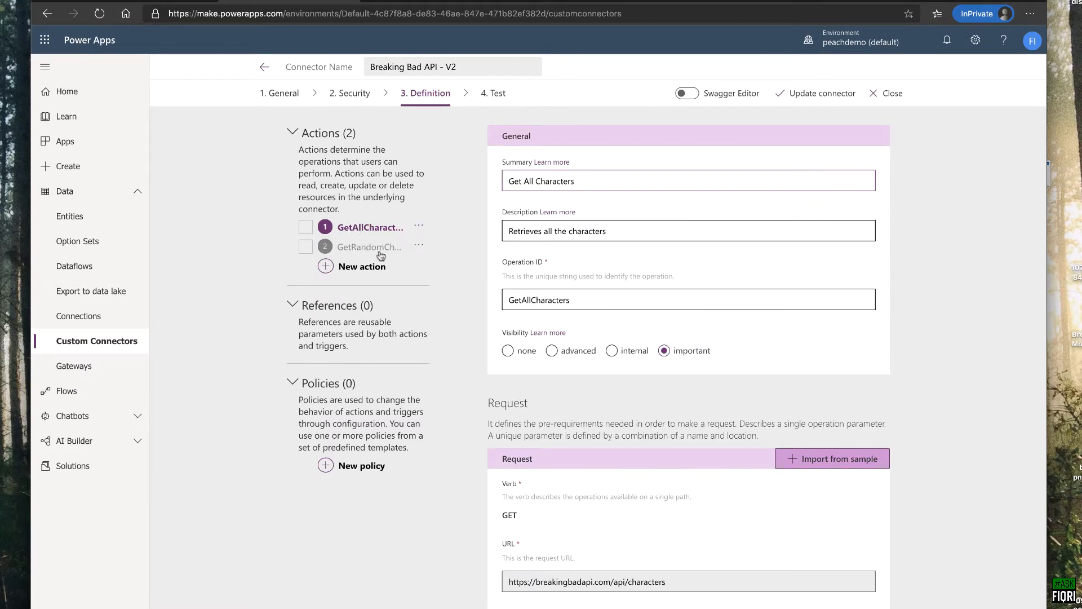
pyautogui.click(885, 97)
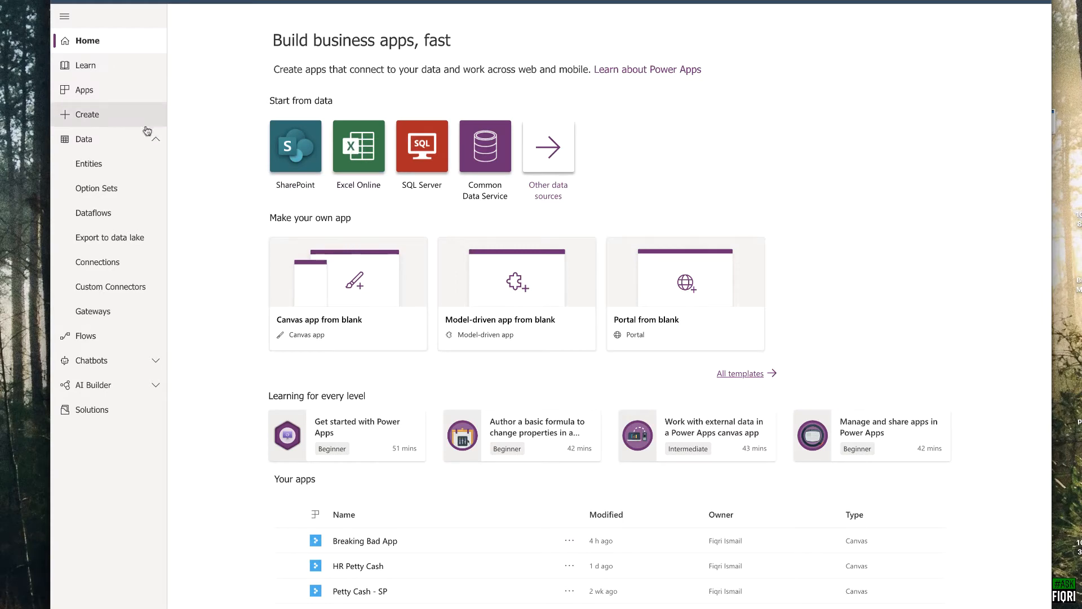
# Step: Create a blank canvas app named Breaking Bad App V2 in Tablet format
pyautogui.click(93, 115)
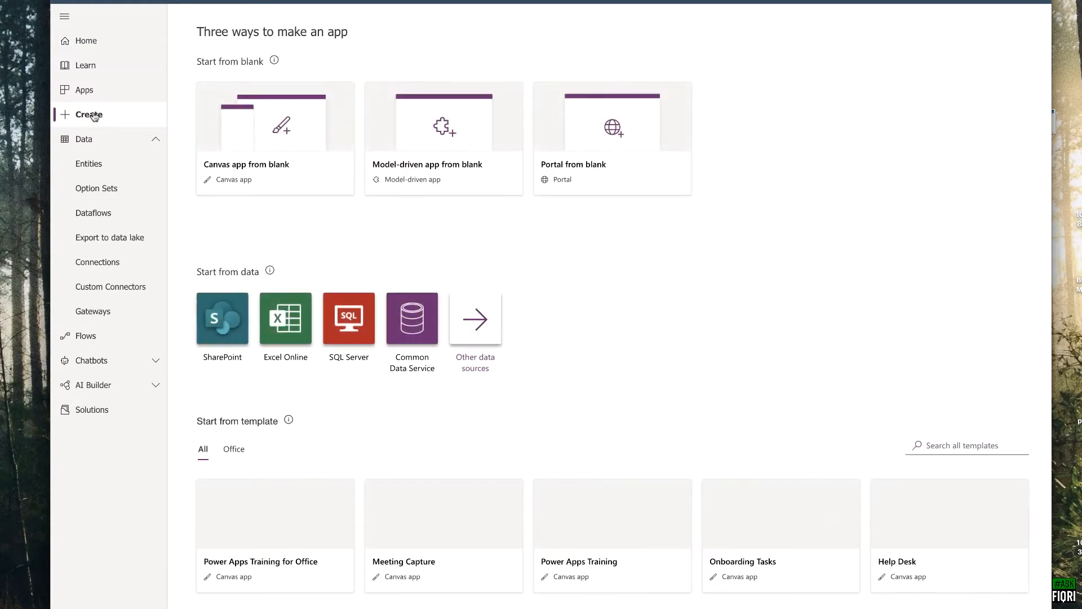
pyautogui.click(252, 156)
pyautogui.write('Breaking Bad App V2')
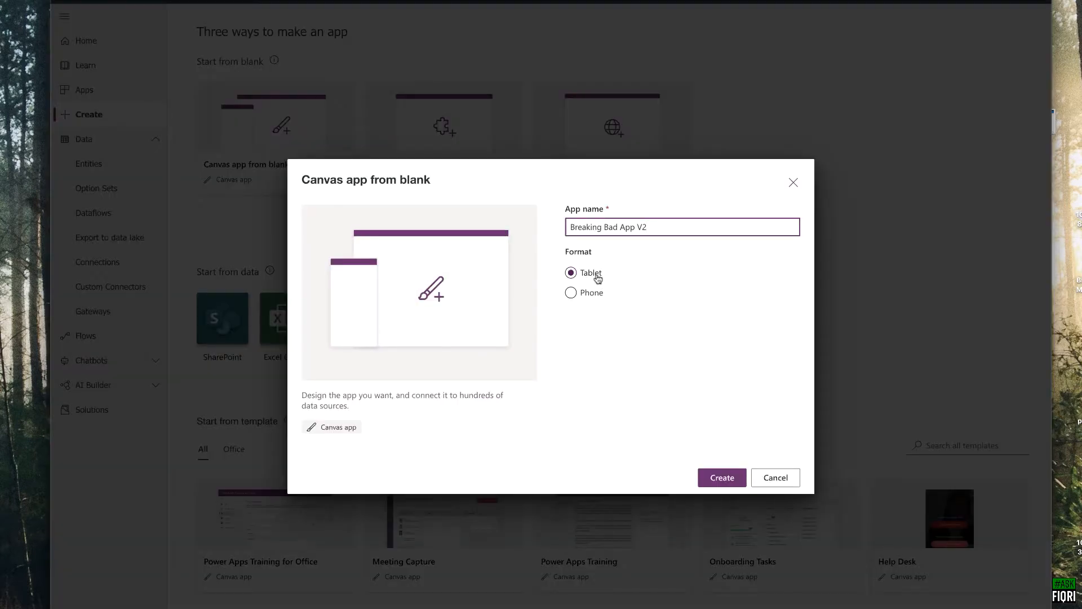
pyautogui.click(722, 476)
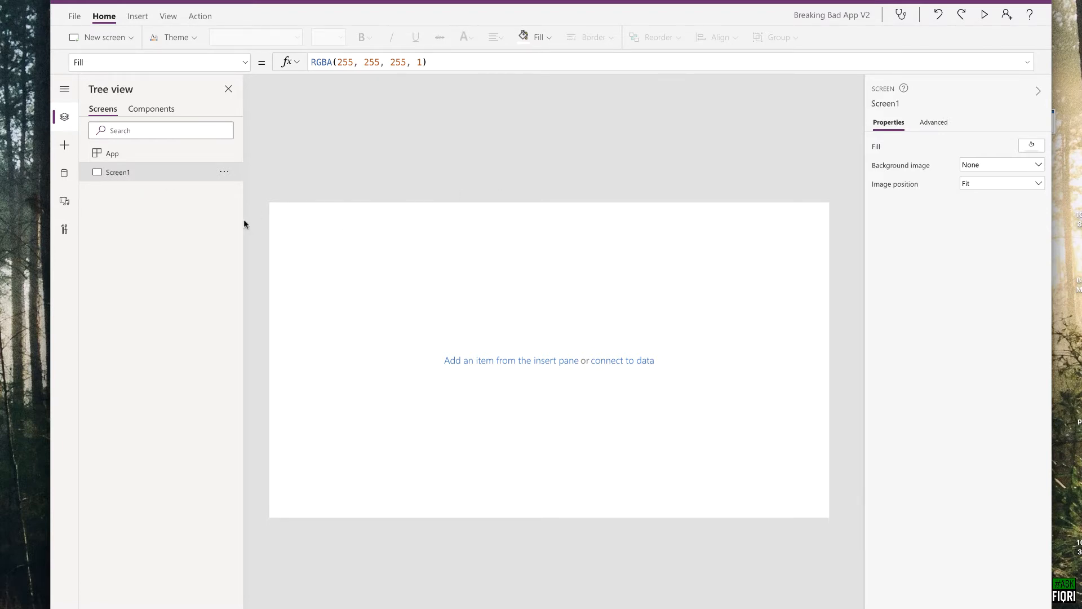
# Step: Rename Screen1 as HomeScreen
pyautogui.click(113, 156)
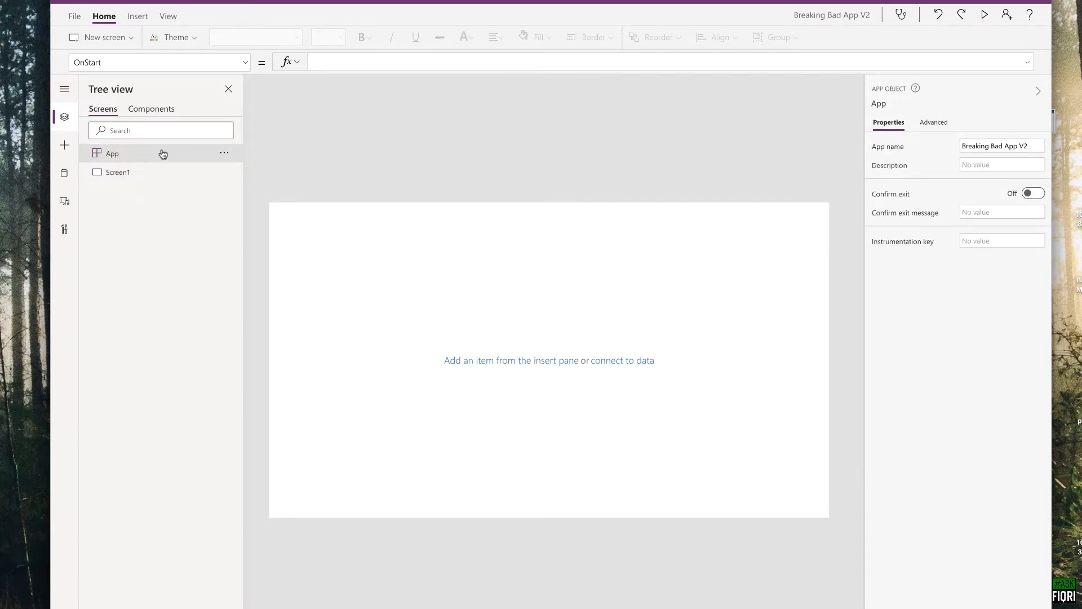
pyautogui.click(119, 176)
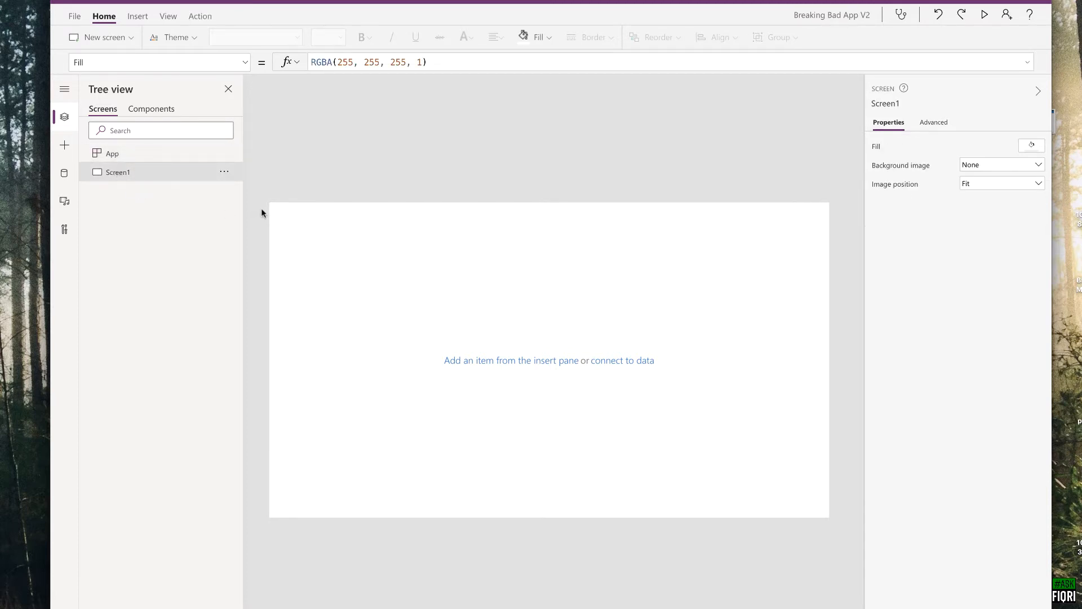
pyautogui.doubleClick(125, 174)
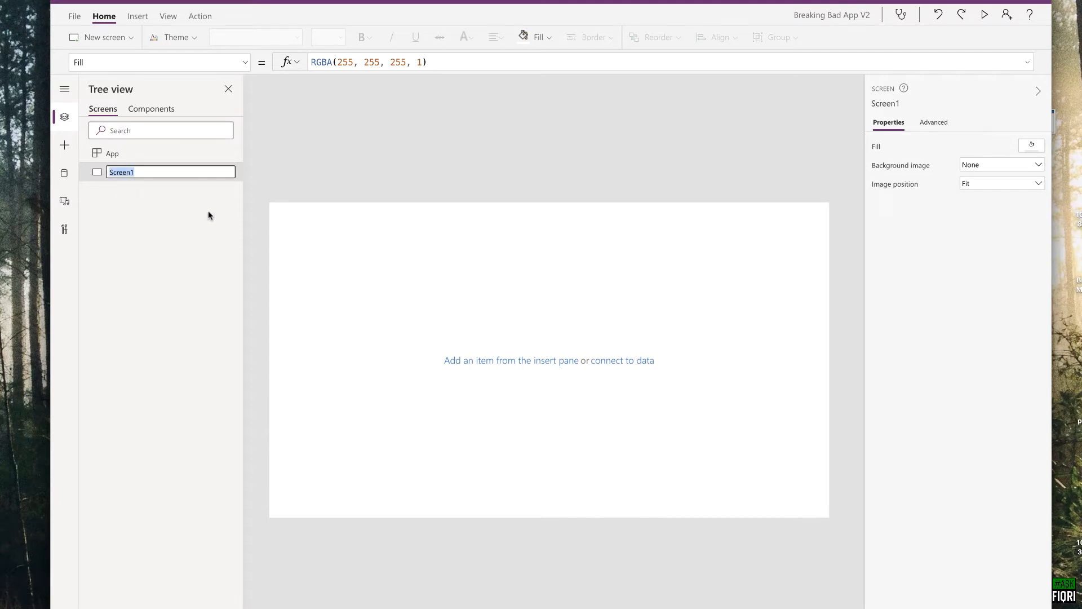
pyautogui.click(157, 233)
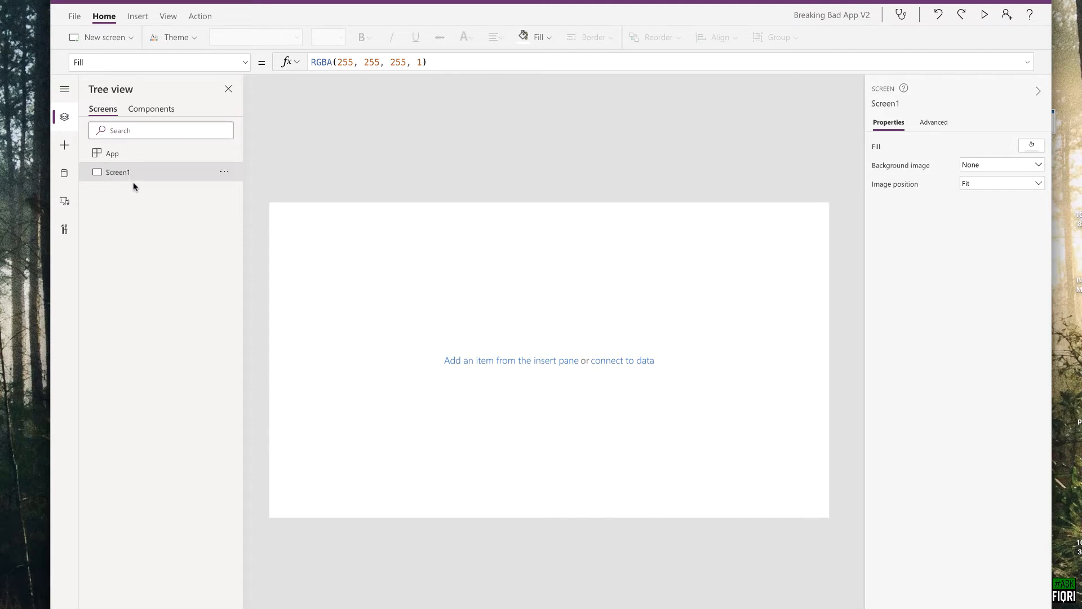
pyautogui.doubleClick(118, 175)
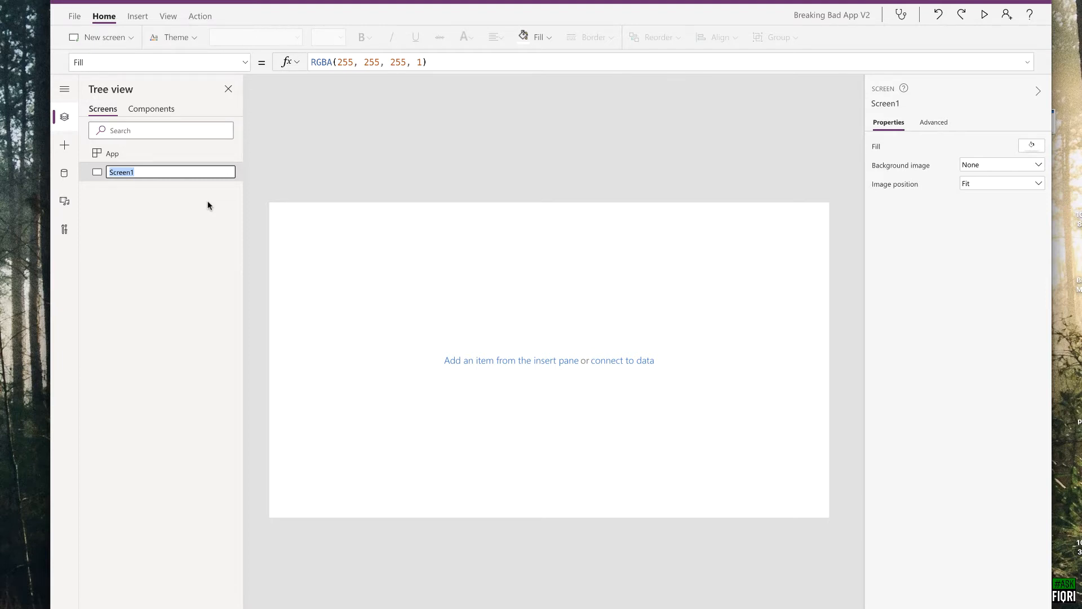
pyautogui.write('HomeScreen')
pyautogui.click(410, 280)
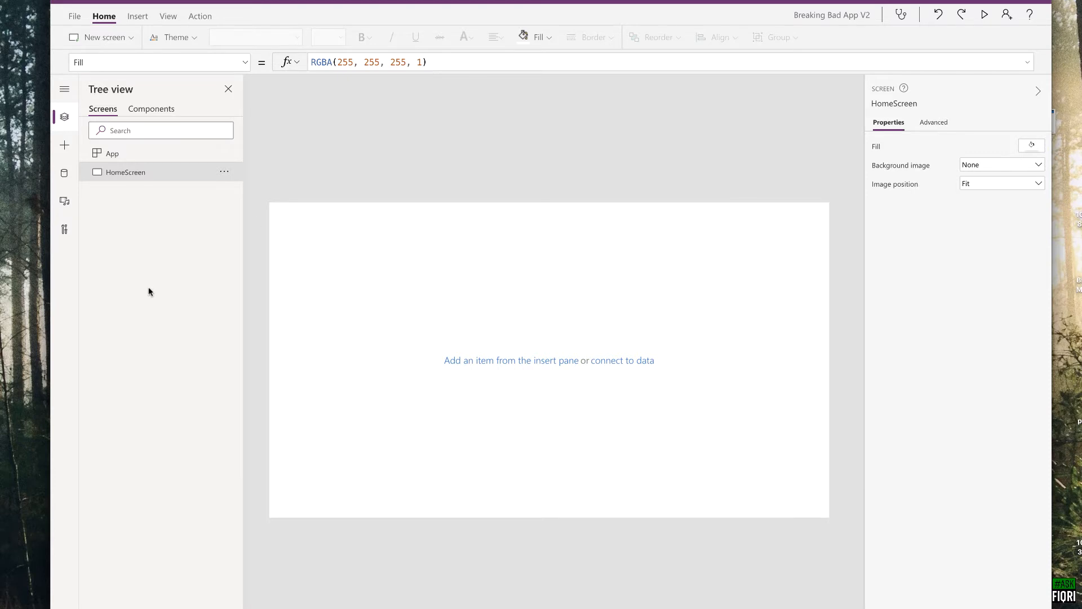
# Step: Upload download.png to the app's media files
pyautogui.click(63, 202)
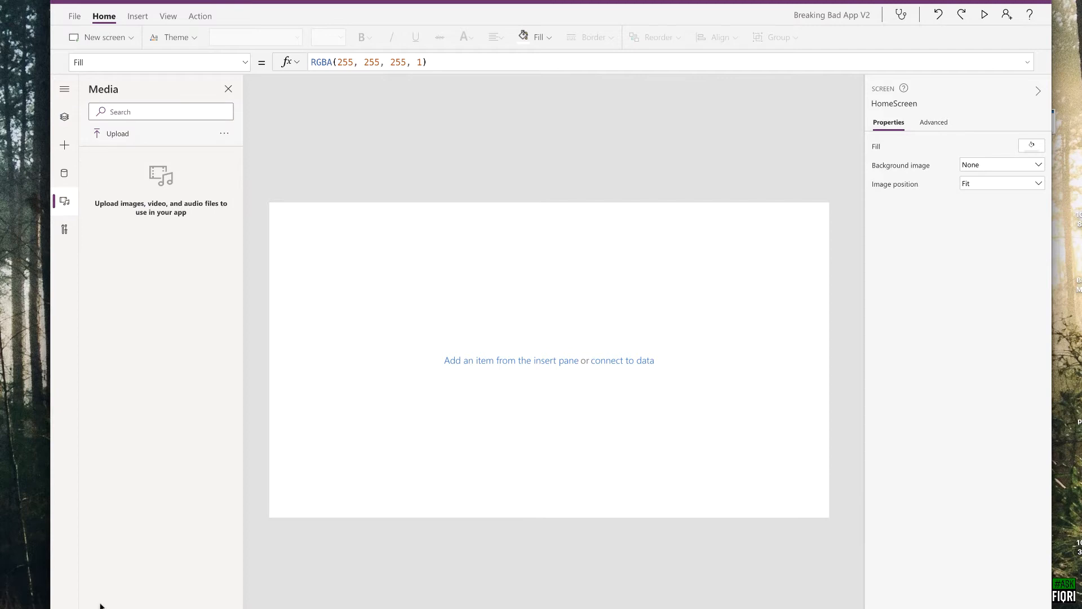
pyautogui.click(104, 134)
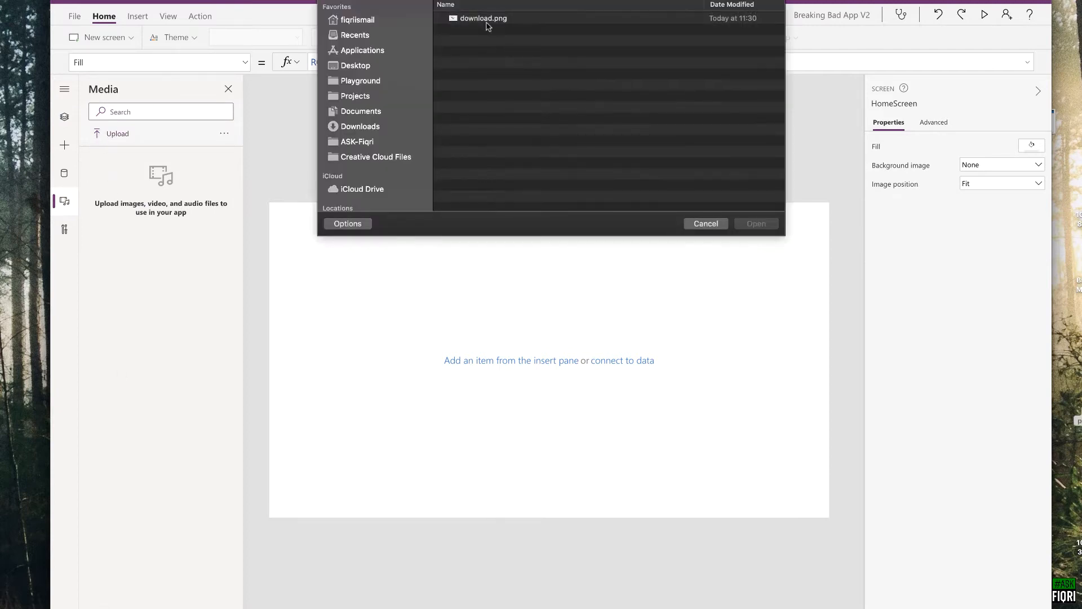
pyautogui.click(487, 21)
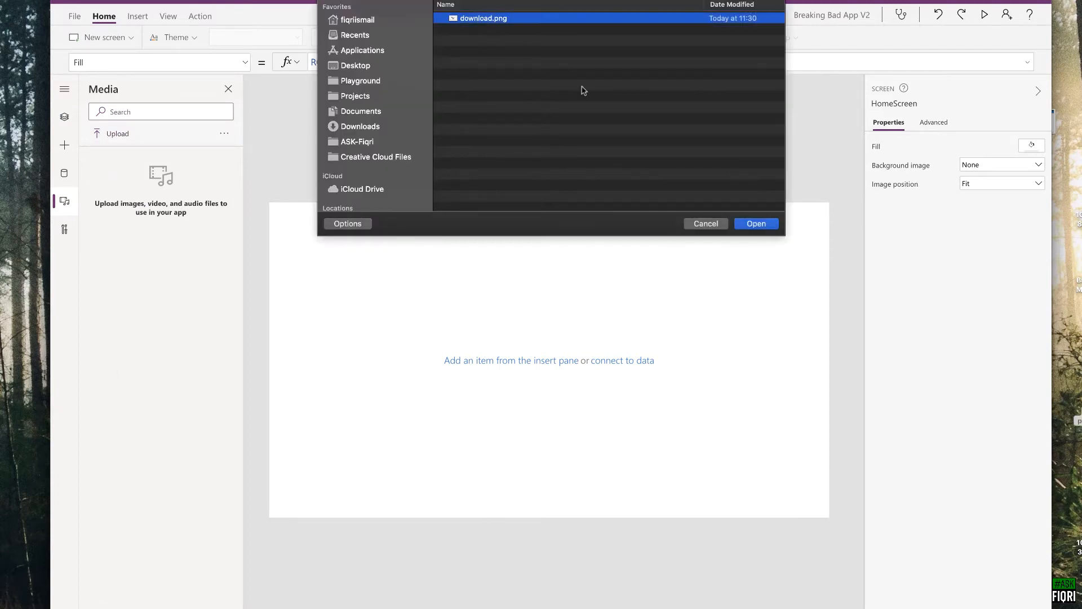
pyautogui.click(757, 224)
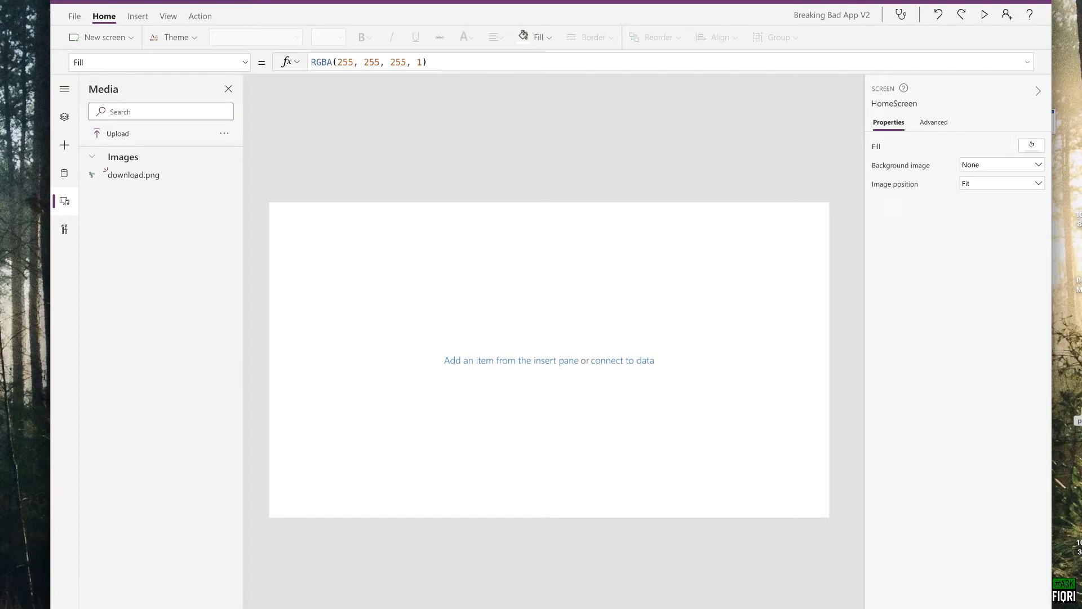
# Step: Insert a rectangle shape on HomeScreen
pyautogui.click(65, 119)
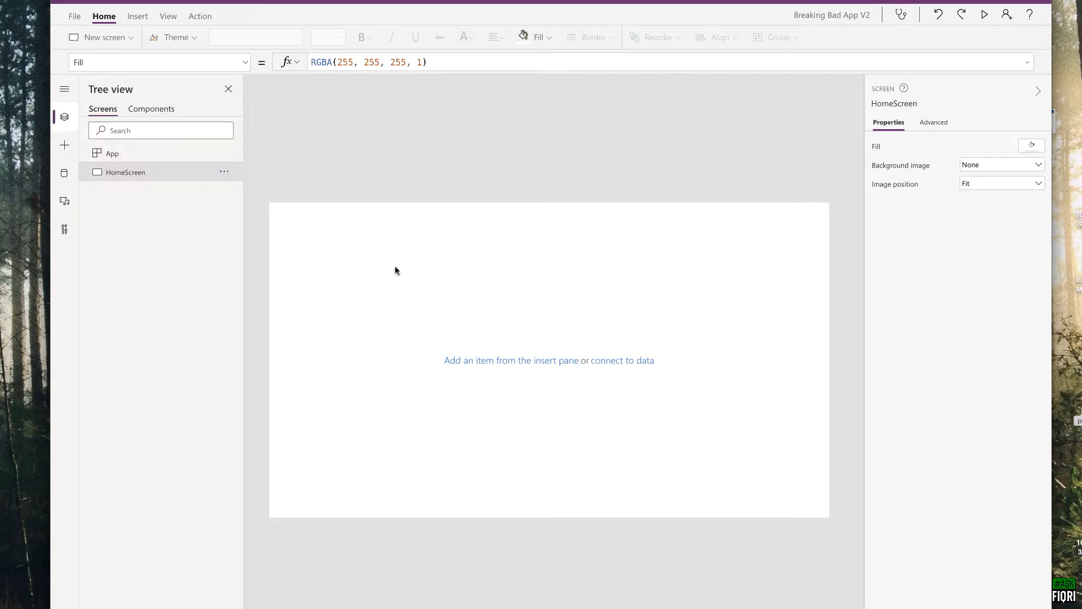
pyautogui.click(64, 146)
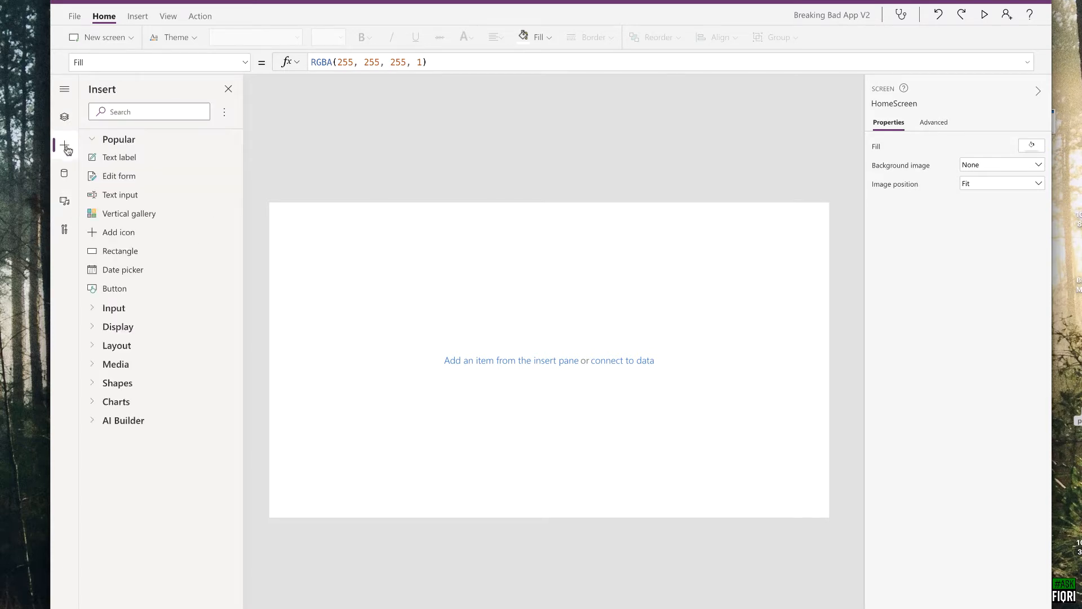
pyautogui.click(118, 252)
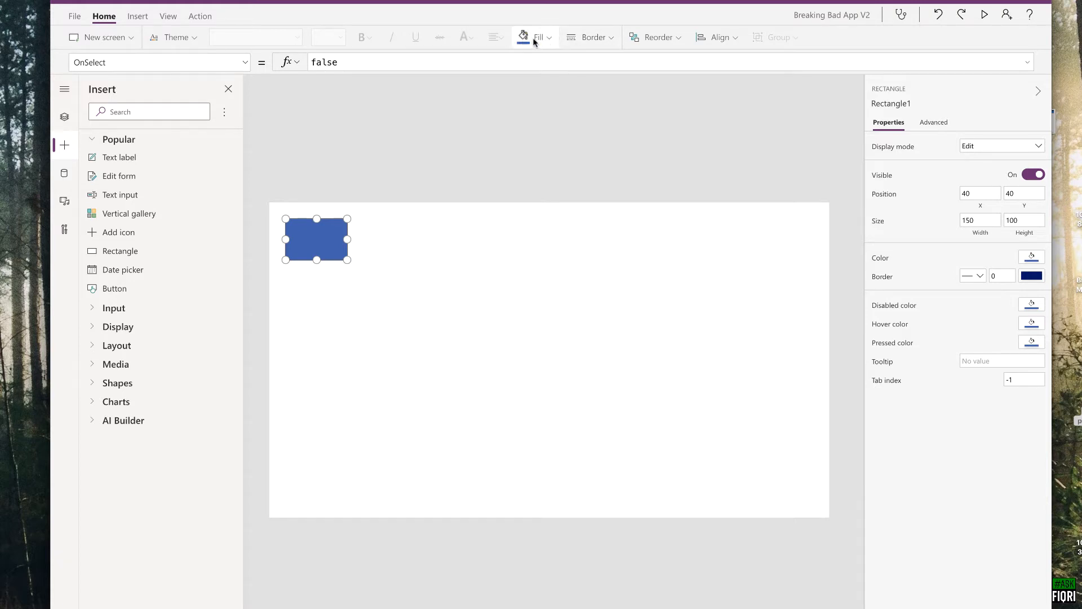
pyautogui.click(552, 42)
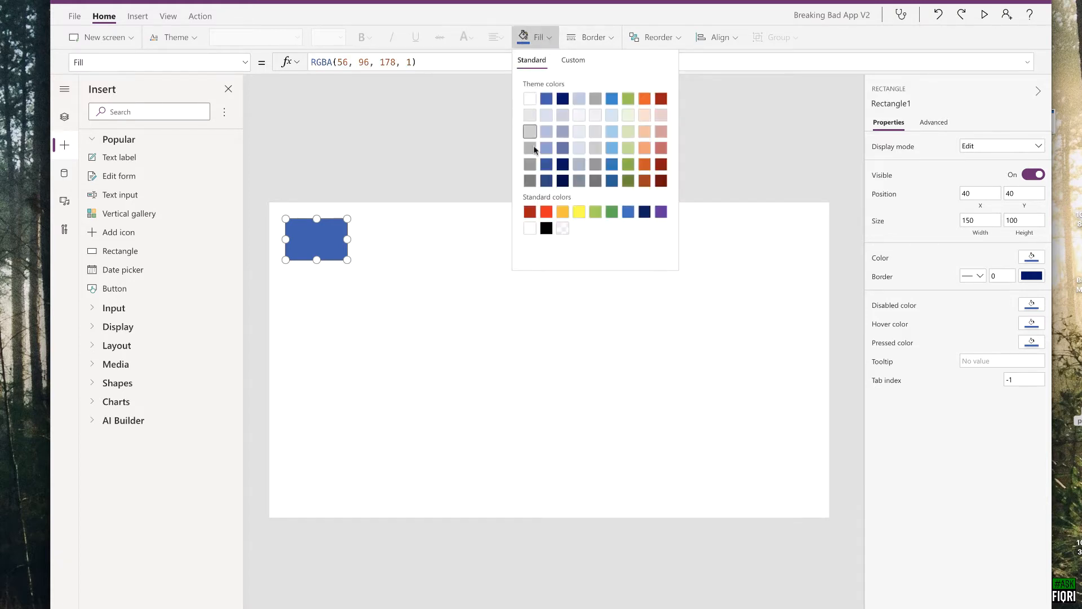
pyautogui.click(339, 239)
pyautogui.click(338, 240)
pyautogui.click(605, 38)
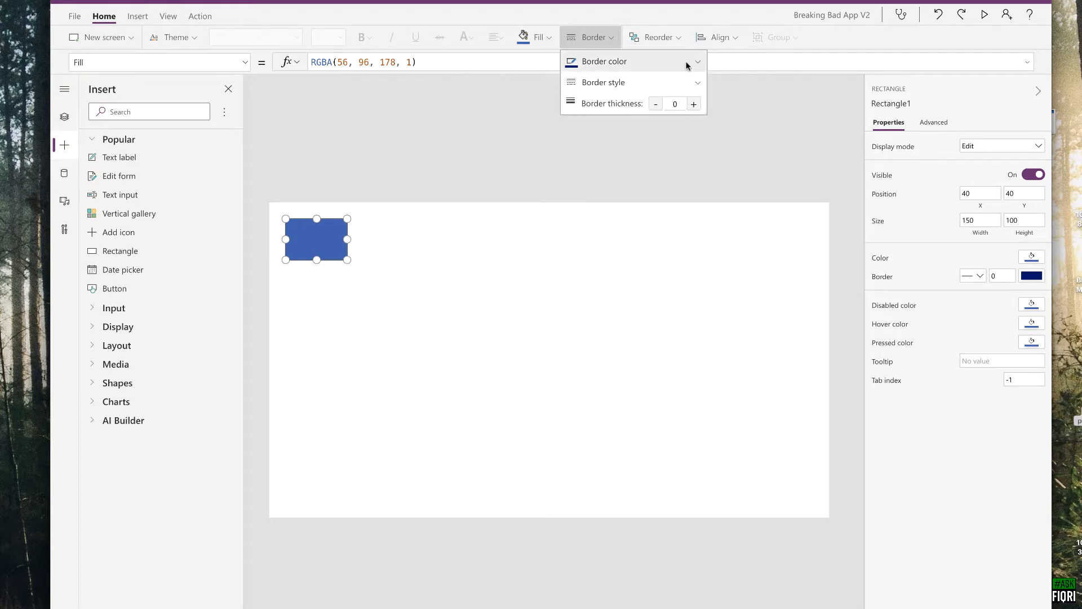
pyautogui.click(407, 299)
pyautogui.click(338, 248)
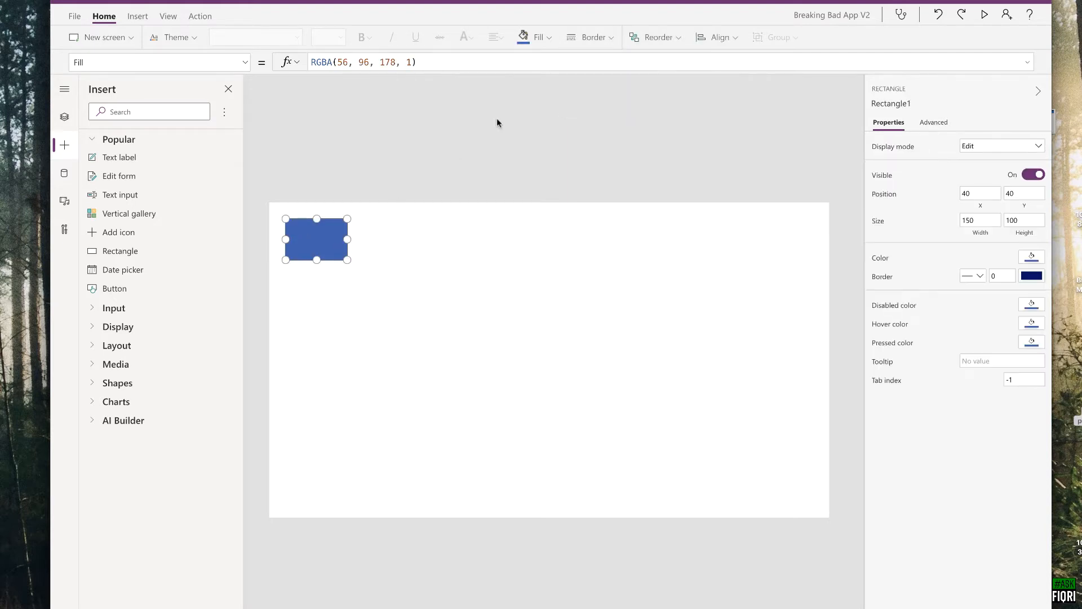
# Step: Fill the rectangle with the custom colour hex 032202
pyautogui.click(544, 37)
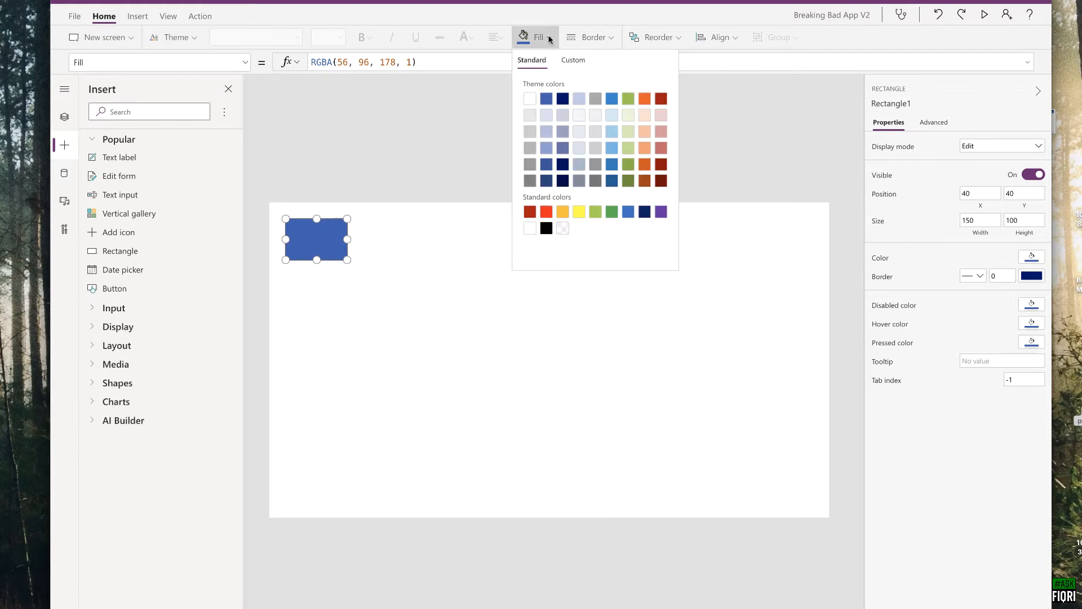
pyautogui.click(573, 61)
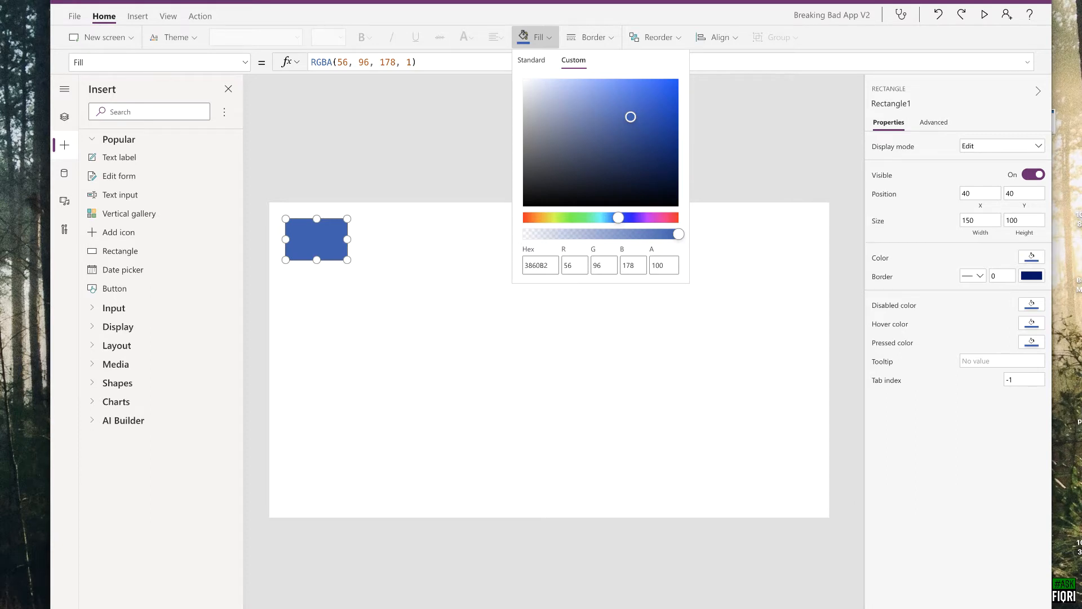
pyautogui.write('032202')
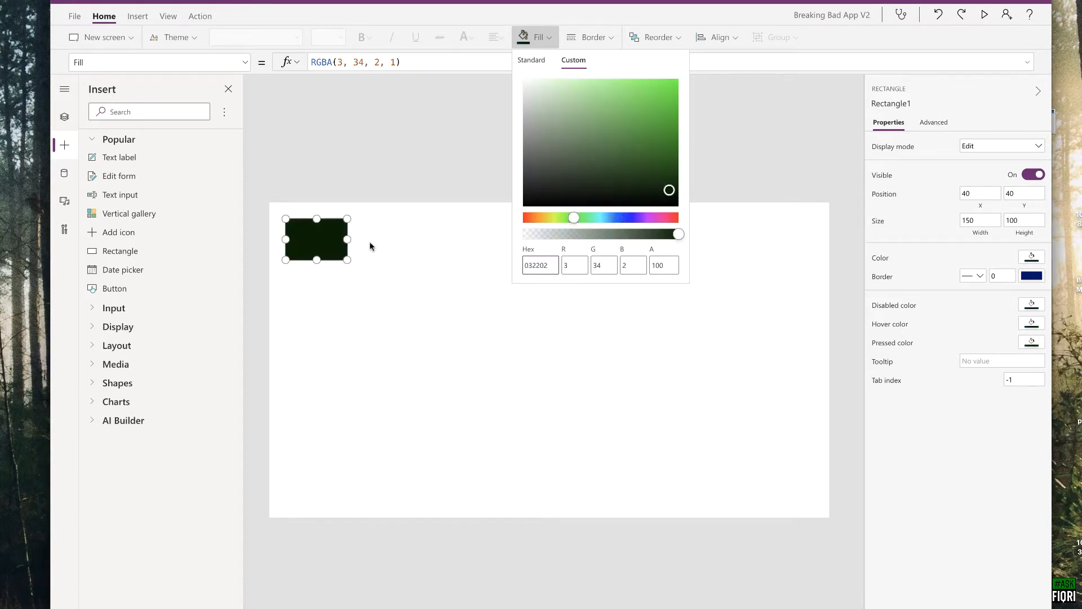
pyautogui.click(489, 277)
# Step: Check the custom colour values in the rectangle's colour property and leave them as they are
pyautogui.click(315, 238)
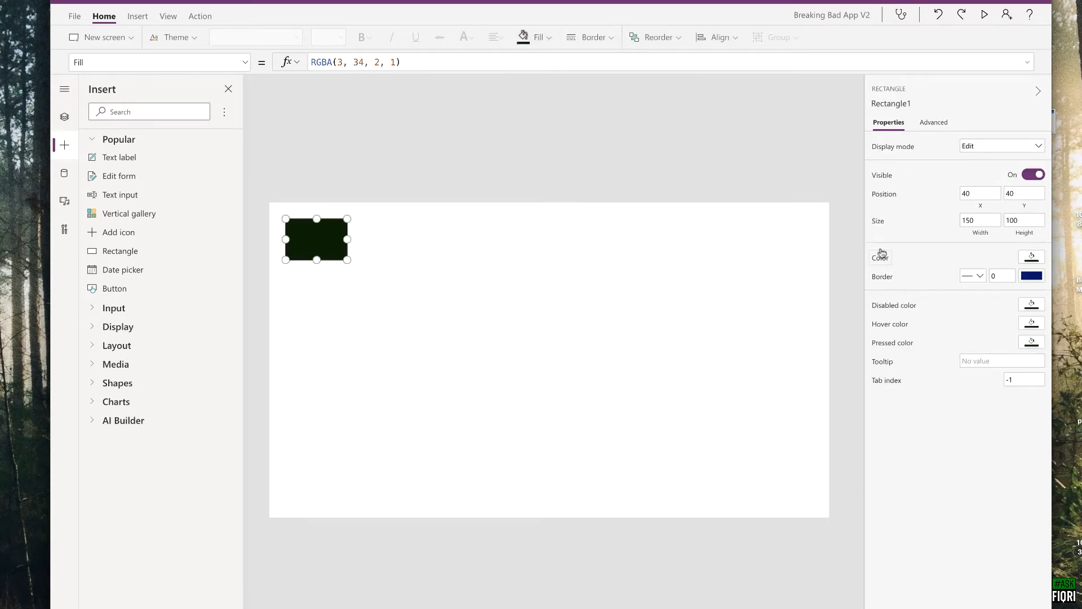
pyautogui.click(1035, 258)
pyautogui.click(905, 152)
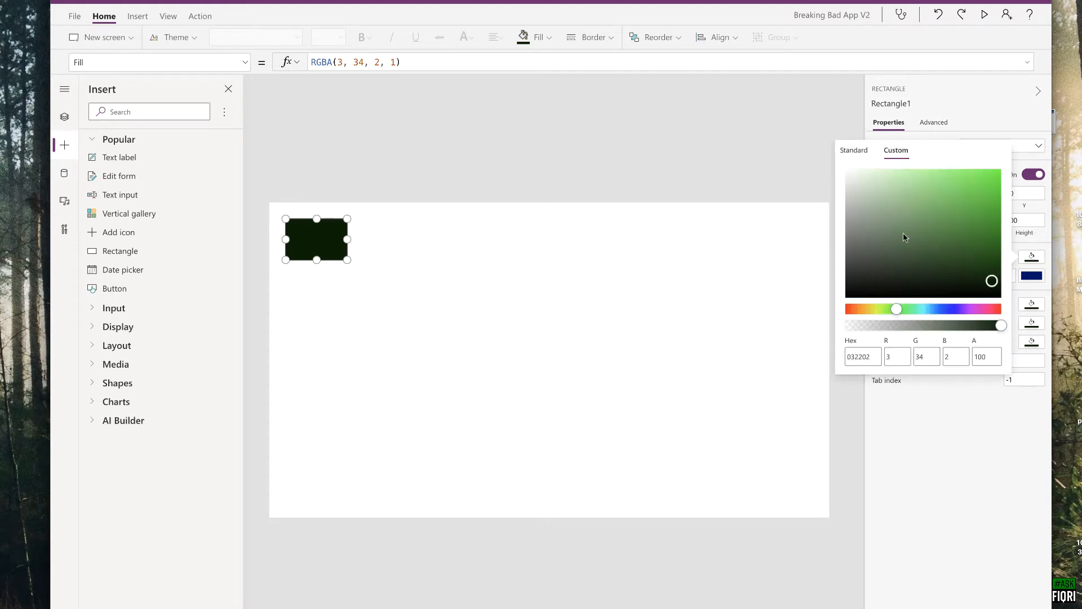
pyautogui.click(676, 337)
pyautogui.click(677, 337)
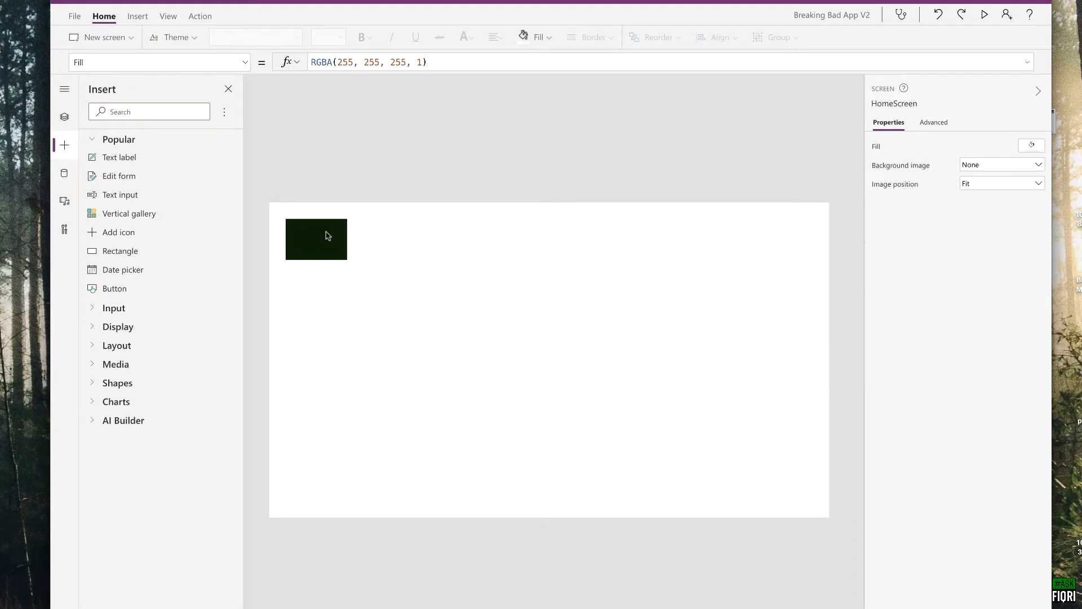
# Step: Rename the dark green rectangle as Background
pyautogui.click(313, 237)
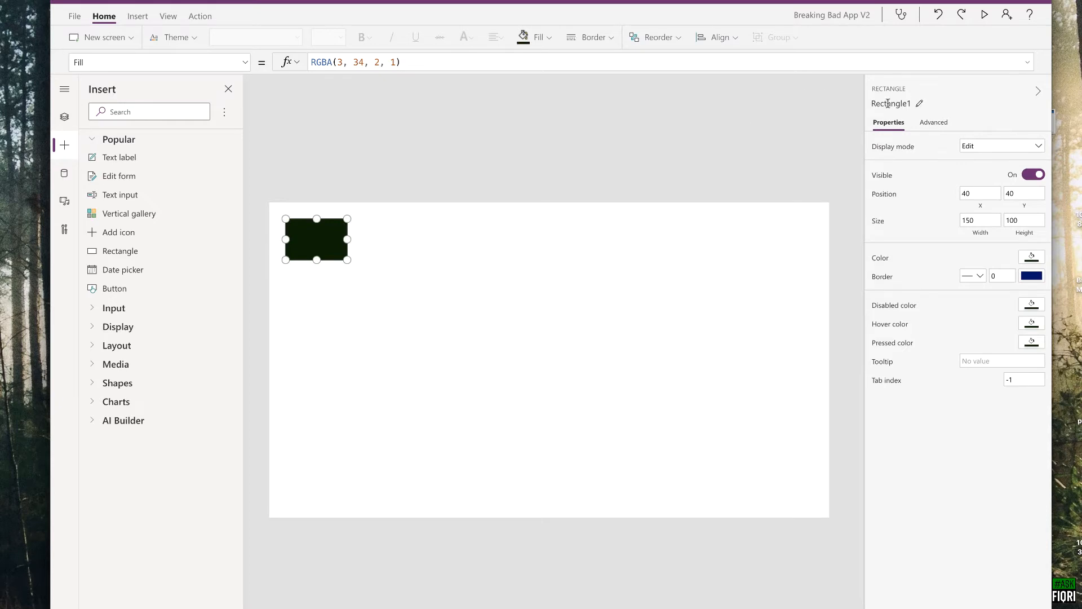
pyautogui.click(888, 104)
pyautogui.hotkey('ctrl', 'a')
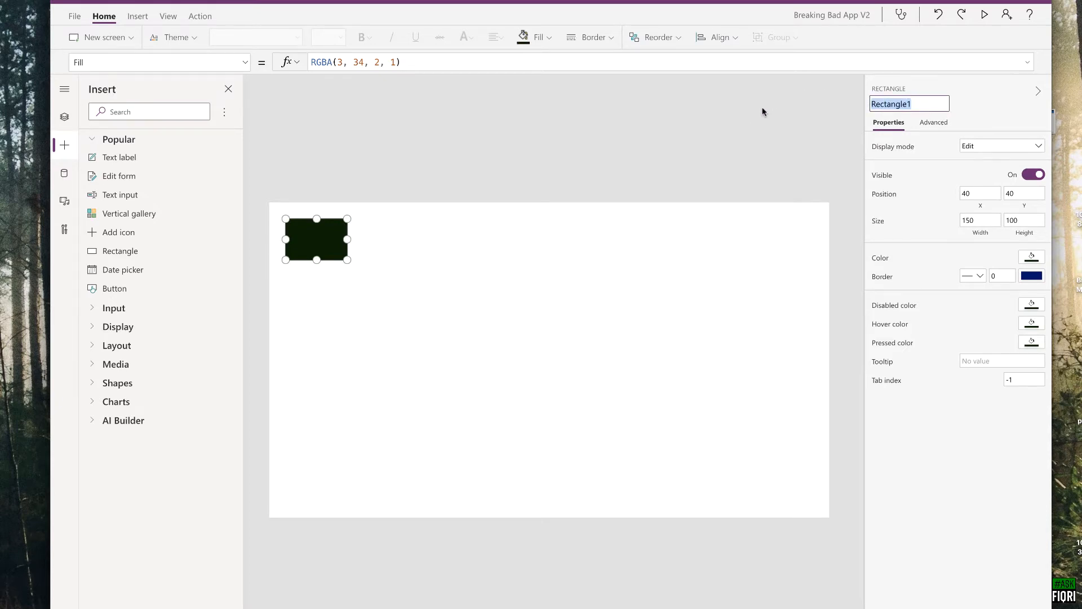
pyautogui.write('Background')
pyautogui.press('Return')
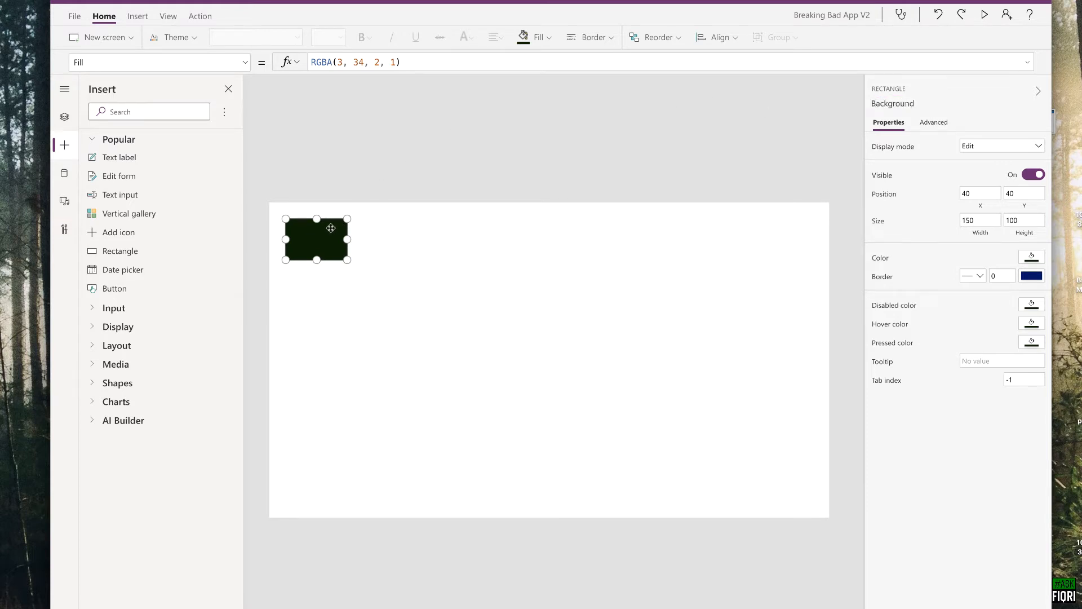
# Step: Move the Background rectangle to position 0, 0 and stretch it over the whole HomeScreen, 1366 wide and 768 high
pyautogui.moveTo(331, 228); pyautogui.dragTo(829, 226)
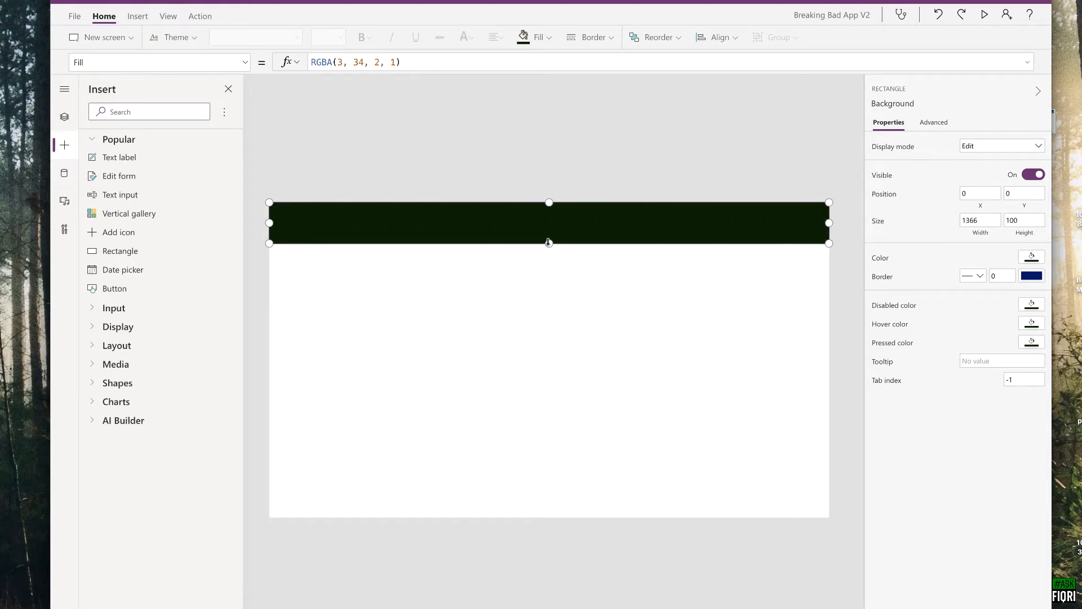
pyautogui.moveTo(549, 243); pyautogui.dragTo(549, 519)
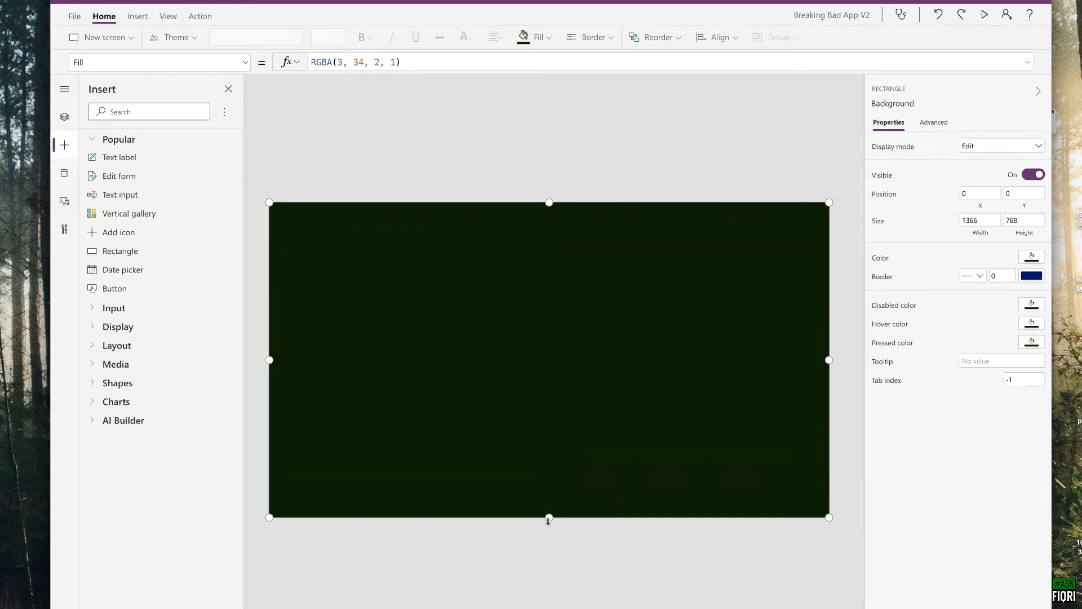
pyautogui.click(555, 175)
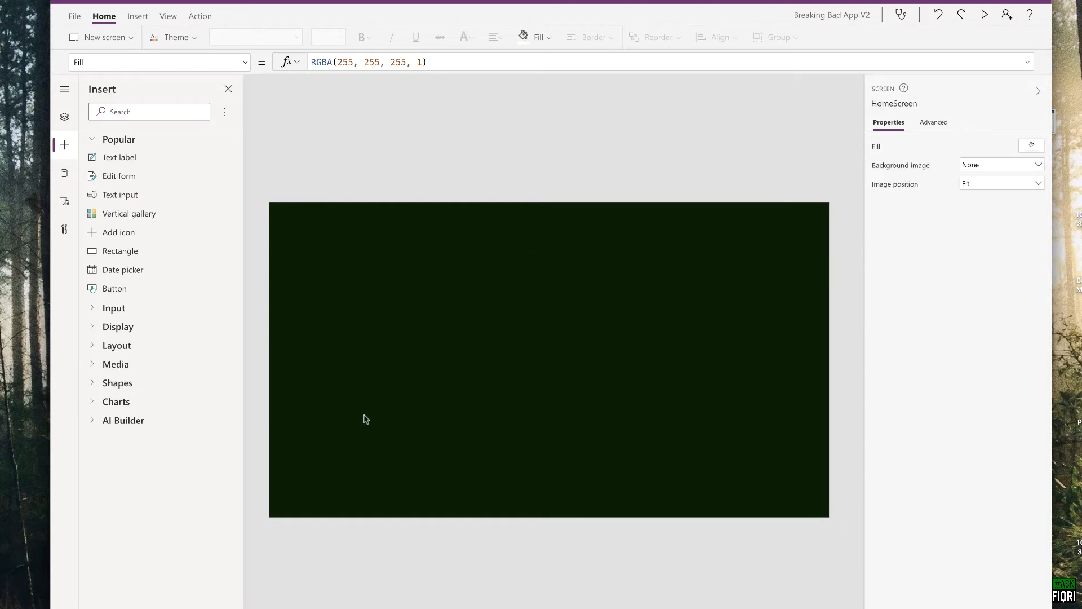
# Step: Place download.png in HomeScreen's upper-left corner, about 161 by 161 at X 28, Y 20, and save the app
pyautogui.click(66, 212)
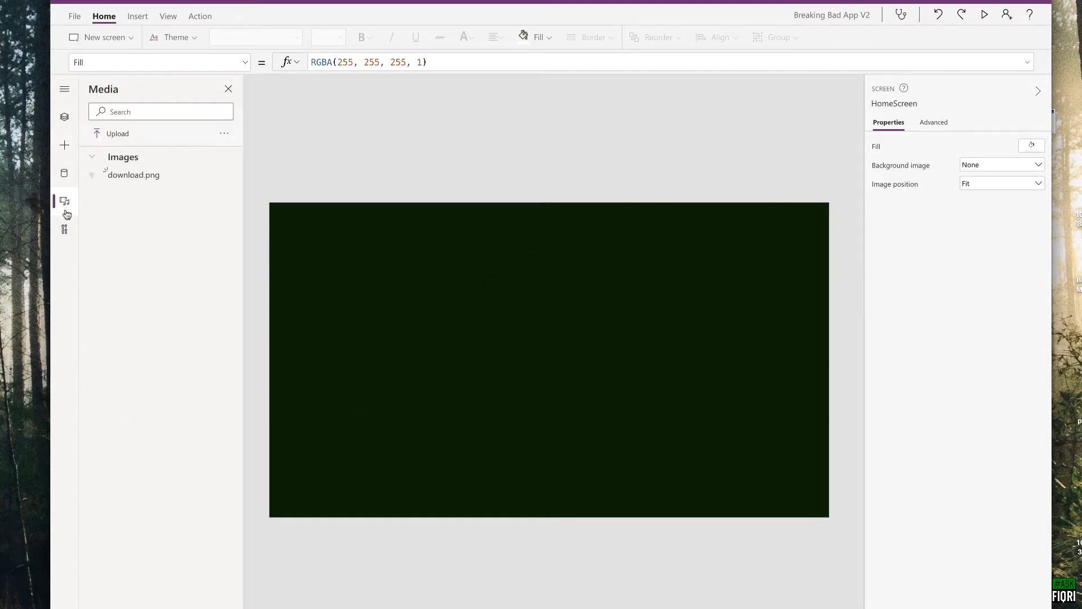
pyautogui.click(123, 176)
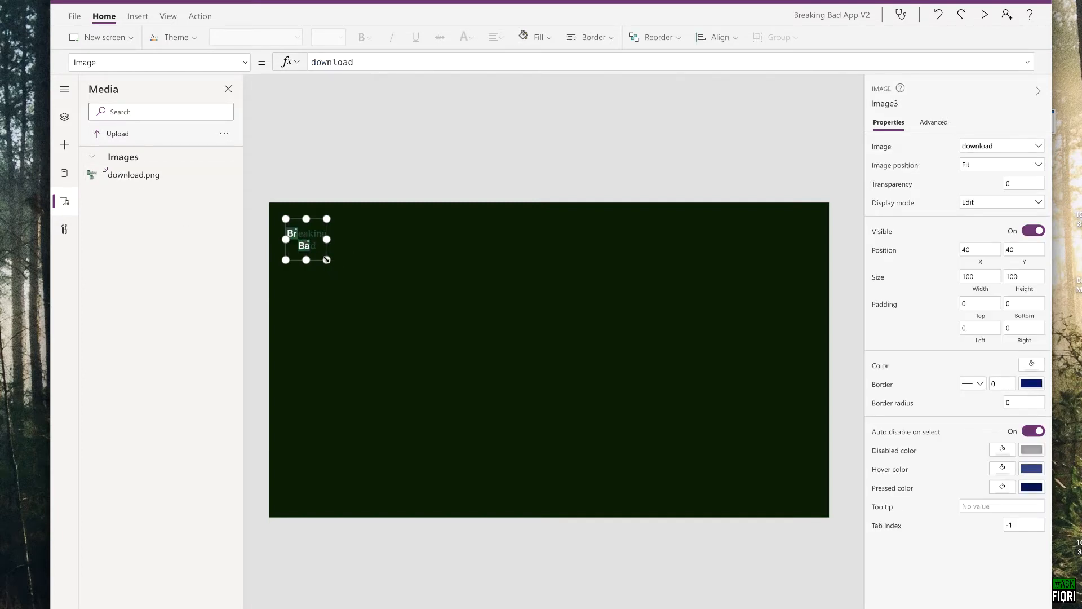
pyautogui.moveTo(327, 260)
pyautogui.mouseDown()
pyautogui.moveTo(351, 284)
pyautogui.moveTo(314, 247)
pyautogui.mouseUp()
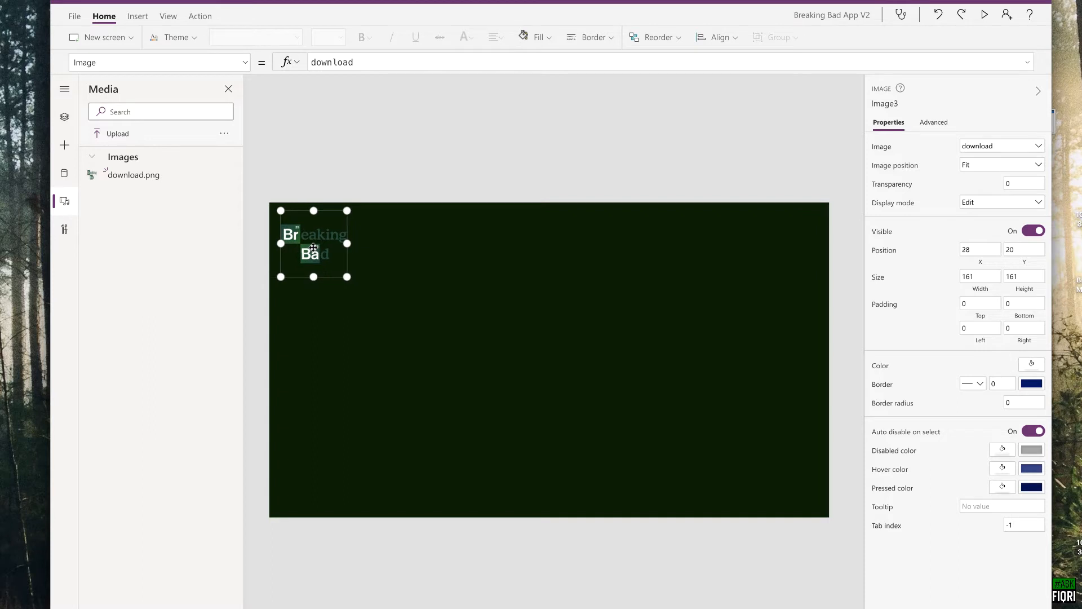
pyautogui.click(391, 168)
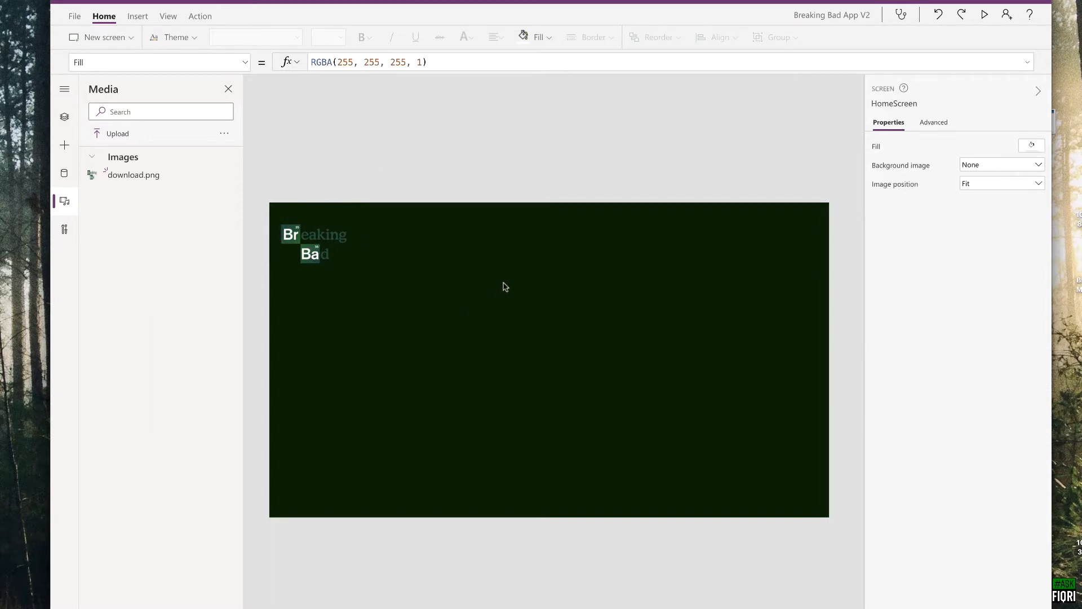
pyautogui.hotkey('ctrl', 'shift', 's')
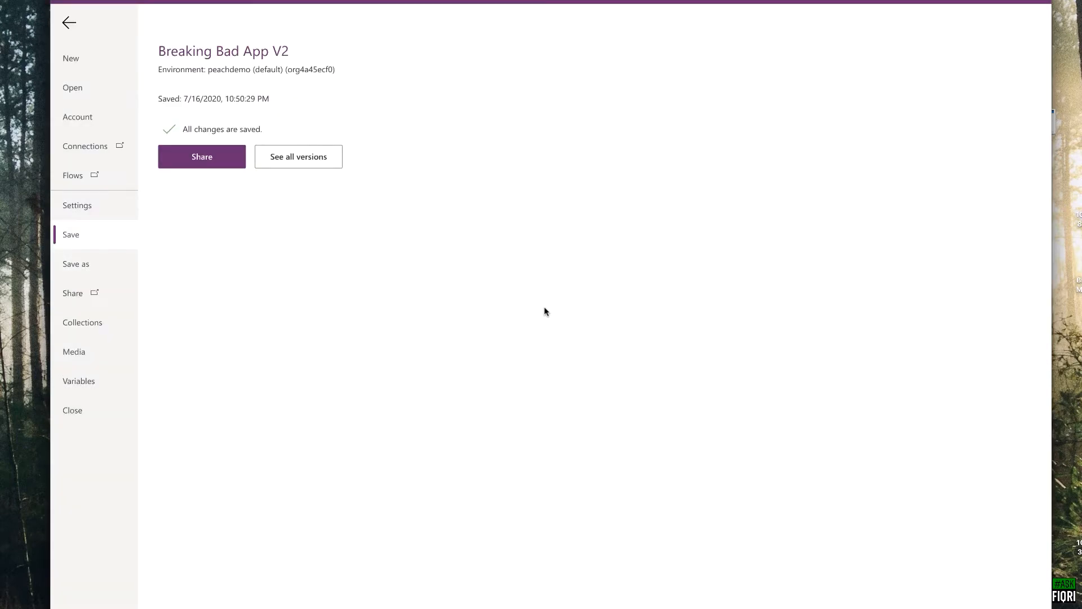
pyautogui.click(67, 22)
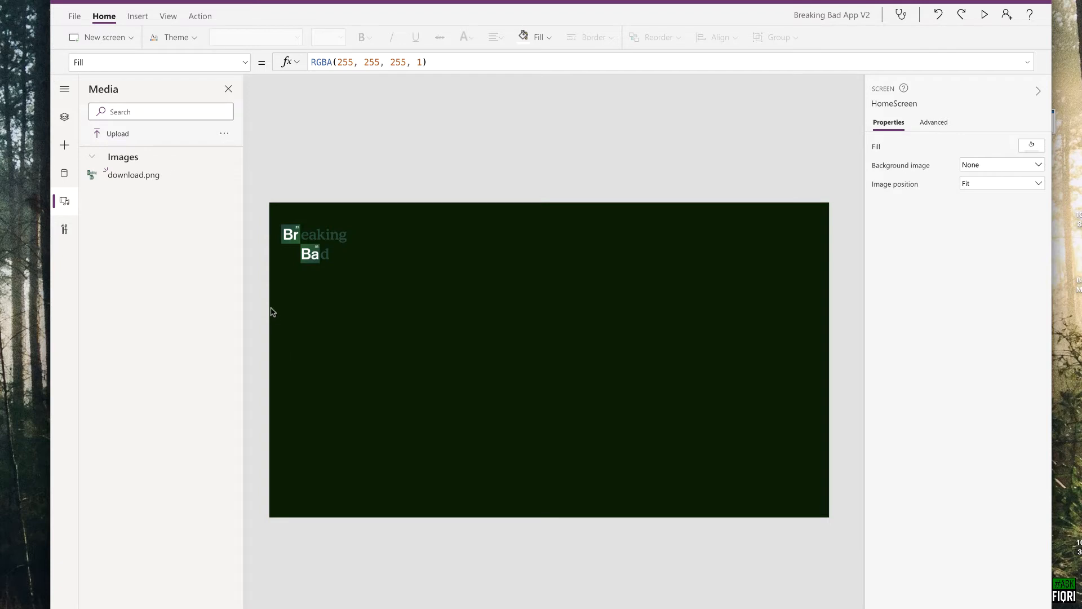
# Step: Rename the Breaking Bad image on HomeScreen as Logo
pyautogui.click(66, 125)
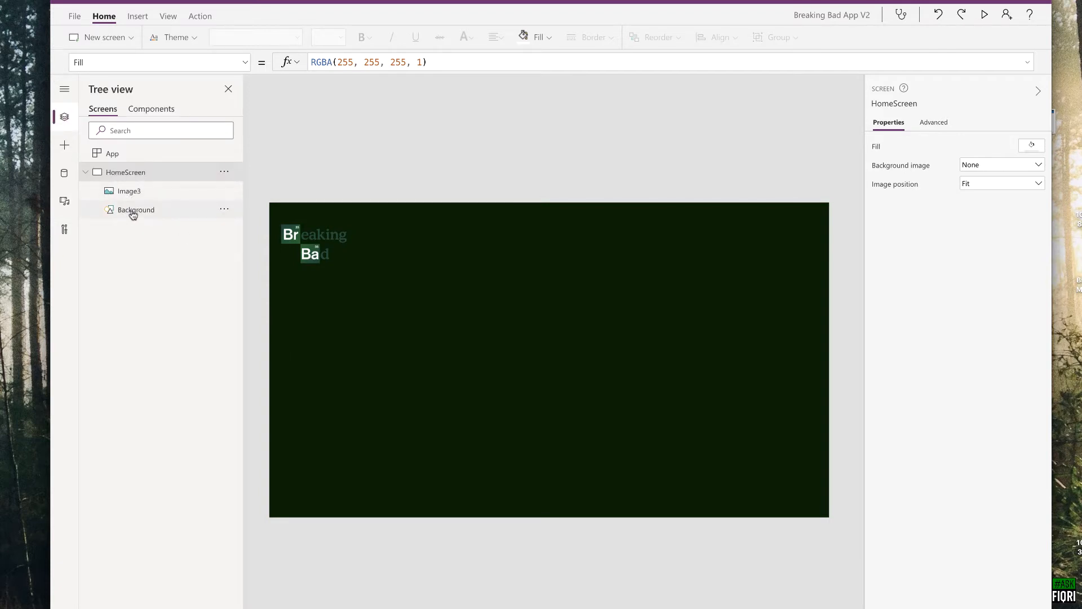
pyautogui.click(133, 193)
pyautogui.doubleClick(134, 192)
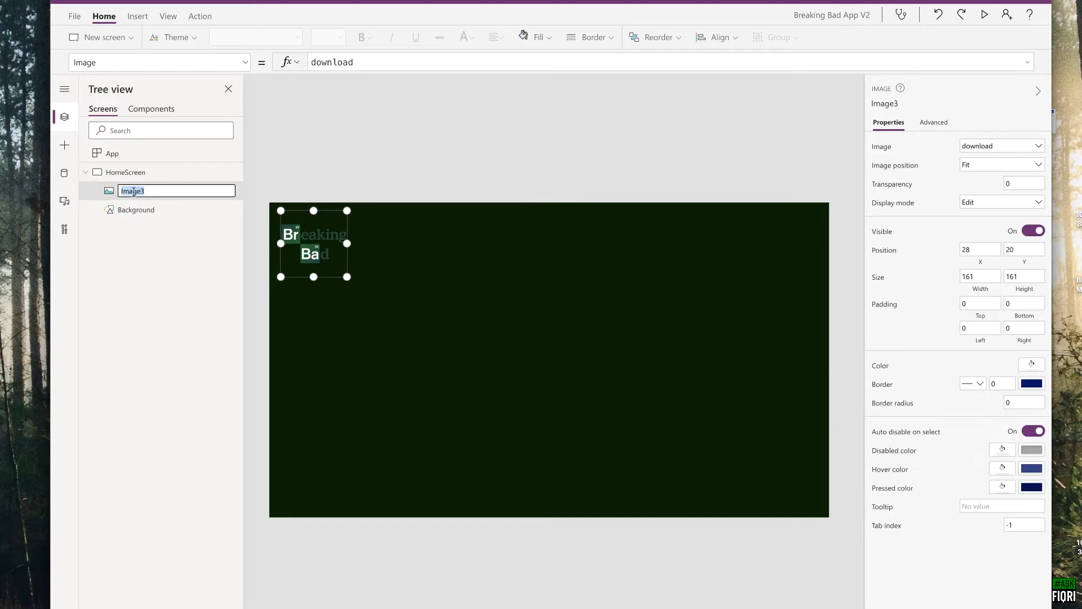
pyautogui.write('Logo')
pyautogui.press('Return')
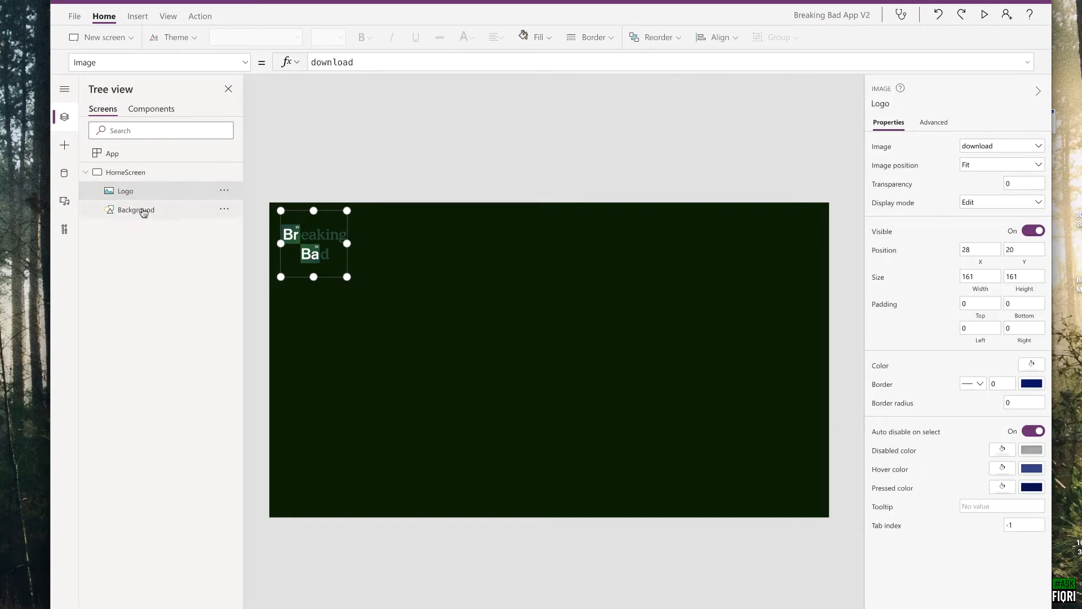
# Step: Group the Logo and Background controls and name the group BGGroup
pyautogui.keyDown('ctrl'); pyautogui.click(144, 211); pyautogui.keyUp('ctrl')
pyautogui.rightClick(144, 210)
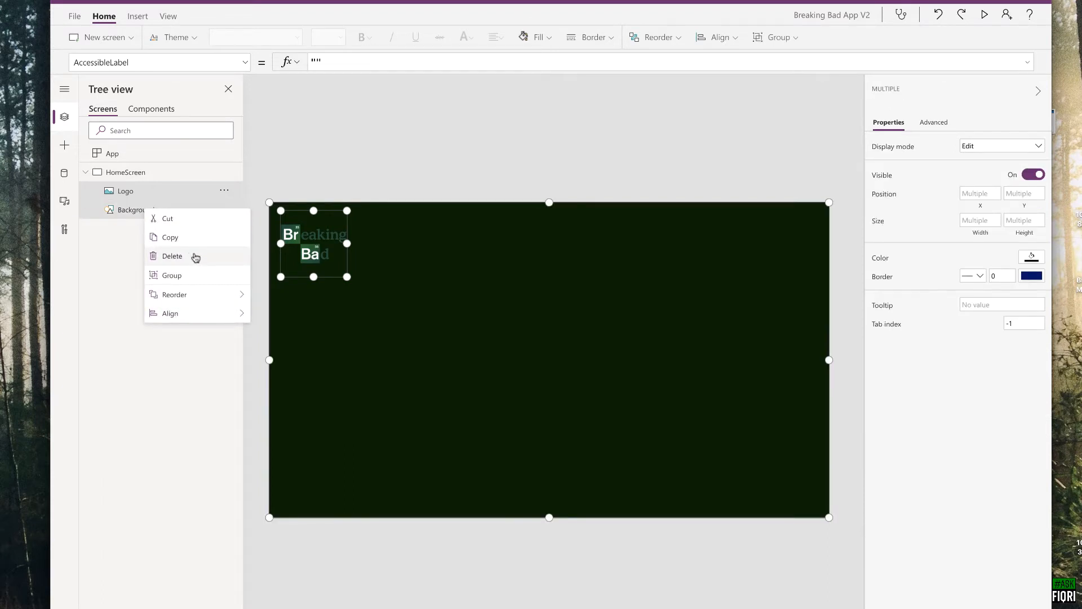
pyautogui.click(192, 276)
pyautogui.doubleClick(132, 195)
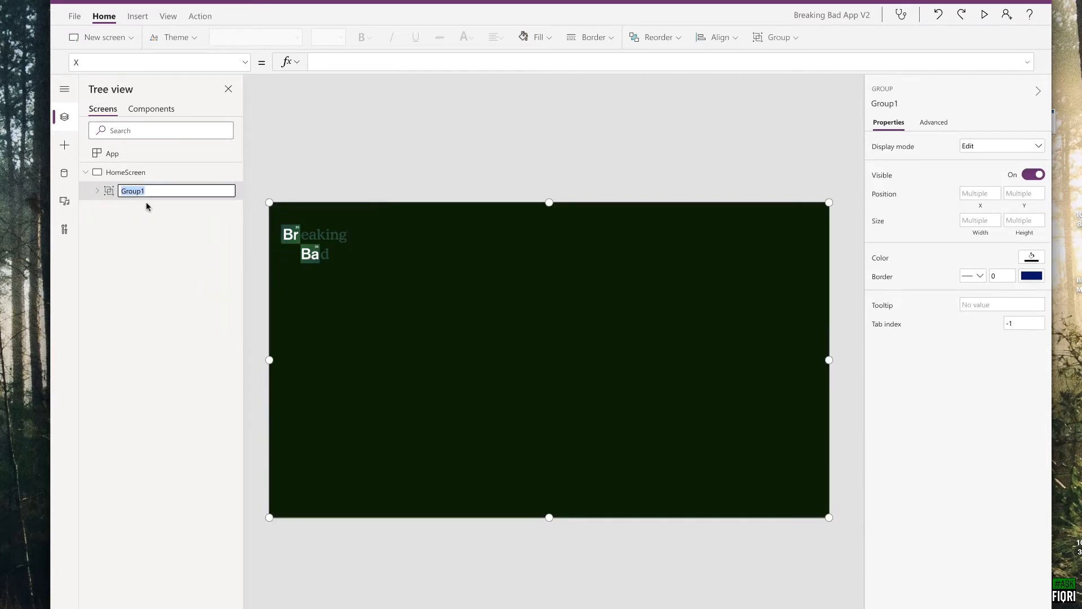
pyautogui.write('BGG')
pyautogui.press('Return')
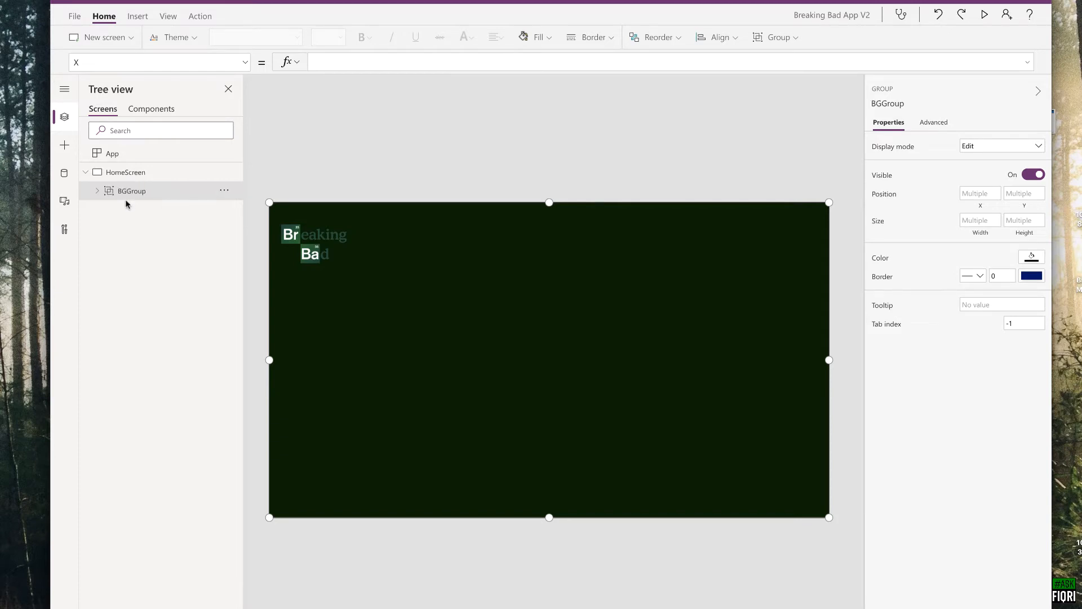
pyautogui.click(242, 201)
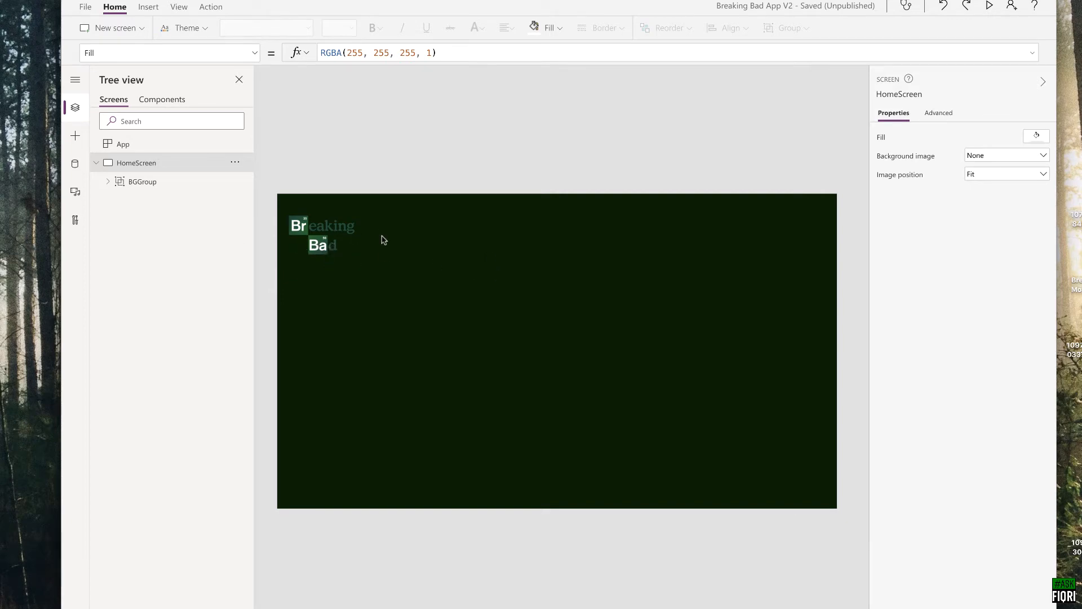
# Step: Search the data sources for "bre" and add the Breaking Bad API connection to the app
pyautogui.click(76, 167)
pyautogui.click(130, 133)
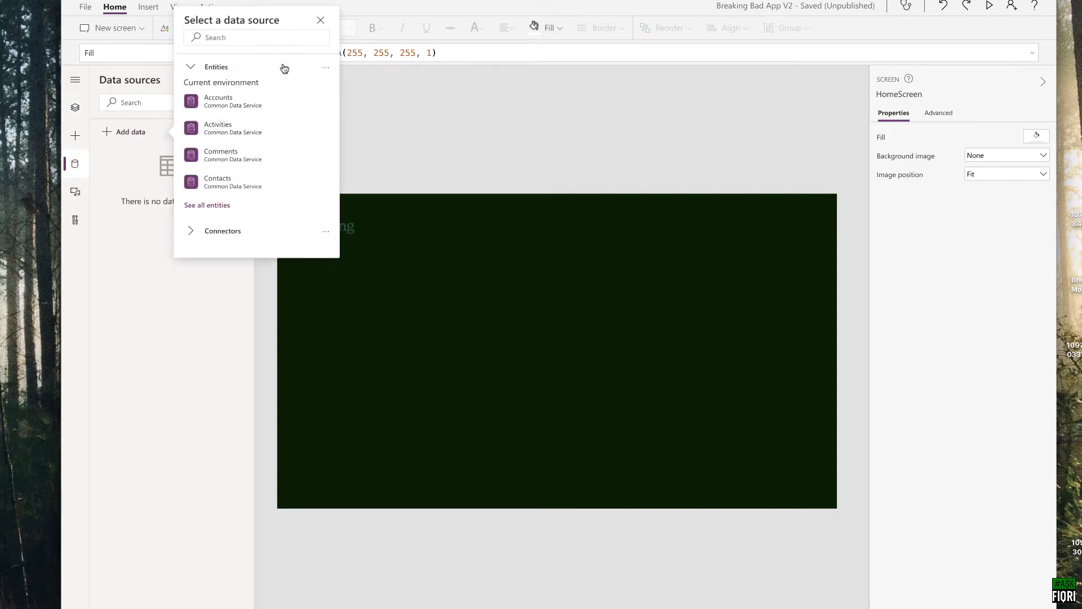
pyautogui.click(237, 37)
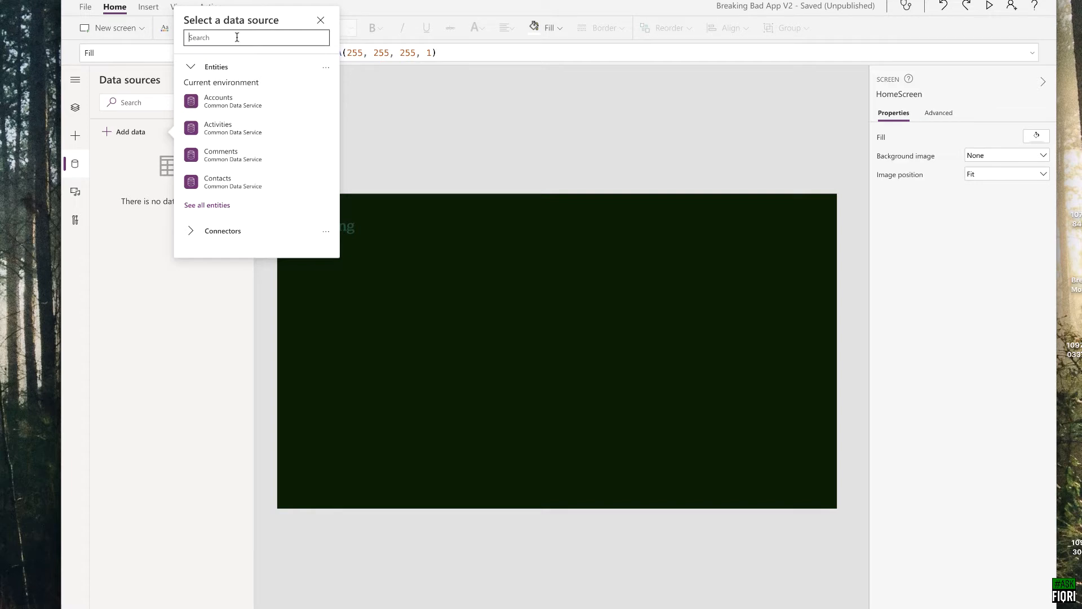
pyautogui.write('bre')
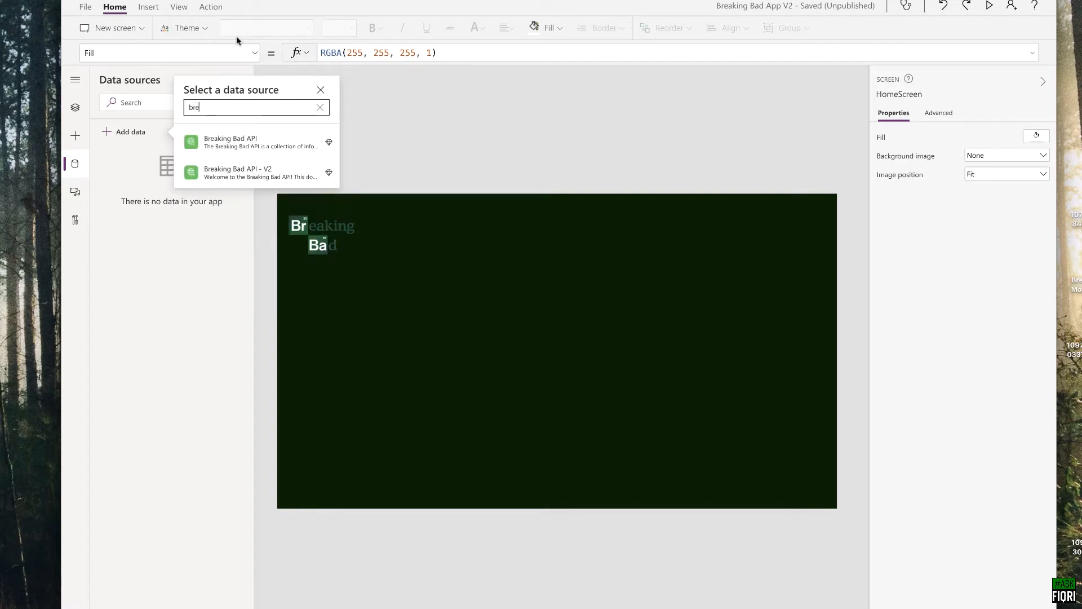
pyautogui.moveTo(249, 144)
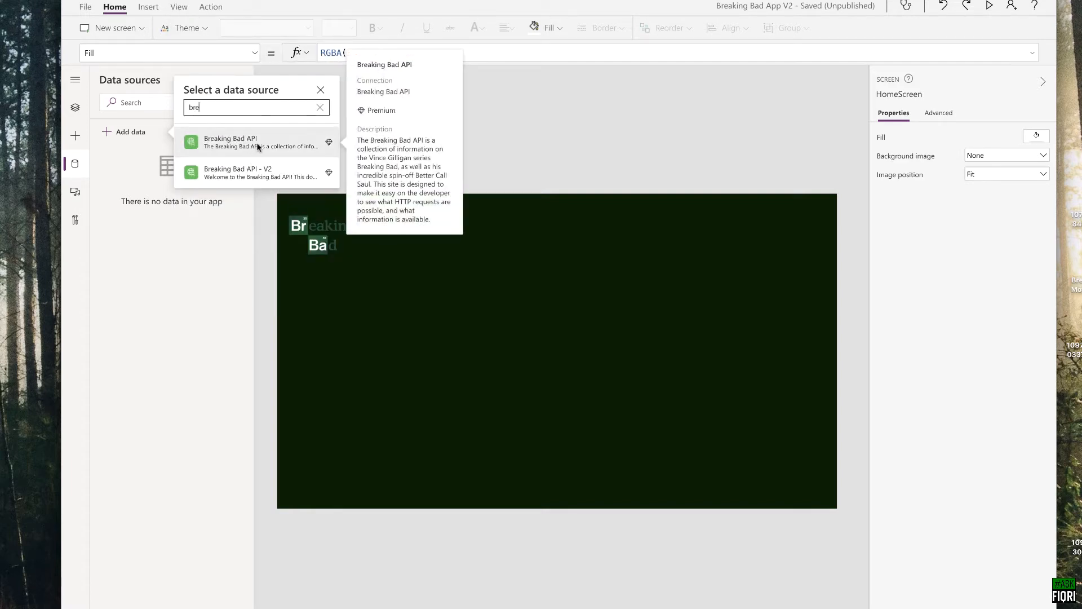
pyautogui.moveTo(259, 175)
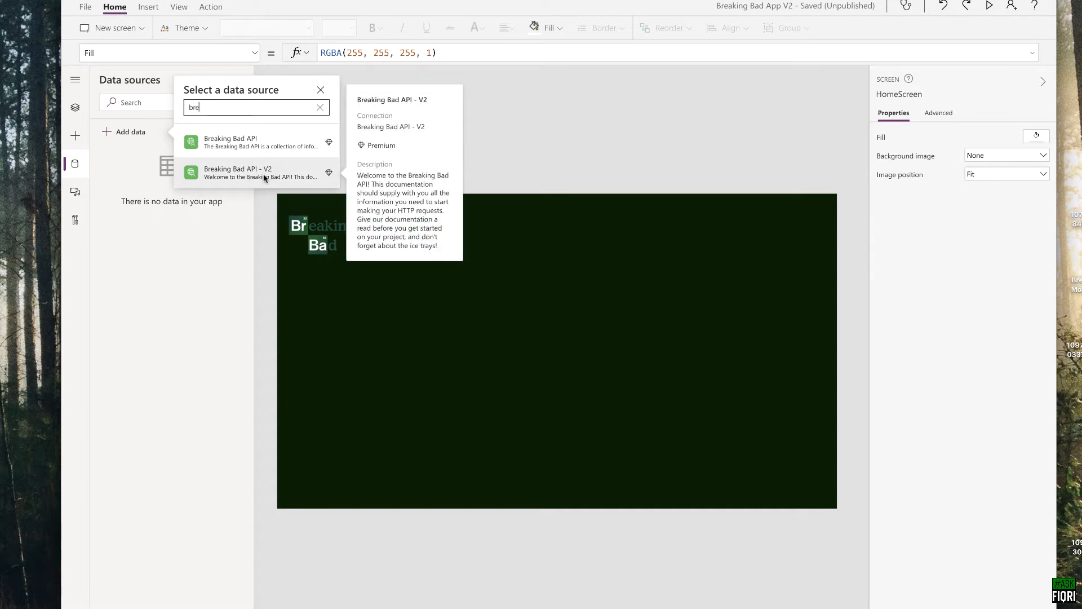
pyautogui.click(245, 142)
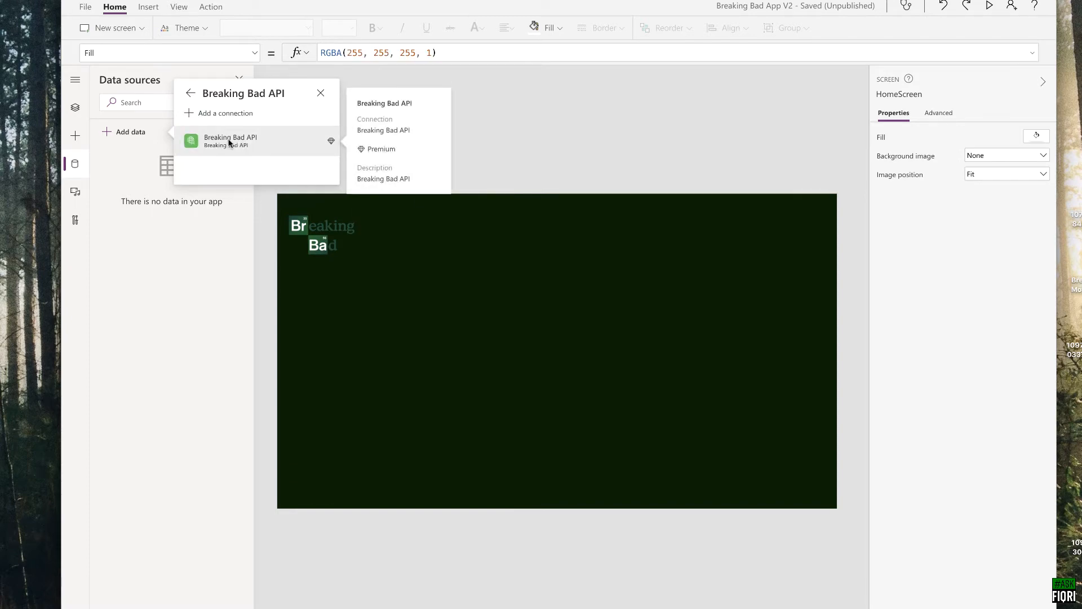
pyautogui.click(230, 142)
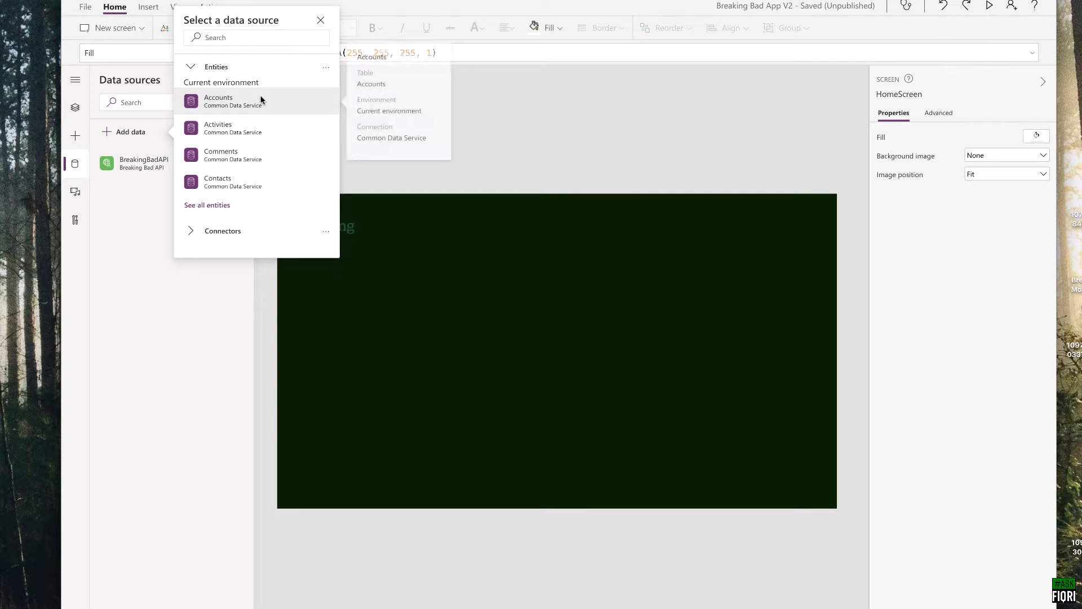
pyautogui.click(321, 20)
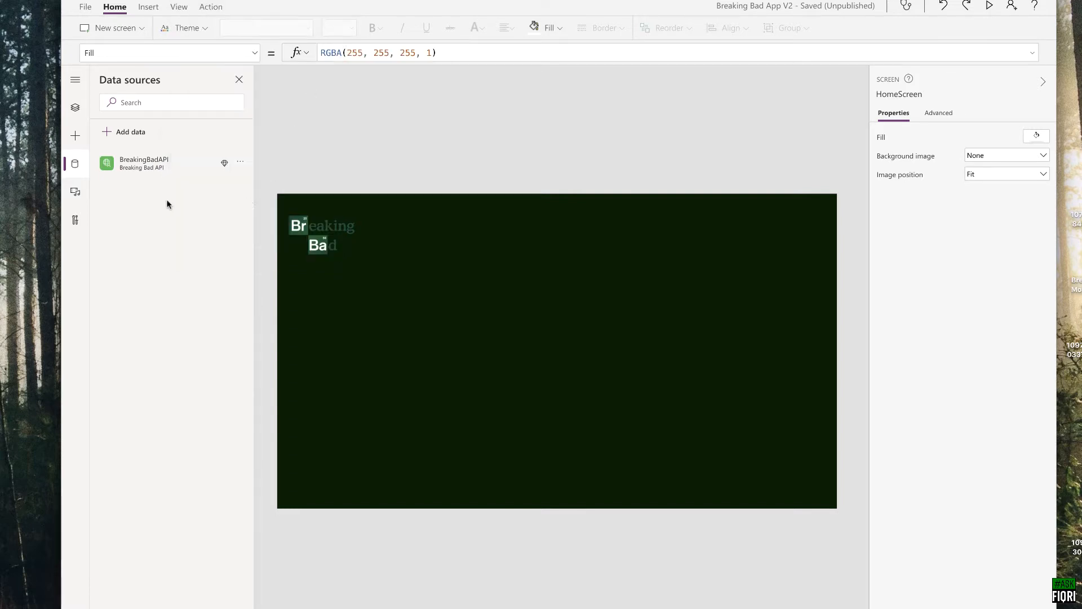
pyautogui.click(408, 232)
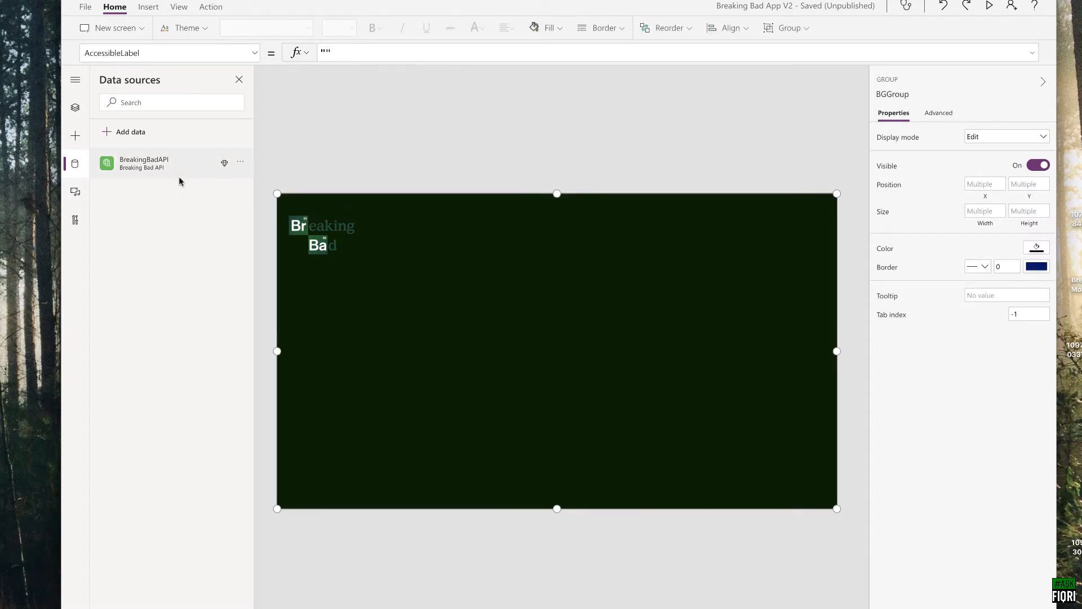
# Step: Switch to the Power Apps home page and open the definition of the Breaking Bad API custom connector
pyautogui.moveTo(152, 159)
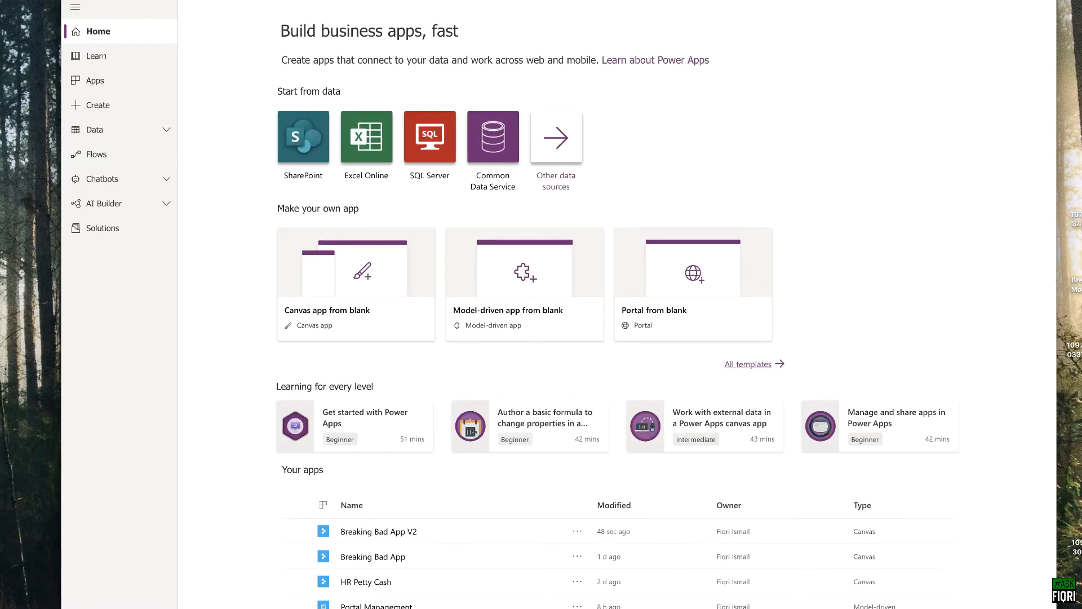
pyautogui.click(108, 135)
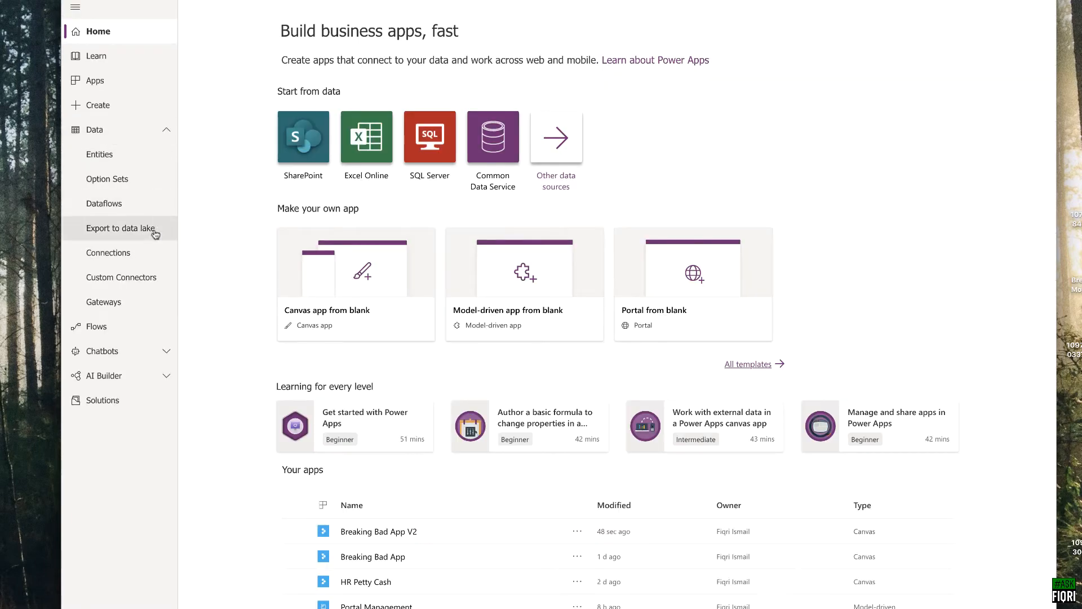
pyautogui.click(128, 282)
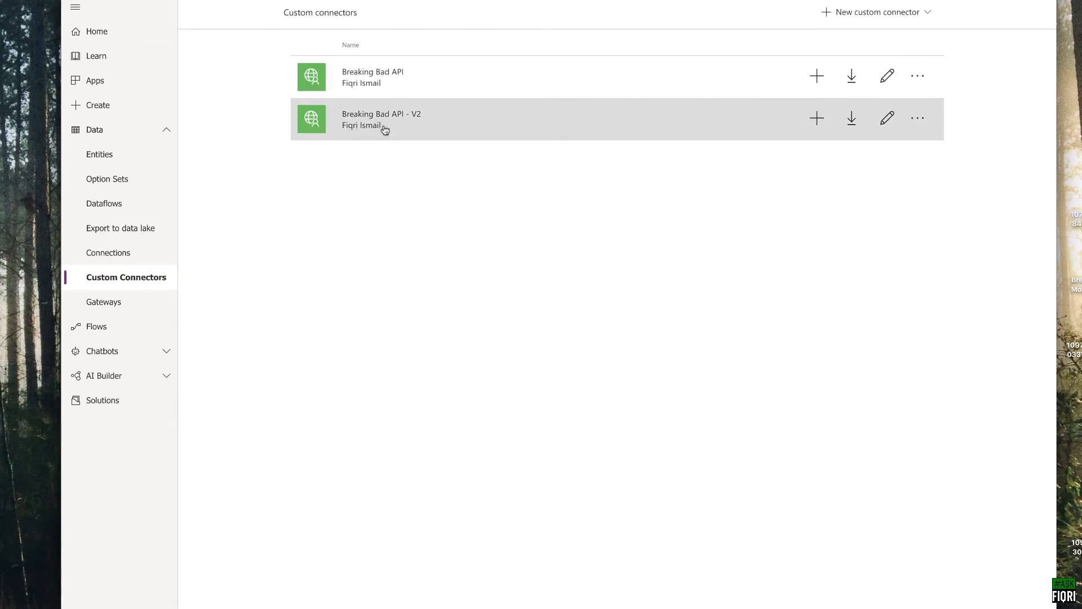
pyautogui.click(887, 75)
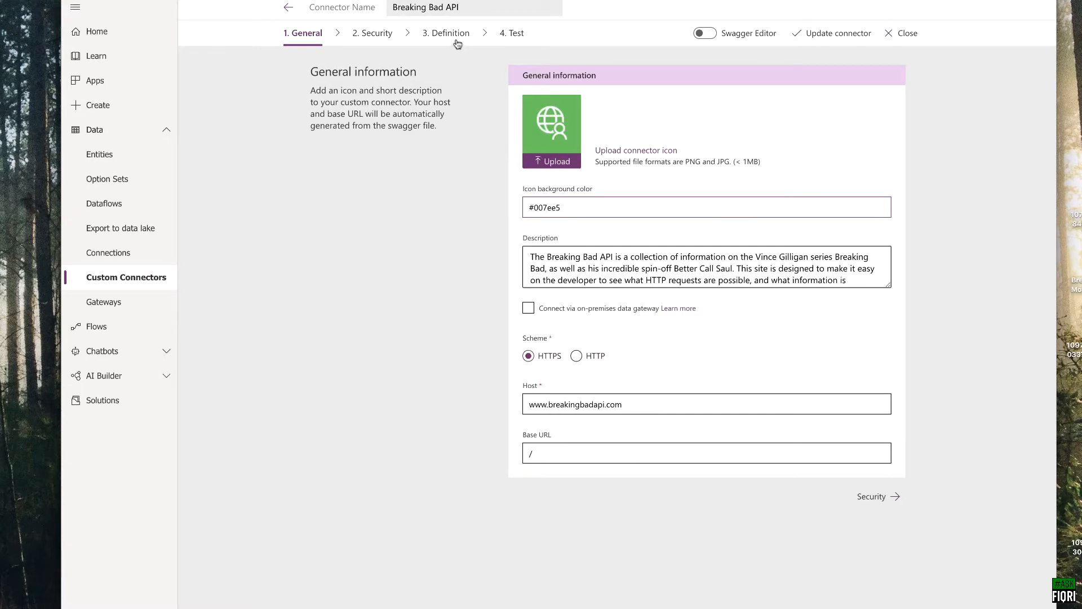
pyautogui.click(455, 35)
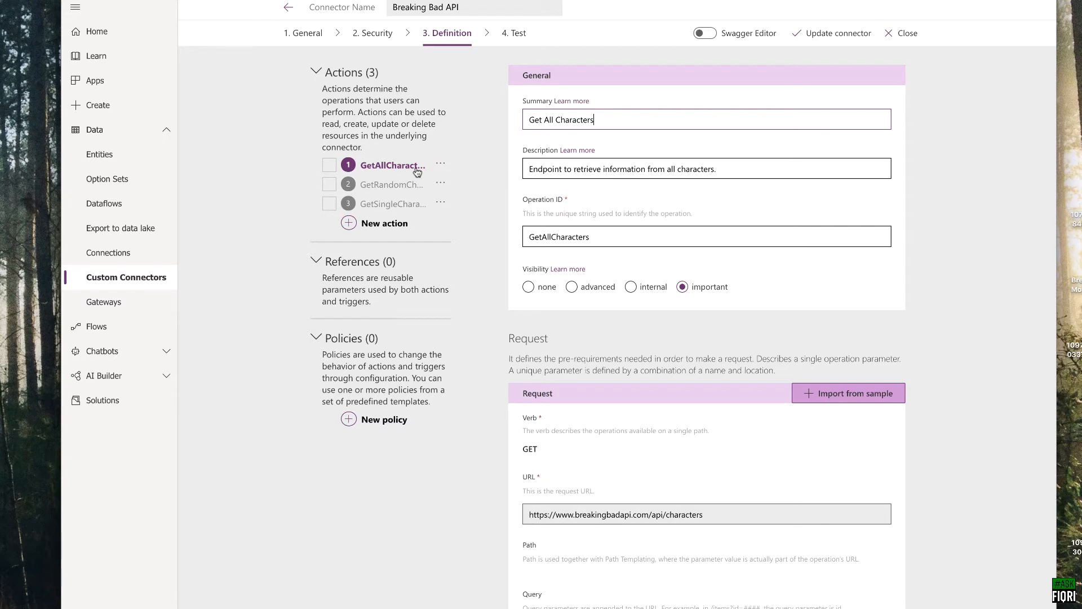
# Step: Examine the connector's random-character and single-character actions and the latter's default response, close the connector, and view the options for creating a new one
pyautogui.click(376, 186)
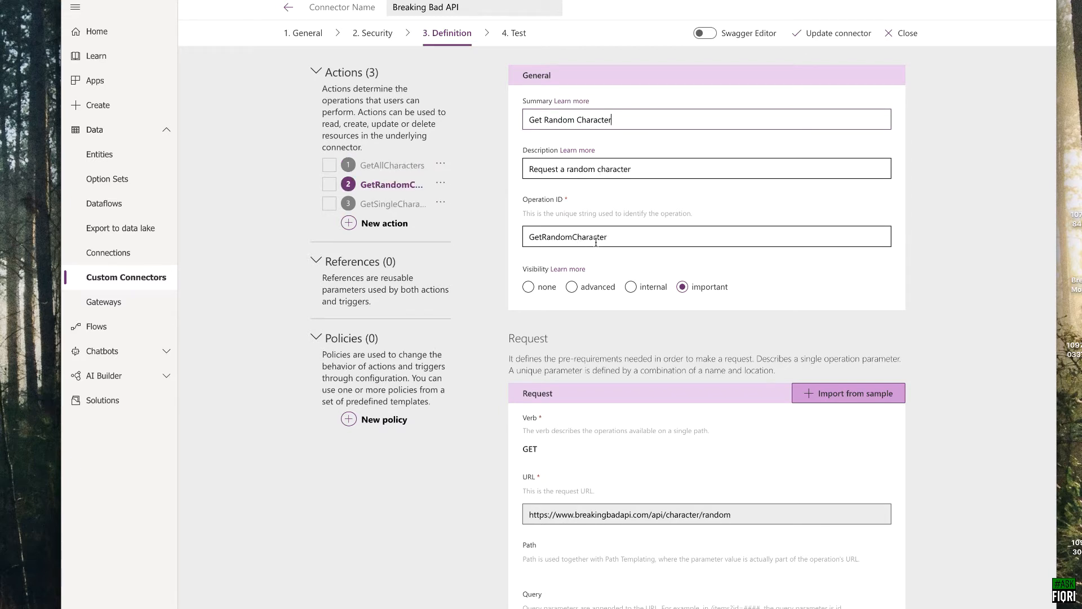
pyautogui.click(398, 204)
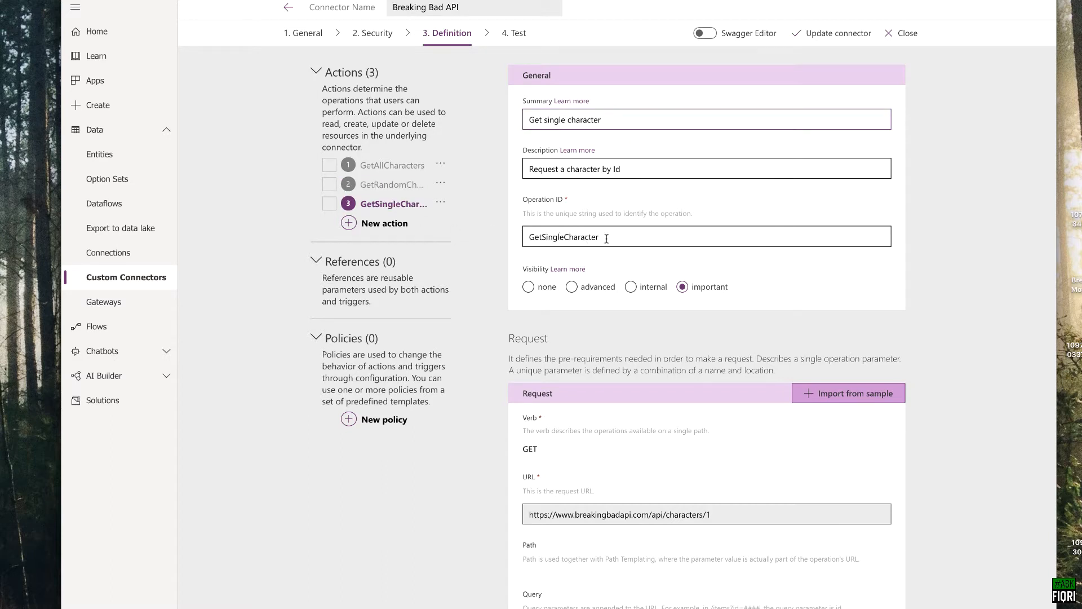
pyautogui.scroll(-4, 593, 231)
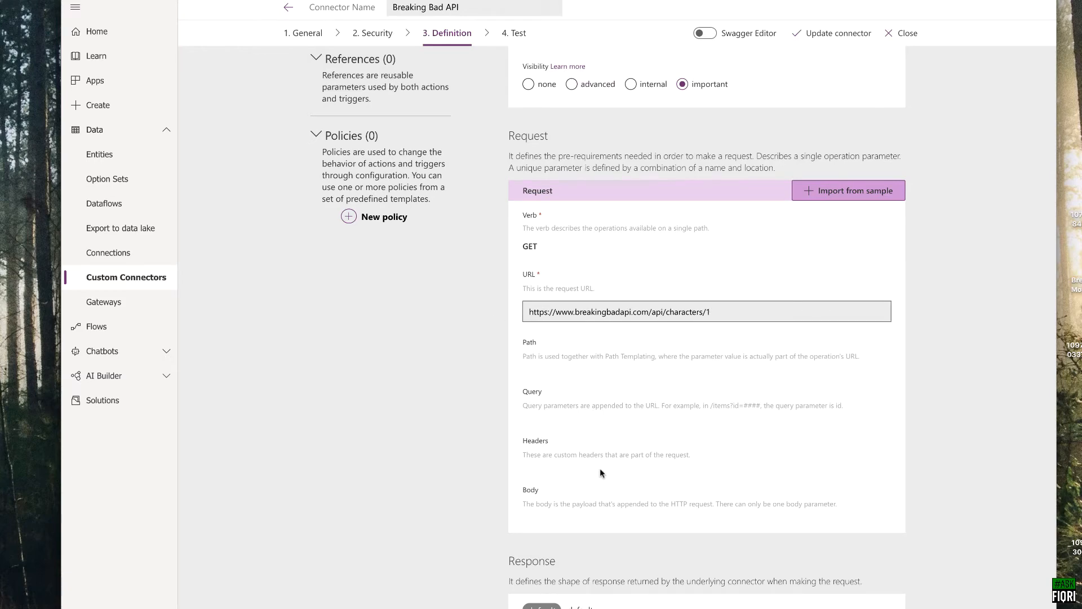
pyautogui.scroll(4, 601, 469)
pyautogui.scroll(-7, 607, 464)
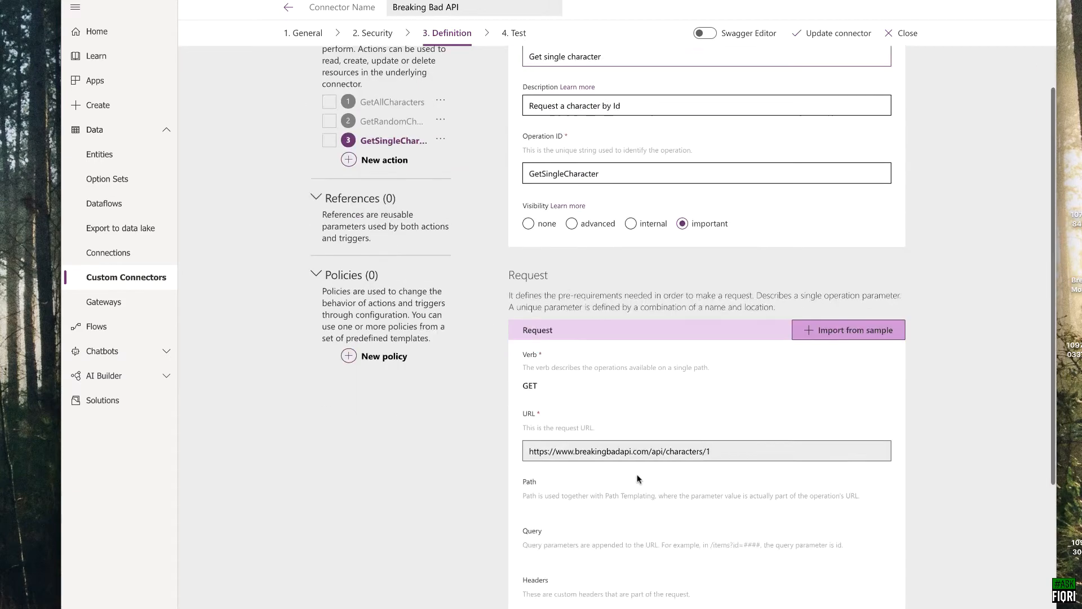
pyautogui.click(579, 468)
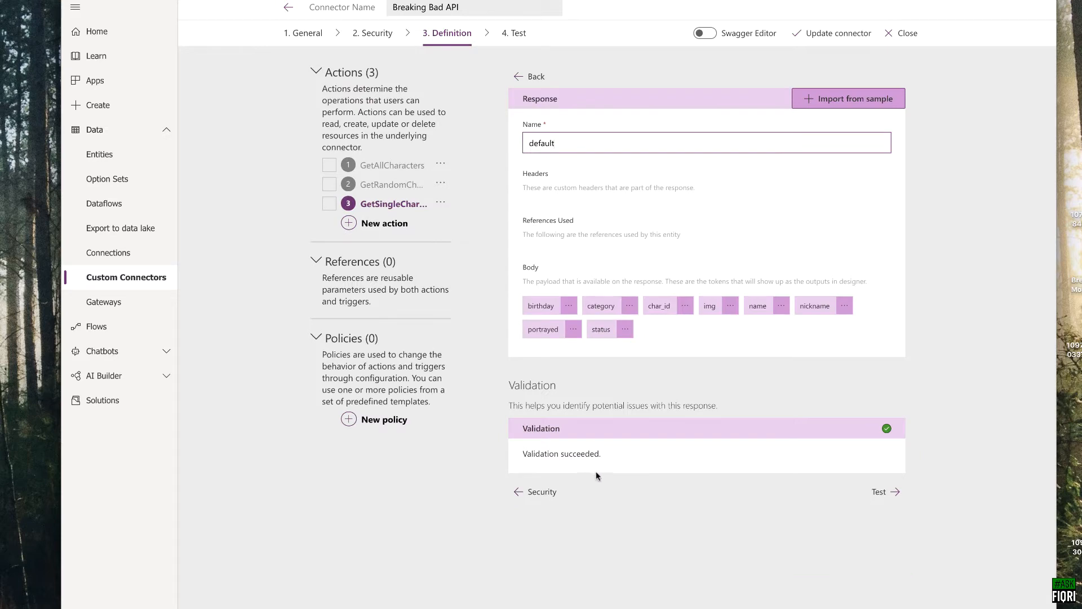
pyautogui.click(523, 78)
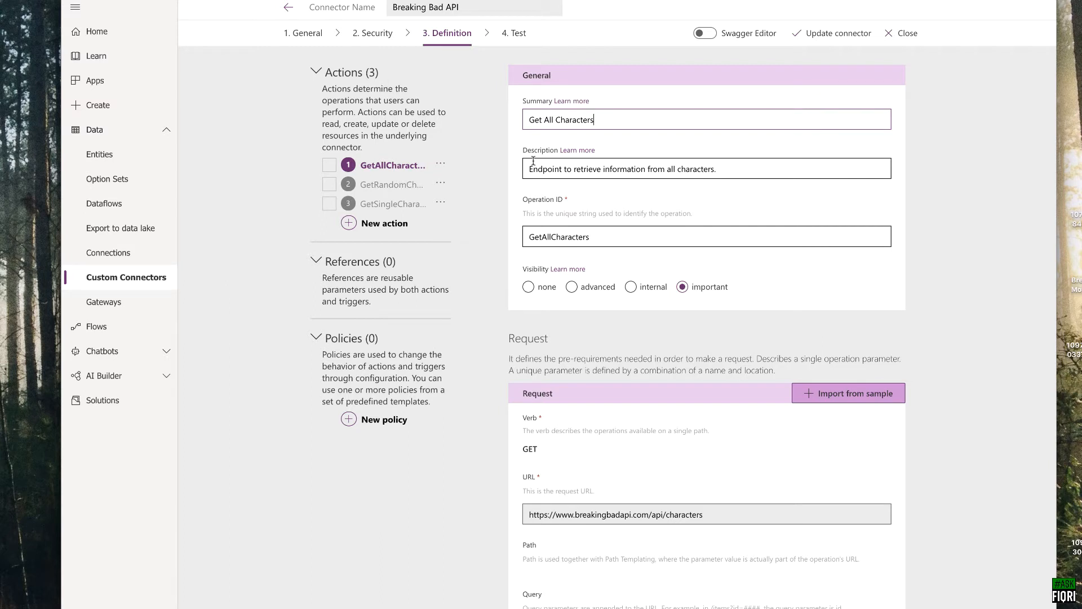
pyautogui.click(905, 33)
pyautogui.click(881, 13)
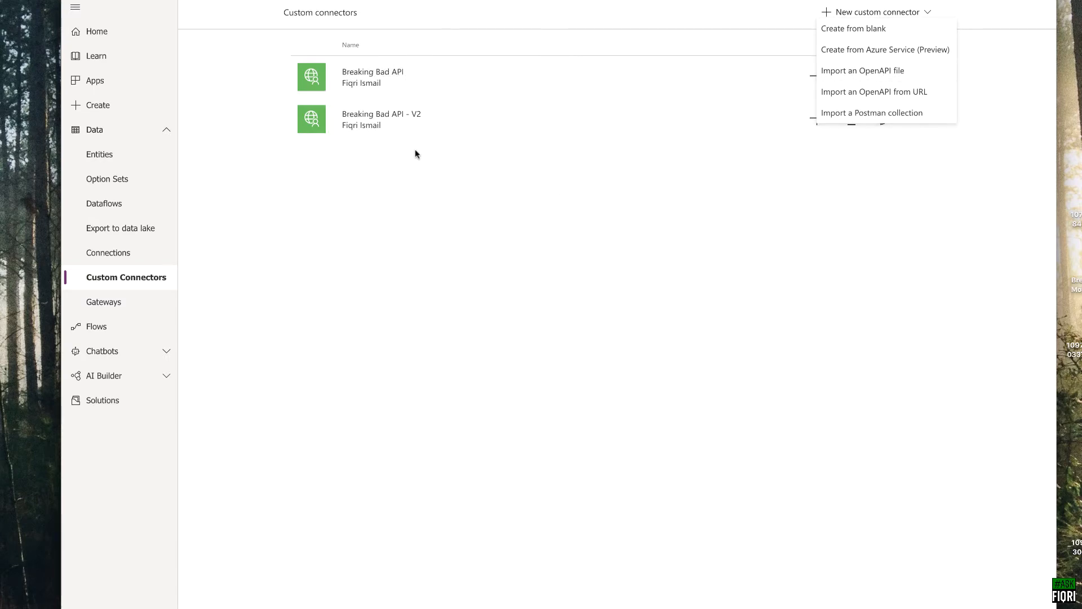
pyautogui.click(436, 246)
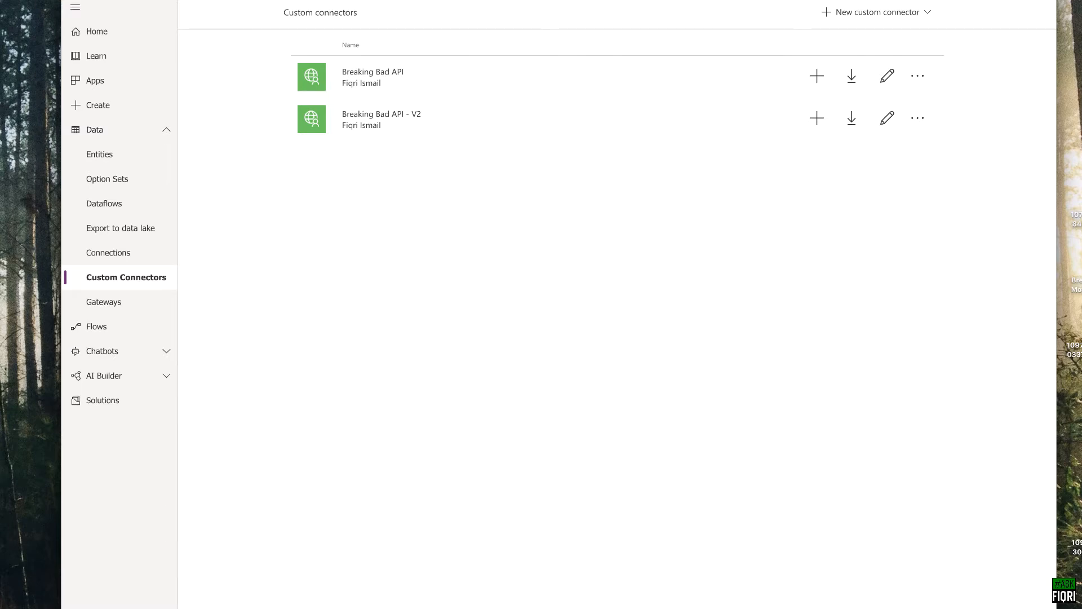
# Step: Open the Breaking Bad API website in an InPrivate browser window and look up the random character endpoint in its documentation
pyautogui.hotkey('ctrl', 'shift', 'n')
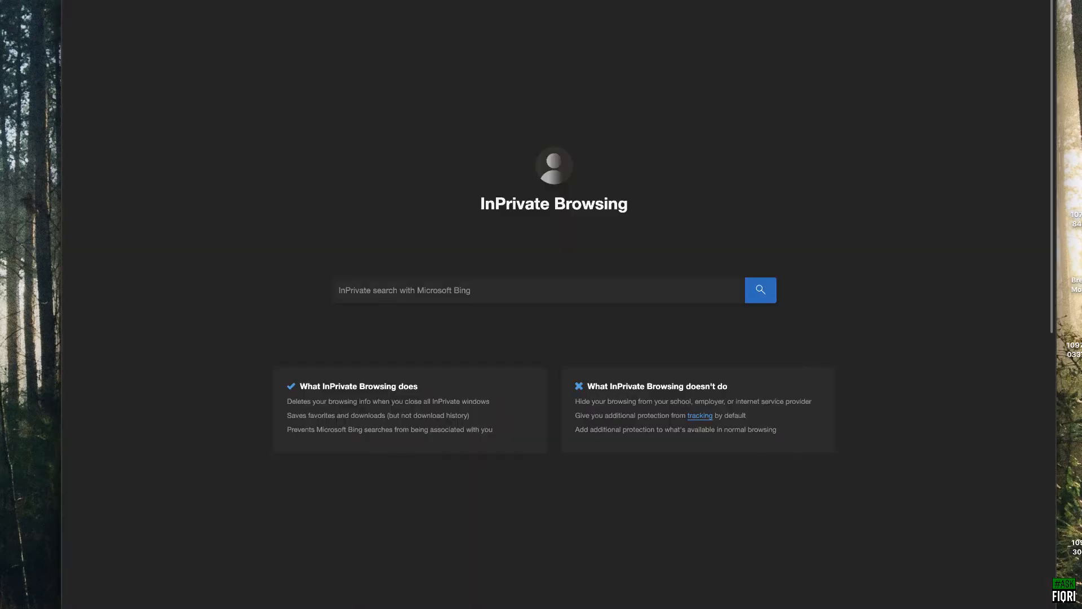
pyautogui.write('brea')
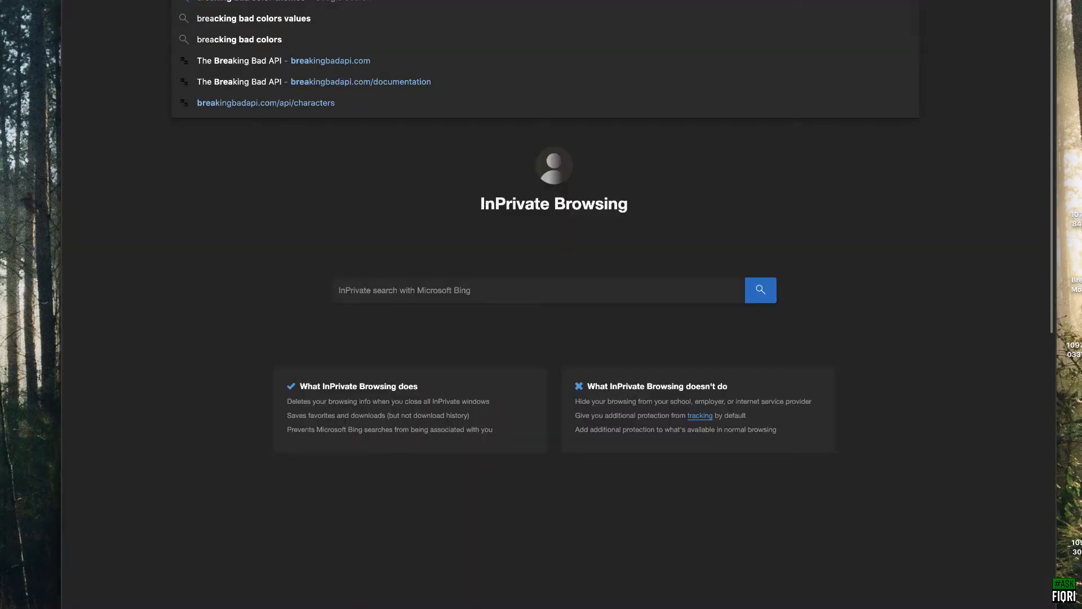
pyautogui.press('Return')
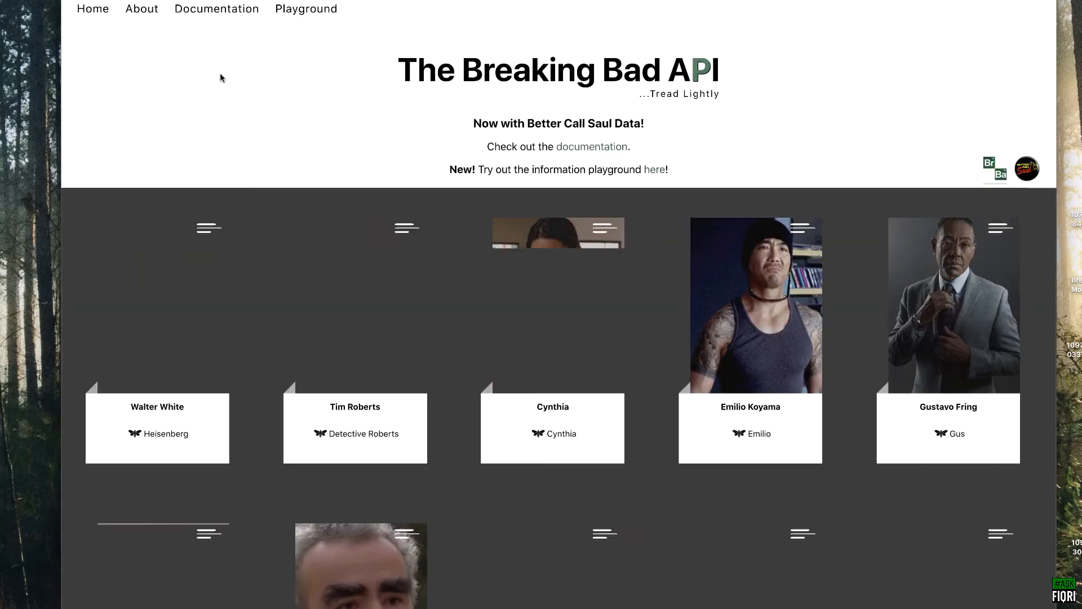
pyautogui.click(220, 9)
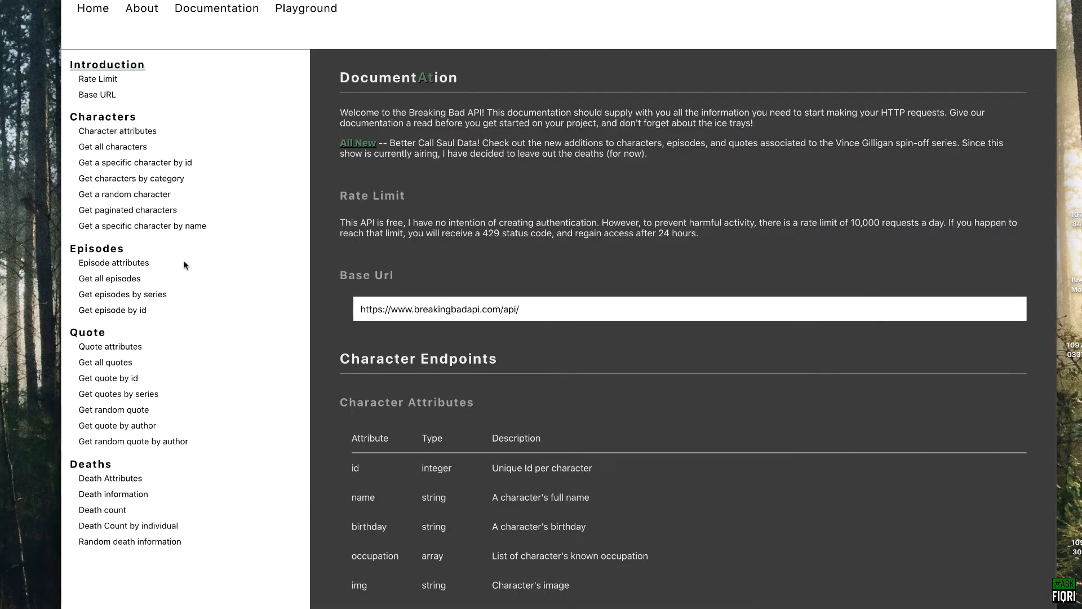
pyautogui.click(125, 194)
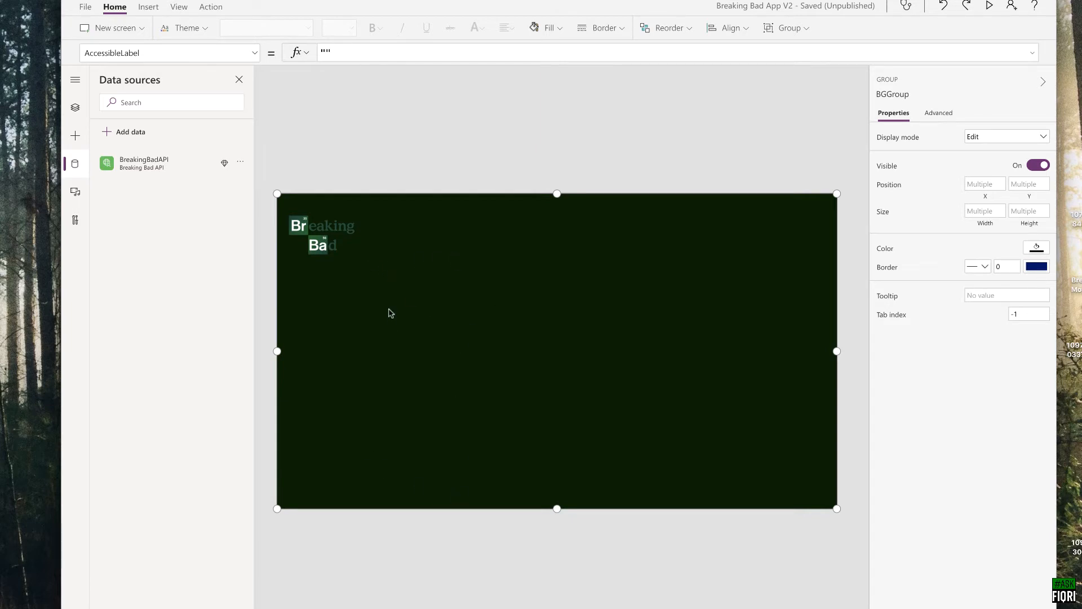
# Step: Back in the app editor, insert an Image control just below and beside the HomeScreen logo, at about X 172, Y 124
pyautogui.click(77, 137)
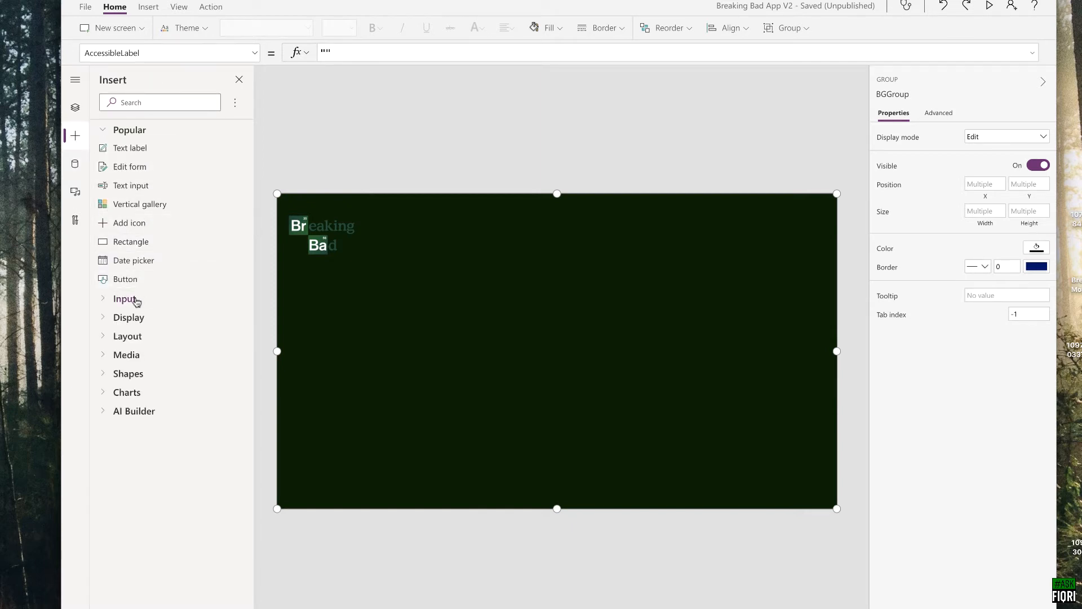
pyautogui.click(137, 356)
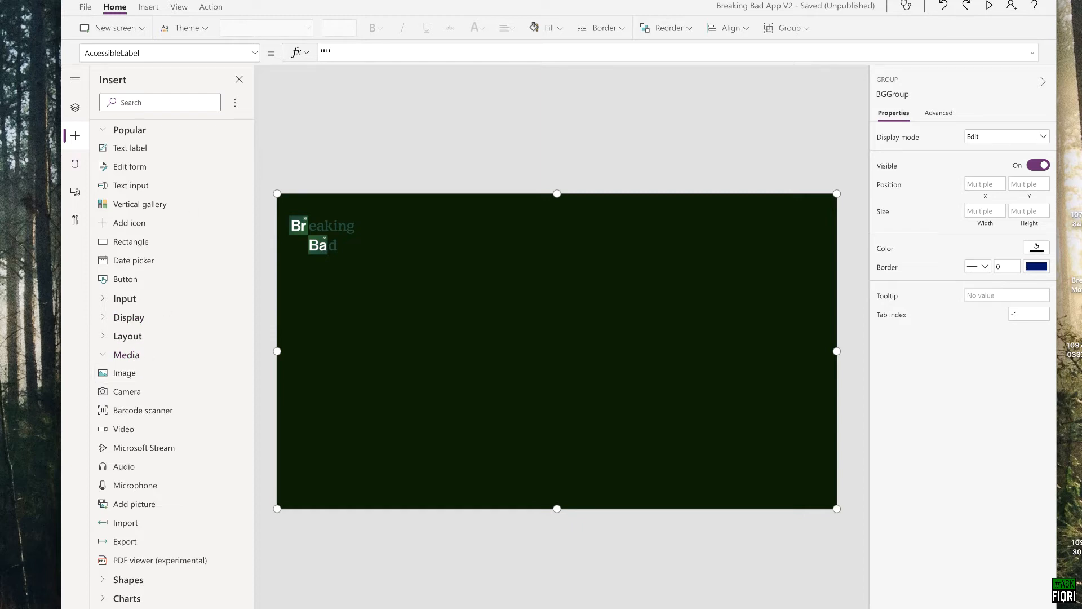
pyautogui.click(148, 8)
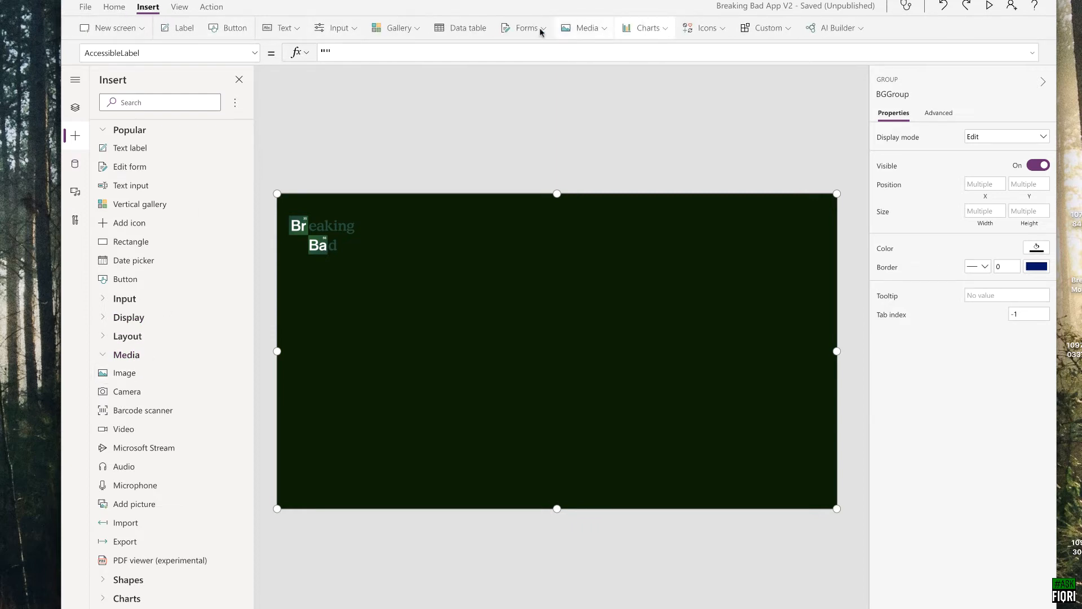
pyautogui.click(591, 31)
pyautogui.click(595, 48)
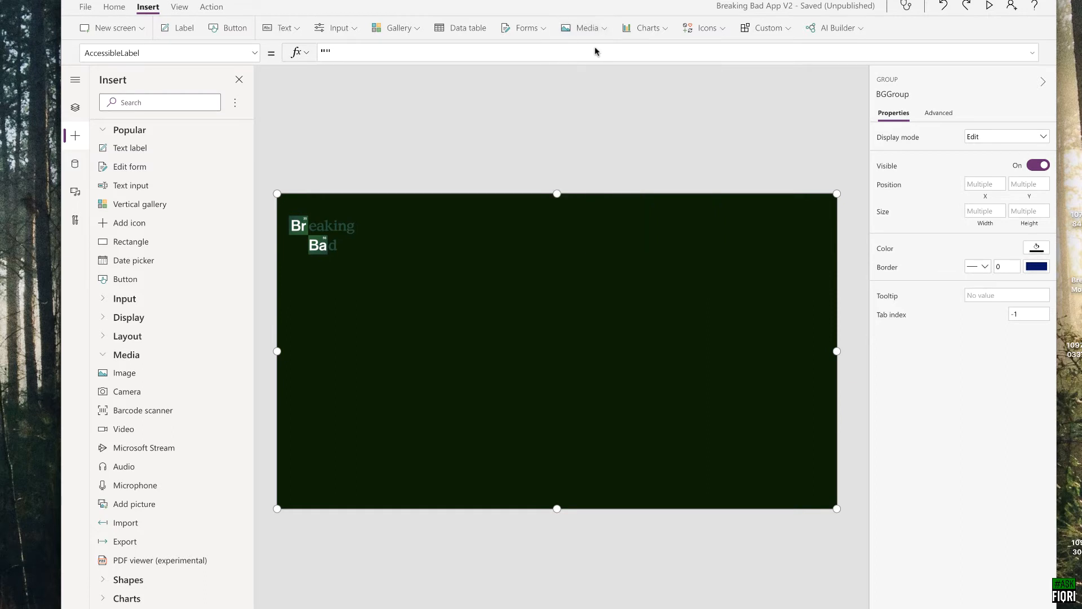
pyautogui.moveTo(315, 231); pyautogui.dragTo(369, 263)
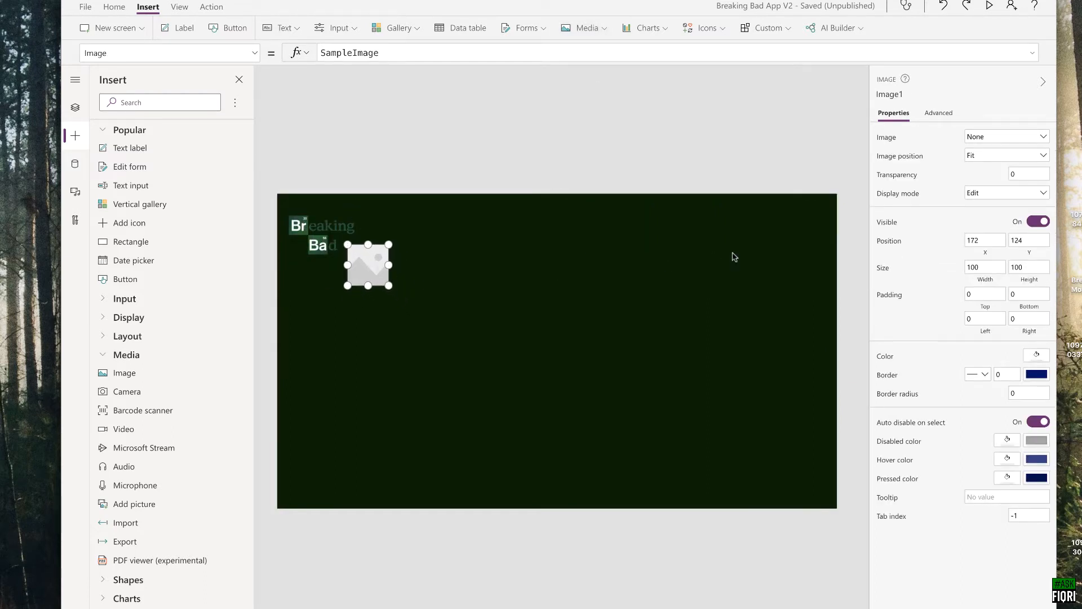
# Step: Rename the new image control as CharacterImage and enlarge it to about 360 wide and 572 high
pyautogui.click(890, 93)
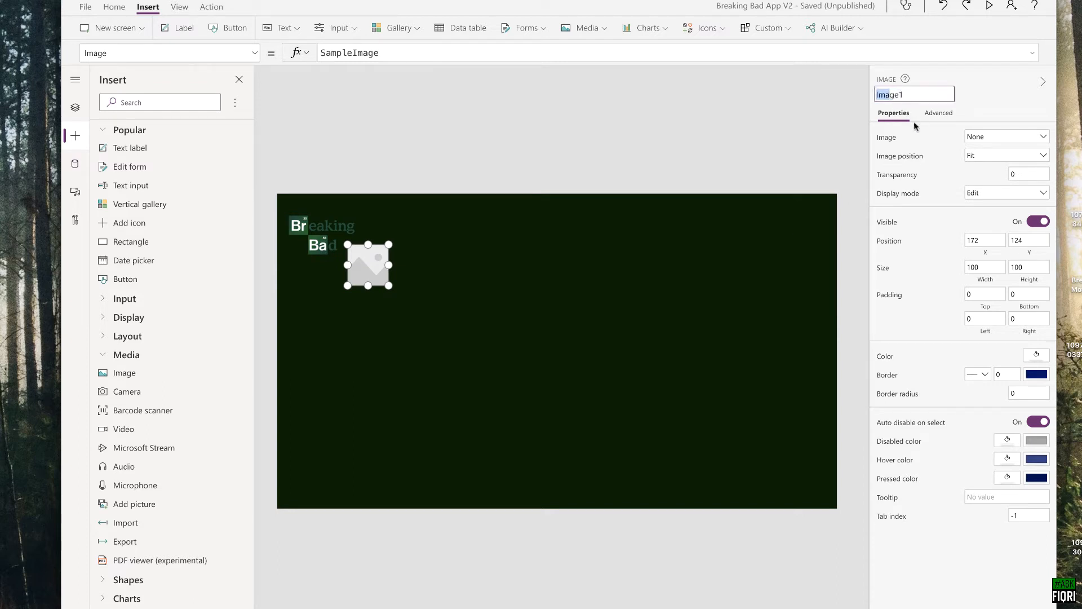
pyautogui.doubleClick(912, 100)
pyautogui.write('Character')
pyautogui.press('Return')
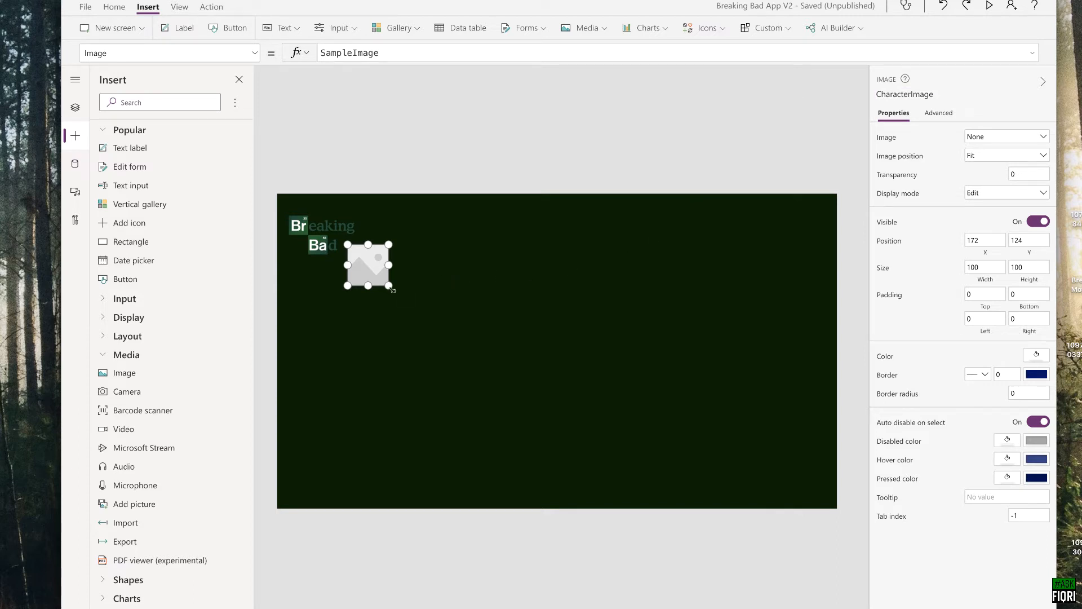
pyautogui.moveTo(389, 286); pyautogui.dragTo(496, 479)
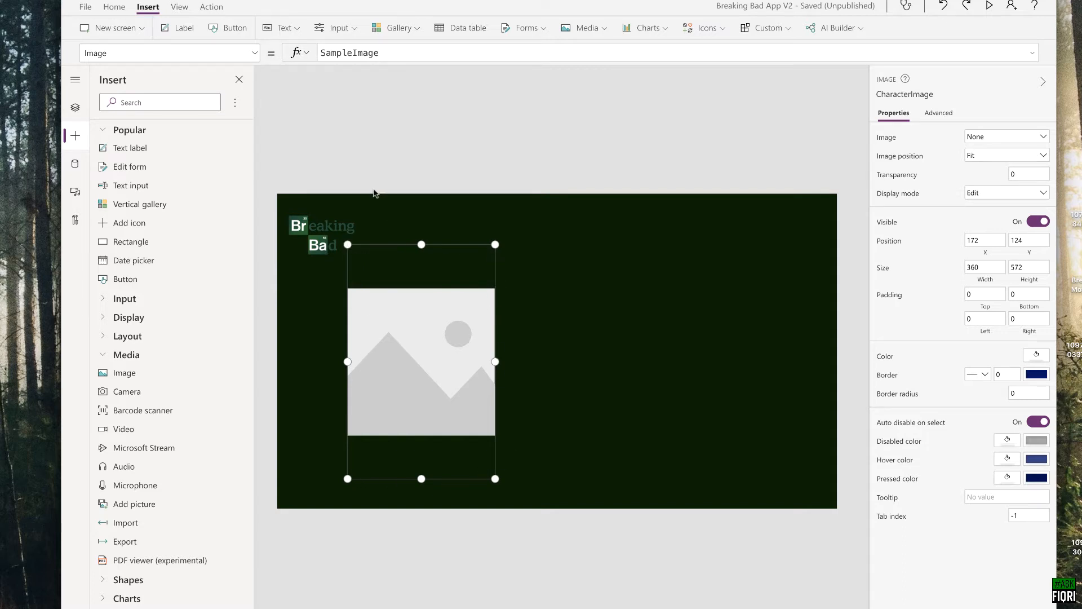
# Step: Bring up the App object's OnStart property and collapse the HomeScreen branch in the tree view
pyautogui.click(74, 109)
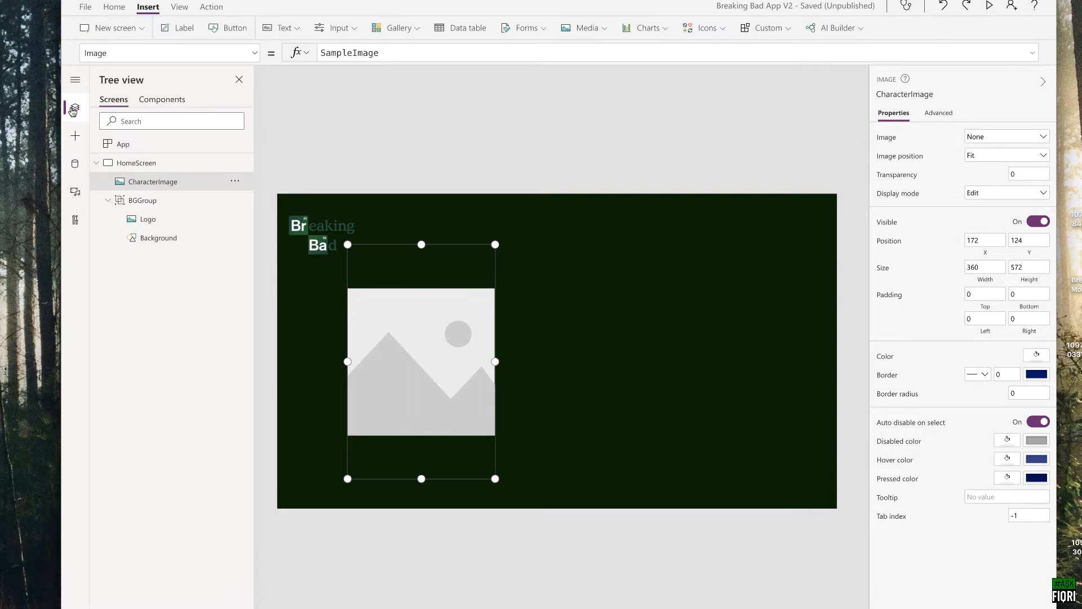
pyautogui.click(125, 145)
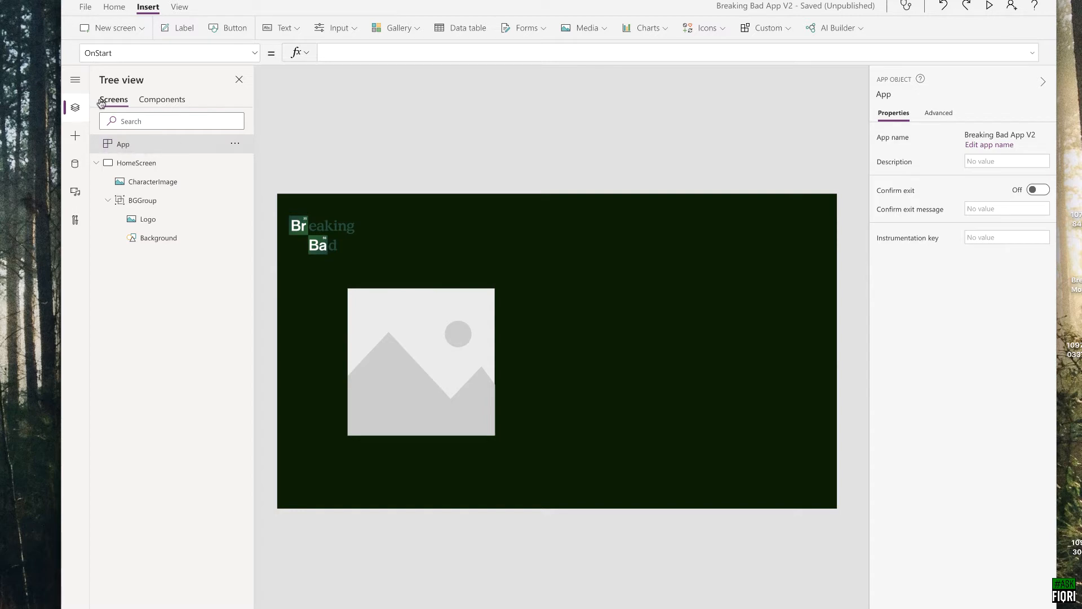
pyautogui.click(254, 53)
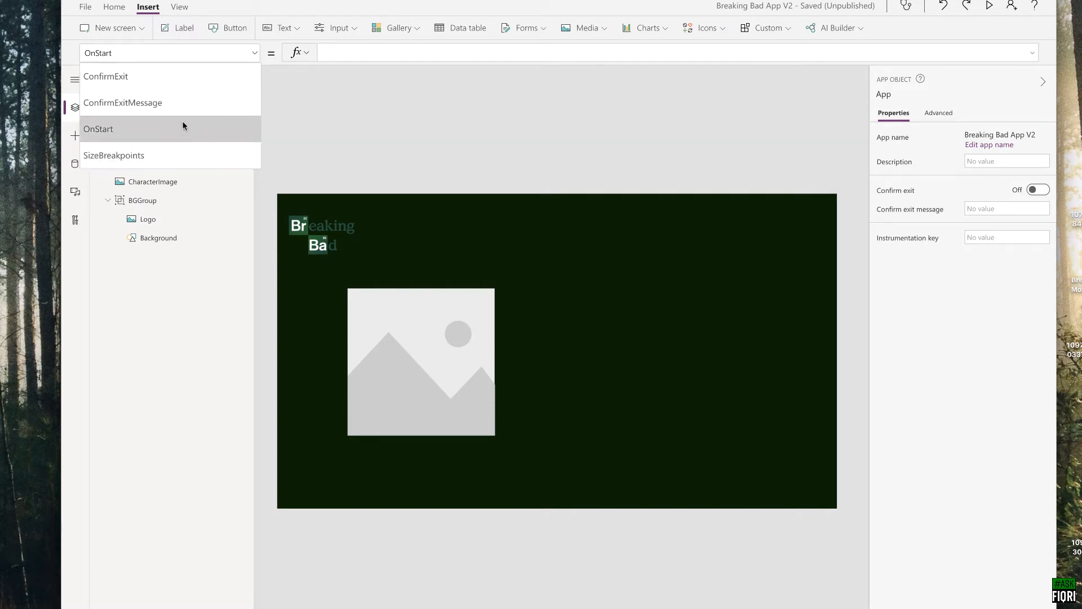
pyautogui.click(115, 121)
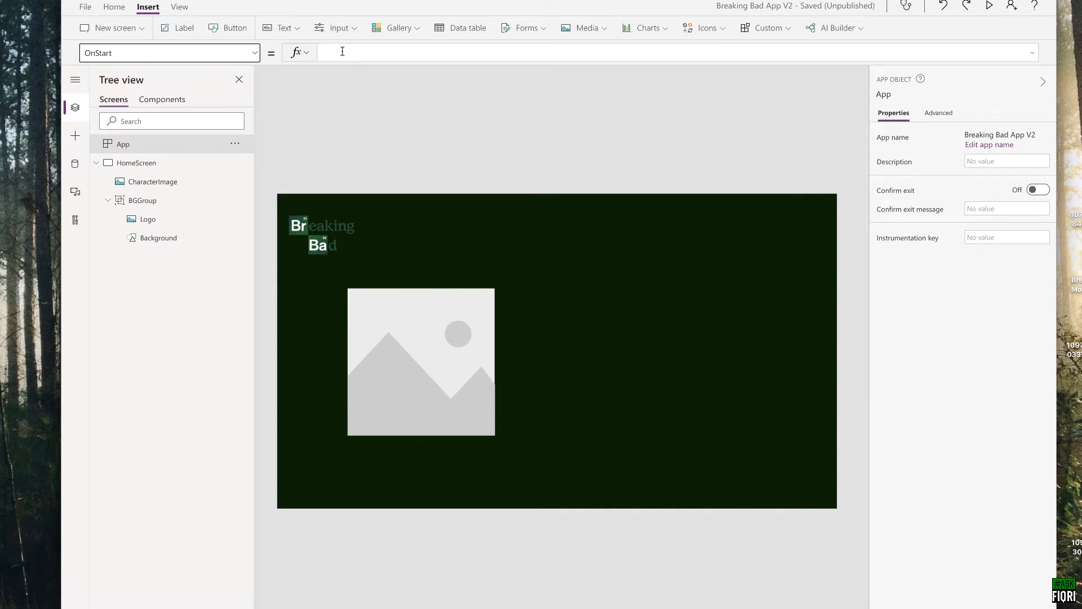
pyautogui.click(96, 163)
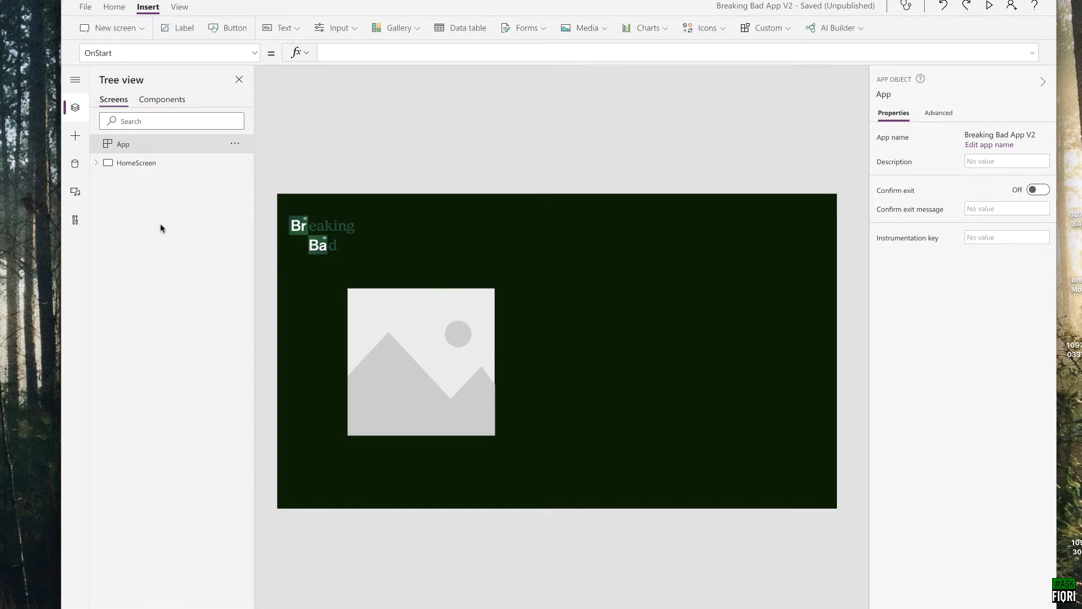
pyautogui.click(98, 164)
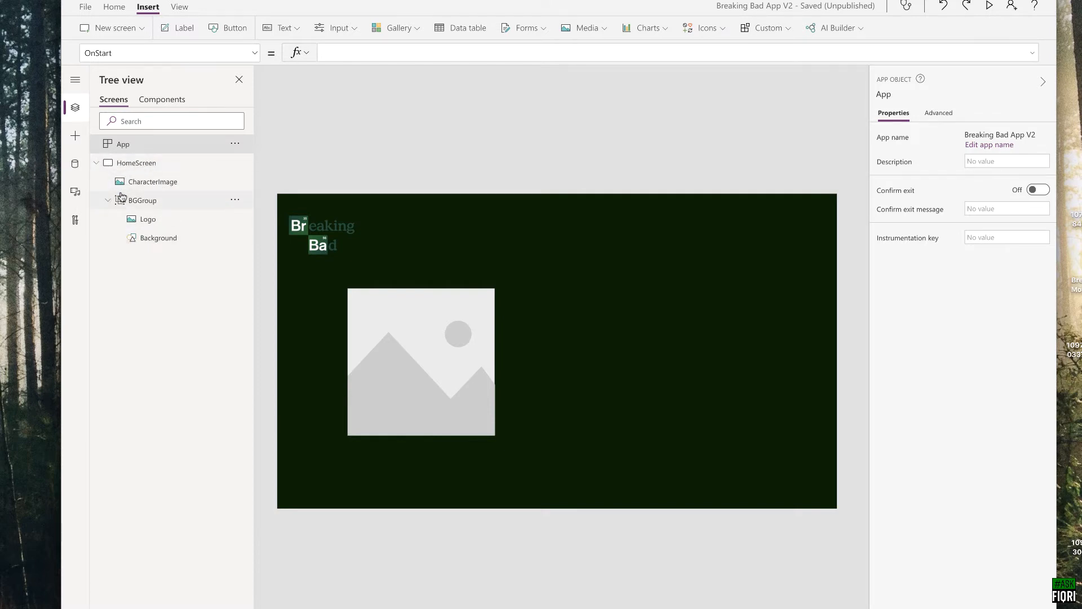
pyautogui.click(96, 163)
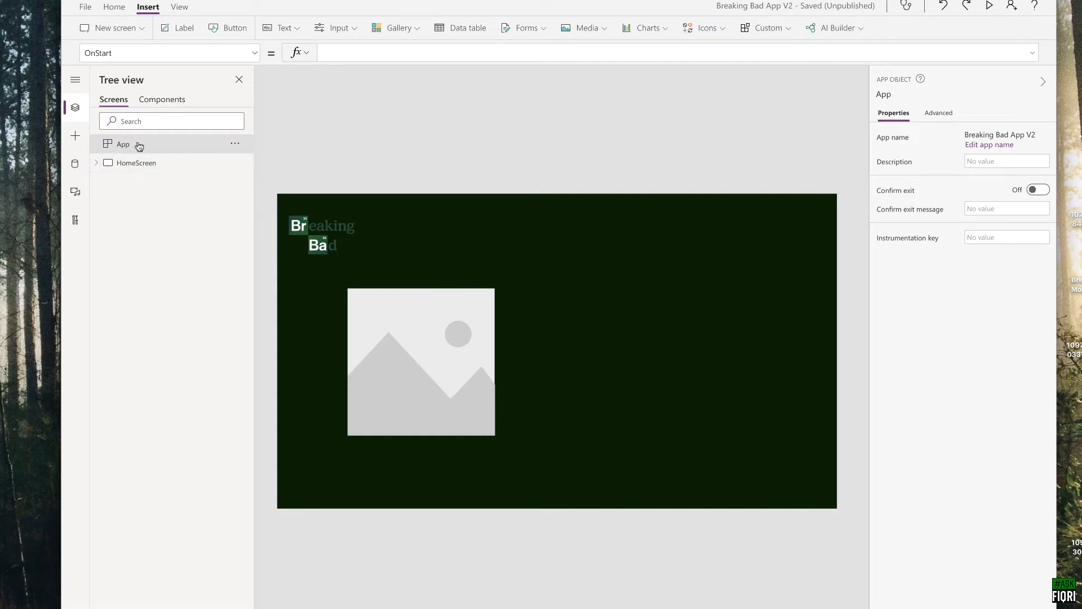
# Step: Set the App's OnStart formula to Set(RandomCharacter, BreakingBadAPI.GetRandomCharacter())
pyautogui.click(363, 52)
pyautogui.write('Set (')
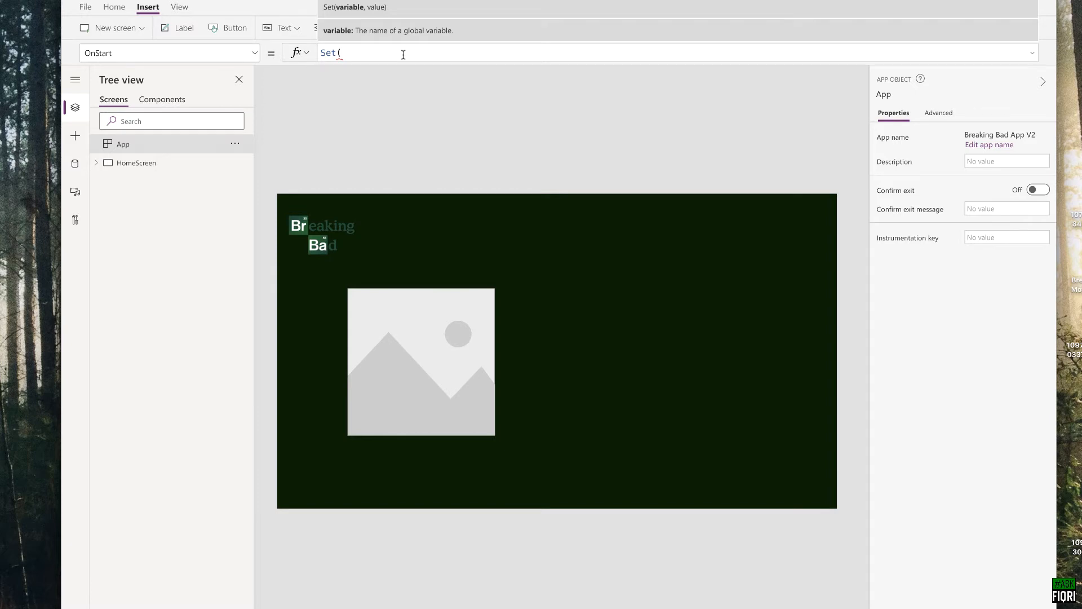
pyautogui.write('Random')
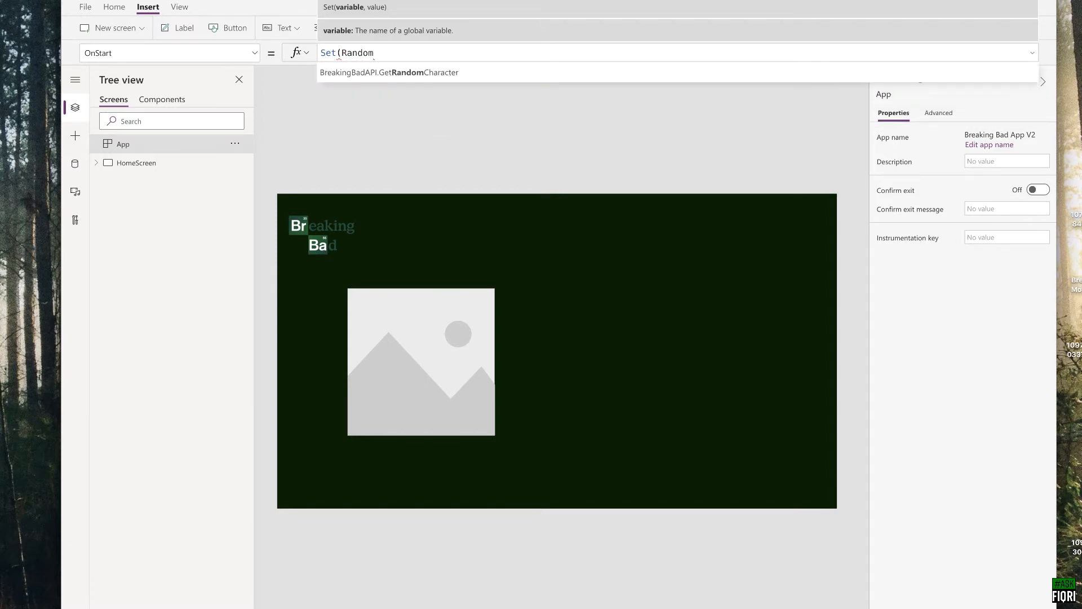
pyautogui.write('C')
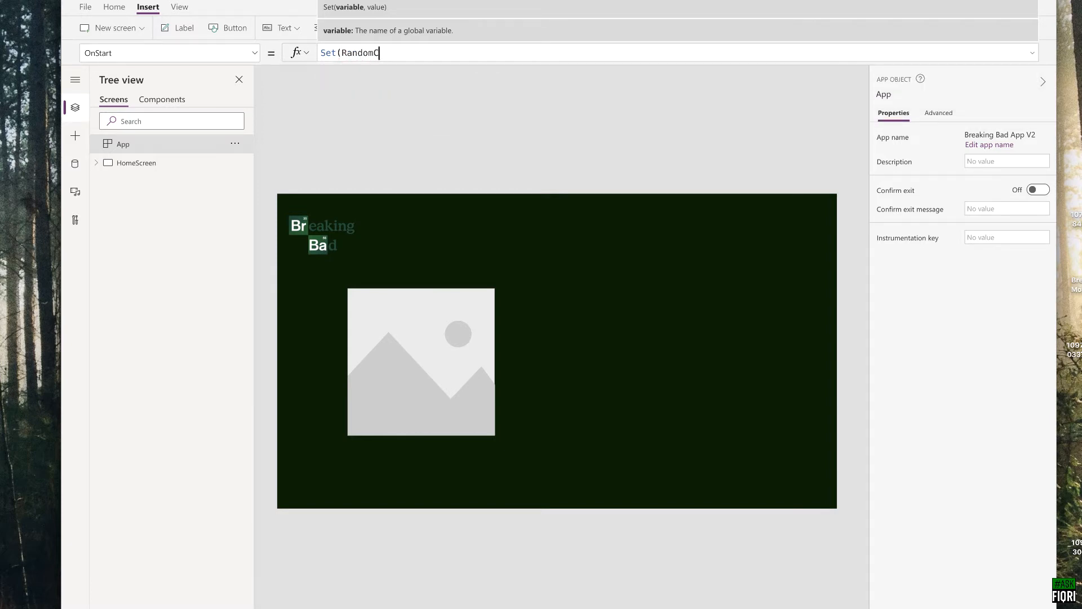
pyautogui.write('haracter')
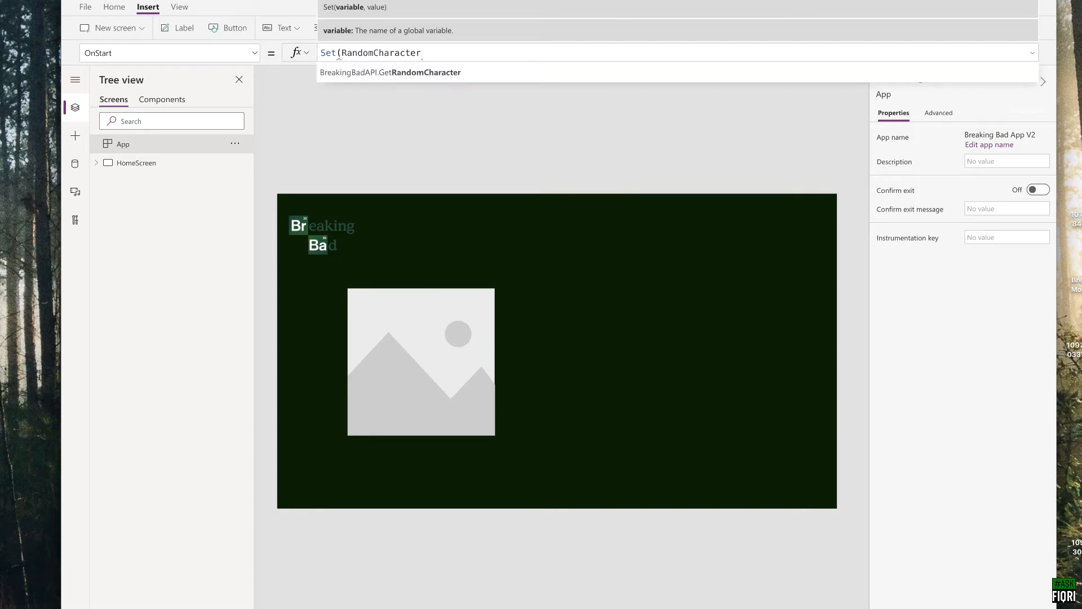
pyautogui.write(',')
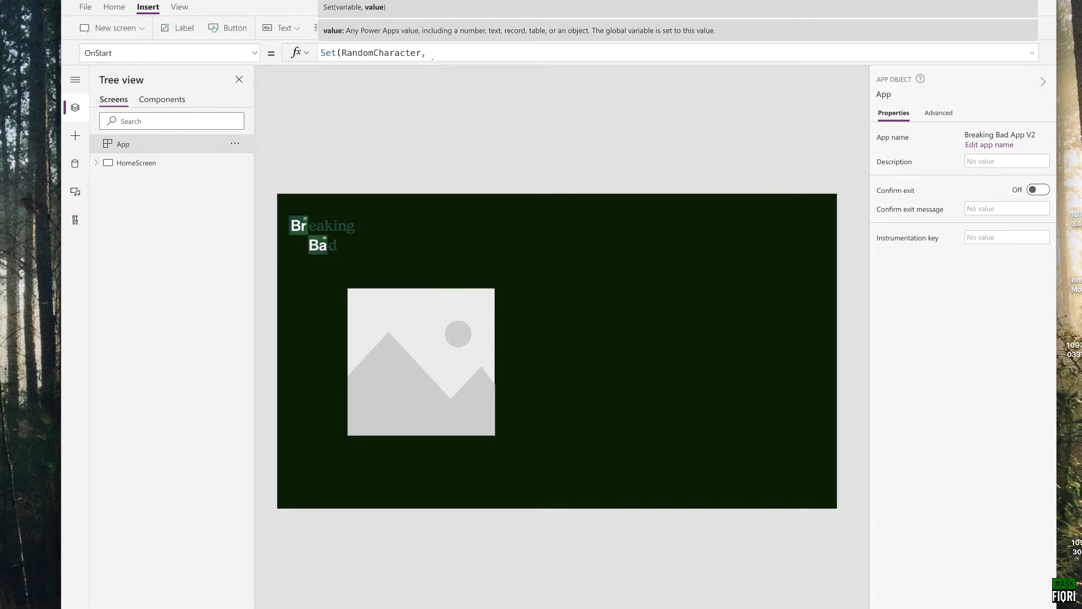
pyautogui.write('Brea')
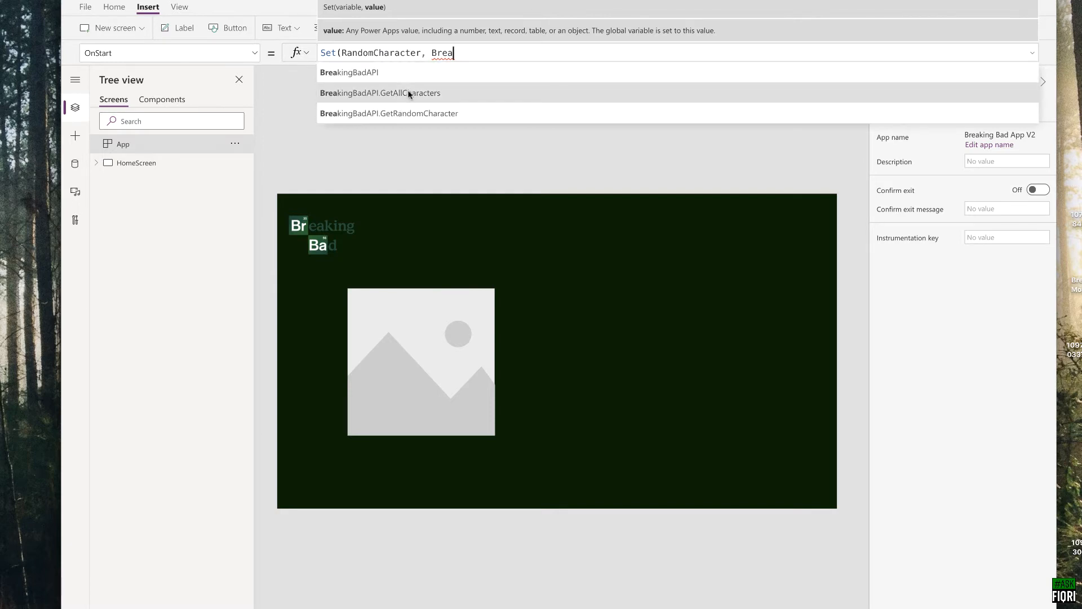
pyautogui.click(431, 113)
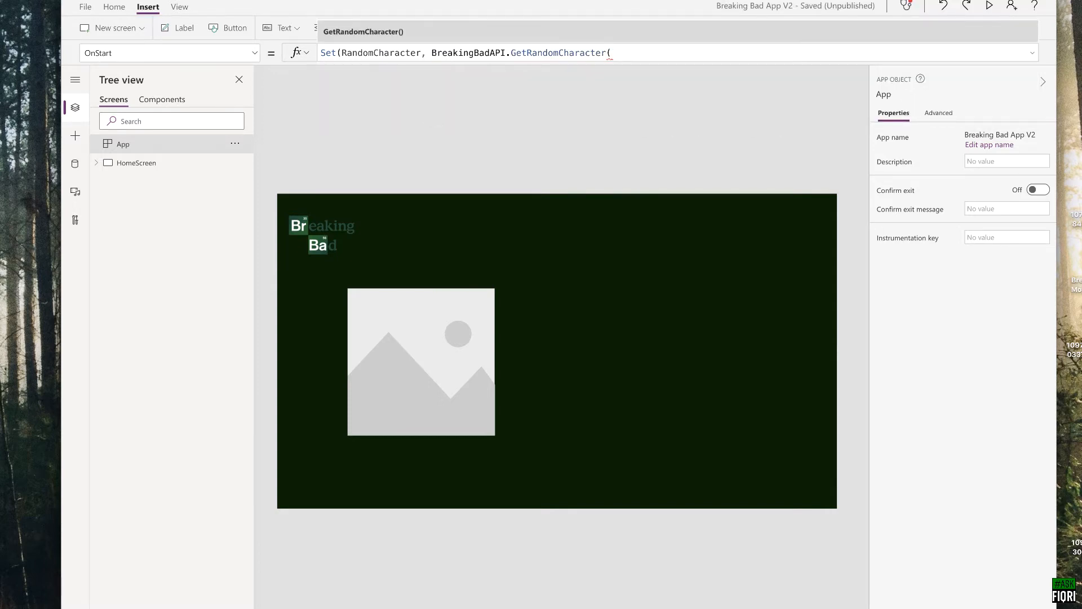
pyautogui.write('))')
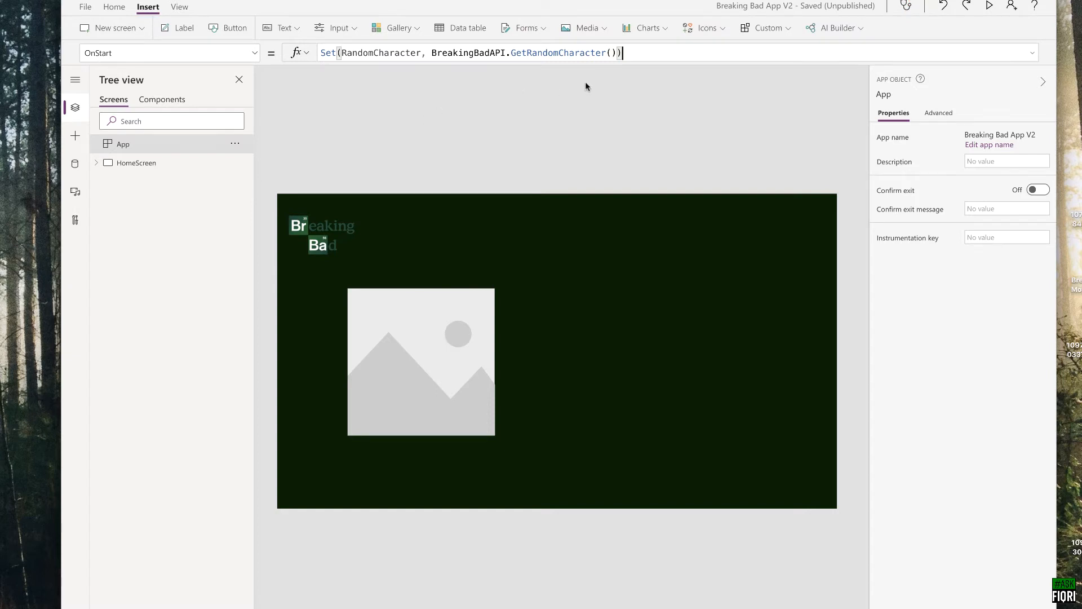
pyautogui.click(540, 100)
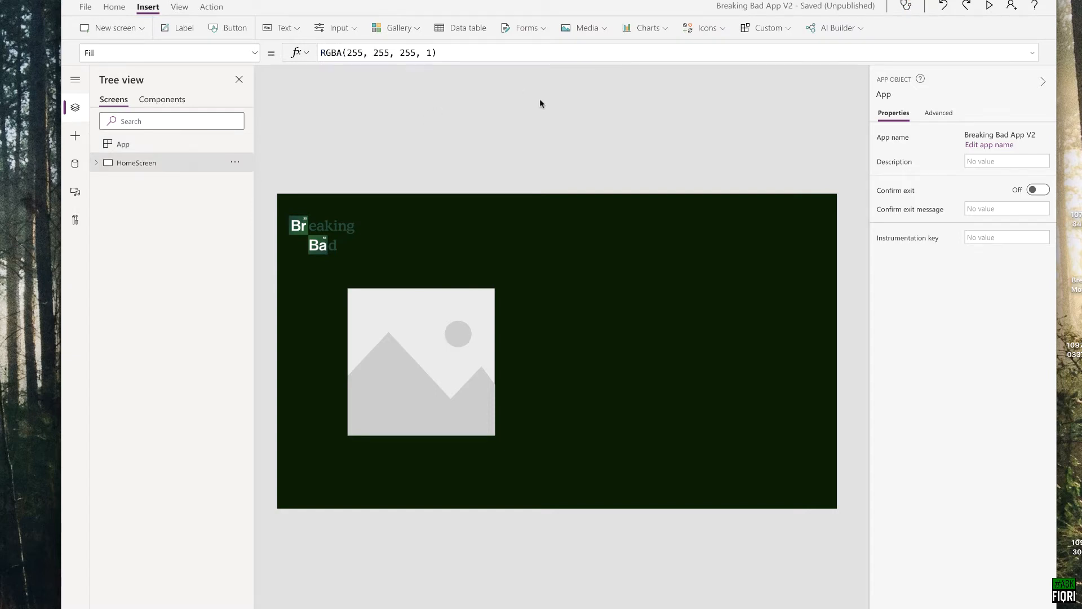
# Step: Review the App's OnStart formula alongside HomeScreen and its CharacterImage control, and preview the app briefly
pyautogui.click(129, 145)
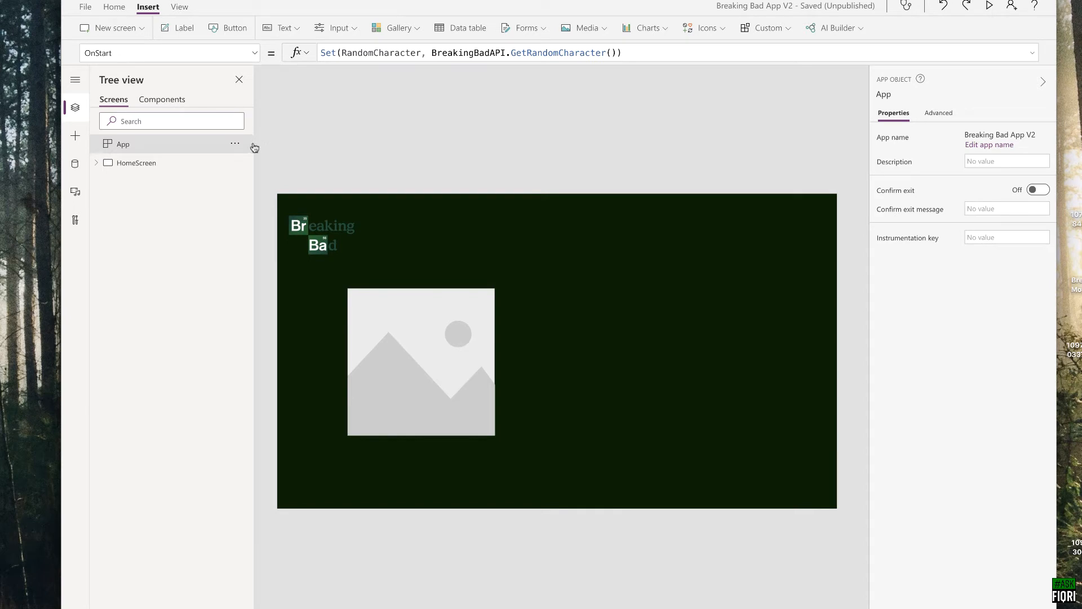
pyautogui.click(146, 164)
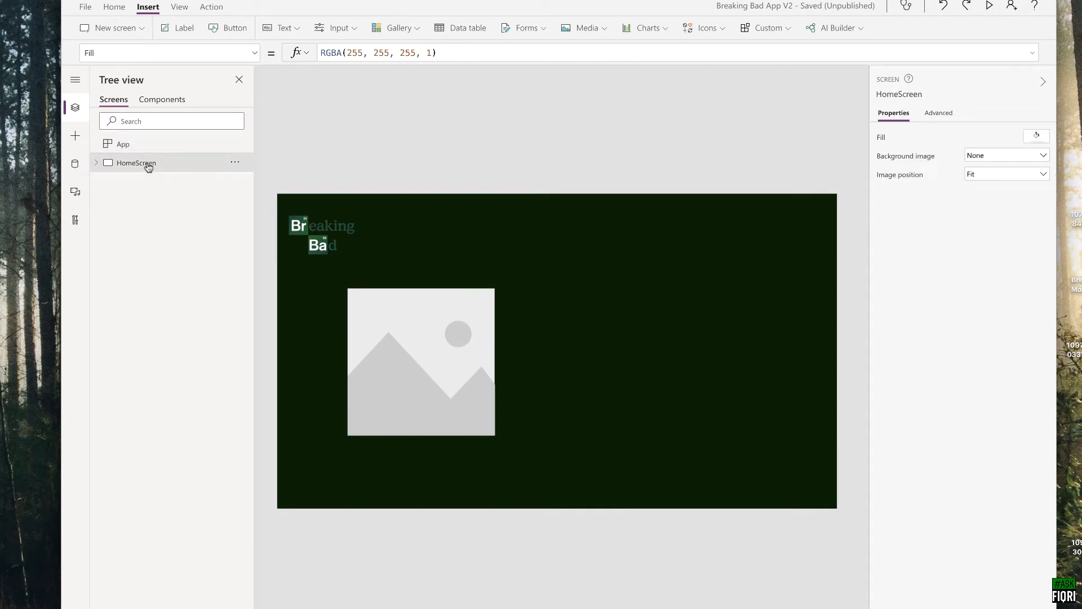
pyautogui.click(95, 163)
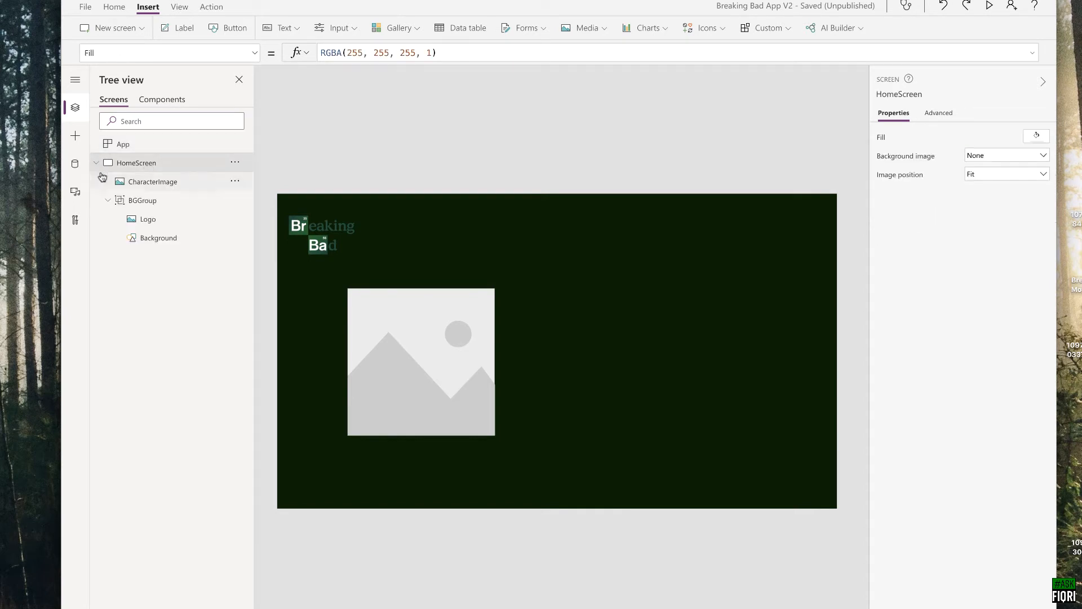
pyautogui.click(405, 317)
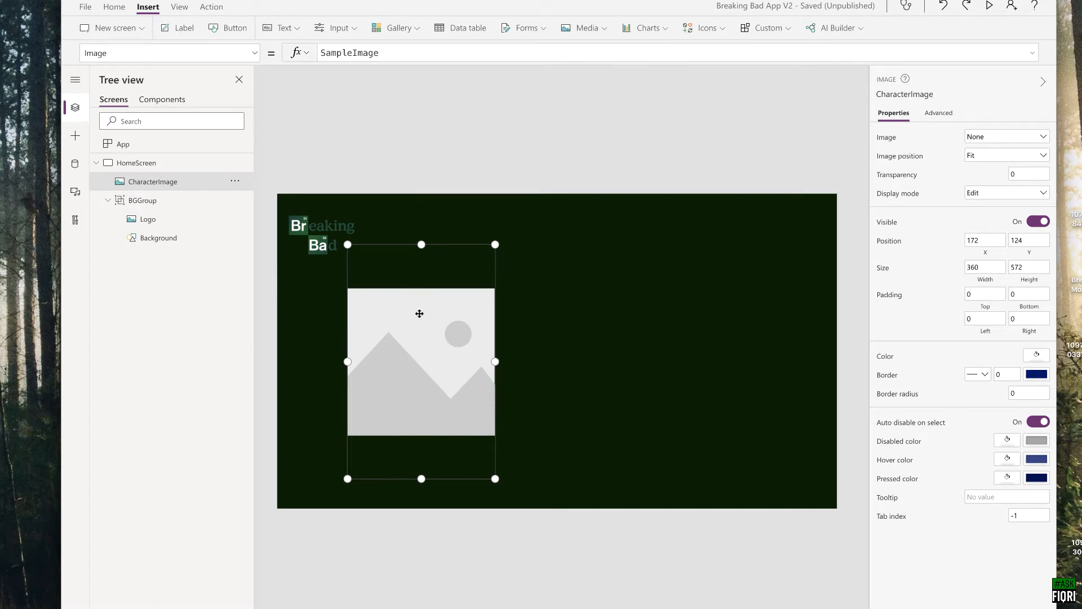
pyautogui.click(124, 144)
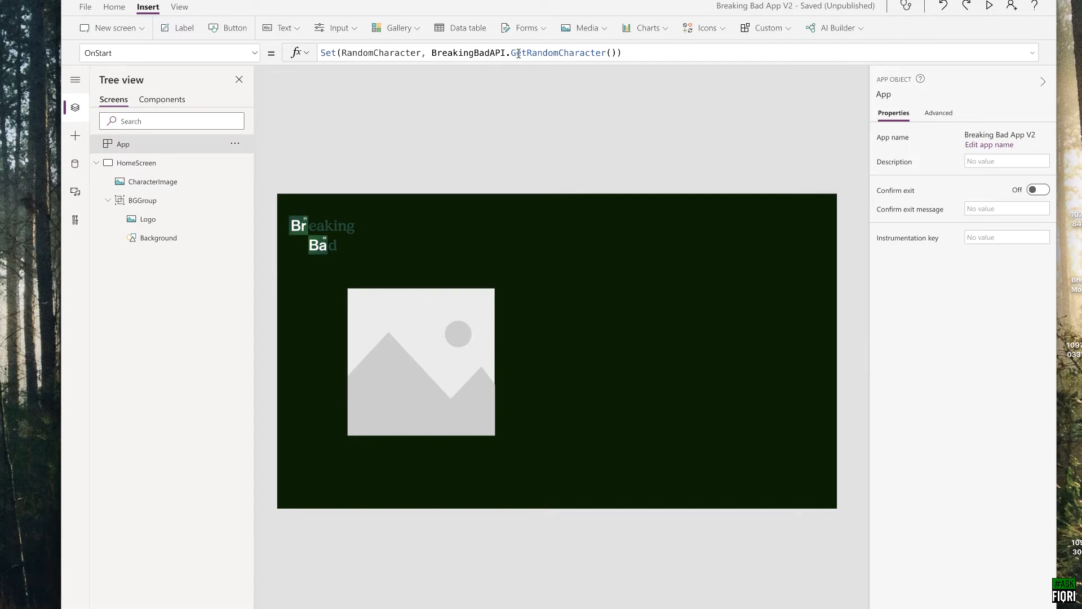
pyautogui.click(563, 52)
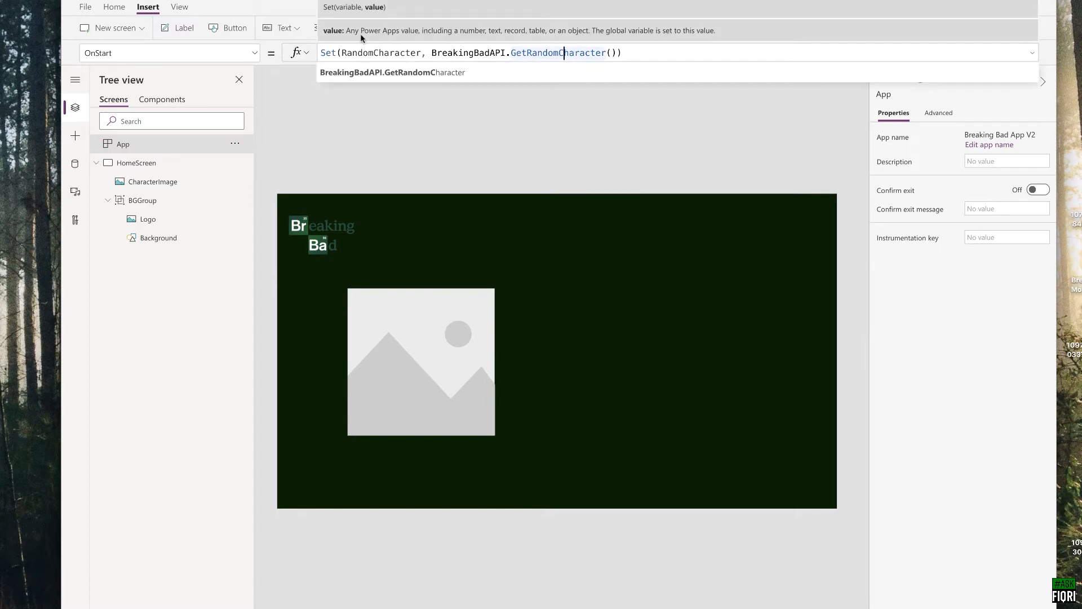
pyautogui.click(637, 52)
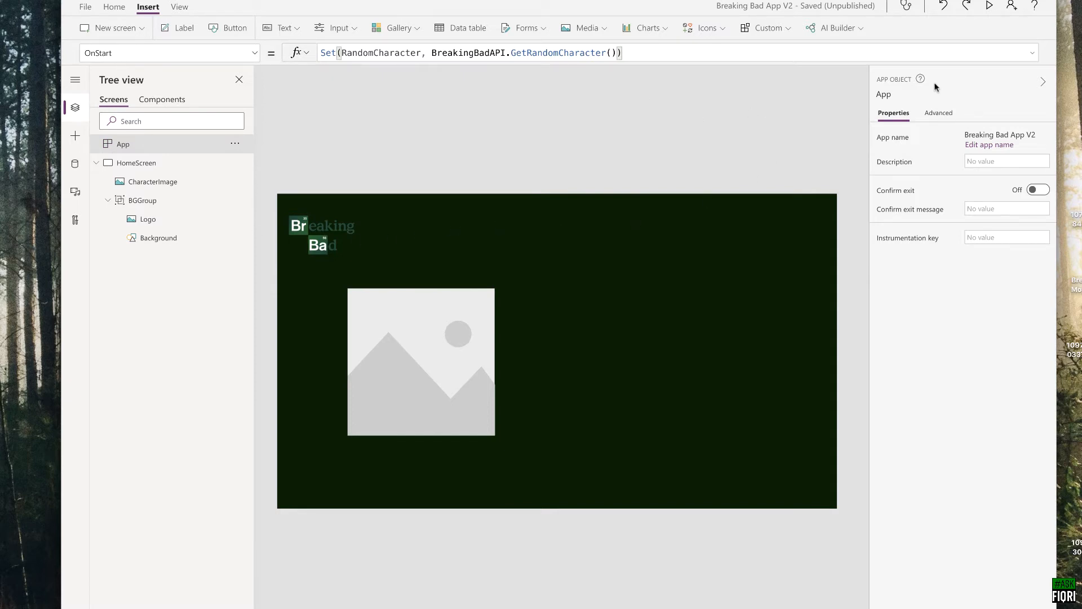
pyautogui.click(990, 8)
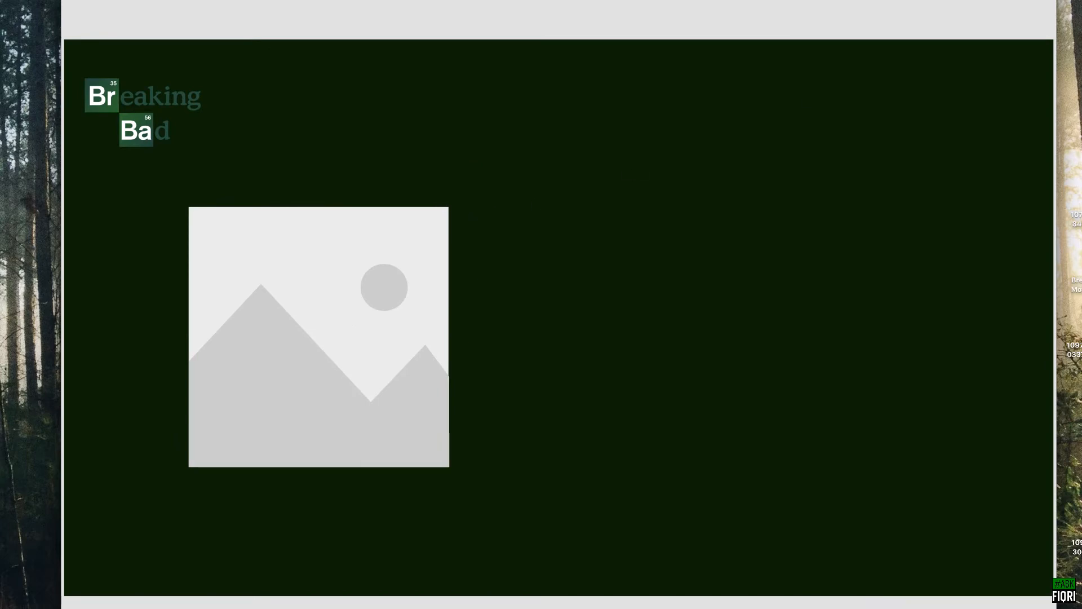
pyautogui.press('Escape')
pyautogui.click(658, 360)
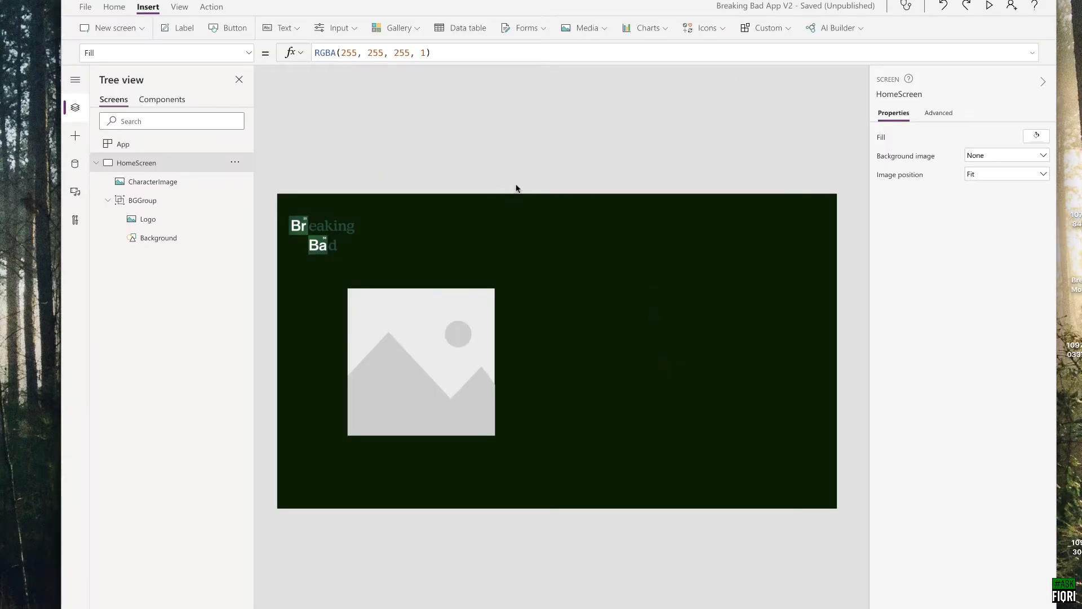
# Step: Run the App object's OnStart formula from within the editor
pyautogui.click(147, 149)
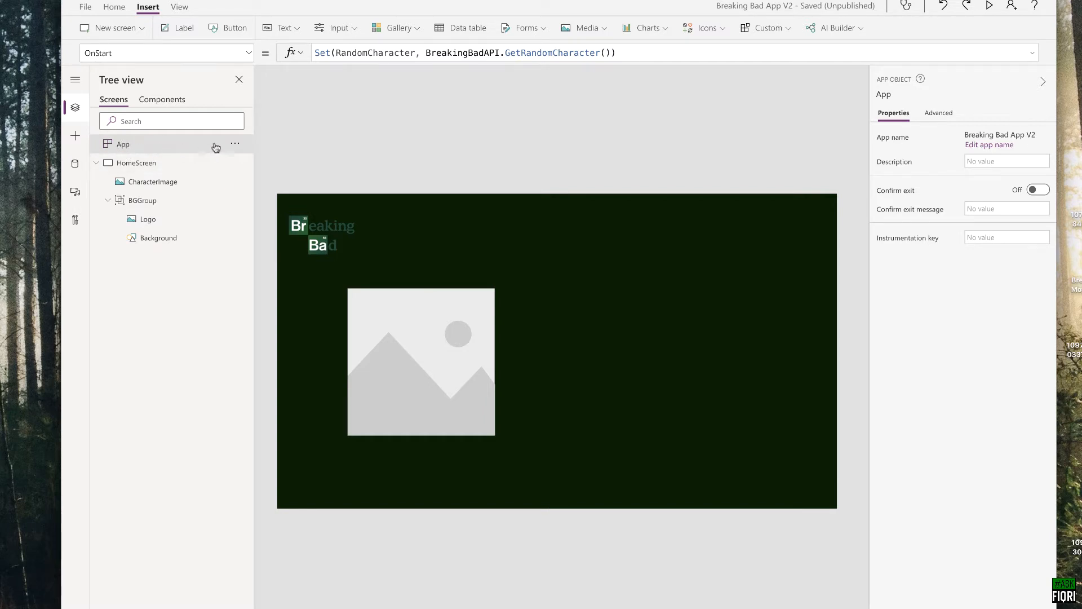
pyautogui.click(238, 148)
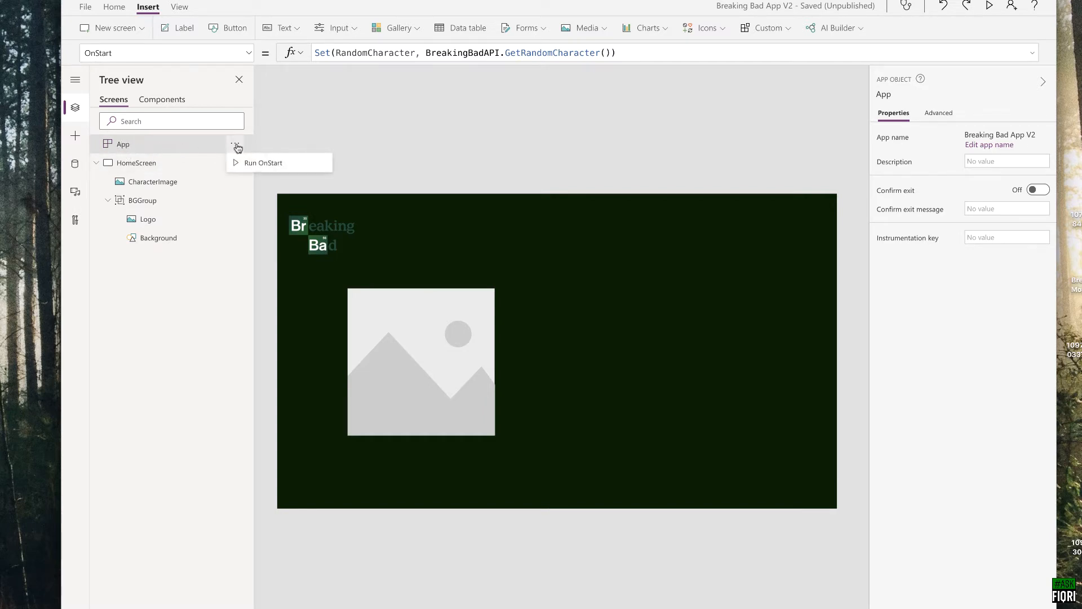
pyautogui.click(267, 166)
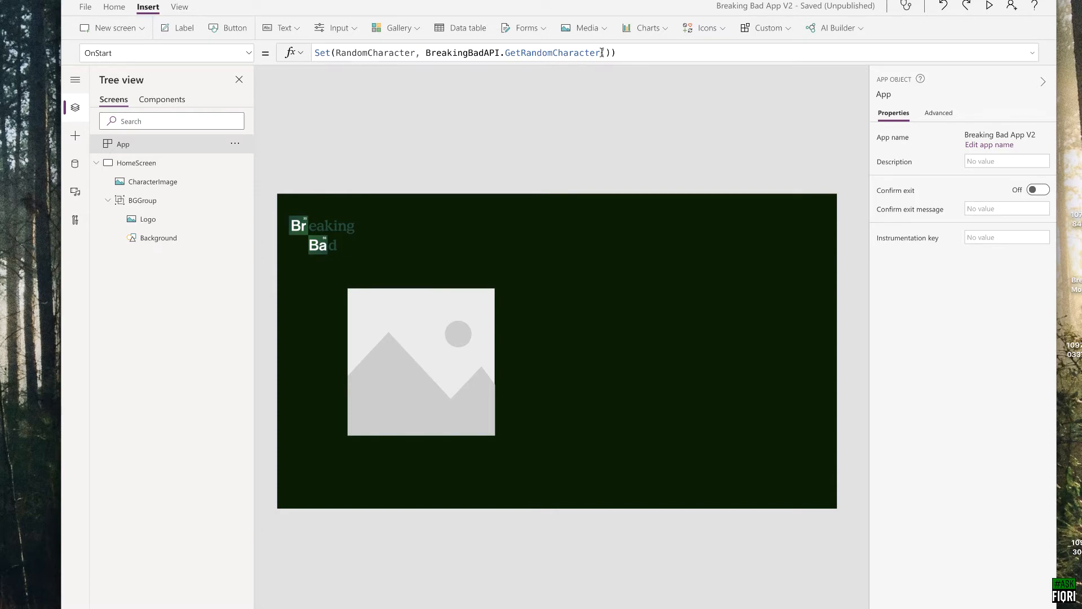
# Step: Set the CharacterImage control's Image formula to RandomCharacter.img
pyautogui.click(156, 183)
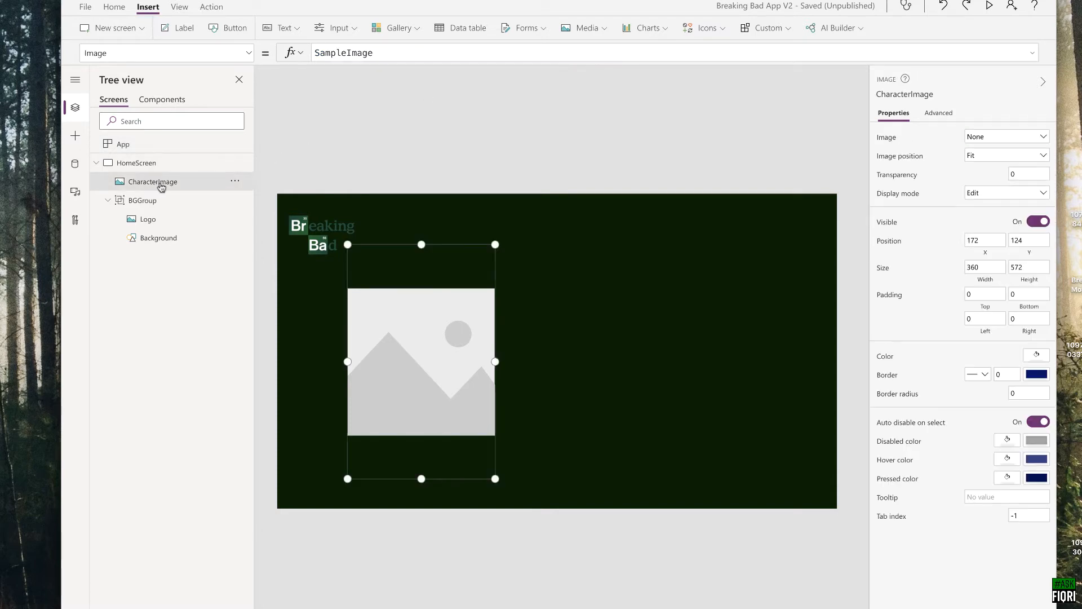
pyautogui.click(115, 55)
pyautogui.click(407, 53)
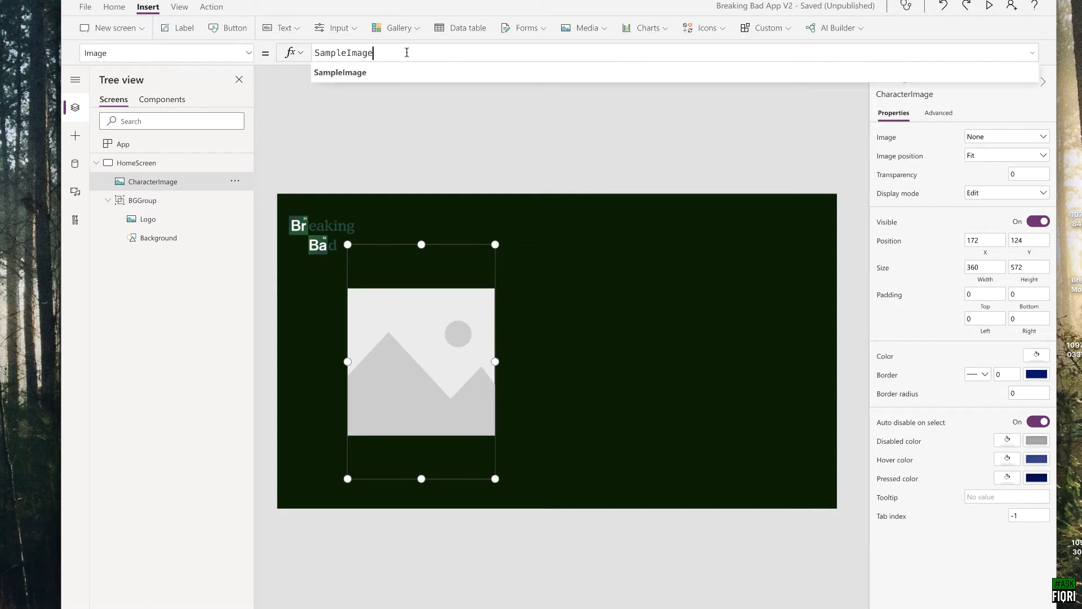
pyautogui.moveTo(406, 52); pyautogui.dragTo(310, 49)
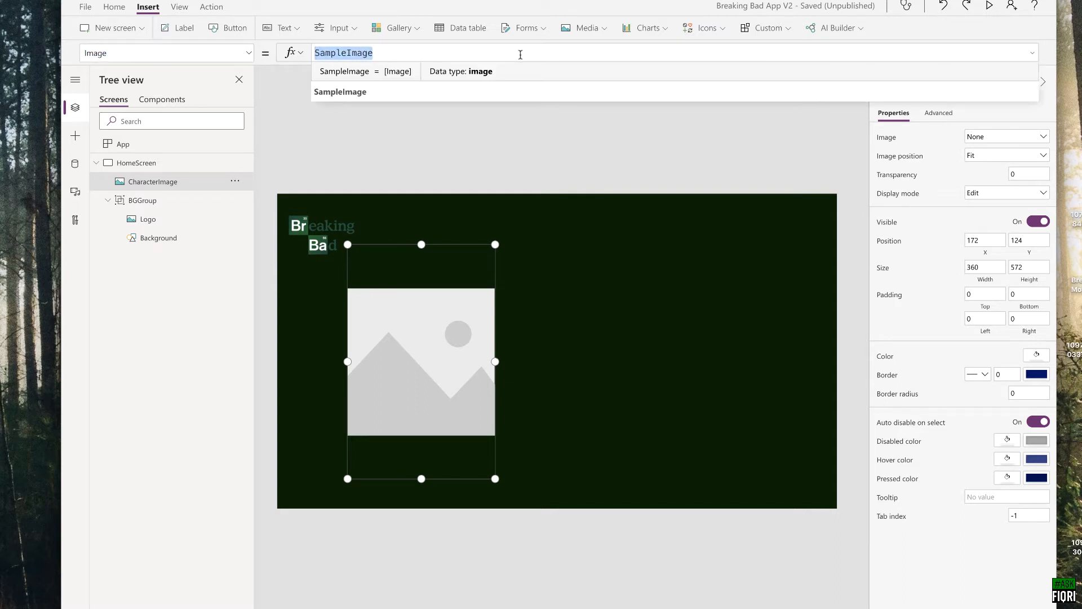
pyautogui.press('BackSpace')
pyautogui.write('Ra')
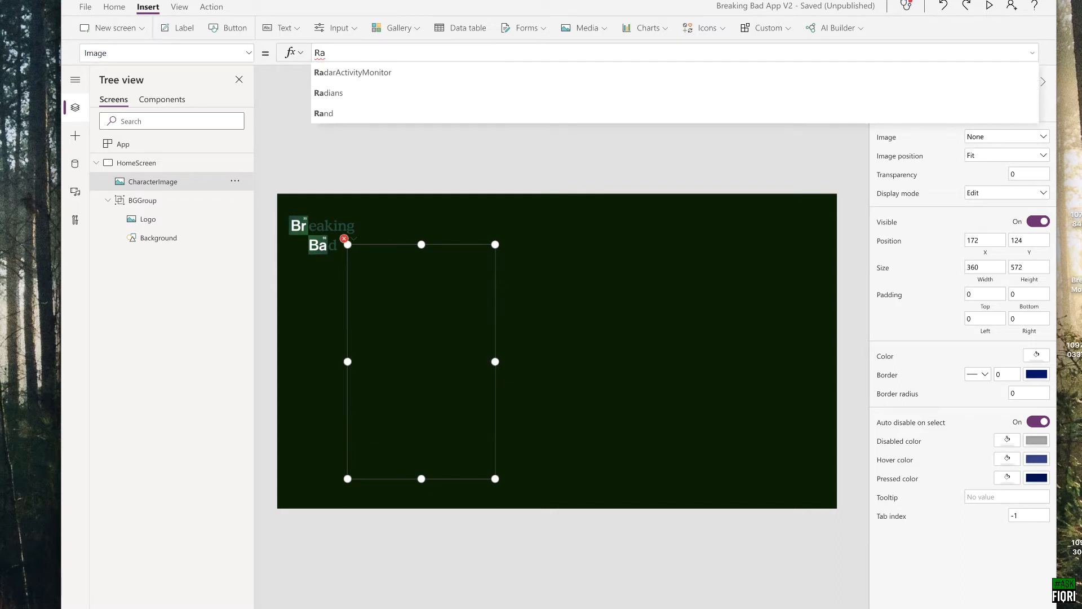
pyautogui.write('ndo')
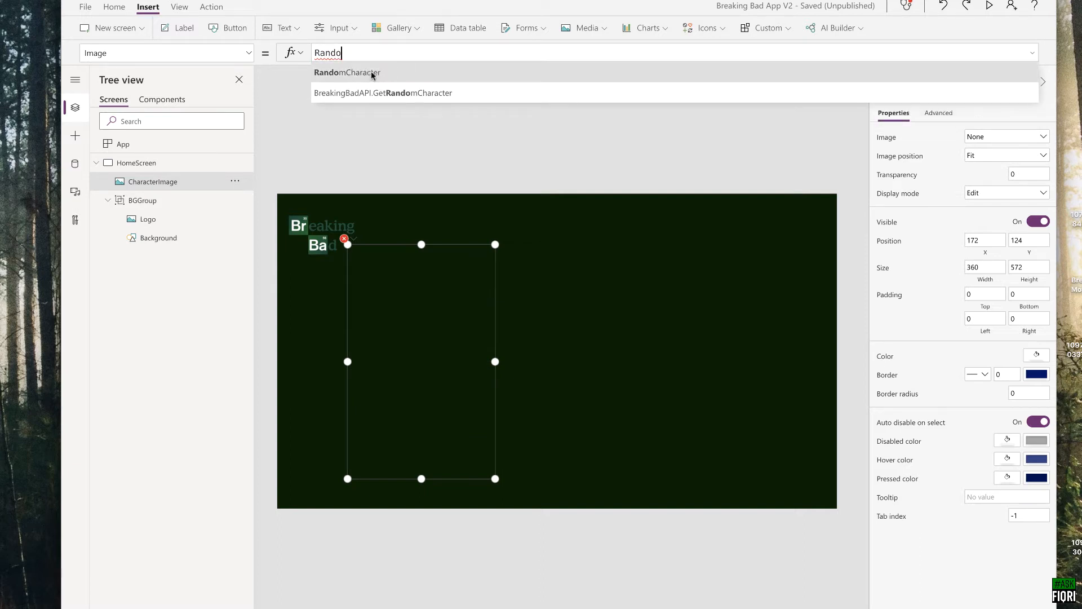
pyautogui.click(373, 73)
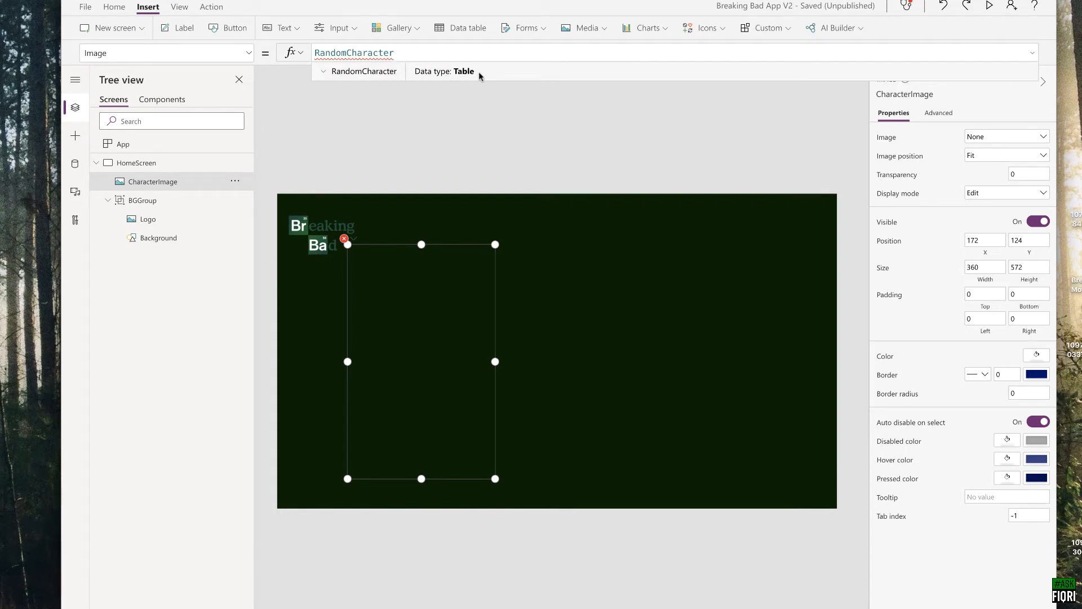
pyautogui.write('.img')
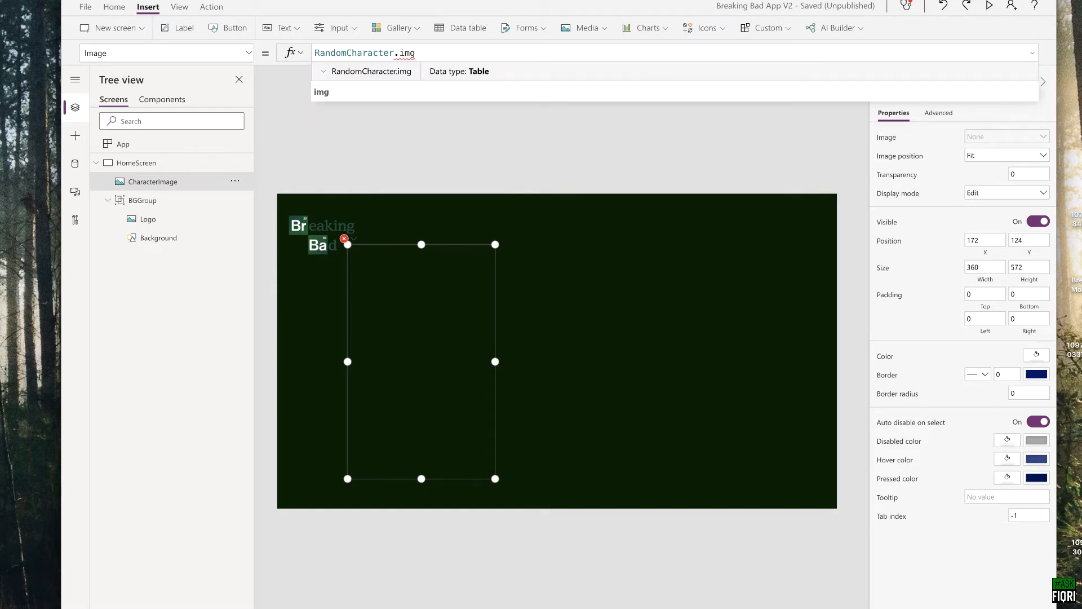
pyautogui.click(358, 94)
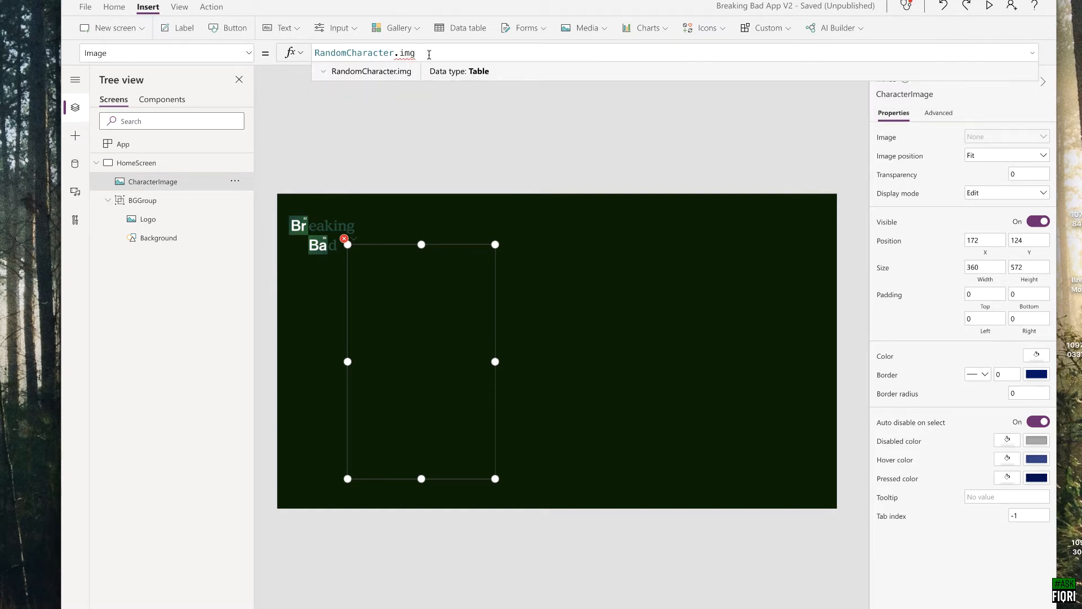
# Step: Review CharacterImage's RandomCharacter.img formula and open the App's OnStart formula for editing just before BreakingBadAPI
pyautogui.moveTo(434, 52); pyautogui.dragTo(314, 53)
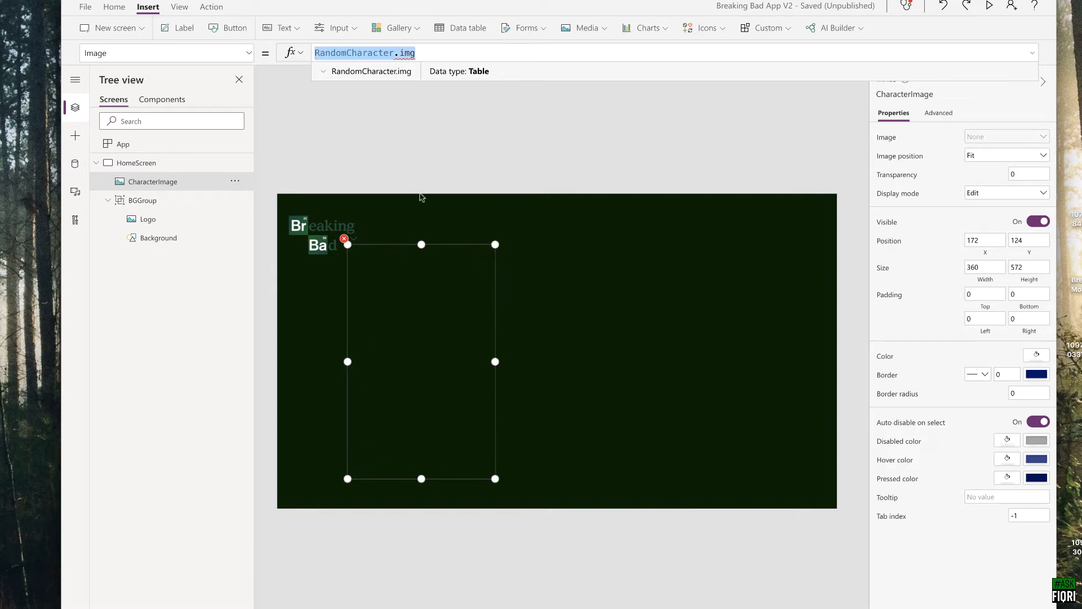
pyautogui.click(403, 54)
pyautogui.moveTo(418, 53); pyautogui.dragTo(401, 53)
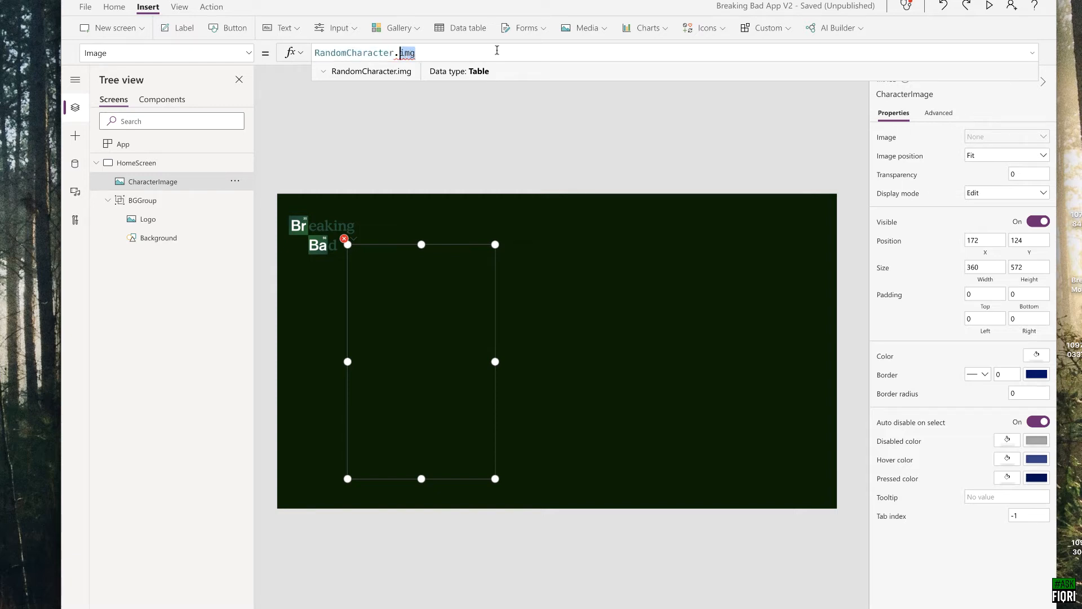
pyautogui.click(128, 146)
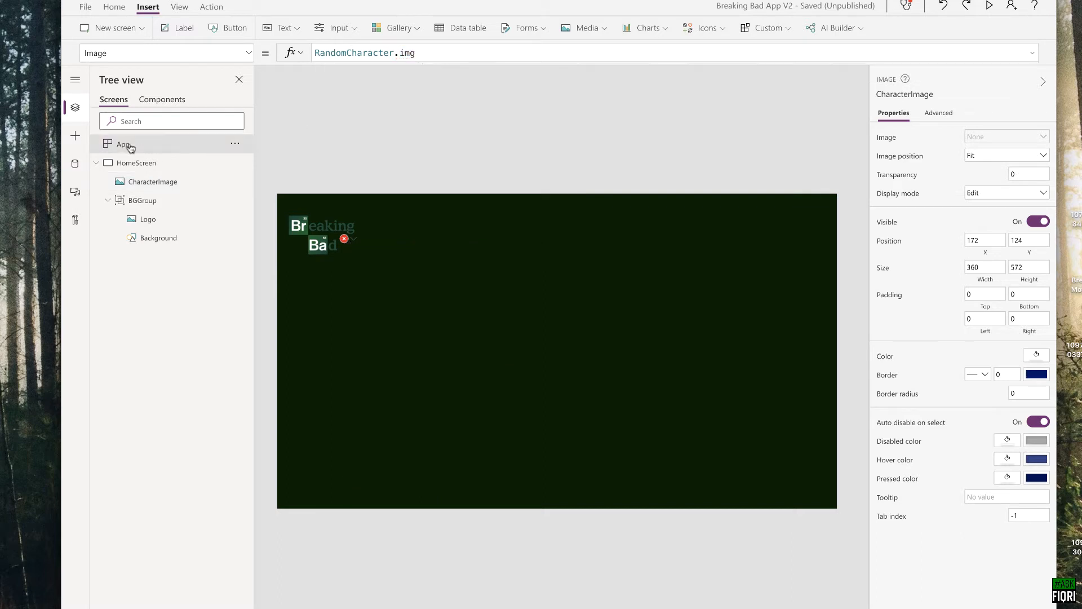
pyautogui.click(427, 51)
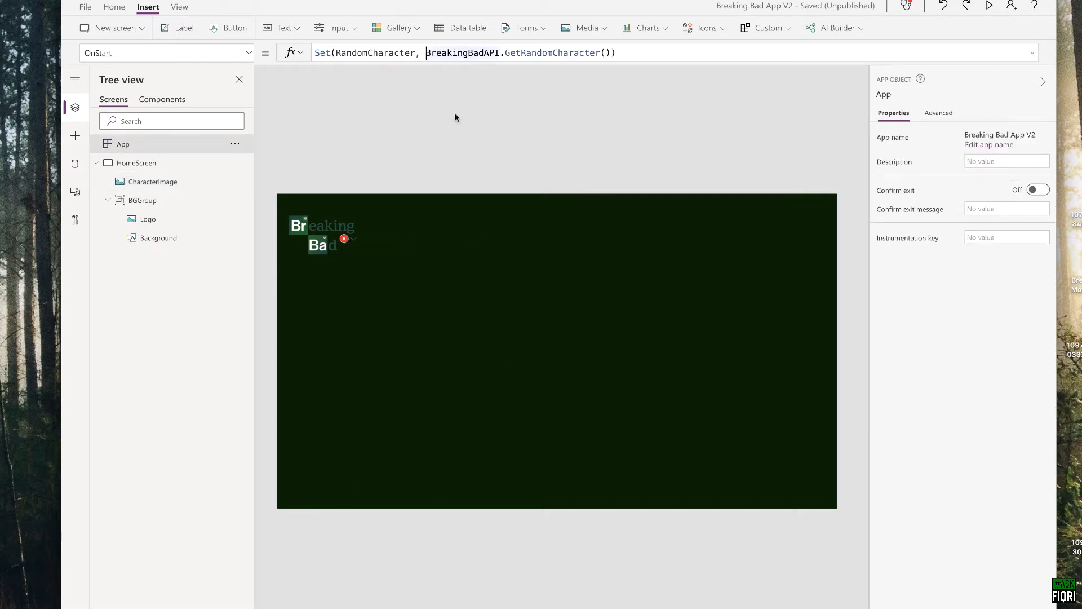
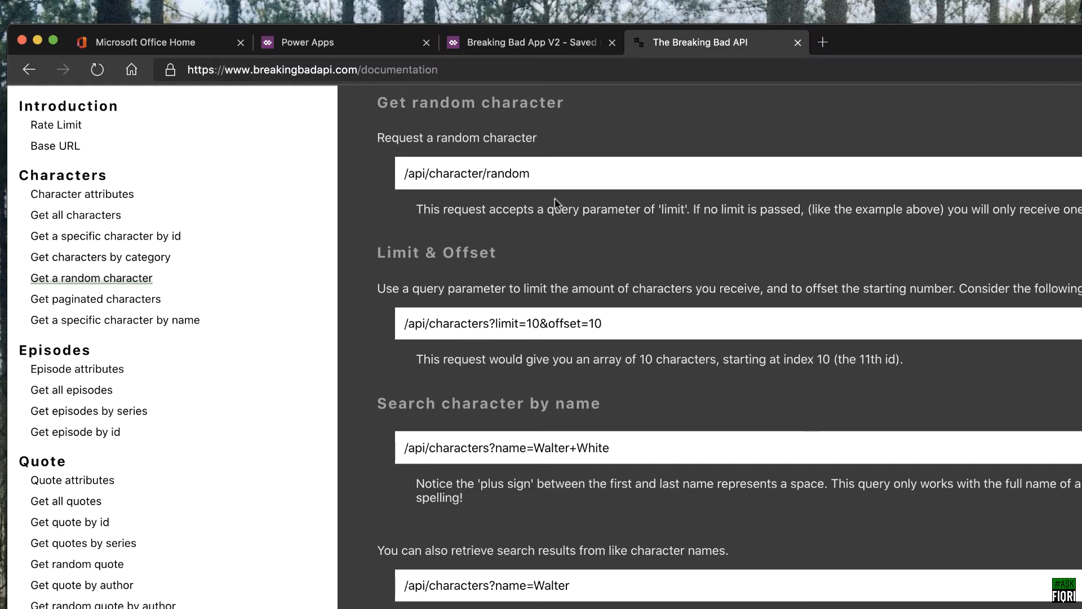
# Step: Open the /api/character/random example from the Breaking Bad API documentation and examine the structure of its JSON response
pyautogui.click(555, 176)
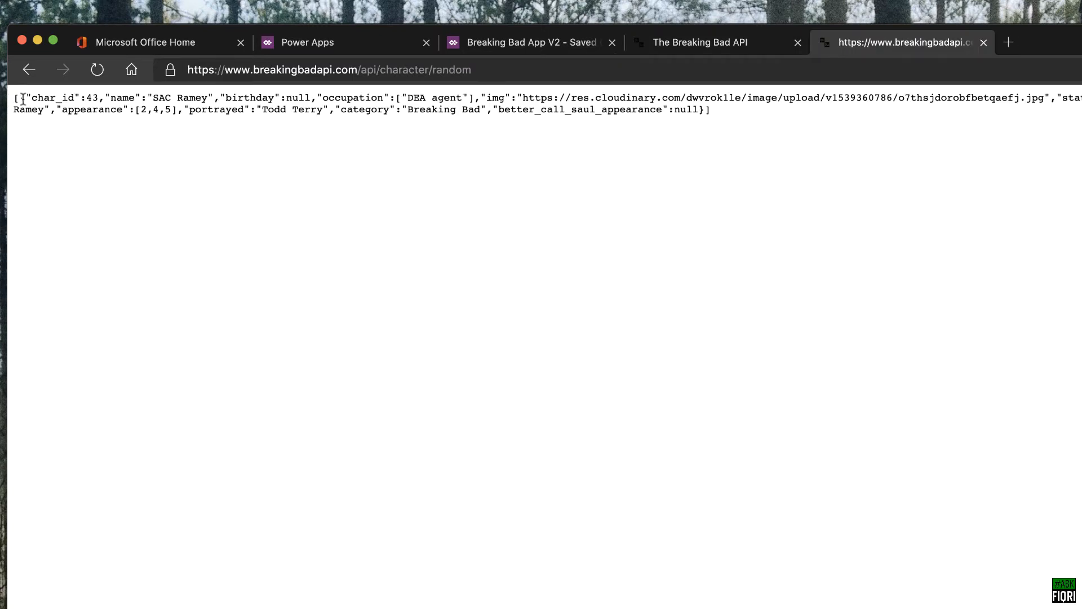
pyautogui.moveTo(22, 98); pyautogui.dragTo(700, 111)
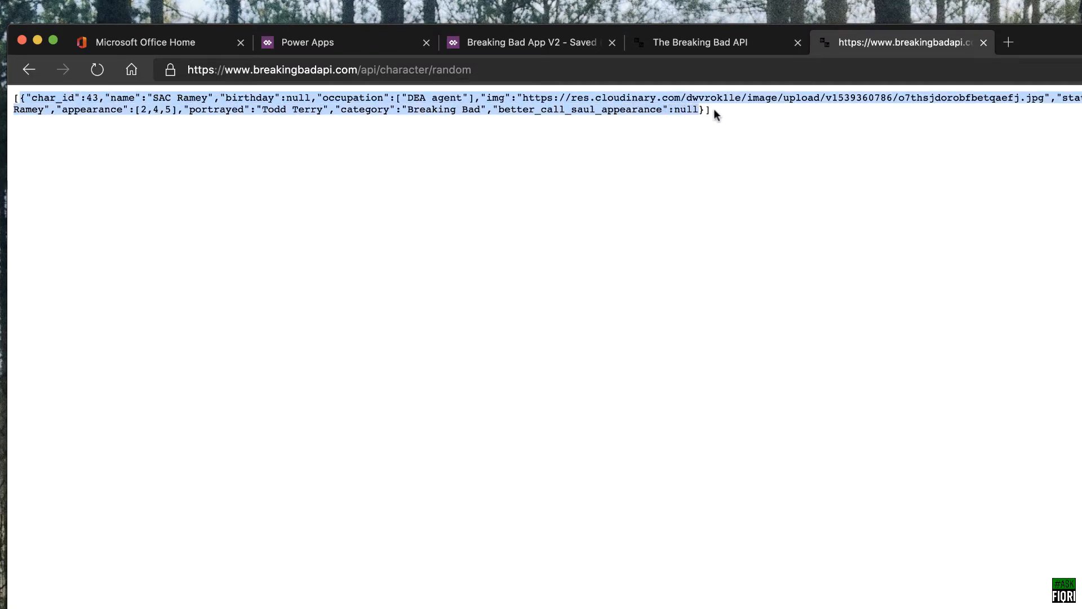
pyautogui.moveTo(713, 110); pyautogui.dragTo(12, 97)
pyautogui.click(23, 100)
# Step: Back in Power Apps, wrap the connector call in First so OnStart reads Set(RandomCharacter, First(BreakingBadAPI.GetRandomCharacter()))
pyautogui.click(518, 42)
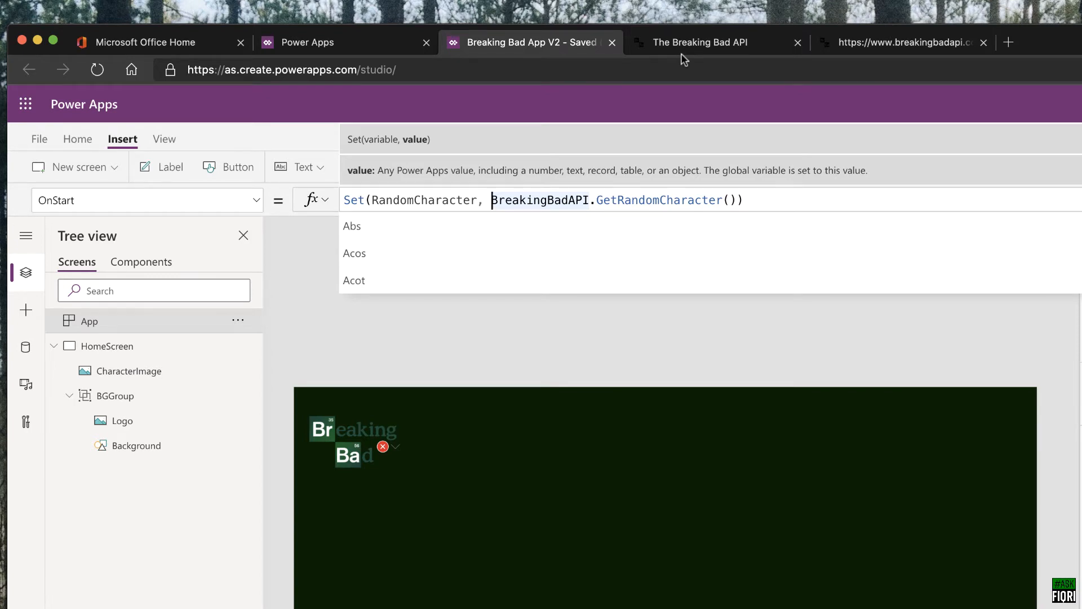
pyautogui.write('First')
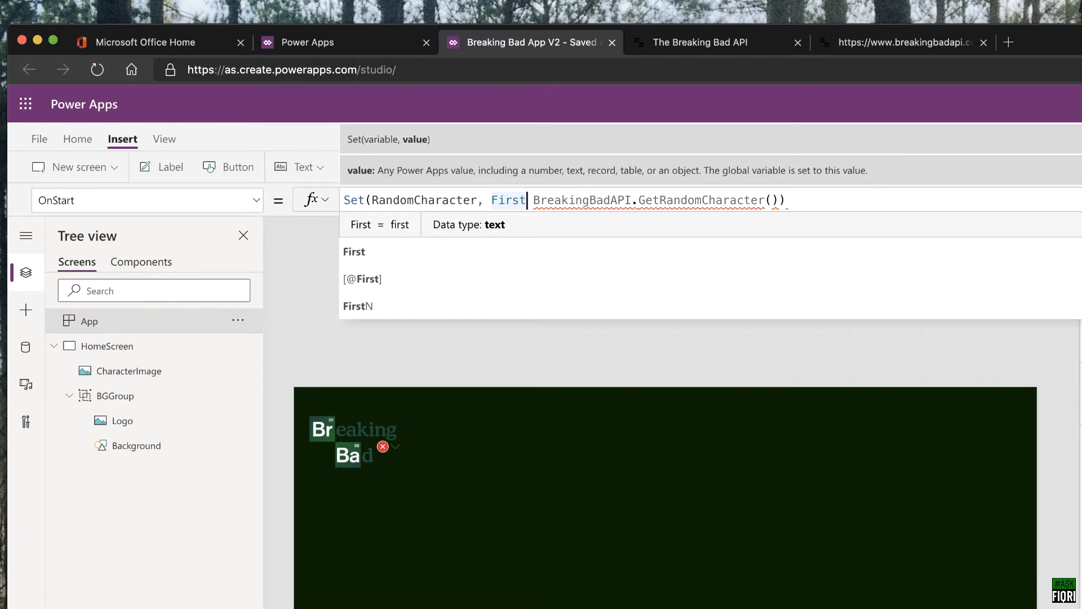
pyautogui.write(' (')
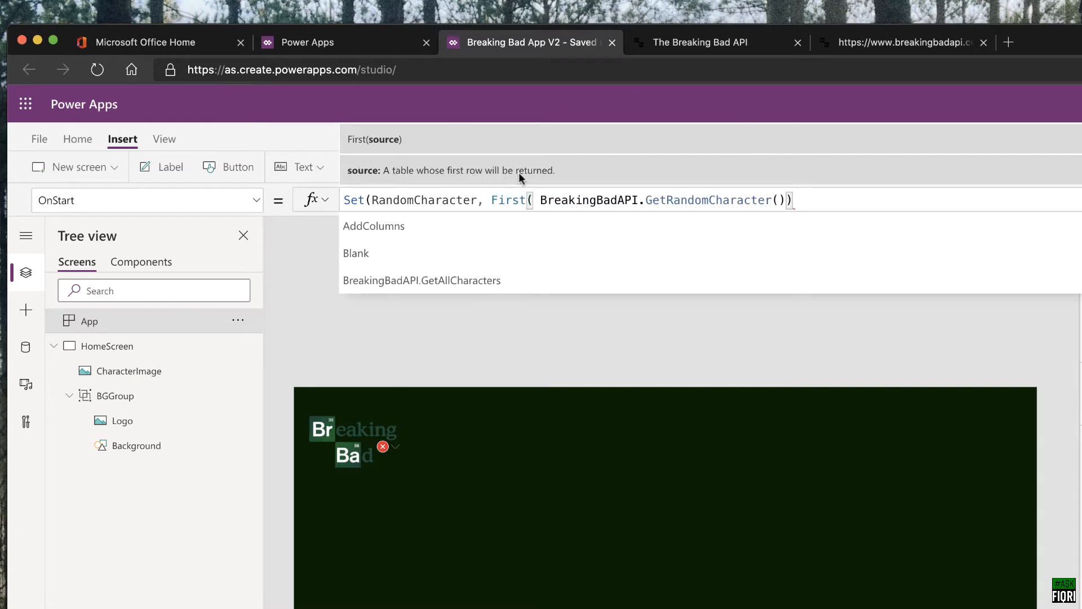
pyautogui.press('Delete')
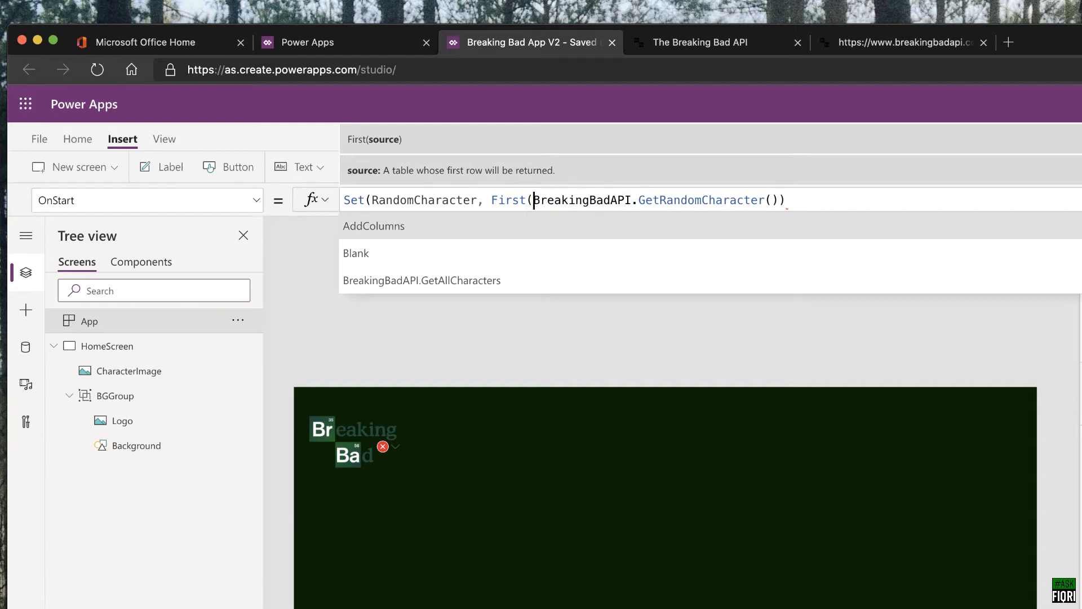
pyautogui.click(784, 201)
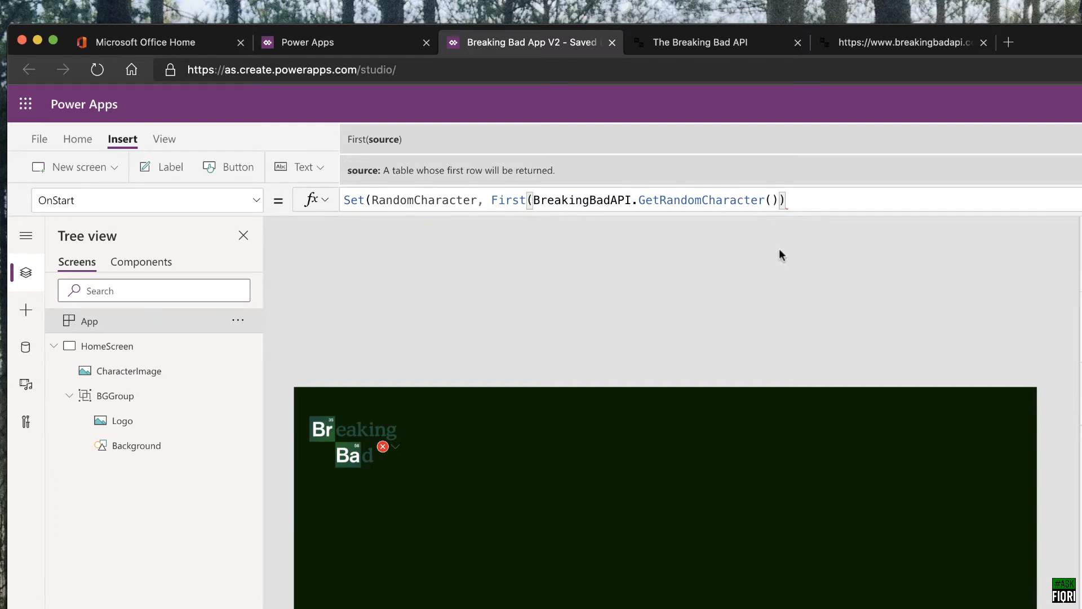
pyautogui.write(')')
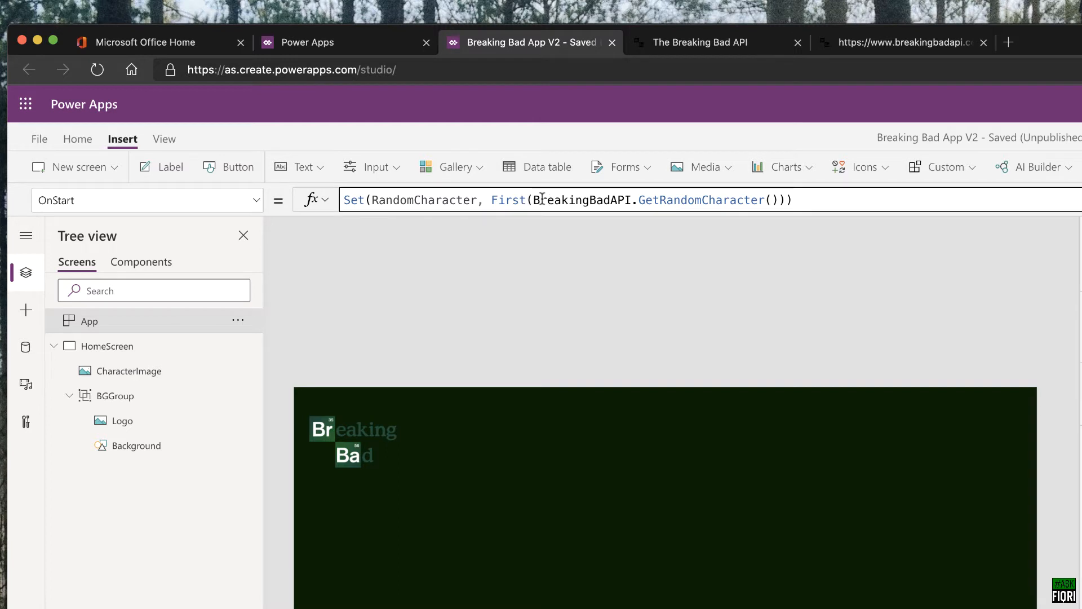
pyautogui.moveTo(533, 200); pyautogui.dragTo(778, 200)
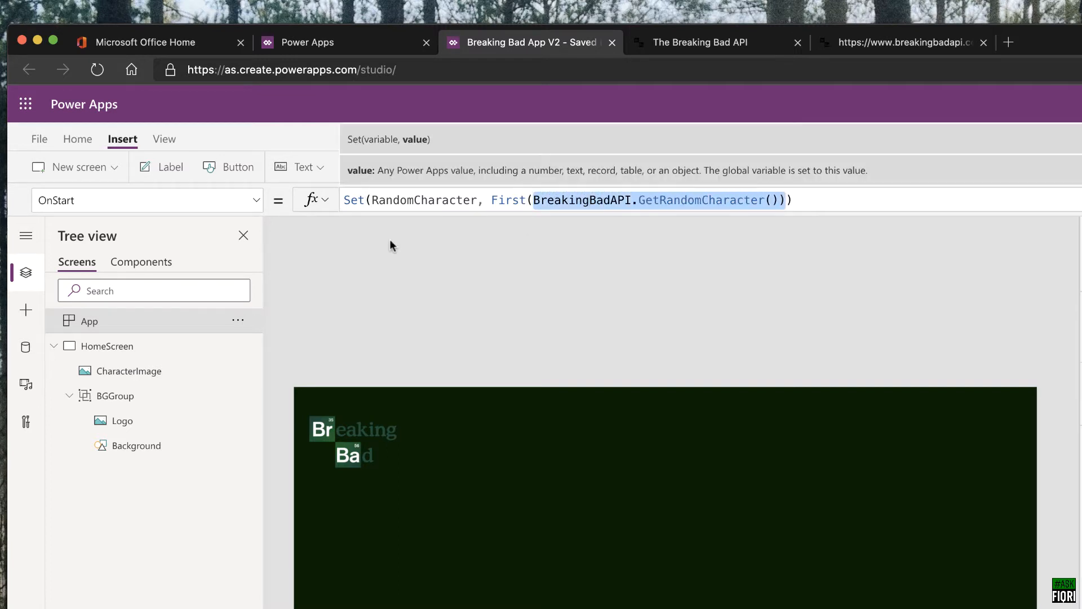
# Step: Check CharacterImage's Image formula and run the App object's updated OnStart formula
pyautogui.click(151, 377)
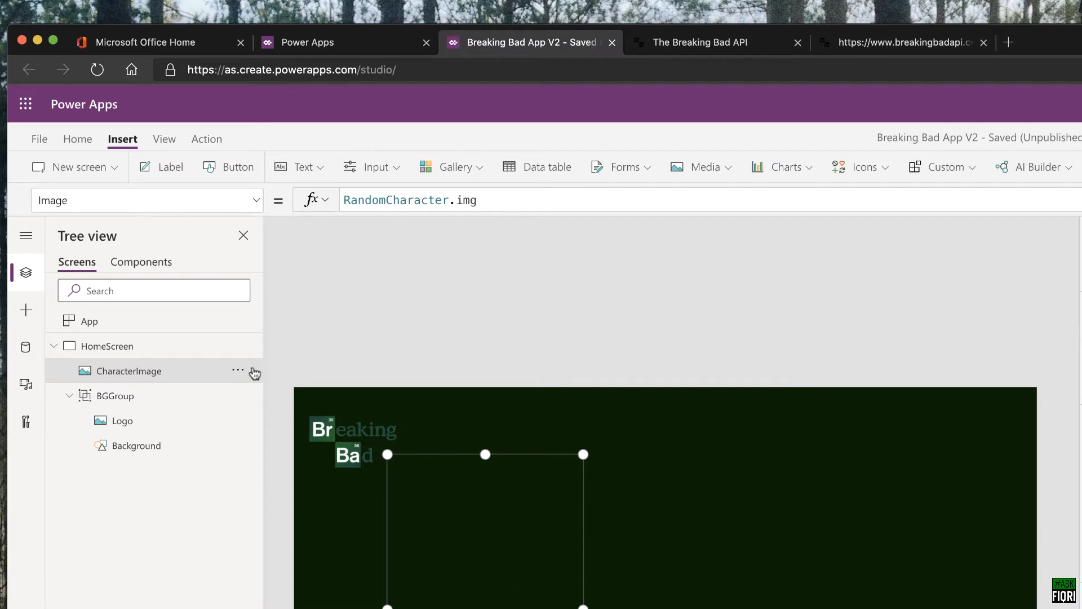
pyautogui.click(116, 316)
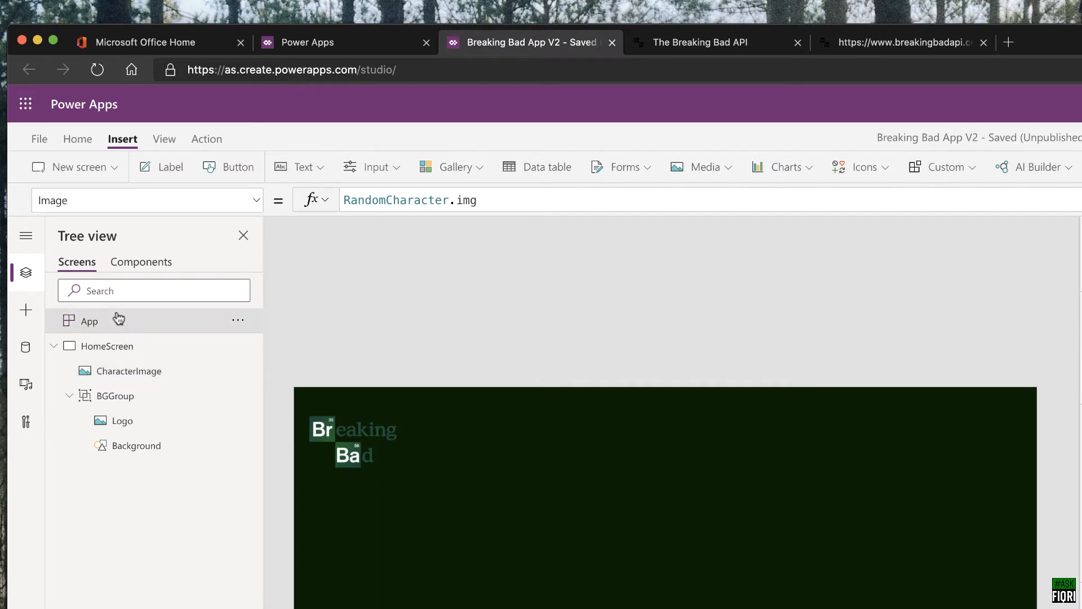
pyautogui.click(236, 321)
pyautogui.click(268, 346)
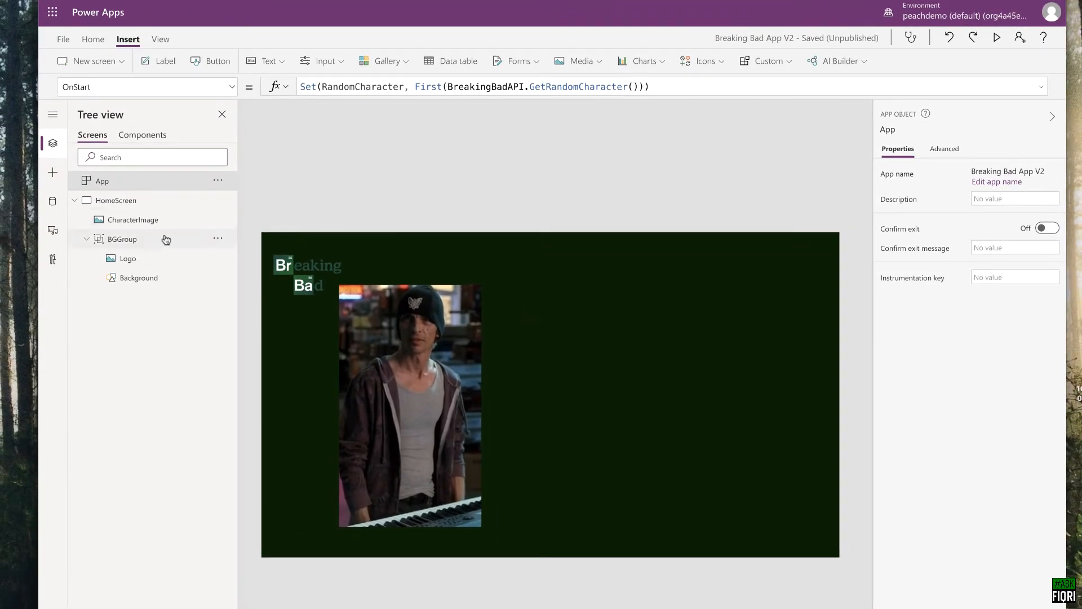
# Step: Collapse BGGroup and insert a label on HomeScreen beside the upper right of the character image, at about X 564, Y 124
pyautogui.click(86, 239)
pyautogui.click(160, 63)
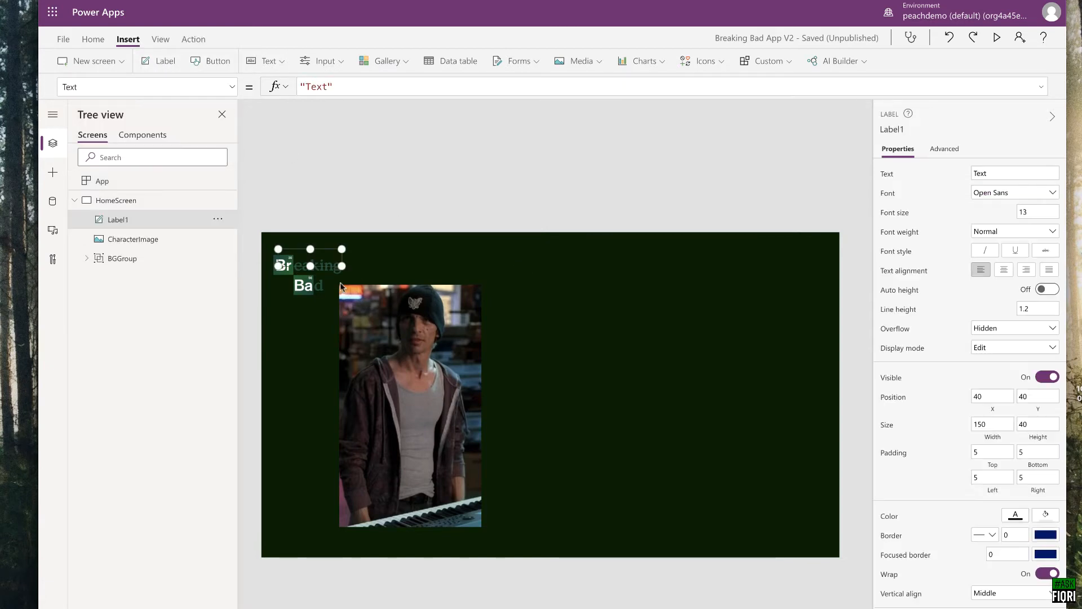
pyautogui.moveTo(327, 267); pyautogui.dragTo(541, 302)
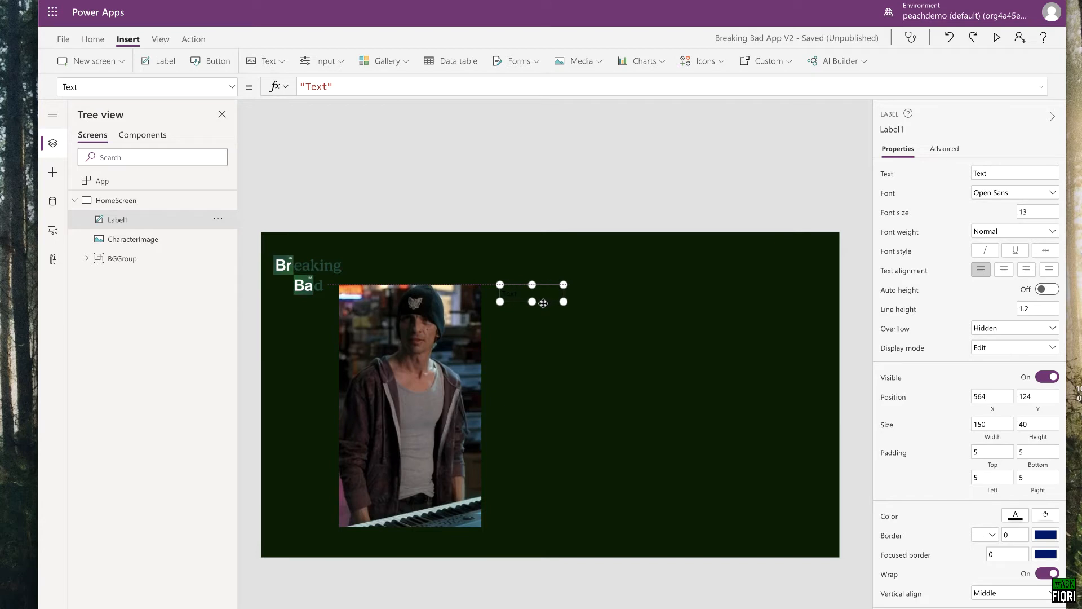
# Step: Format the new label's text with font size 35, Bold weight and the Segoe UI font
pyautogui.click(1037, 214)
pyautogui.write('3')
pyautogui.click(1052, 233)
pyautogui.click(1014, 247)
pyautogui.click(1053, 193)
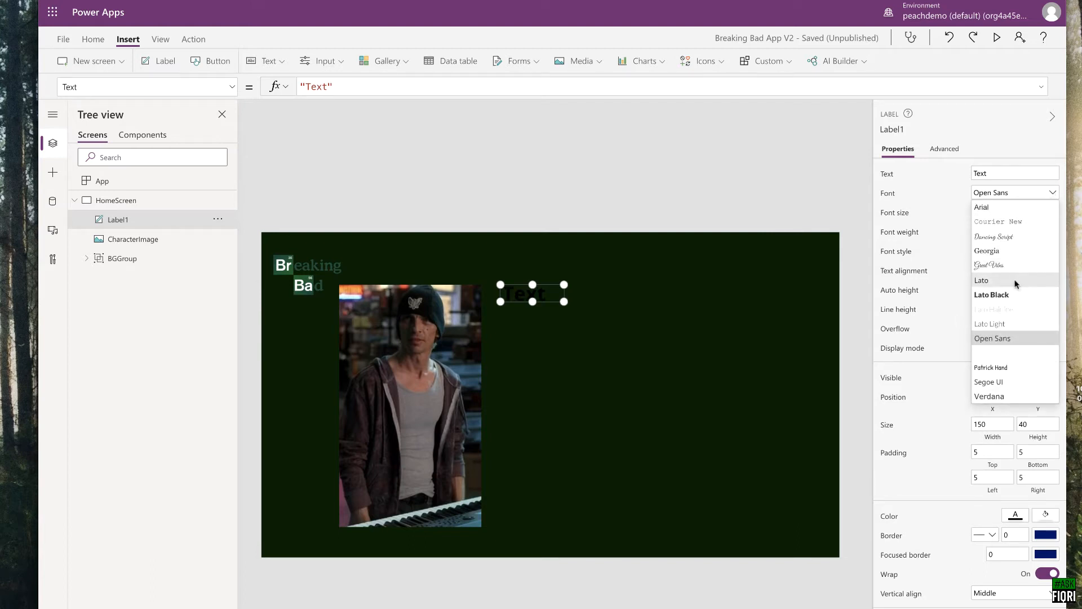
pyautogui.click(1017, 387)
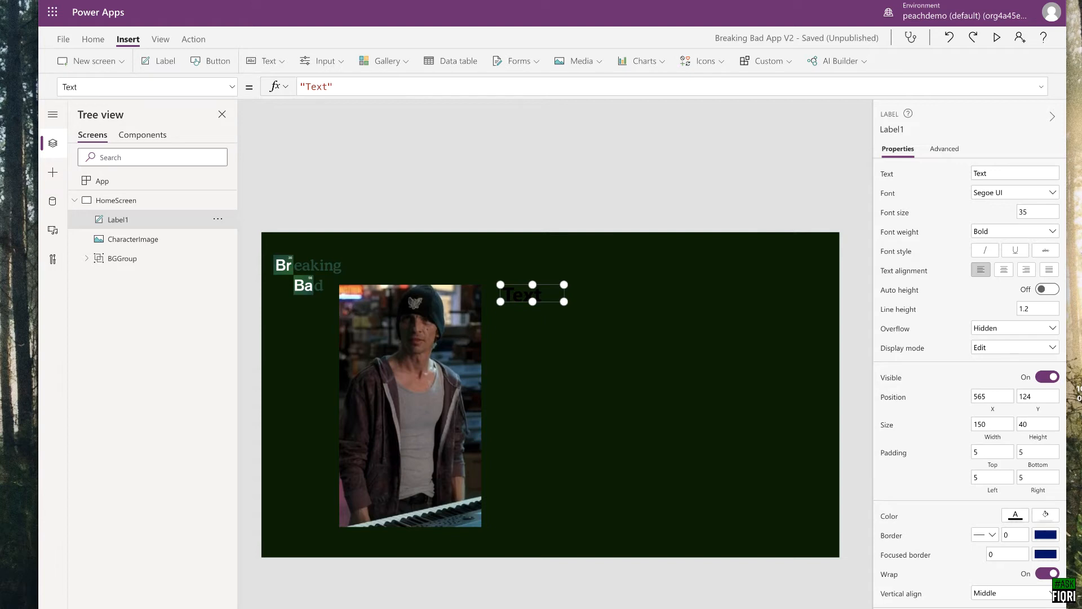
# Step: Give the label a custom near-white text color and enlarge it to about 158 wide by 57 high
pyautogui.click(1016, 515)
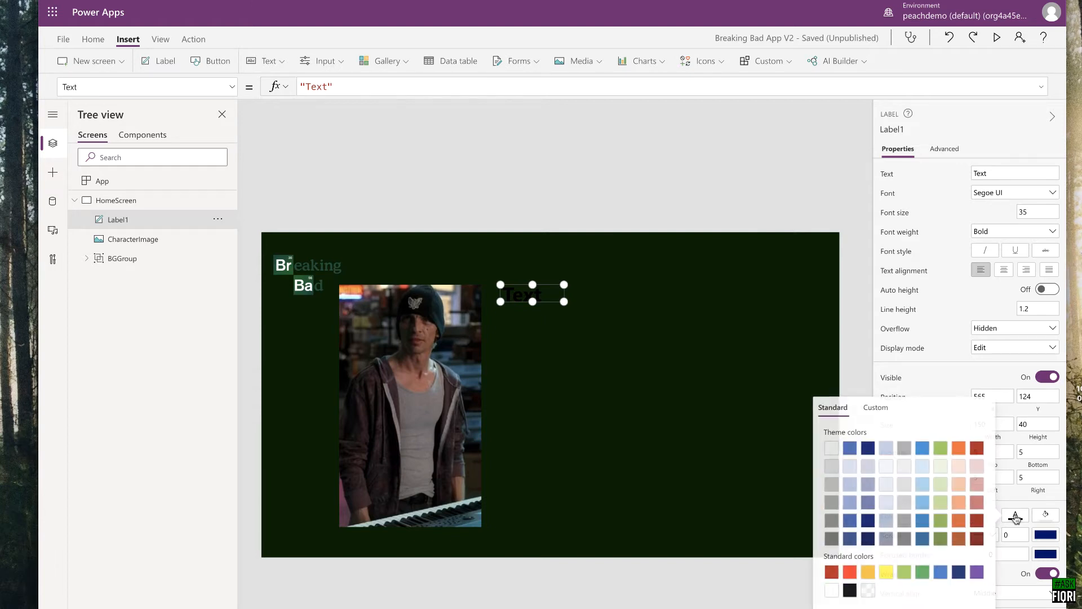
pyautogui.click(875, 405)
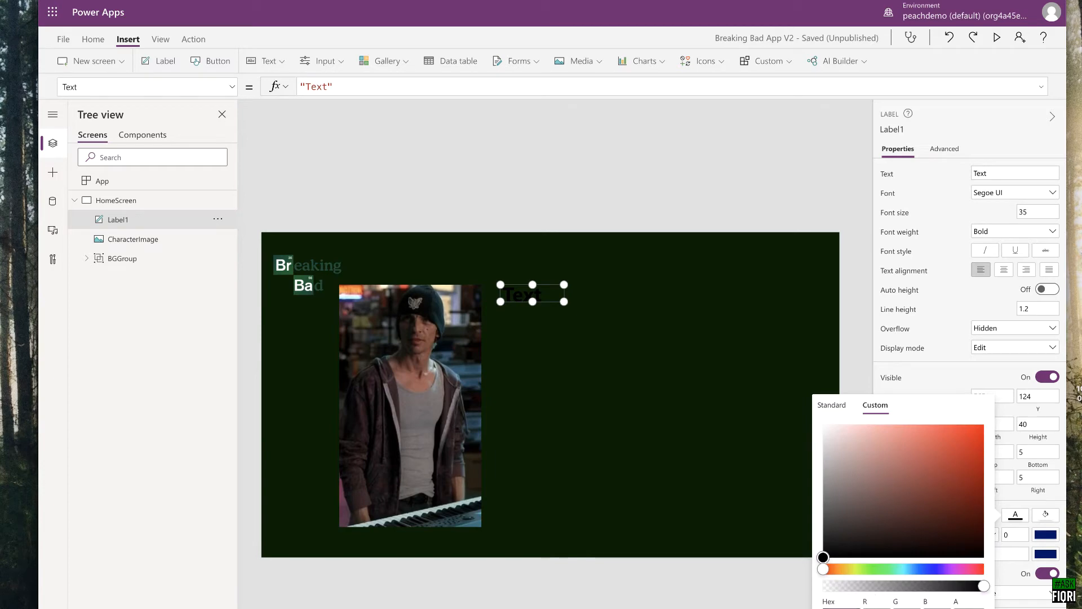
pyautogui.press('Return')
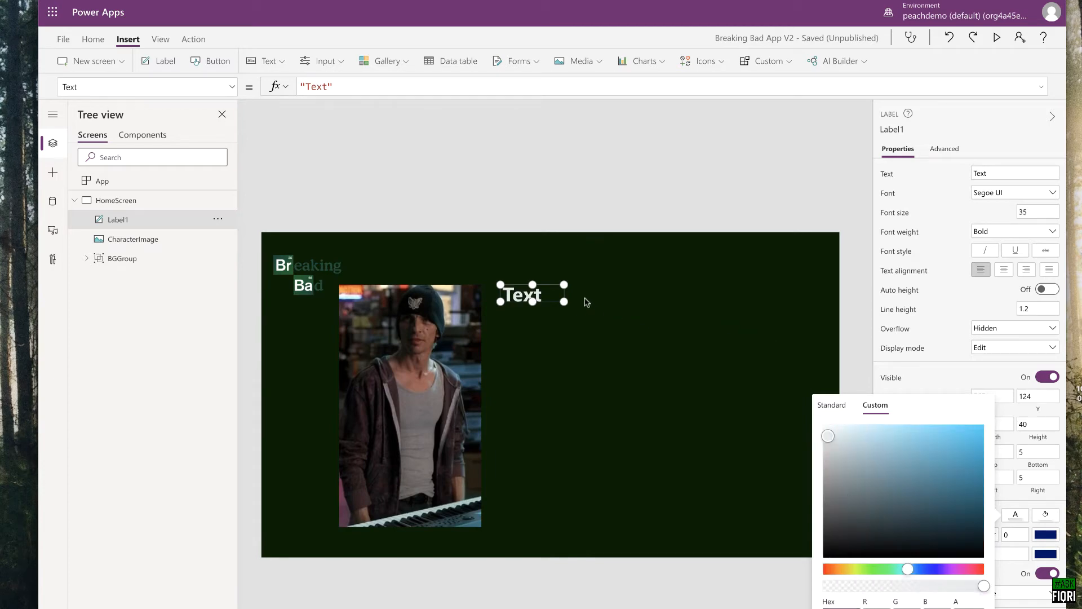
pyautogui.moveTo(565, 303); pyautogui.dragTo(569, 309)
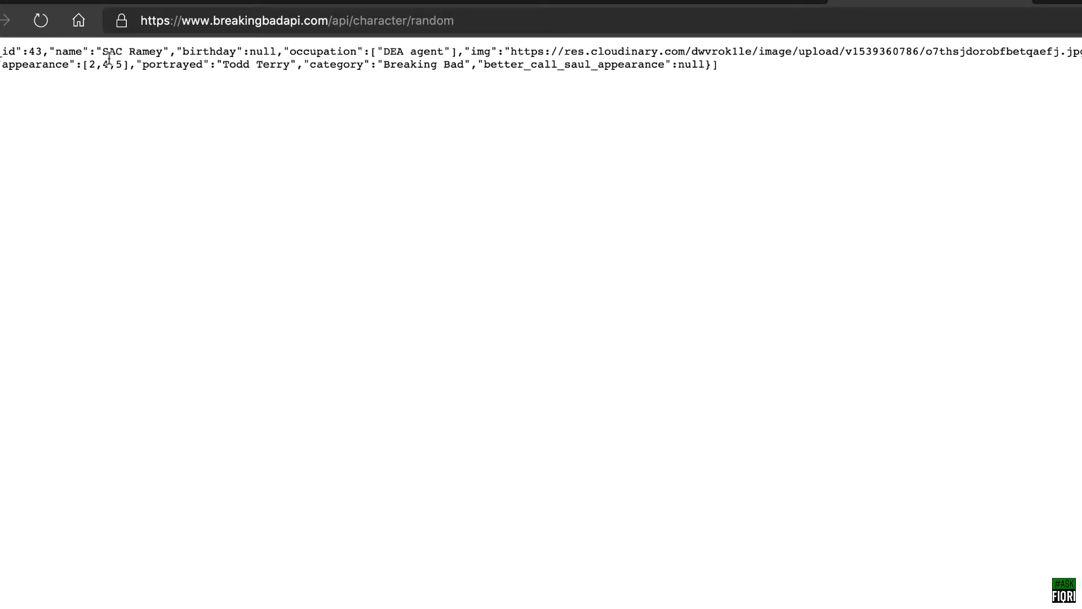
# Step: Set the new label's text formula to RandomCharacter.name, matching the API's name field, and widen the label to about 380
pyautogui.moveTo(49, 52); pyautogui.dragTo(88, 52)
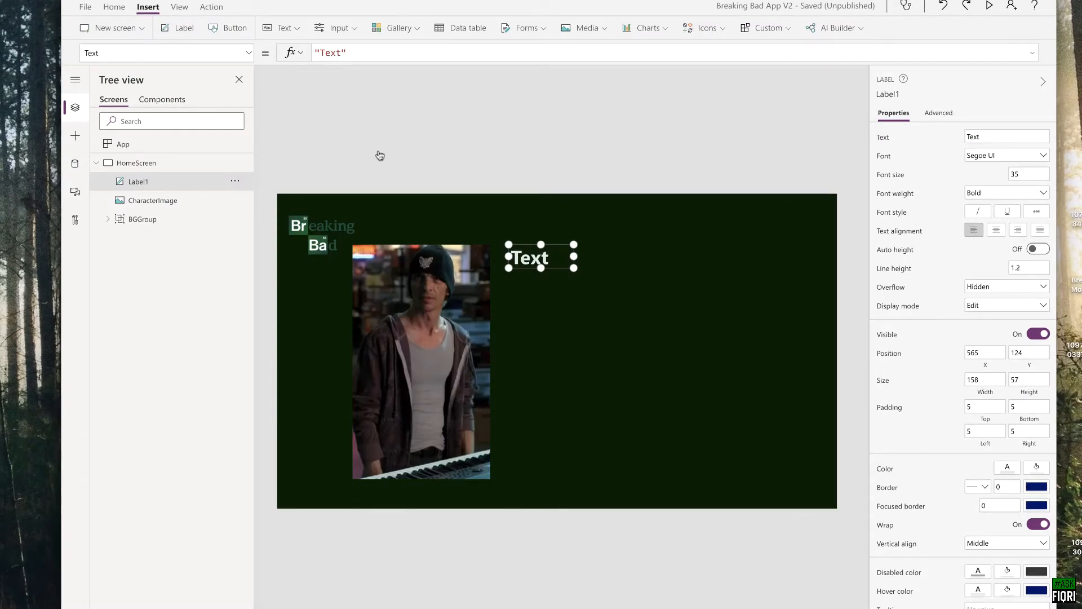
pyautogui.moveTo(363, 53); pyautogui.dragTo(282, 53)
pyautogui.write('Random')
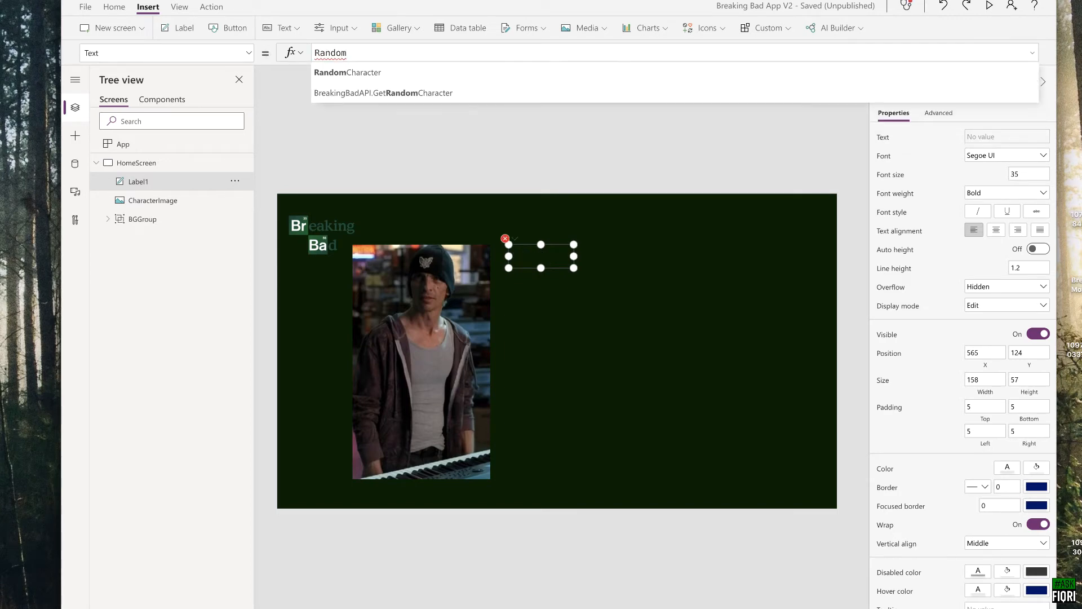
pyautogui.press('Tab')
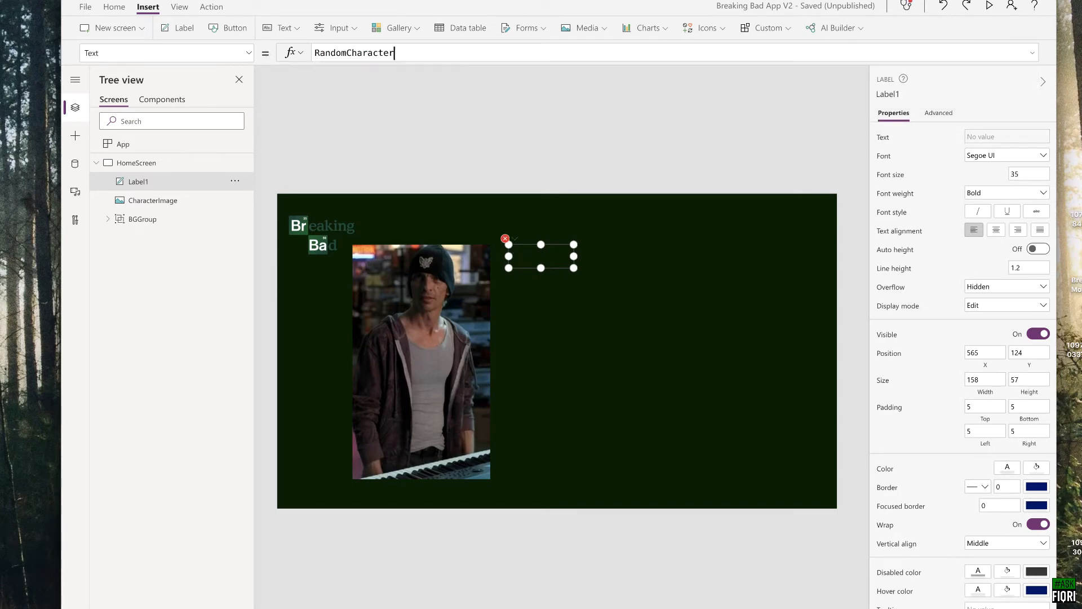
pyautogui.write('.')
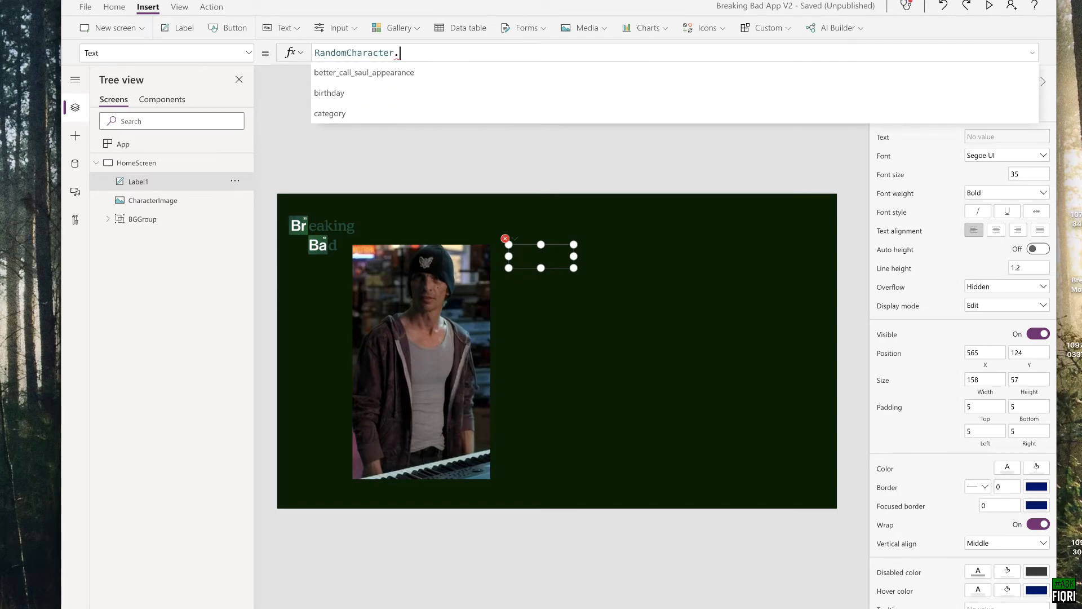
pyautogui.write('name')
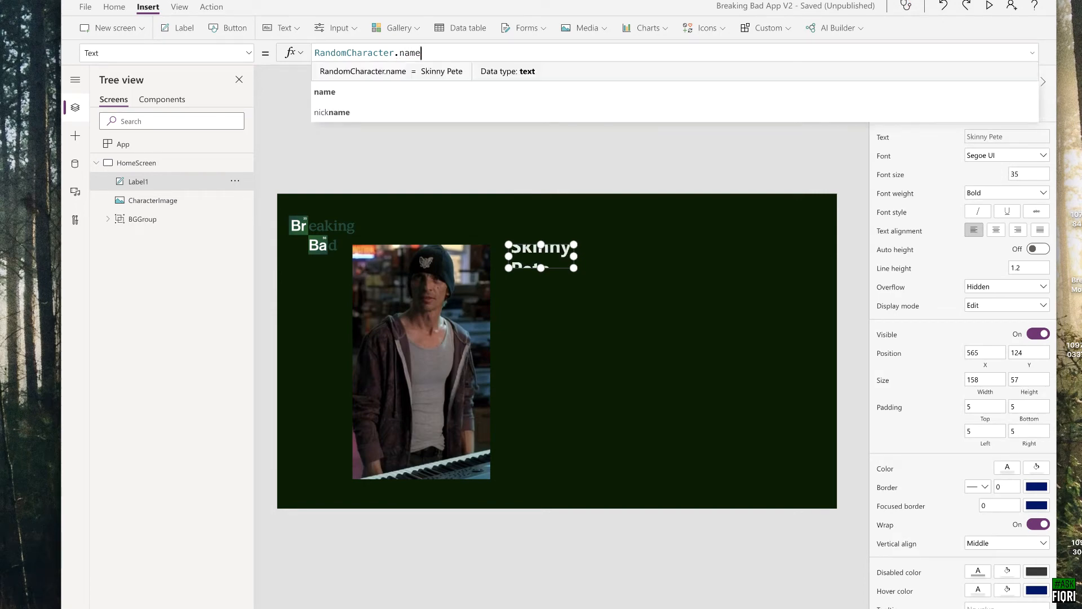
pyautogui.click(326, 90)
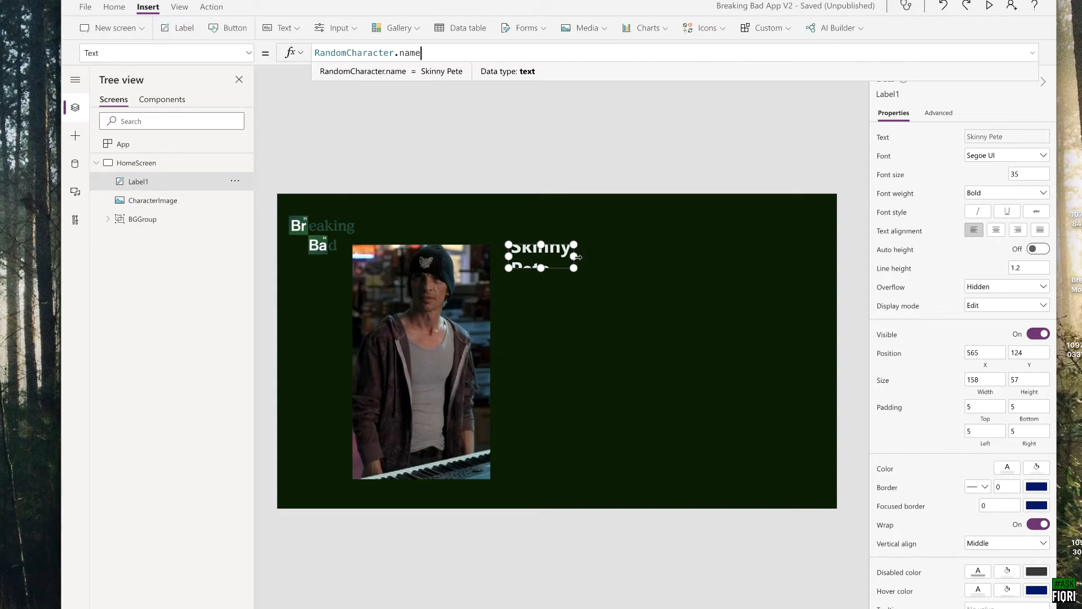
pyautogui.moveTo(574, 256); pyautogui.dragTo(667, 255)
pyautogui.click(645, 301)
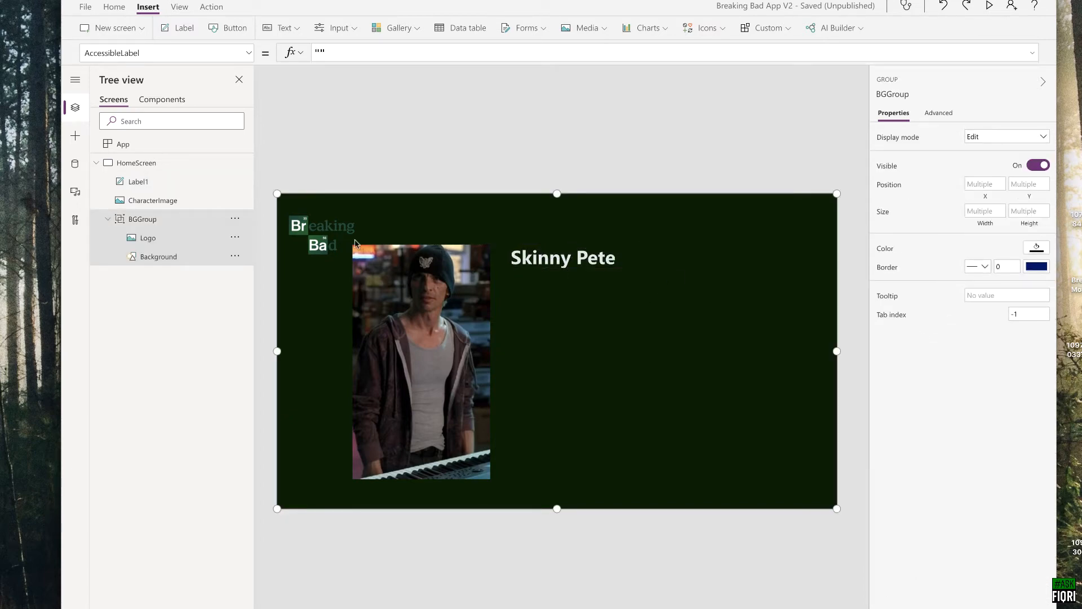
# Step: Run the App object's OnStart formula to load another random character
pyautogui.click(130, 146)
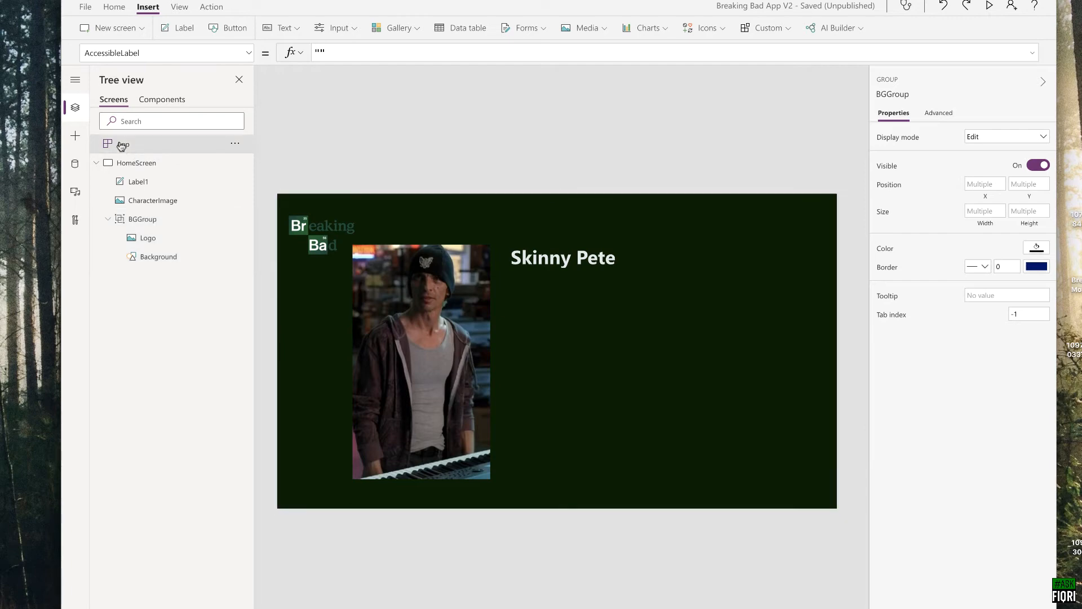
pyautogui.click(235, 145)
pyautogui.click(258, 163)
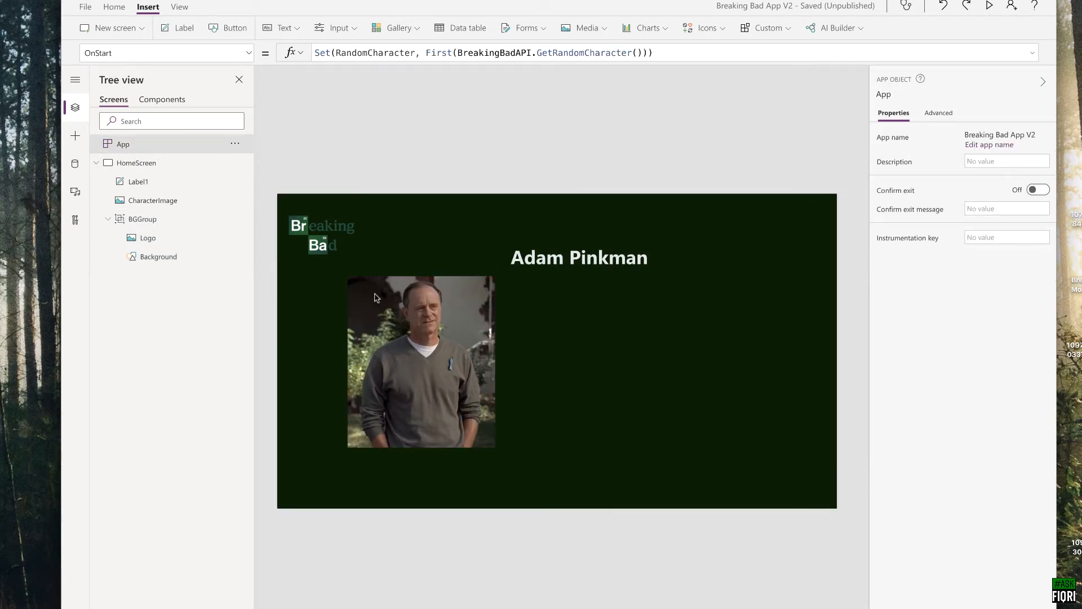
# Step: Try Stretch, set CharacterImage's image position to Fill, and rerun the App object's OnStart formula
pyautogui.click(414, 325)
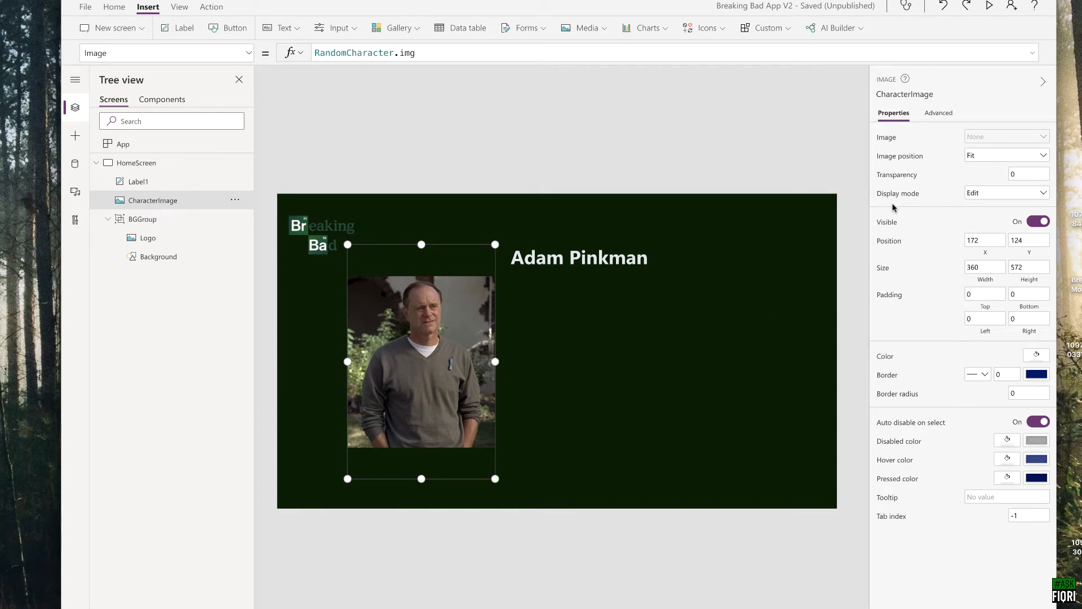
pyautogui.click(986, 157)
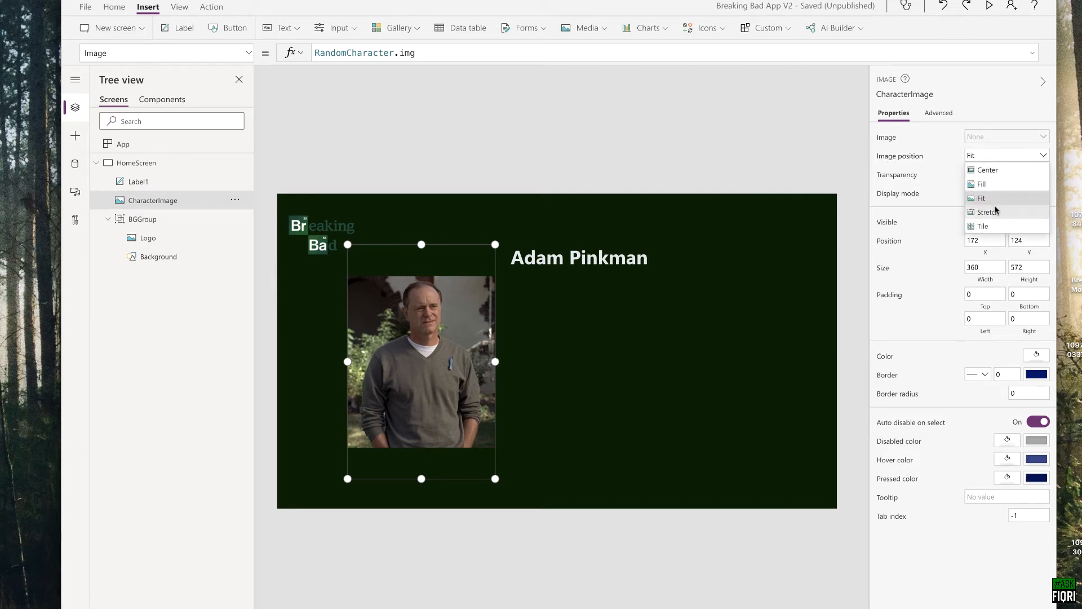
pyautogui.click(996, 211)
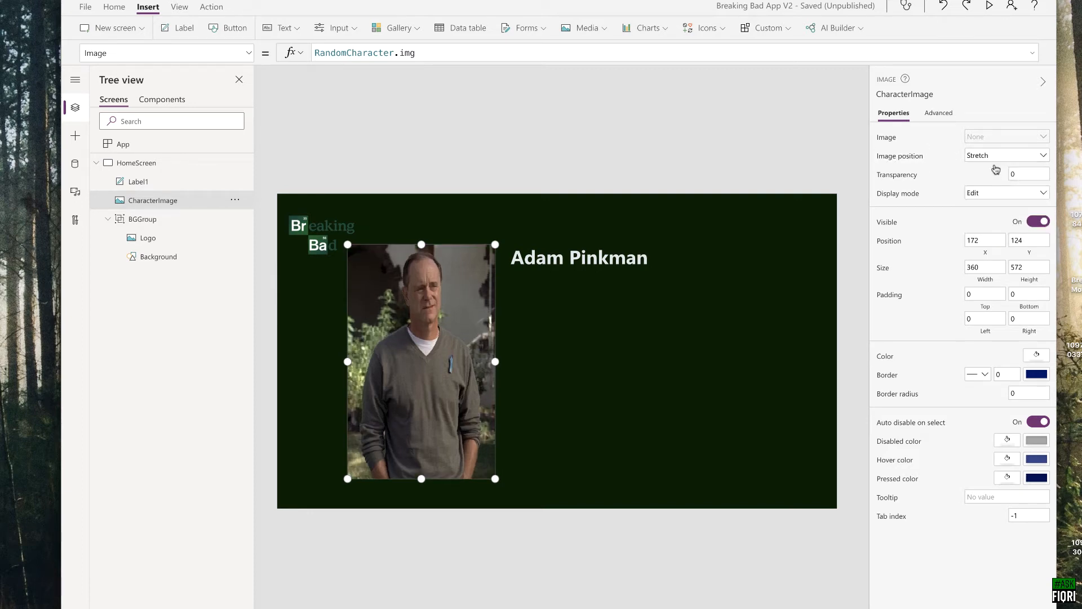
pyautogui.click(990, 156)
pyautogui.click(997, 185)
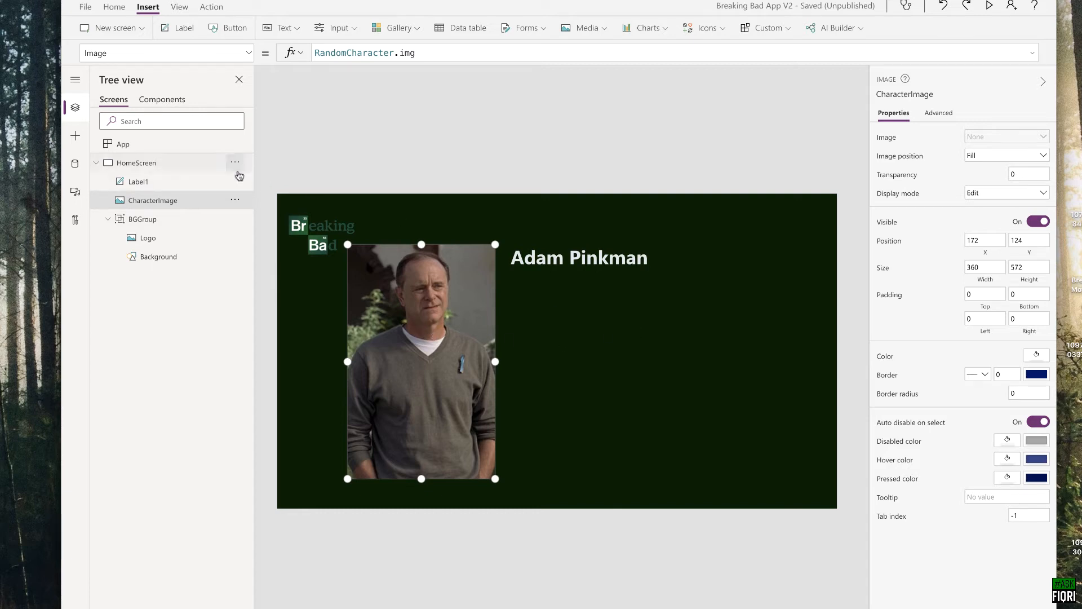
pyautogui.click(166, 144)
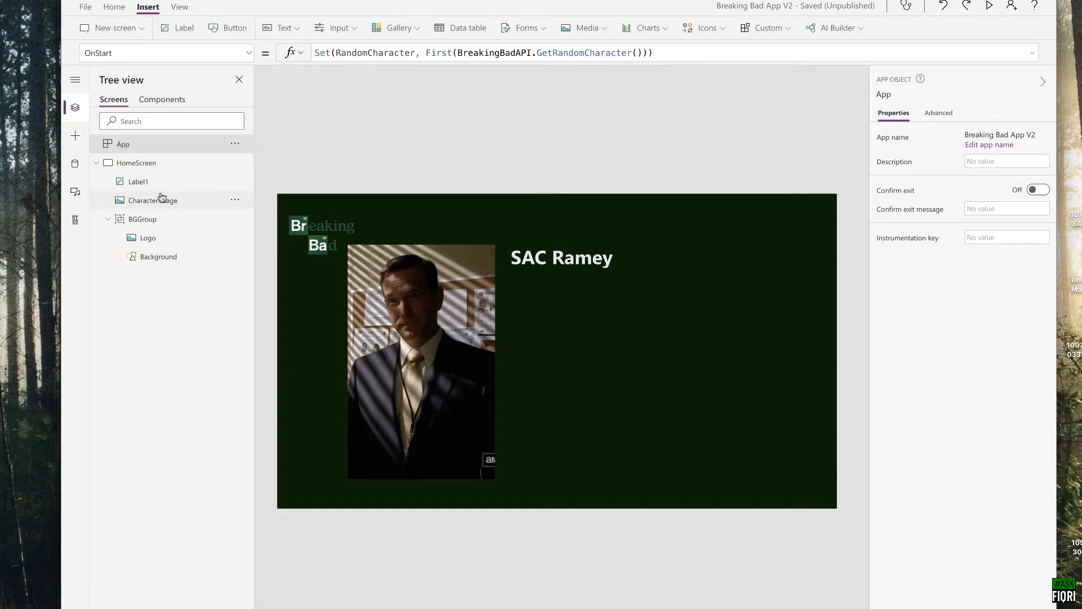
# Step: Rename the character's name label as CharacterName
pyautogui.click(552, 264)
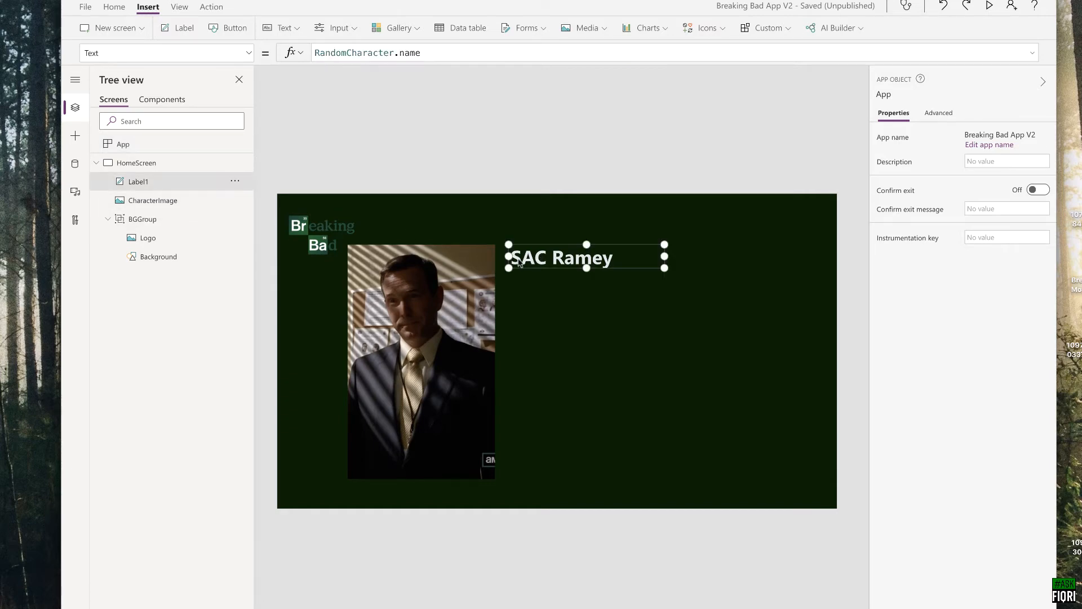
pyautogui.doubleClick(143, 186)
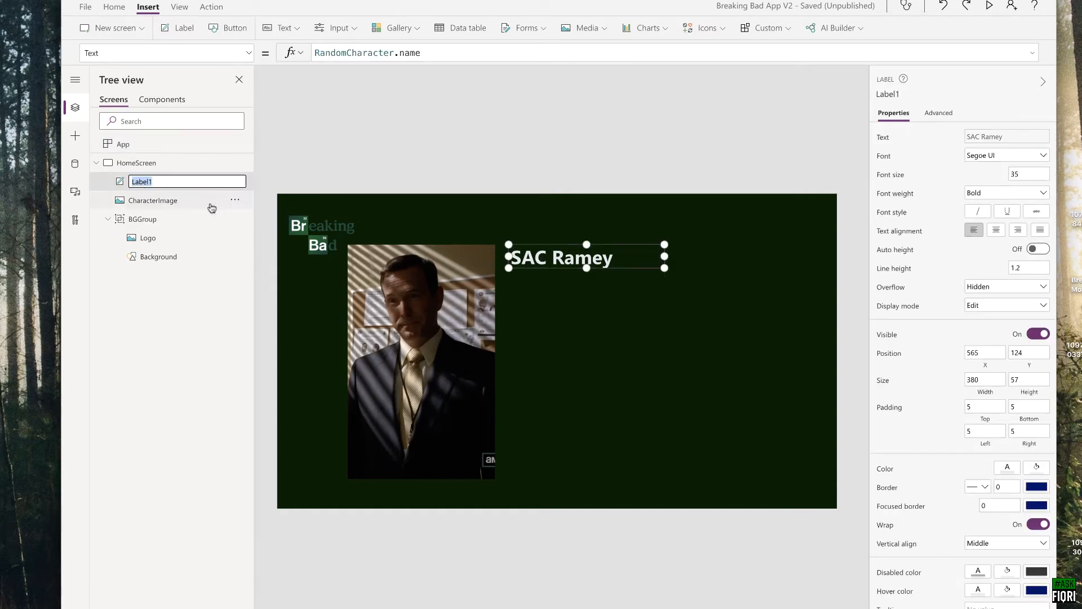
pyautogui.write('CharacterName')
pyautogui.press('Return')
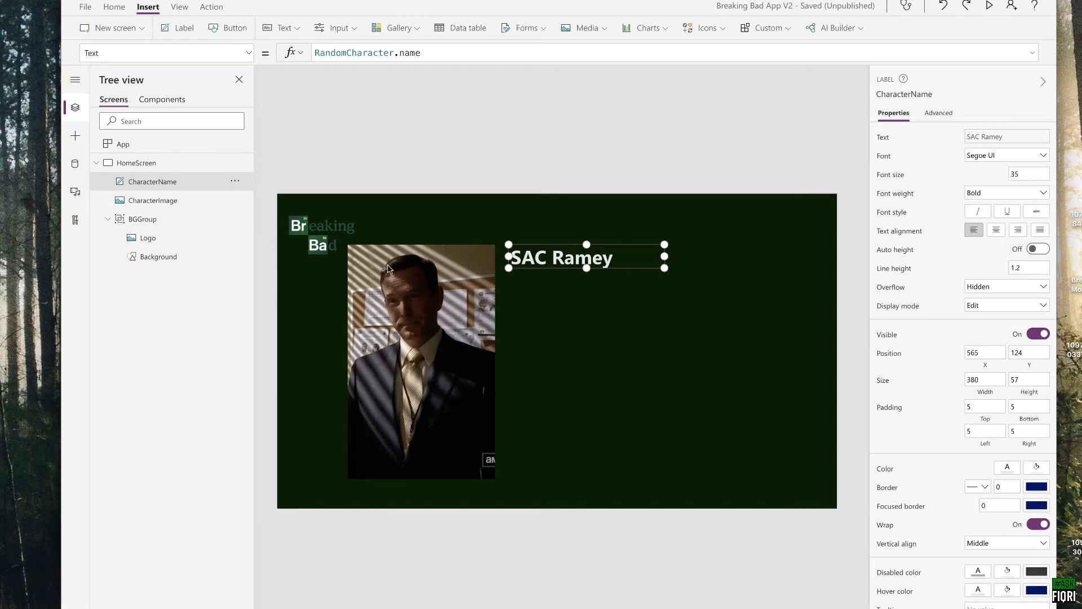
# Step: Paste two copies of the CharacterName label below the original, at X 565 and X 930, both at Y 194
pyautogui.click(556, 305)
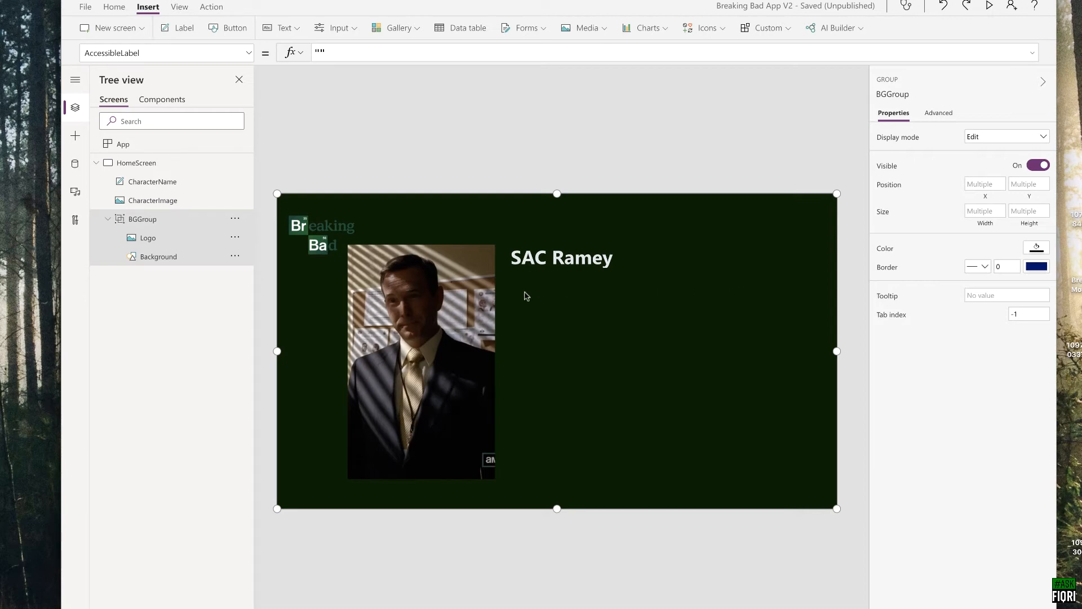
pyautogui.hotkey('ctrl', 'v')
pyautogui.hotkey('ctrl', 'v')
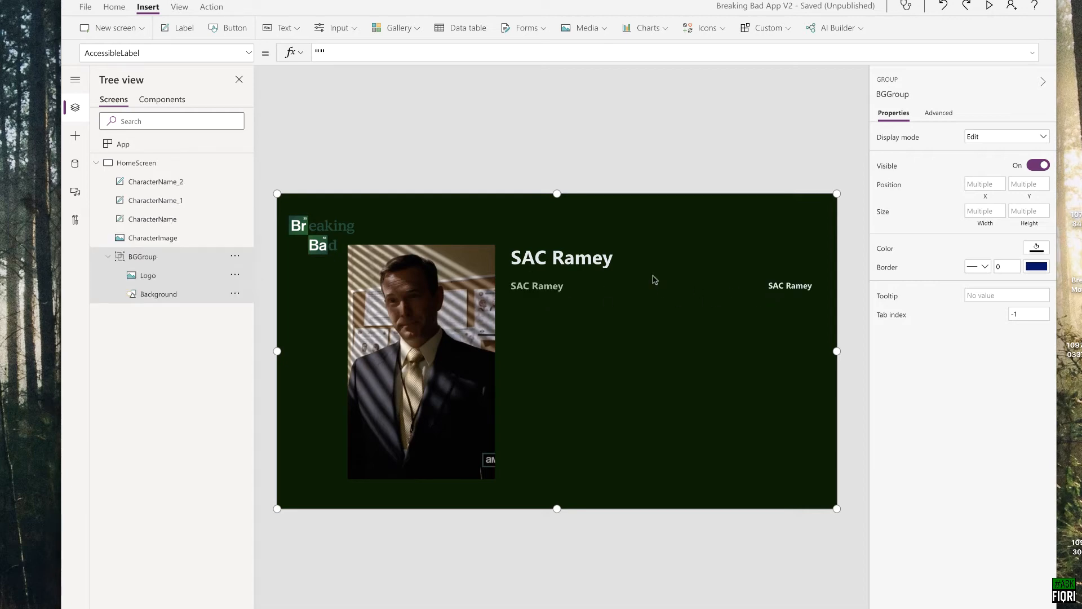
# Step: Check the nickname label's text formula, font size and custom text color
pyautogui.click(546, 287)
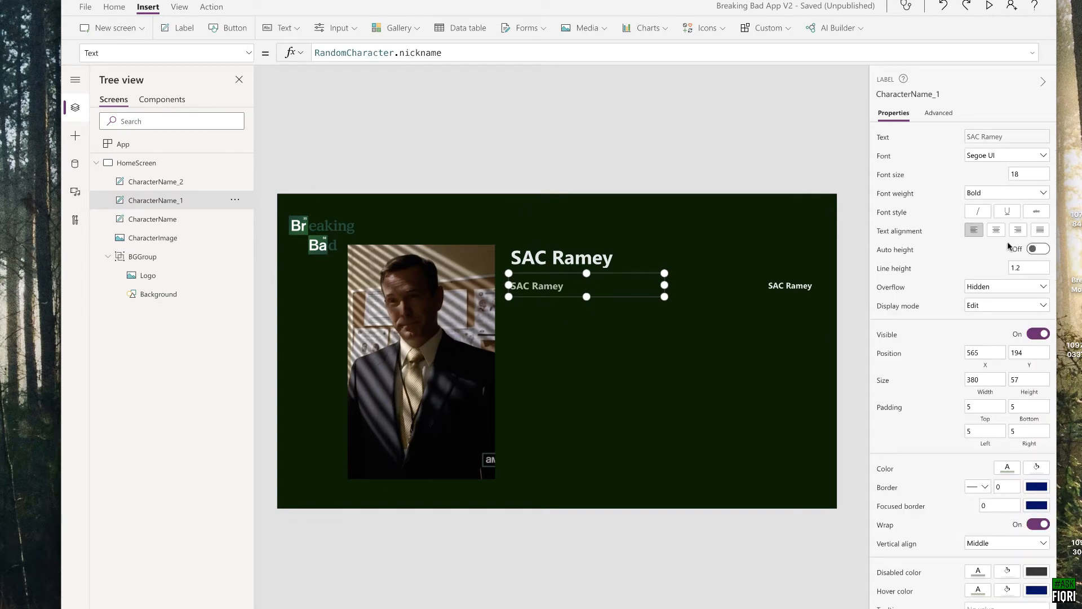
pyautogui.click(1022, 173)
pyautogui.click(1007, 468)
pyautogui.click(872, 365)
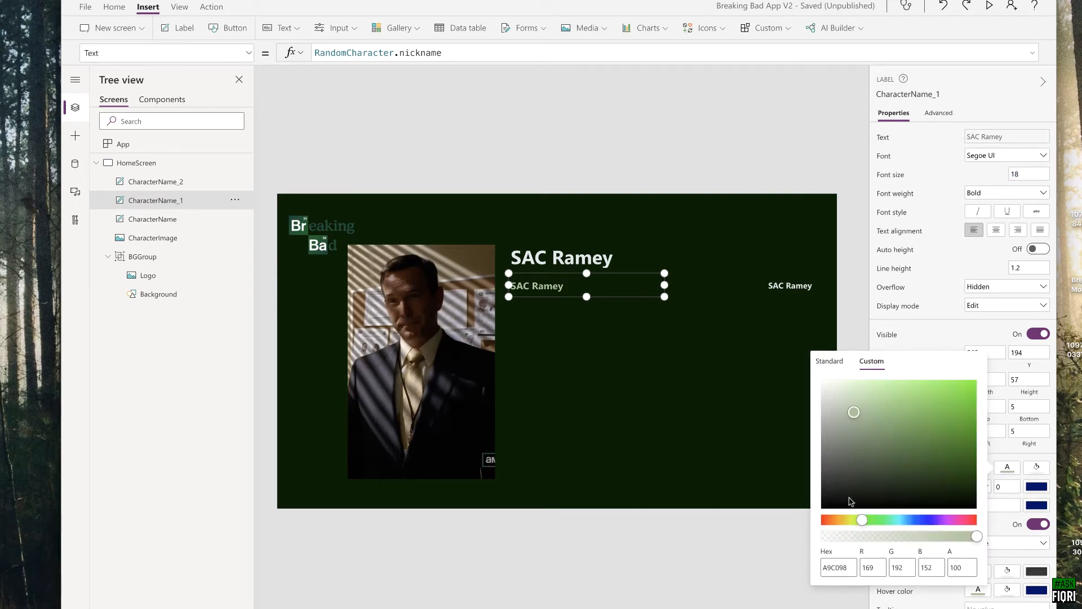
pyautogui.click(751, 362)
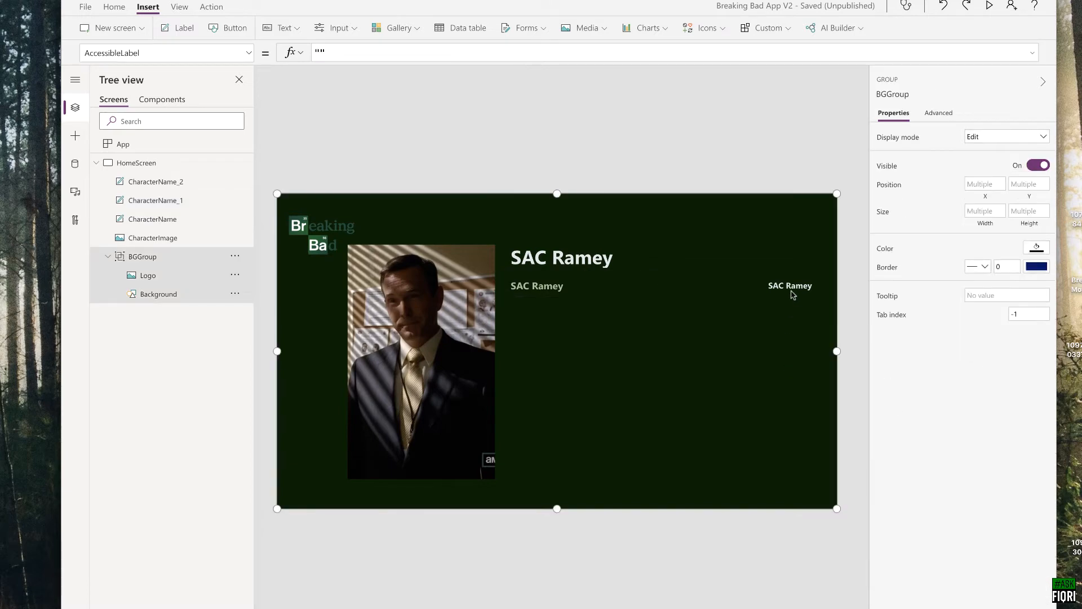
# Step: Set the text formula of the right-aligned CharacterName_2 label to RandomCharacter.occupation
pyautogui.click(771, 281)
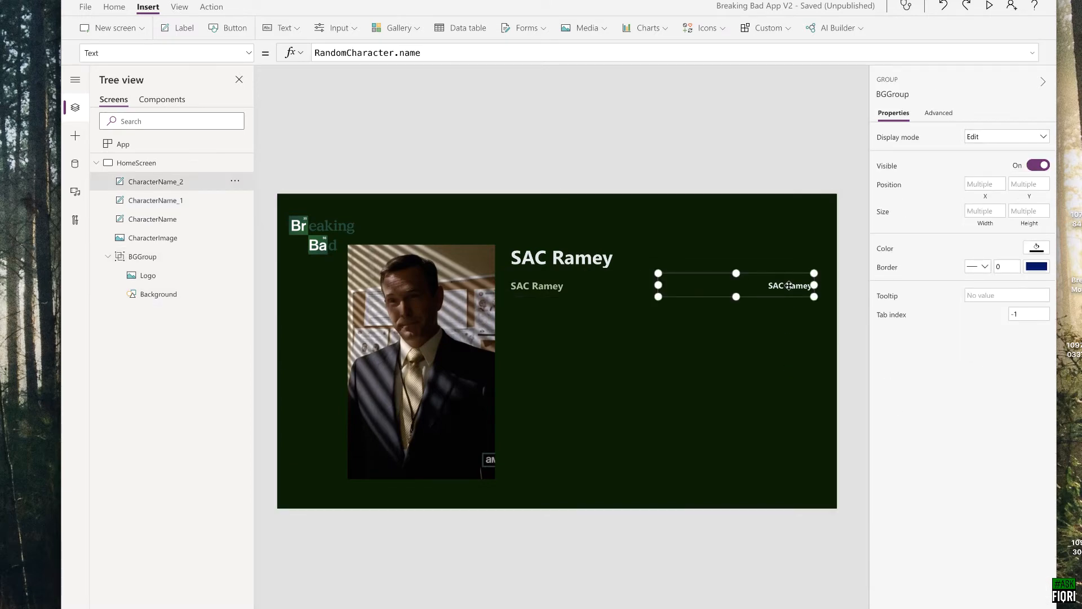
pyautogui.doubleClick(402, 52)
pyautogui.write('occu')
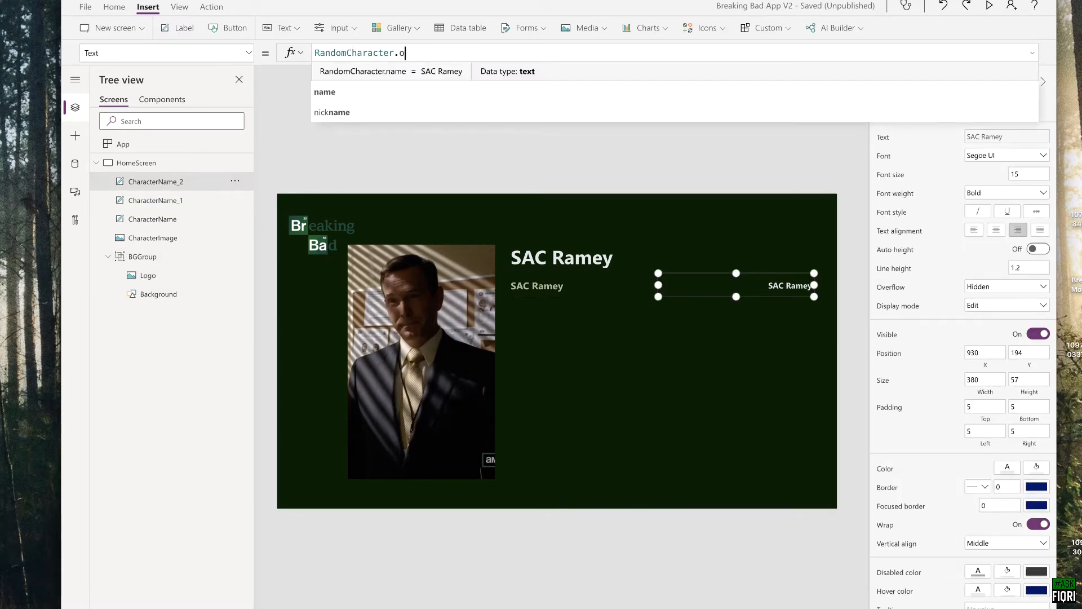
pyautogui.write('pation')
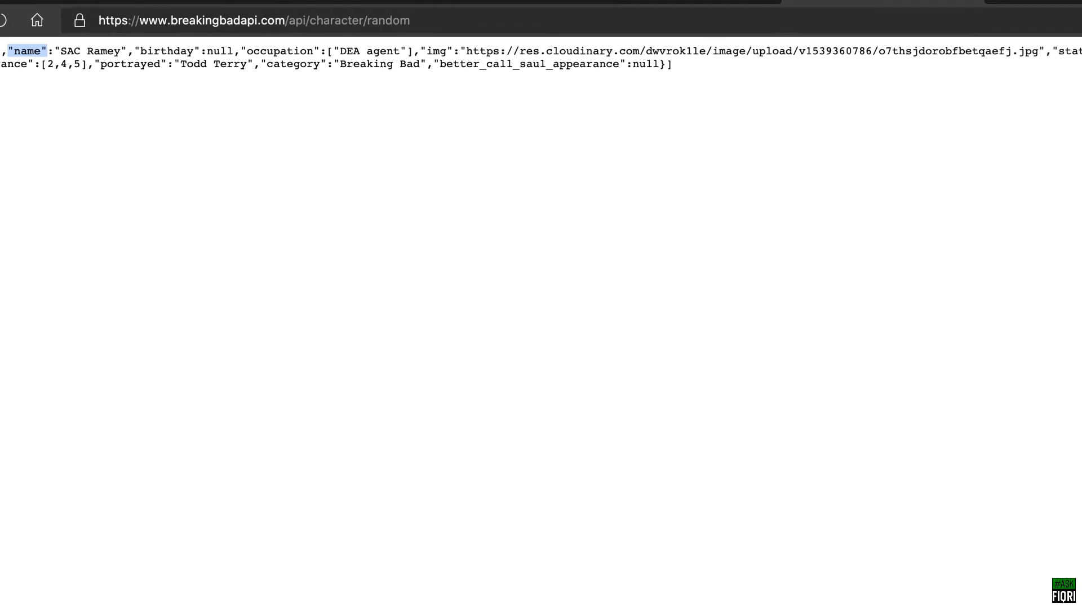
# Step: Check the occupation array in the API response and change CharacterName_2's text formula to First(RandomCharacter.occupation).Value
pyautogui.moveTo(414, 54); pyautogui.dragTo(239, 54)
pyautogui.click(265, 55)
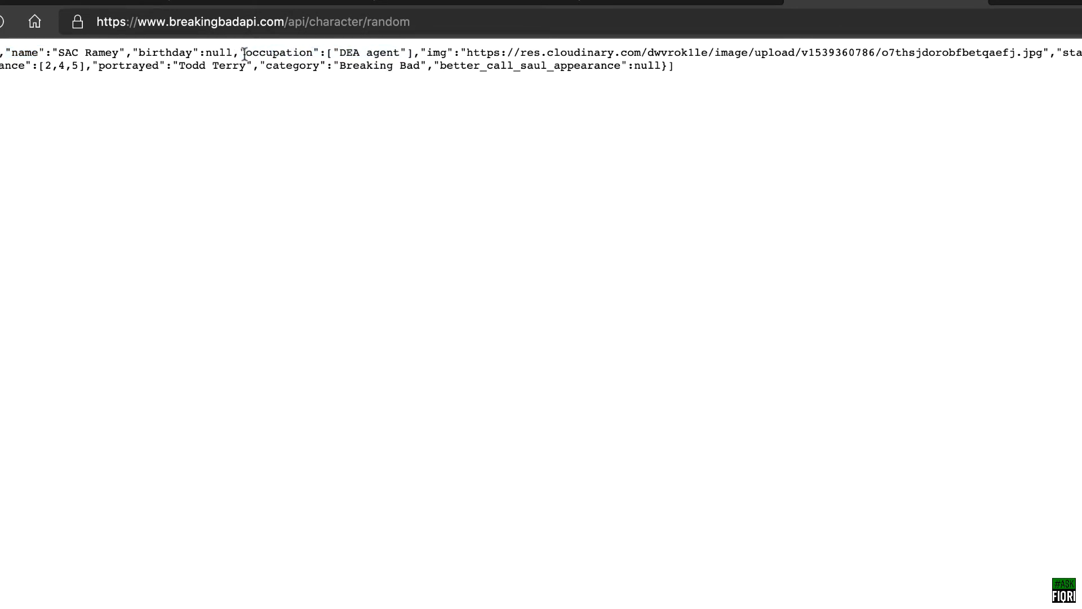
pyautogui.moveTo(327, 53); pyautogui.dragTo(416, 52)
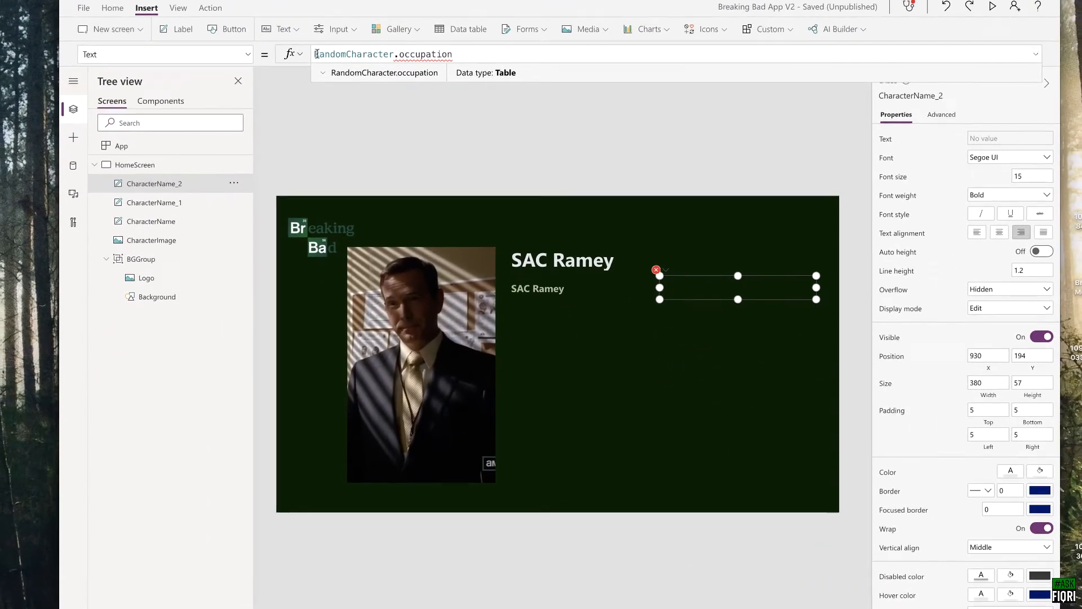
pyautogui.click(316, 54)
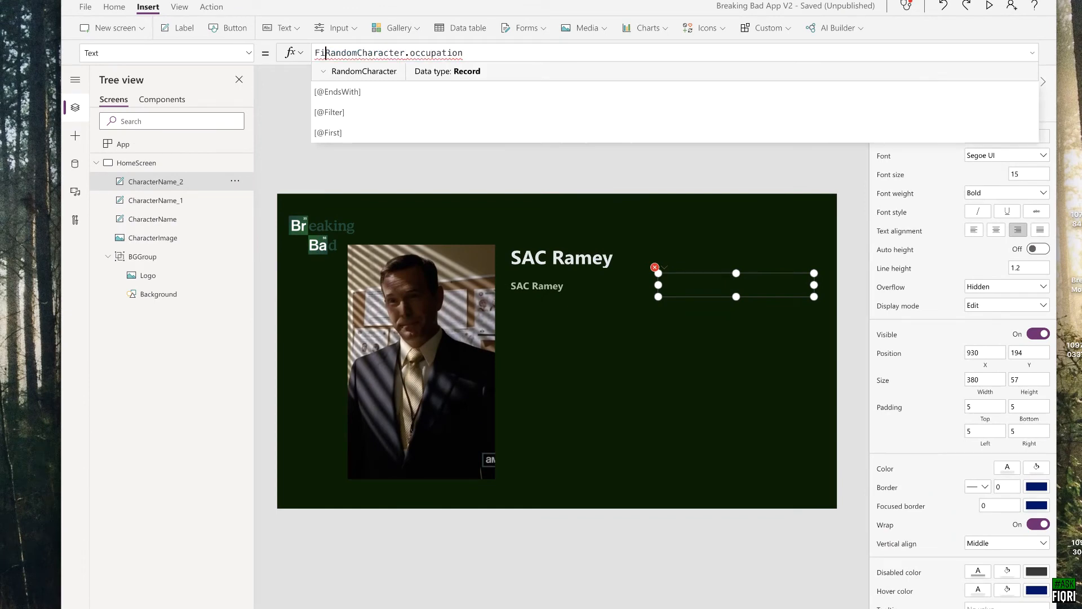
pyautogui.write('First(')
pyautogui.click(519, 50)
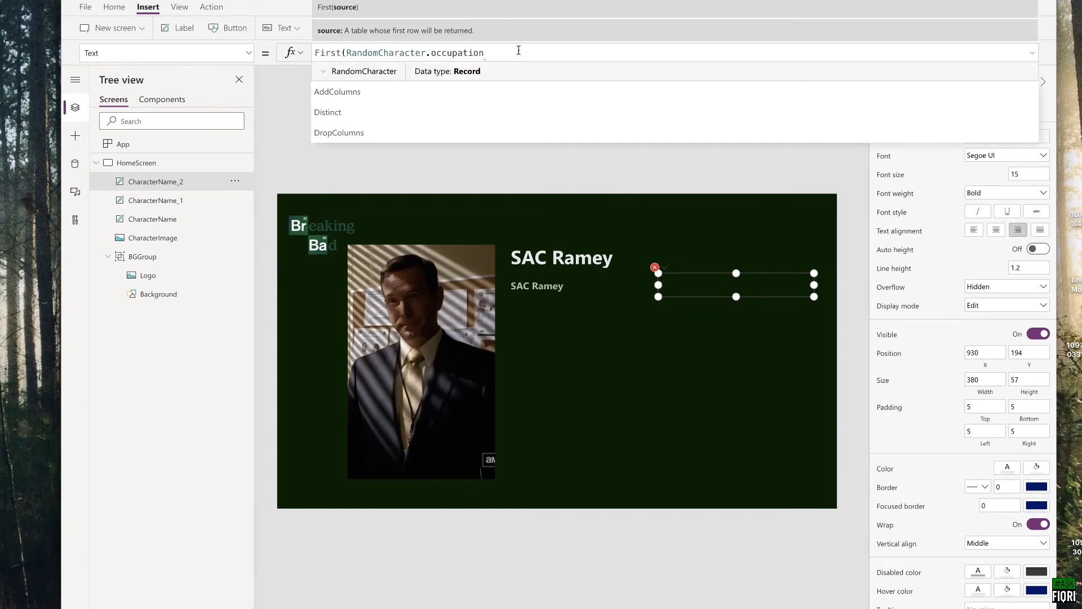
pyautogui.write(')')
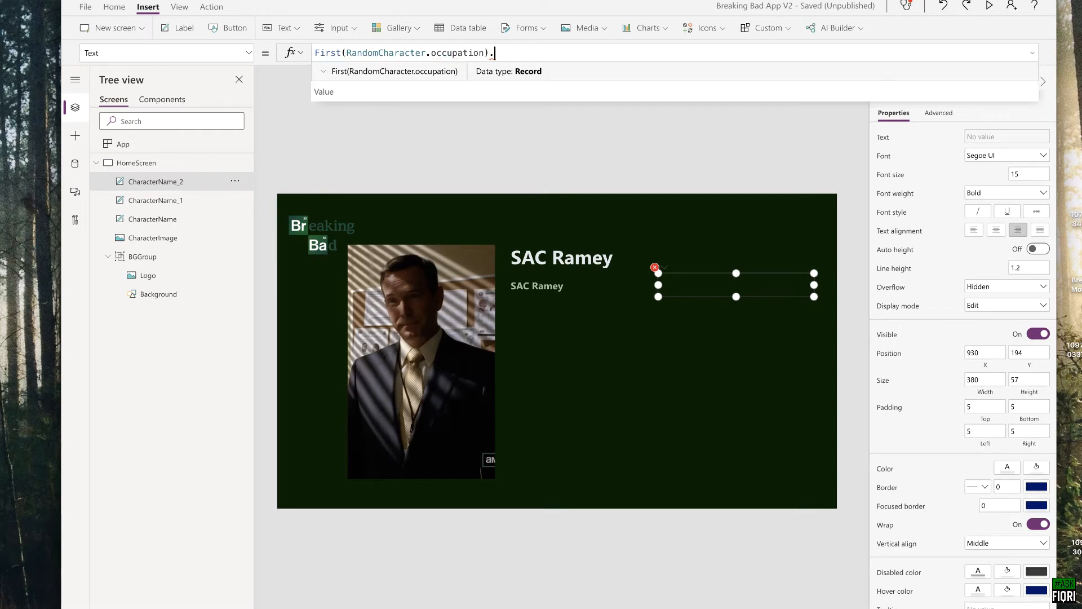
pyautogui.write('.')
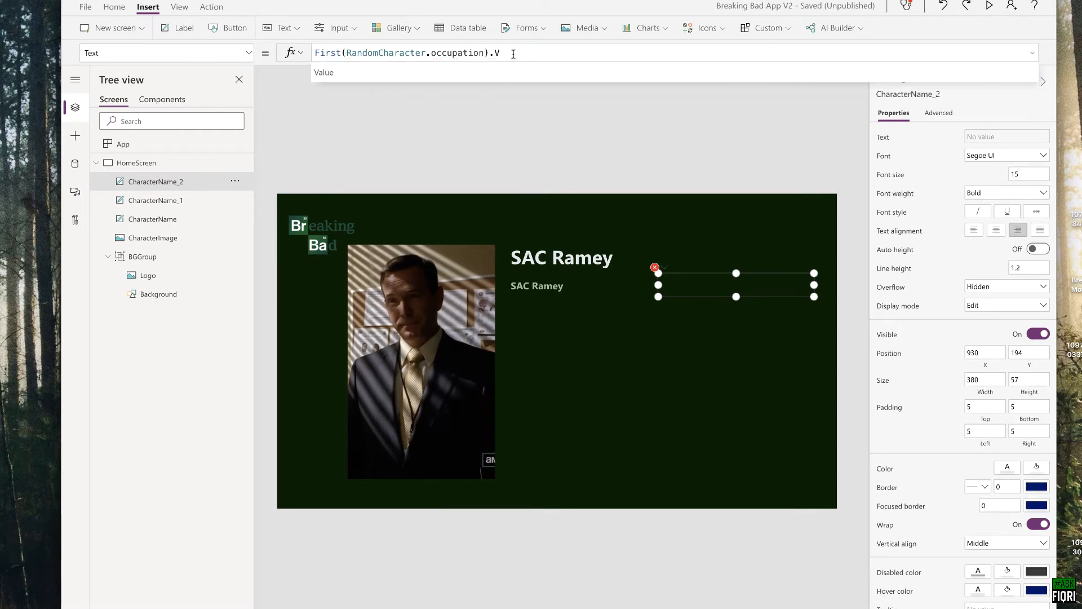
pyautogui.write('V')
pyautogui.click(379, 71)
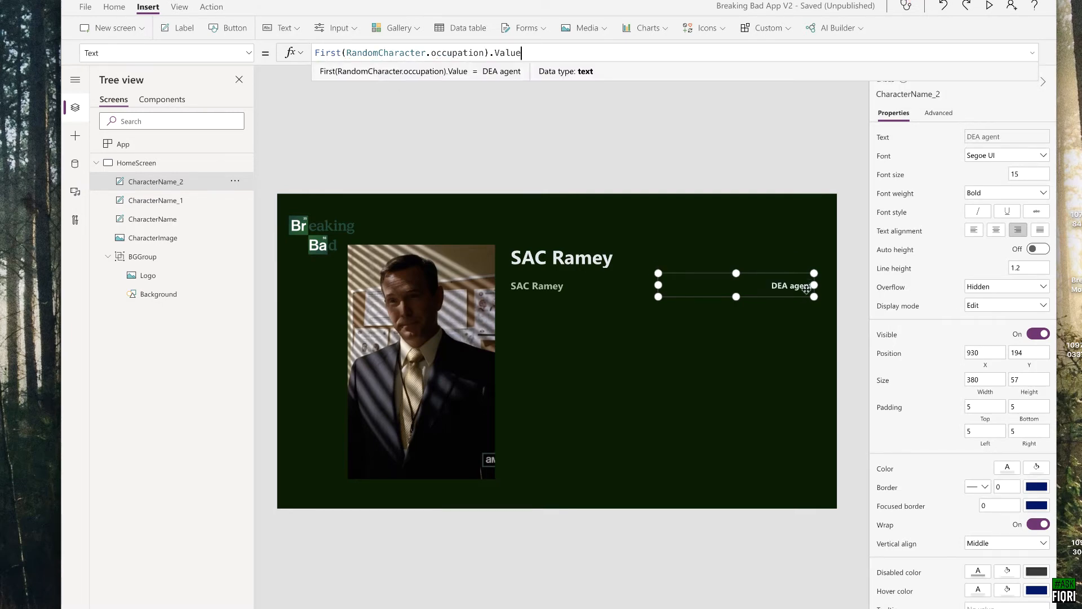
pyautogui.click(773, 322)
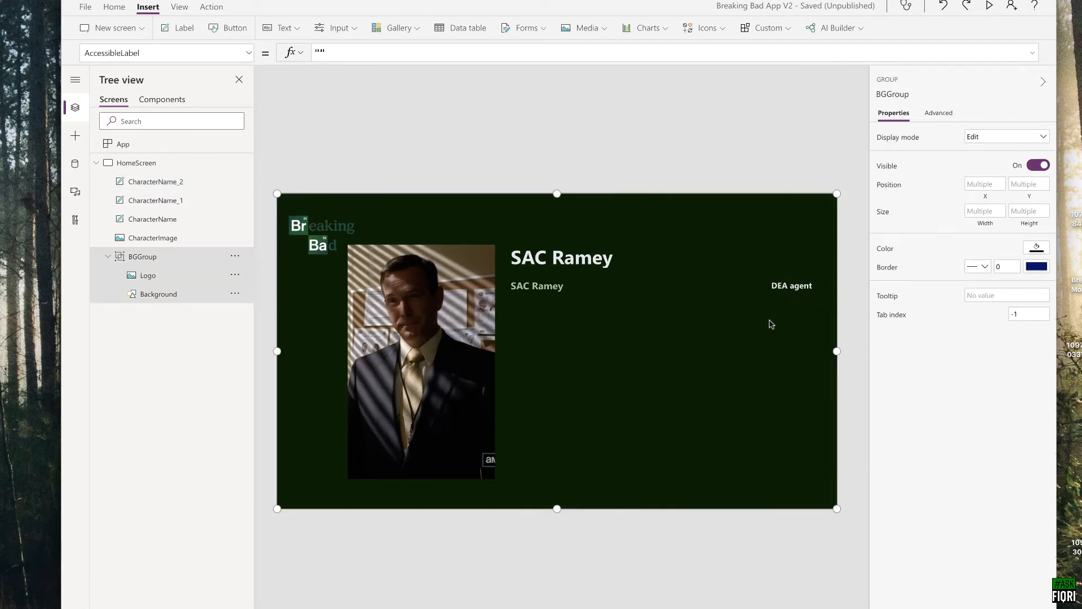
# Step: Rename the CharacterName_2 label showing the occupation as CharacterOccupation
pyautogui.click(787, 285)
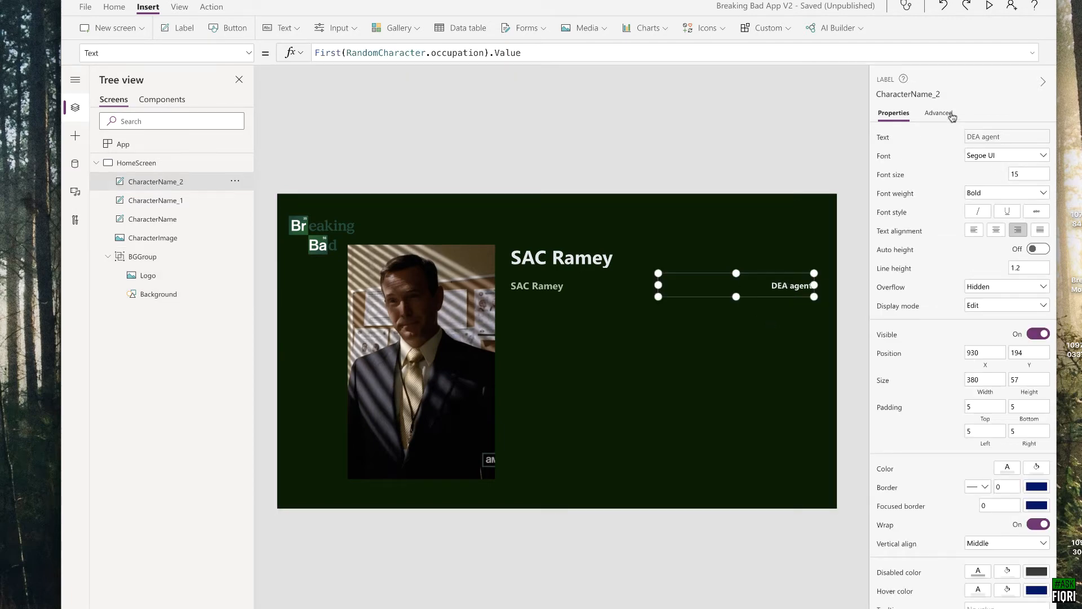
pyautogui.doubleClick(907, 94)
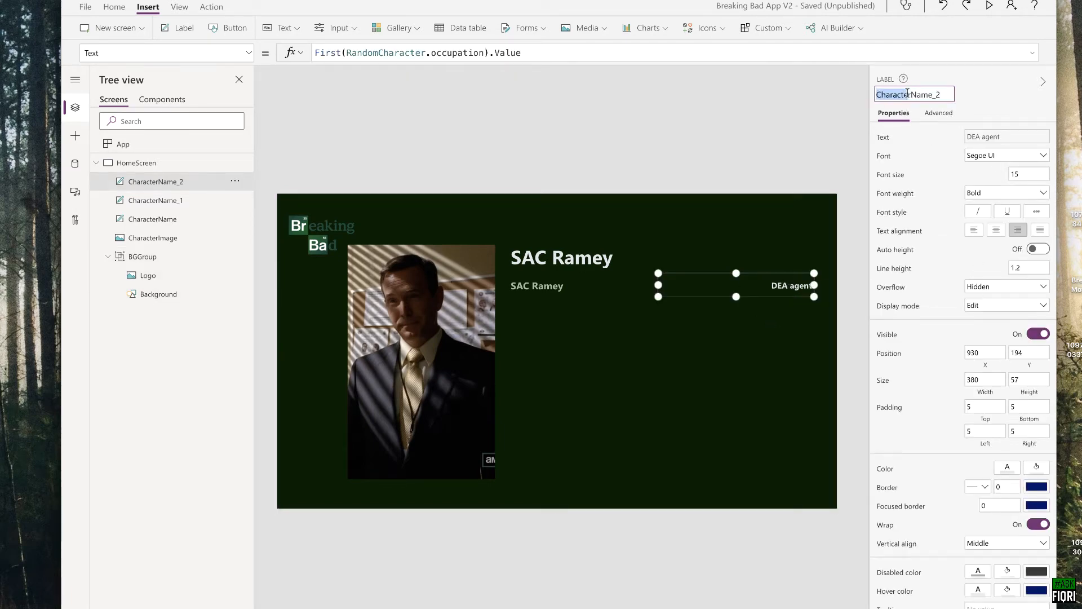
pyautogui.moveTo(946, 93); pyautogui.dragTo(798, 98)
pyautogui.write('CharacterOccupation')
pyautogui.press('Return')
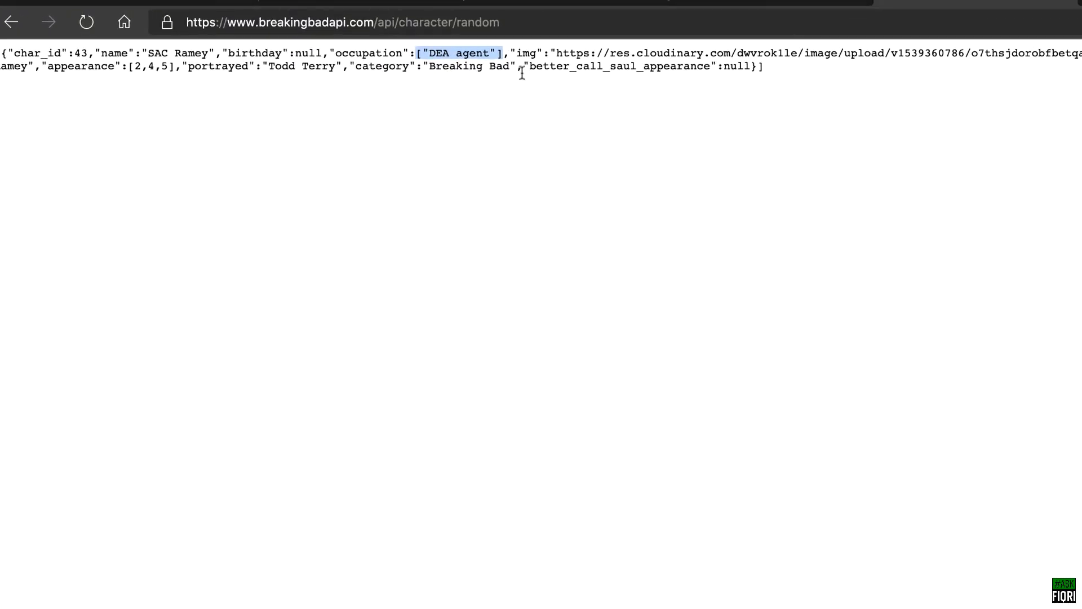
# Step: Switch to the random character API response in the browser and examine the appearance array
pyautogui.click(543, 71)
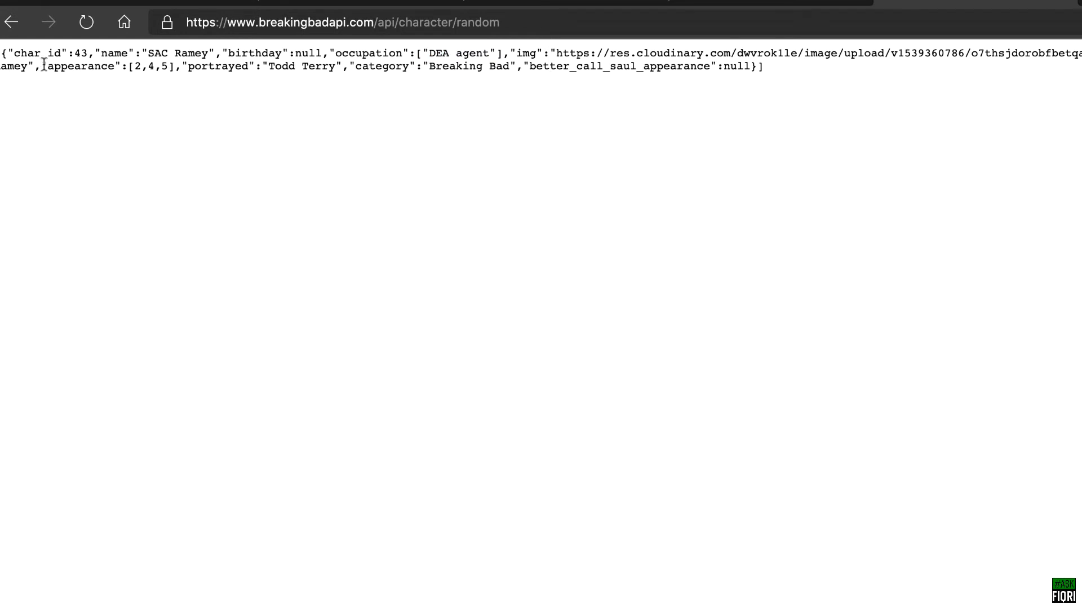
pyautogui.moveTo(42, 66); pyautogui.dragTo(176, 63)
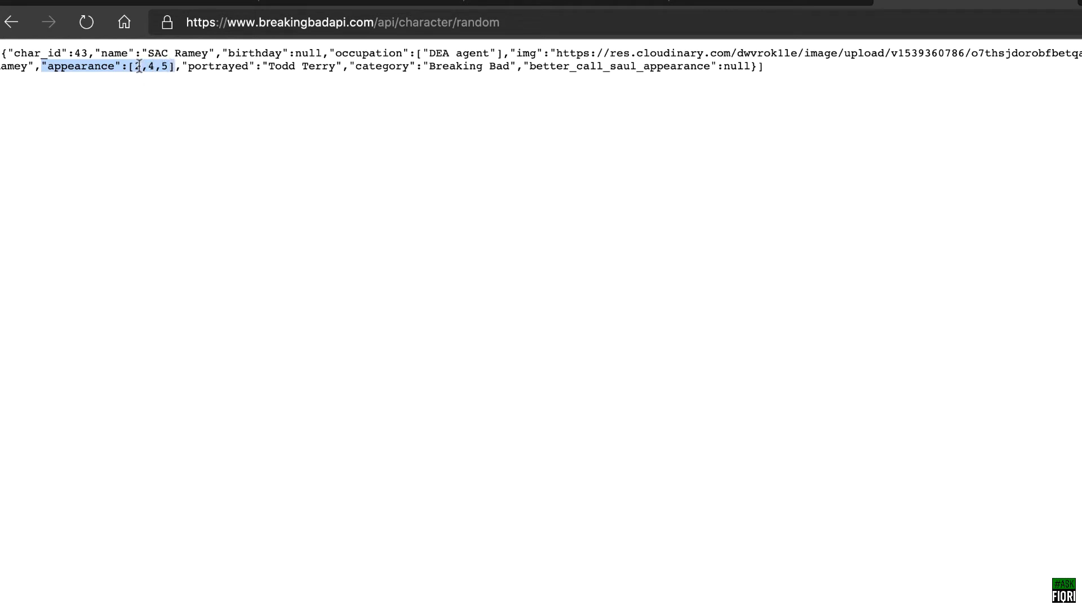
pyautogui.moveTo(129, 67); pyautogui.dragTo(174, 65)
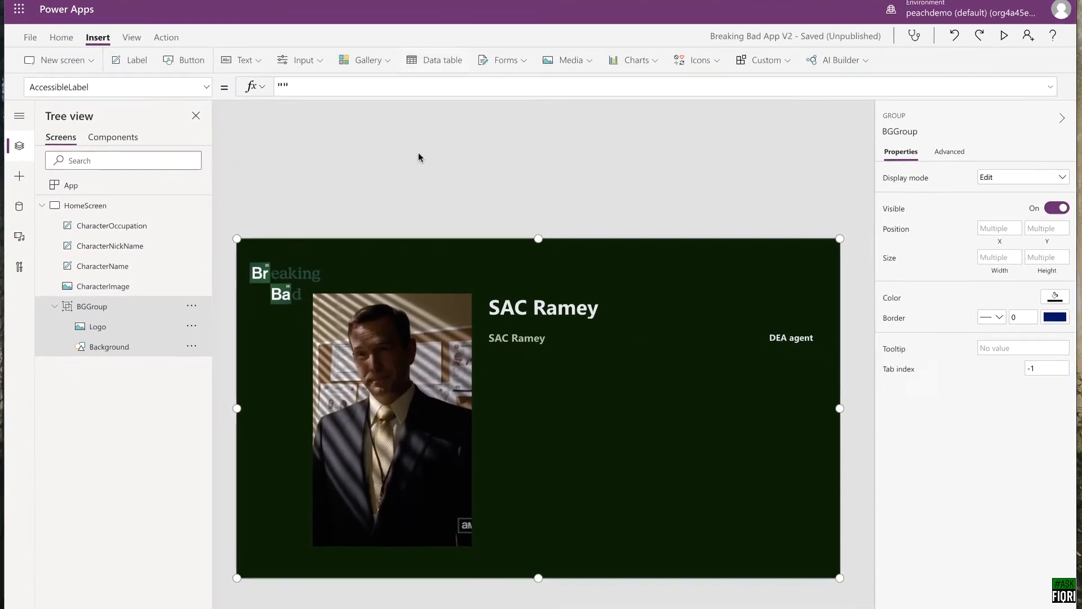
# Step: Insert a blank horizontal gallery without choosing a data source and place it below the labels at X 588, Y 432, sized 722 by 252
pyautogui.click(378, 60)
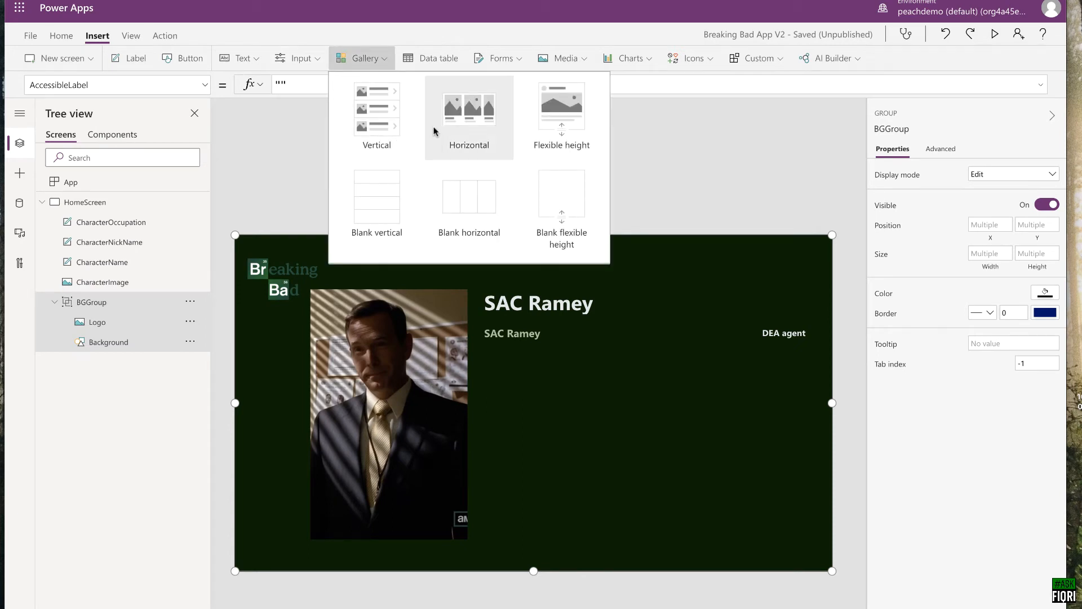
pyautogui.click(467, 201)
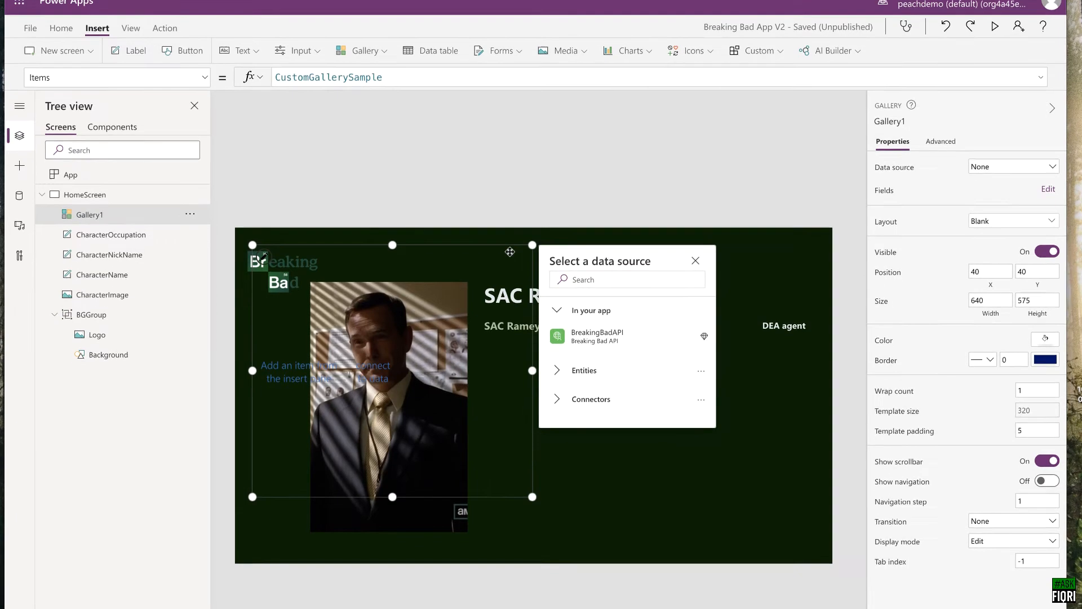
pyautogui.click(696, 260)
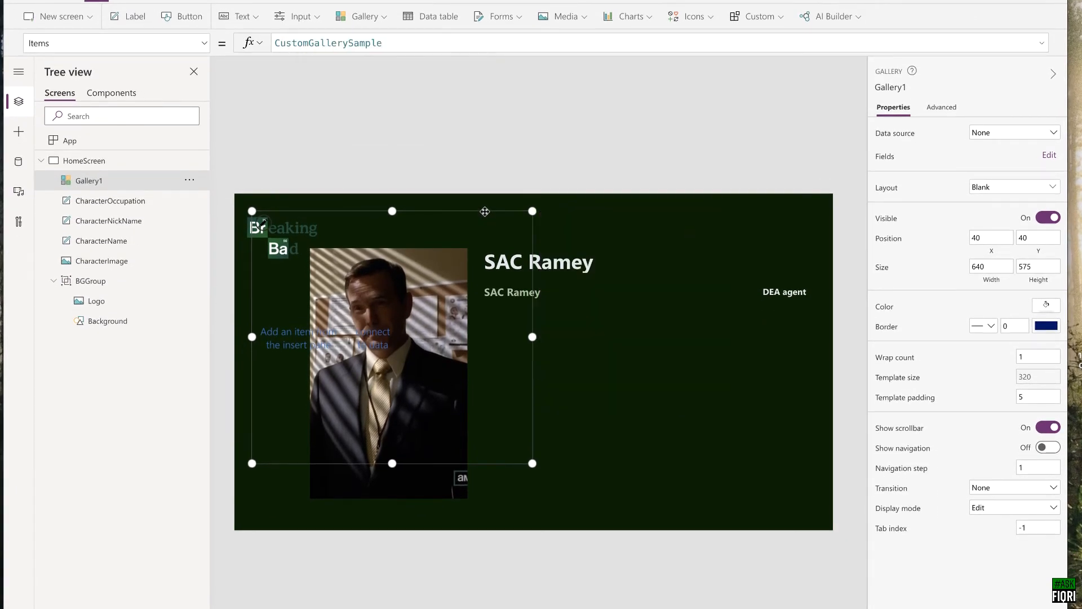
pyautogui.moveTo(485, 212); pyautogui.dragTo(728, 251)
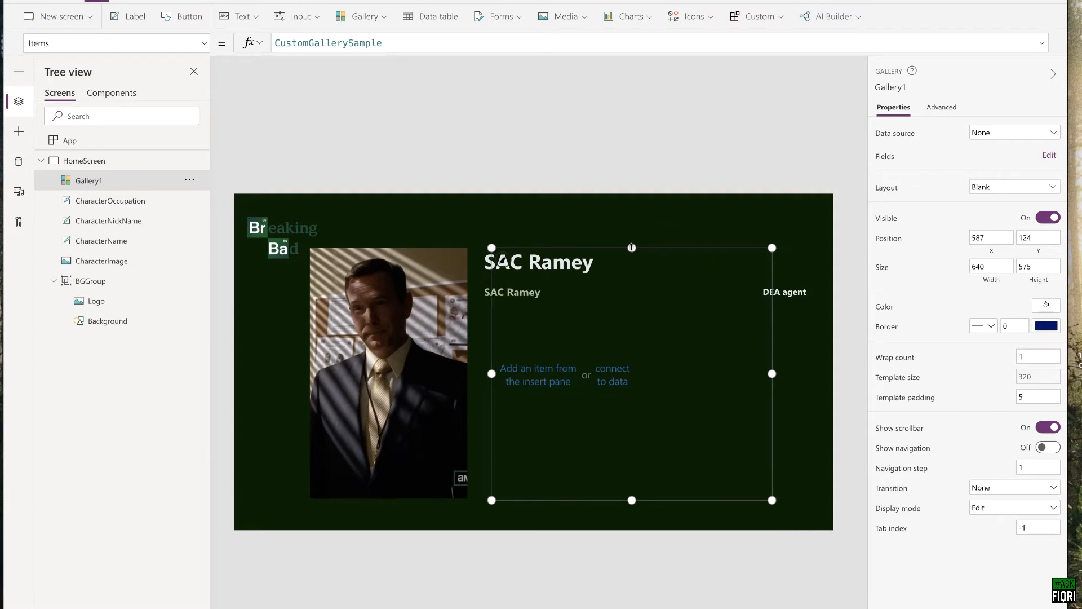
pyautogui.moveTo(631, 247); pyautogui.dragTo(654, 383)
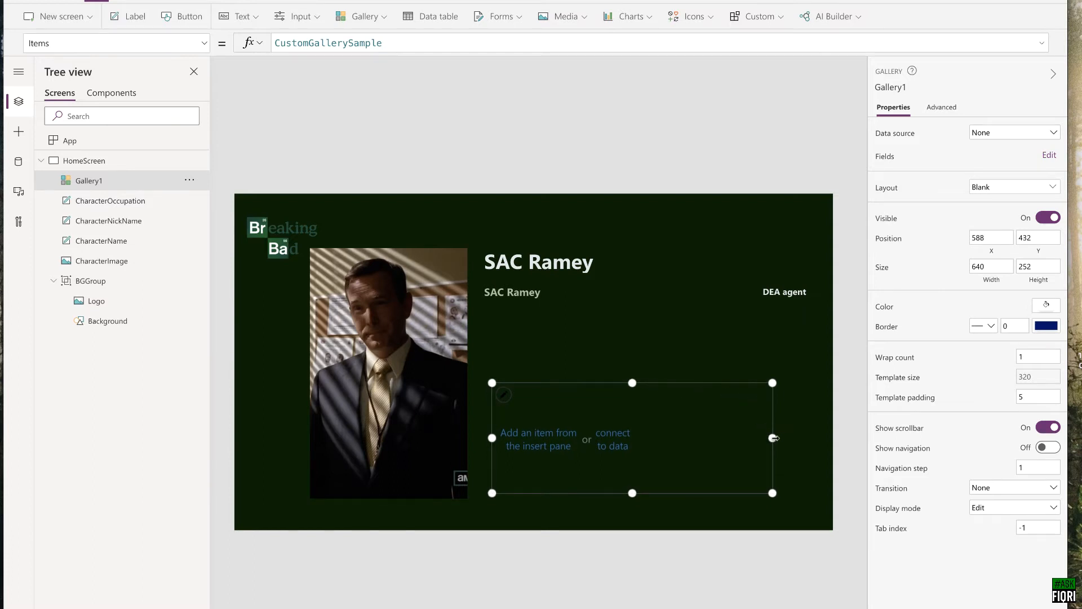
pyautogui.moveTo(772, 437); pyautogui.dragTo(808, 438)
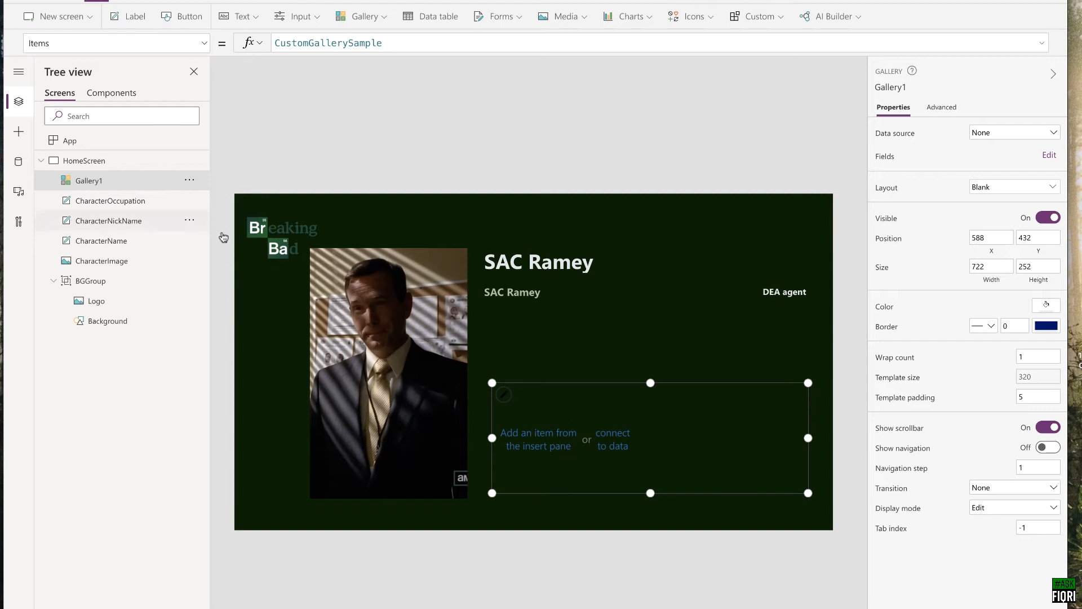
# Step: Rename the new gallery as SeasonsGallery
pyautogui.doubleClick(87, 181)
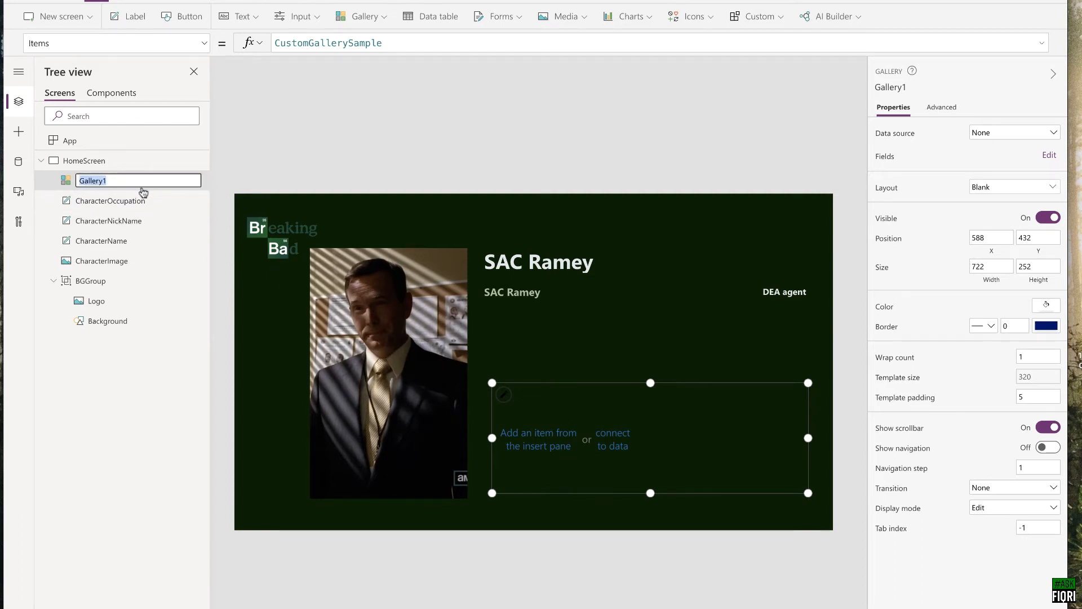
pyautogui.write('D')
pyautogui.press('Return')
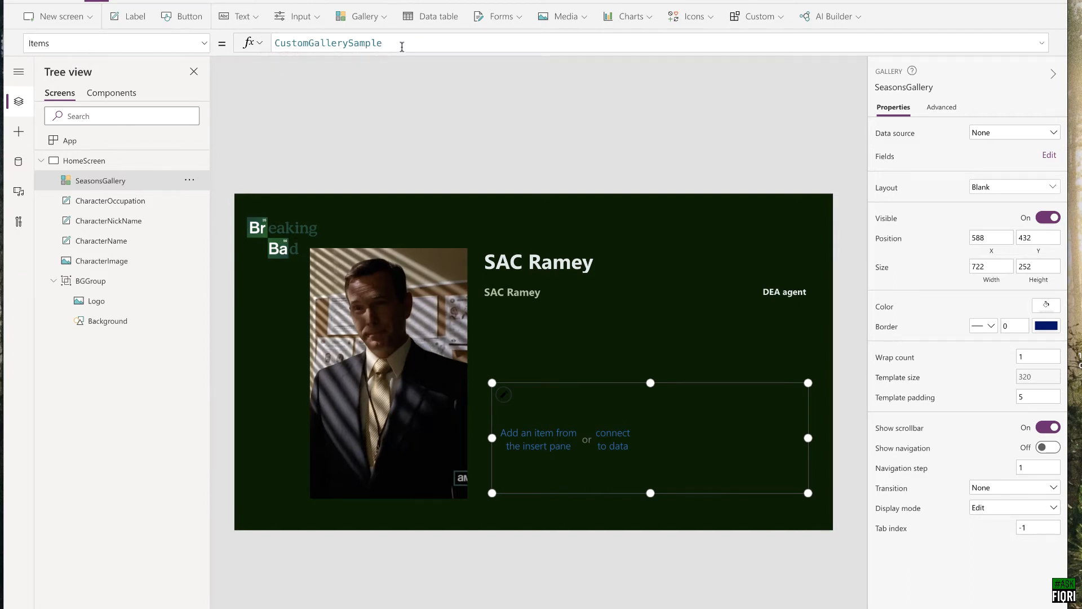
# Step: Set the Items formula of SeasonsGallery to RandomCharacter.appearance
pyautogui.moveTo(395, 43); pyautogui.dragTo(273, 44)
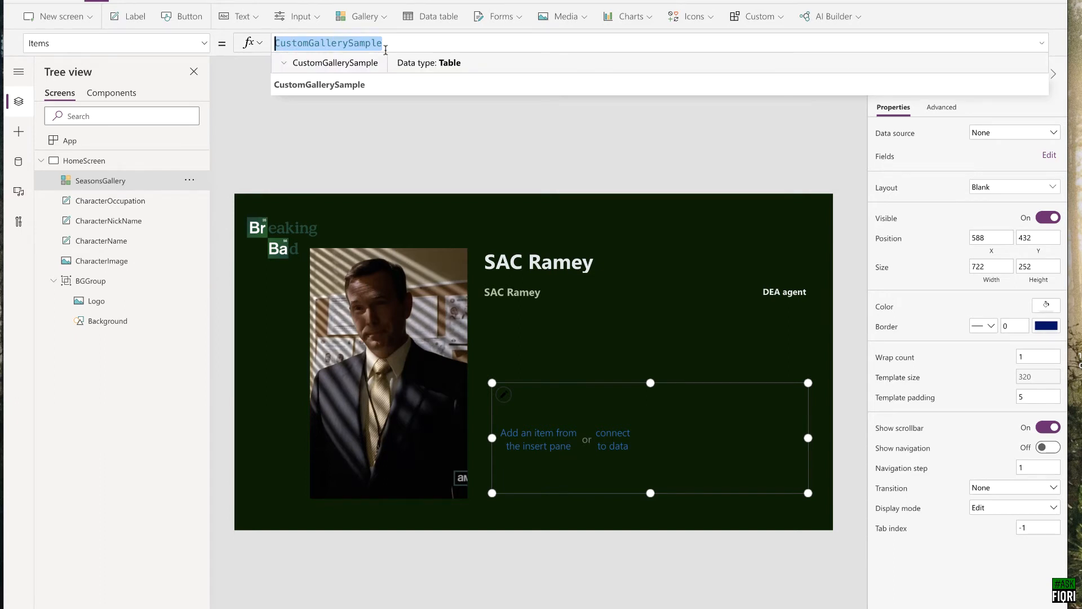
pyautogui.write('Ran')
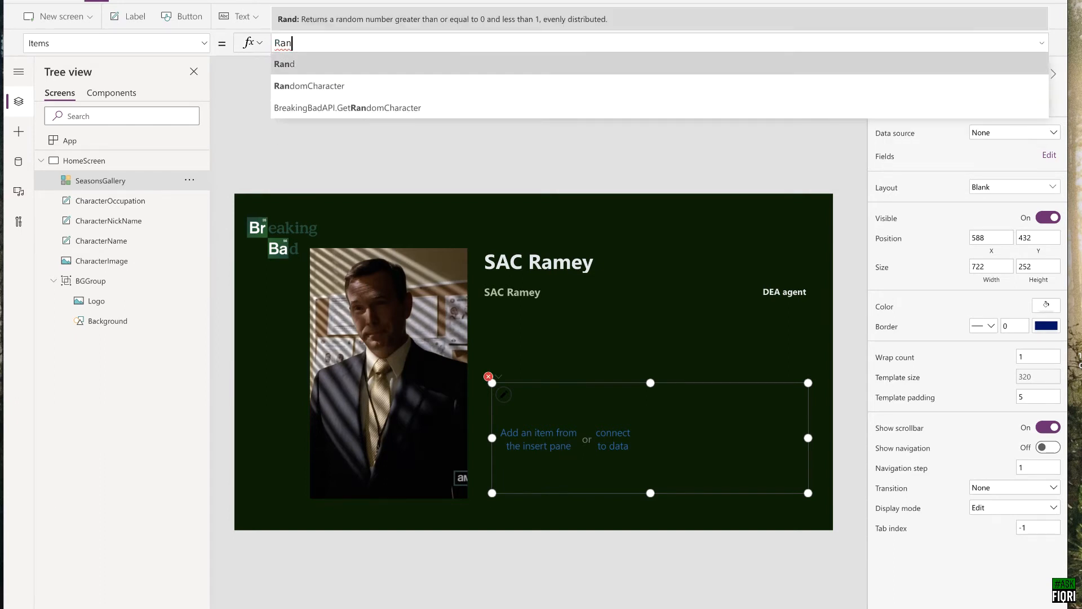
pyautogui.press('Down')
pyautogui.press('Tab')
pyautogui.write('.')
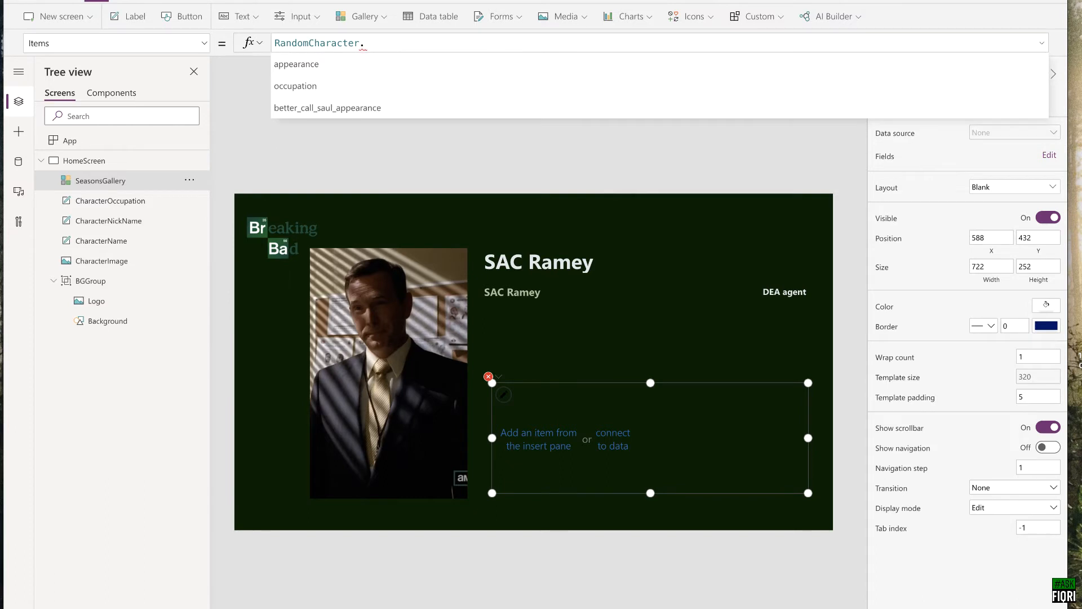
pyautogui.write('app')
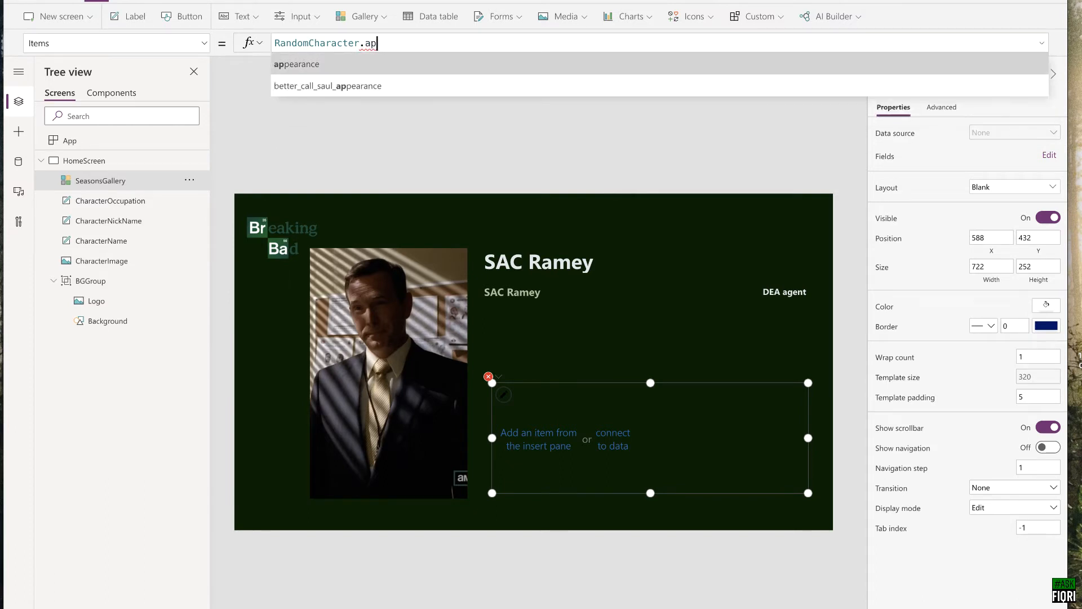
pyautogui.press('Tab')
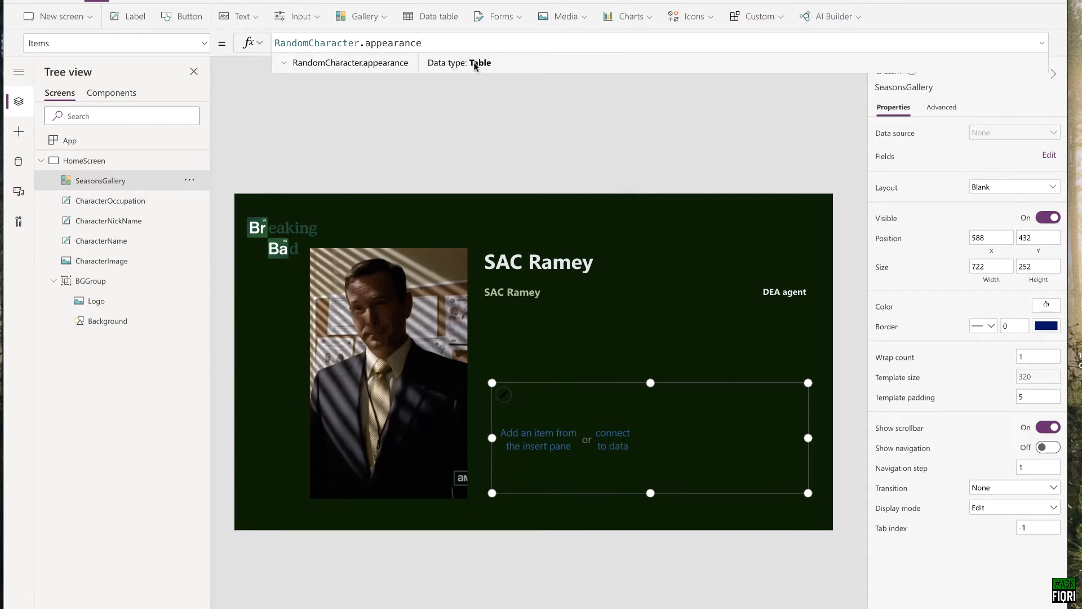
# Step: Preview the table returned by the RandomCharacter.appearance formula, and select the template cell of SeasonsGallery
pyautogui.click(473, 66)
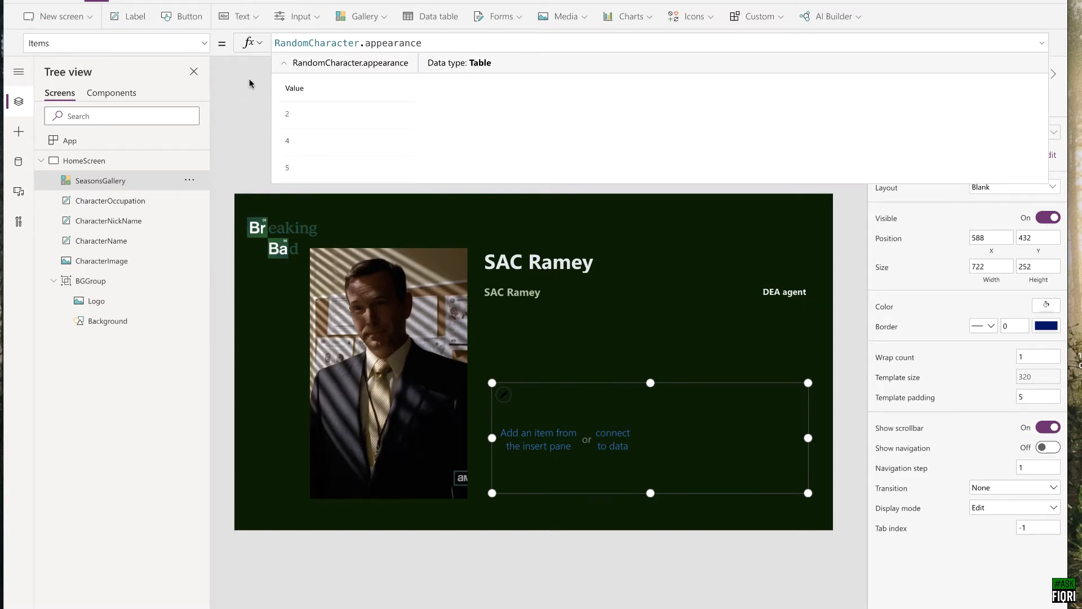
pyautogui.click(446, 44)
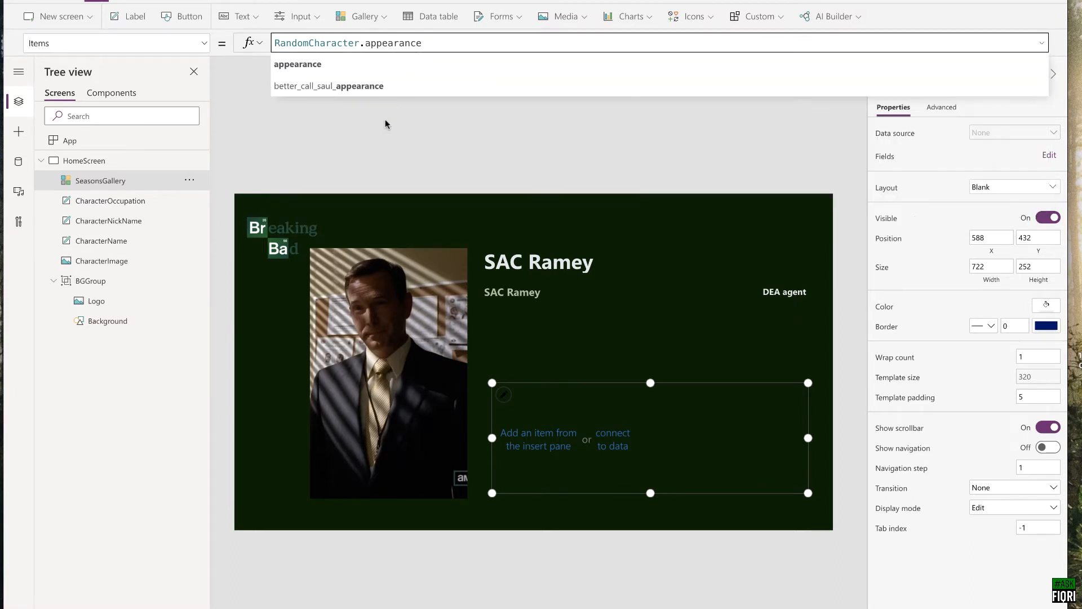
pyautogui.click(388, 134)
pyautogui.click(588, 471)
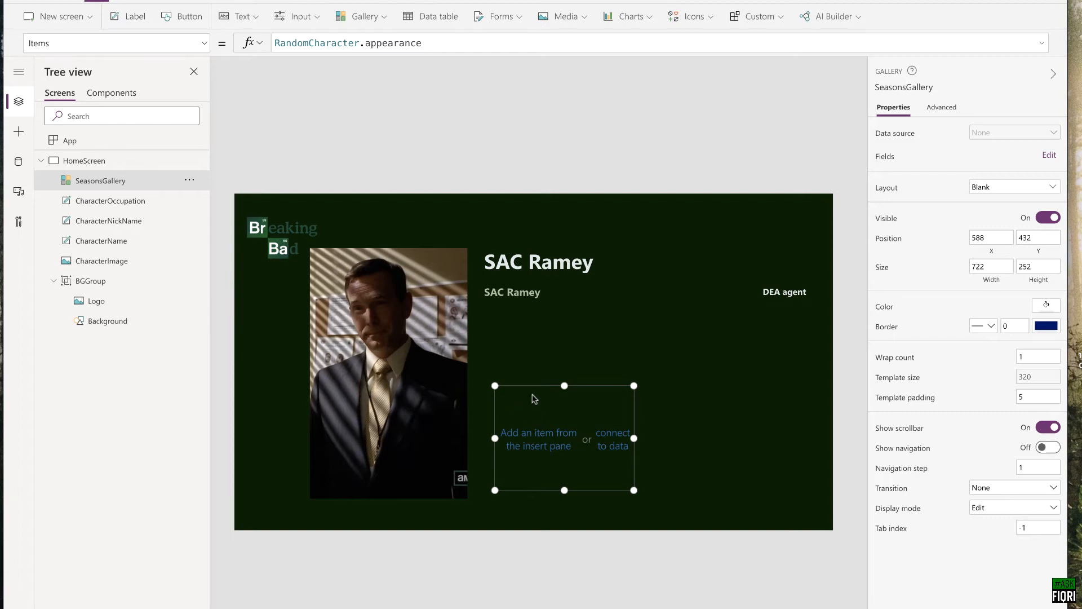
# Step: Insert a label into SeasonsGallery with font size 18, text color E3E8E9 and fill color 1C6747
pyautogui.click(133, 18)
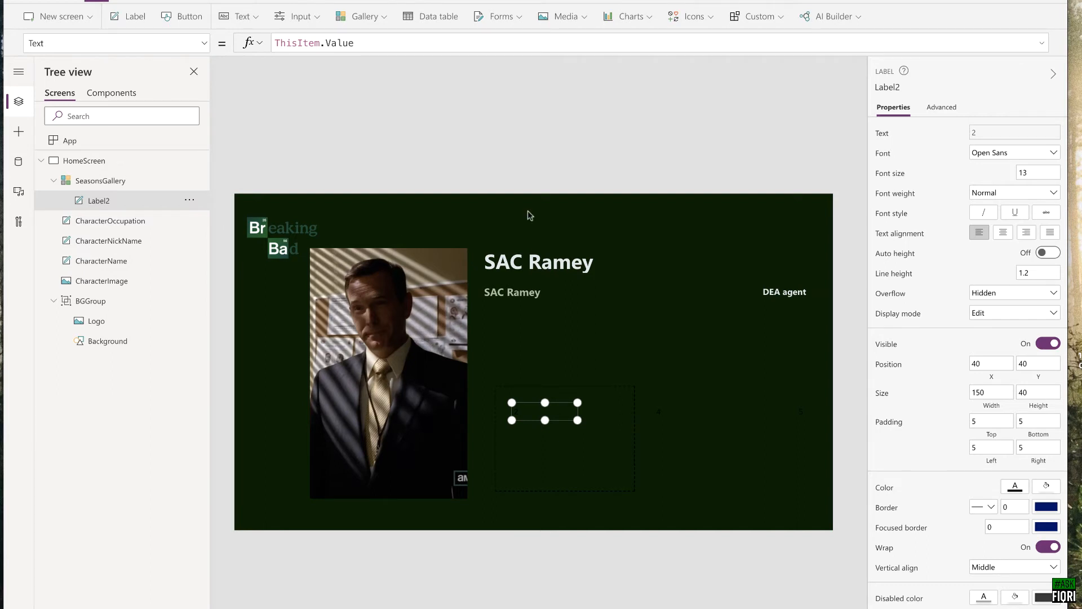
pyautogui.click(1037, 172)
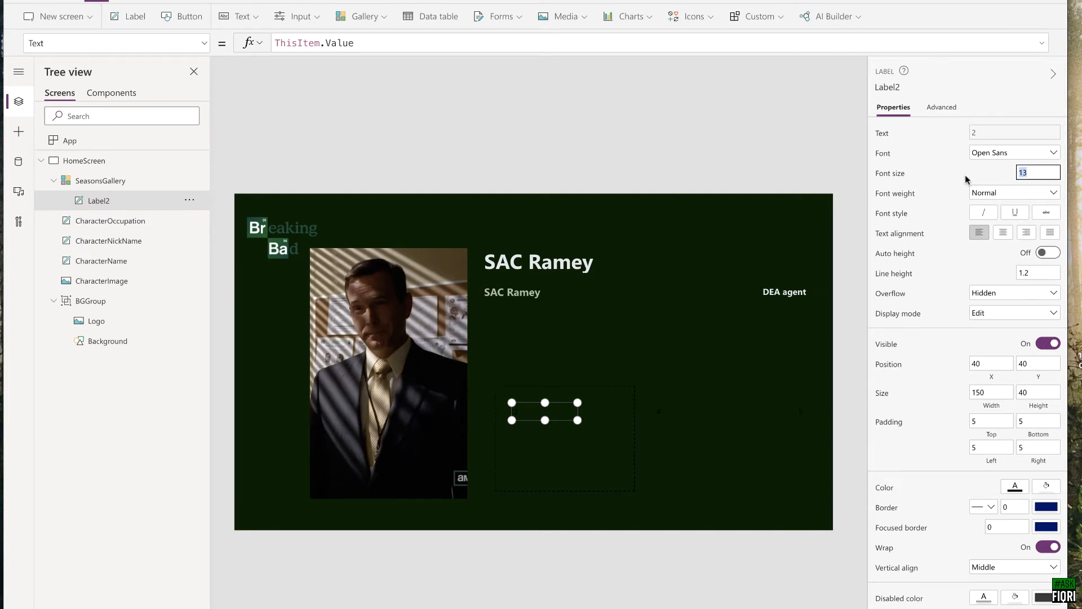
pyautogui.write('18')
pyautogui.click(1046, 486)
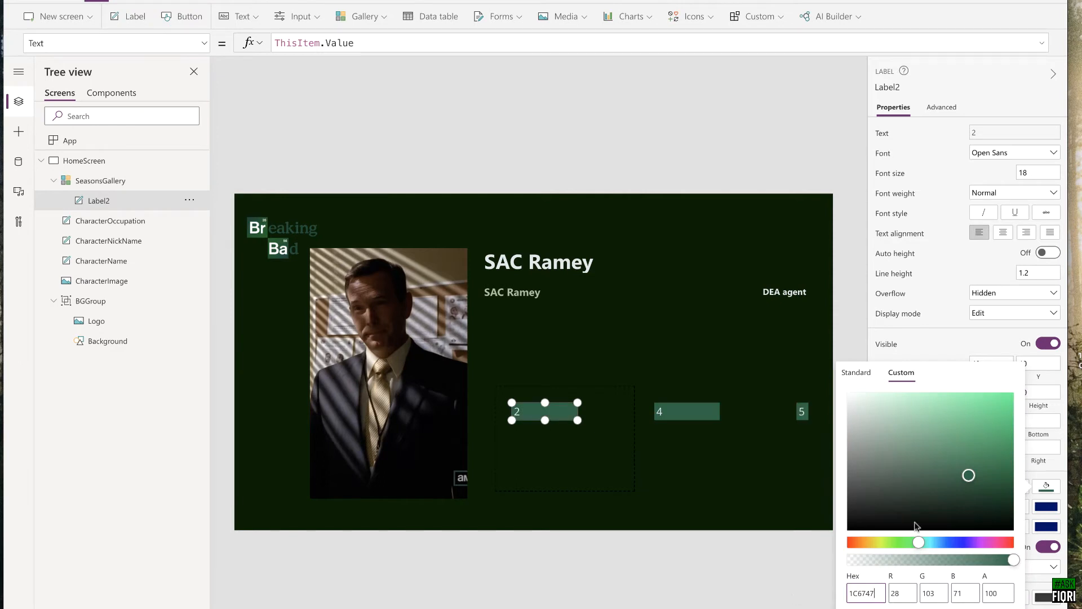
pyautogui.click(1046, 482)
# Step: Give the season label a border of width 2 in its text color, E3E8E9
pyautogui.click(1018, 487)
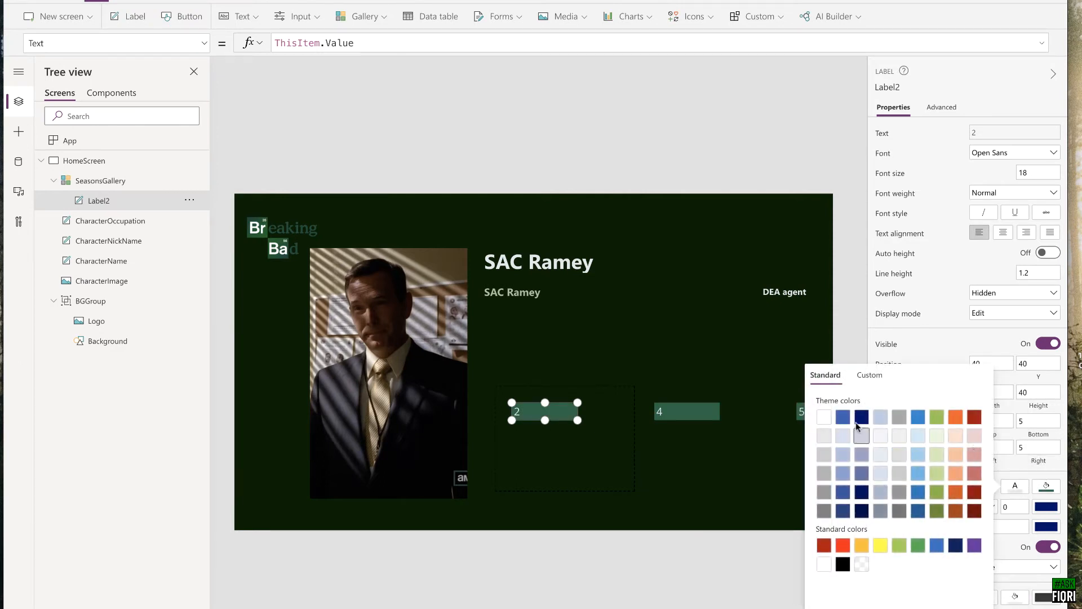
pyautogui.click(870, 375)
pyautogui.click(850, 590)
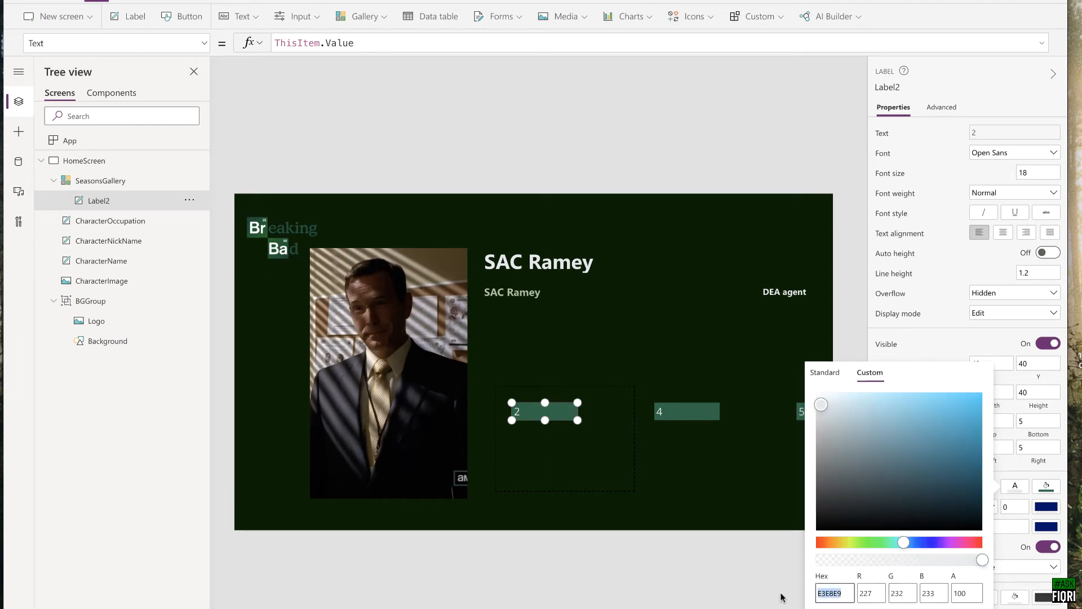
pyautogui.click(947, 347)
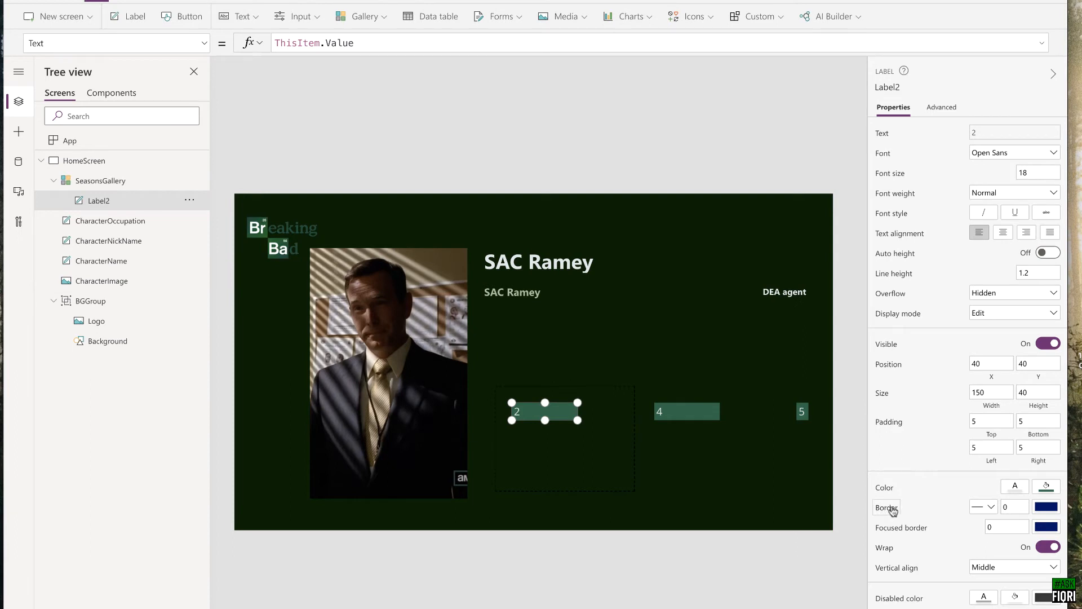
pyautogui.click(1045, 507)
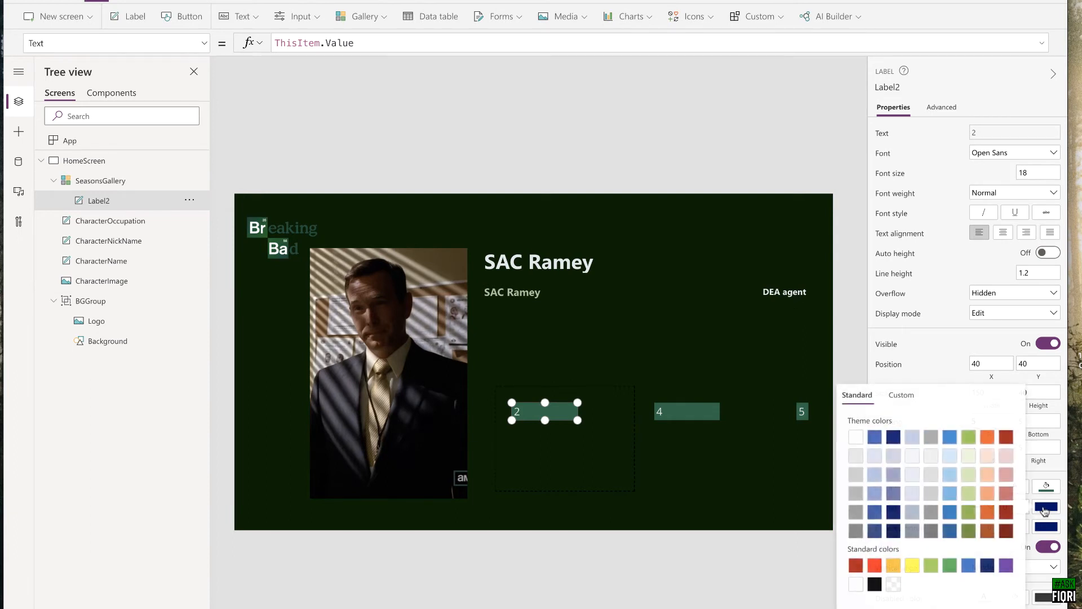
pyautogui.click(902, 395)
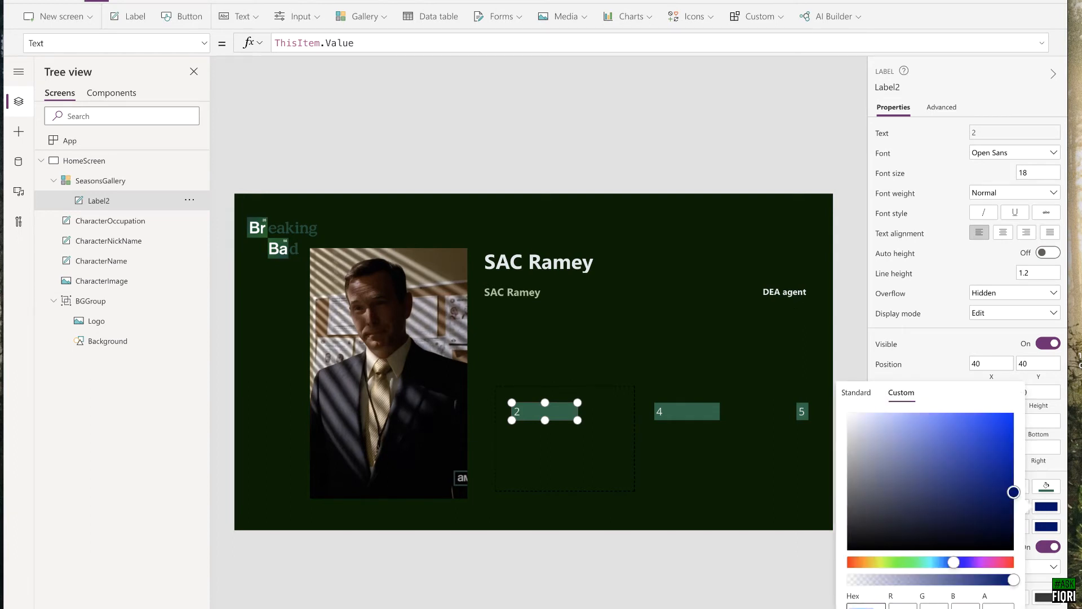
pyautogui.click(932, 362)
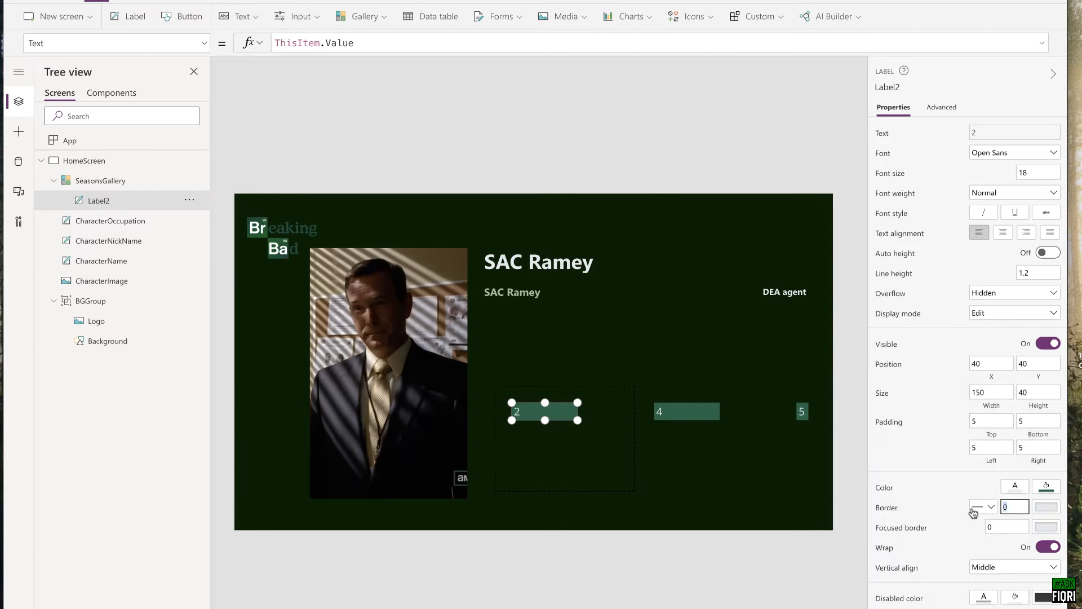
pyautogui.write('2')
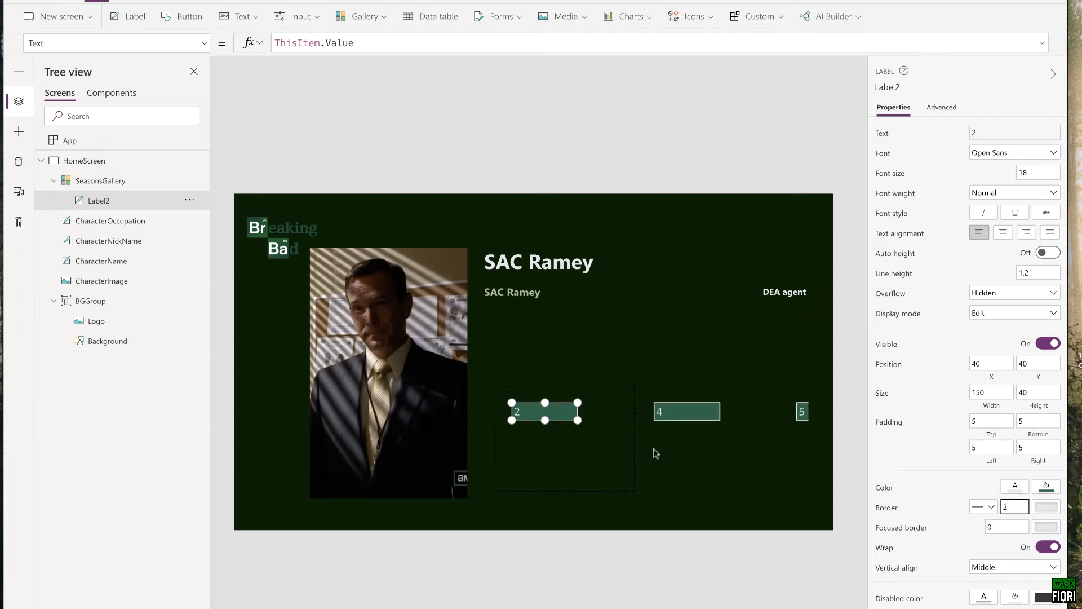
# Step: Center the season label's text and narrow the label into a square matching its height of 40
pyautogui.click(1003, 233)
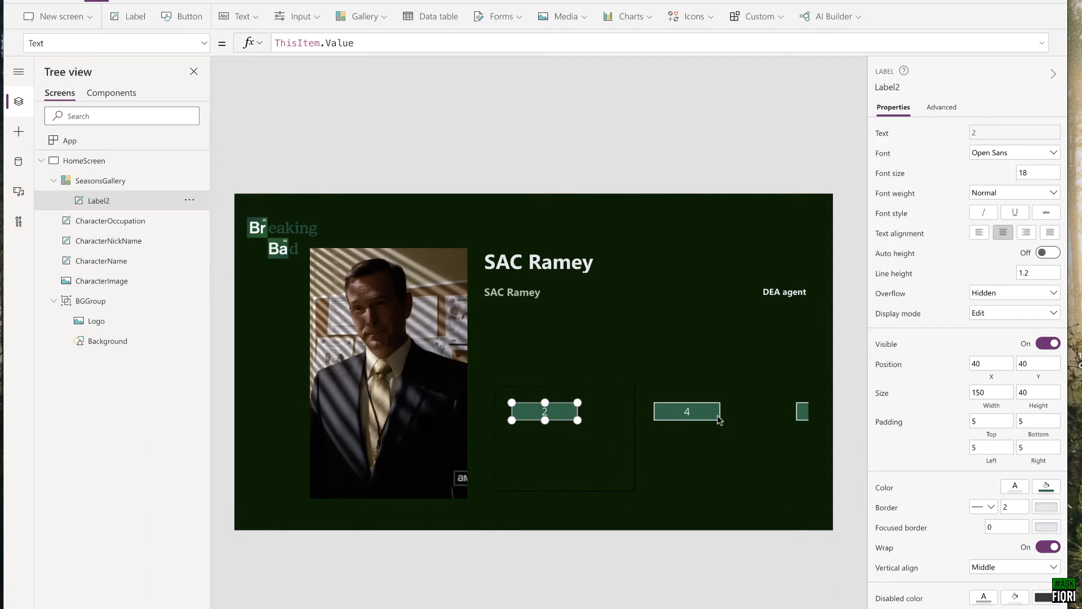
pyautogui.click(983, 395)
pyautogui.write('49')
# Step: Shrink SeasonsGallery's template size to 69 and fit the gallery to 531 by 82 at X 780, Y 449
pyautogui.click(635, 424)
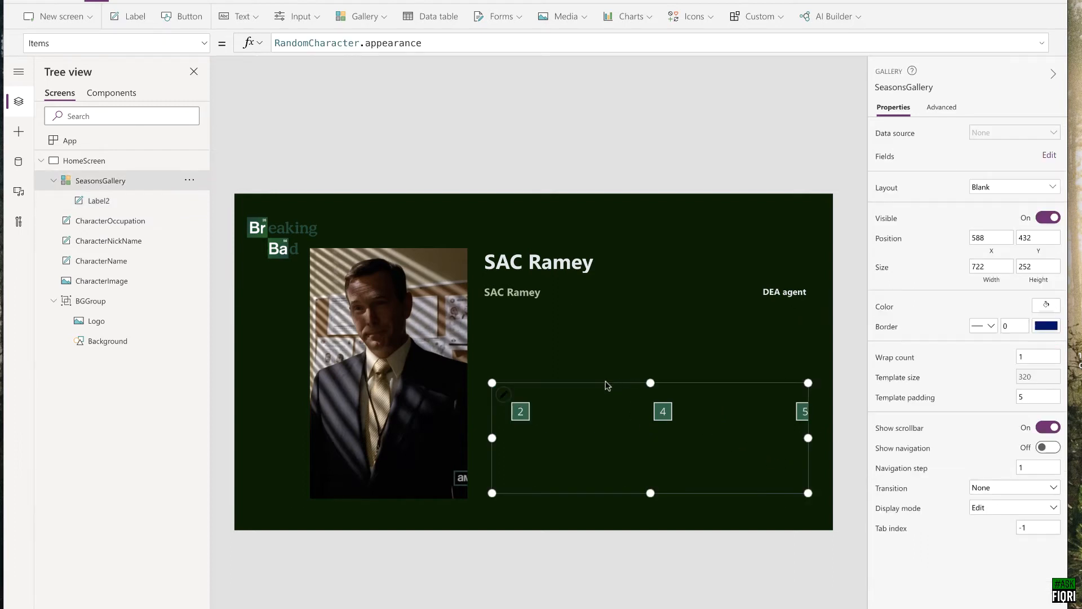
pyautogui.click(541, 422)
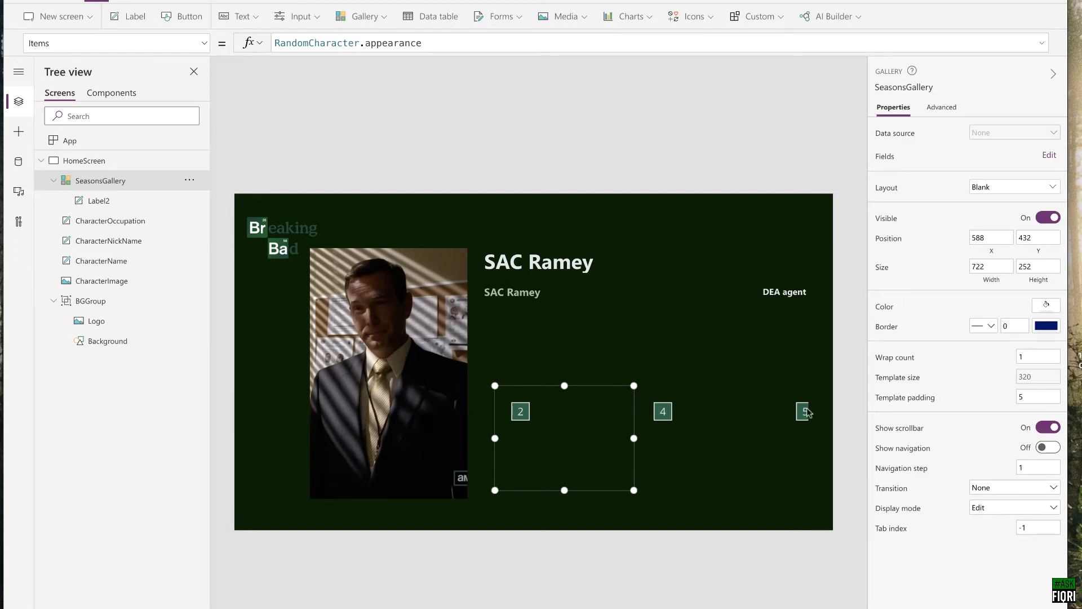
pyautogui.moveTo(633, 439); pyautogui.dragTo(542, 438)
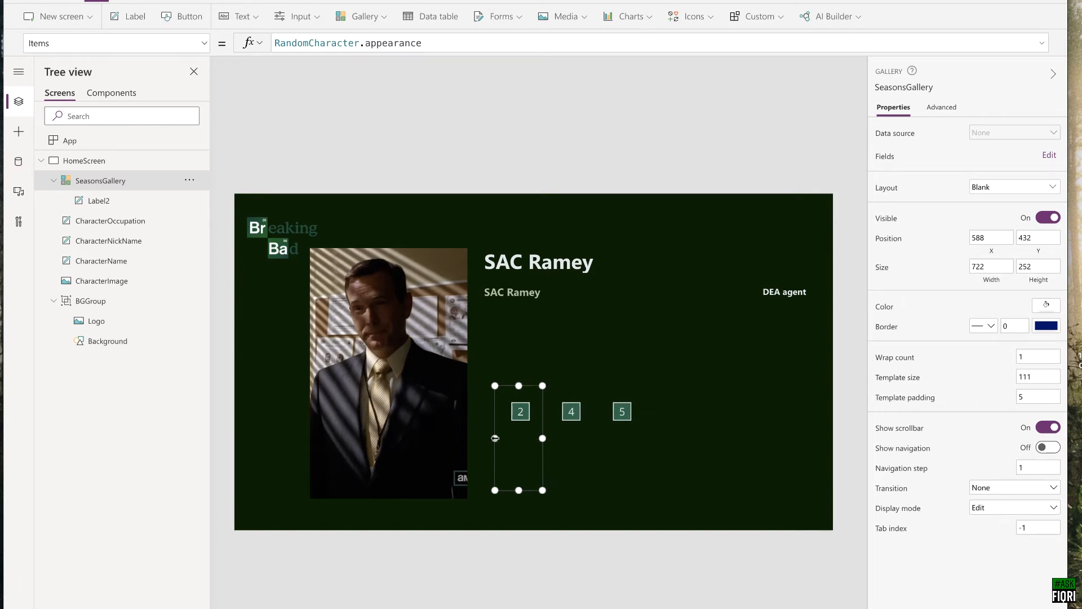
pyautogui.moveTo(495, 438); pyautogui.dragTo(502, 438)
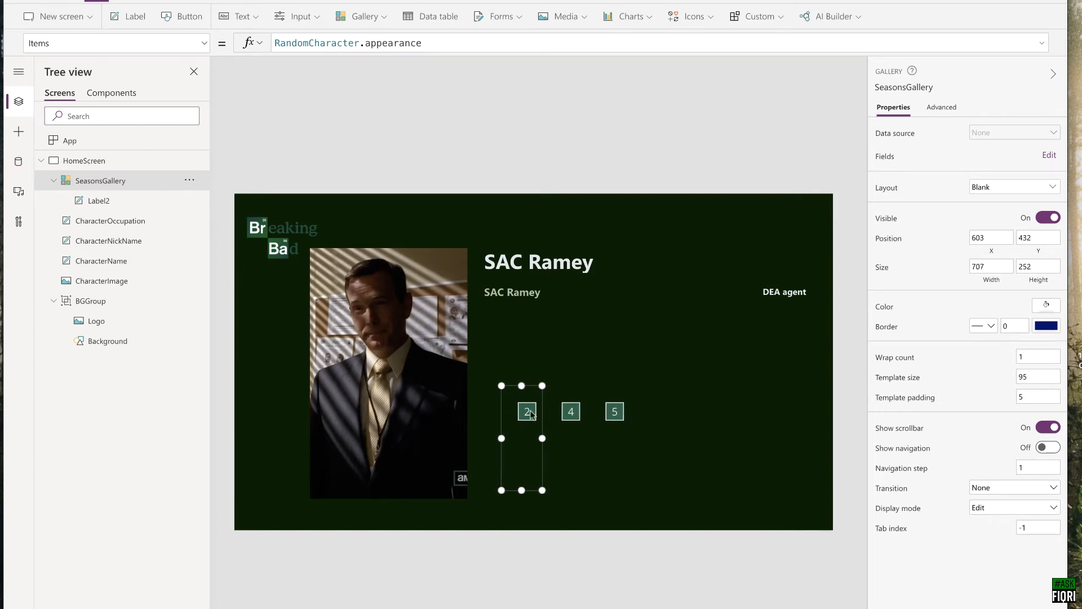
pyautogui.click(531, 415)
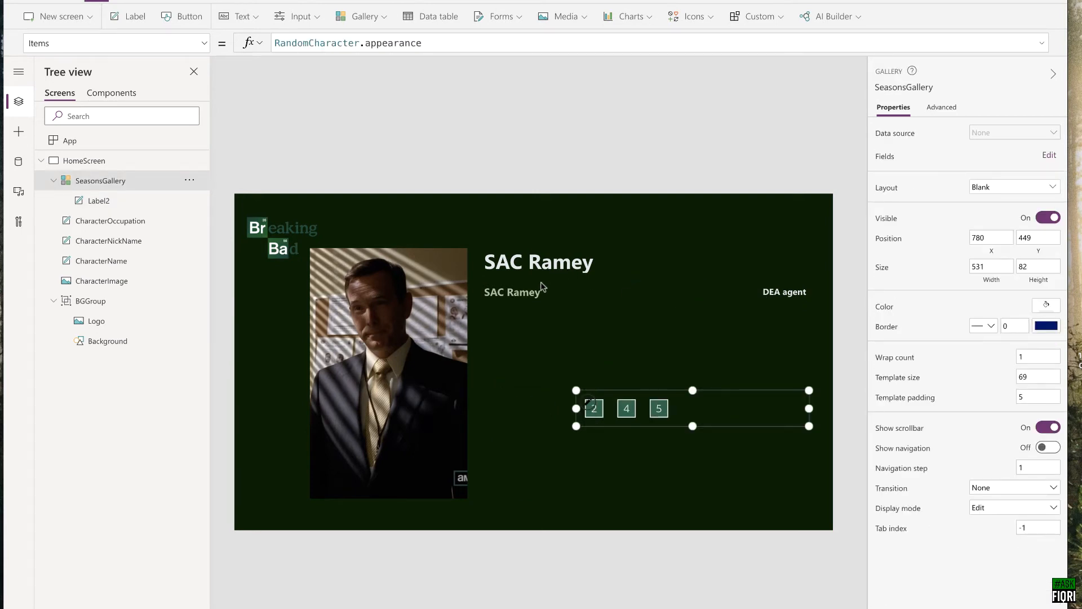
# Step: Duplicate the CharacterNickName label and place the copy at X 565, Y 461, beside the season boxes
pyautogui.click(530, 294)
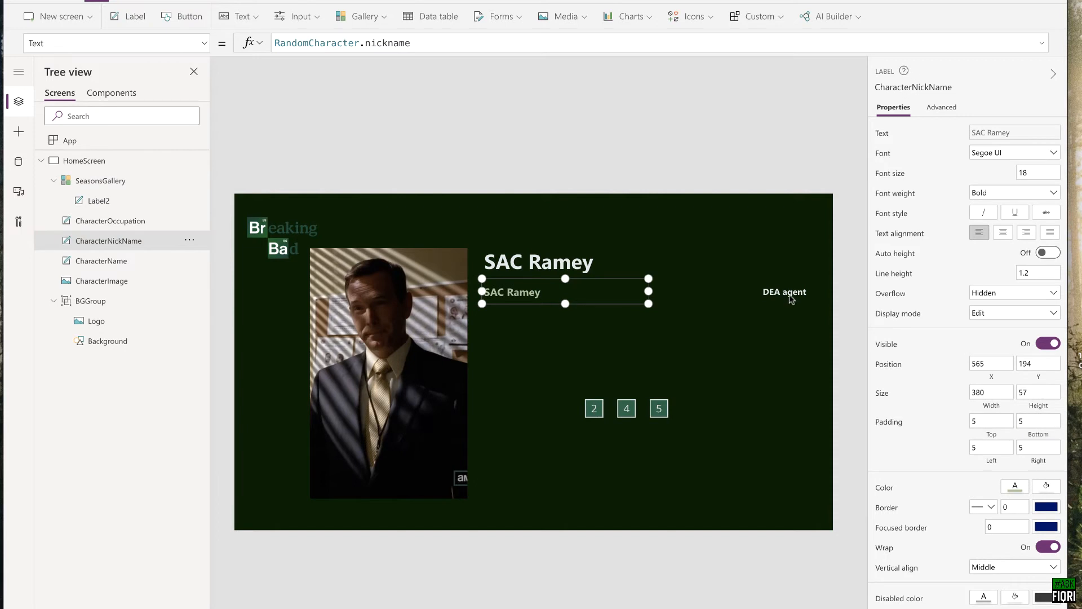
pyautogui.click(519, 353)
pyautogui.hotkey('ctrl', 'v')
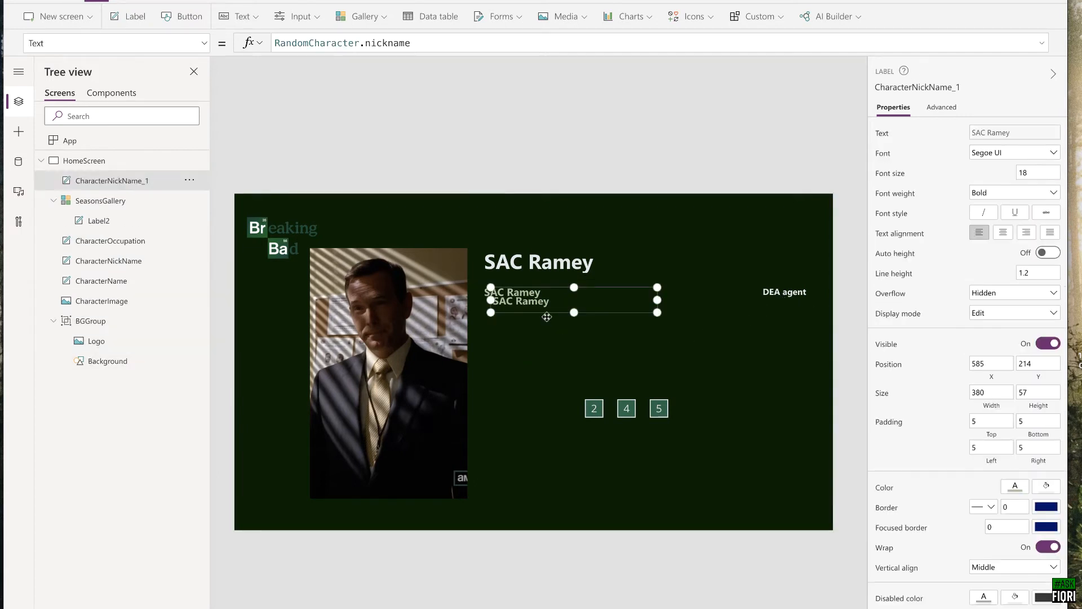
pyautogui.moveTo(535, 310); pyautogui.dragTo(535, 421)
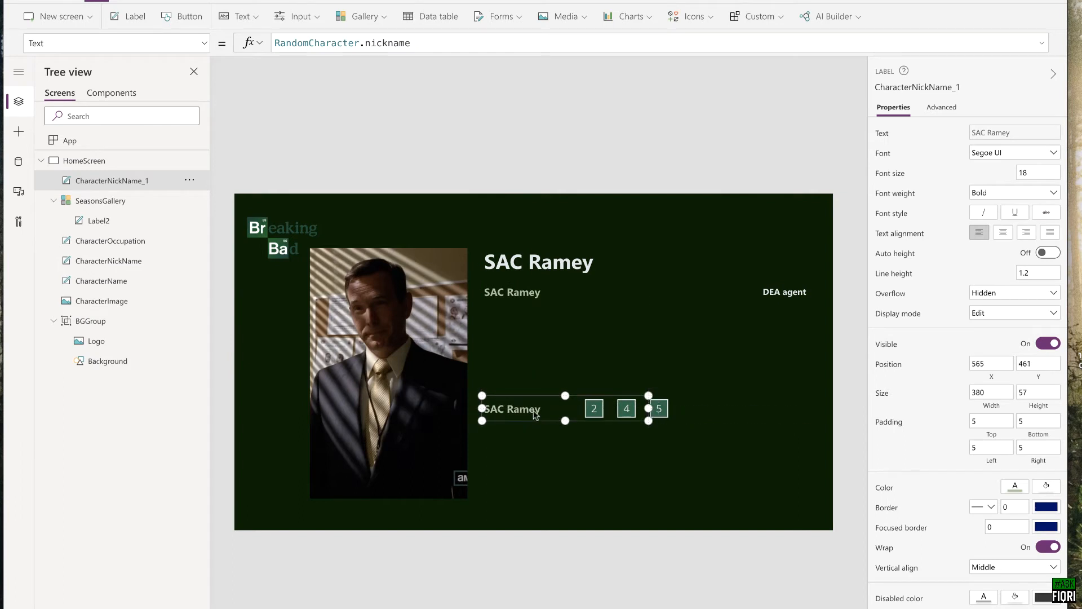
# Step: Set the copied label's text to "Seasons" and give it a width of 215 at Y 474
pyautogui.tripleClick(421, 43)
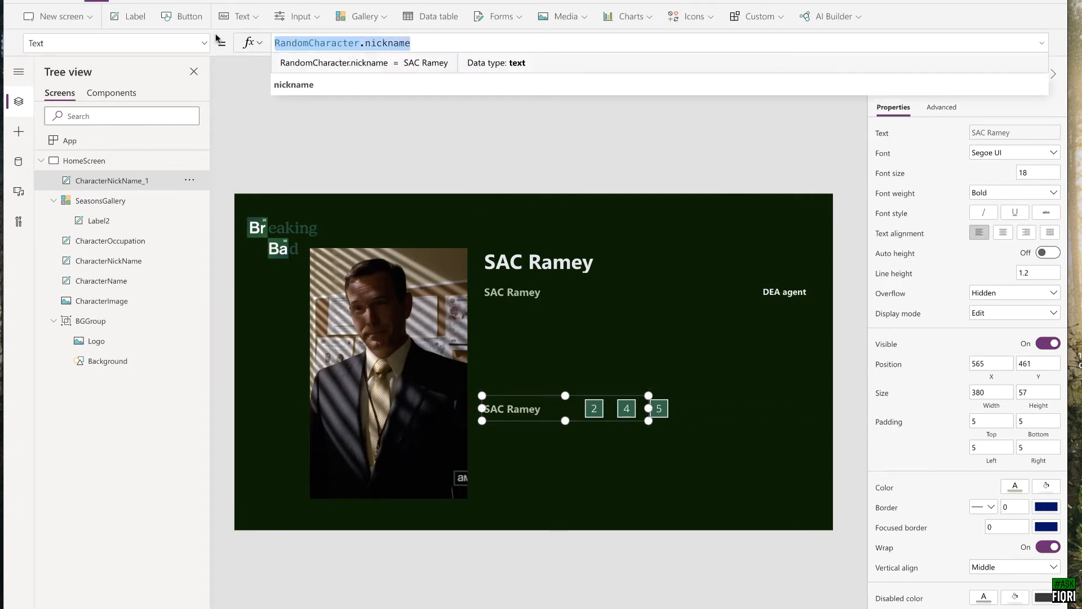
pyautogui.write('"Seasons"')
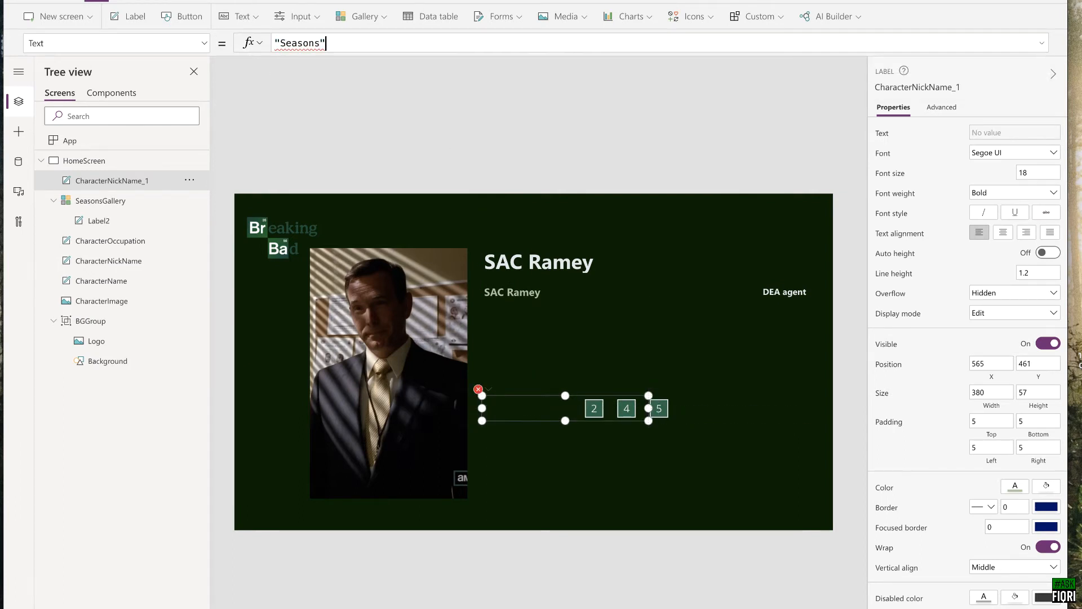
pyautogui.moveTo(555, 416); pyautogui.dragTo(556, 422)
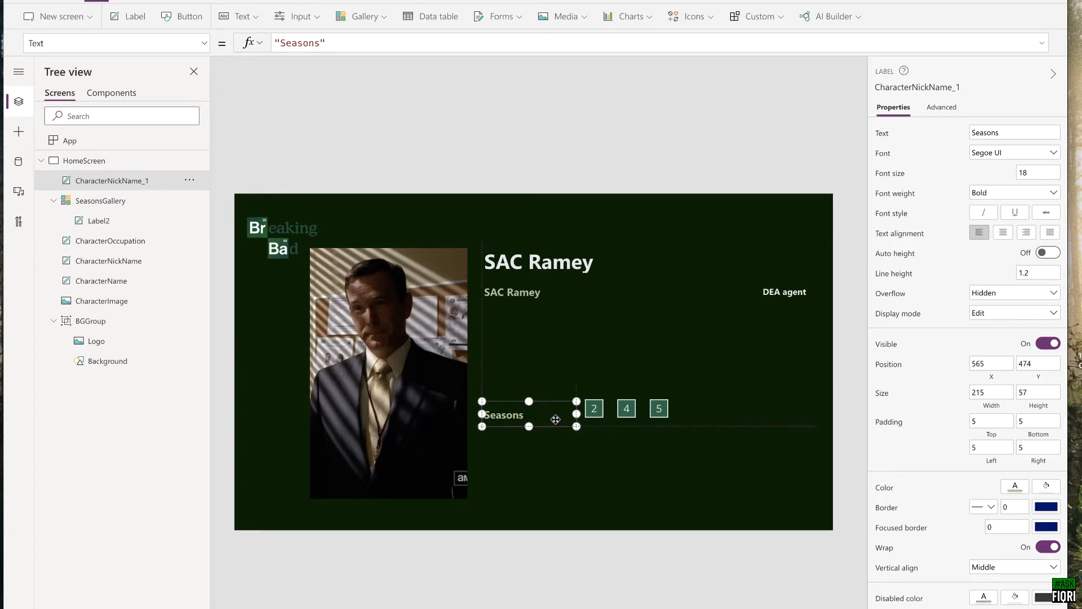
pyautogui.press('Up')
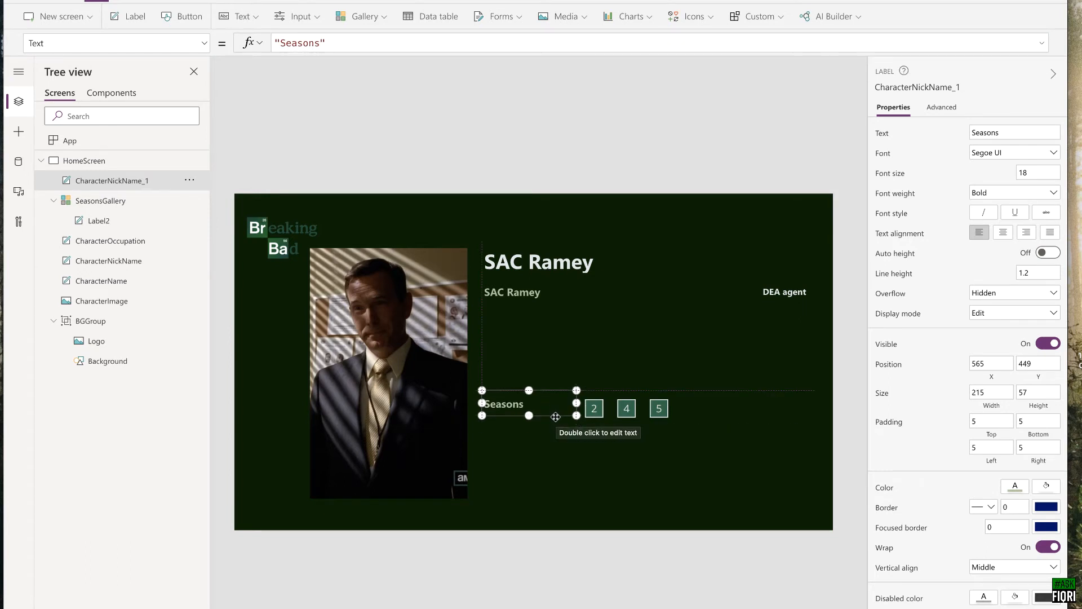
pyautogui.hotkey('ctrl', 'z')
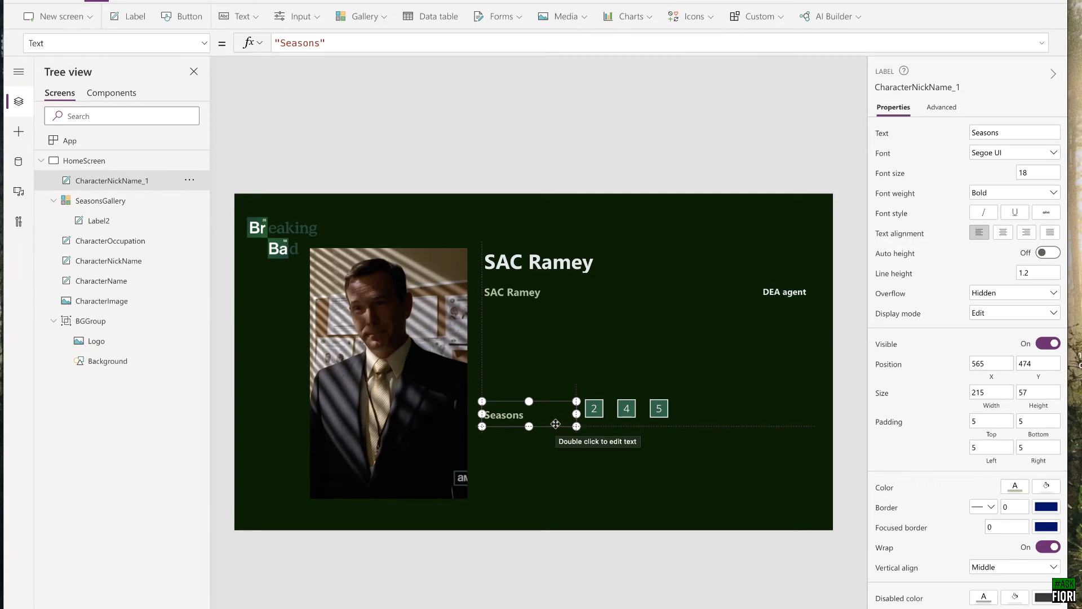
# Step: Place the Seasons label, 123 wide at Y 627, with SeasonsGallery aligned beside it near the photo's lower edge, and save the app
pyautogui.click(615, 422)
pyautogui.moveTo(615, 423); pyautogui.dragTo(616, 429)
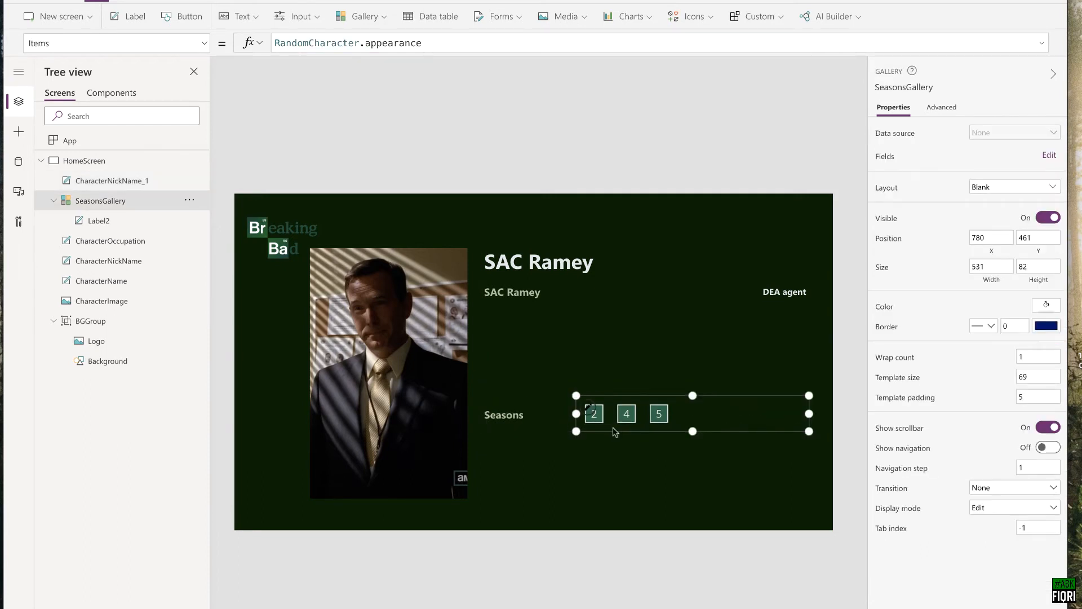
pyautogui.click(513, 421)
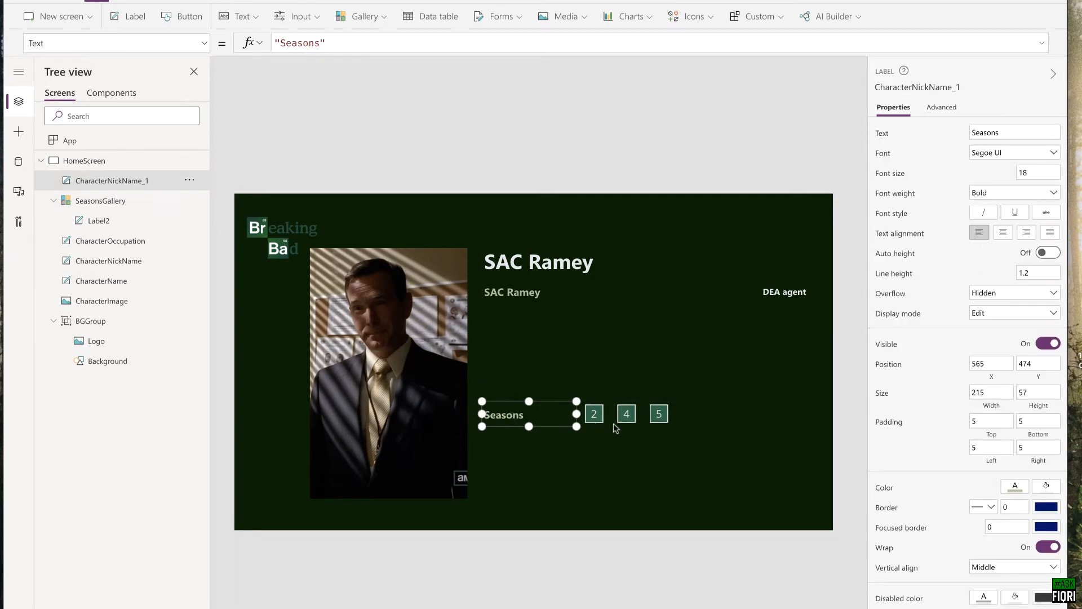
pyautogui.keyDown('shift'); pyautogui.click(672, 423); pyautogui.keyUp('shift')
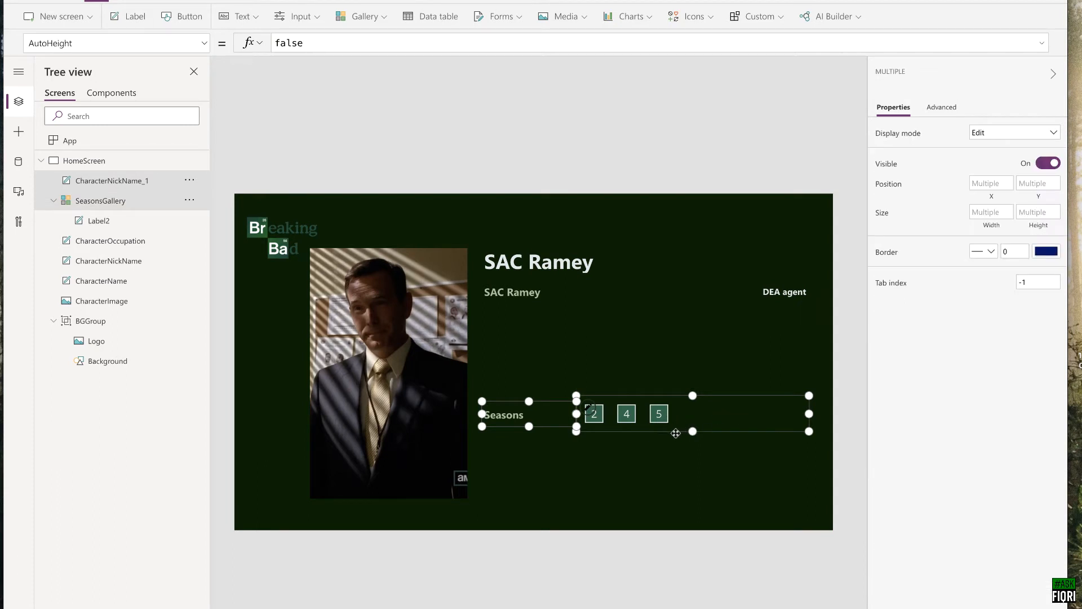
pyautogui.moveTo(675, 434); pyautogui.dragTo(679, 500)
pyautogui.click(624, 406)
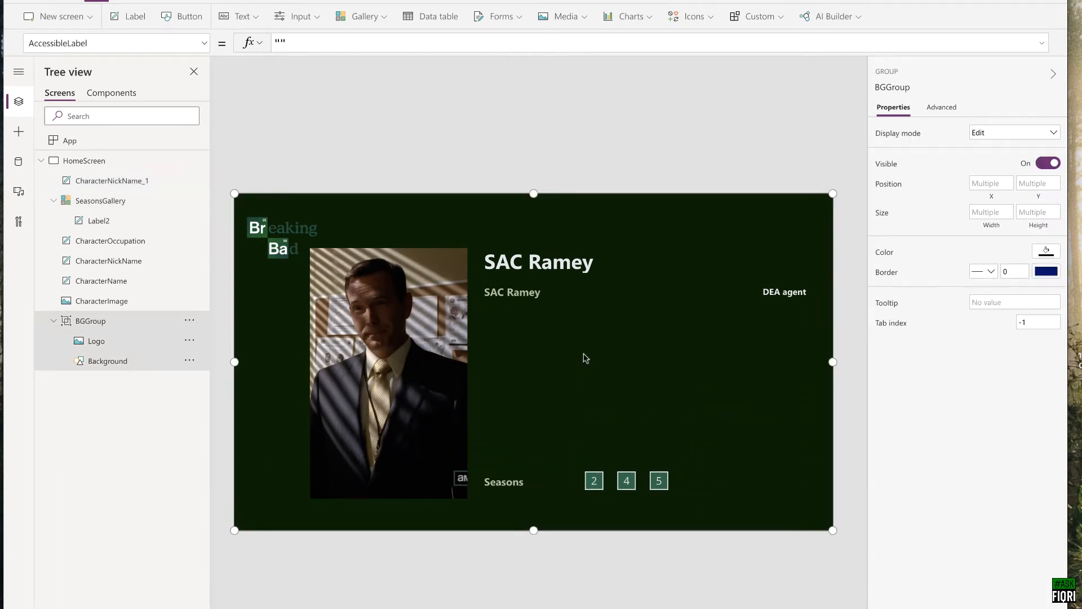
pyautogui.hotkey('ctrl', 's')
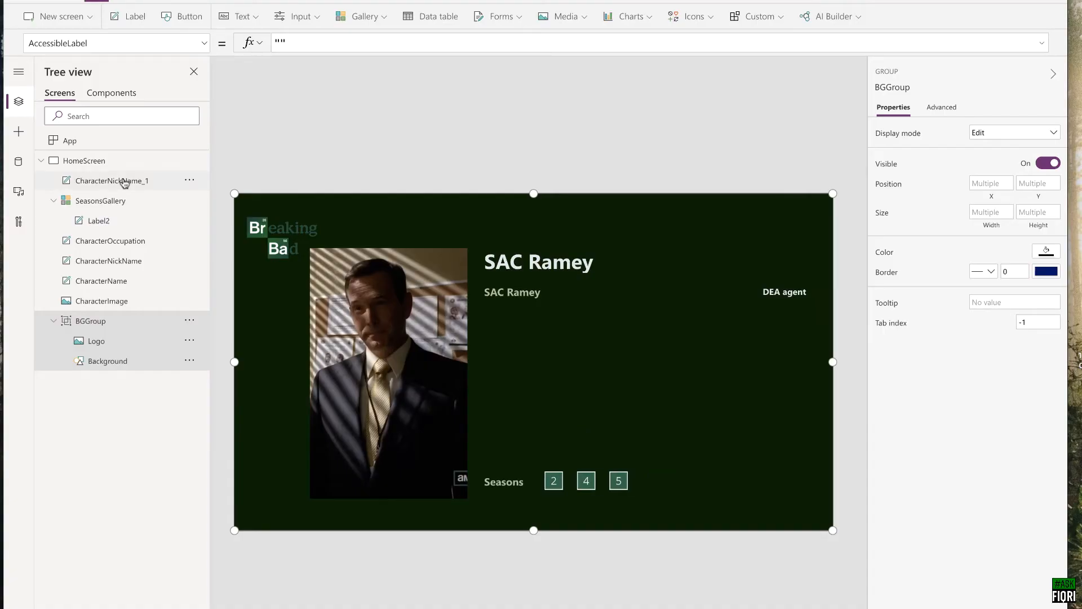
# Step: Rename the CharacterNickName_1 label as SeasonsLabel, and collapse SeasonsGallery and BGGroup in the control tree
pyautogui.click(124, 181)
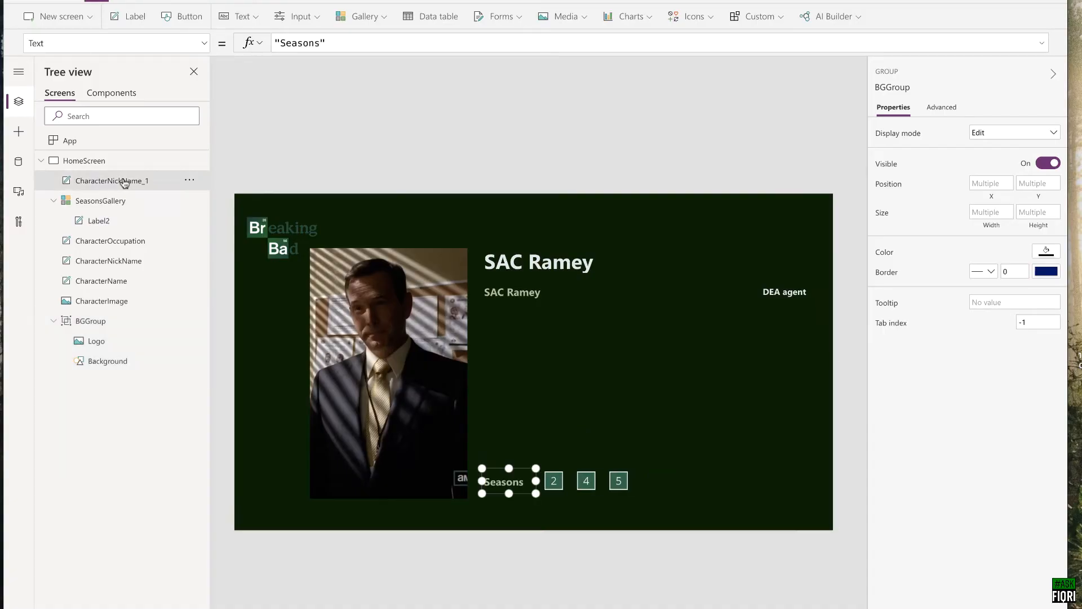
pyautogui.doubleClick(124, 181)
pyautogui.write('SeasonsLabel')
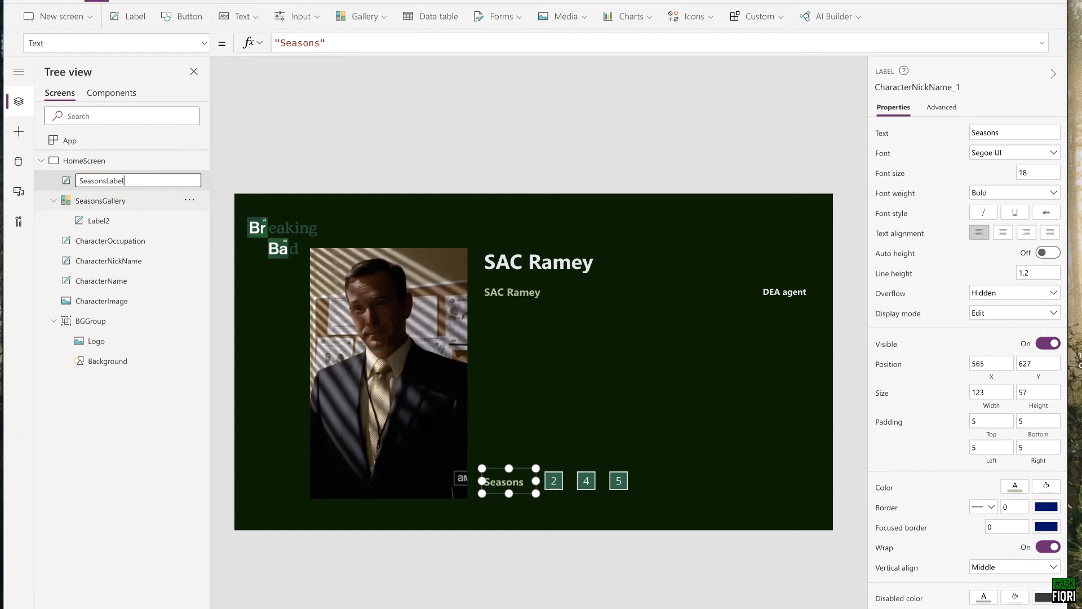
pyautogui.press('Return')
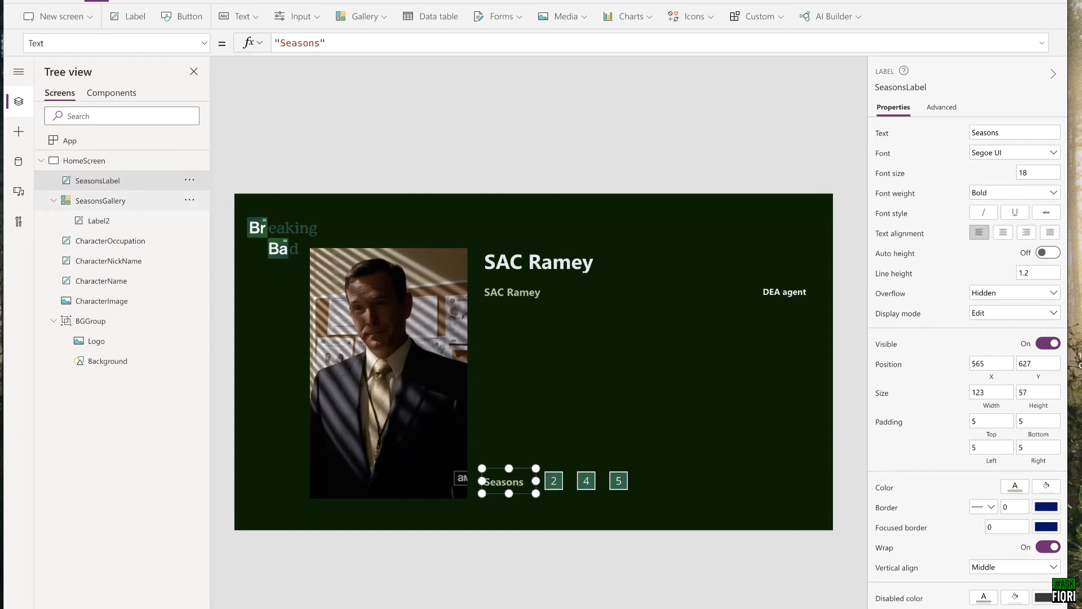
pyautogui.click(56, 201)
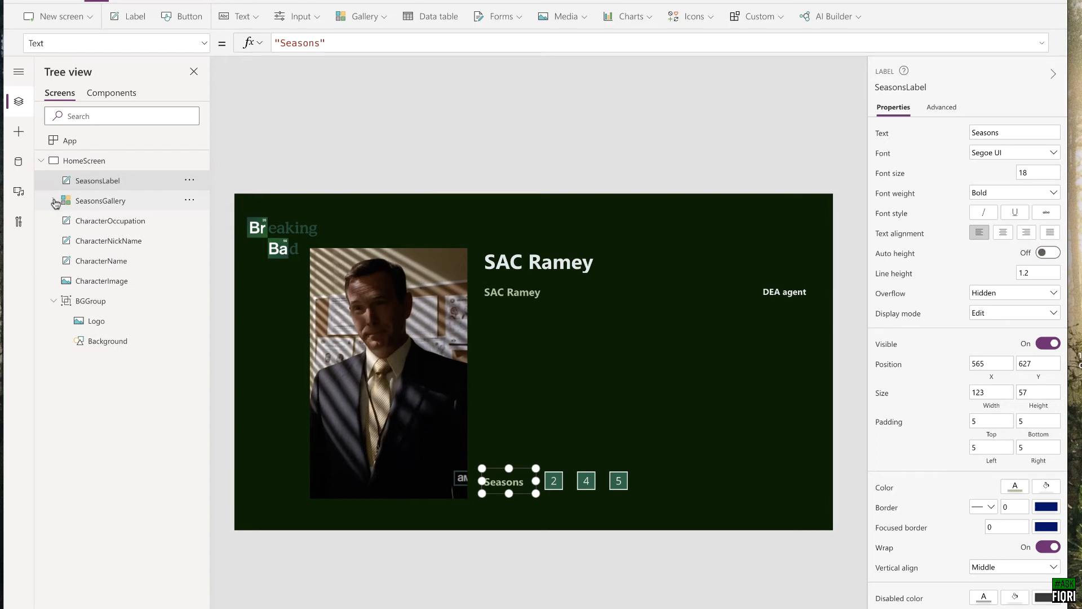
pyautogui.click(54, 301)
# Step: Run the app's OnStart formula to load another random character
pyautogui.click(93, 142)
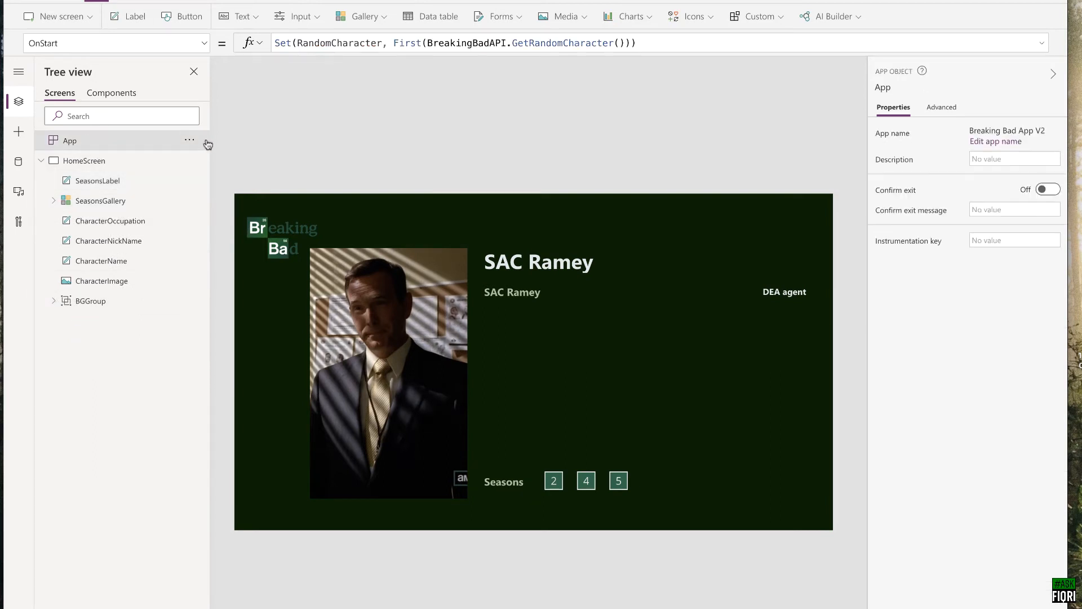
pyautogui.click(190, 142)
pyautogui.click(214, 161)
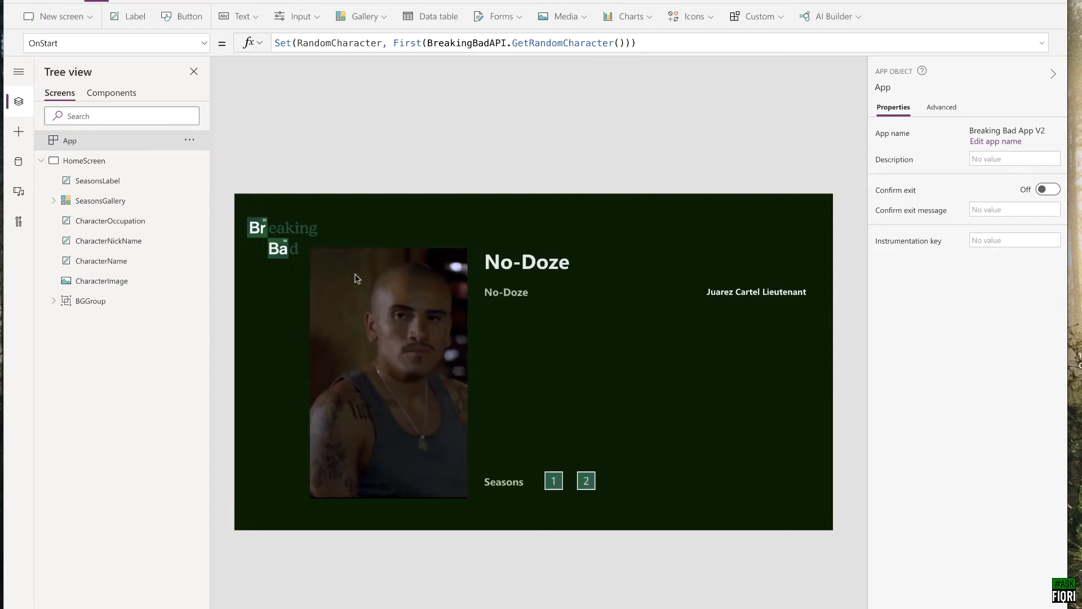
# Step: Run OnStart once more to replace the displayed character with a different random one
pyautogui.click(189, 141)
pyautogui.click(206, 162)
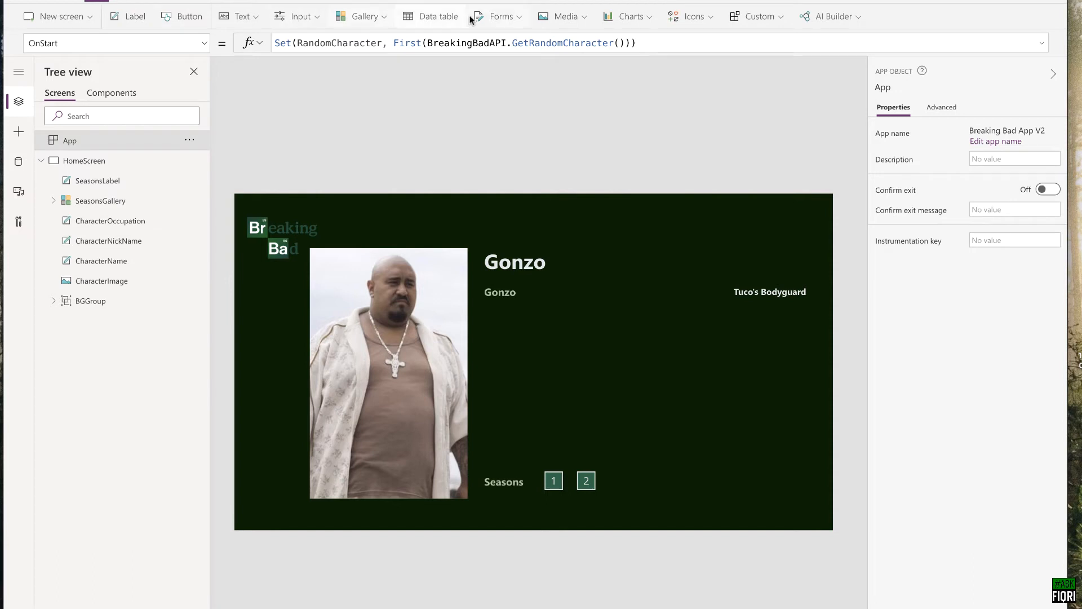
# Step: Insert a horizontal gallery without a data source beside the character photo at X 565, Y 272, sized 640 by 355
pyautogui.click(386, 17)
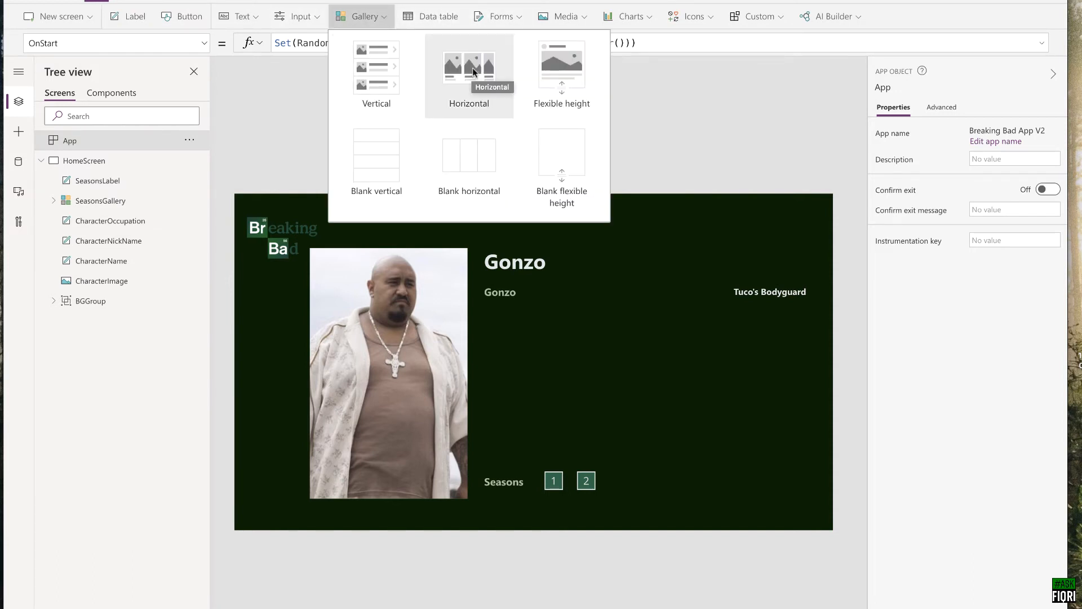
pyautogui.click(474, 72)
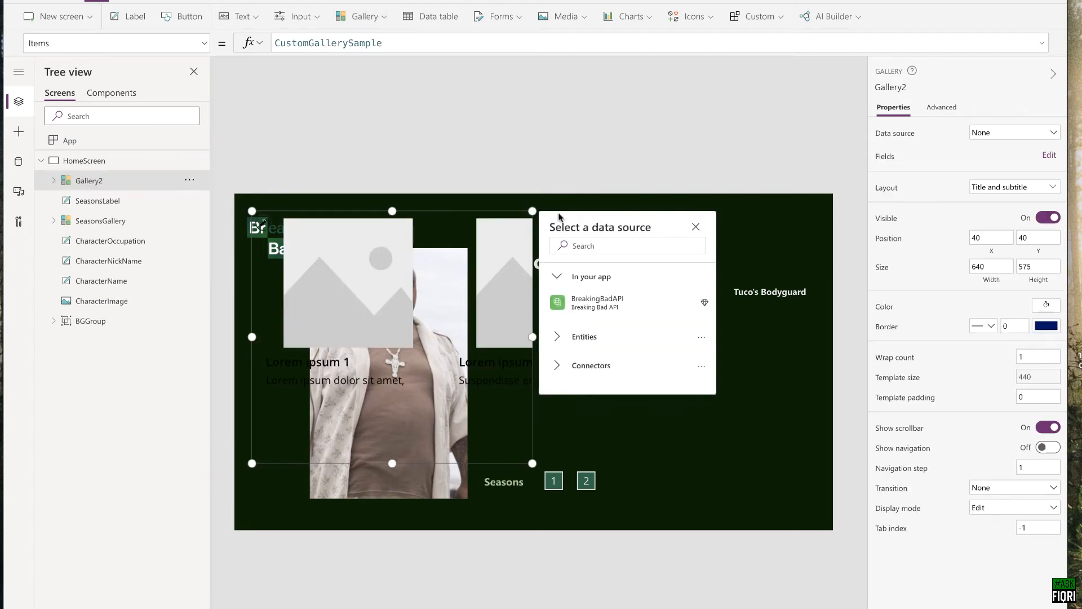
pyautogui.click(696, 227)
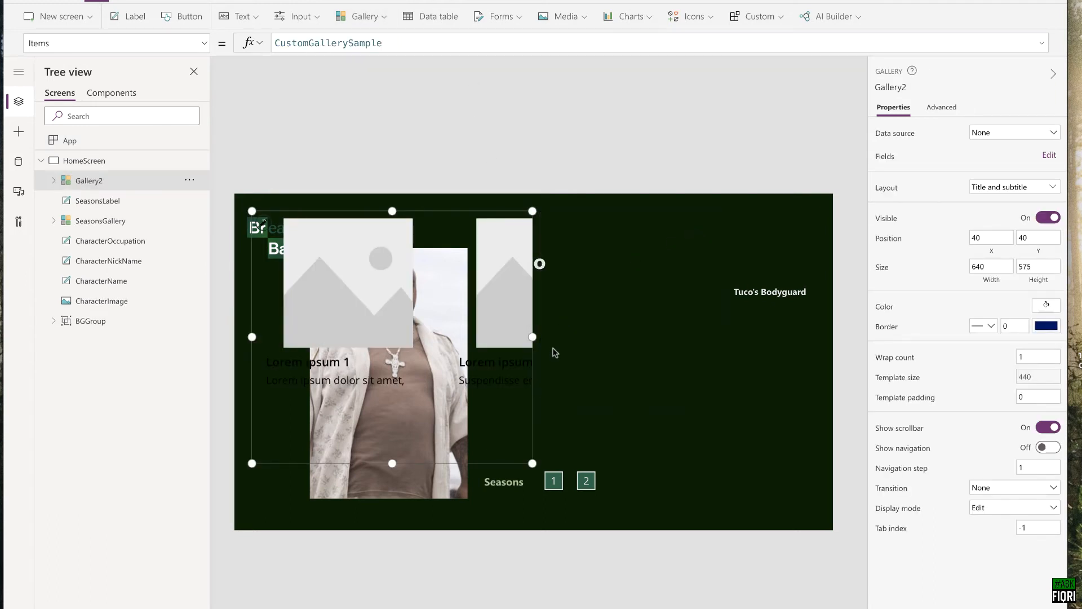
pyautogui.moveTo(532, 363); pyautogui.dragTo(762, 371)
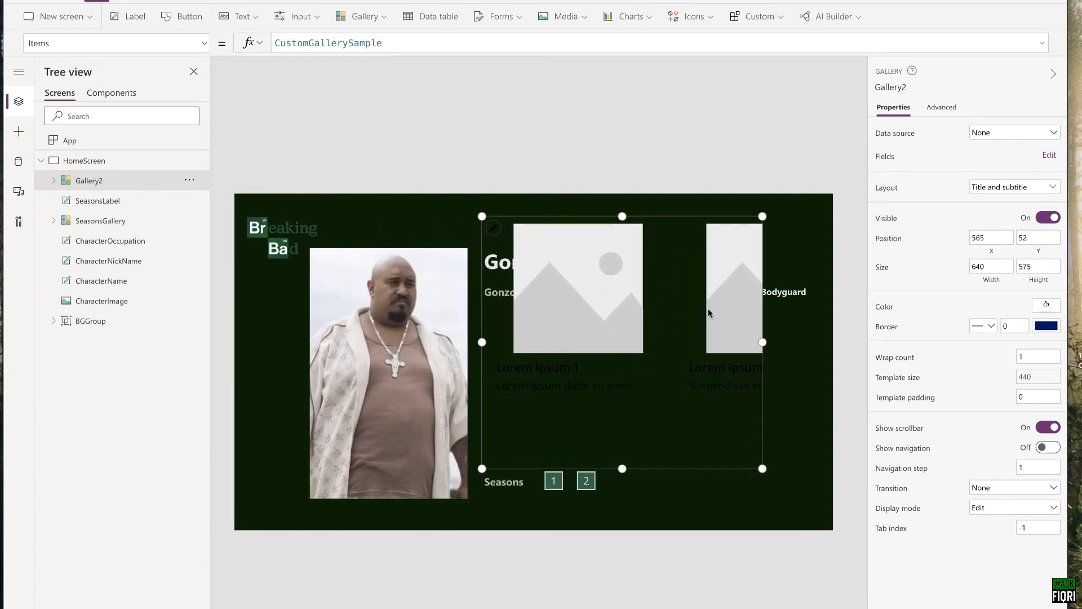
pyautogui.moveTo(623, 216); pyautogui.dragTo(631, 313)
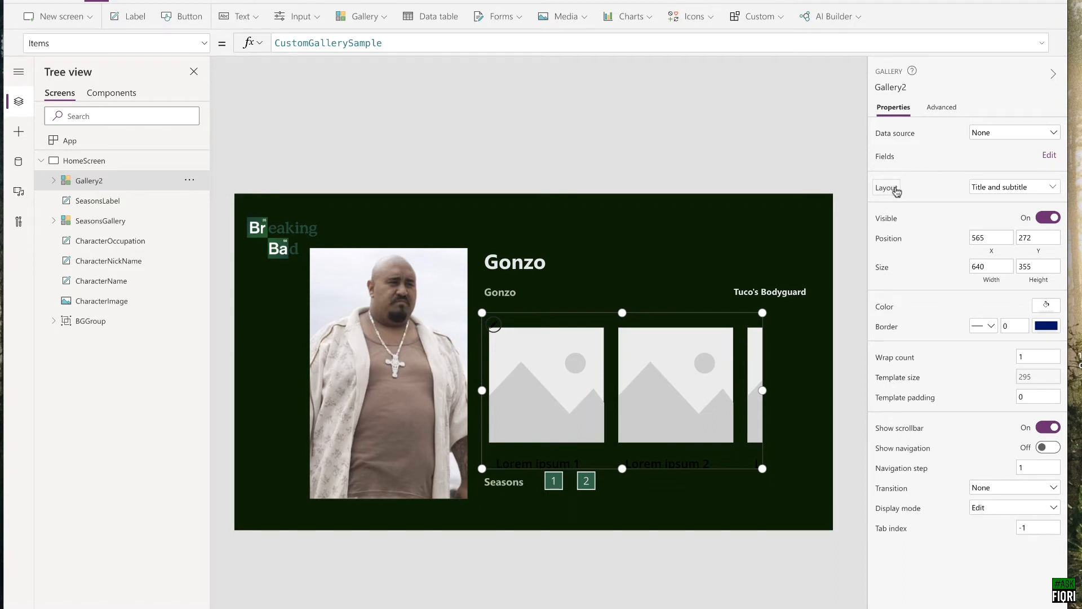
# Step: Change the new gallery's layout to Title and subtitle on overlay and rename it AllCharactersGallery
pyautogui.click(1034, 189)
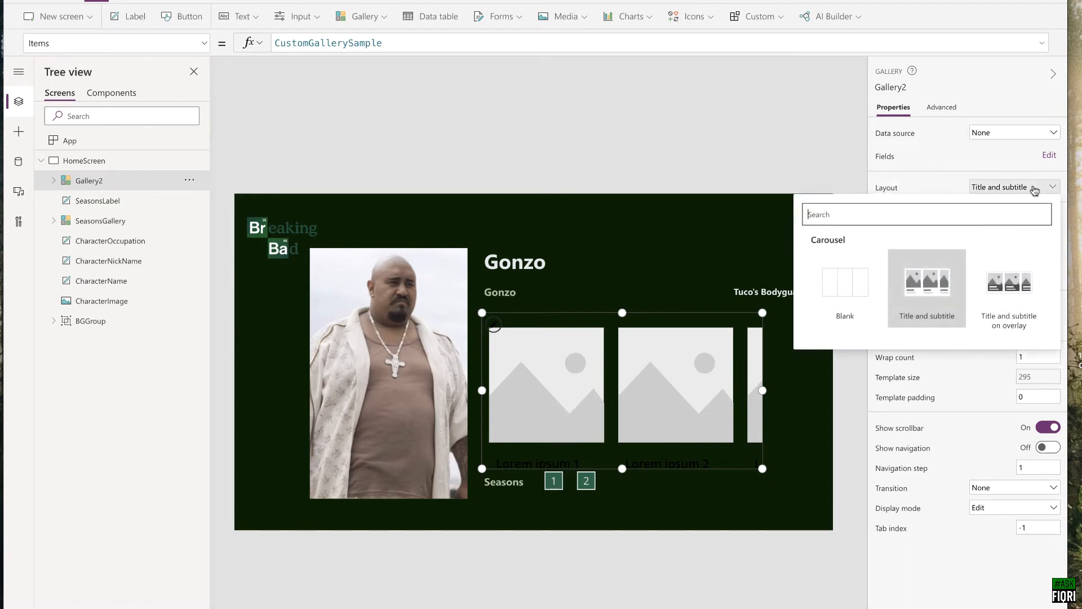
pyautogui.click(1019, 320)
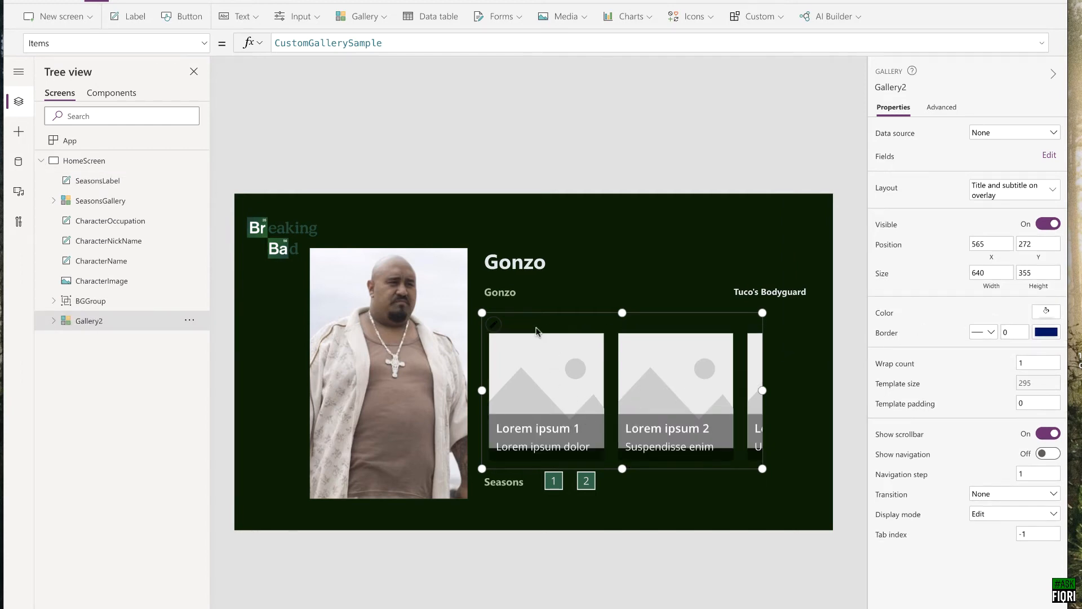
pyautogui.click(898, 86)
pyautogui.write('AllCharacters')
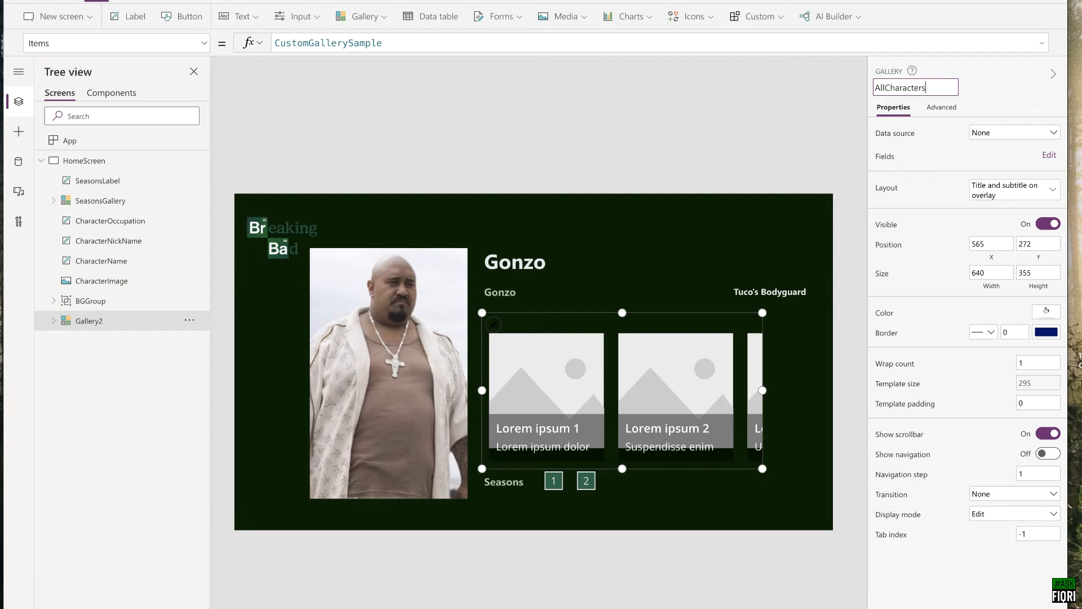
pyautogui.press('Return')
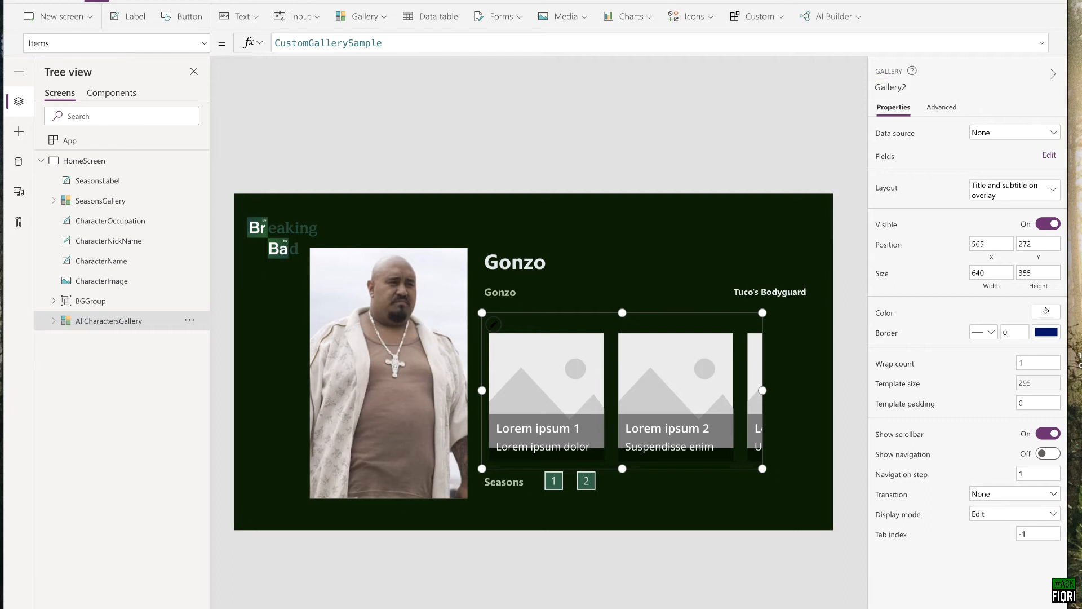
# Step: Shrink AllCharactersGallery to 640 by 253 with a template size of 193, and place it at X 565, Y 312
pyautogui.click(541, 371)
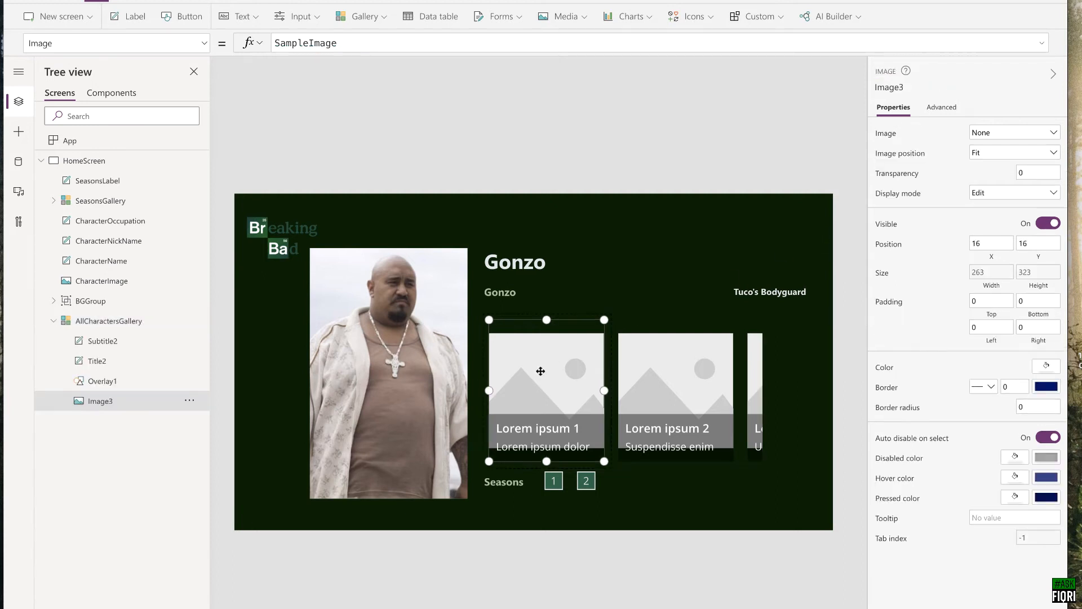
pyautogui.click(610, 325)
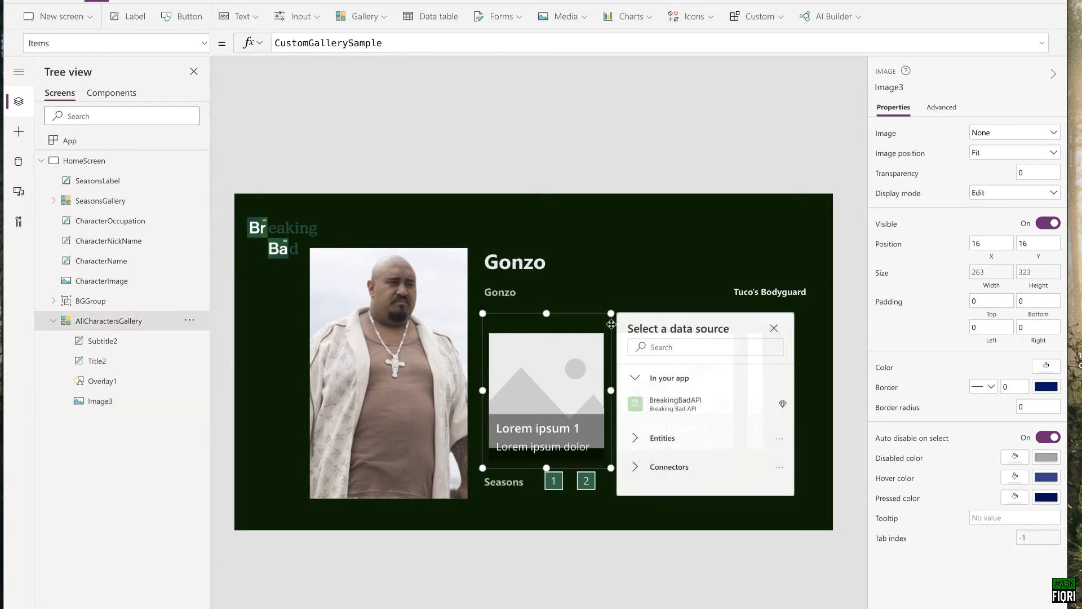
pyautogui.click(608, 318)
pyautogui.moveTo(598, 322)
pyautogui.mouseDown()
pyautogui.moveTo(567, 358)
pyautogui.moveTo(603, 357)
pyautogui.moveTo(599, 333)
pyautogui.mouseUp()
pyautogui.click(612, 361)
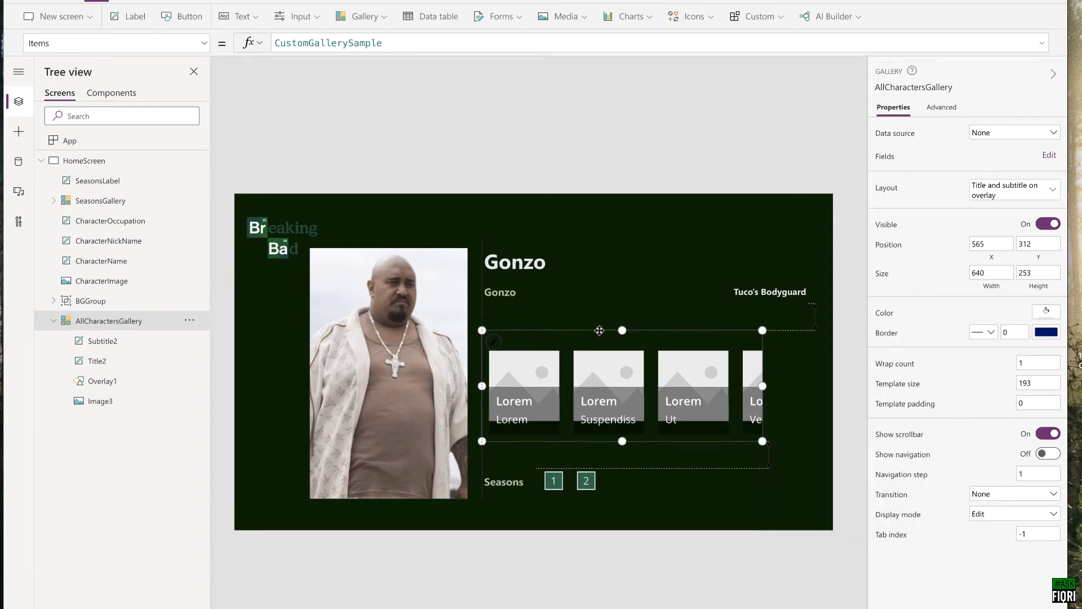
# Step: Set the font size of the title label in AllCharactersGallery to 15
pyautogui.click(520, 404)
pyautogui.click(1032, 172)
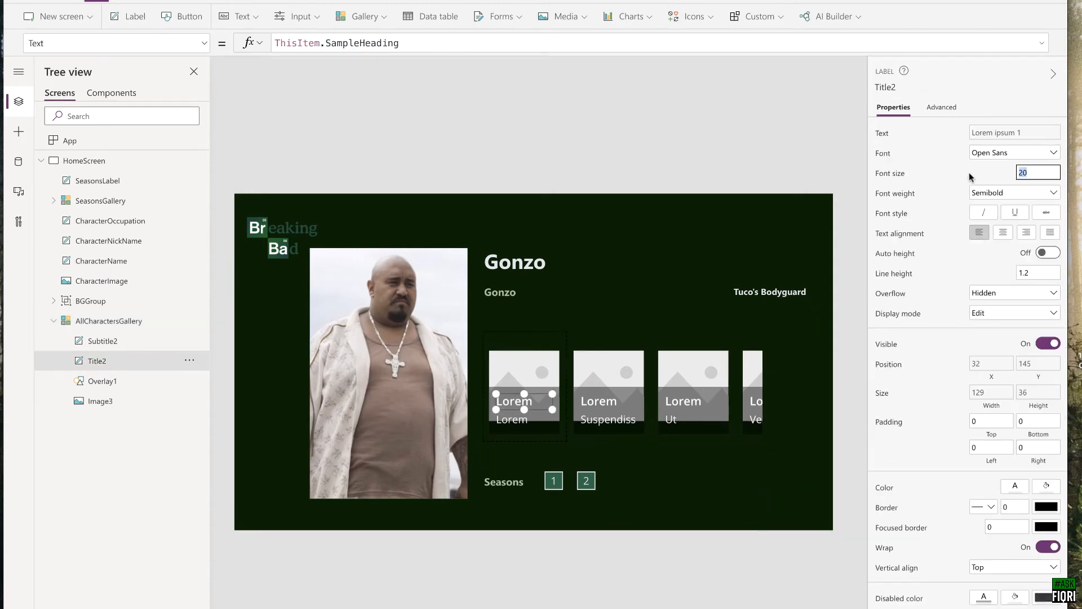
pyautogui.write('15')
pyautogui.press('Return')
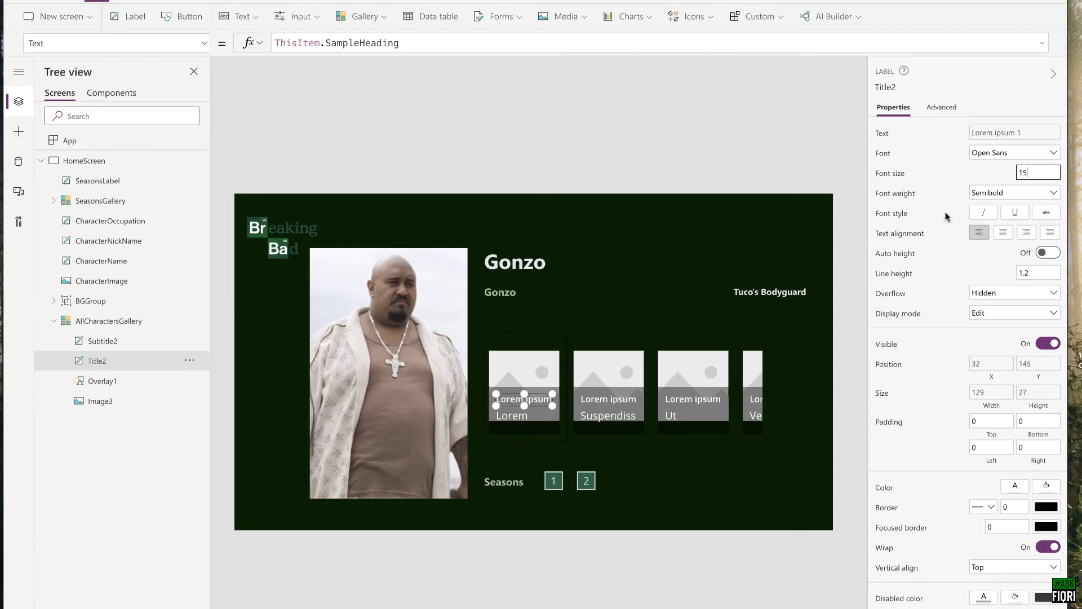
# Step: Delete the subtitle label from AllCharactersGallery and lower the title label to Y 169 within the template
pyautogui.click(521, 420)
pyautogui.press('Delete')
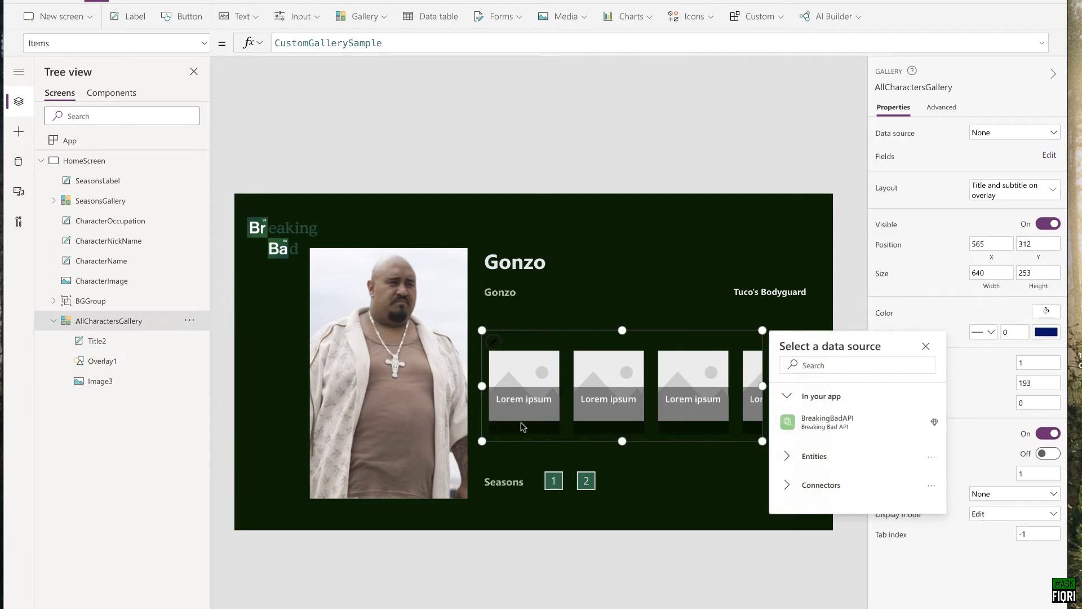
pyautogui.click(519, 400)
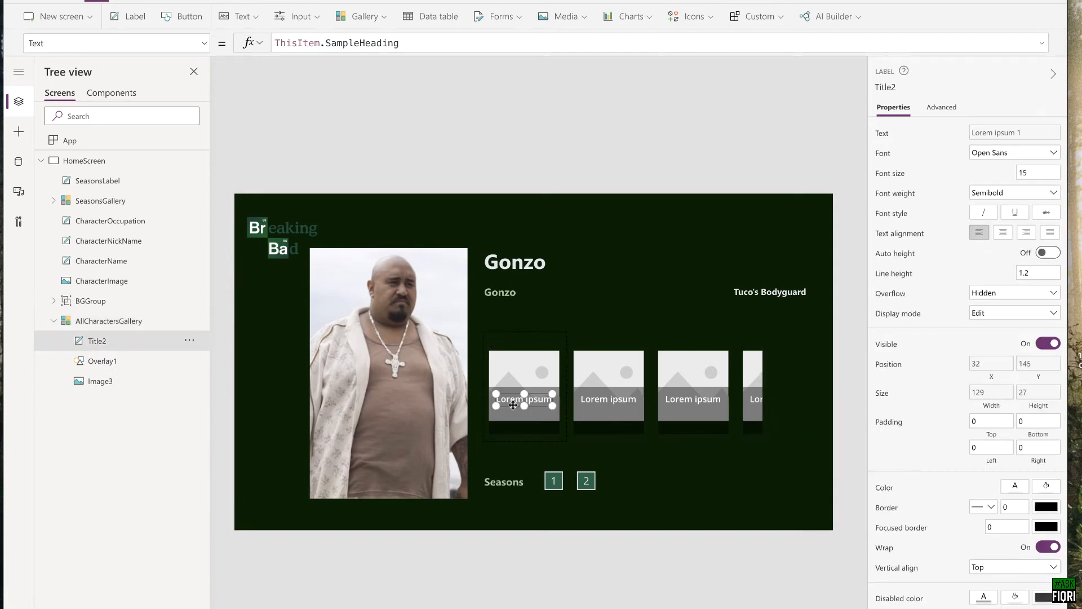
pyautogui.moveTo(513, 405); pyautogui.dragTo(511, 414)
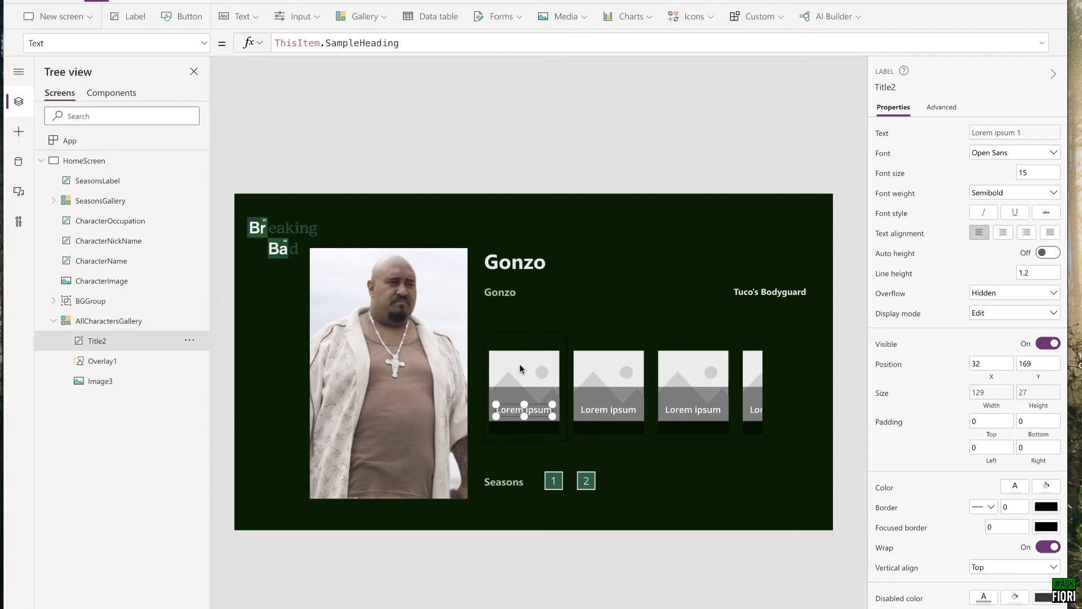
# Step: Collapse BGGroup and AllCharactersGallery in the control tree
pyautogui.click(614, 329)
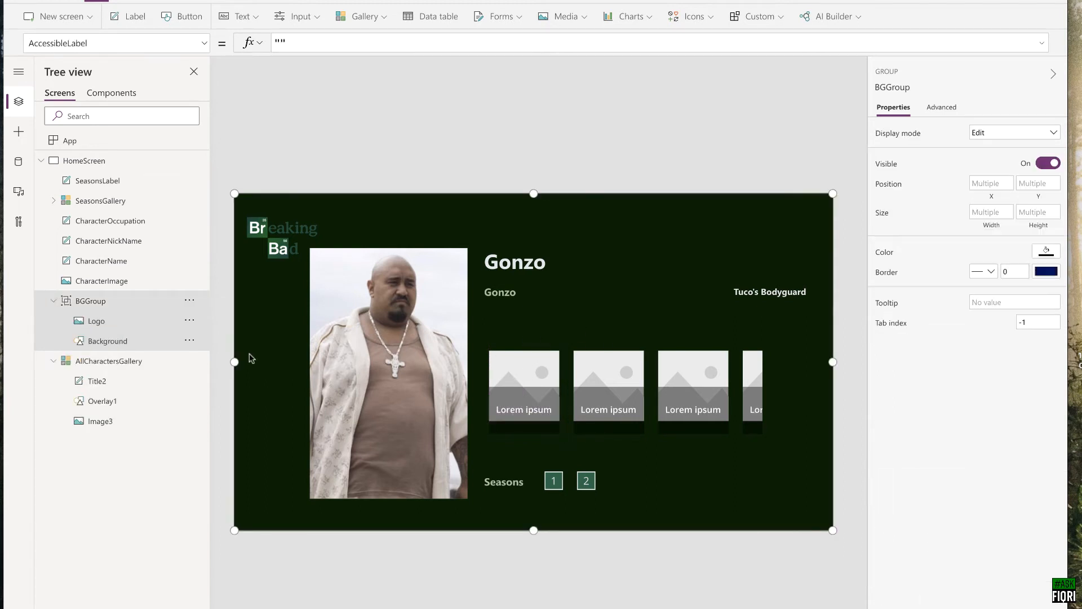
pyautogui.click(54, 301)
pyautogui.click(54, 321)
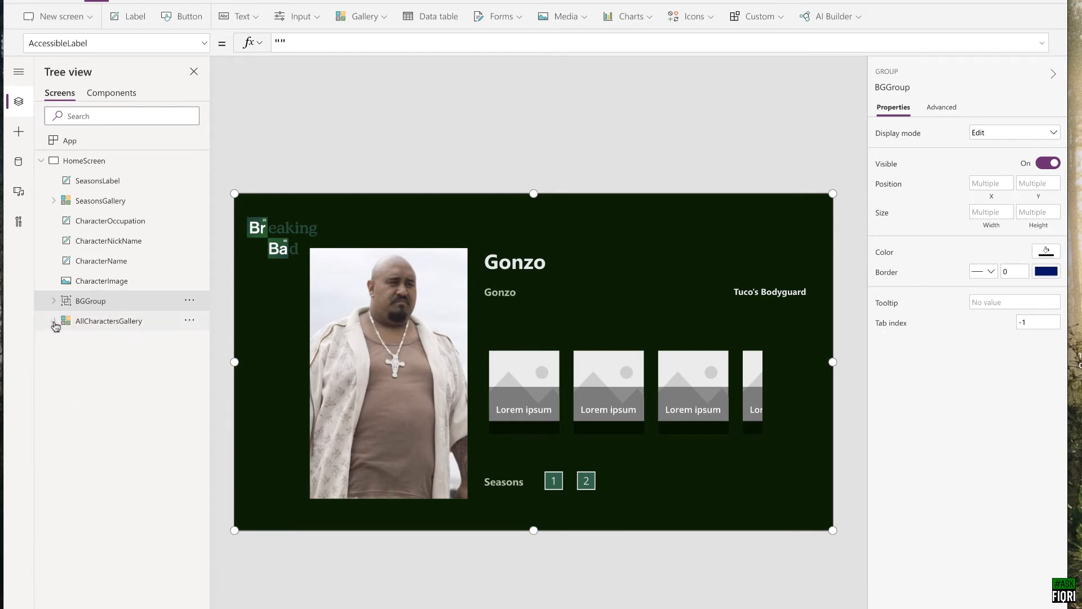
# Step: Set the Items property of AllCharactersGallery to BreakingBadAPI.GetAllCharacters() in place of the sample data
pyautogui.click(109, 323)
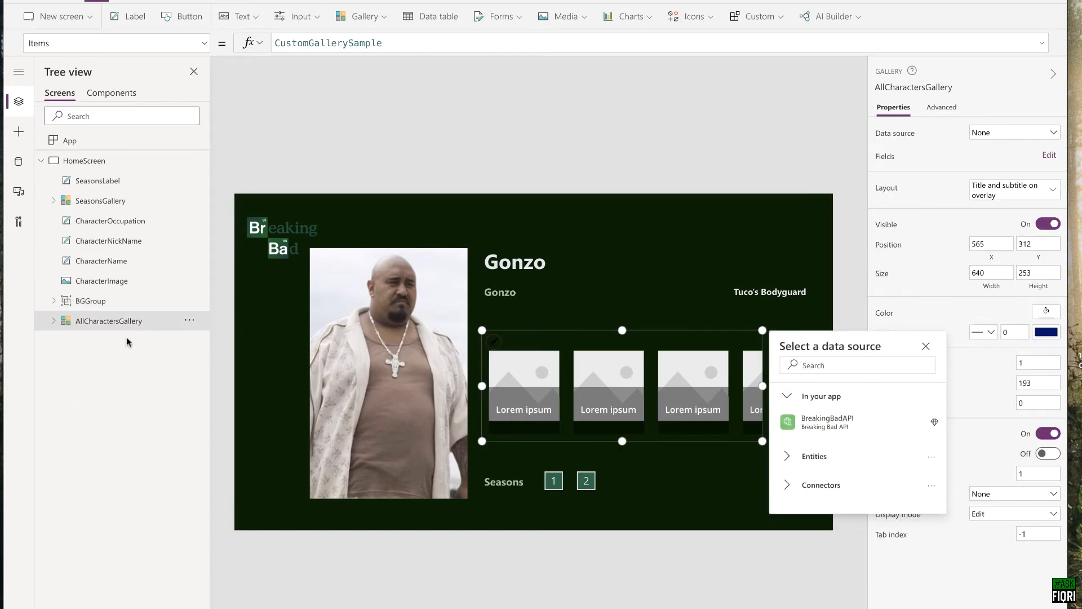
pyautogui.click(52, 43)
pyautogui.moveTo(398, 43); pyautogui.dragTo(280, 43)
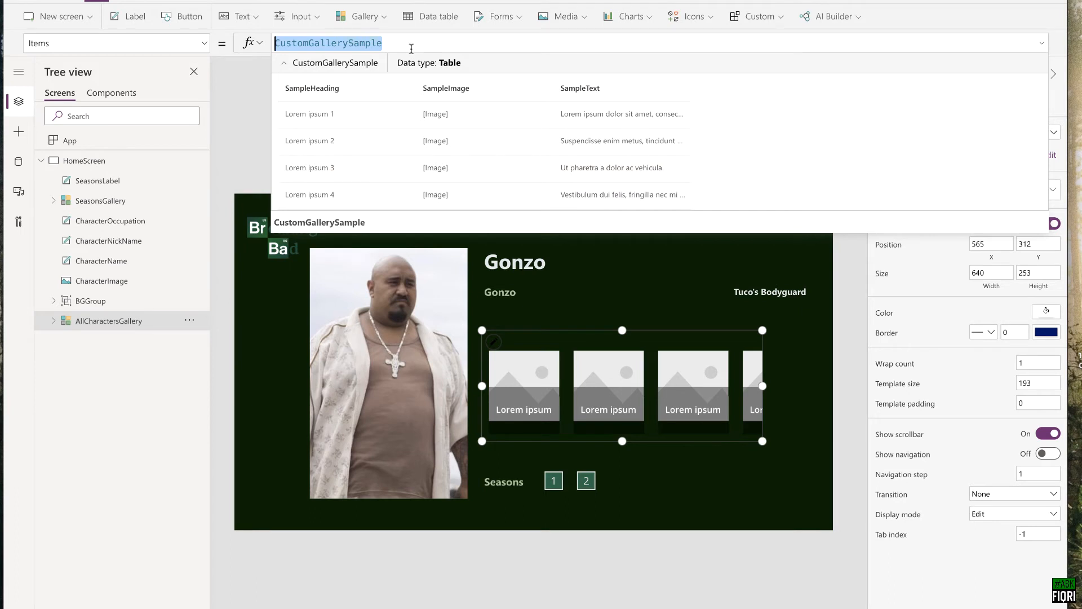
pyautogui.press('BackSpace')
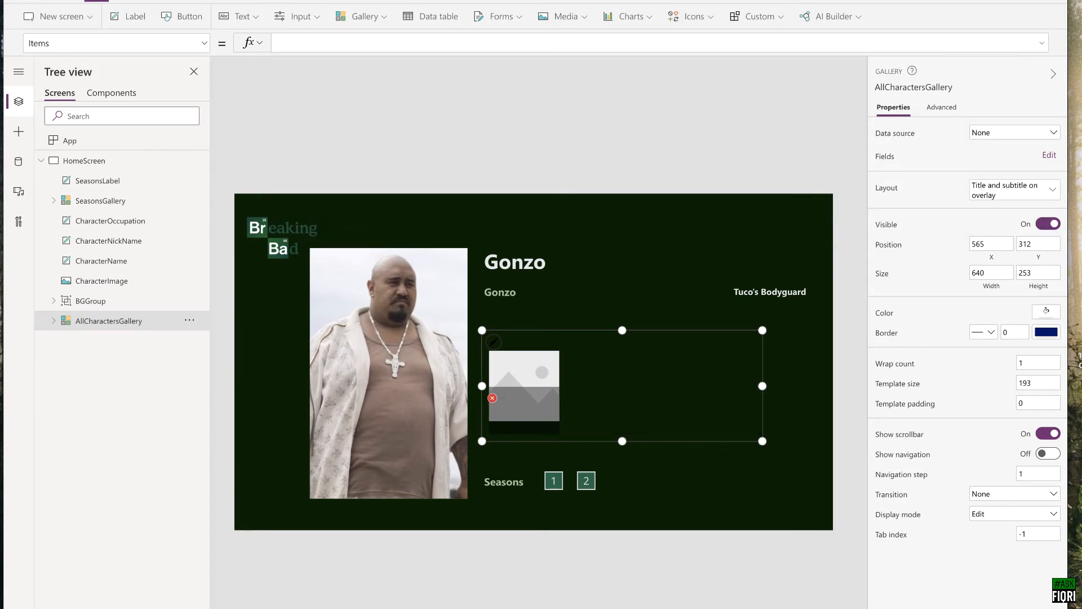
pyautogui.write('Bre')
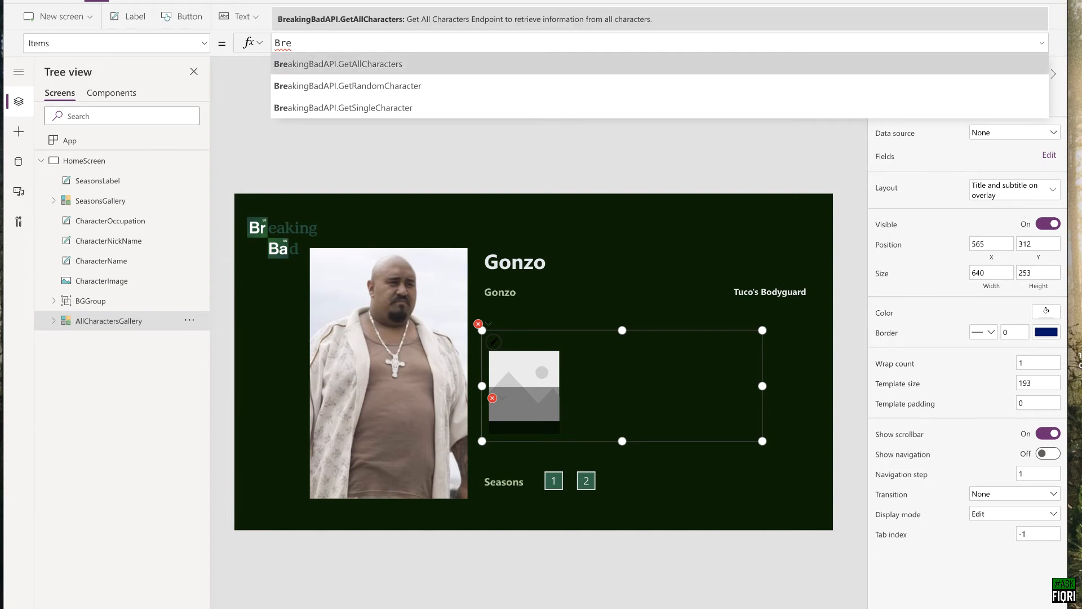
pyautogui.press('Tab')
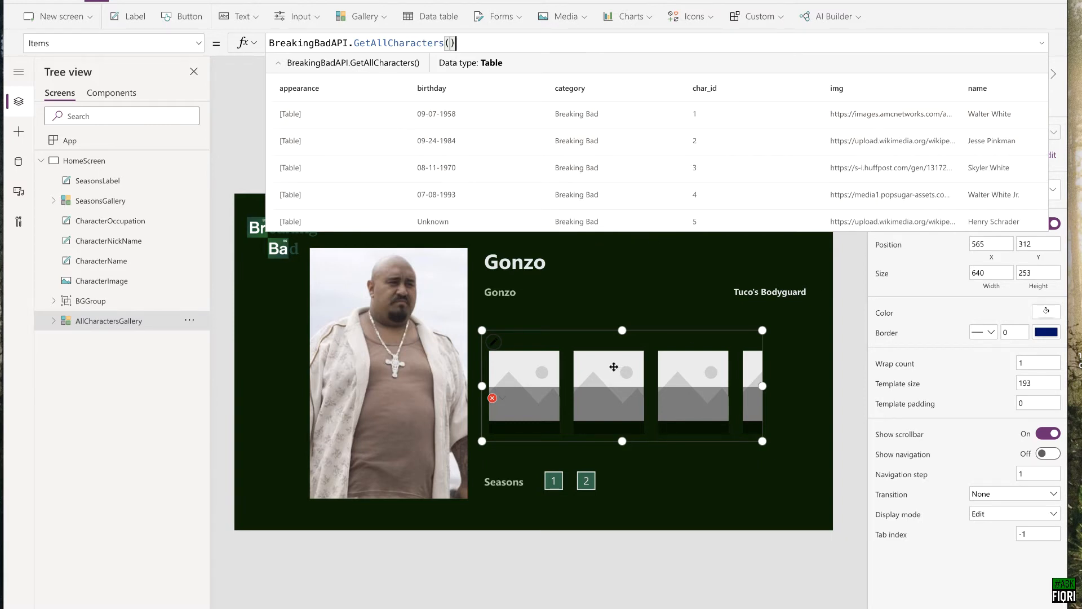
pyautogui.click(568, 330)
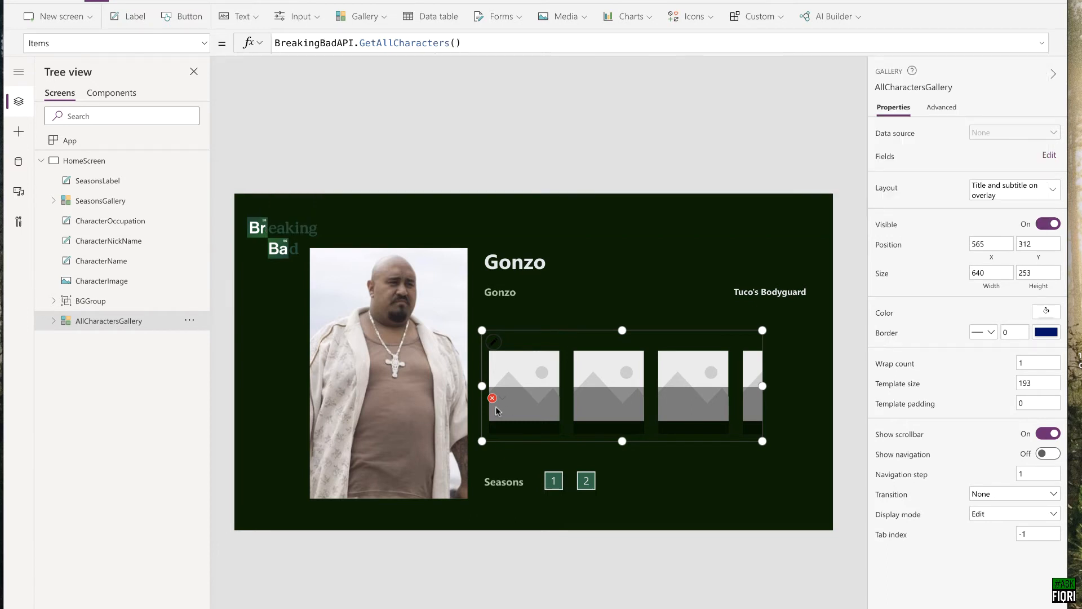
# Step: Set the Image property of the picture in AllCharactersGallery to ThisItem.img
pyautogui.moveTo(492, 400)
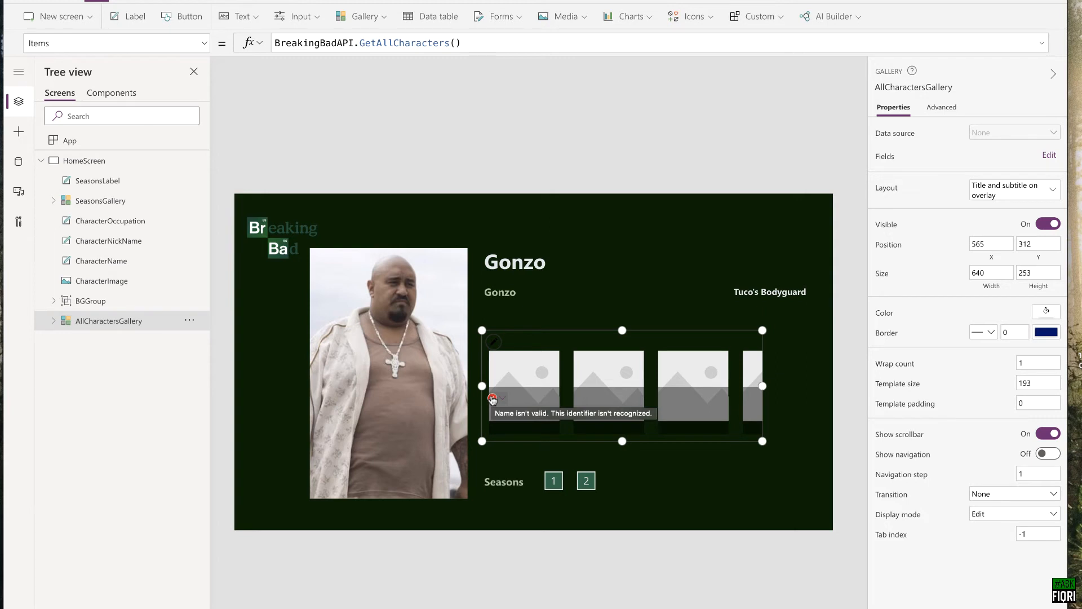
pyautogui.click(522, 364)
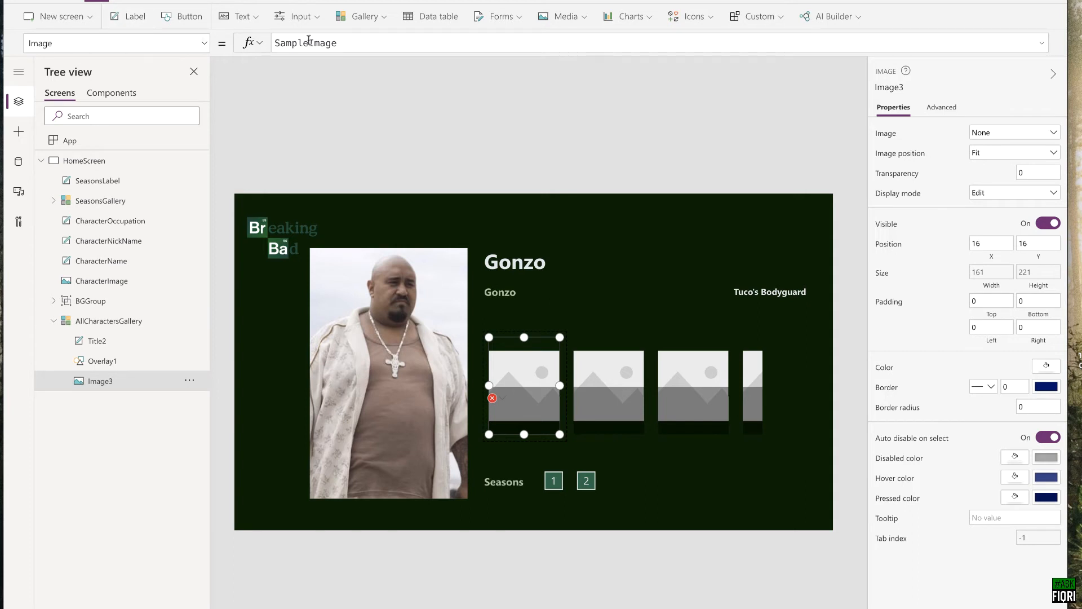
pyautogui.doubleClick(350, 43)
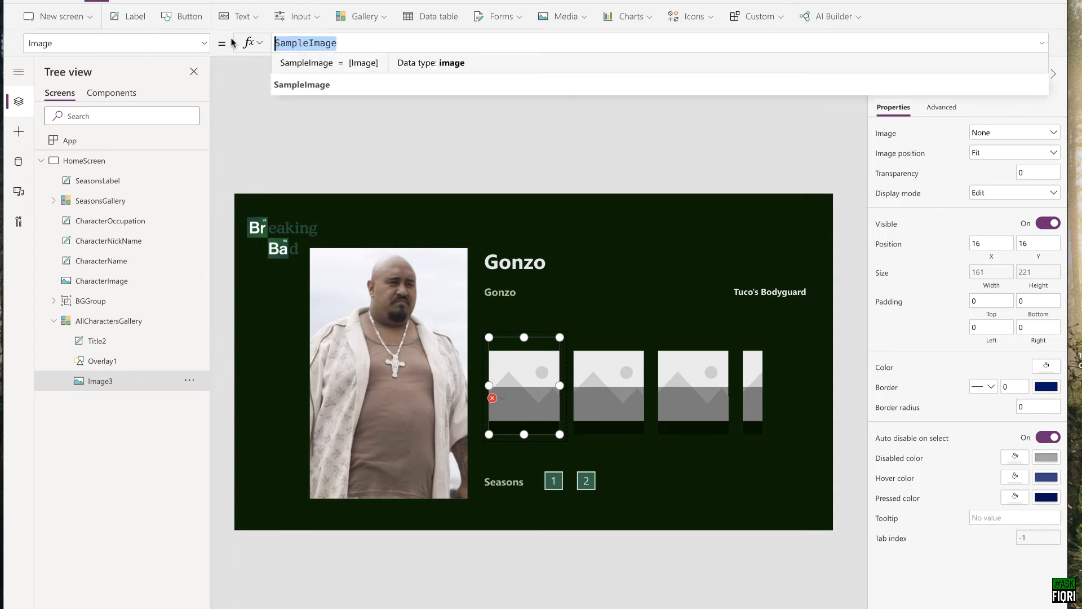
pyautogui.write('T')
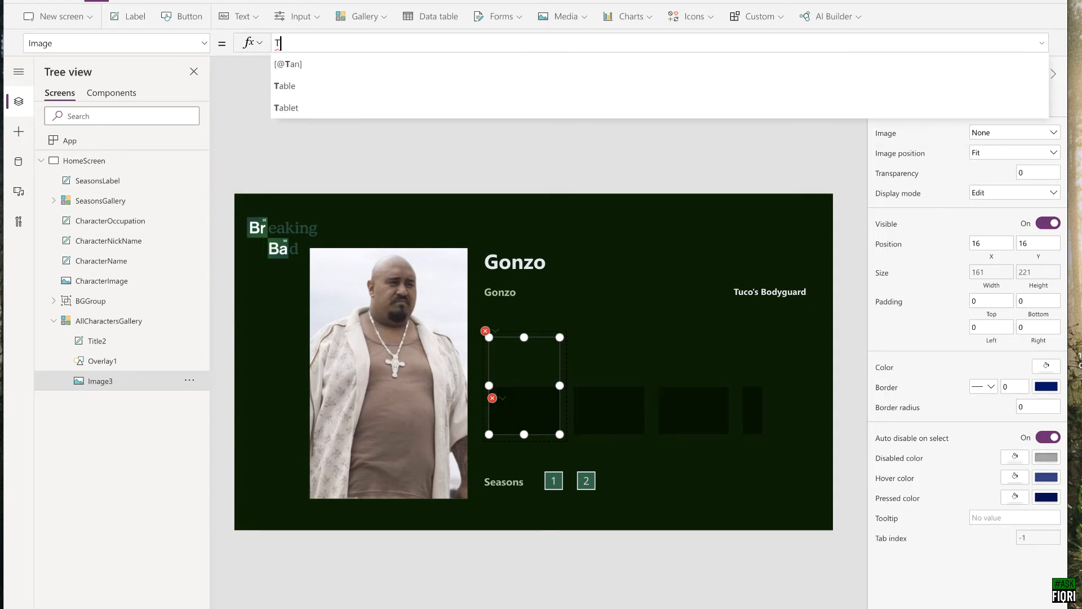
pyautogui.write('his')
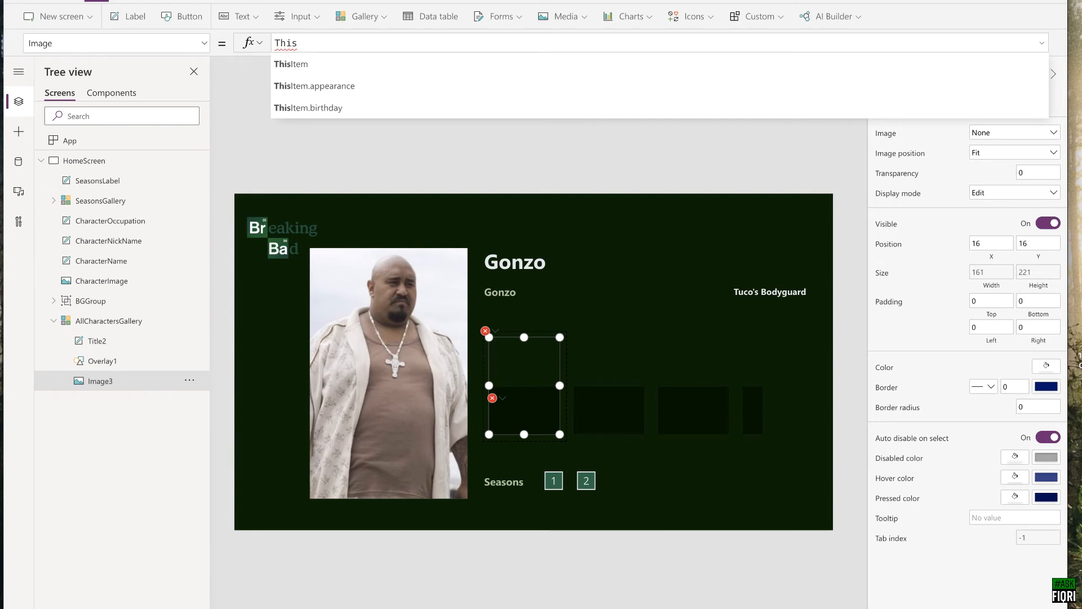
pyautogui.write('Item')
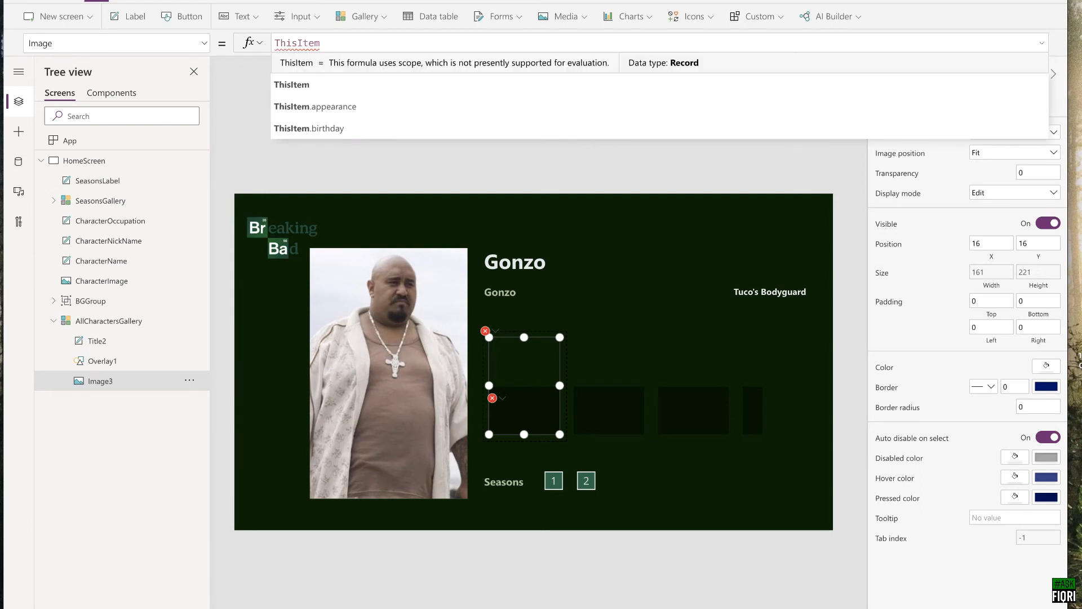
pyautogui.write('.')
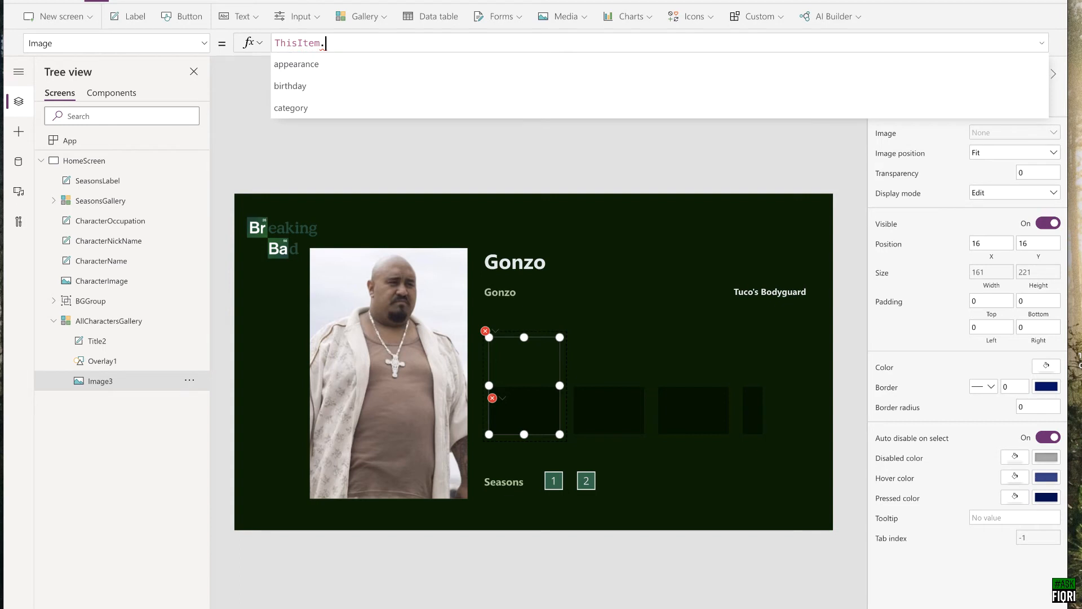
pyautogui.write('img')
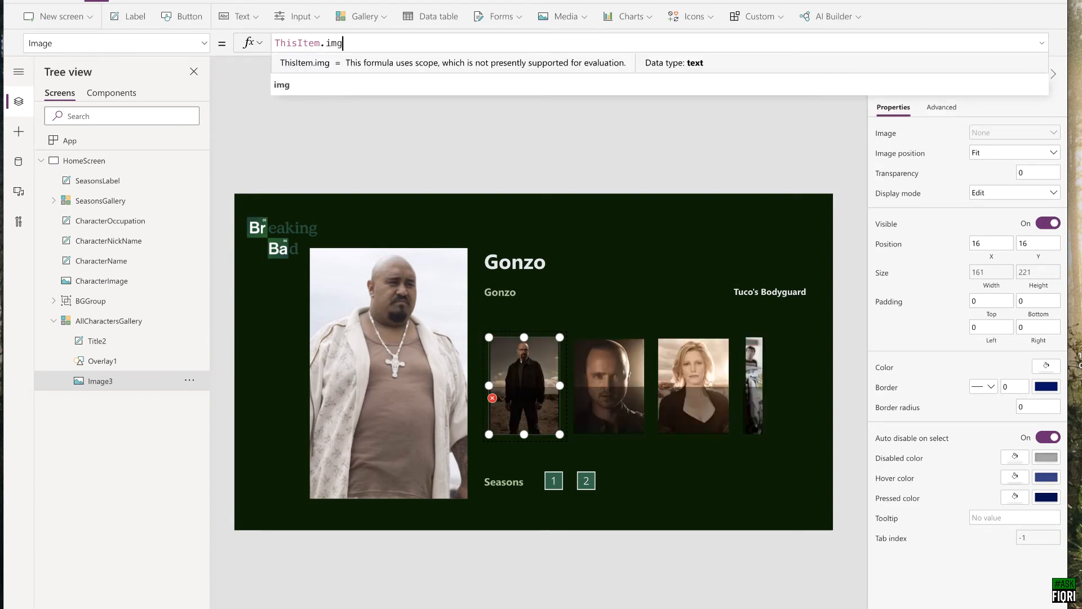
# Step: Set the Text property of the title label in AllCharactersGallery to ThisItem.name
pyautogui.click(493, 398)
pyautogui.click(510, 415)
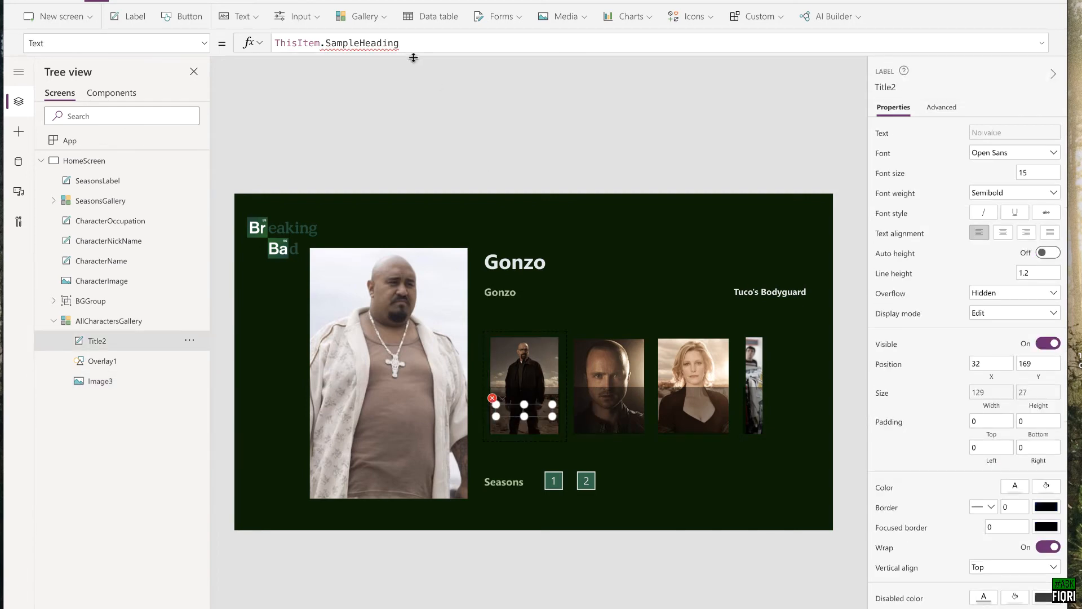
pyautogui.moveTo(331, 43); pyautogui.dragTo(496, 44)
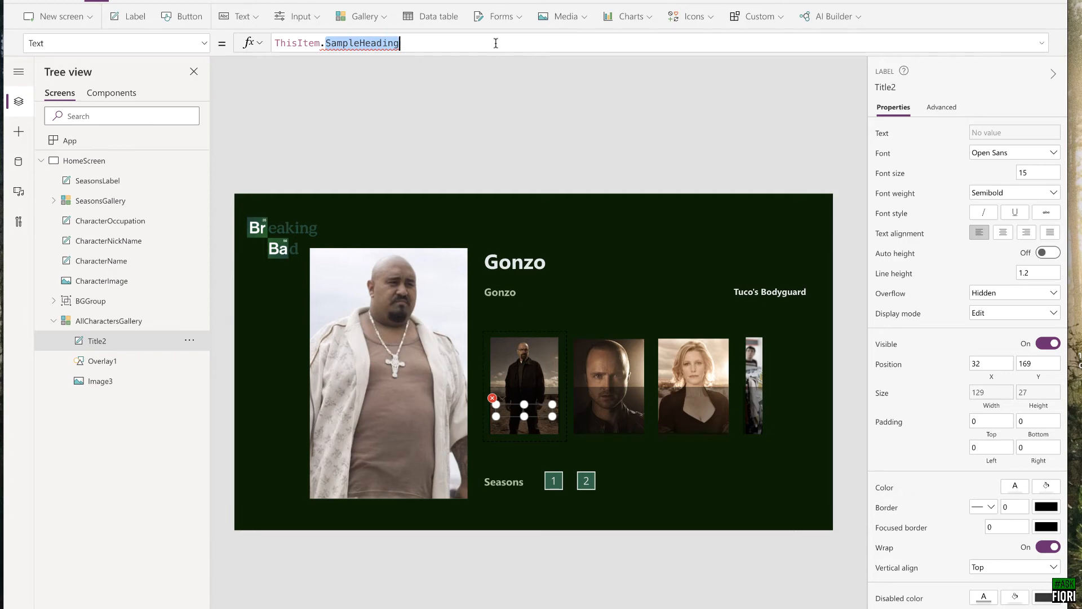
pyautogui.write('name')
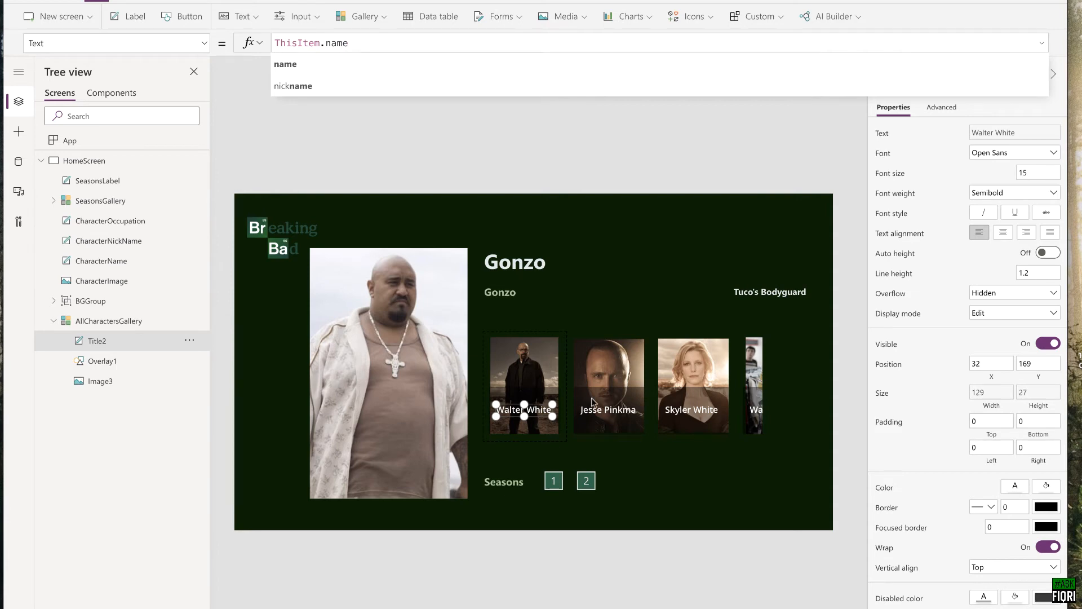
# Step: Move the title label further down the gallery template and shorten the overlay to Y 181 and height 55
pyautogui.click(540, 418)
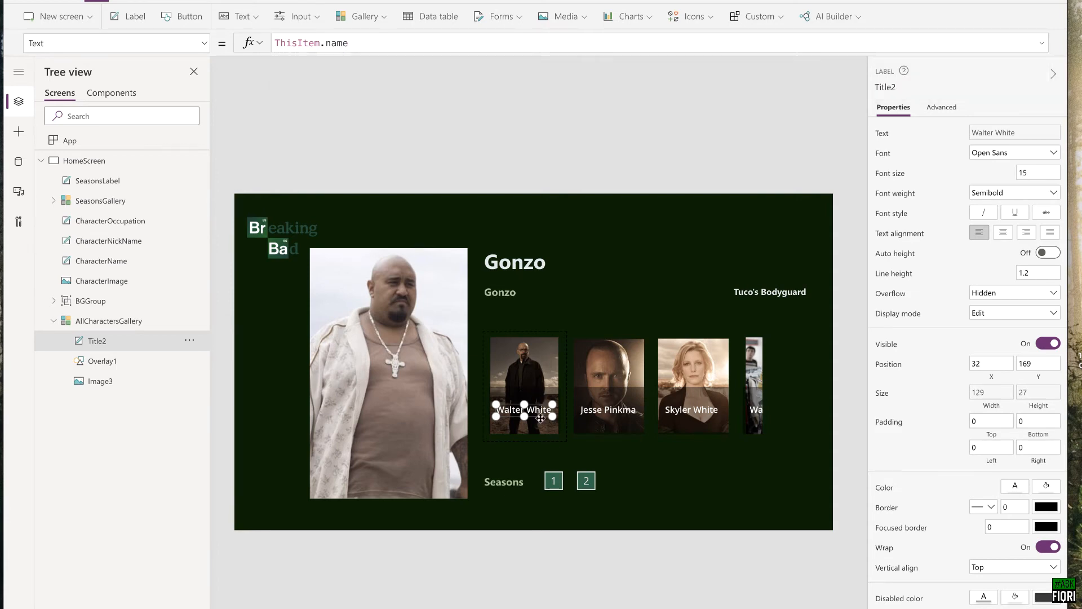
pyautogui.moveTo(540, 420); pyautogui.dragTo(524, 410)
pyautogui.click(546, 401)
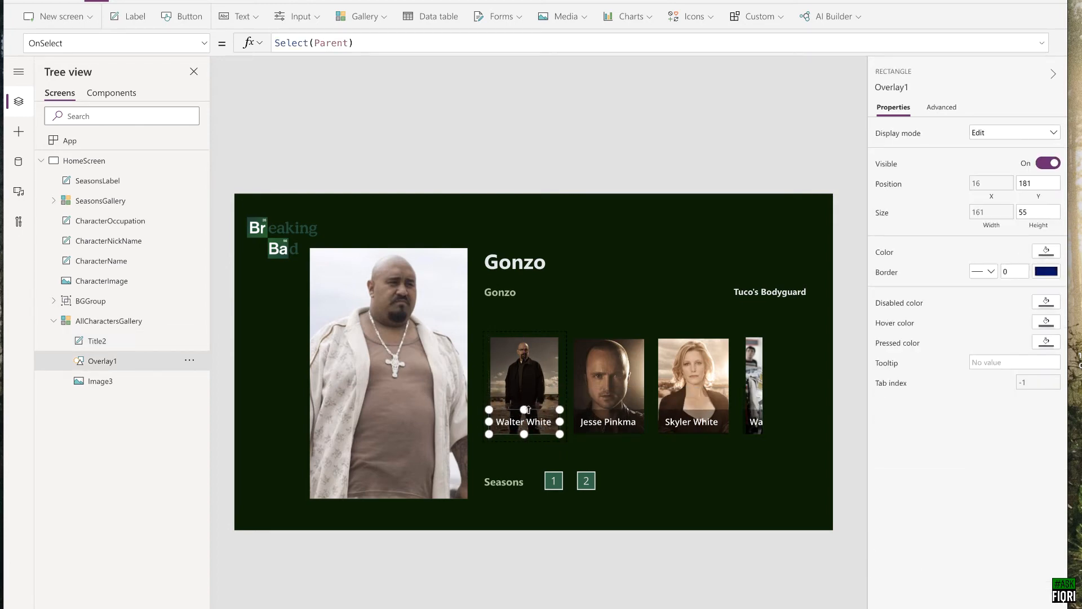
# Step: Set the image position of the picture in AllCharactersGallery to Fill
pyautogui.click(526, 358)
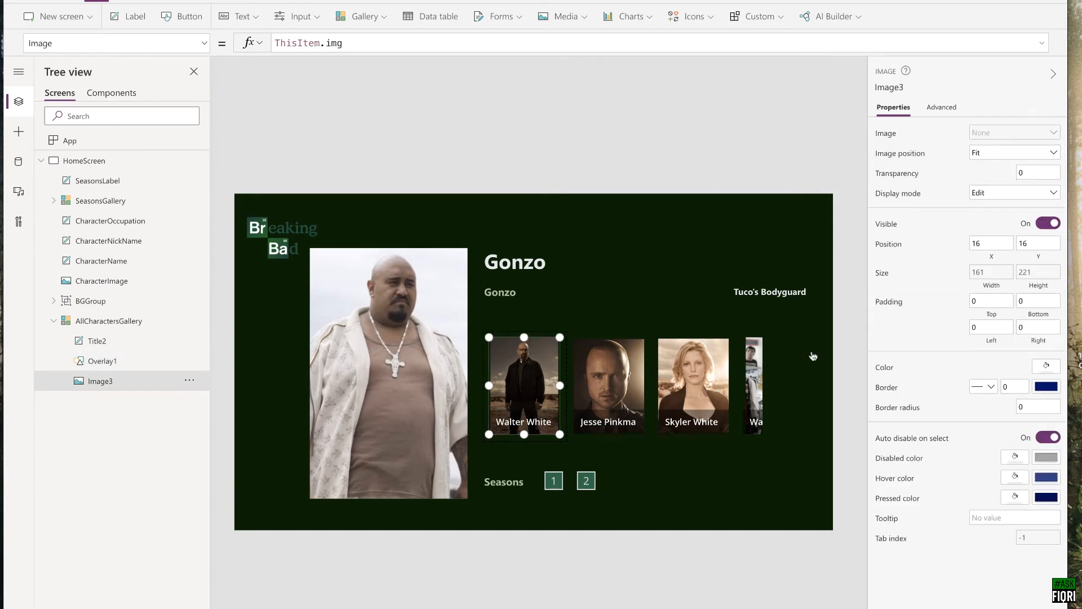
pyautogui.click(1053, 153)
pyautogui.click(991, 185)
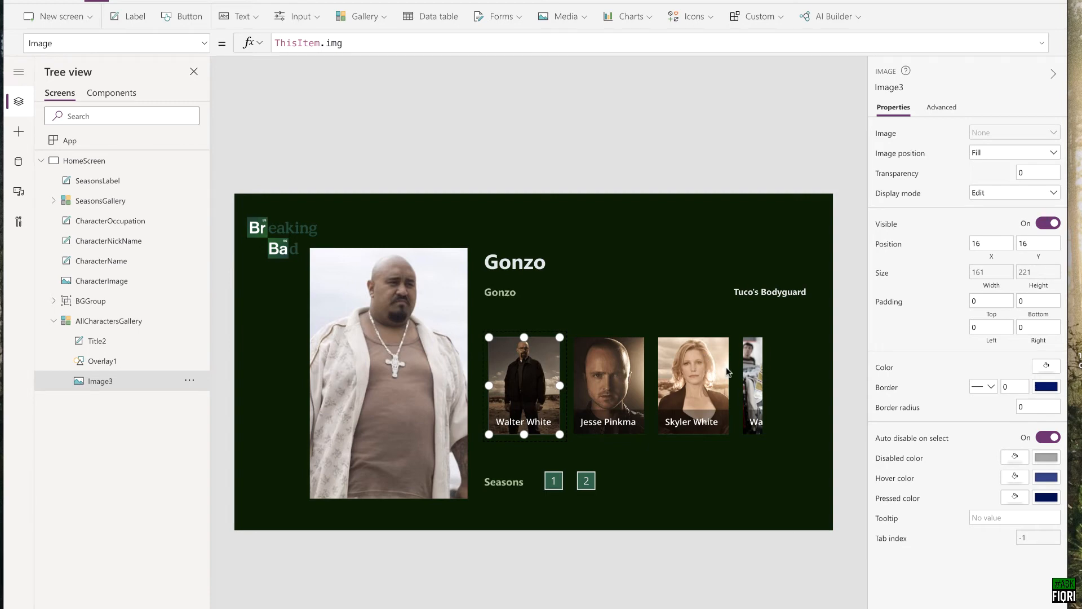
# Step: Widen AllCharactersGallery to 745 and save the app
pyautogui.click(755, 371)
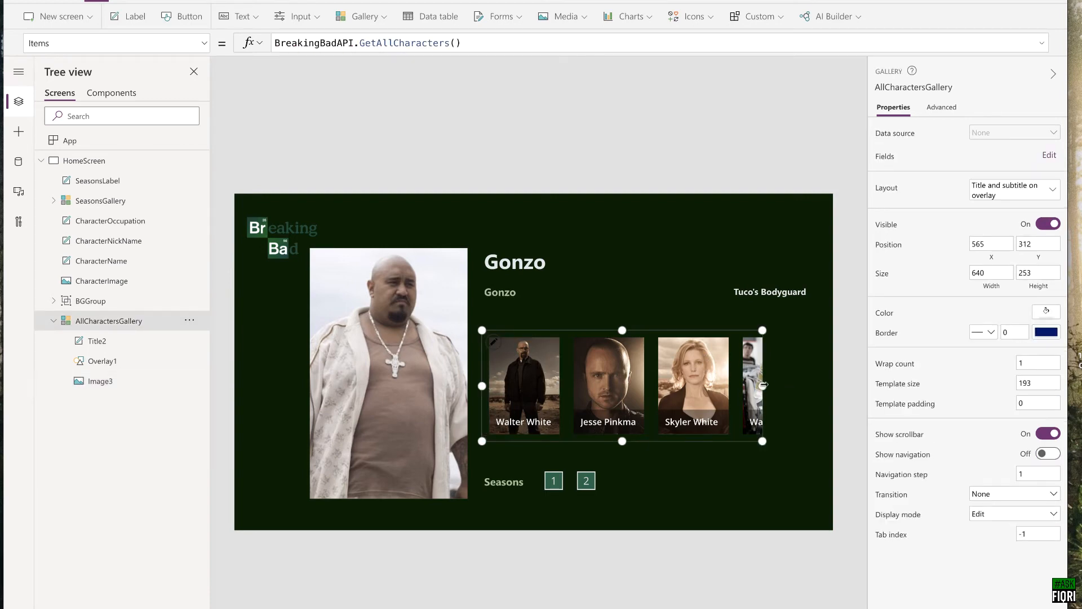
pyautogui.moveTo(763, 385); pyautogui.dragTo(808, 385)
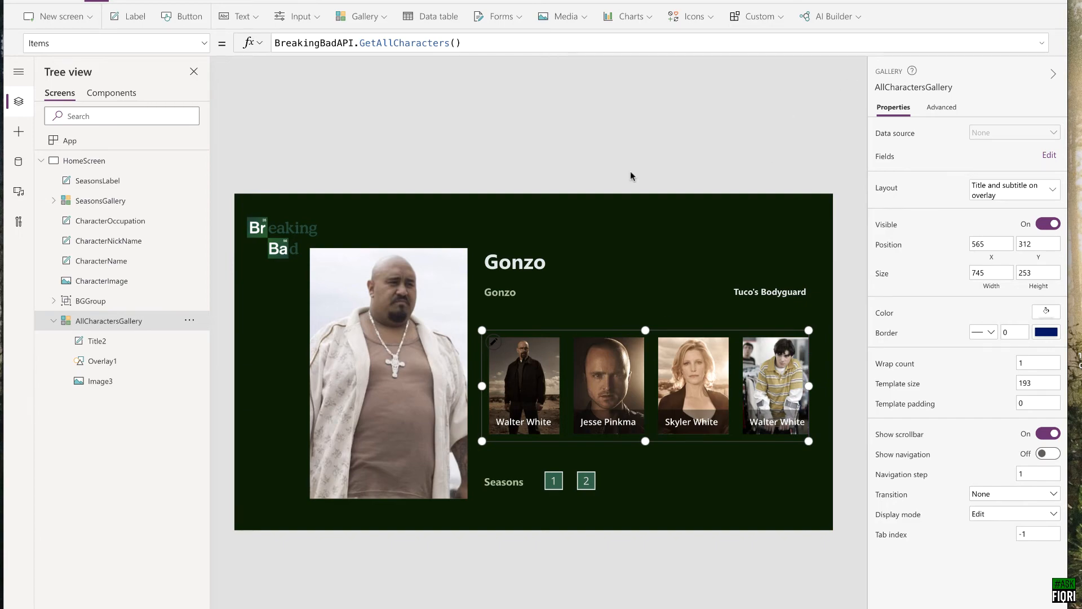
pyautogui.hotkey('ctrl', 's')
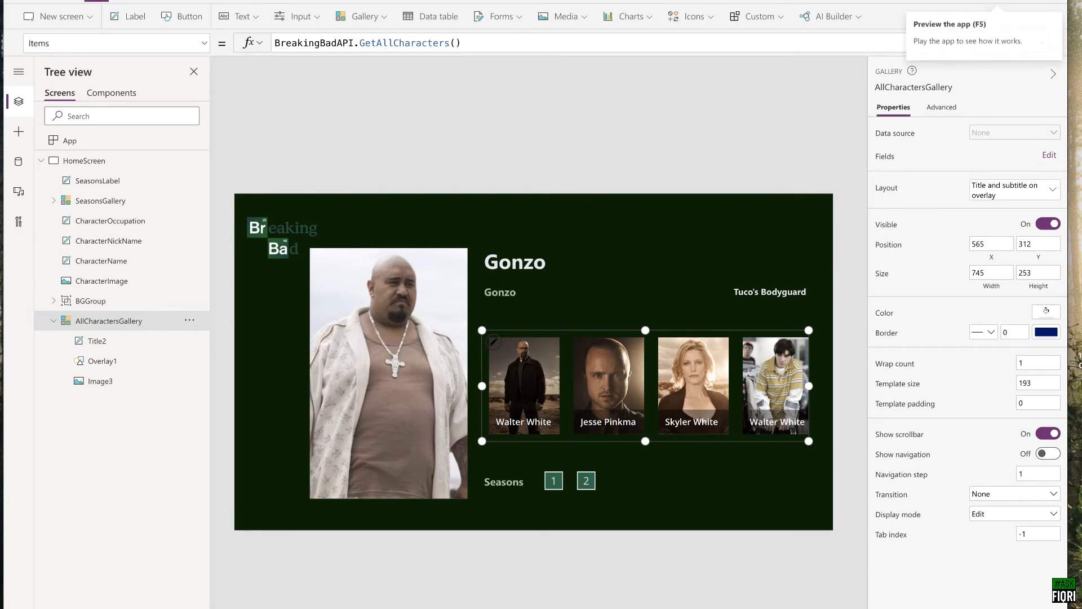
# Step: Preview the app, browse through the characters in the horizontal gallery and return to editing
pyautogui.click(916, 2)
pyautogui.scroll(-5, 722, 316)
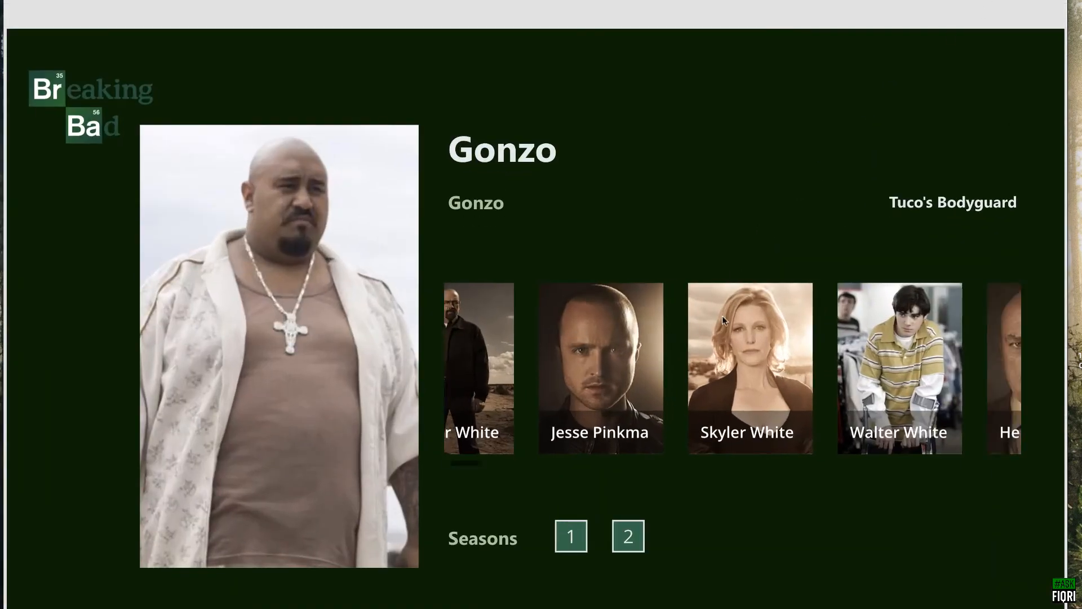
pyautogui.scroll(-8, 722, 317)
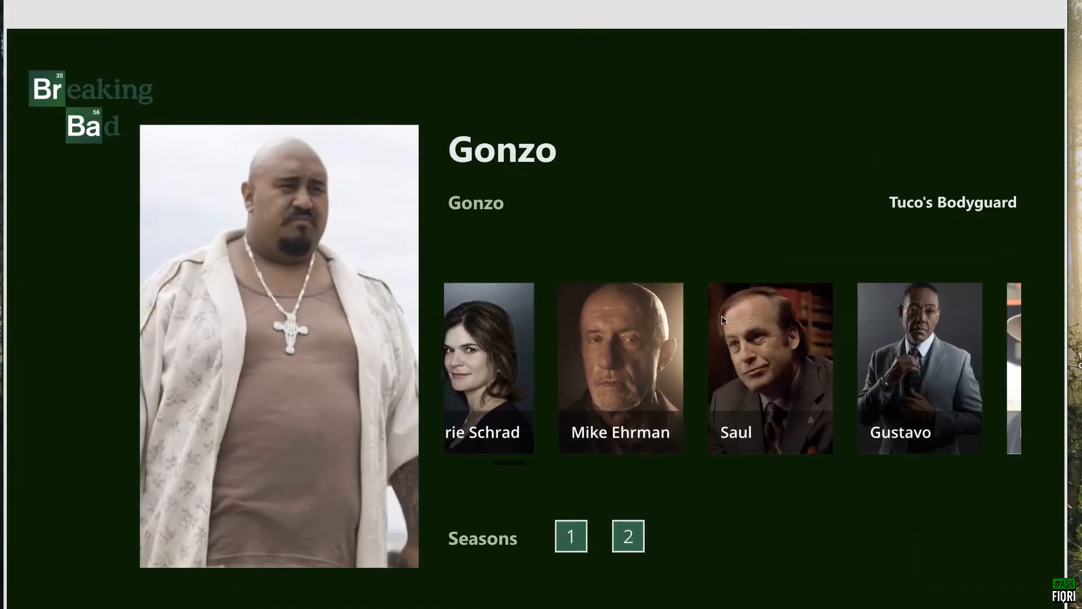
pyautogui.scroll(-6, 722, 316)
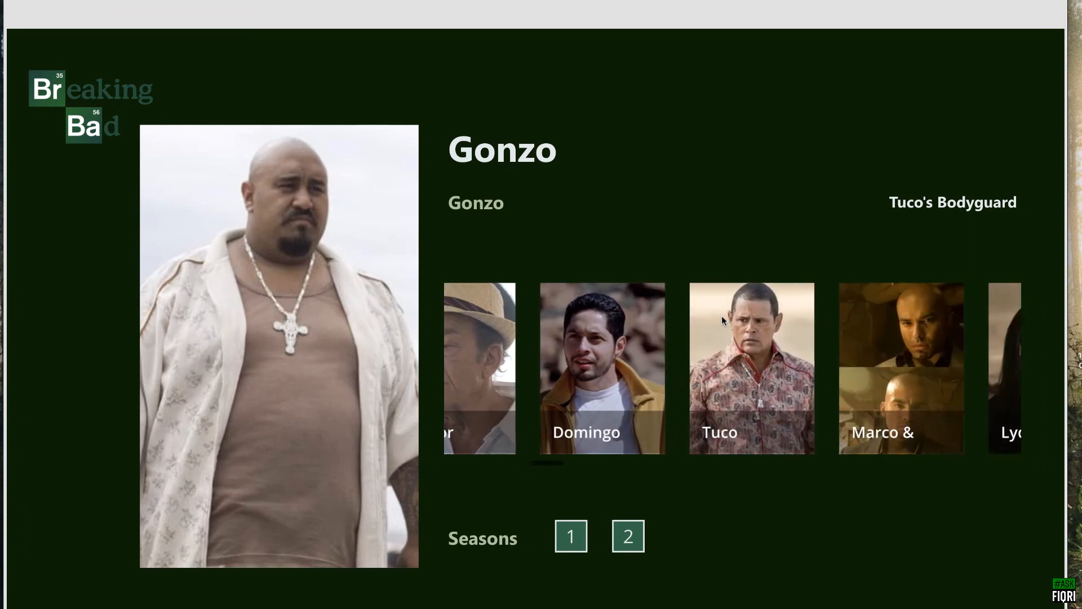
pyautogui.scroll(18, 725, 319)
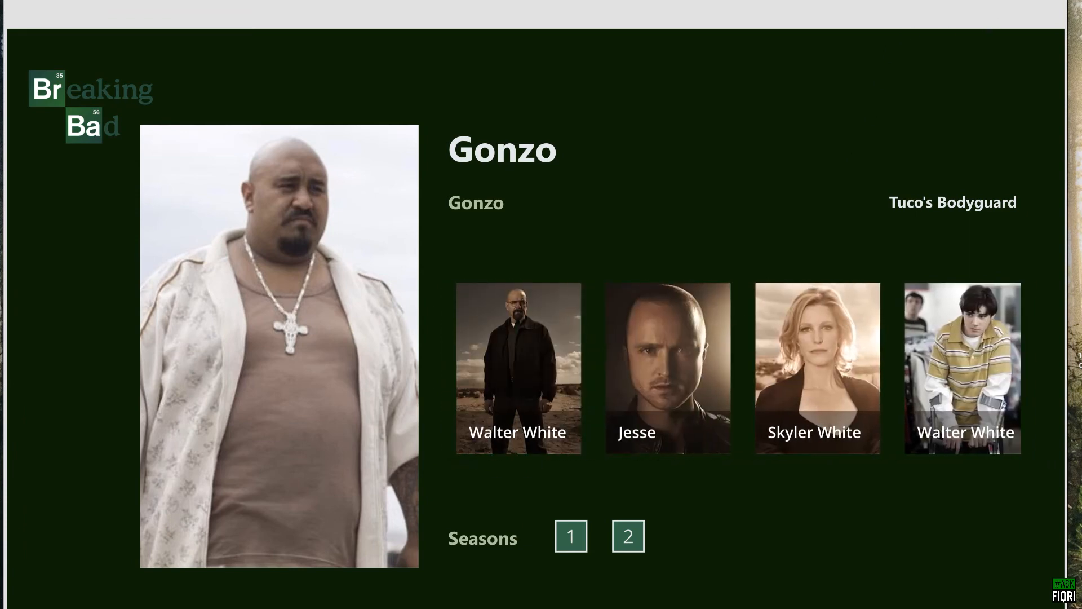
pyautogui.press('Escape')
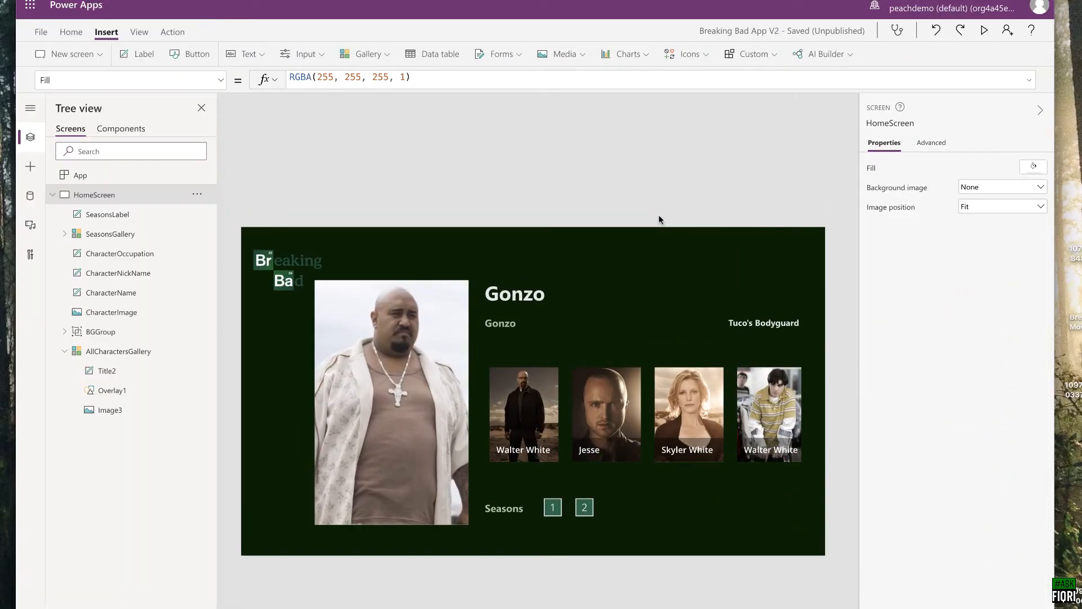
# Step: Check the Items formula of AllCharactersGallery and the App's OnStart formula that sets the RandomCharacter variable
pyautogui.click(542, 366)
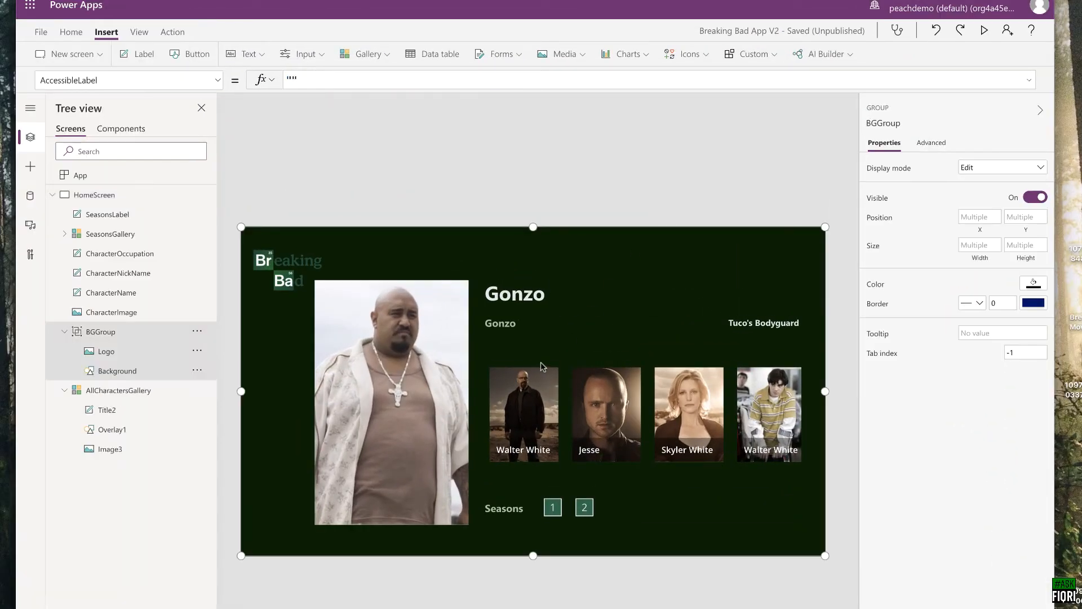
pyautogui.click(540, 365)
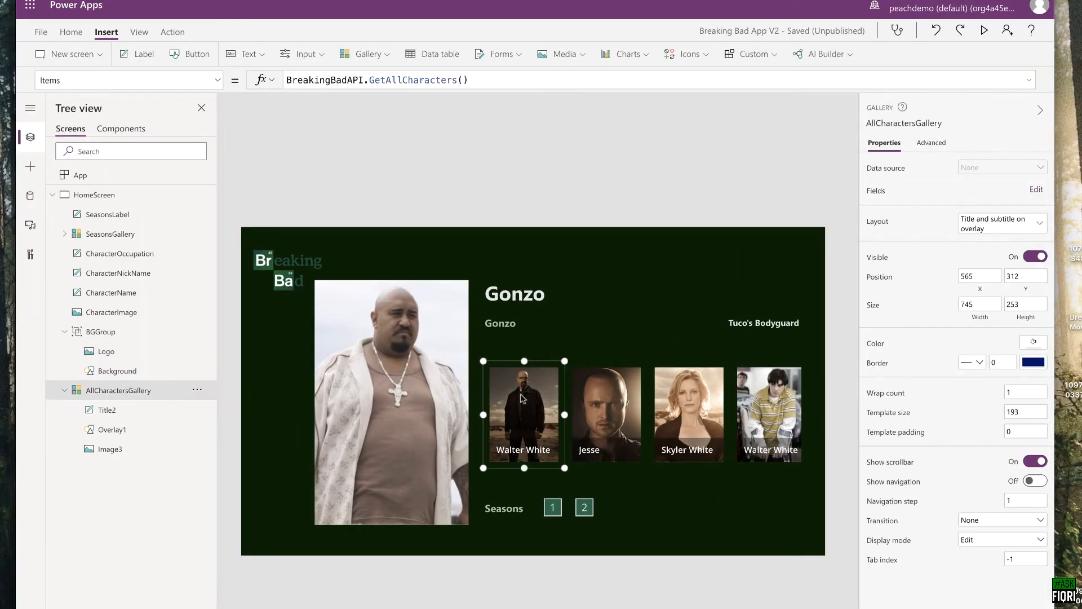
pyautogui.click(605, 396)
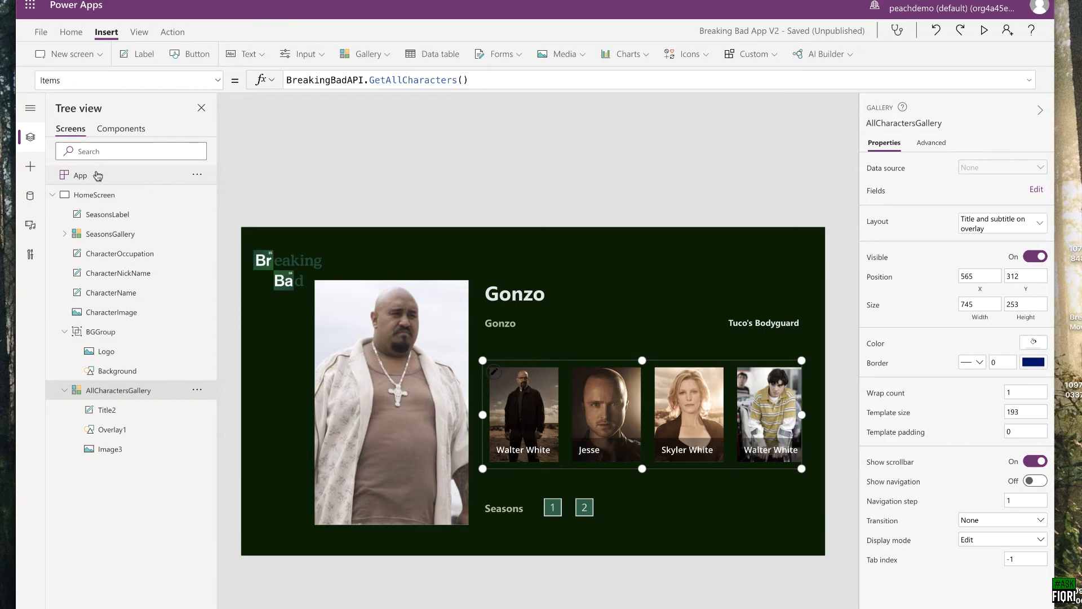
pyautogui.click(161, 176)
pyautogui.moveTo(641, 81); pyautogui.dragTo(284, 80)
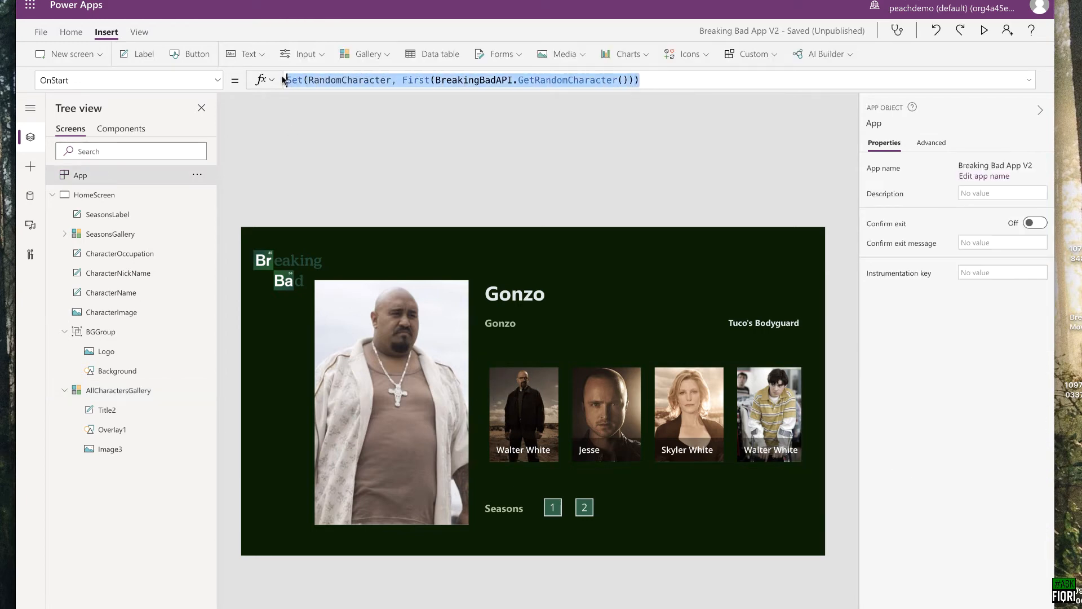
pyautogui.click(353, 80)
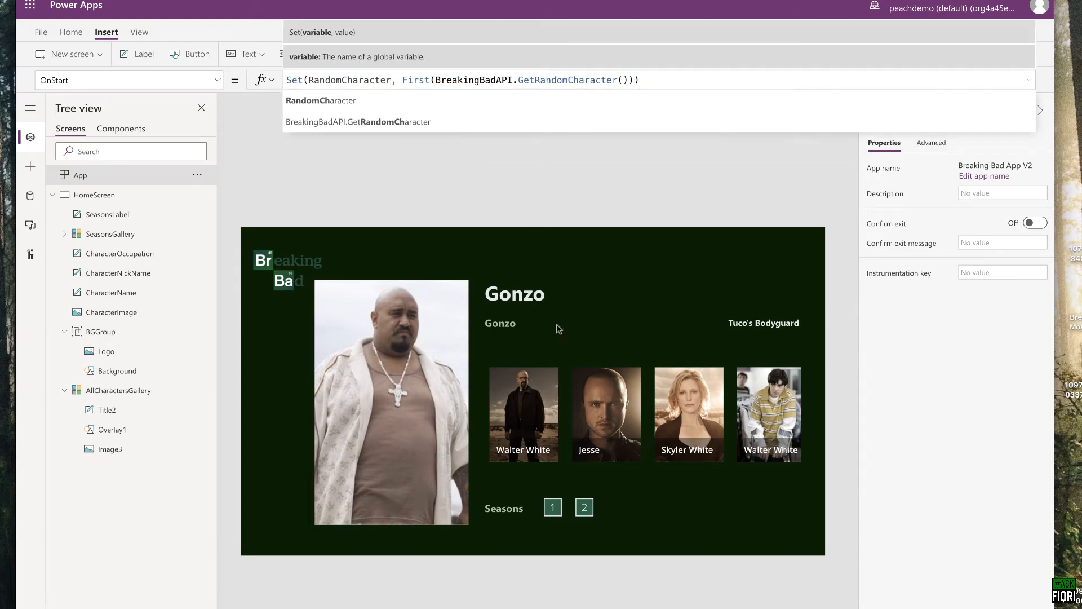
pyautogui.click(561, 170)
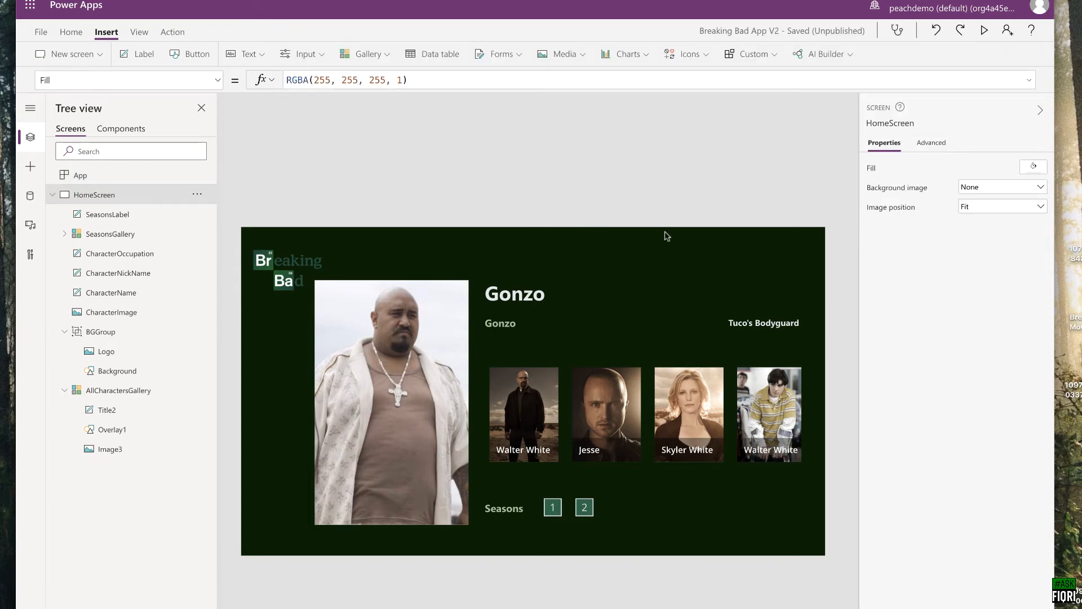
# Step: Extend the OnSelect property of the gallery picture after Select(Parent); with a Set call targeting RandomCharacter
pyautogui.click(543, 372)
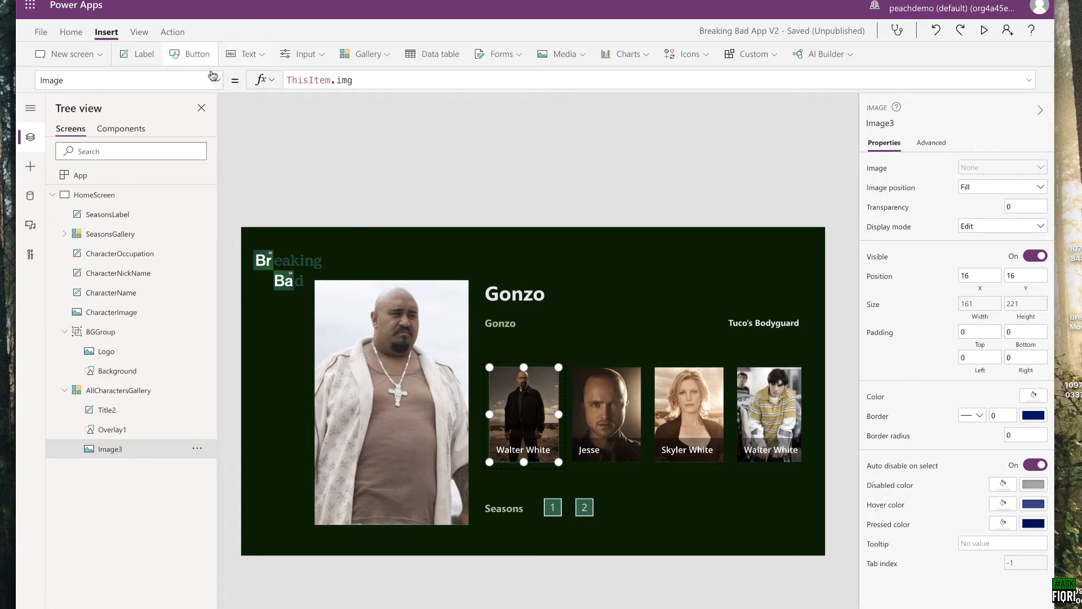
pyautogui.click(217, 80)
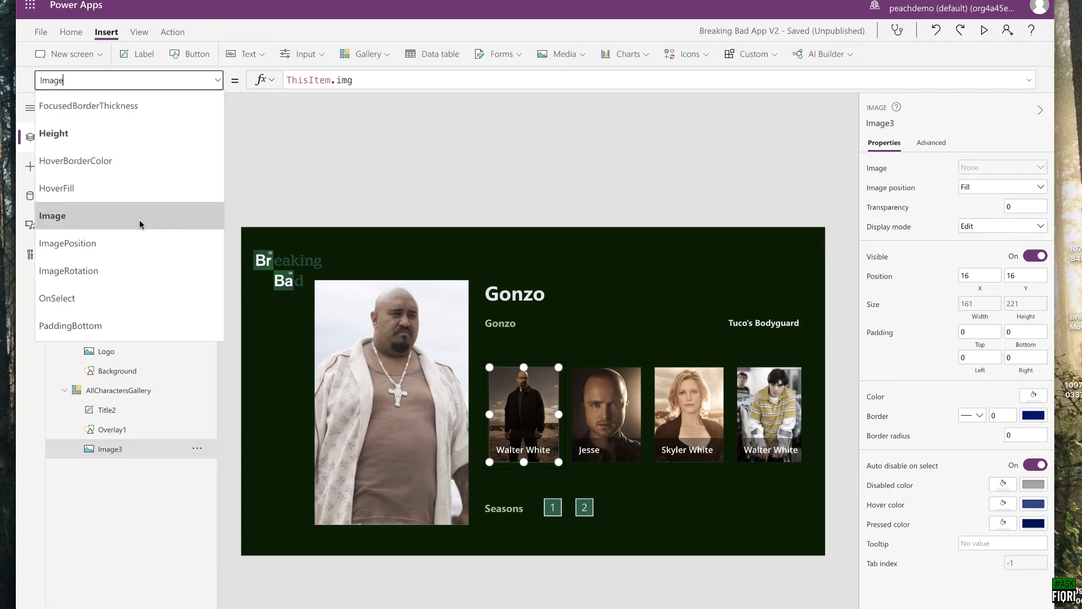
pyautogui.click(81, 302)
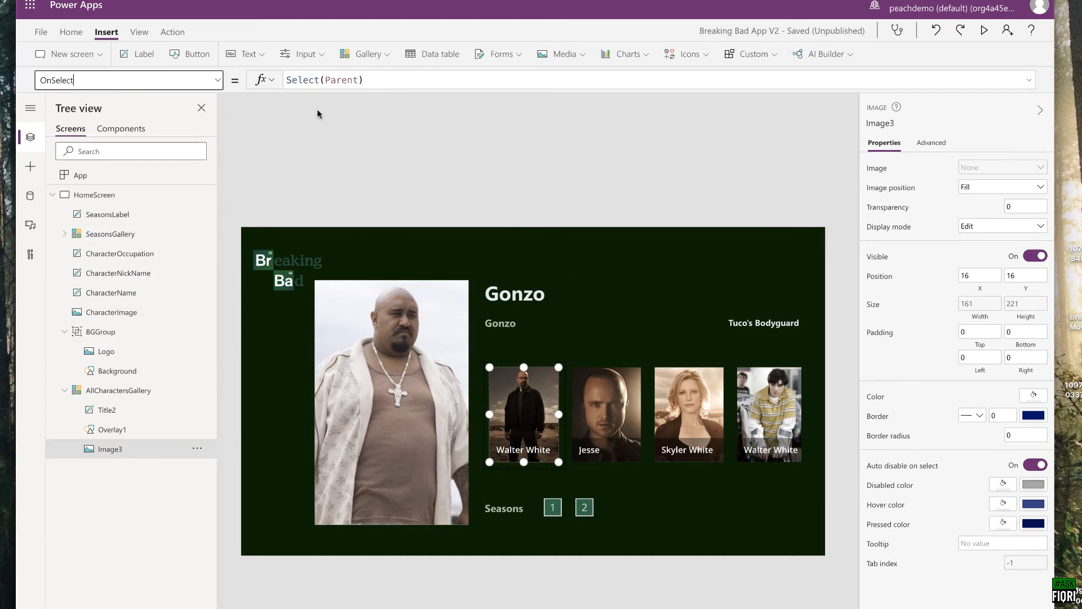
pyautogui.click(373, 80)
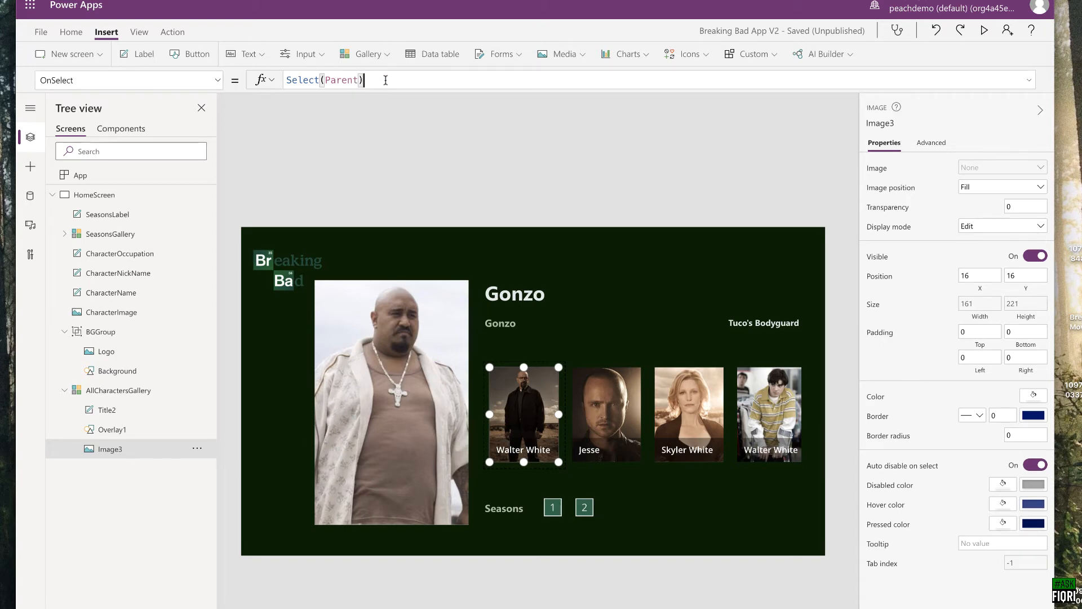
pyautogui.write(';')
pyautogui.write('Set')
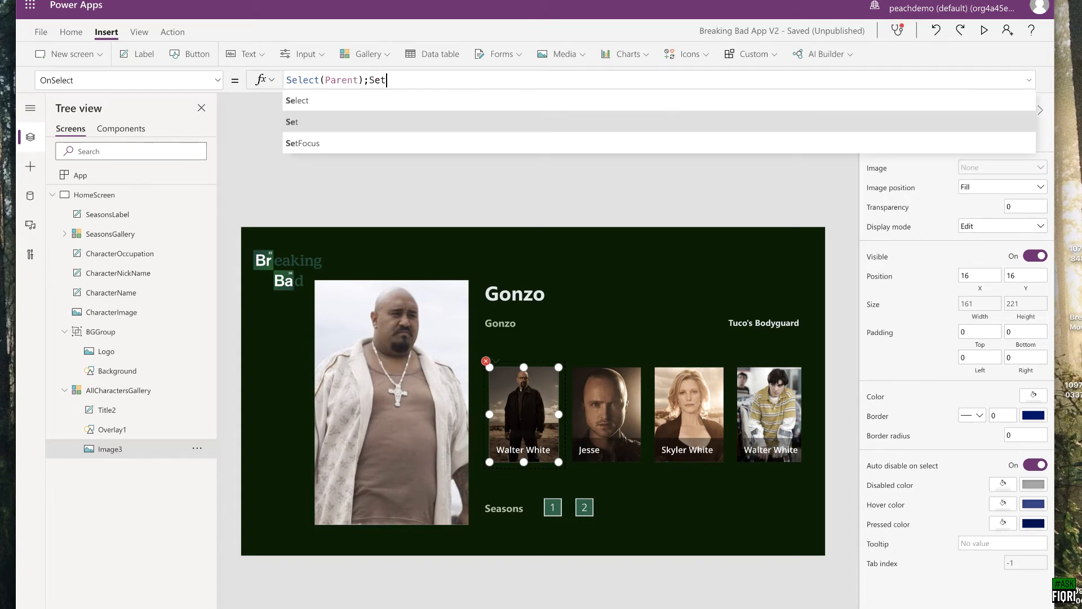
pyautogui.write('(')
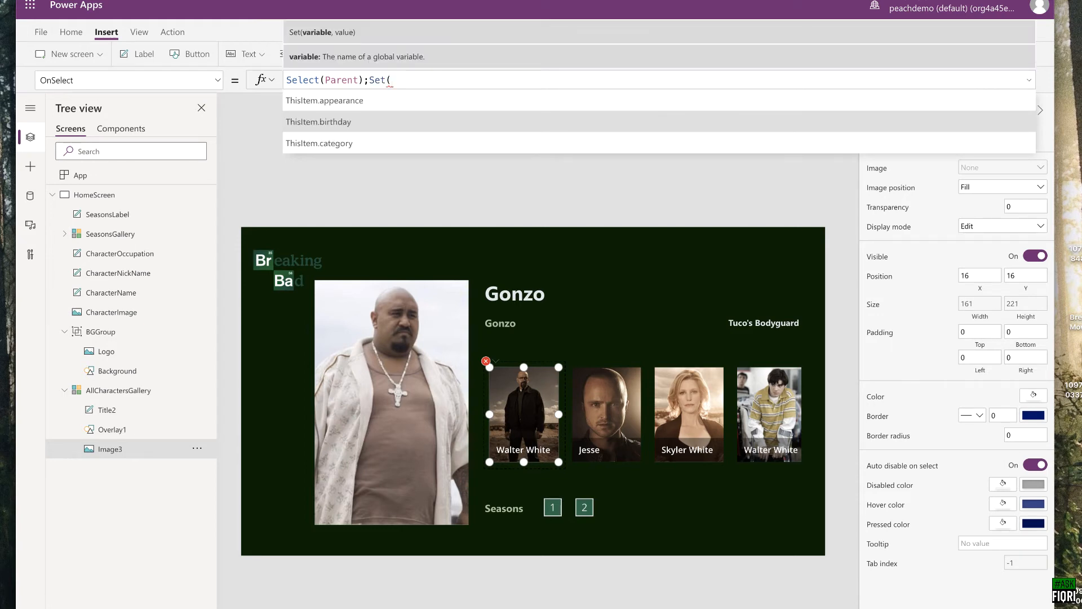
pyautogui.write('A')
pyautogui.press('BackSpace')
pyautogui.write('Rand')
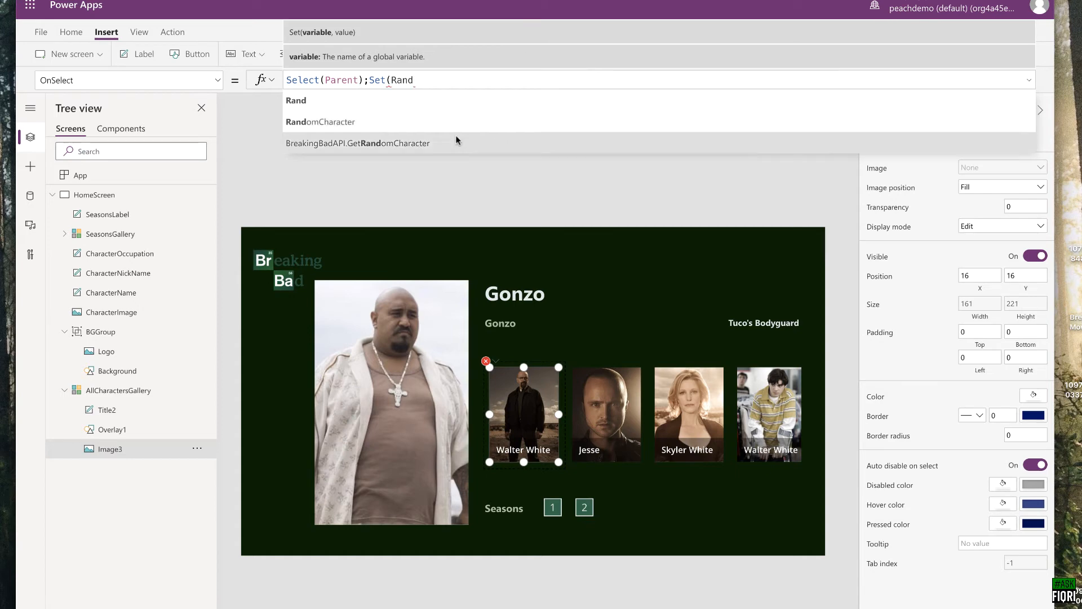
pyautogui.click(322, 122)
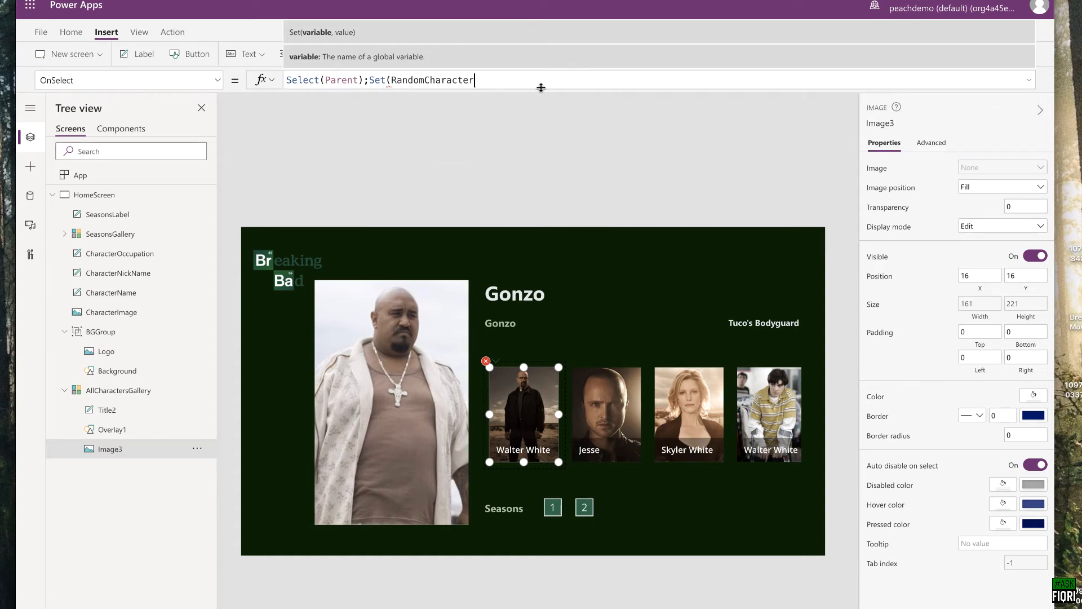
# Step: Complete the Set call in the picture's OnSelect formula with AllCharactersGallery.Selected as the value
pyautogui.write(',')
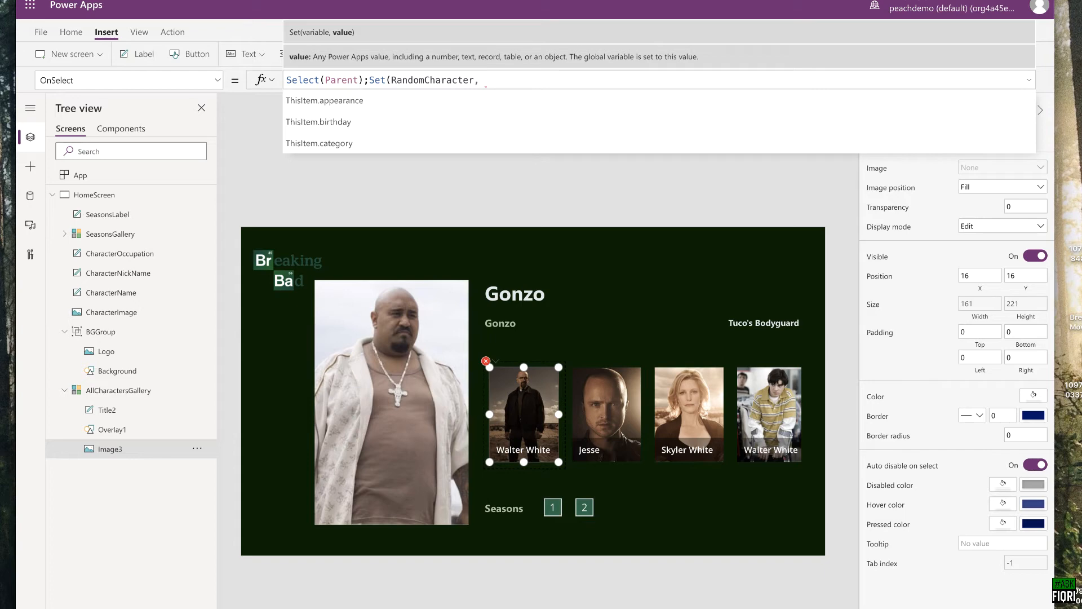
pyautogui.write(' All')
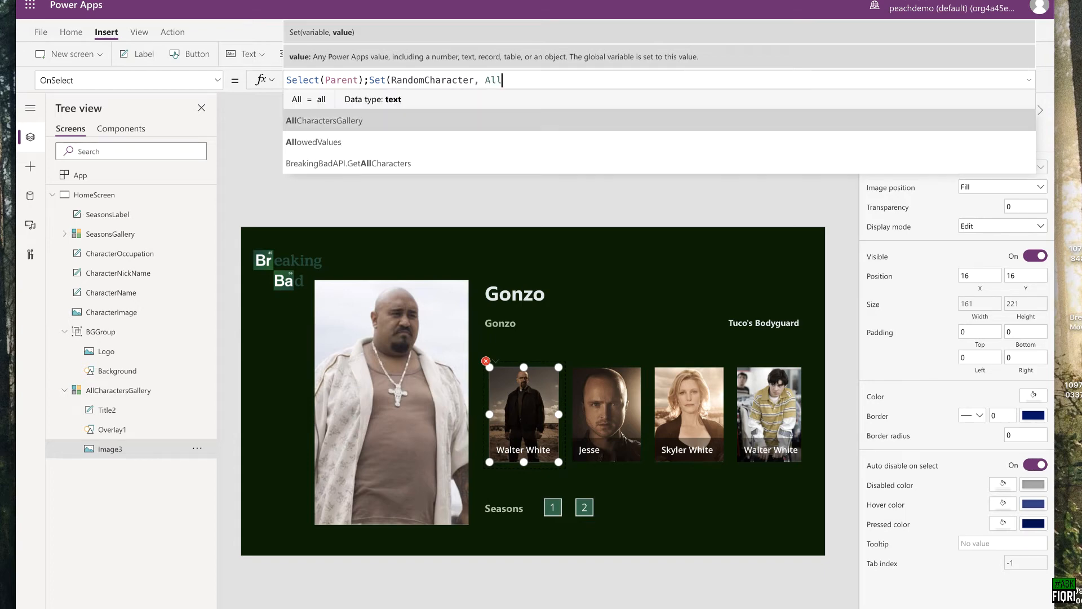
pyautogui.press('Tab')
pyautogui.write('.')
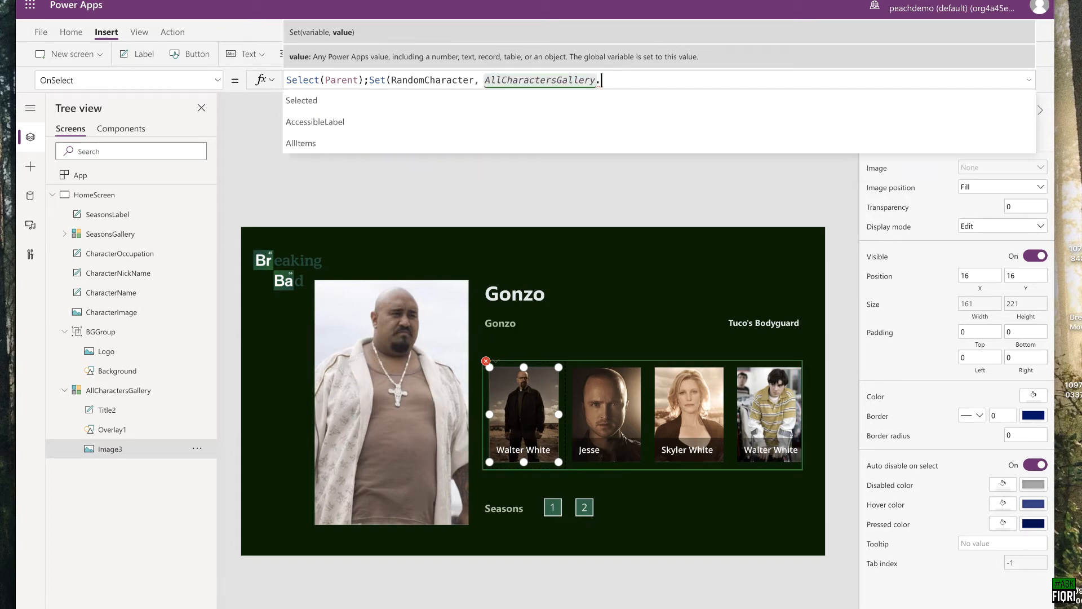
pyautogui.write('se')
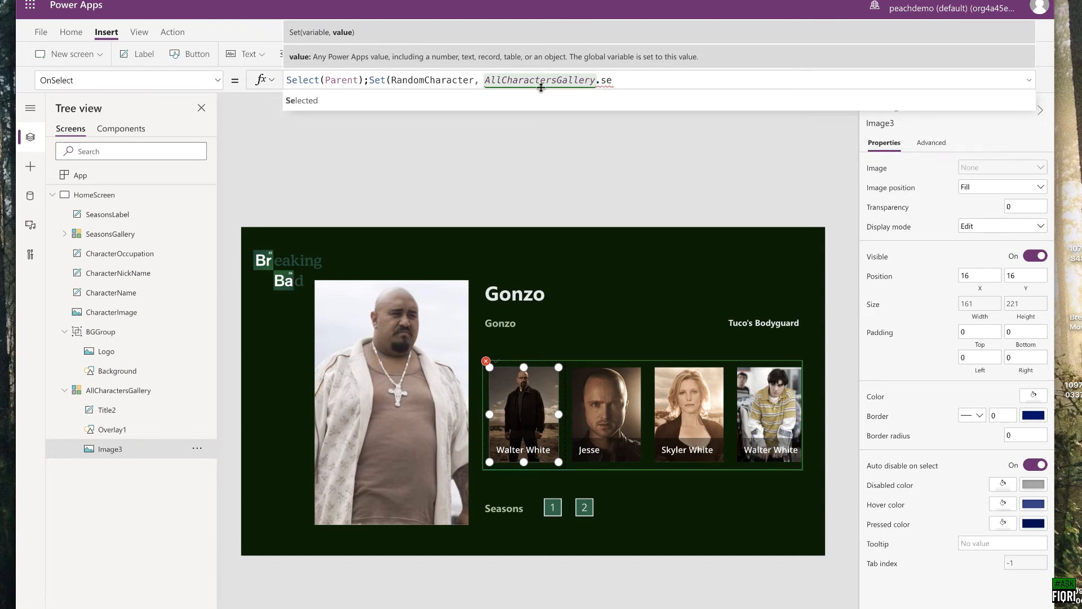
pyautogui.click(319, 105)
pyautogui.write(')')
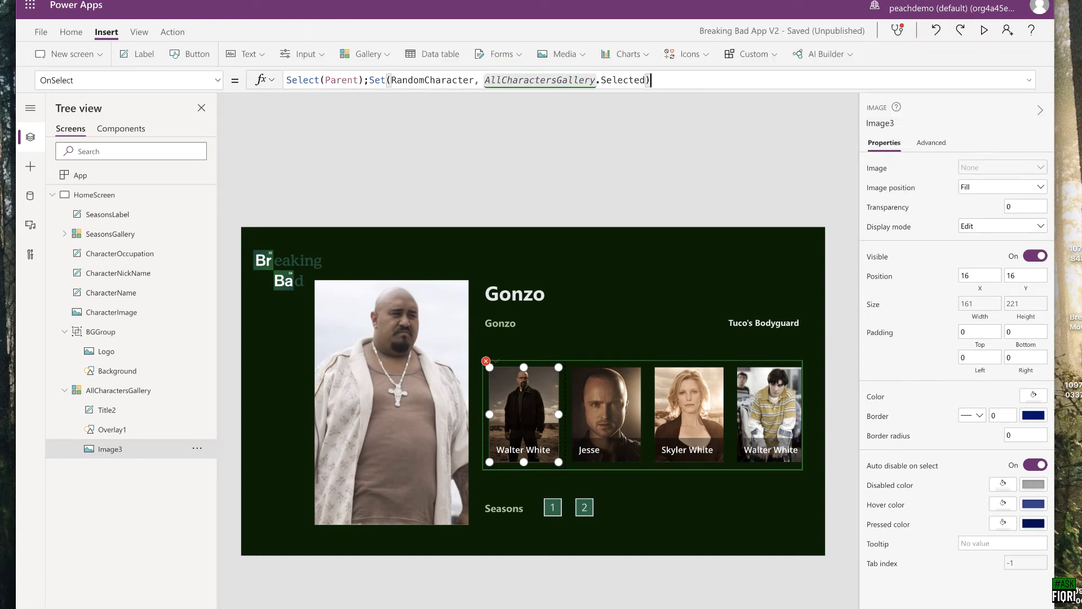
pyautogui.click(641, 140)
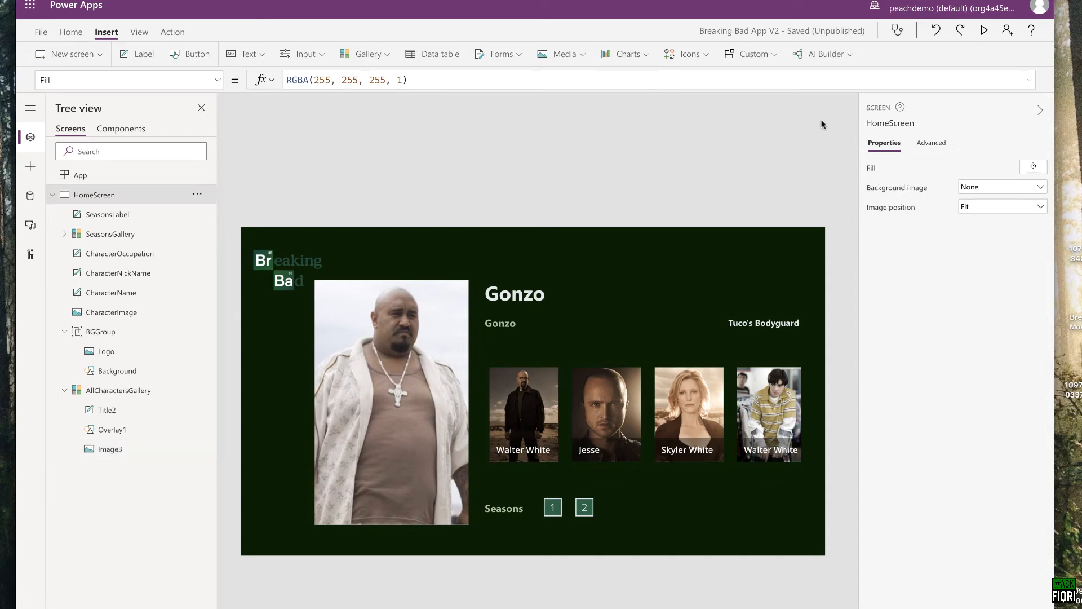
# Step: Preview the app and test the horizontal gallery by selecting several characters along it, up to Hector, and going back to its start
pyautogui.click(985, 31)
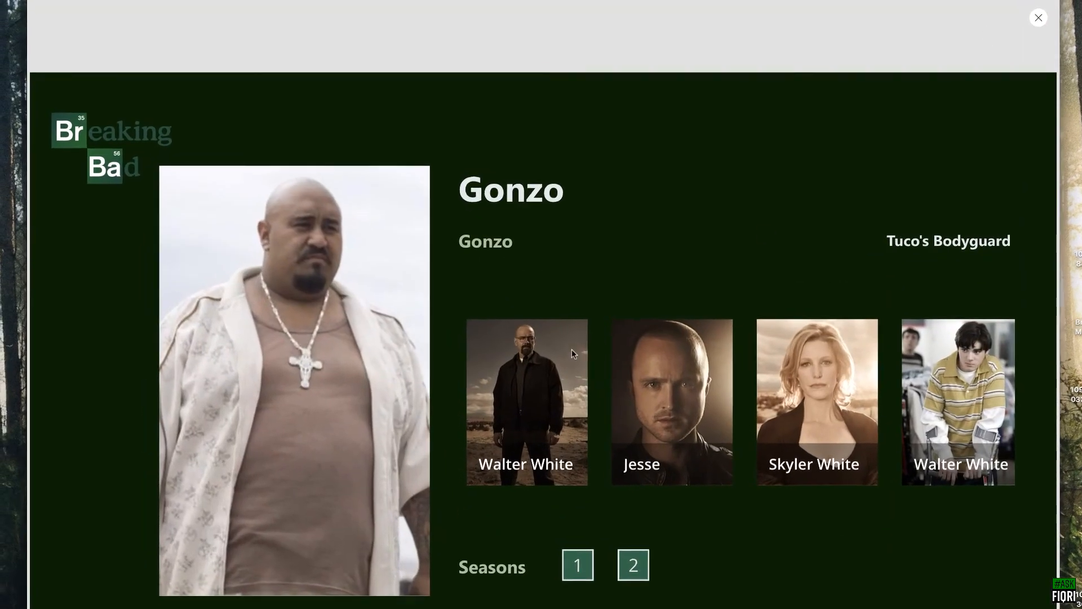
pyautogui.click(666, 368)
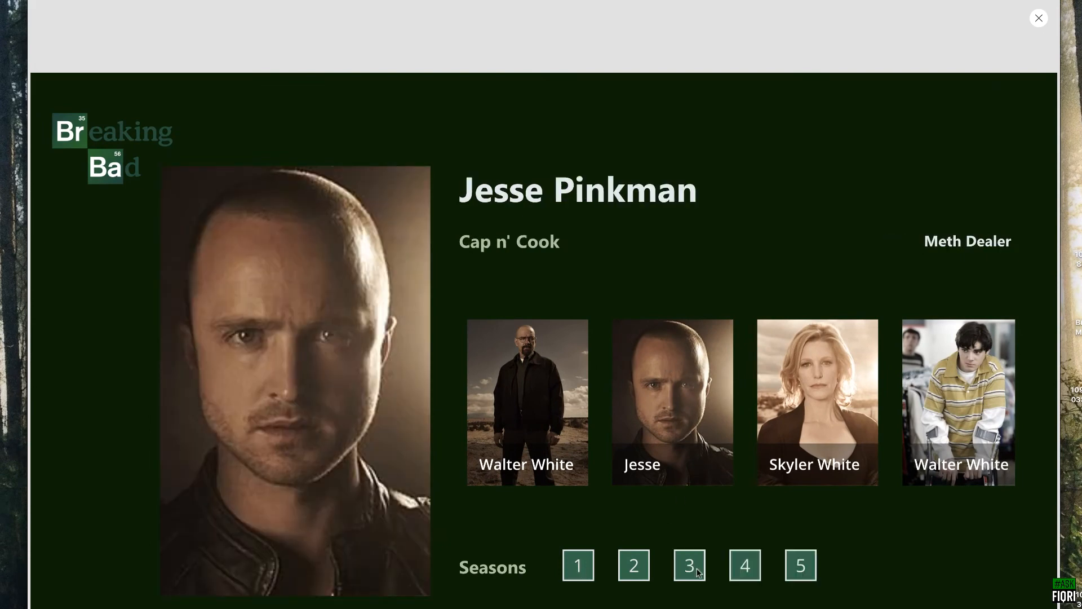
pyautogui.click(823, 389)
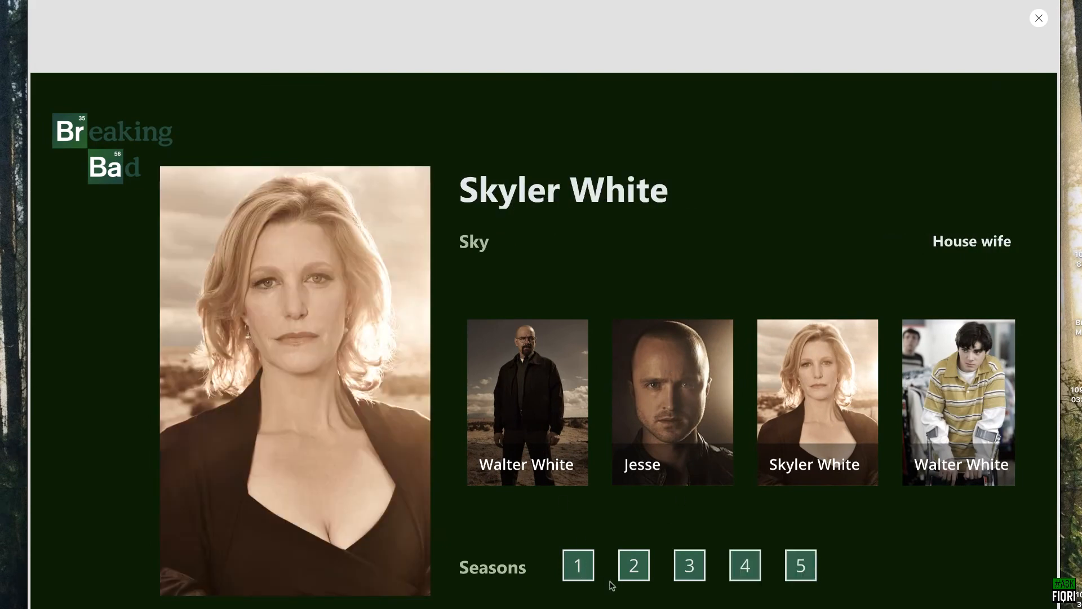
pyautogui.click(966, 382)
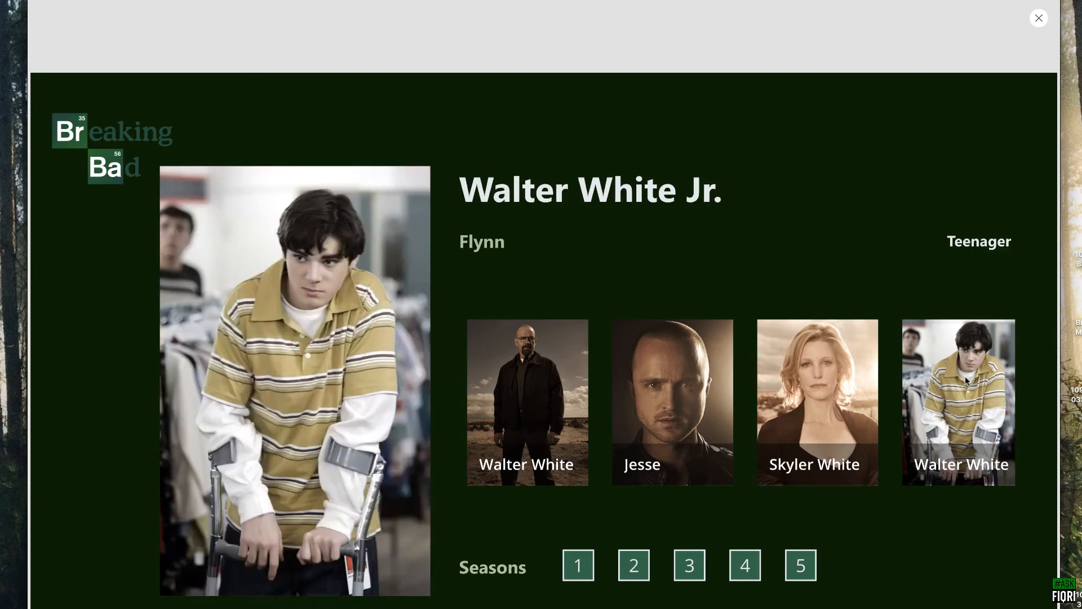
pyautogui.scroll(-3, 739, 394)
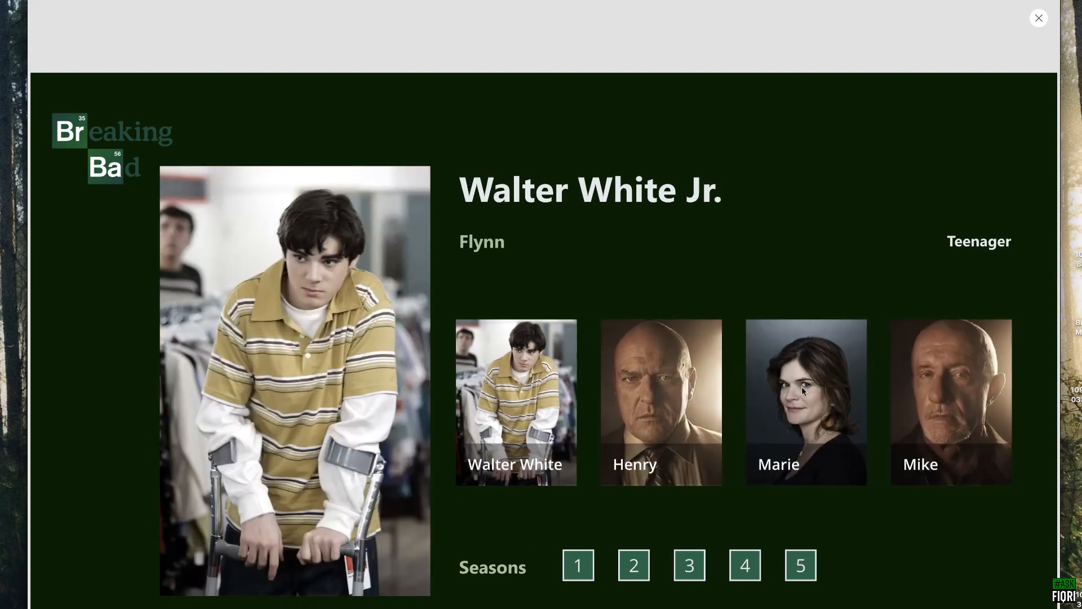
pyautogui.click(802, 387)
pyautogui.scroll(-3, 728, 398)
pyautogui.click(759, 384)
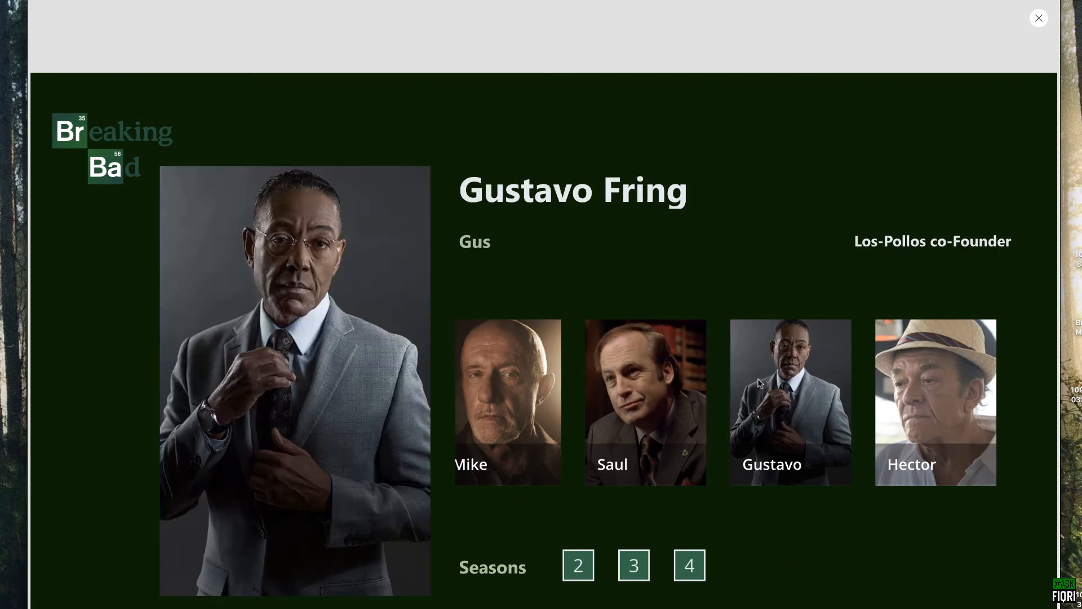
pyautogui.click(941, 377)
pyautogui.scroll(6, 662, 374)
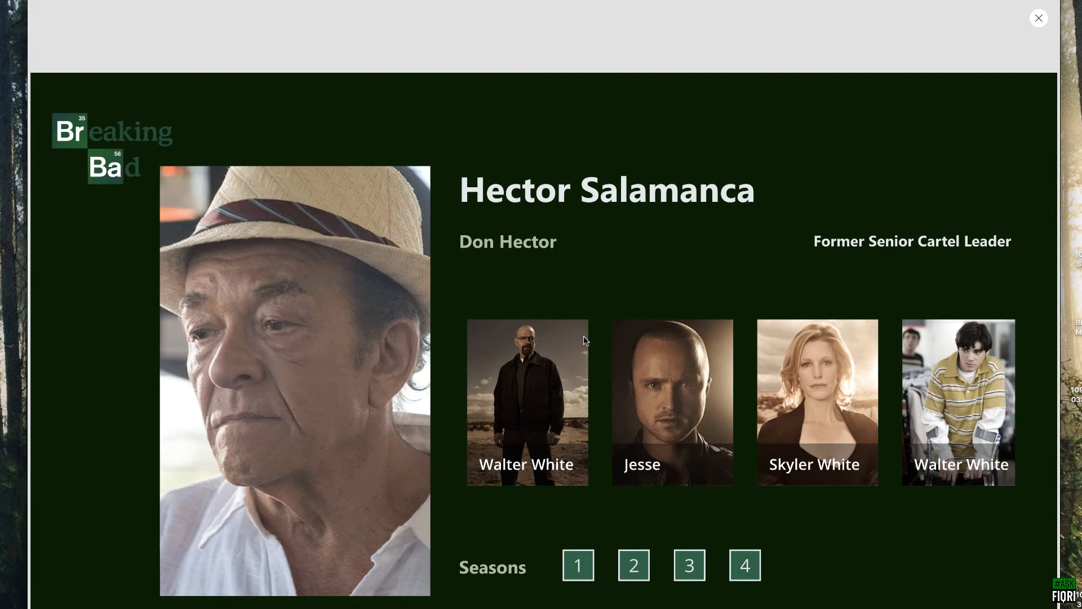
# Step: Close the preview and dismiss the Did you know? tip with the option not to show it again
pyautogui.click(1039, 20)
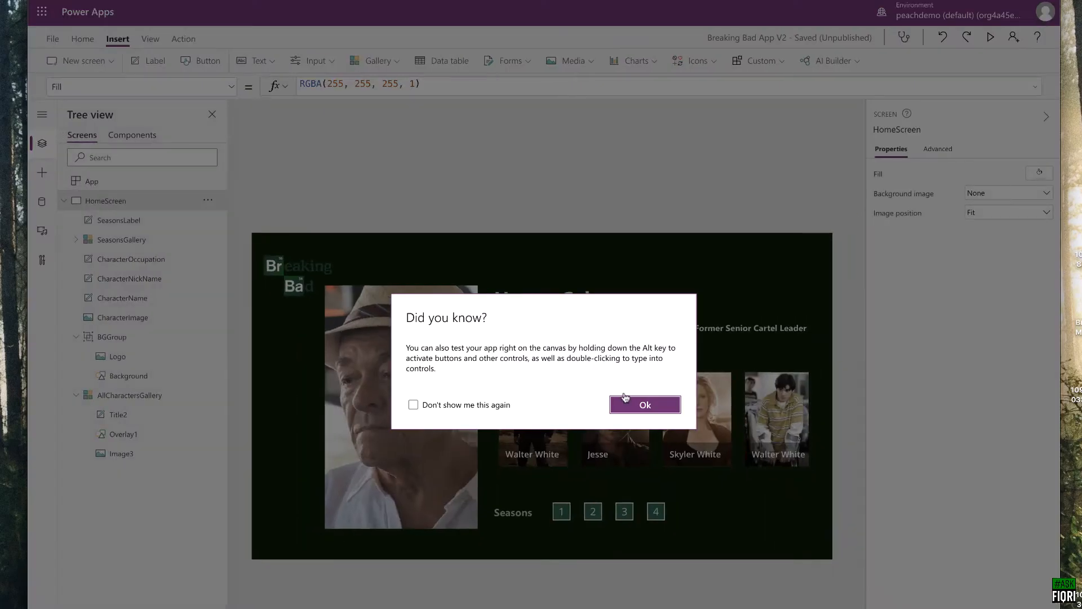
pyautogui.click(465, 405)
pyautogui.click(643, 405)
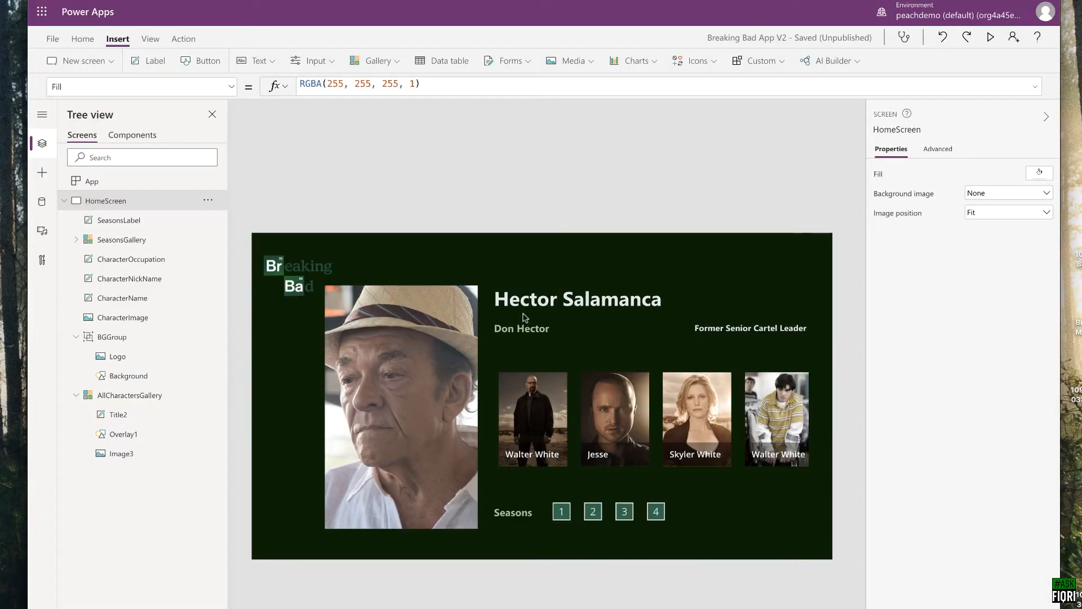
# Step: Compare the formulas of the gallery's picture, overlay and title controls in AllCharactersGallery
pyautogui.click(533, 401)
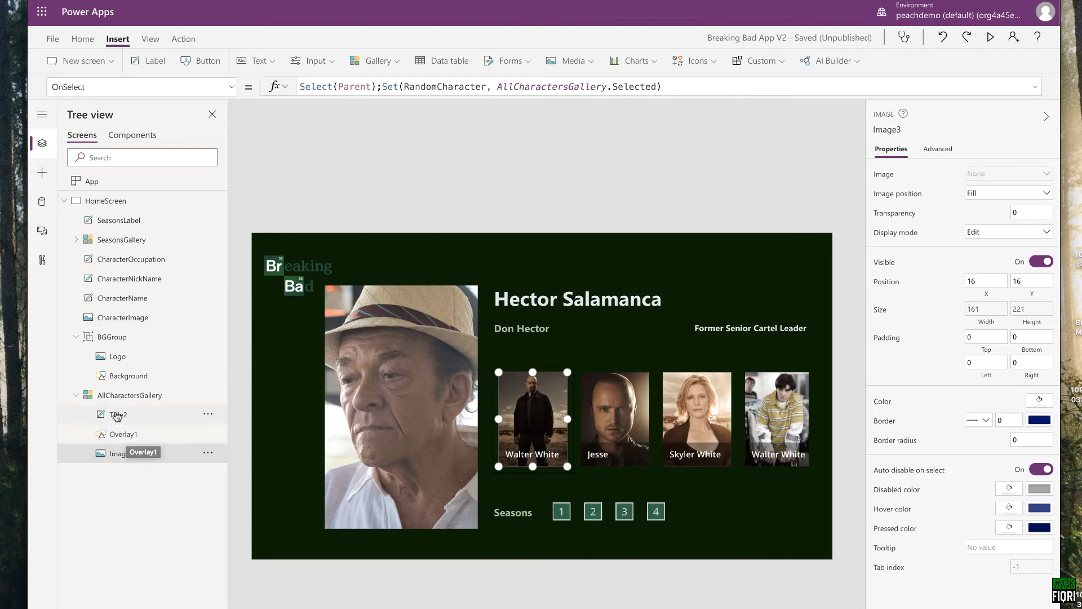
pyautogui.click(117, 435)
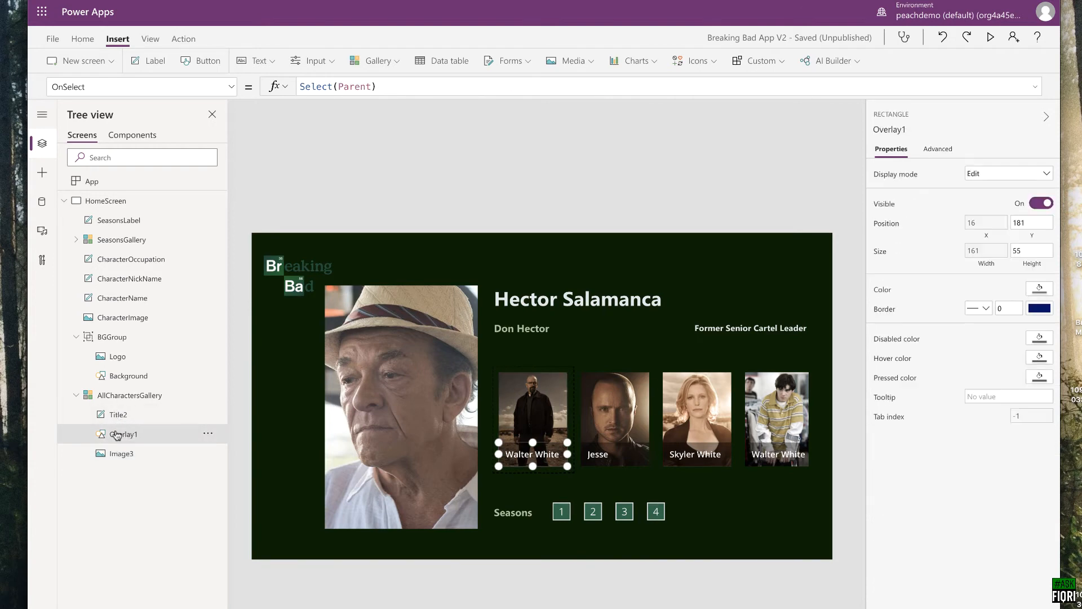
pyautogui.click(121, 416)
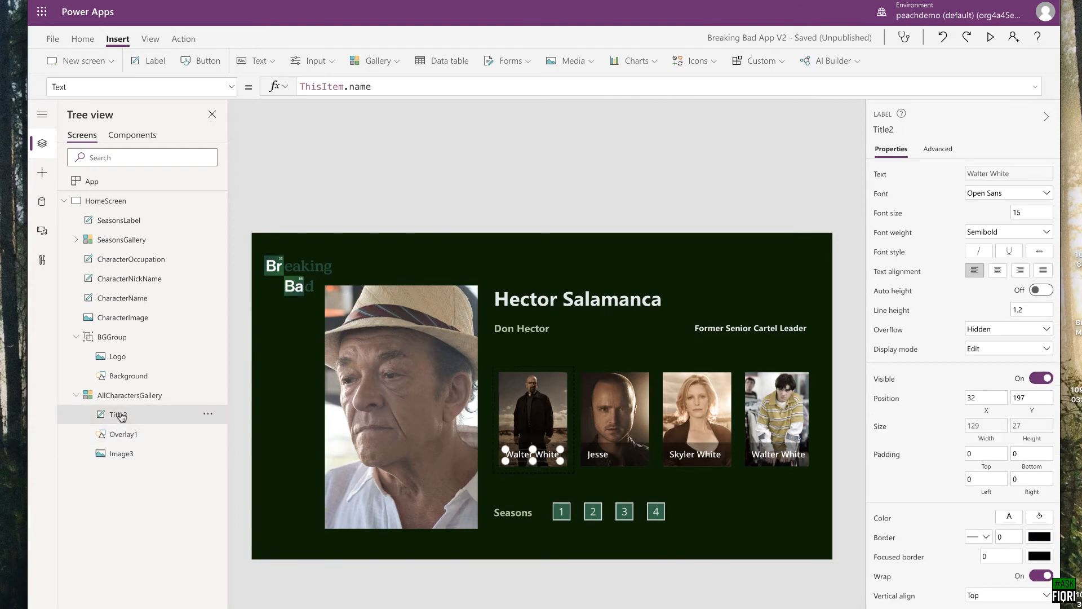
pyautogui.click(120, 454)
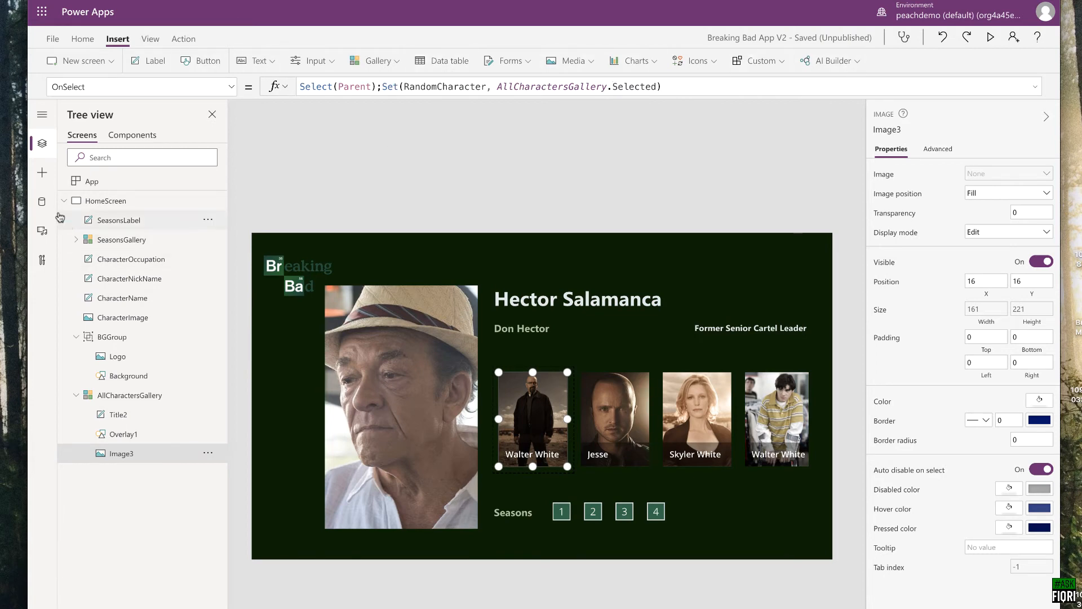
# Step: Insert a rectangle into the AllCharactersGallery template and stretch it over the whole picture to 161 wide by 220 high
pyautogui.click(42, 173)
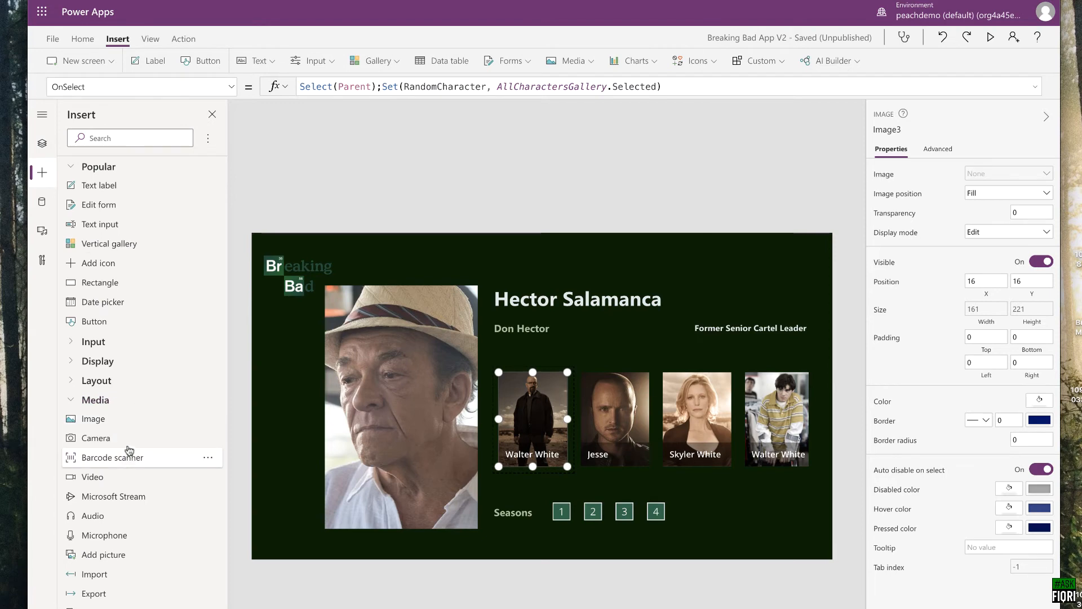
pyautogui.click(107, 285)
pyautogui.moveTo(526, 400); pyautogui.dragTo(515, 392)
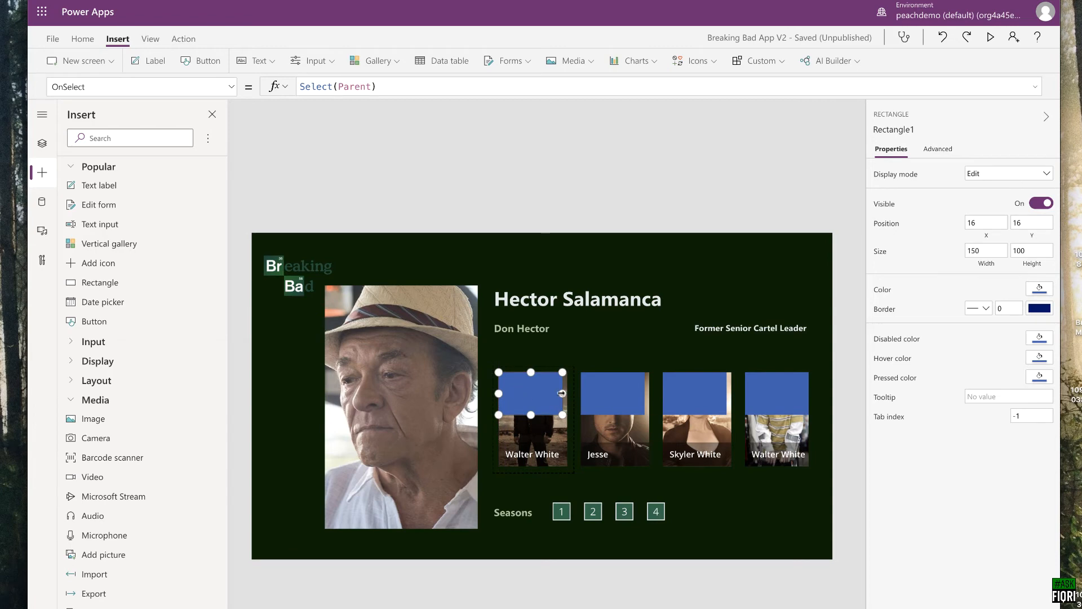
pyautogui.moveTo(562, 393); pyautogui.dragTo(539, 465)
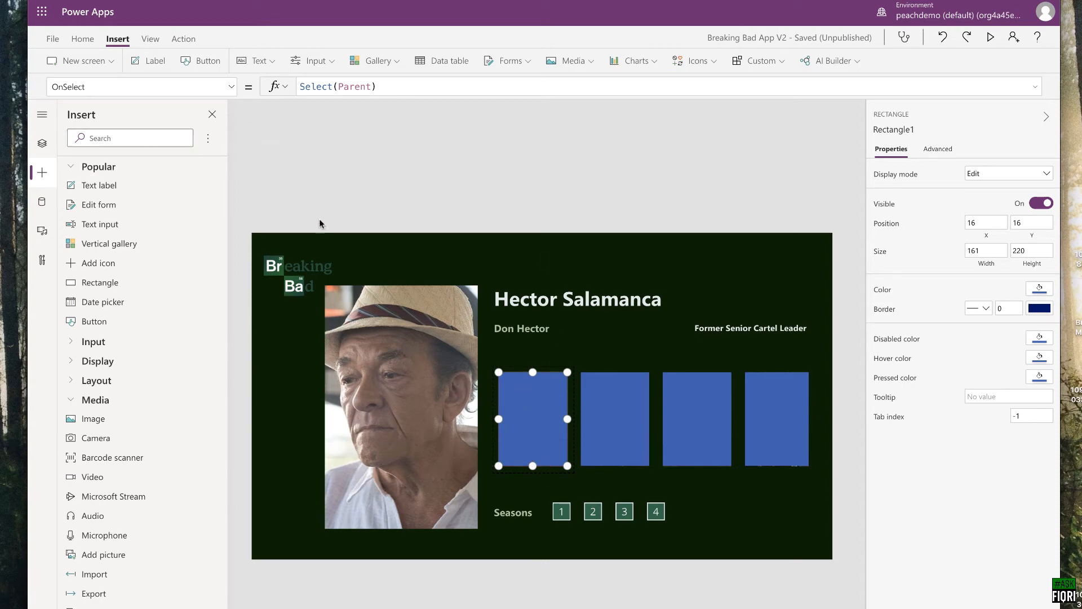
# Step: Move the Set(RandomCharacter, AllCharactersGallery.Selected) call from Image3's OnSelect formula to Rectangle1's, placing it after Select(Parent);
pyautogui.click(42, 144)
pyautogui.click(125, 475)
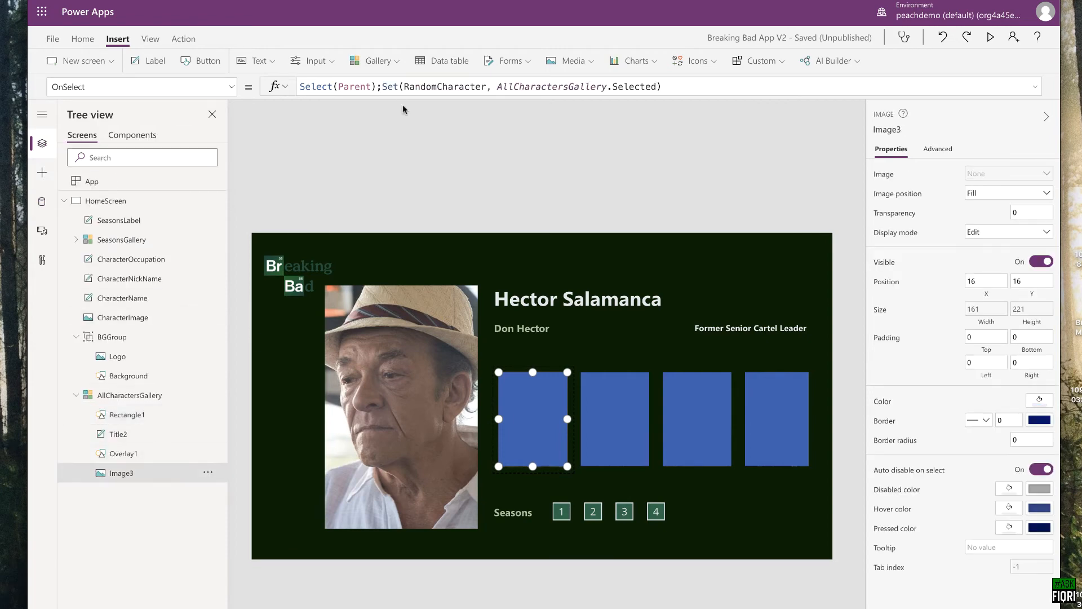
pyautogui.moveTo(384, 85); pyautogui.dragTo(673, 83)
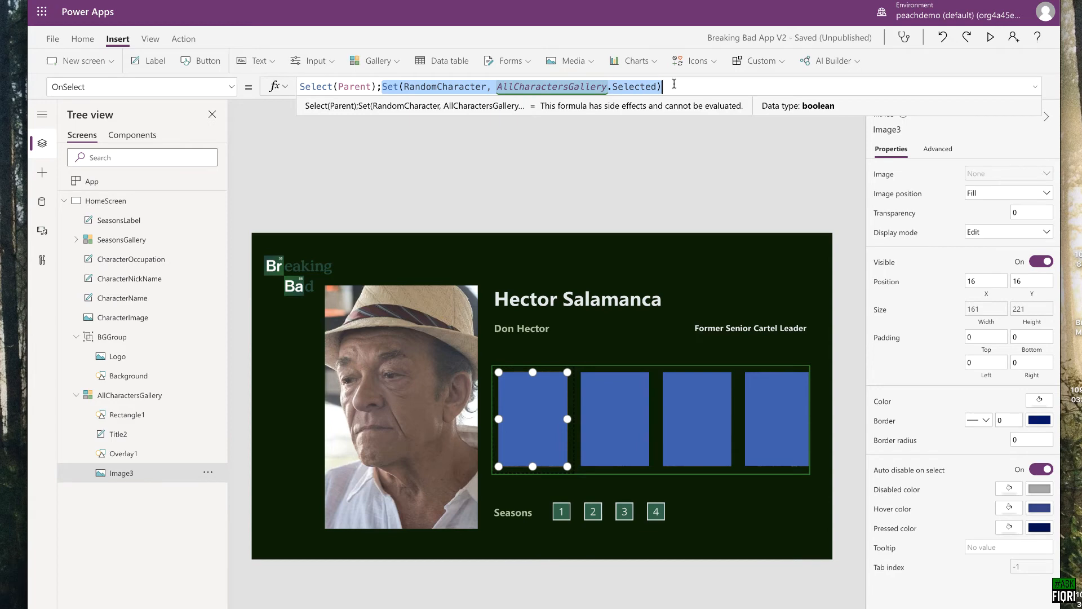
pyautogui.hotkey('ctrl', 'x')
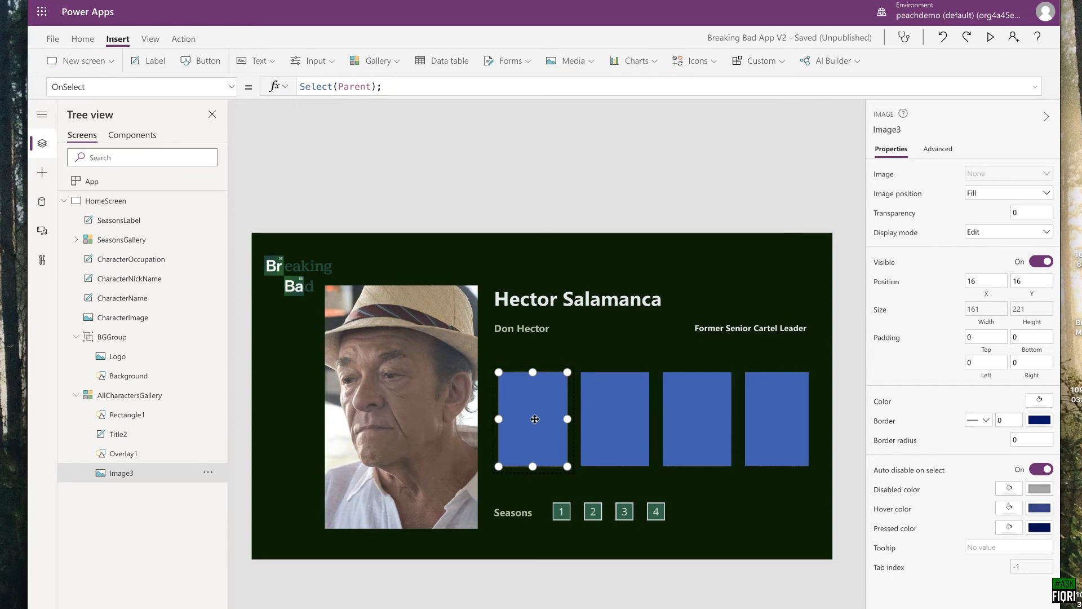
pyautogui.click(130, 416)
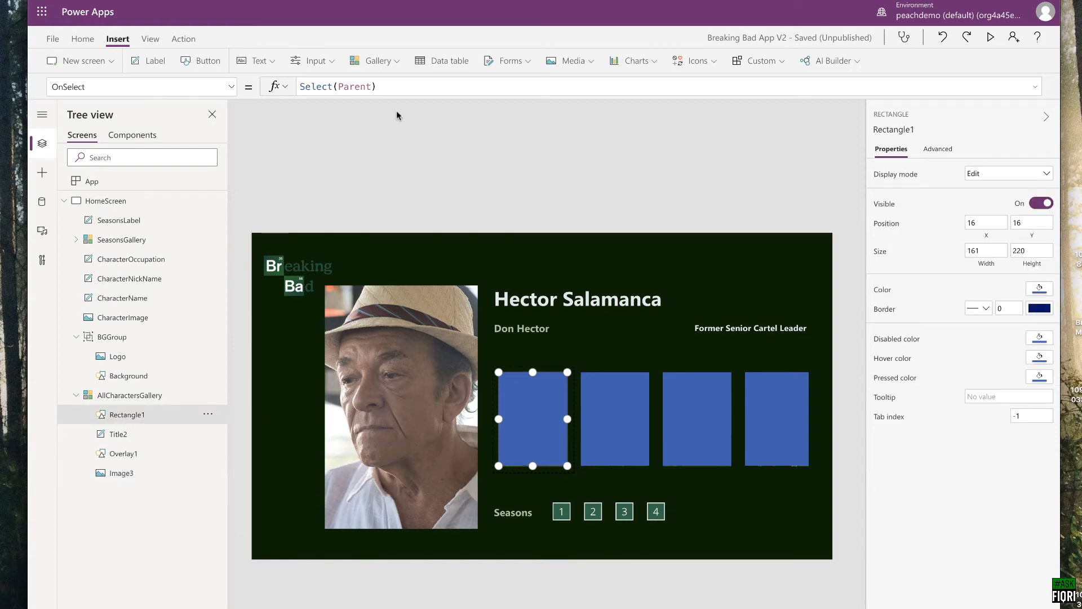
pyautogui.click(392, 89)
pyautogui.write(';')
pyautogui.hotkey('ctrl', 'v')
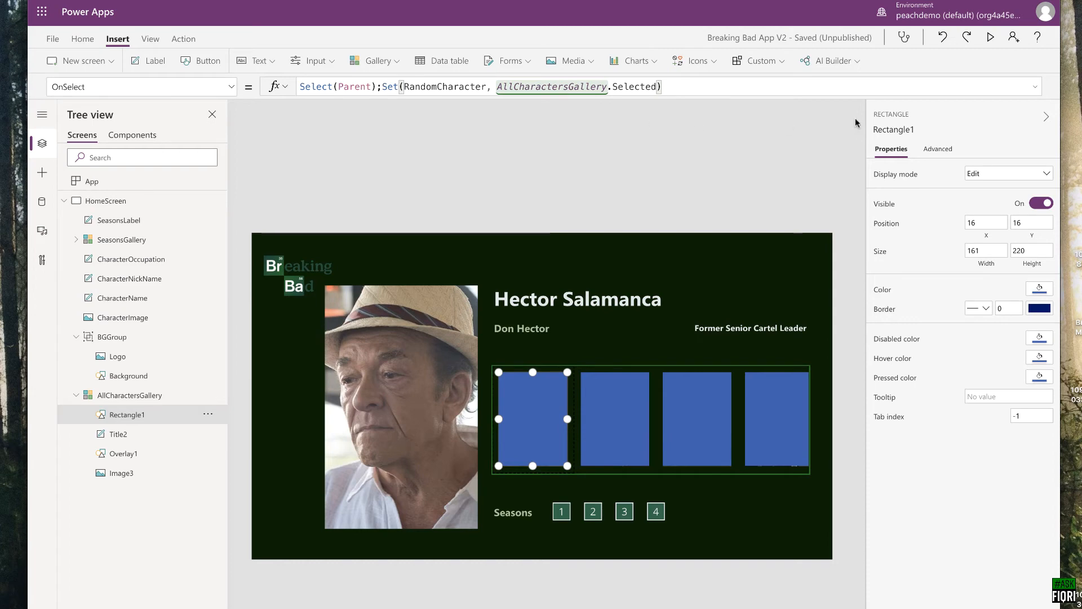
# Step: Preview the app, select each of the four visible rectangle tiles in the gallery and return to editing
pyautogui.click(990, 38)
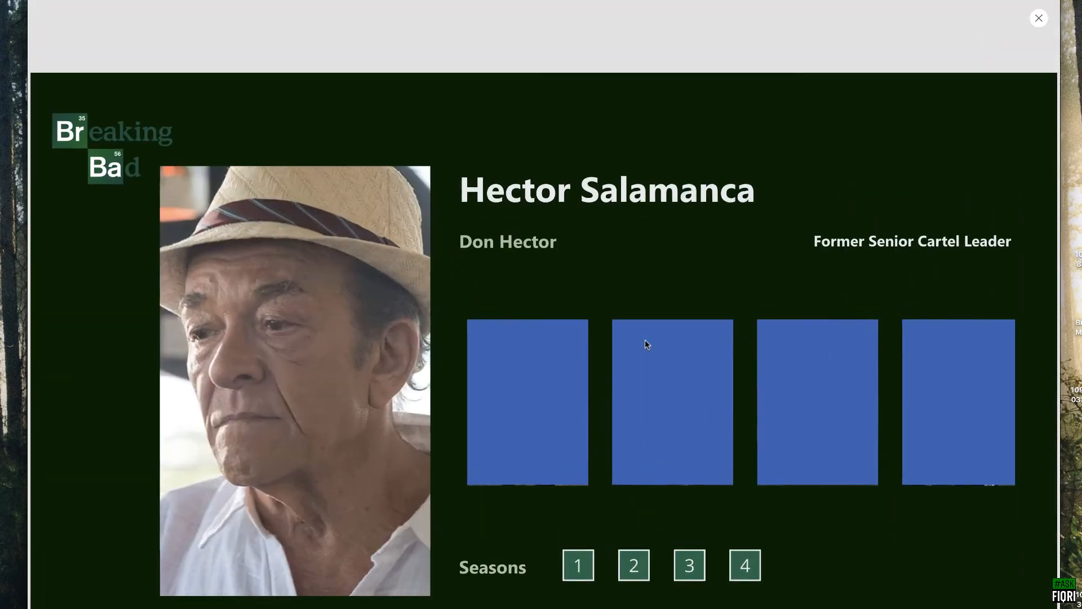
pyautogui.click(547, 388)
pyautogui.click(675, 392)
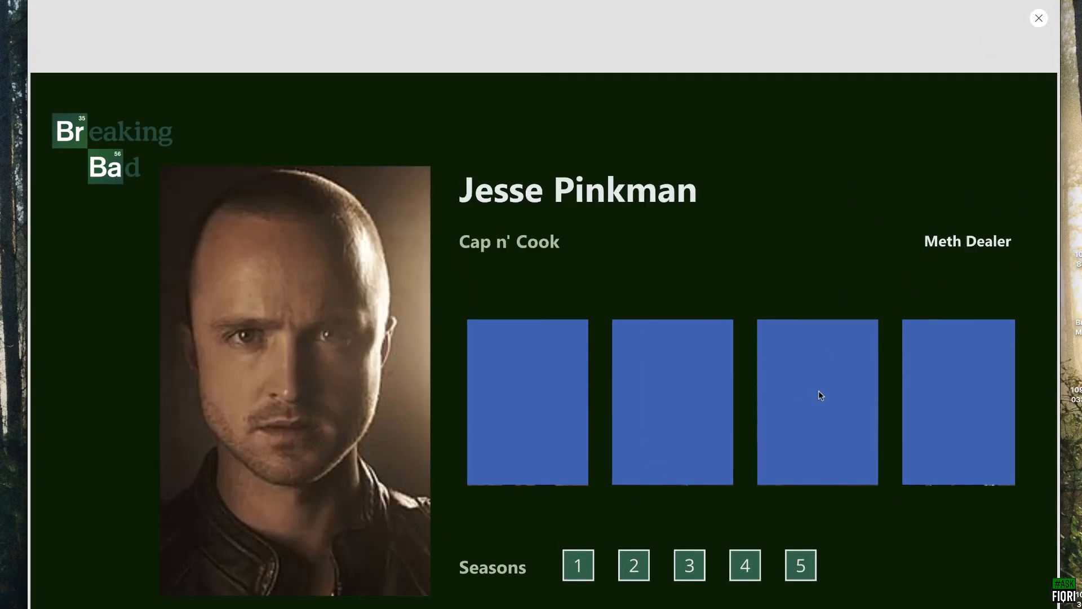
pyautogui.click(822, 393)
pyautogui.click(953, 378)
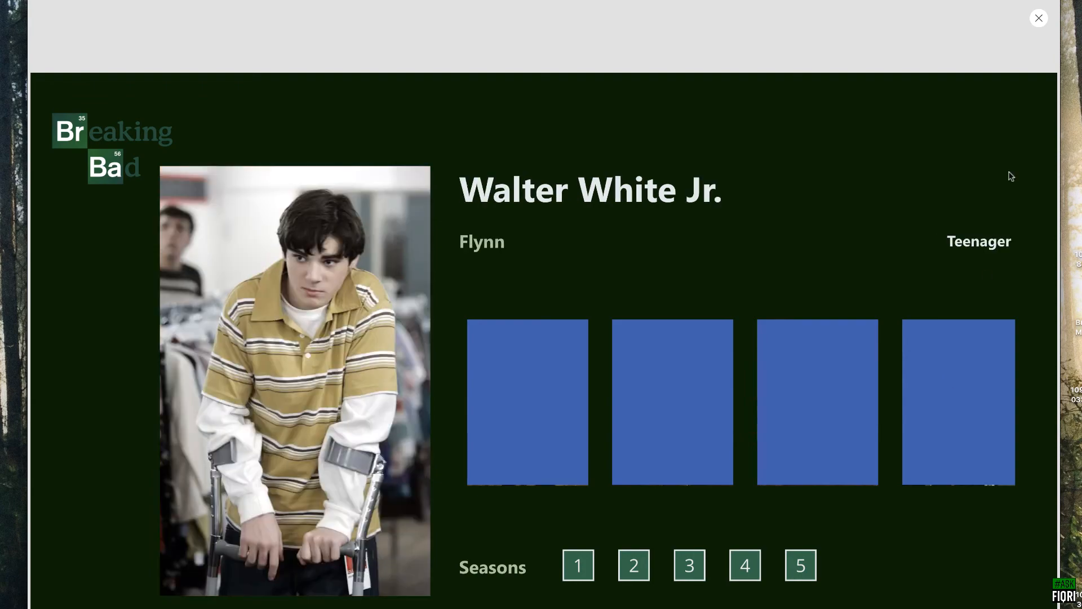
pyautogui.click(1039, 19)
# Step: Extend the gallery rectangle to a height of 221 and rename it CharacterSelect
pyautogui.click(540, 434)
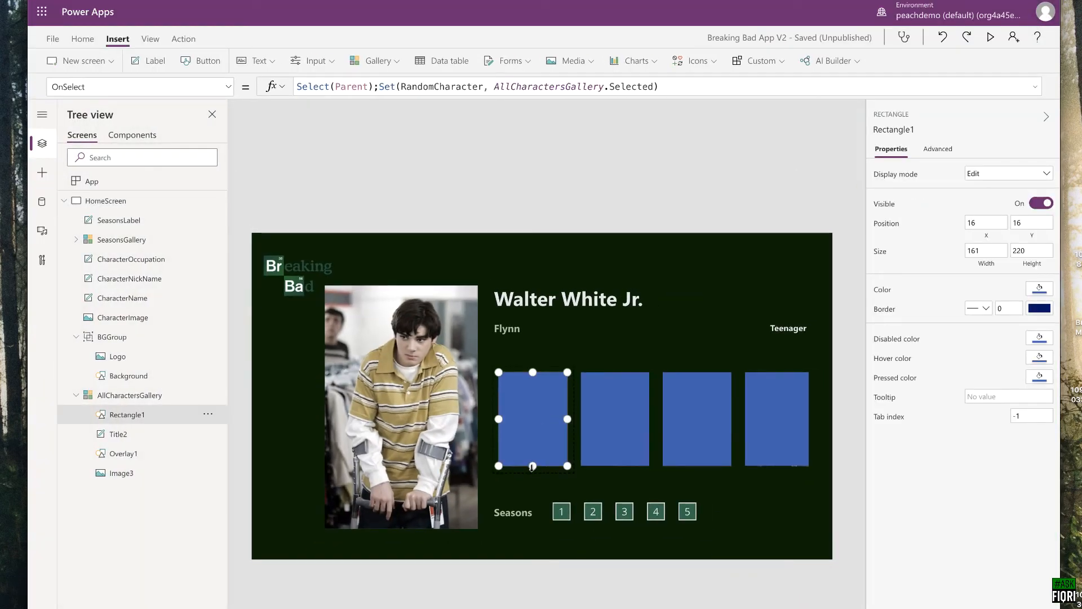
pyautogui.moveTo(533, 466); pyautogui.dragTo(532, 468)
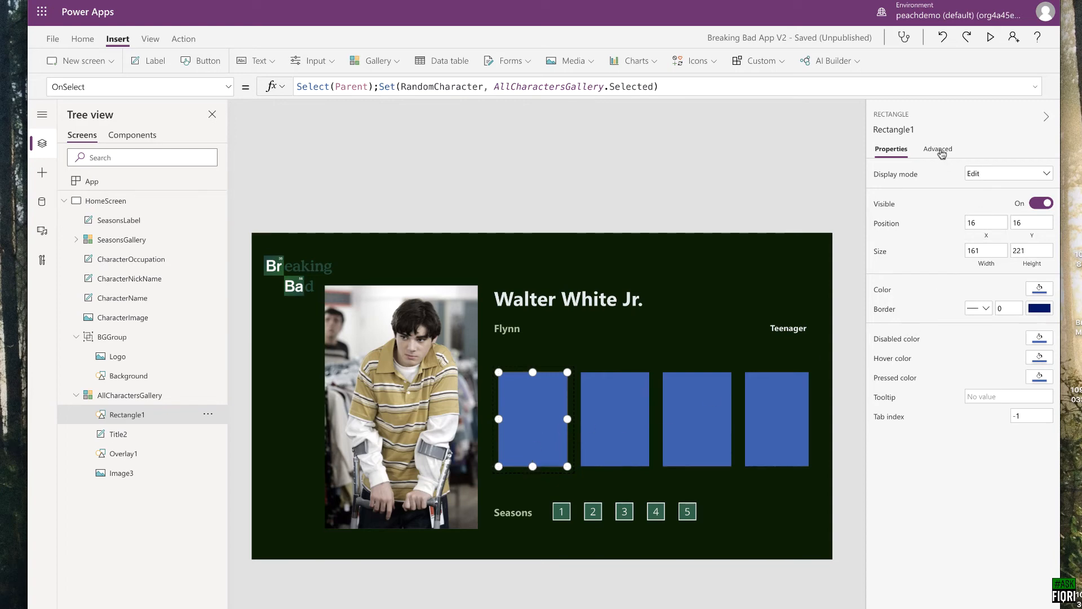
pyautogui.click(905, 130)
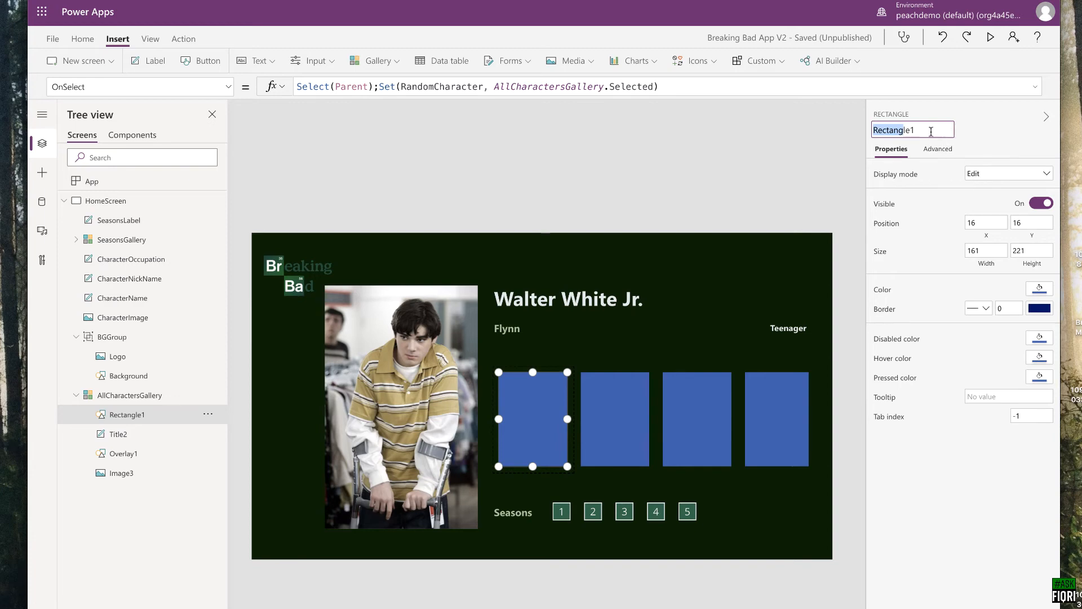
pyautogui.moveTo(931, 132); pyautogui.dragTo(813, 131)
pyautogui.write('CharacterSele')
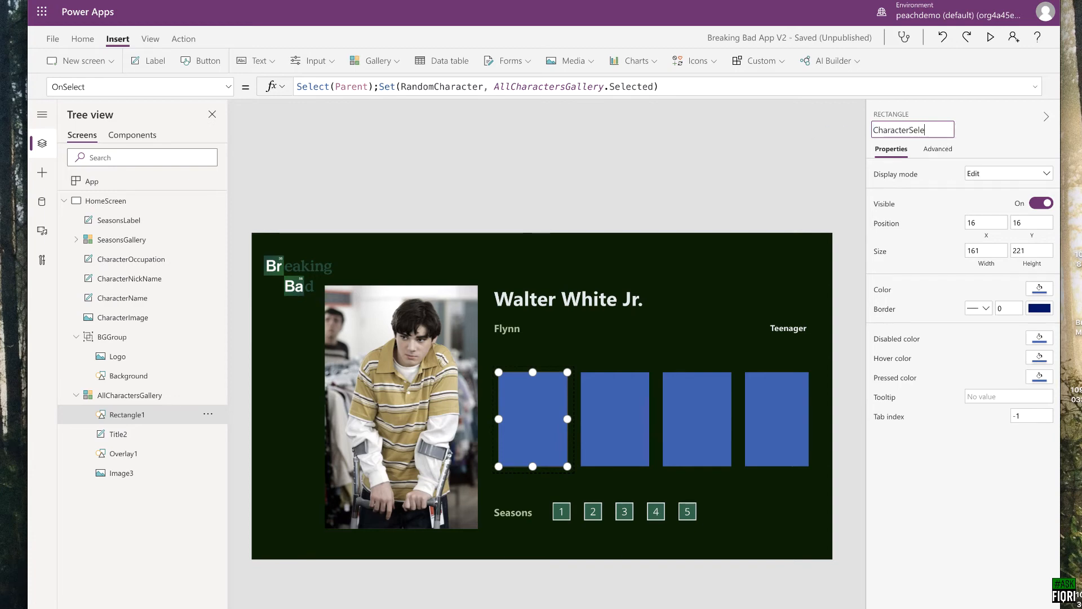
pyautogui.write('ct')
pyautogui.press('Return')
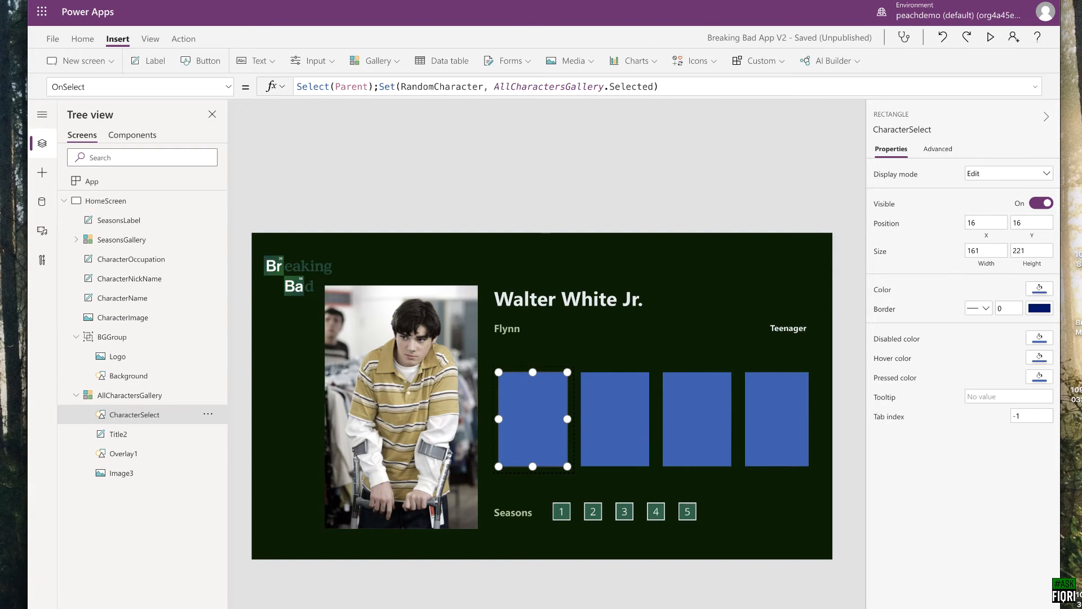
# Step: Try an alpha of 50 for the CharacterSelect rectangle's custom fill color and settle on 0
pyautogui.click(1041, 291)
pyautogui.click(899, 178)
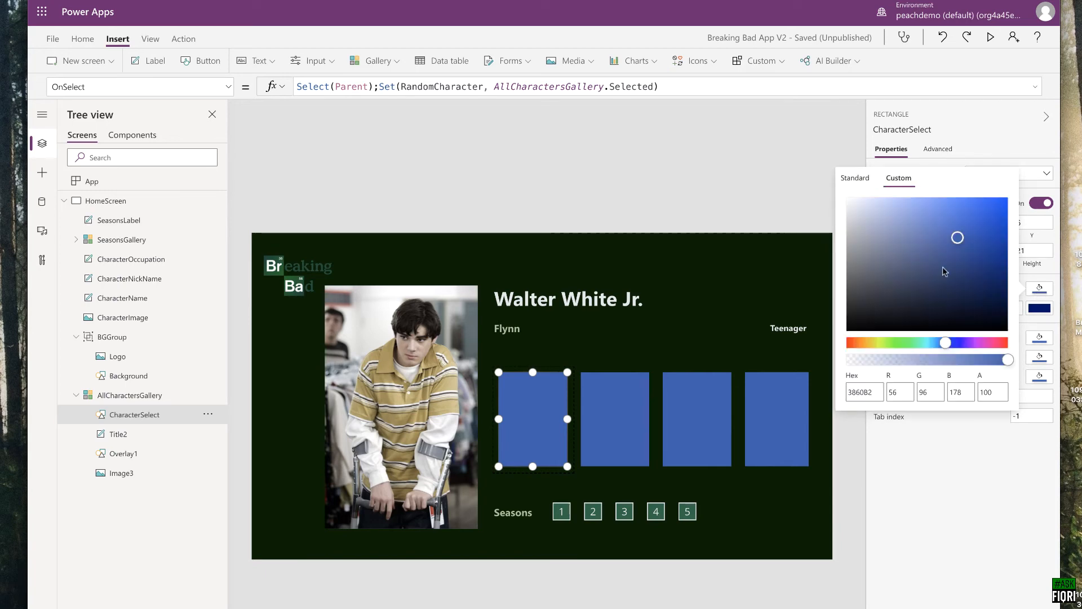
pyautogui.doubleClick(997, 393)
pyautogui.write('50')
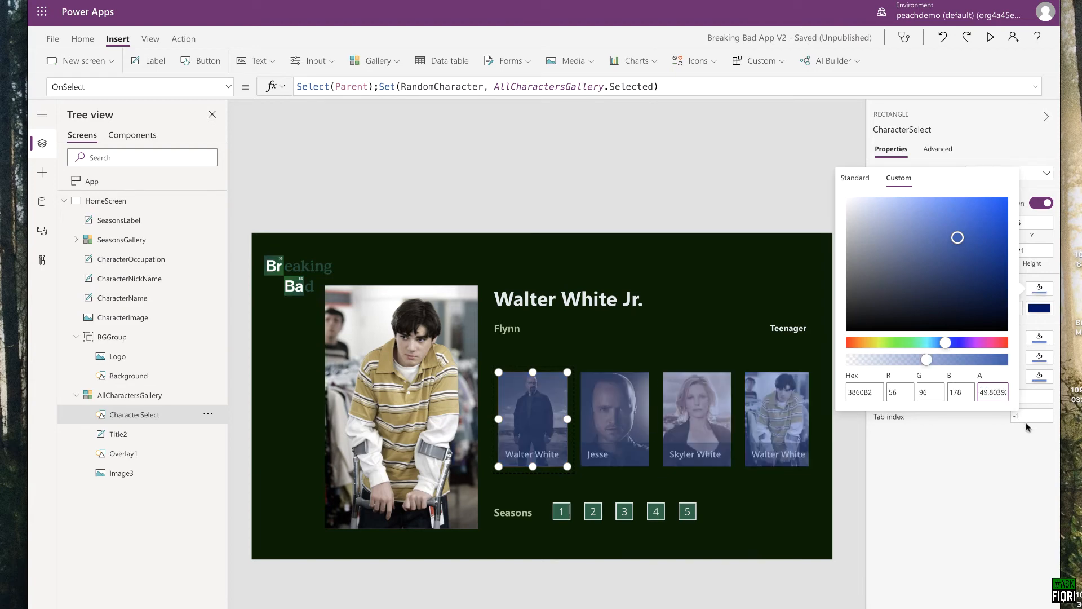
pyautogui.moveTo(981, 390); pyautogui.dragTo(1023, 392)
pyautogui.write('0')
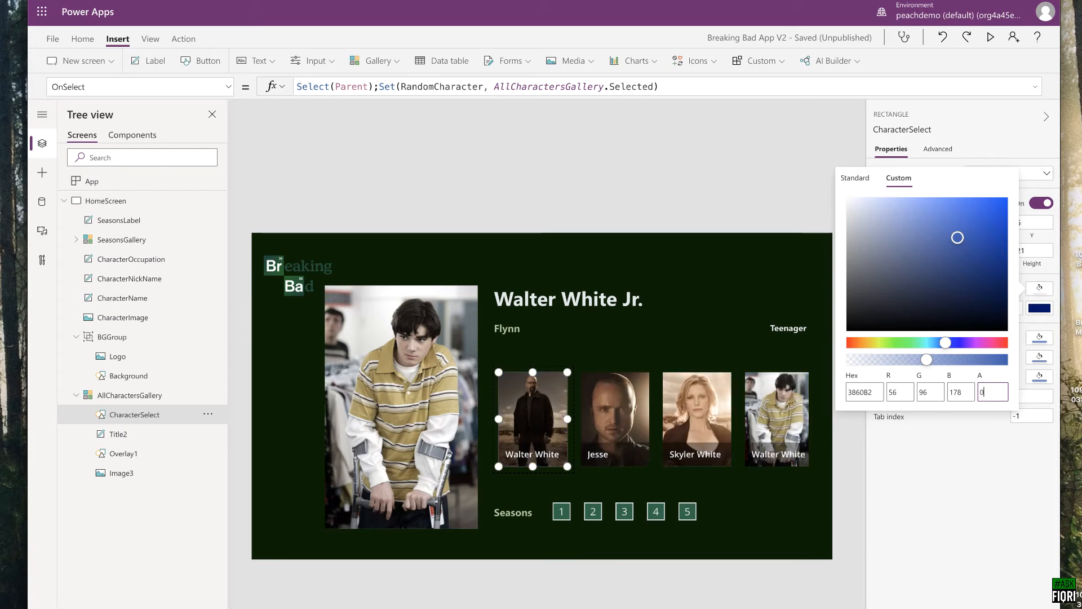
pyautogui.click(976, 472)
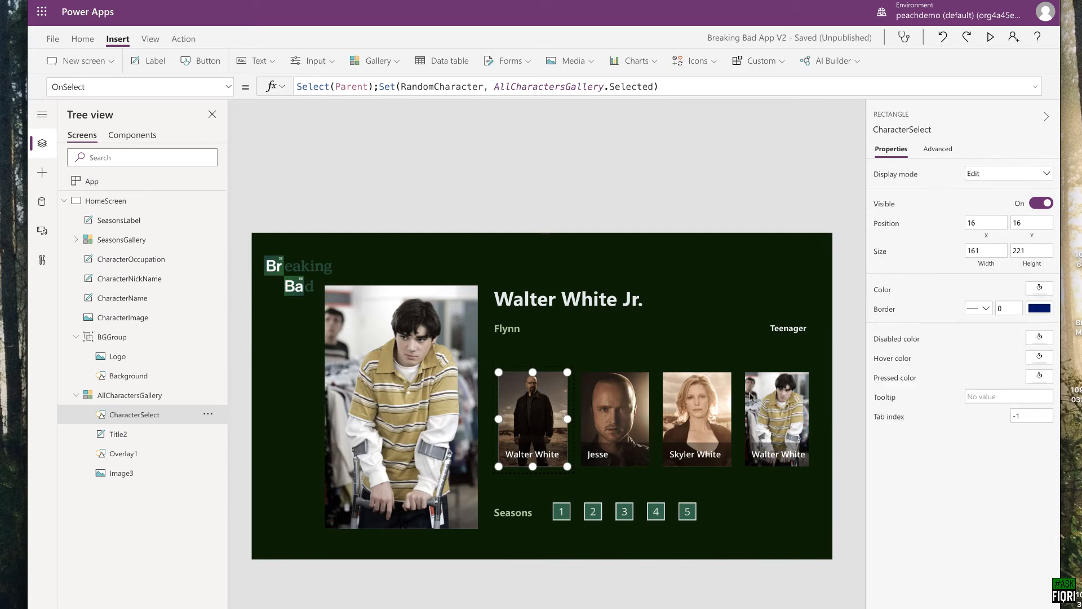
# Step: Preview the app and select Walter White, Jesse, Skyler White and Walter White Jr. in the character gallery
pyautogui.click(991, 38)
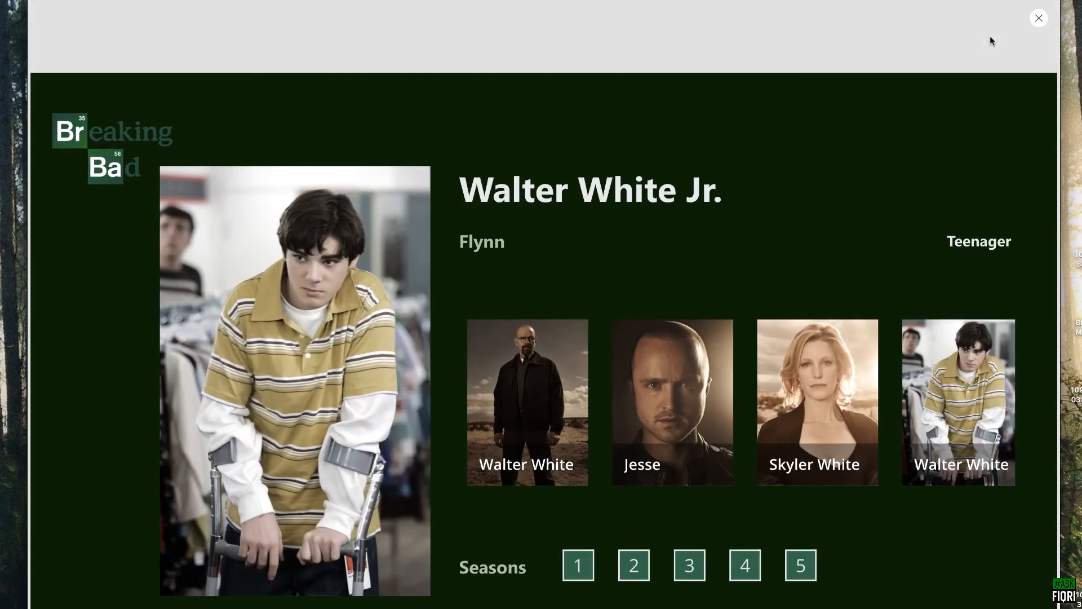
pyautogui.click(540, 384)
pyautogui.click(668, 379)
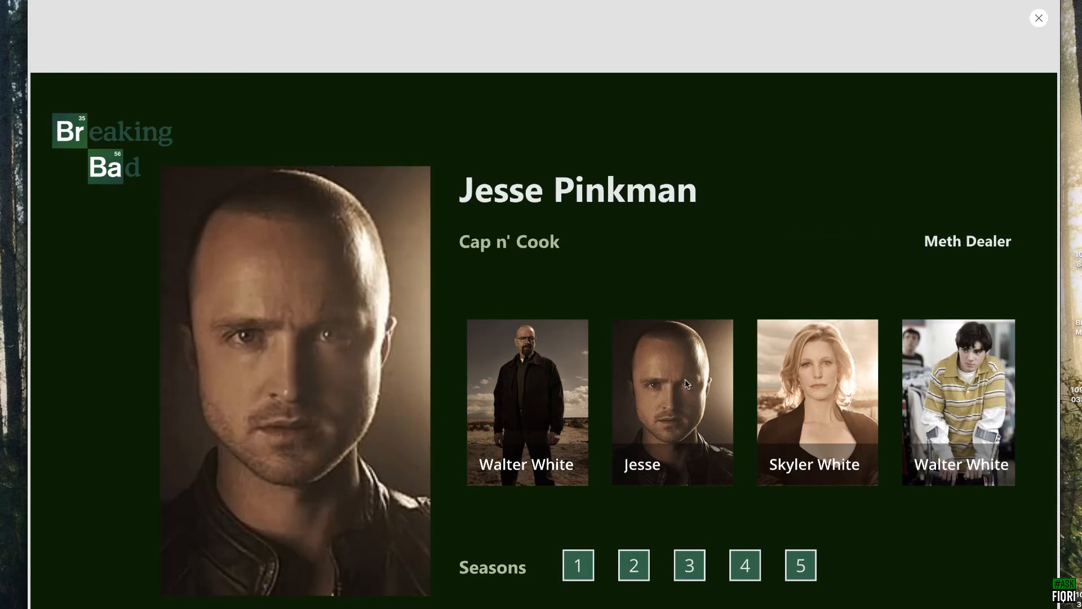
pyautogui.click(823, 382)
pyautogui.click(937, 375)
# Step: Test the Hector, Domingo and Tuco tiles further along the previewed gallery, and save the app once back in the editor
pyautogui.hscroll(5, 925, 374)
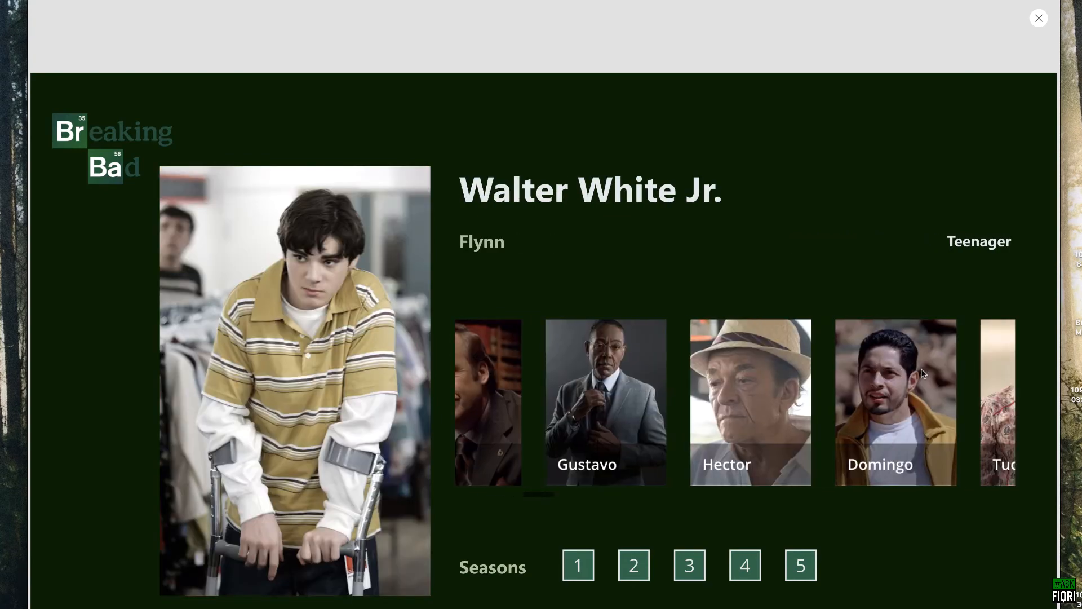
pyautogui.click(803, 366)
pyautogui.click(874, 370)
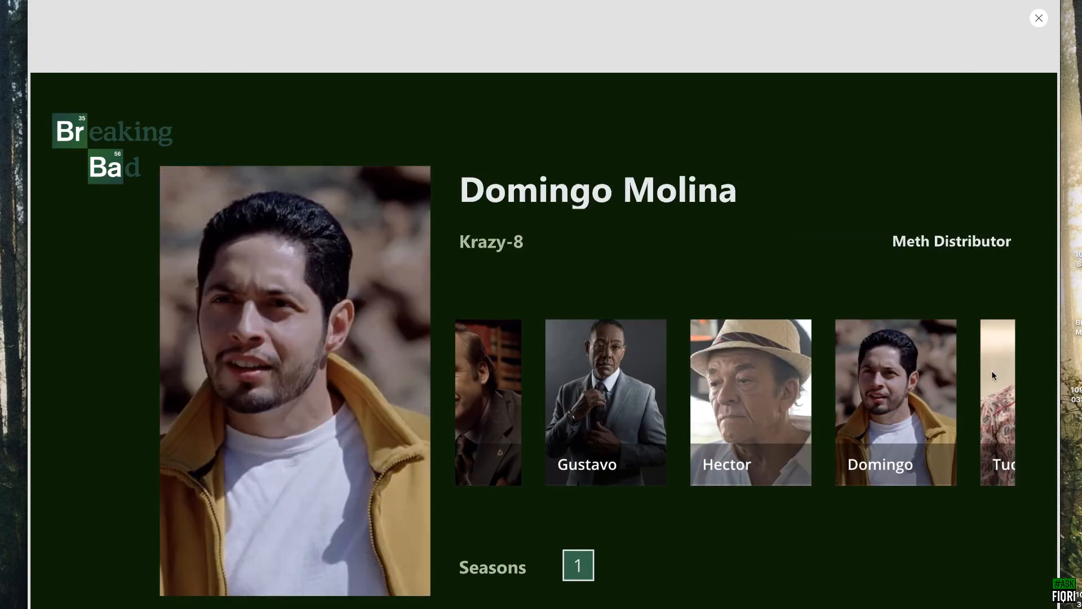
pyautogui.click(992, 375)
pyautogui.click(1039, 17)
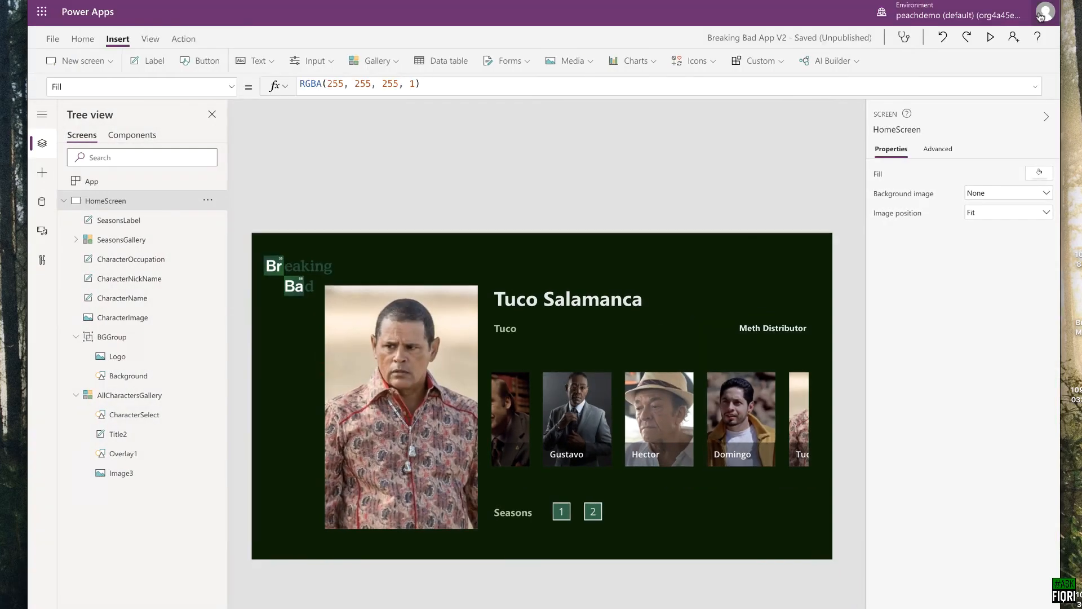
pyautogui.hotkey('ctrl', 's')
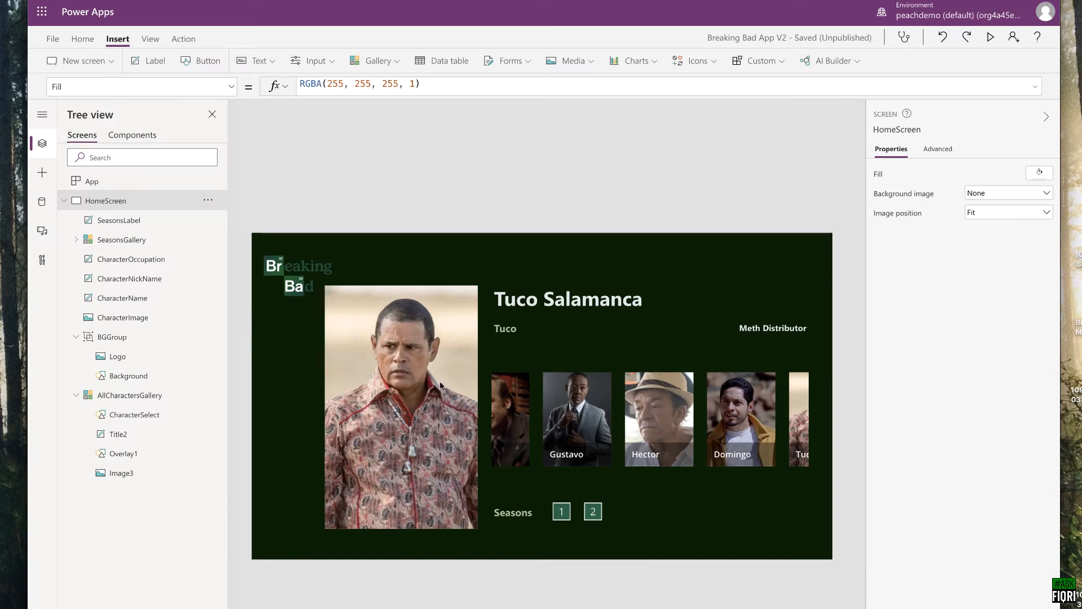
# Step: Set the TemplateFill property of AllCharactersGallery to RGBA(128, 0, 0, 1)
pyautogui.click(667, 395)
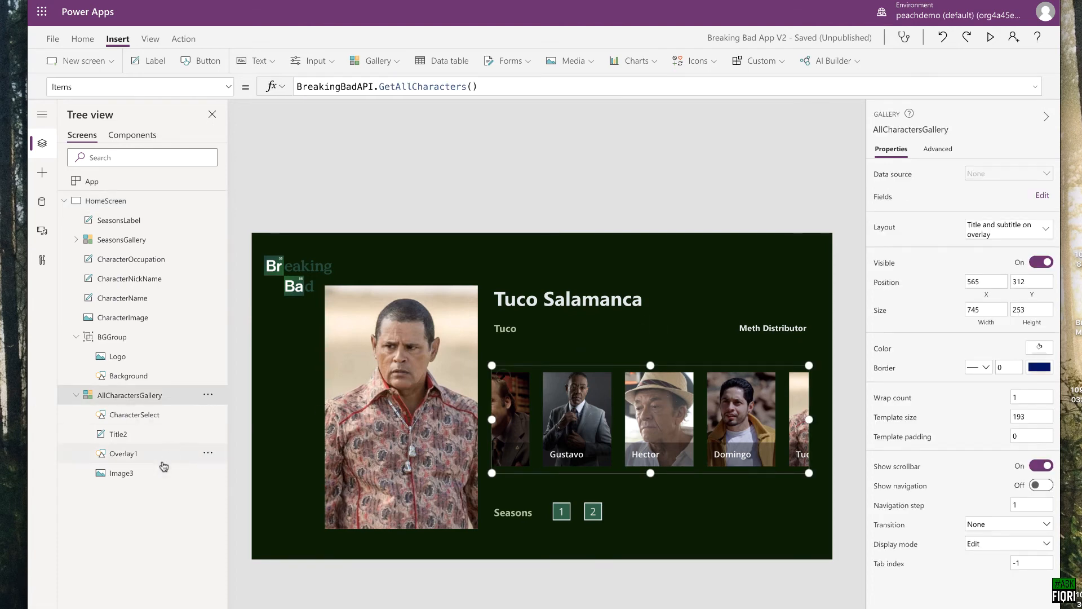
pyautogui.click(122, 473)
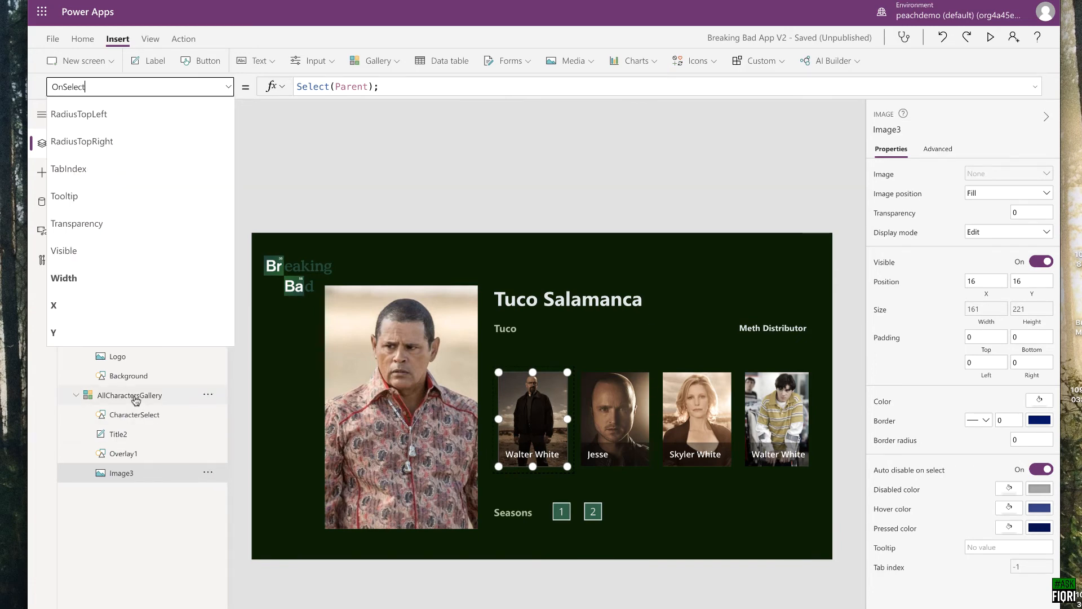
pyautogui.click(139, 397)
pyautogui.click(228, 86)
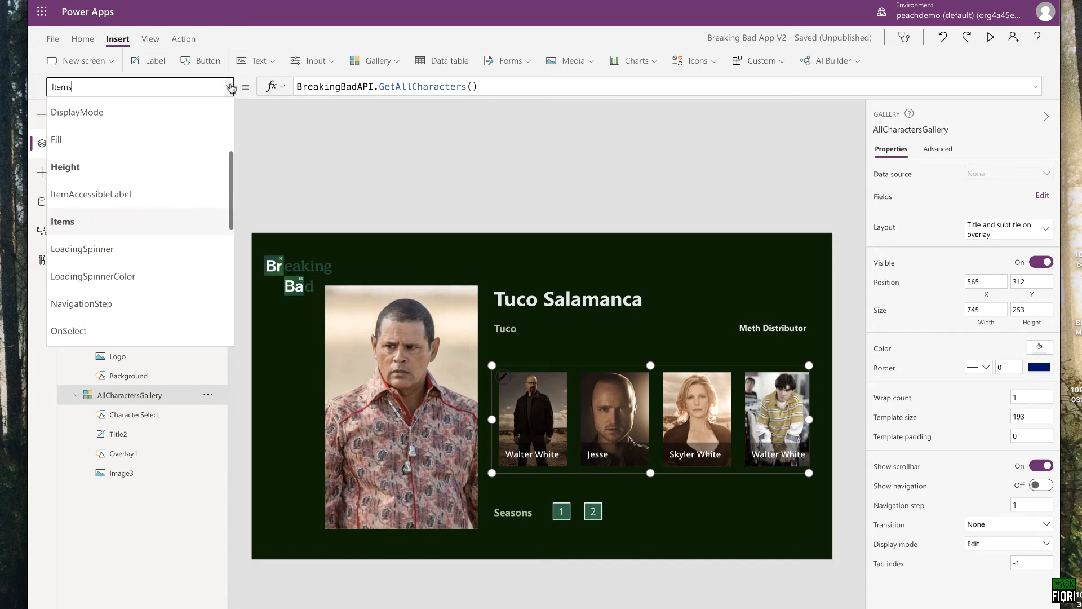
pyautogui.scroll(-5, 147, 231)
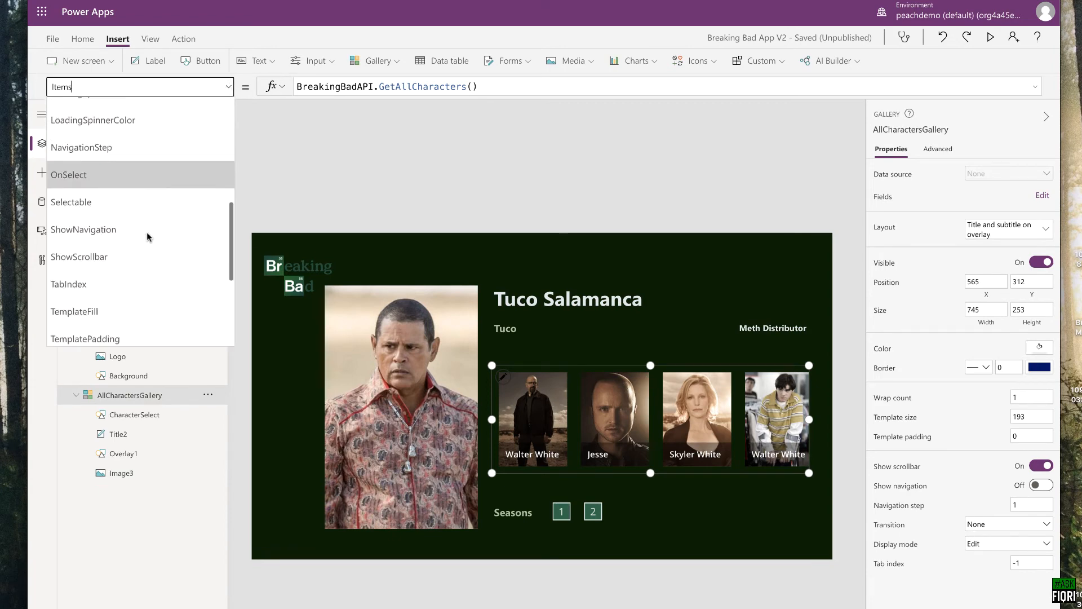
pyautogui.click(117, 255)
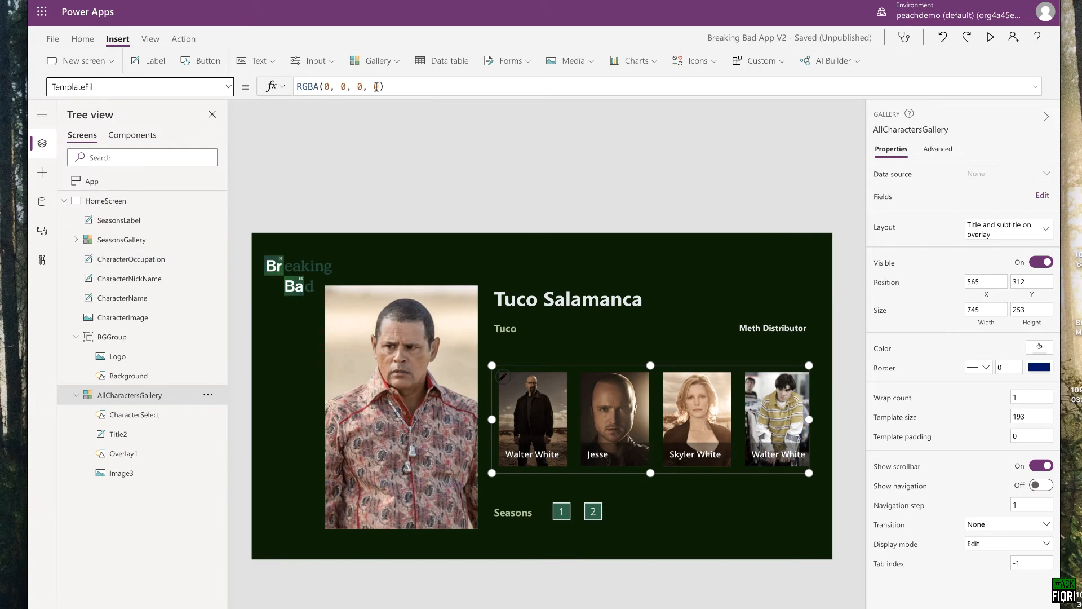
pyautogui.doubleClick(327, 86)
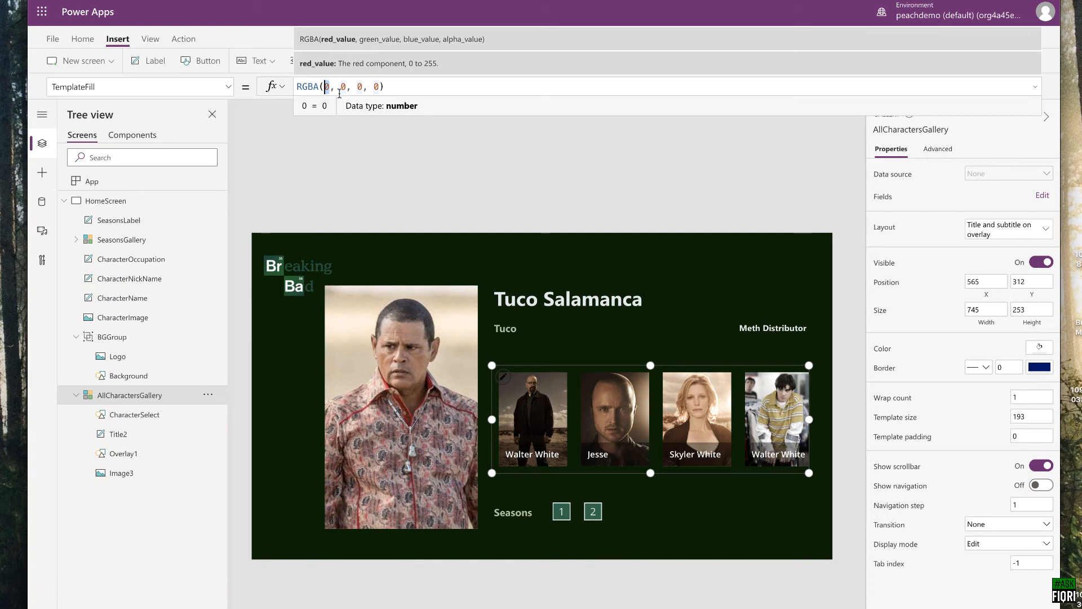
pyautogui.write('12')
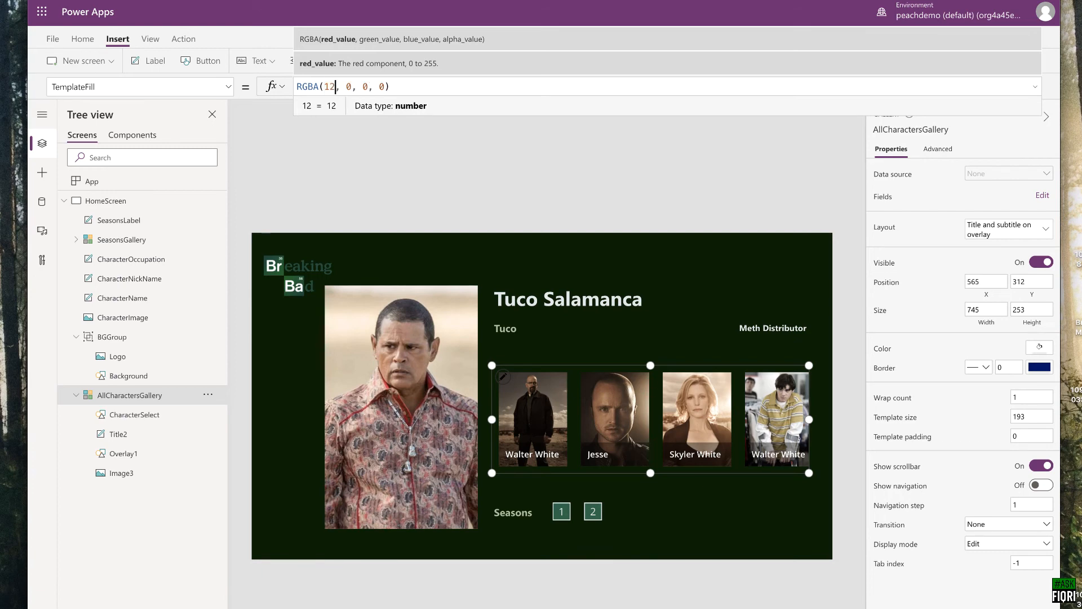
pyautogui.write('8')
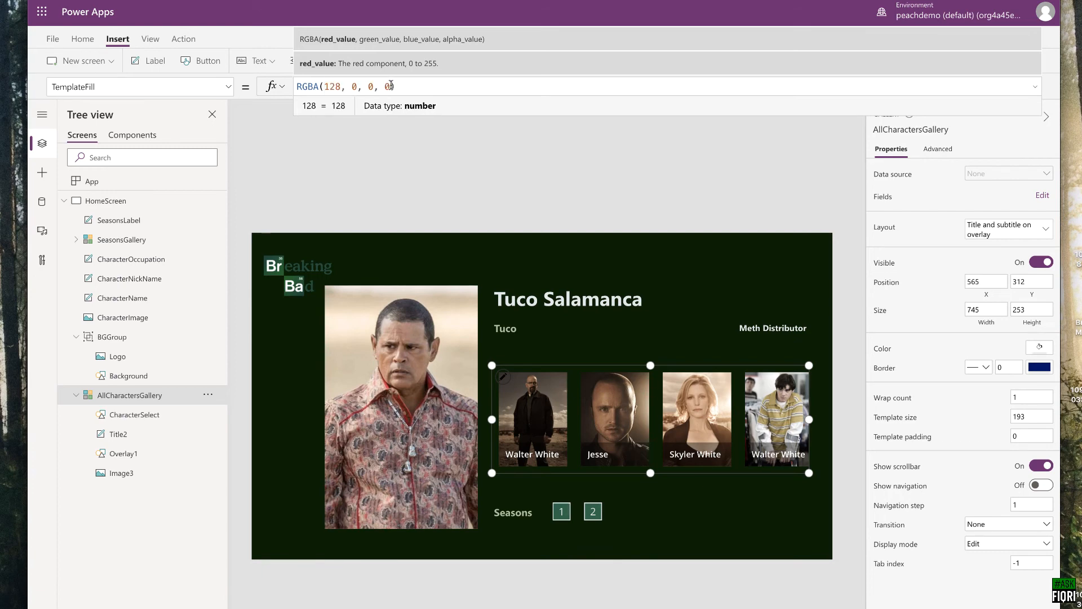
pyautogui.doubleClick(389, 86)
pyautogui.write('1')
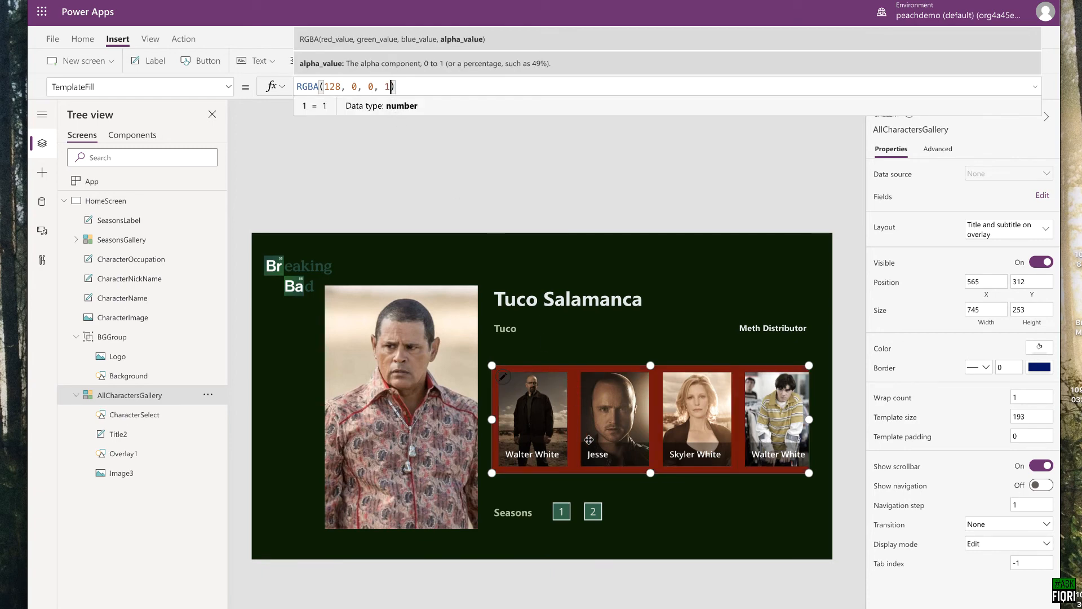
# Step: Replace AllCharactersGallery's TemplateFill formula with If(ThisItem.IsSelected,RGBA(128, 0, 0, 1)) so only the selected item is filled
pyautogui.click(409, 86)
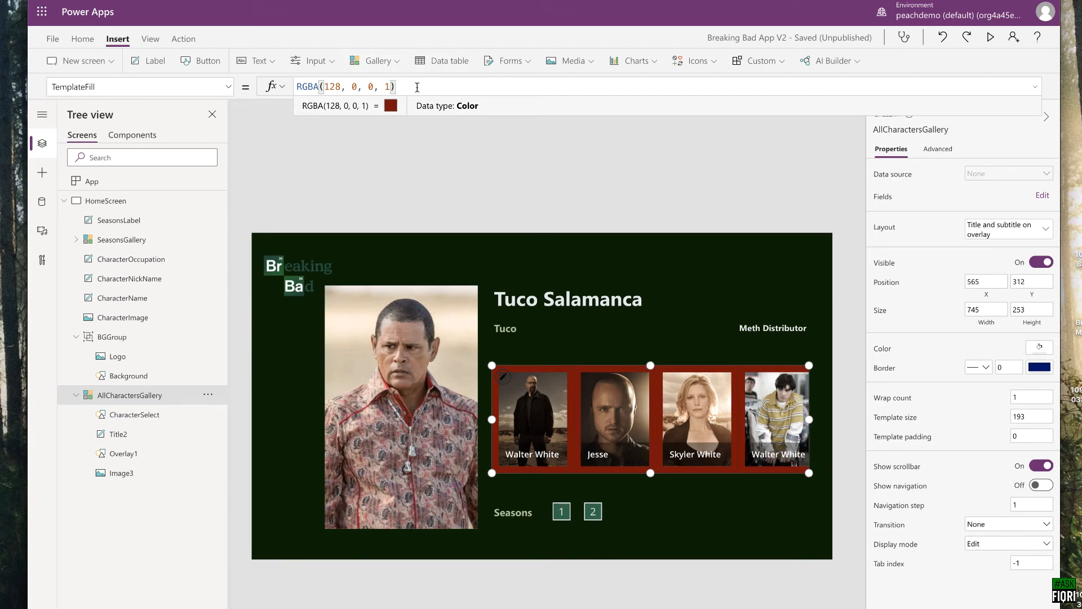
pyautogui.moveTo(417, 86); pyautogui.dragTo(297, 85)
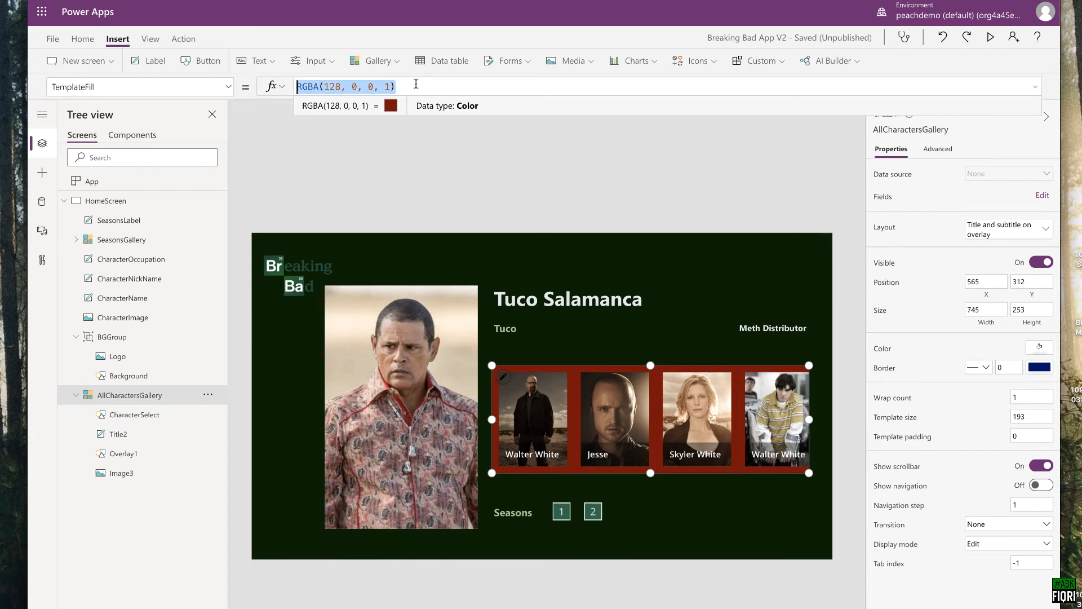
pyautogui.press('BackSpace')
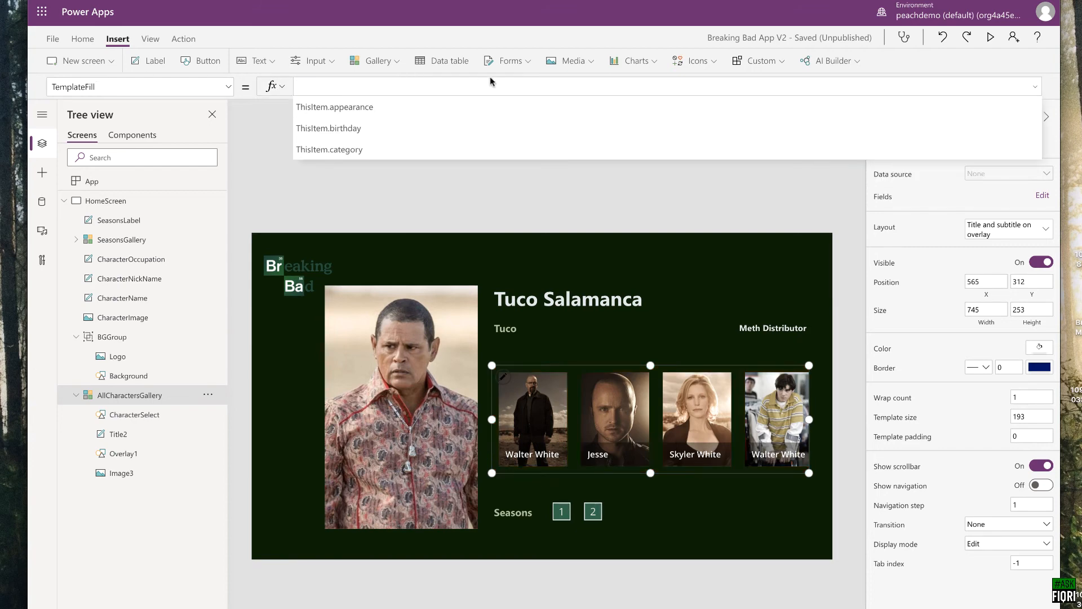
pyautogui.write('If')
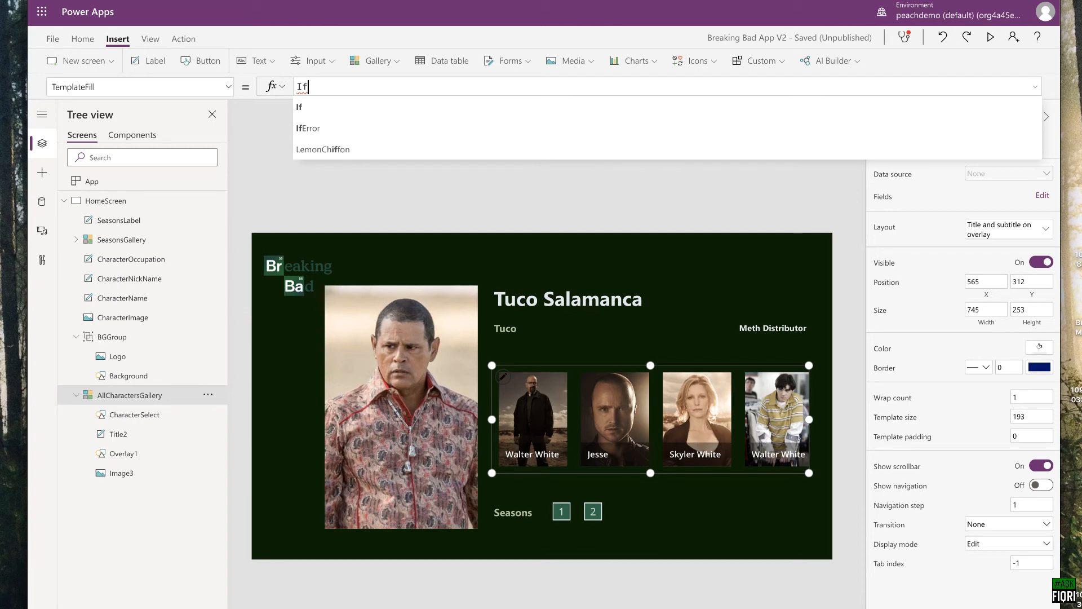
pyautogui.write('(This')
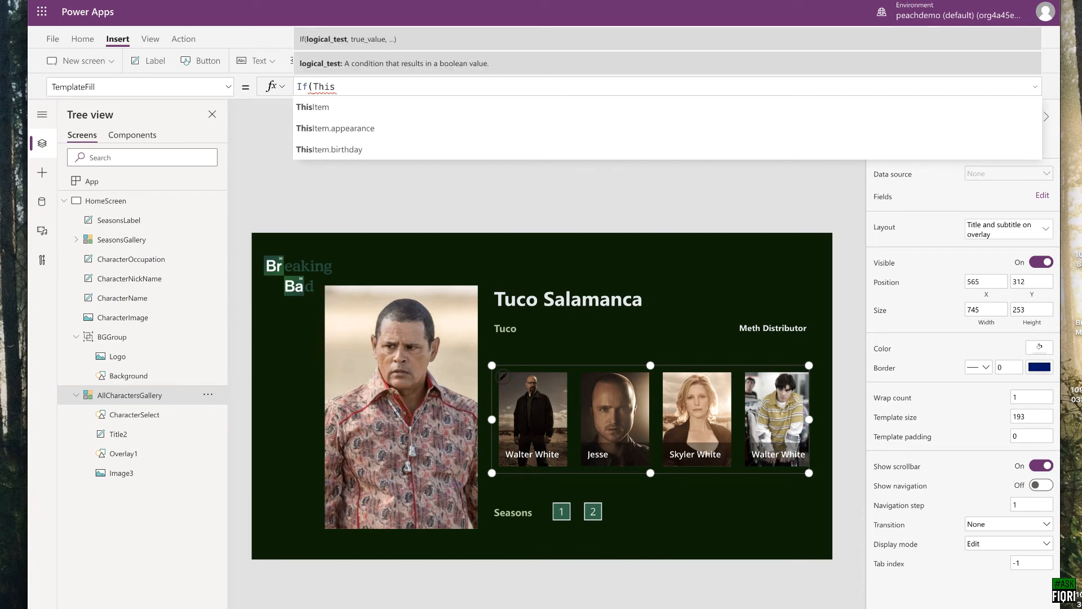
pyautogui.press('Tab')
pyautogui.write('.')
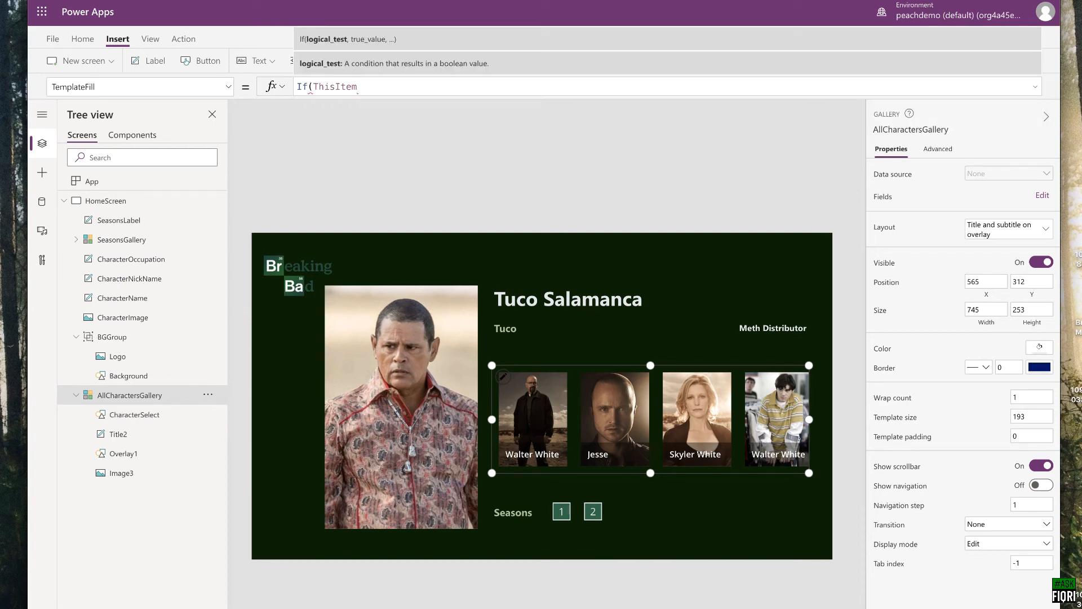
pyautogui.write('is')
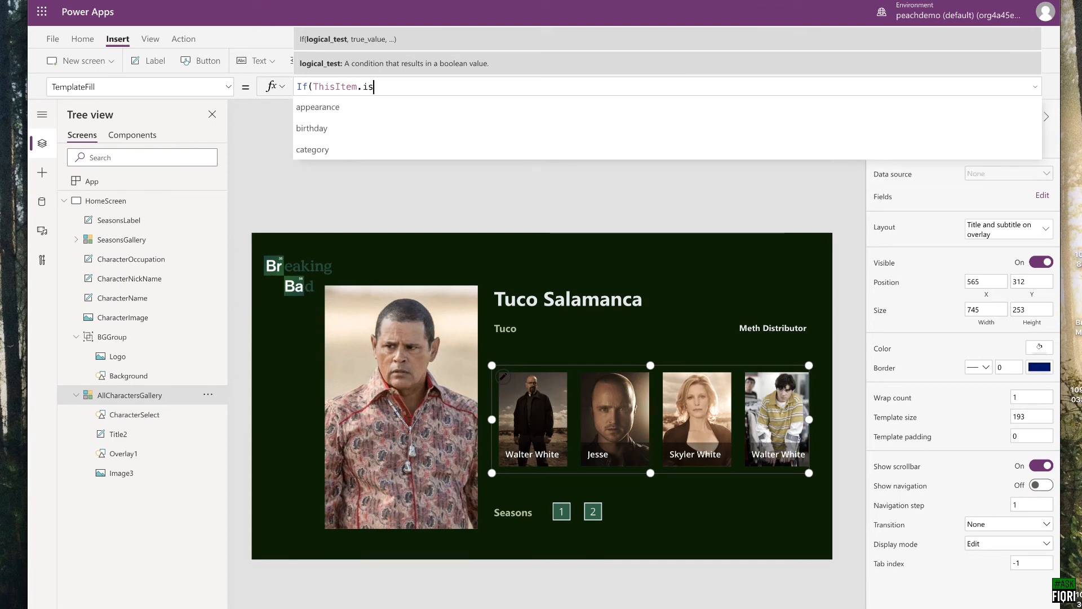
pyautogui.press('Tab')
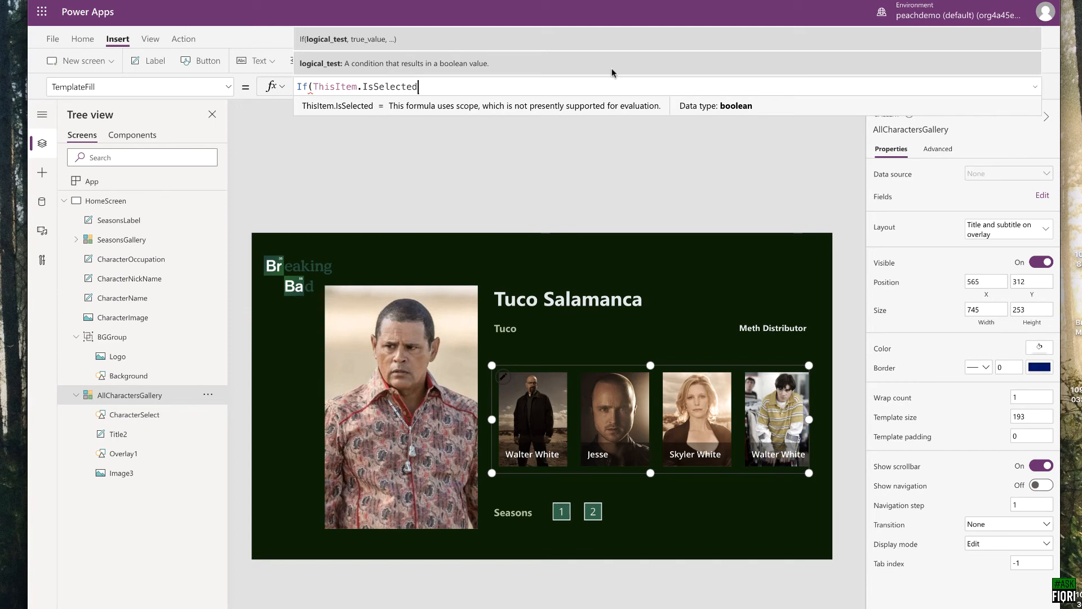
pyautogui.write(',')
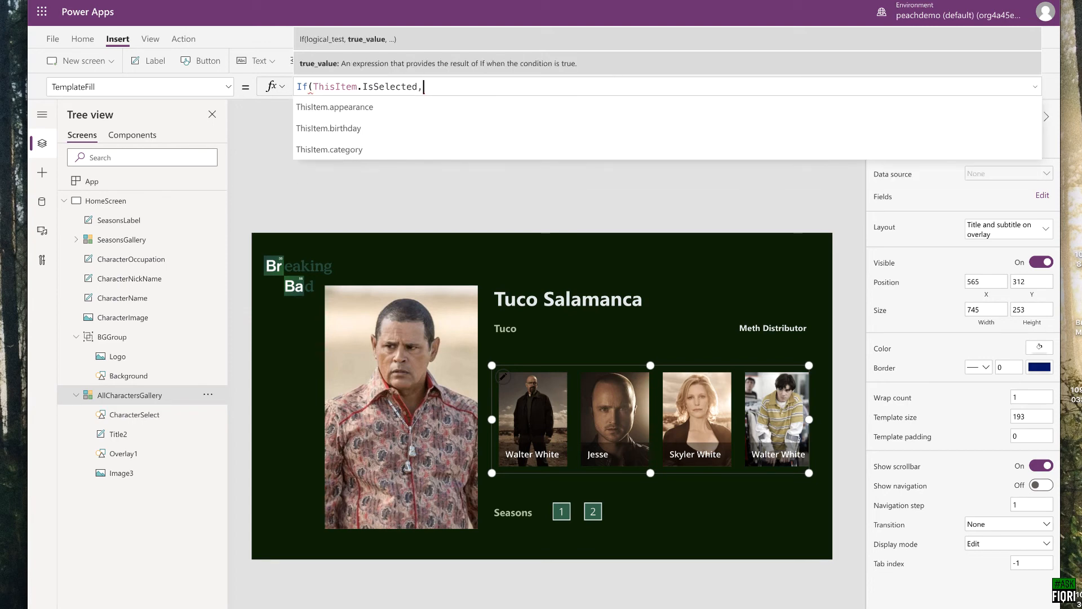
pyautogui.write('RGBA(128, 0, 0, 1)')
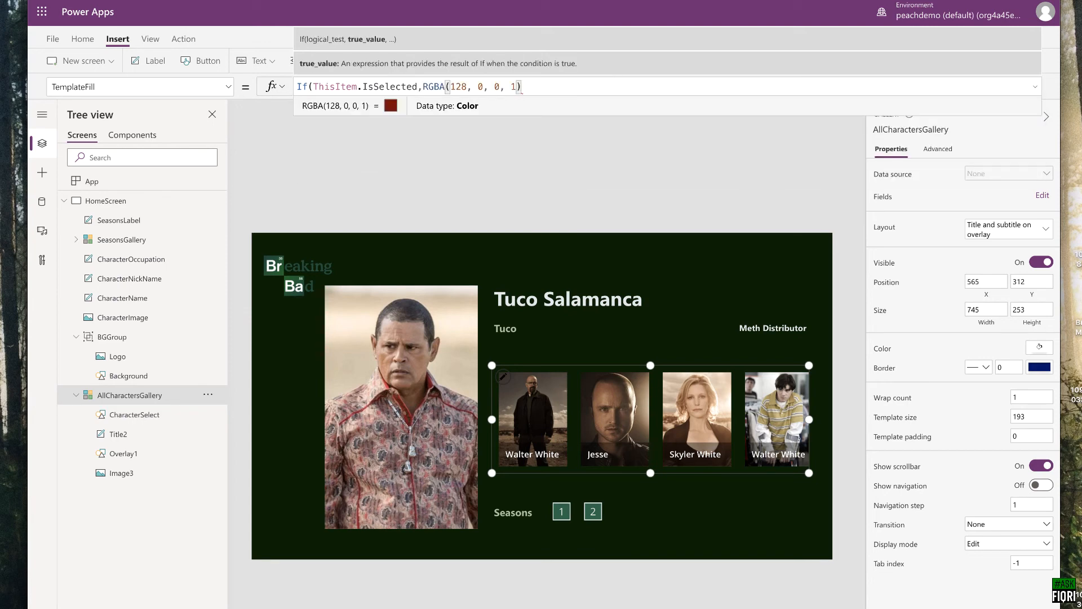
pyautogui.write(')')
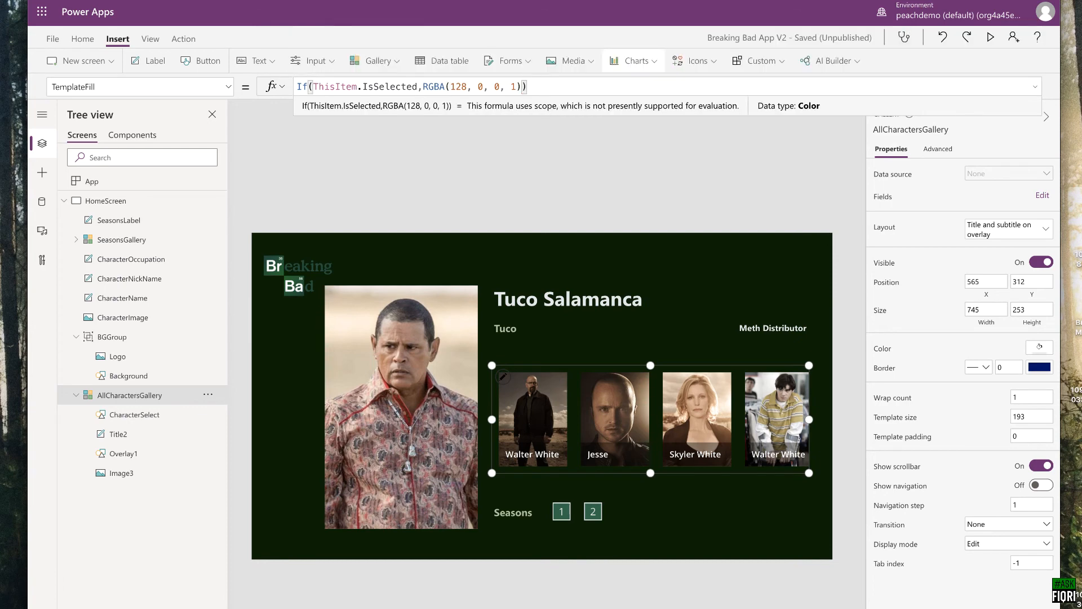
pyautogui.click(486, 177)
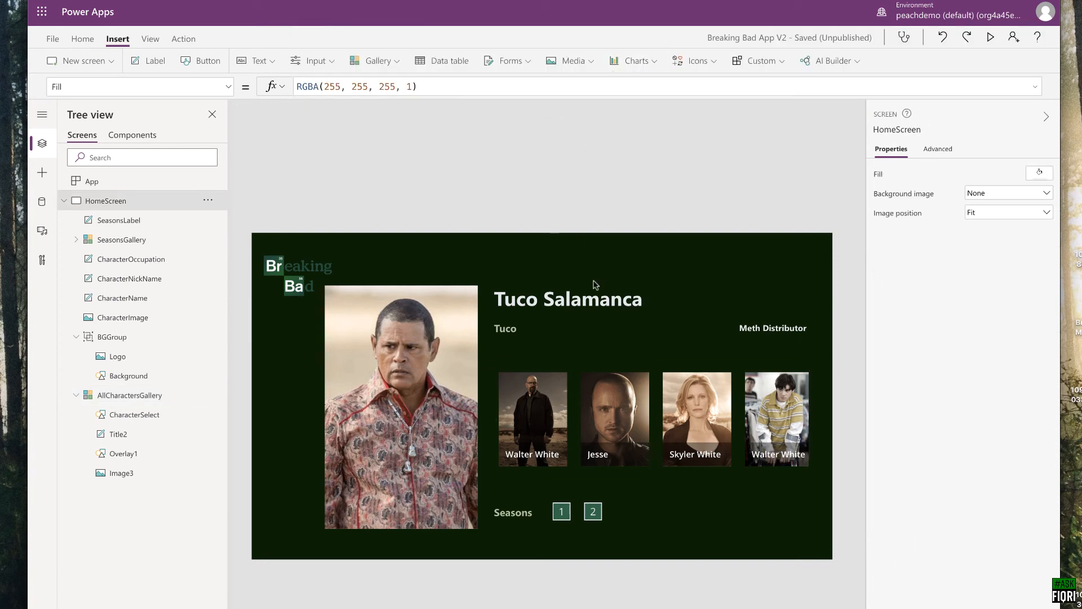
# Step: Preview the app and test the selection highlight on the first four gallery characters, from Walter White to Walter White Jr
pyautogui.click(991, 38)
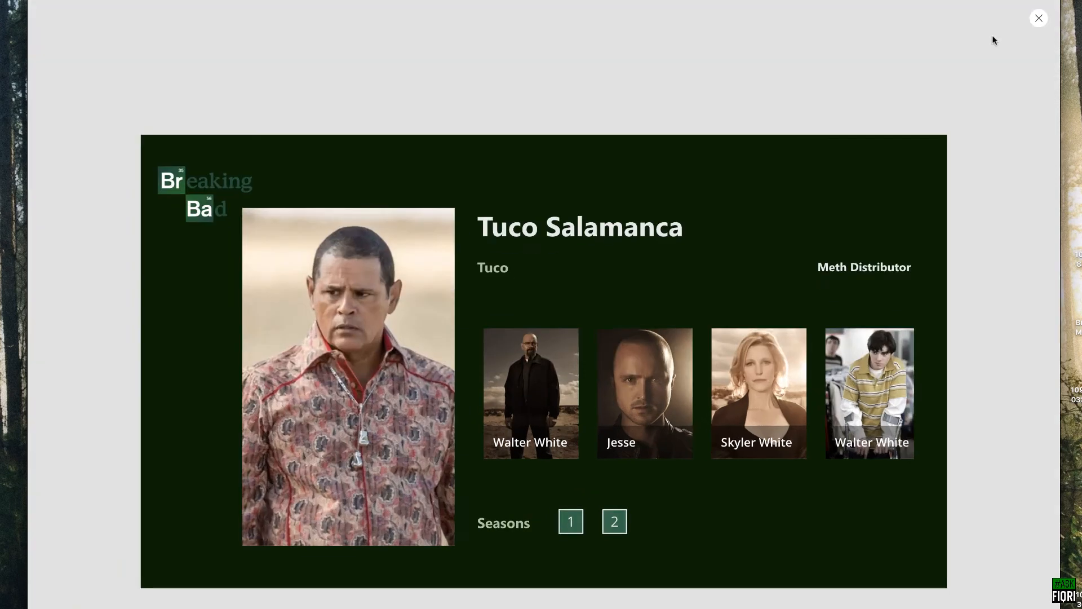
pyautogui.click(545, 379)
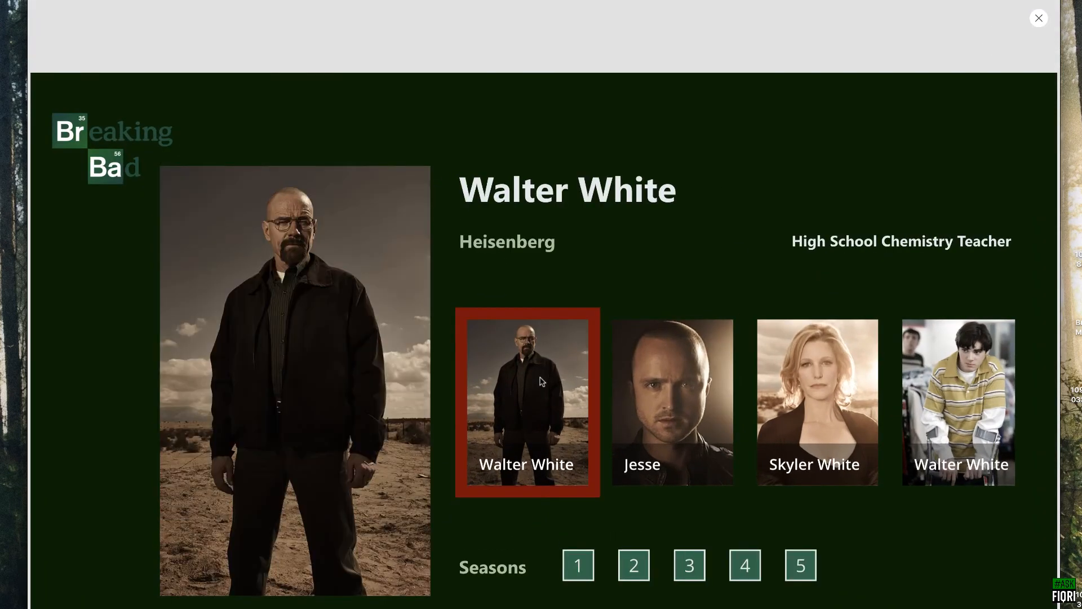
pyautogui.click(695, 378)
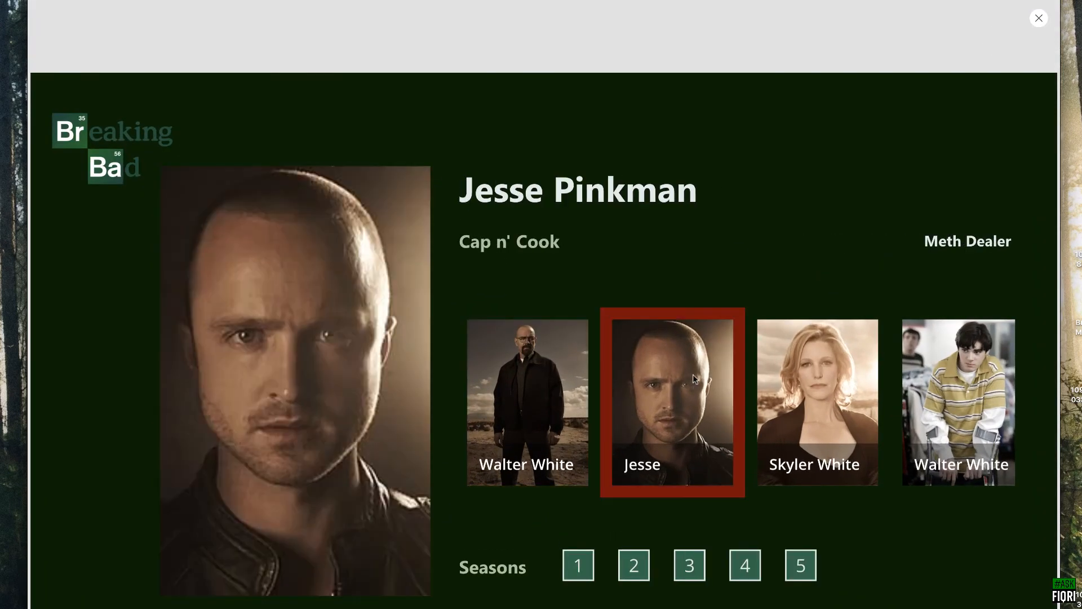
pyautogui.click(803, 373)
pyautogui.click(946, 371)
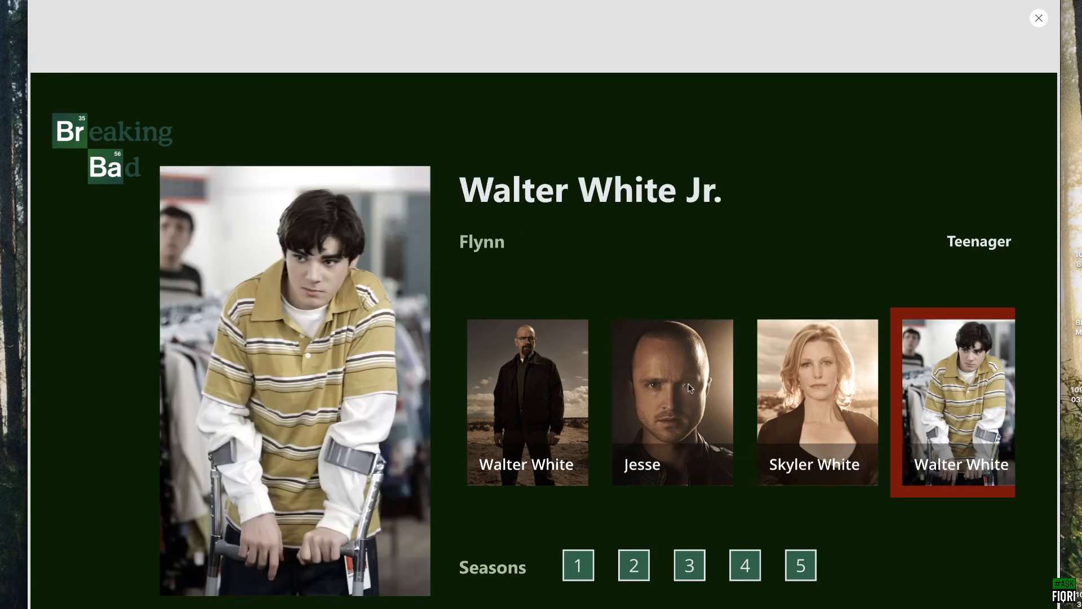
# Step: Test the selection highlight further along the previewed gallery on Henry, Mike, Saul, Gustavo and Hector
pyautogui.click(903, 376)
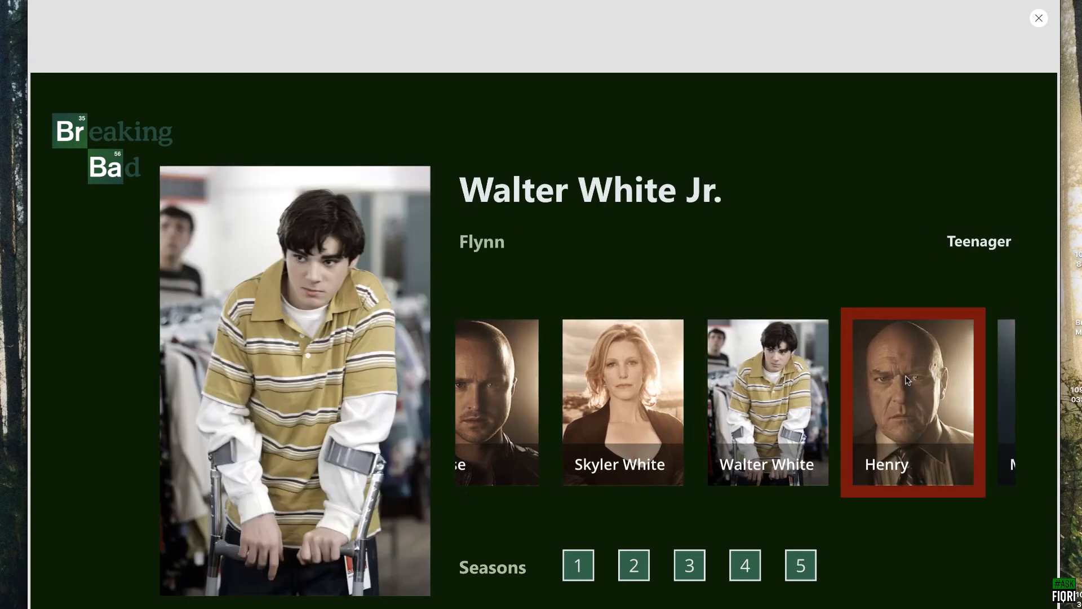
pyautogui.click(795, 378)
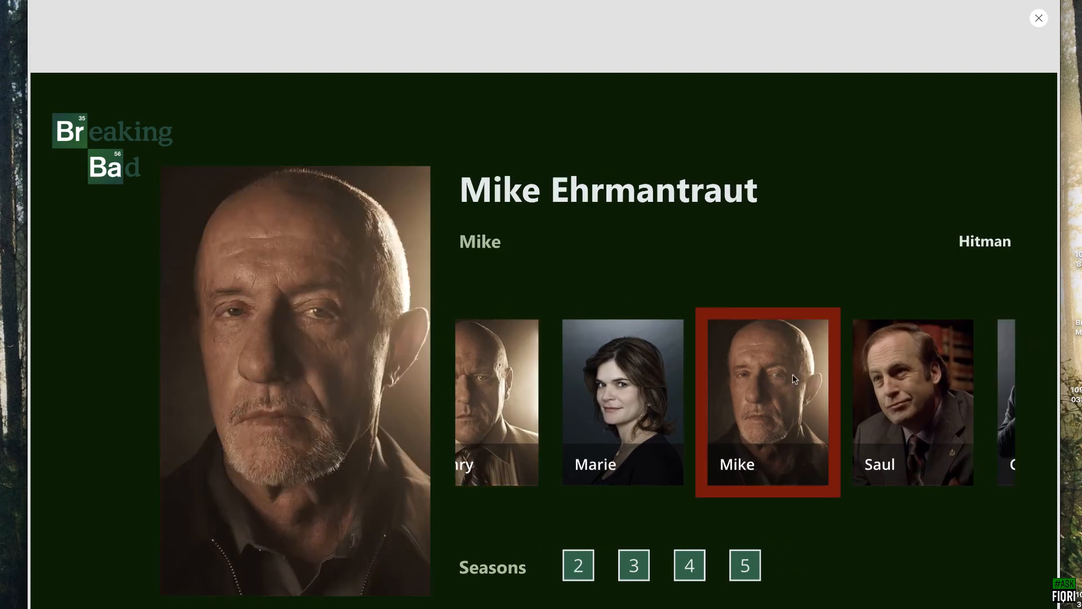
pyautogui.click(907, 375)
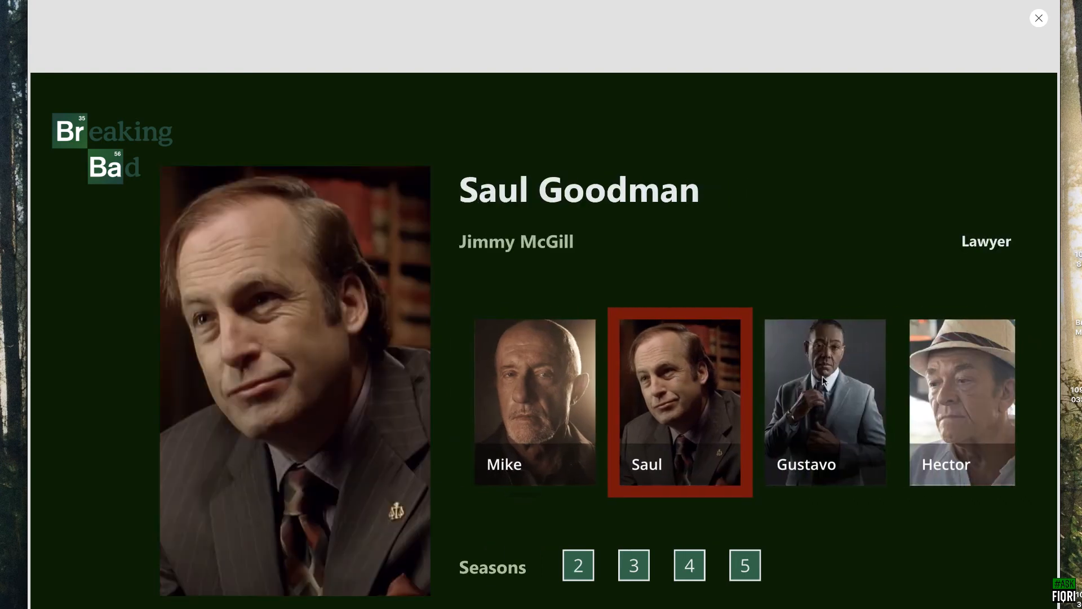
pyautogui.click(840, 377)
pyautogui.click(942, 374)
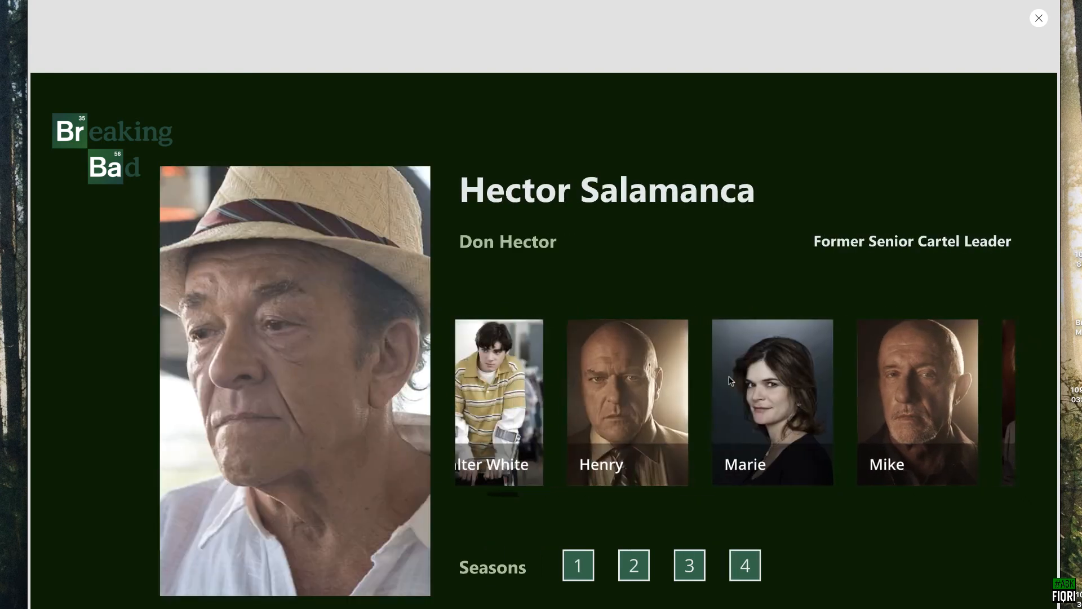
# Step: Retest the previewed gallery highlight from Walter White to Walter White Jr., close the preview and review AllCharactersGallery's TemplateFill formula
pyautogui.click(536, 393)
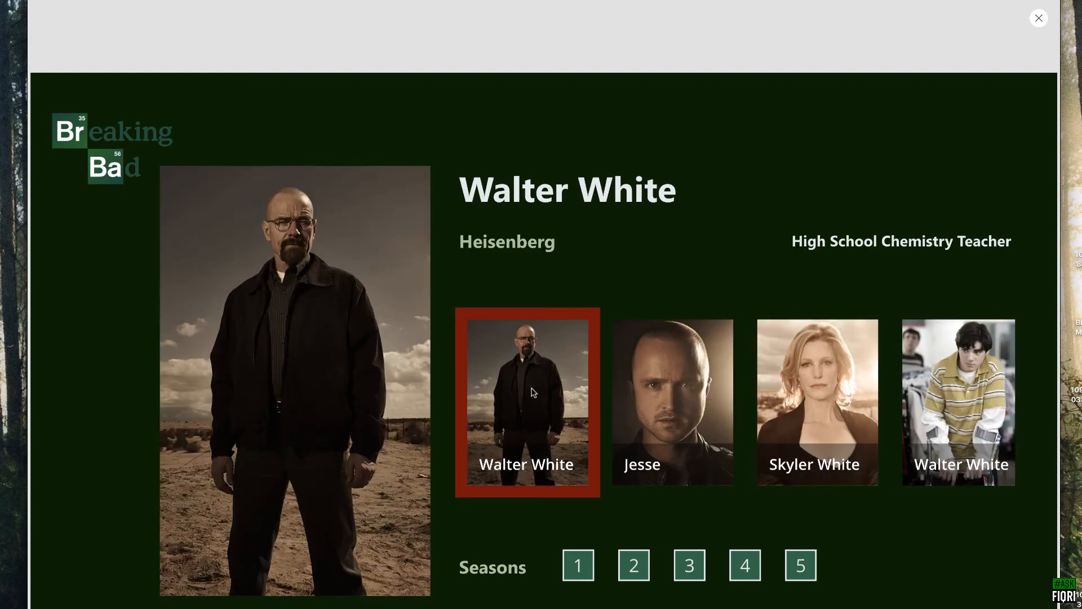
pyautogui.click(658, 383)
pyautogui.click(810, 378)
pyautogui.click(943, 376)
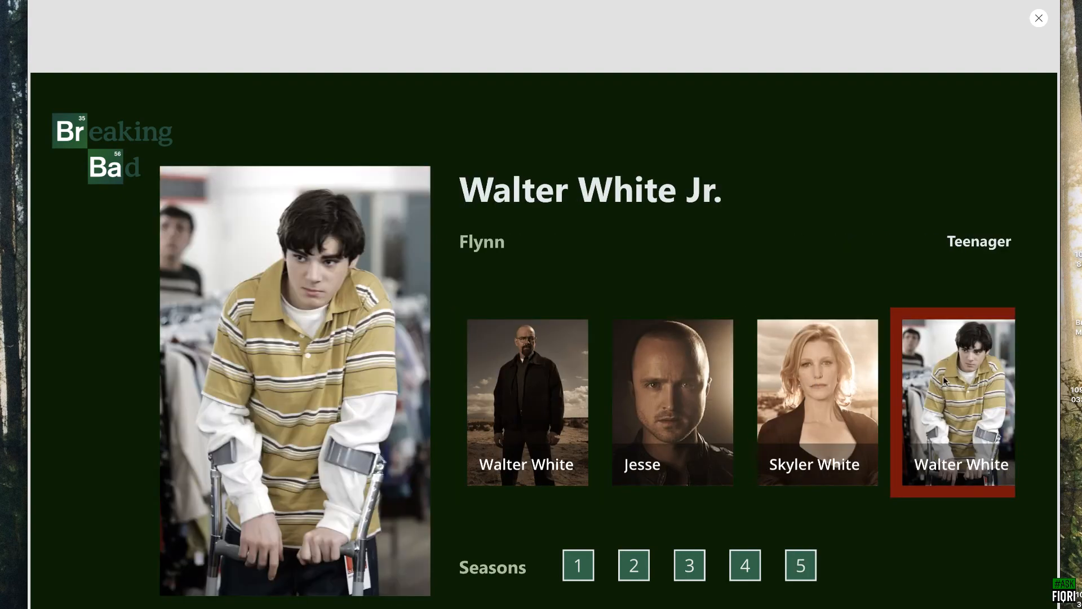
pyautogui.click(1039, 18)
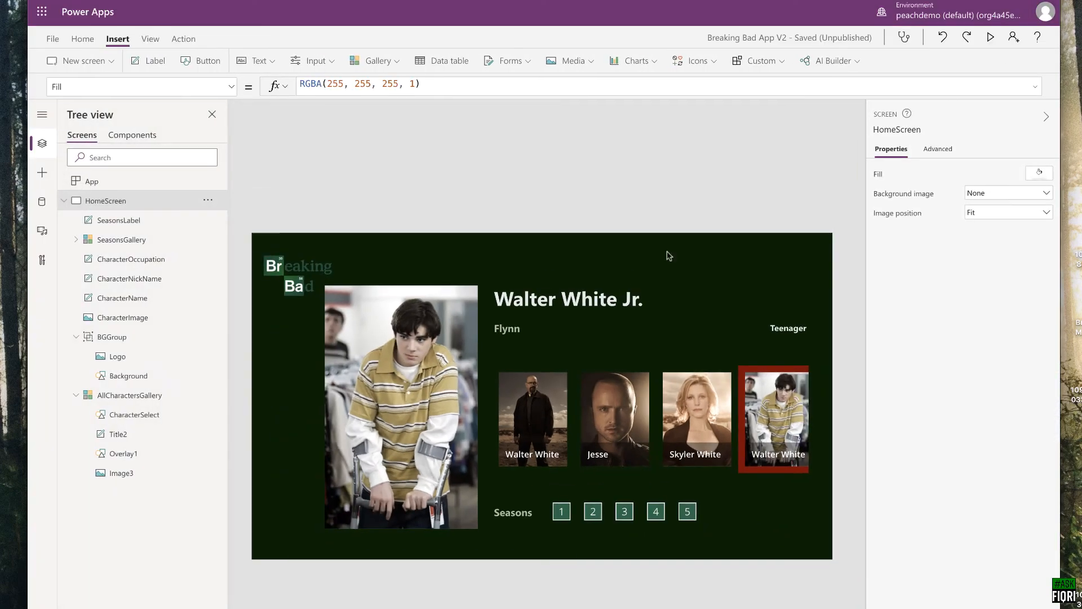
pyautogui.click(580, 369)
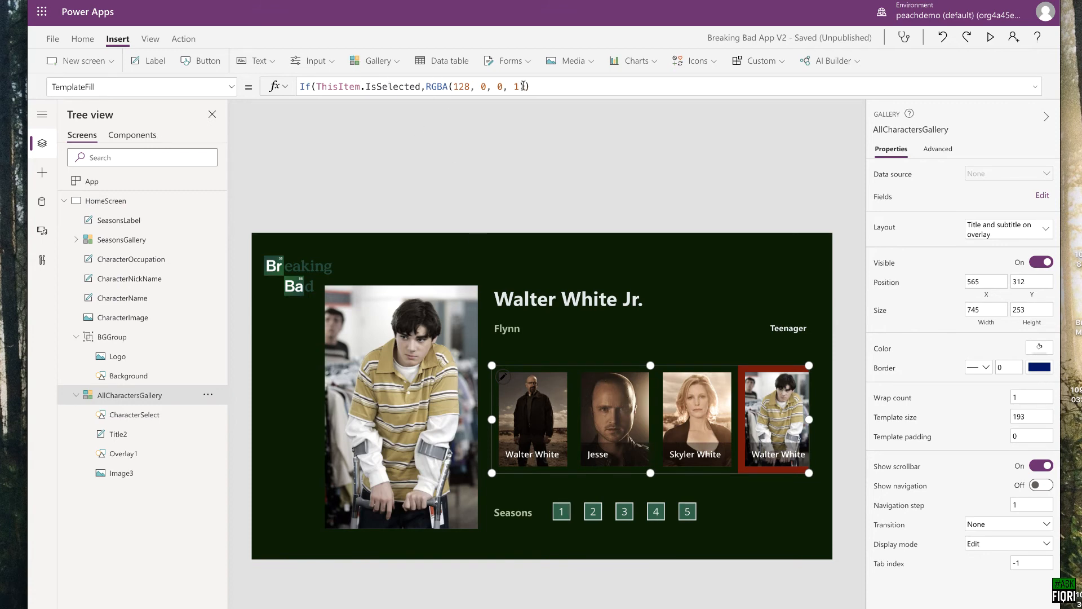
# Step: Run the App's OnStart repeatedly to load random characters and compare them with the item highlighted in the gallery
pyautogui.click(122, 182)
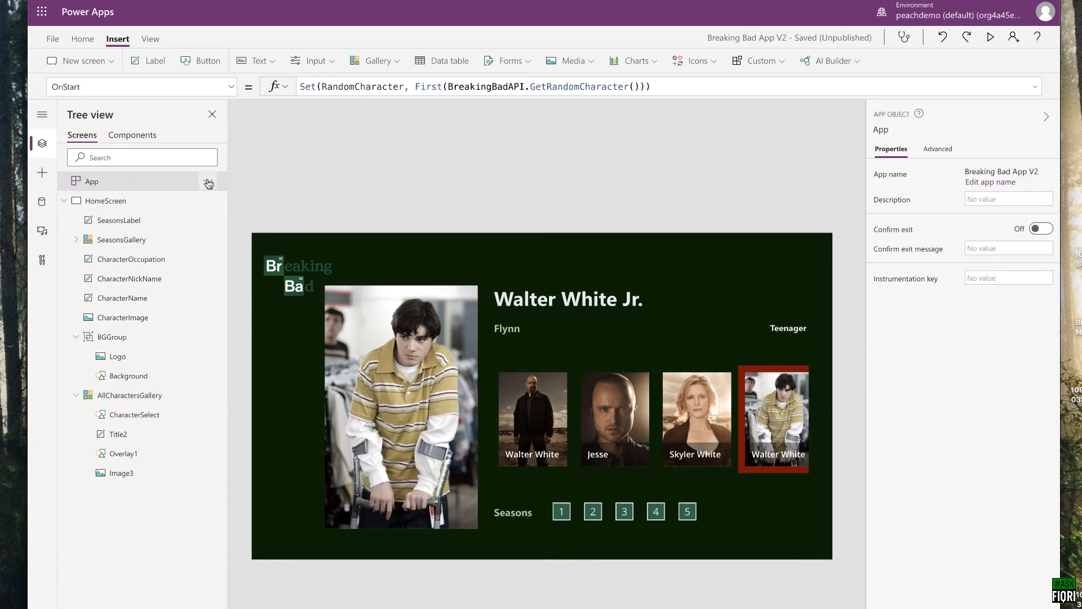
pyautogui.click(208, 182)
pyautogui.click(237, 202)
pyautogui.click(208, 181)
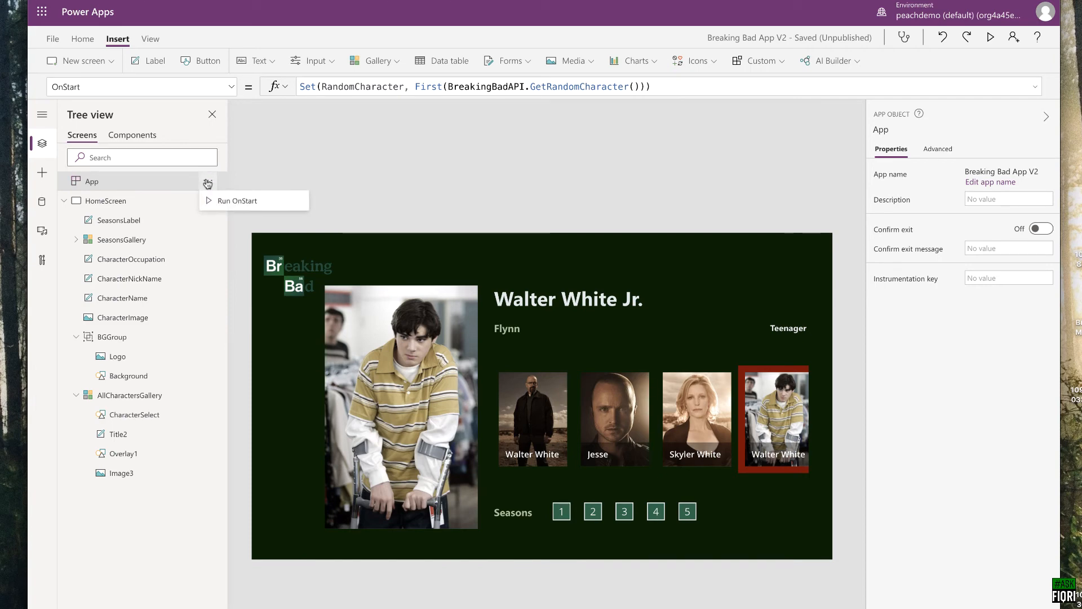
pyautogui.click(237, 201)
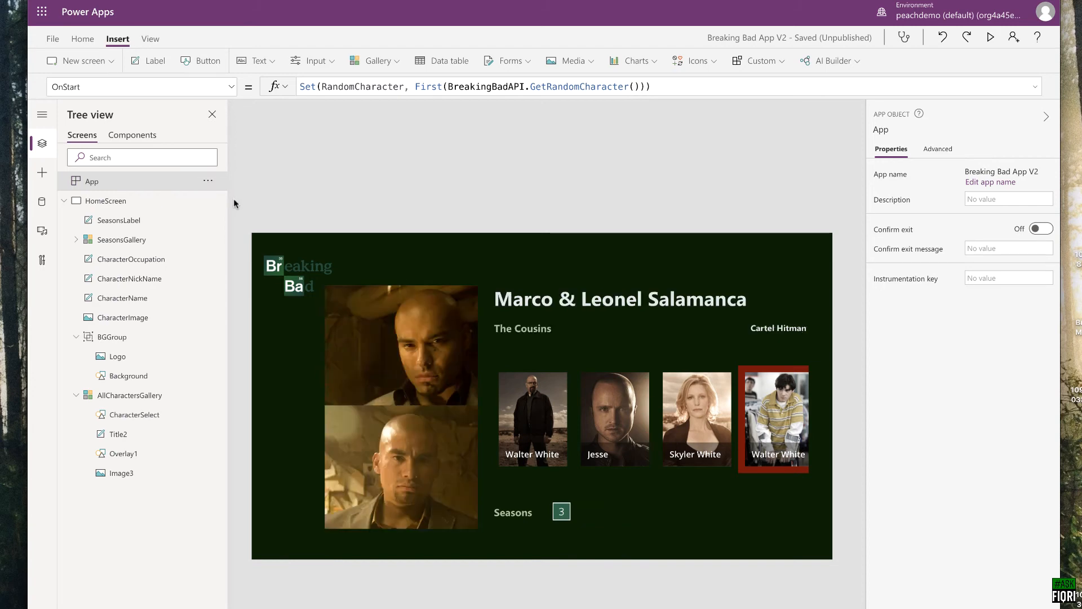
pyautogui.click(208, 180)
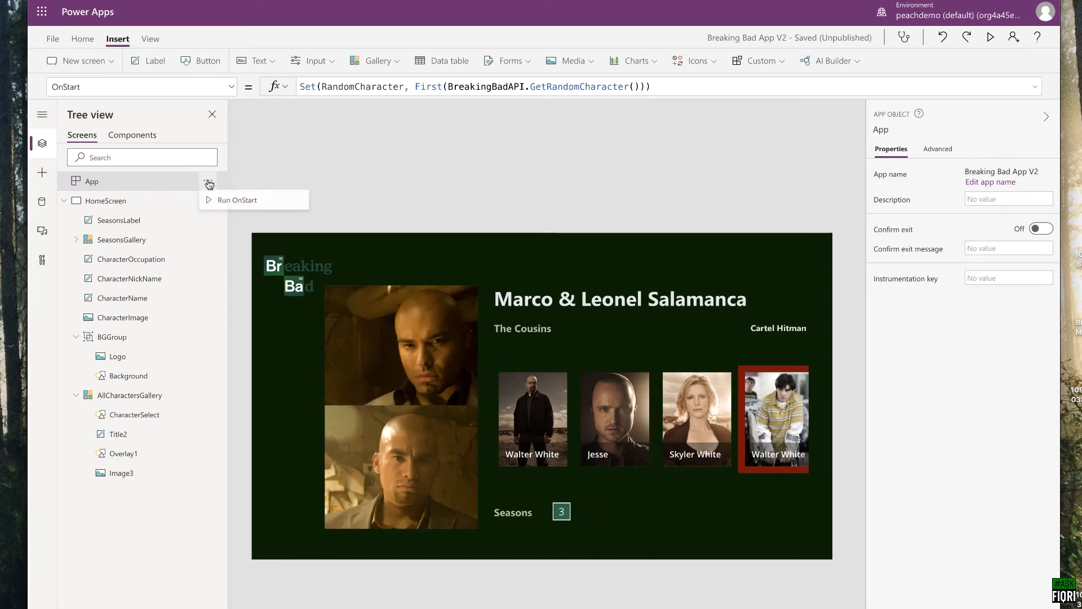
pyautogui.click(224, 204)
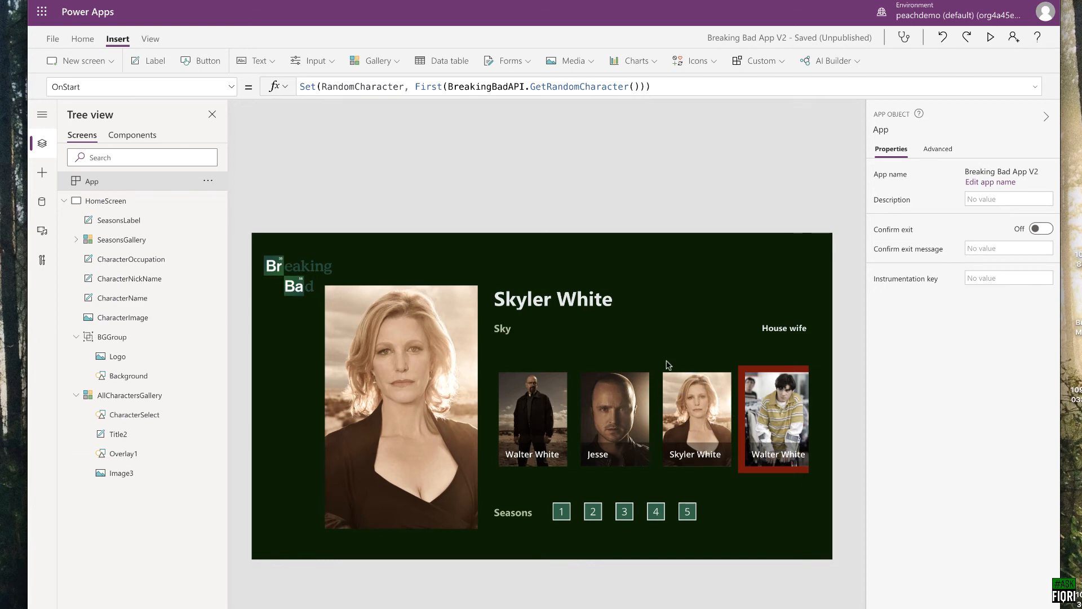
pyautogui.click(208, 181)
pyautogui.click(217, 199)
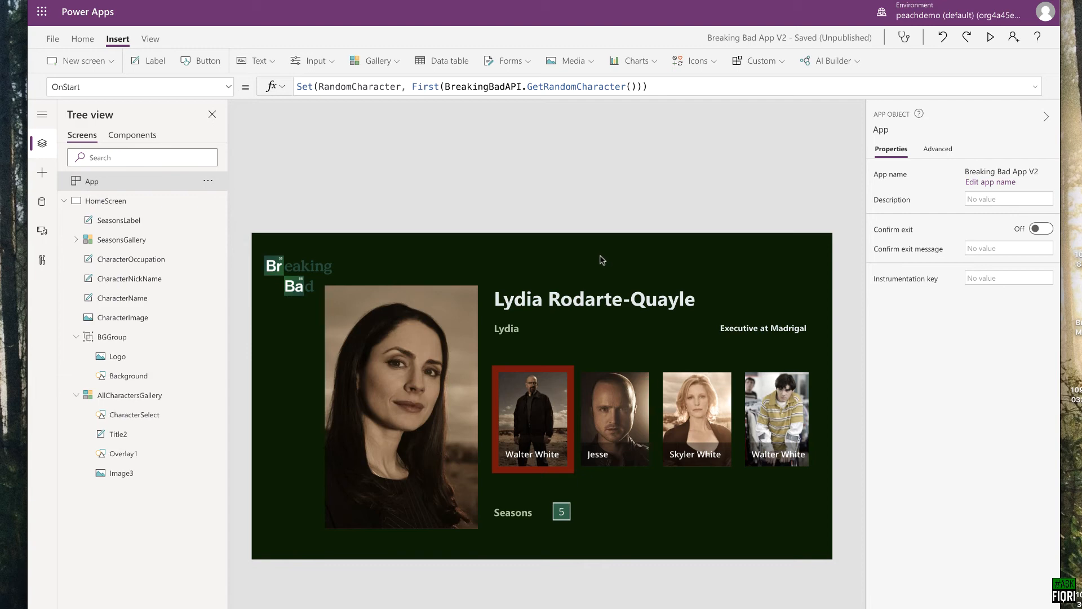
# Step: Enter BreakingBadAPI.GetAllCharacters() as the Default property formula of AllCharactersGallery
pyautogui.click(132, 398)
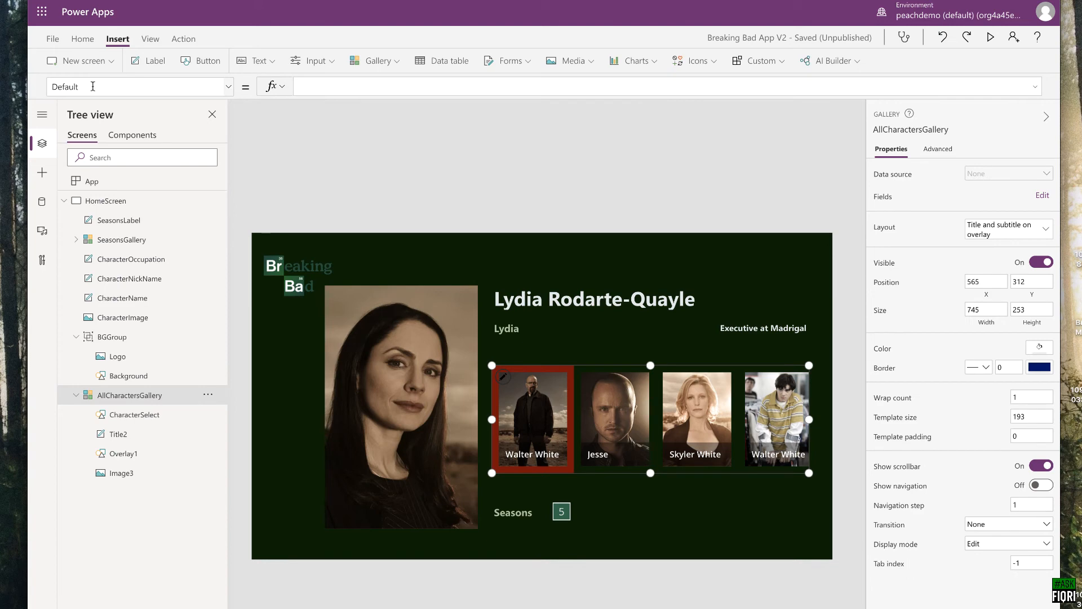
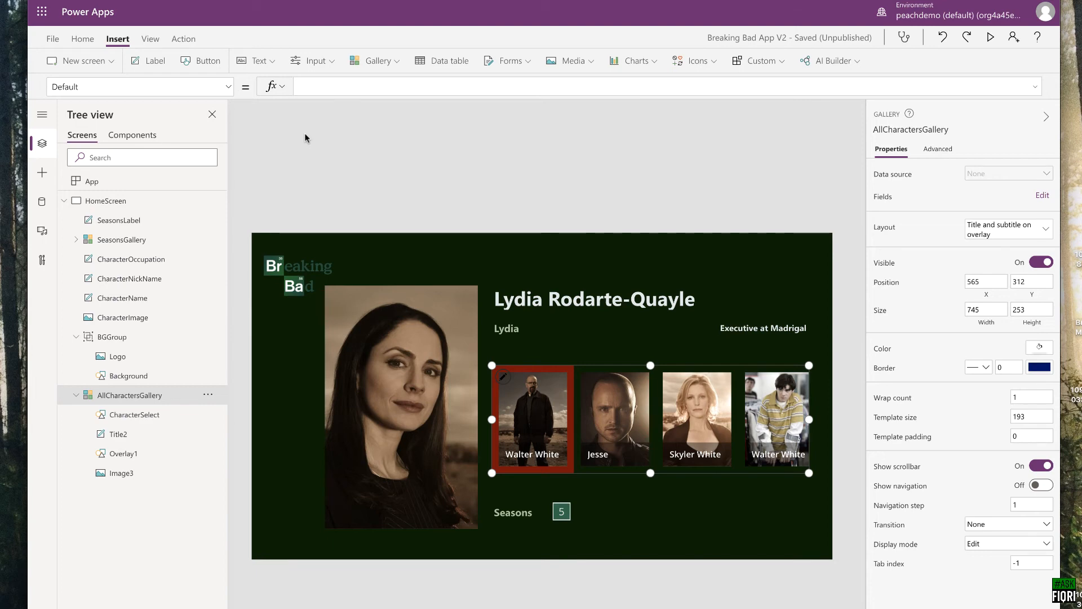
pyautogui.write('G')
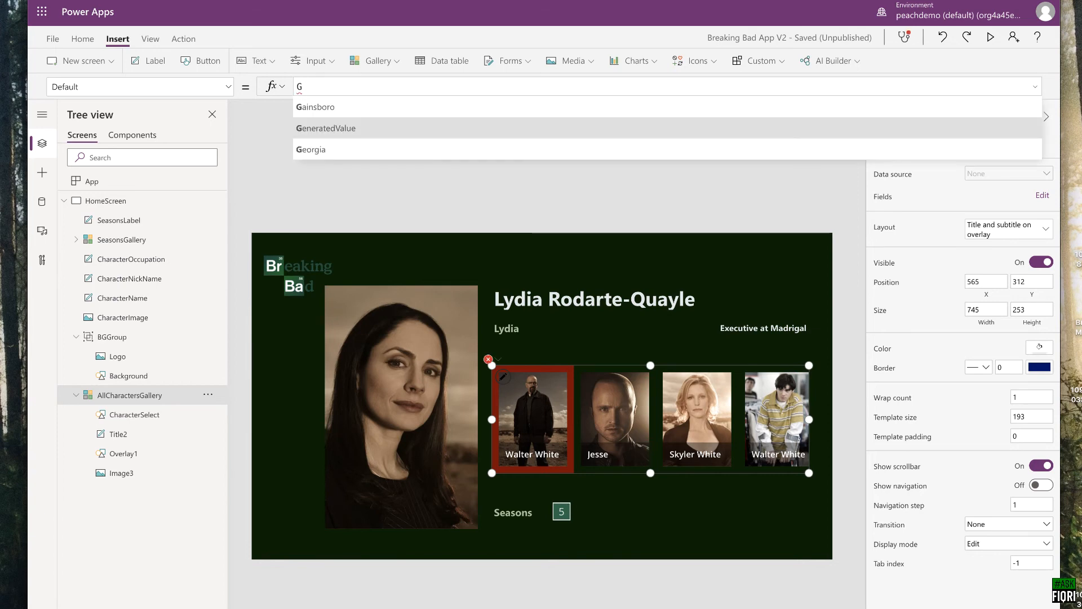
pyautogui.press('Escape')
pyautogui.press('BackSpace')
pyautogui.write('Breack')
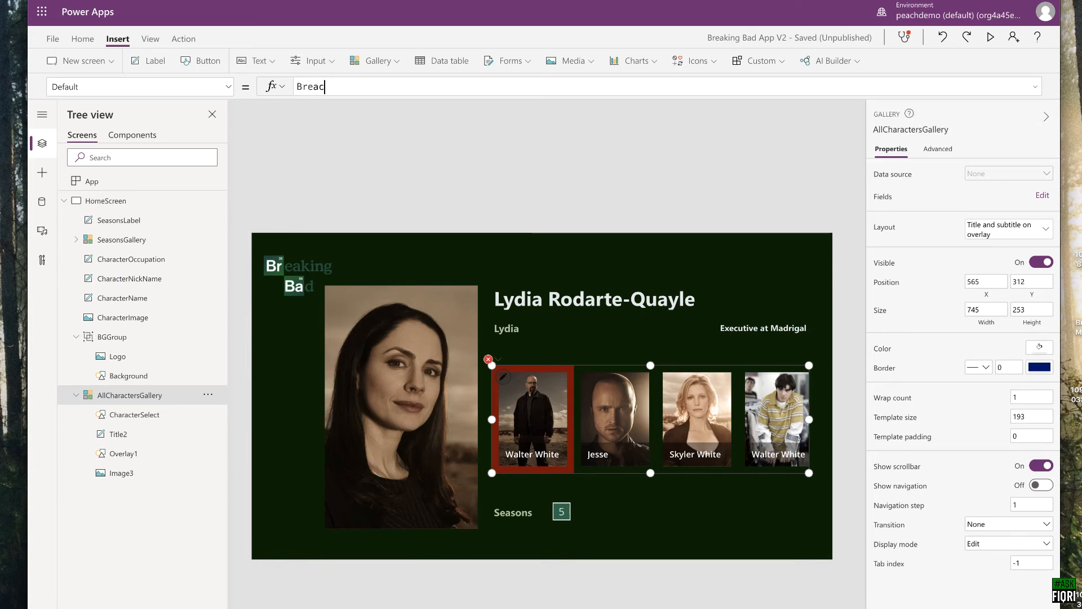
pyautogui.press('BackSpace')
pyautogui.press('BackSpace')
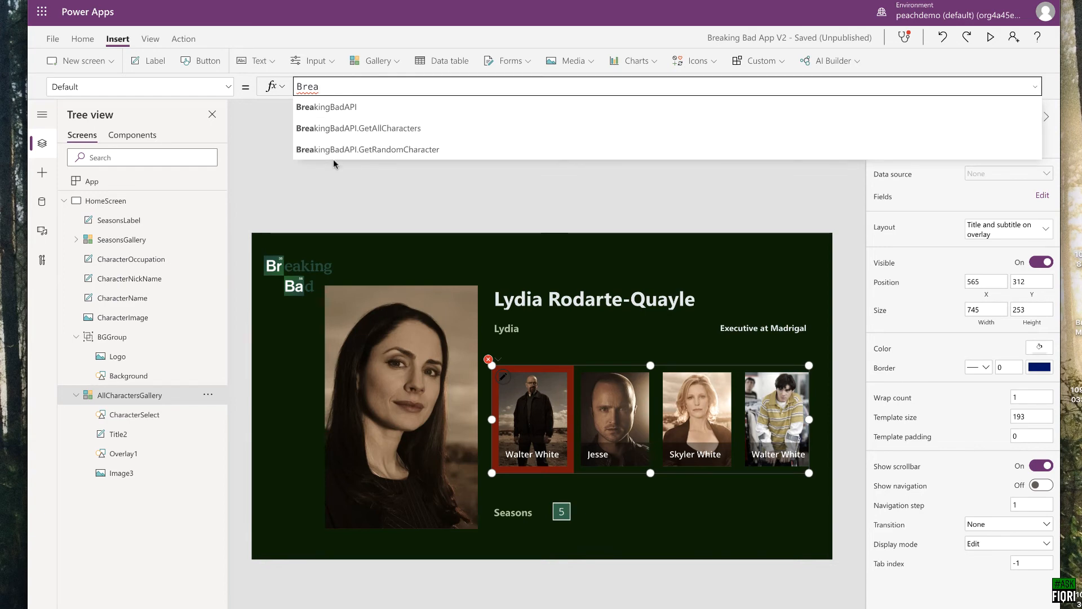
pyautogui.click(363, 128)
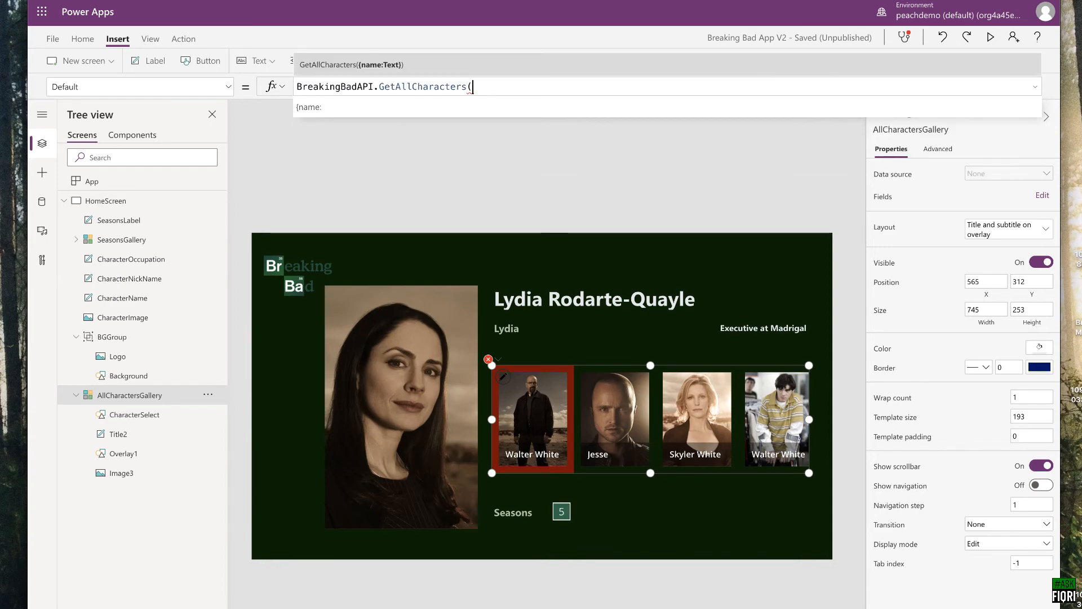
pyautogui.write(')')
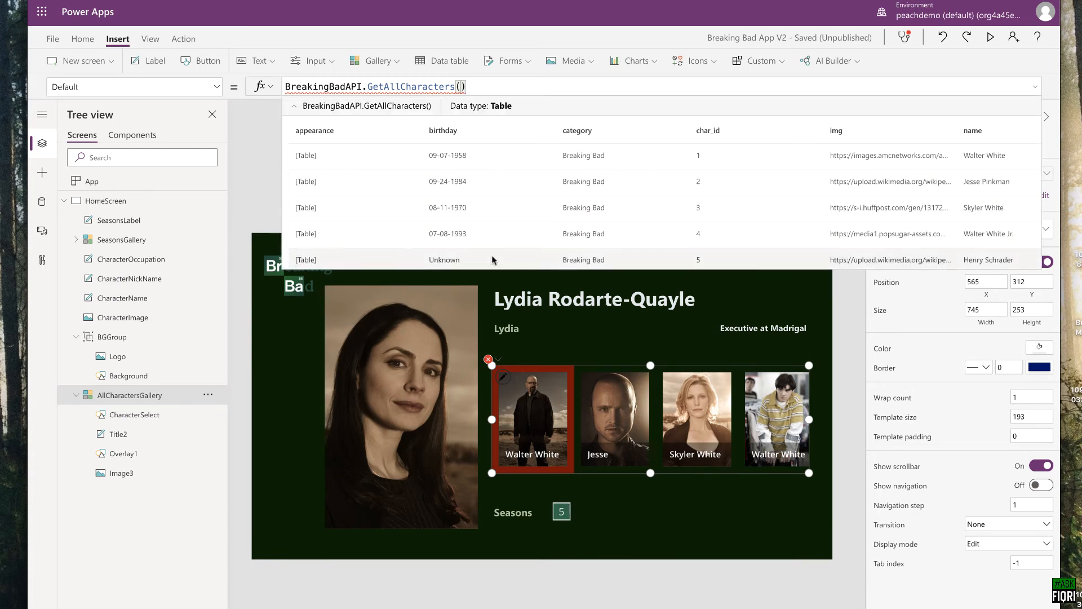
# Step: Insert an opening Filter( directly before BreakingBadAPI.GetAllCharacters() in the gallery's Default formula
pyautogui.click(287, 86)
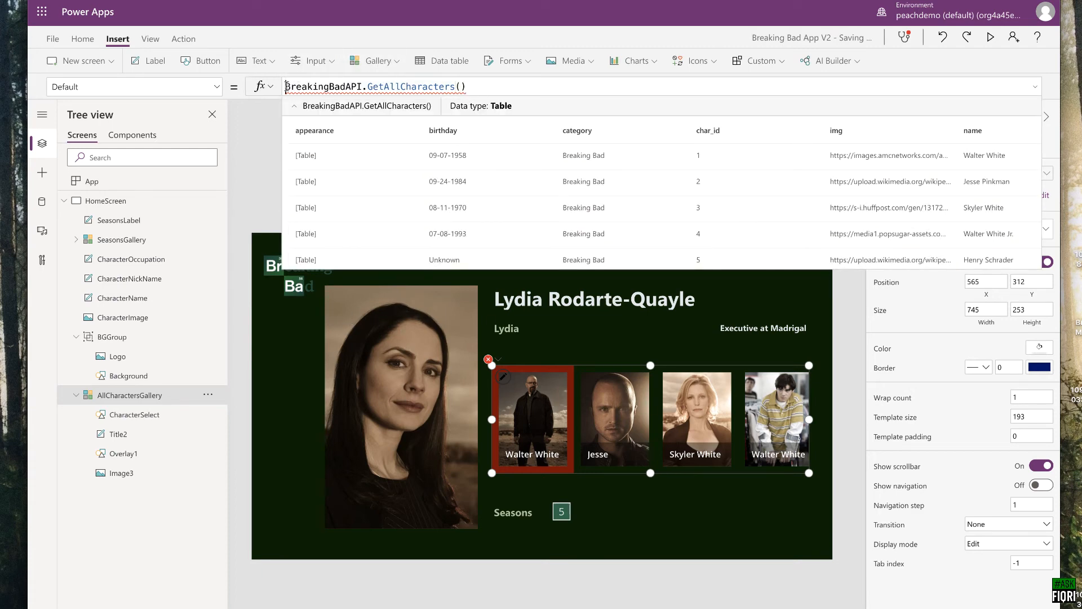
pyautogui.write('F')
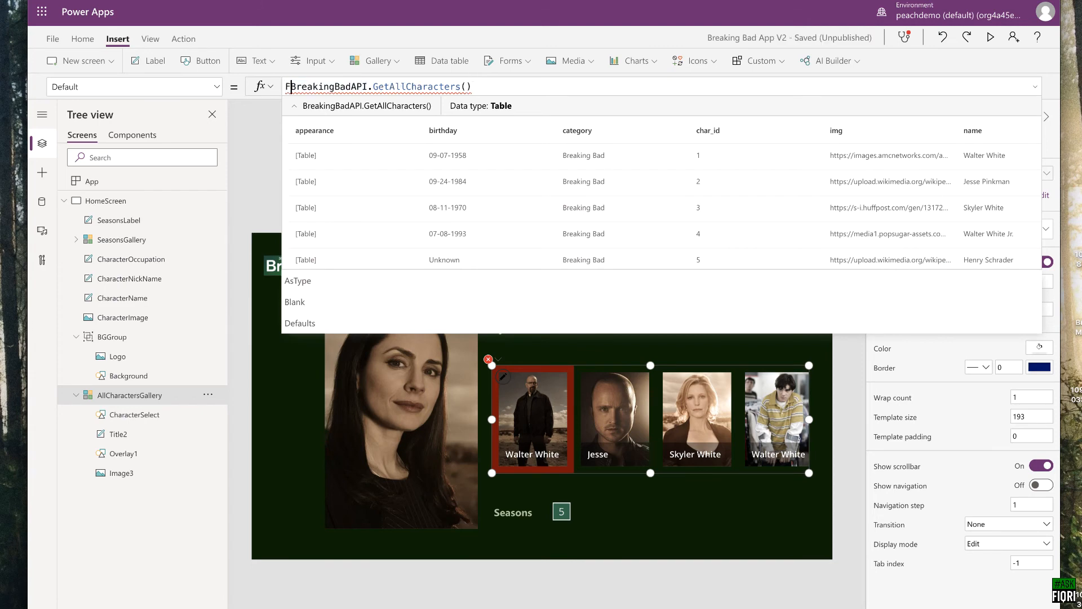
pyautogui.write('ilter')
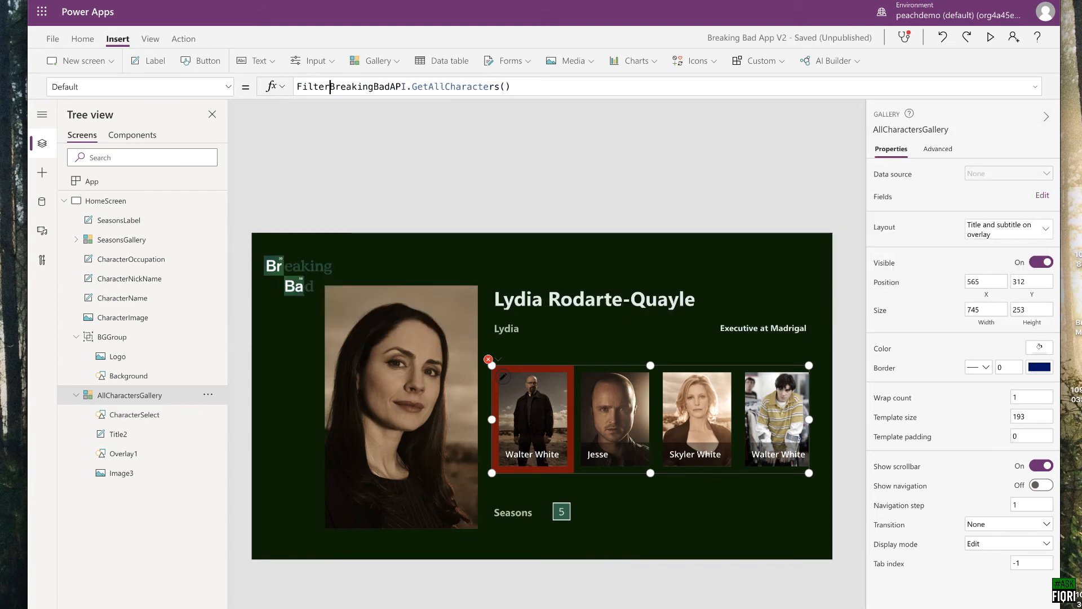
pyautogui.press('Left')
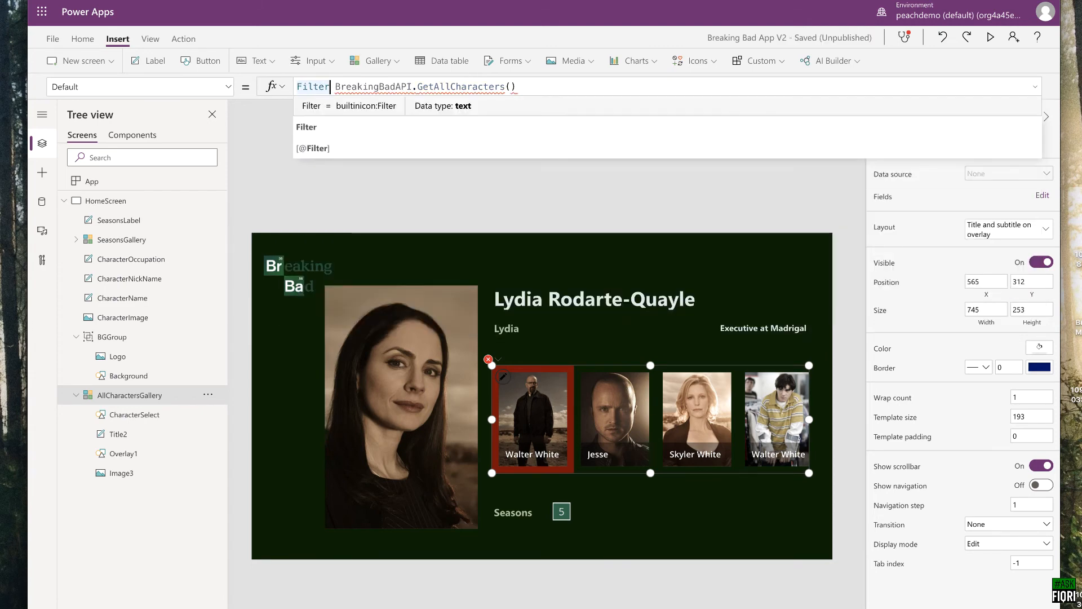
pyautogui.press('Delete')
pyautogui.write('(')
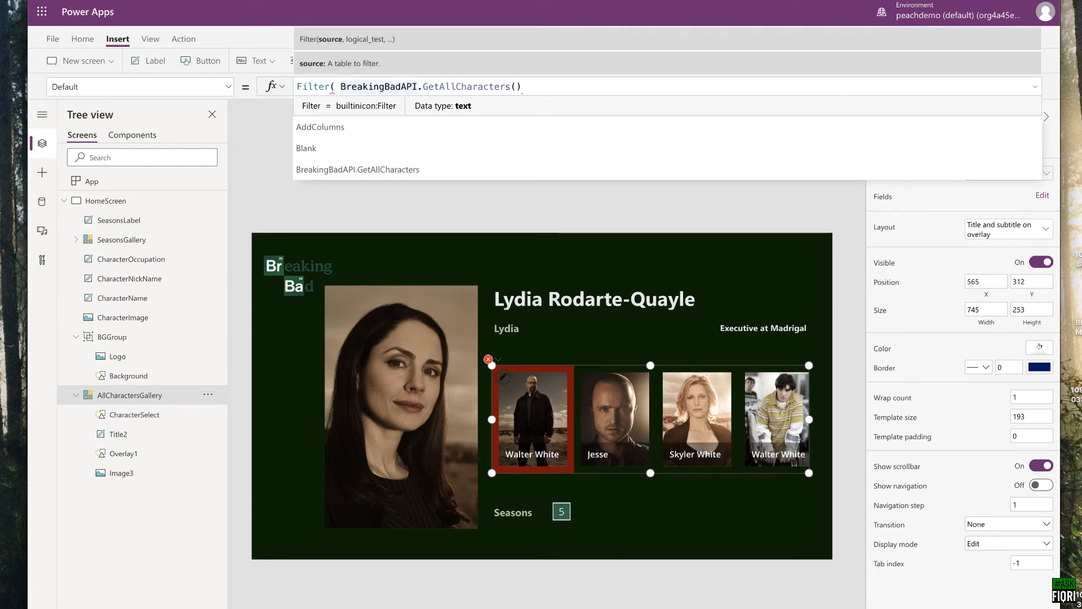
pyautogui.click(326, 86)
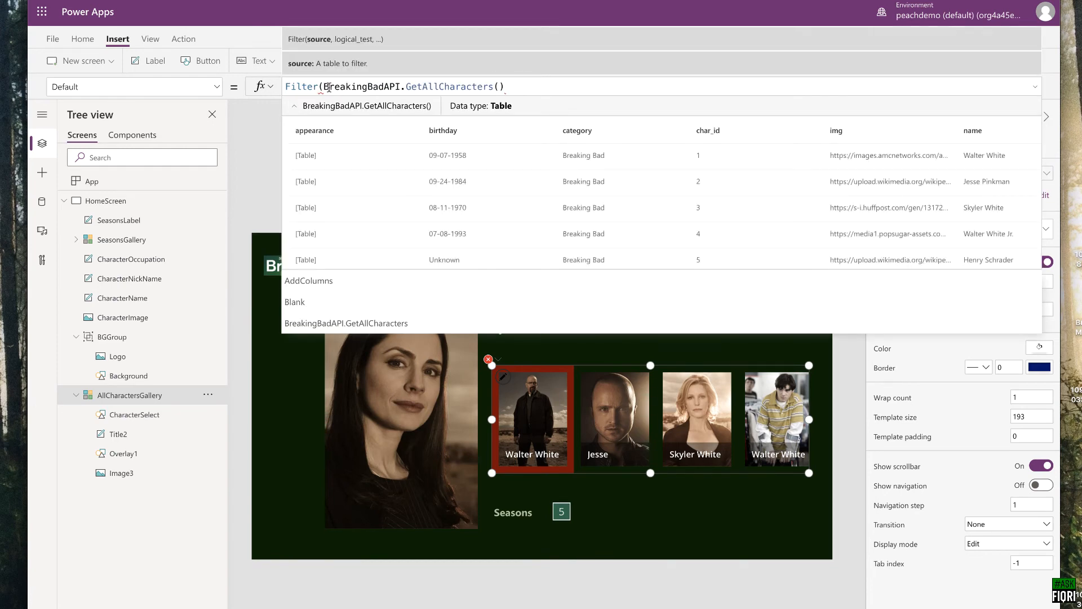
# Step: Complete the Filter call with the condition char_id = 2 and its closing parenthesis
pyautogui.click(506, 86)
pyautogui.write(',')
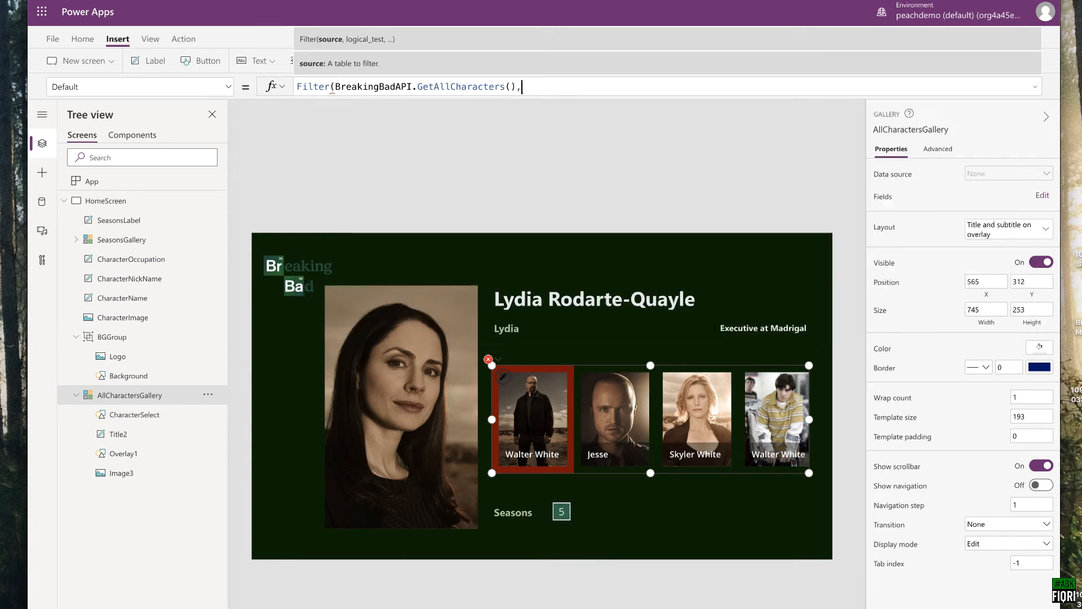
pyautogui.write(' char')
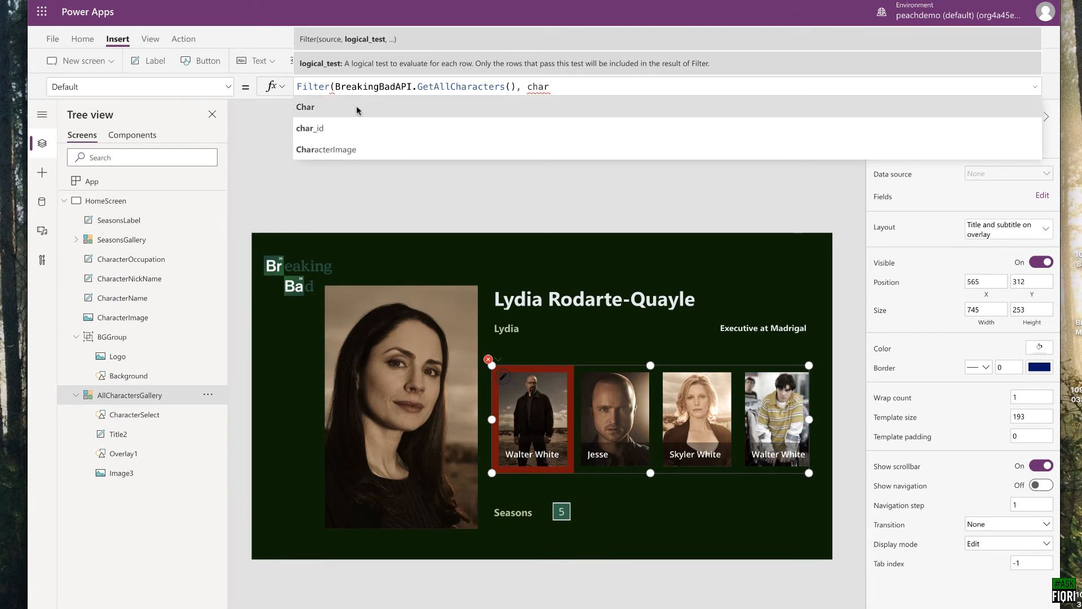
pyautogui.click(345, 127)
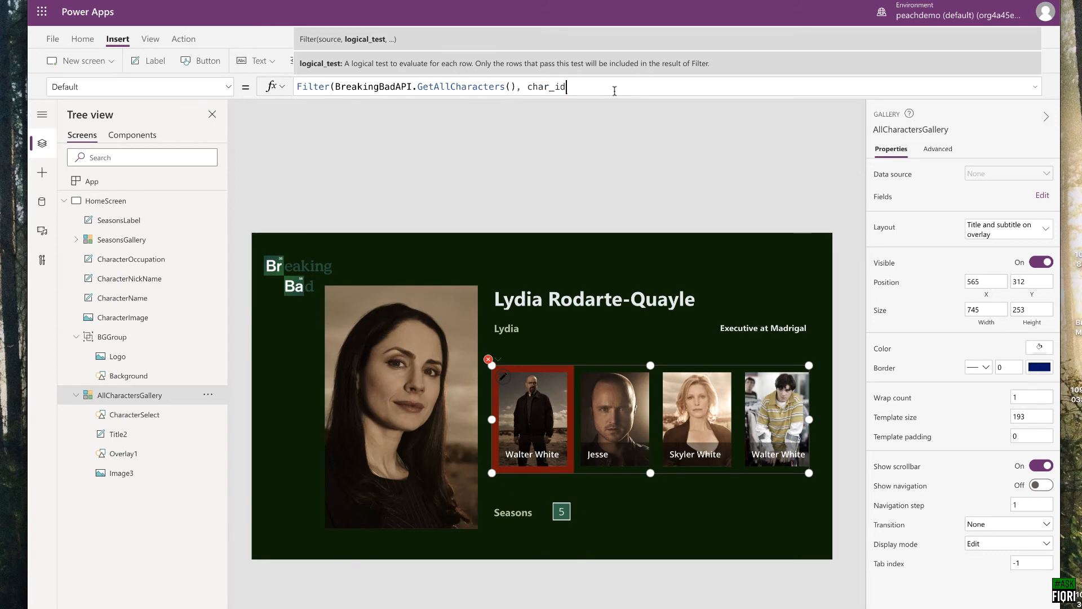
pyautogui.write('= ')
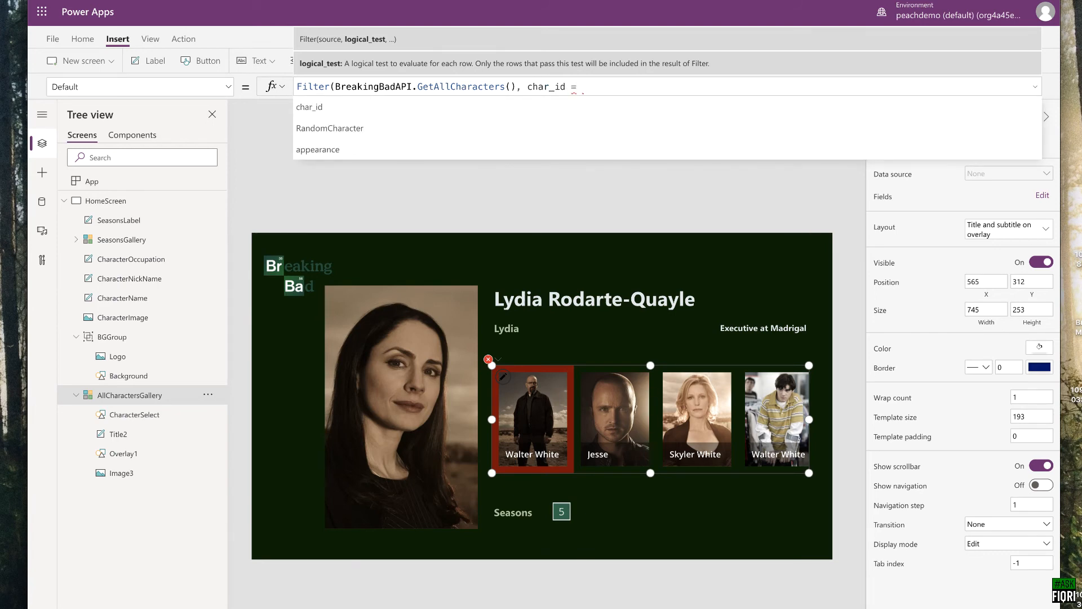
pyautogui.write('2')
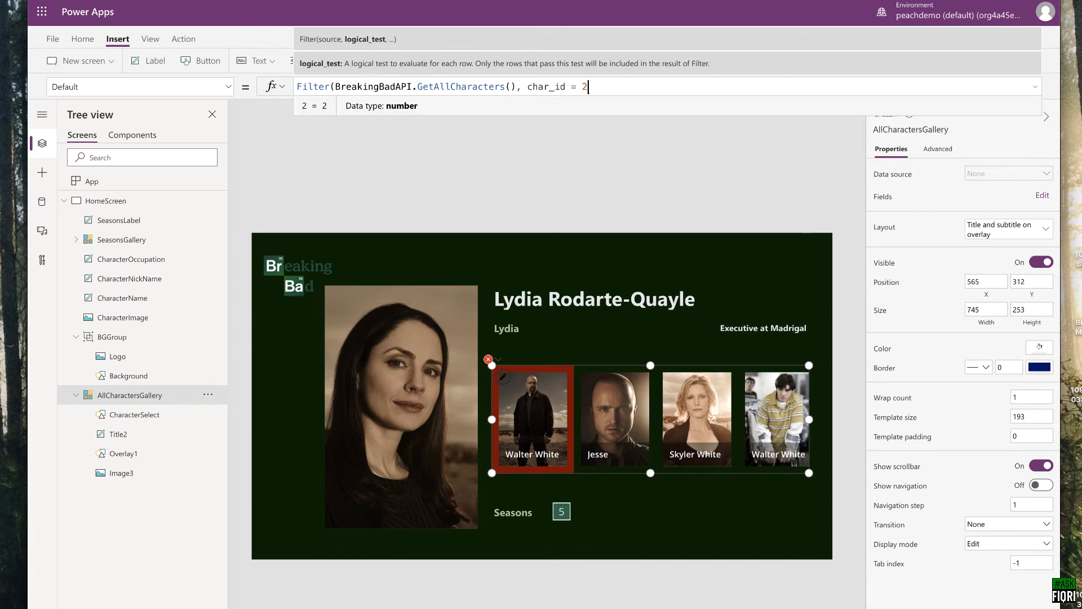
pyautogui.write(')')
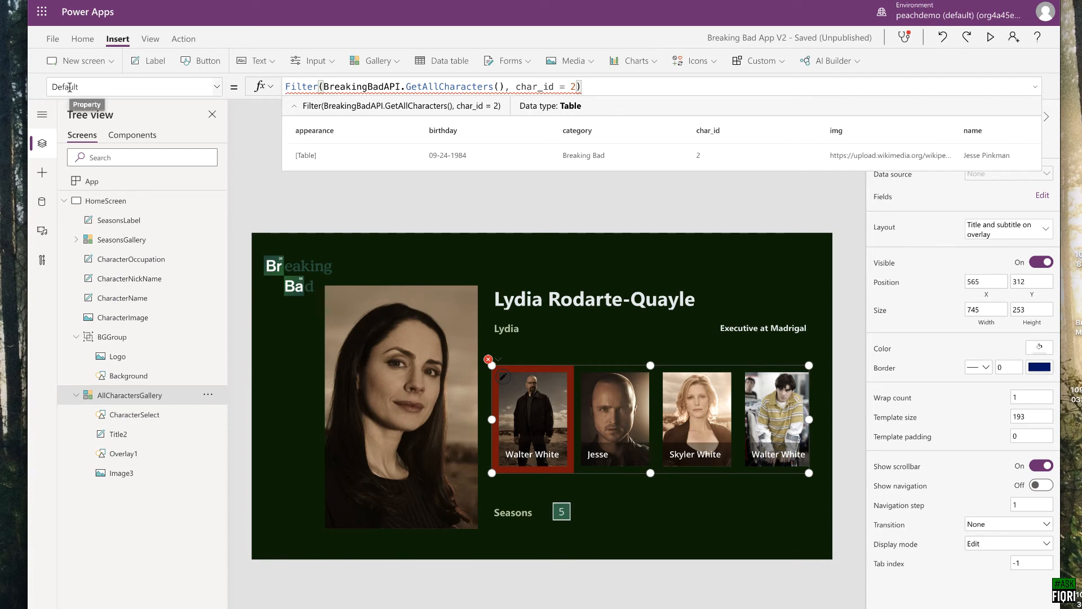
# Step: Wrap the Filter expression in First() so Default reads First(Filter(BreakingBadAPI.GetAllCharacters(), char_id = 2))
pyautogui.click(285, 86)
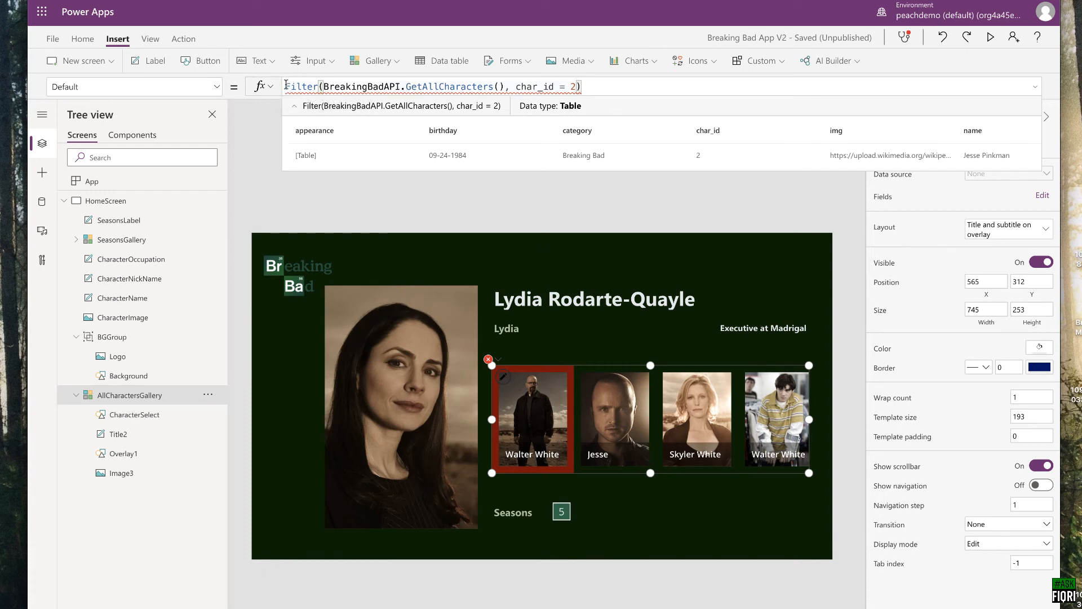
pyautogui.write('First(')
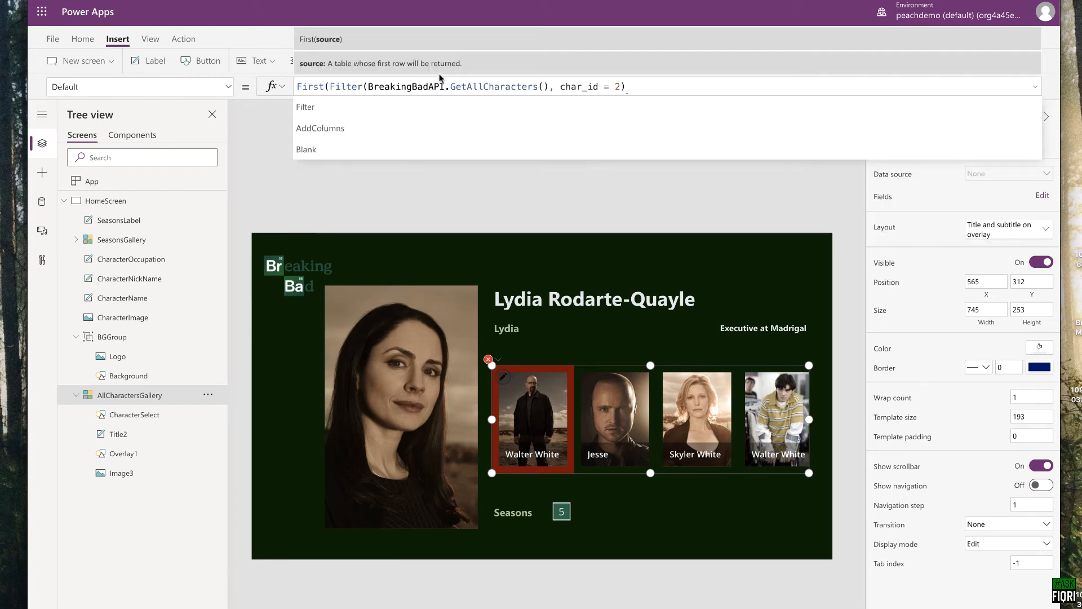
pyautogui.click(629, 86)
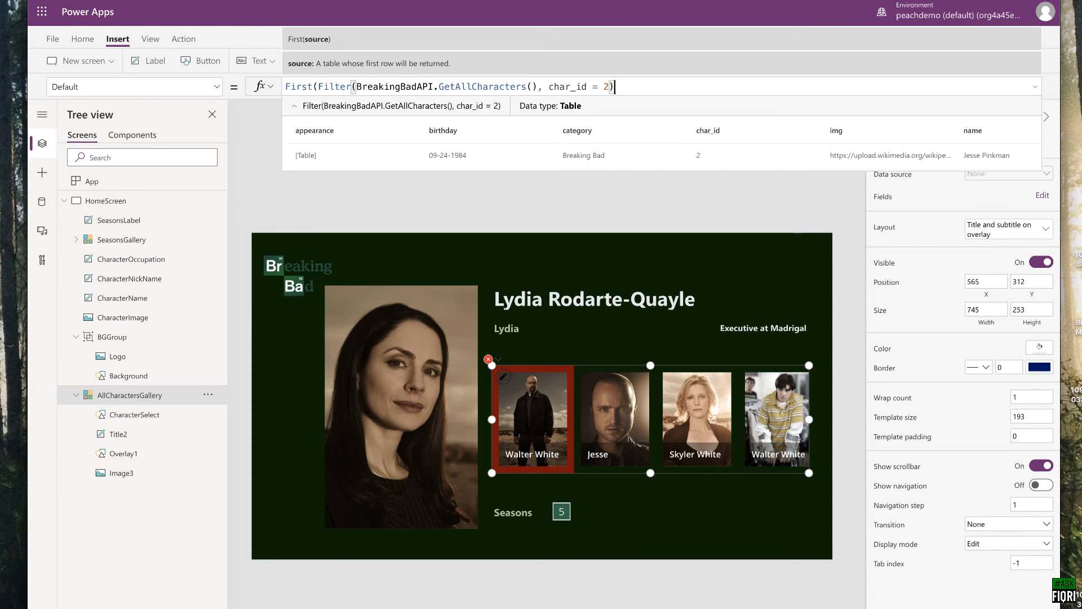
pyautogui.write(')')
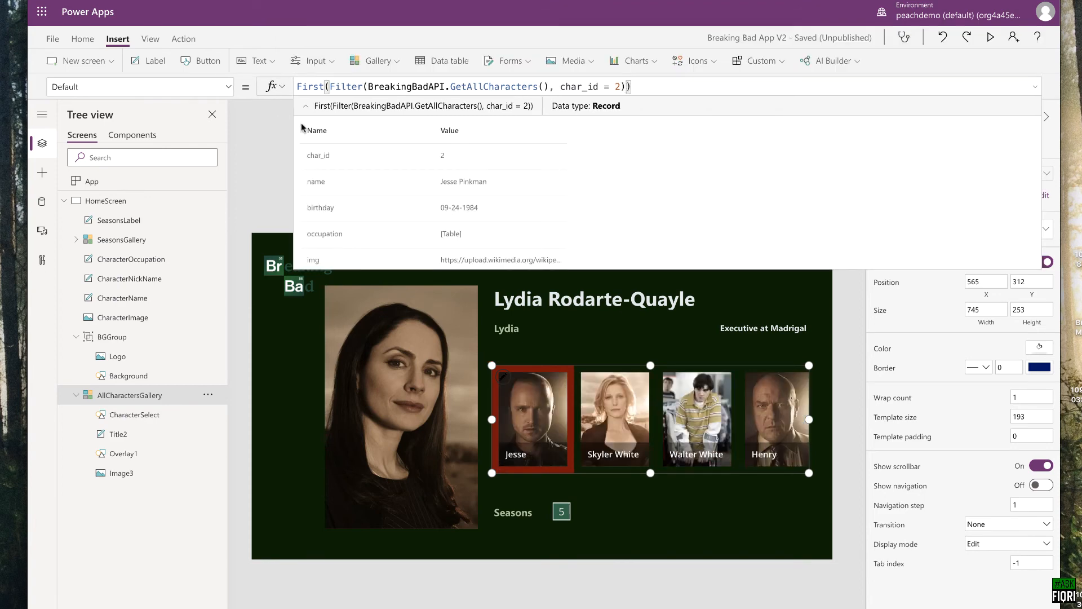
pyautogui.click(257, 134)
# Step: Change the Filter condition in AllCharactersGallery's Default formula to char_id = 4
pyautogui.click(110, 397)
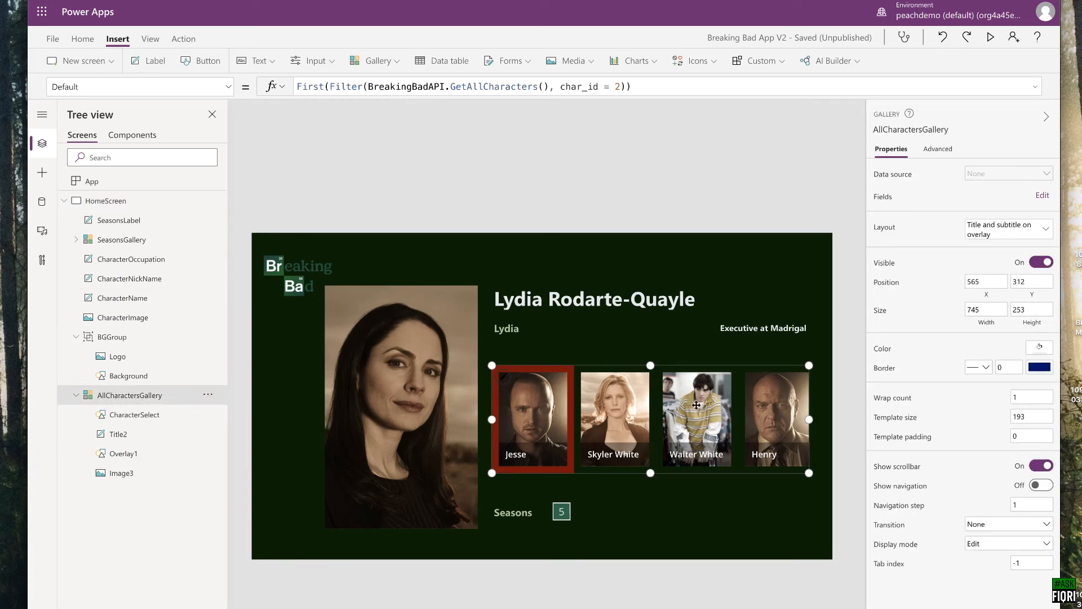
pyautogui.click(622, 85)
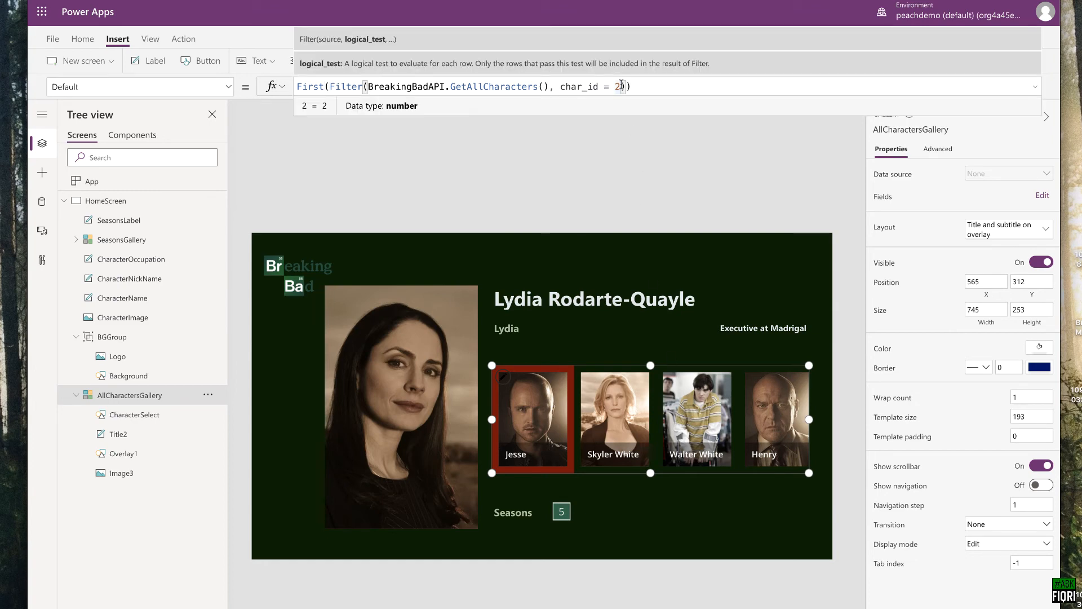
pyautogui.press('BackSpace')
pyautogui.write('4')
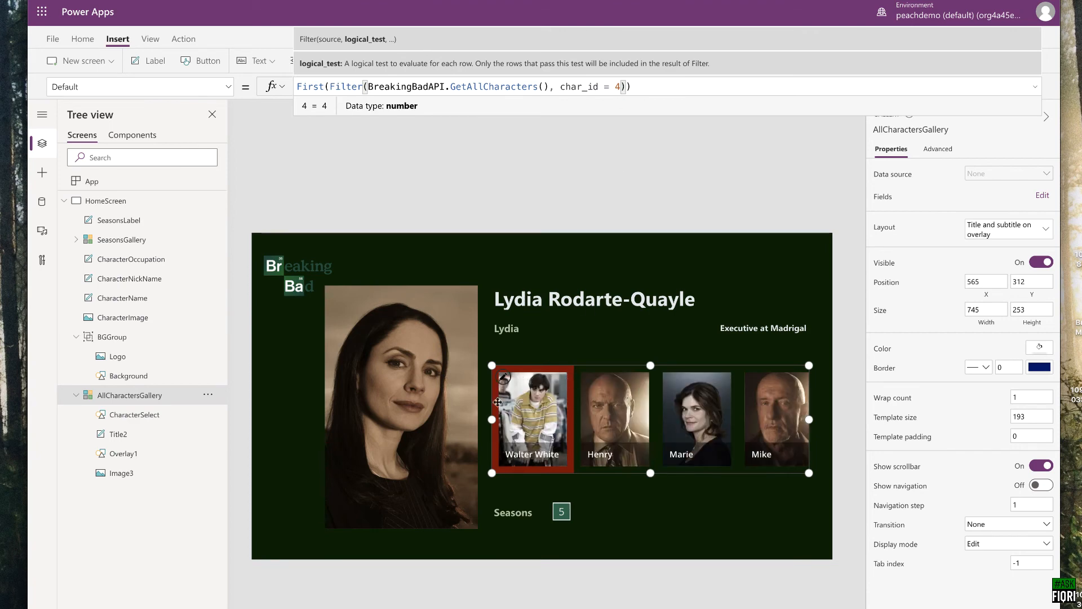
pyautogui.click(595, 154)
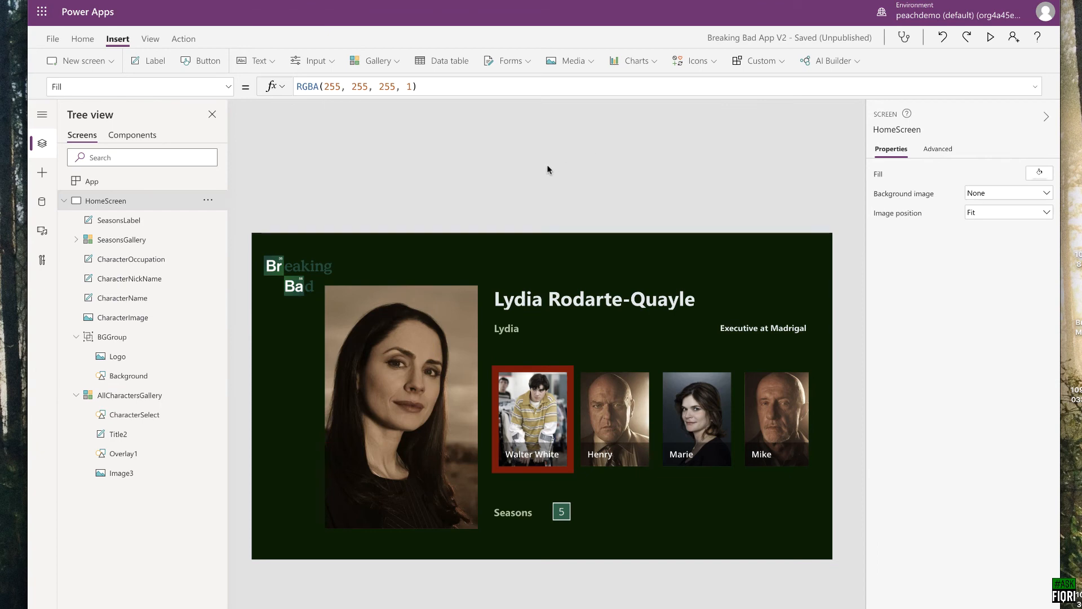
# Step: Show the Items property formula of AllCharactersGallery to check its data source
pyautogui.click(132, 396)
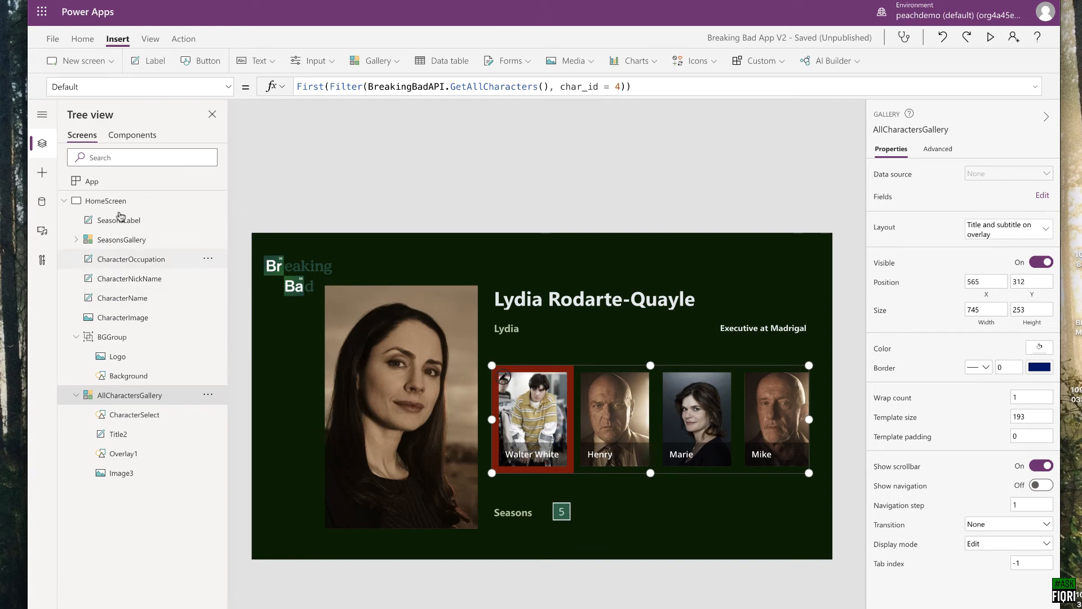
pyautogui.click(229, 86)
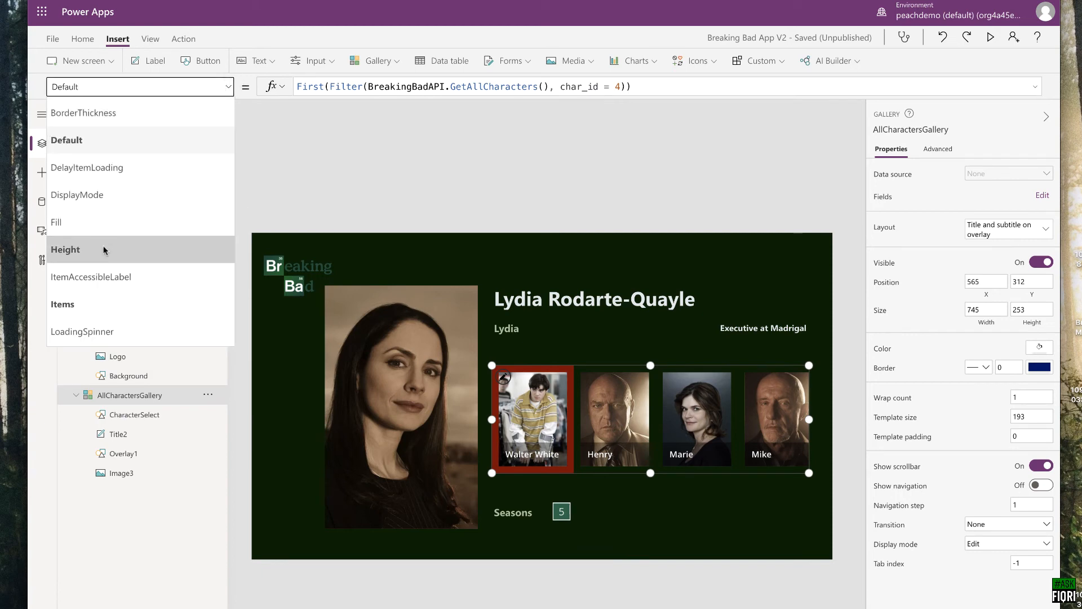
pyautogui.click(83, 305)
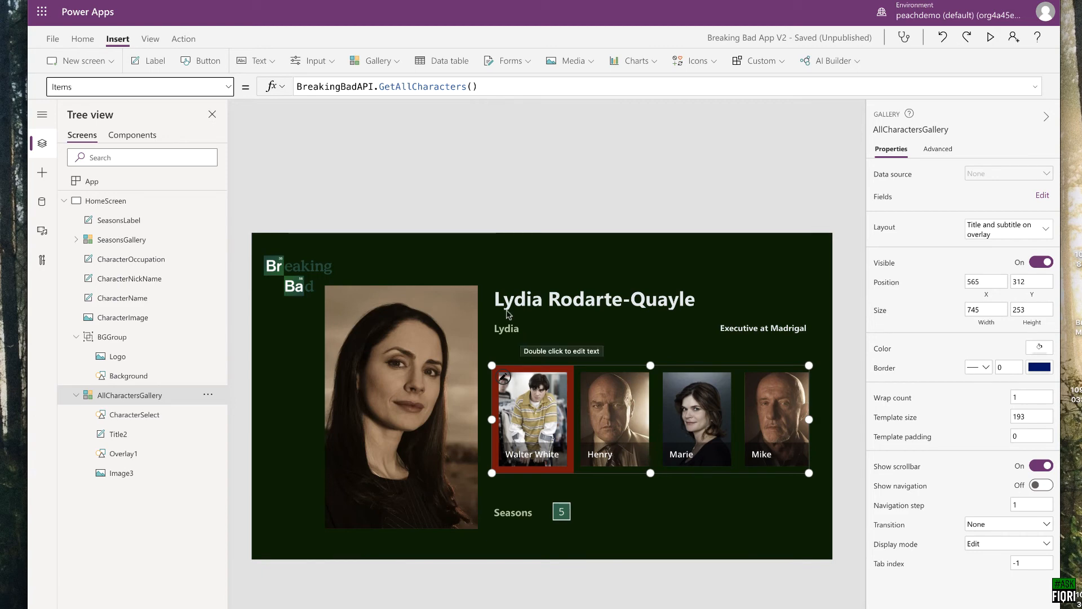
# Step: Append a second Set statement to the App's OnStart formula, naming its variable AllBBCharacters
pyautogui.click(92, 182)
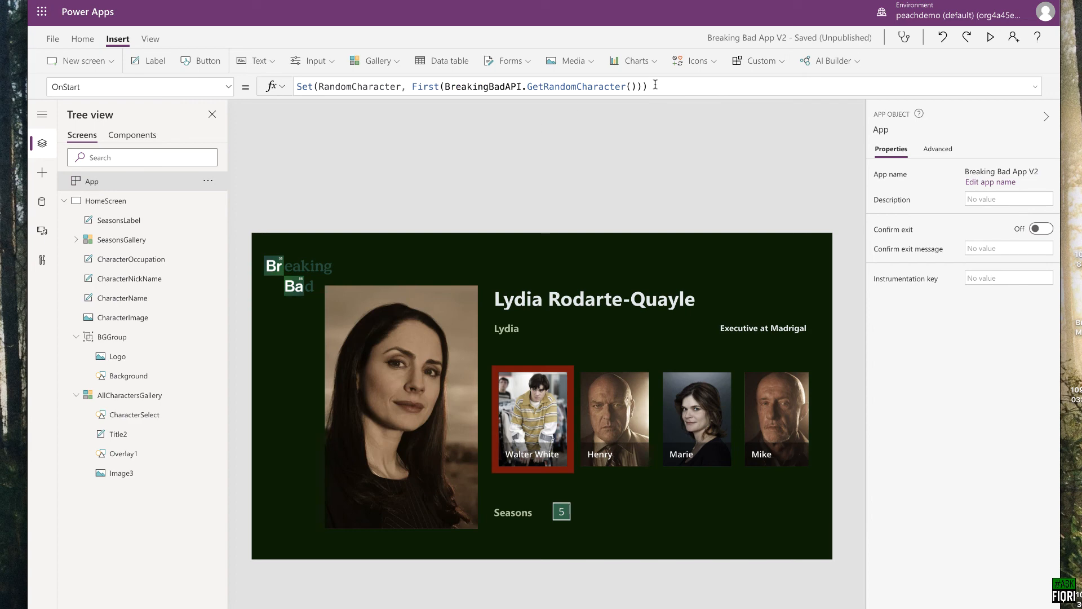
pyautogui.click(659, 85)
pyautogui.write('; Set')
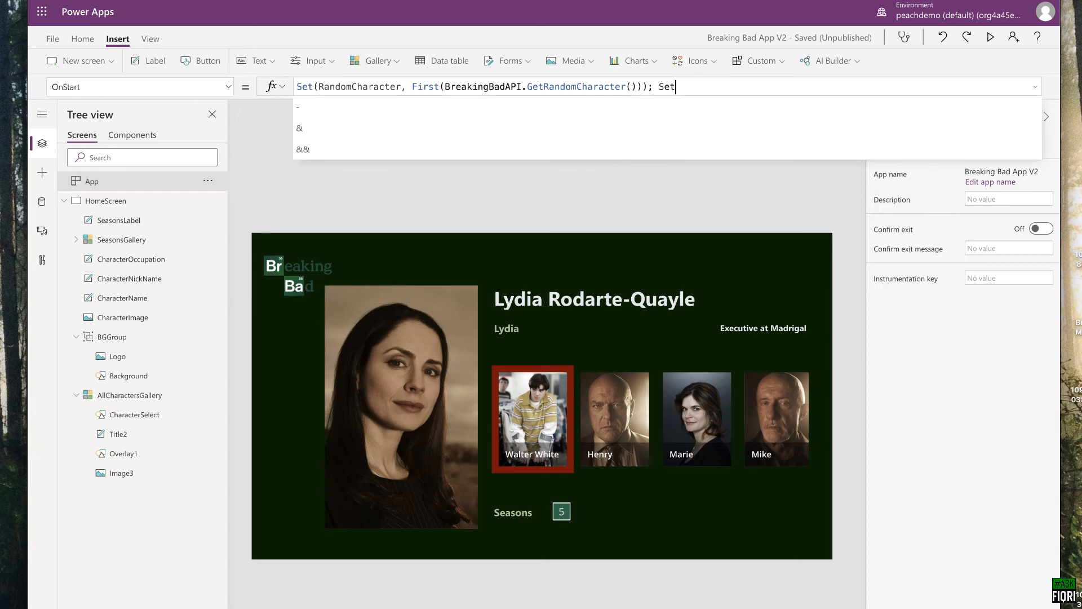
pyautogui.write('(')
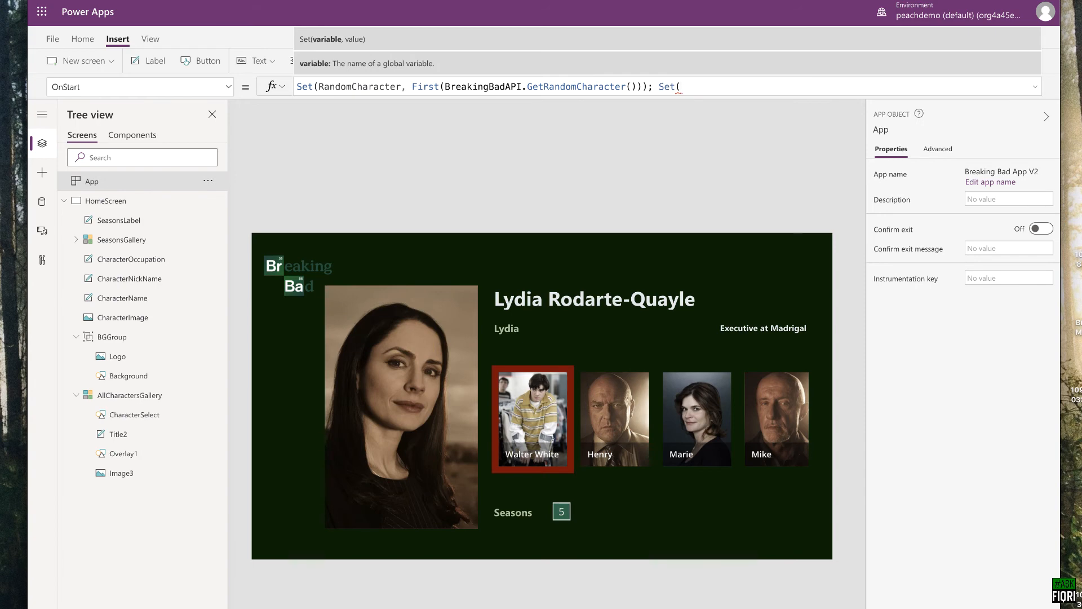
pyautogui.write('B')
pyautogui.press('BackSpace')
pyautogui.press('BackSpace')
pyautogui.press('BackSpace')
pyautogui.write('All')
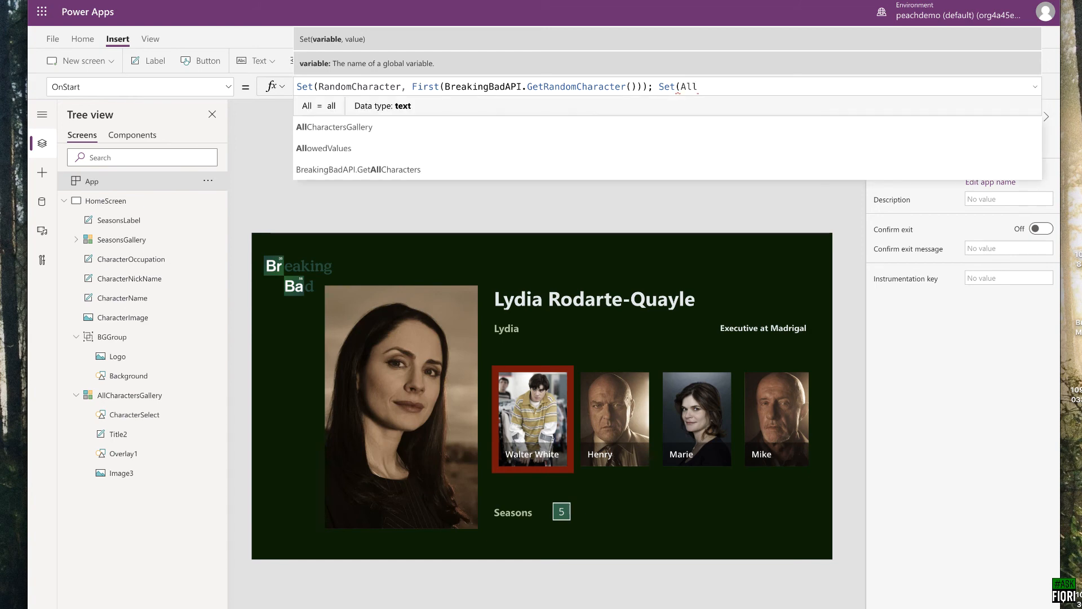
pyautogui.write('BBChara')
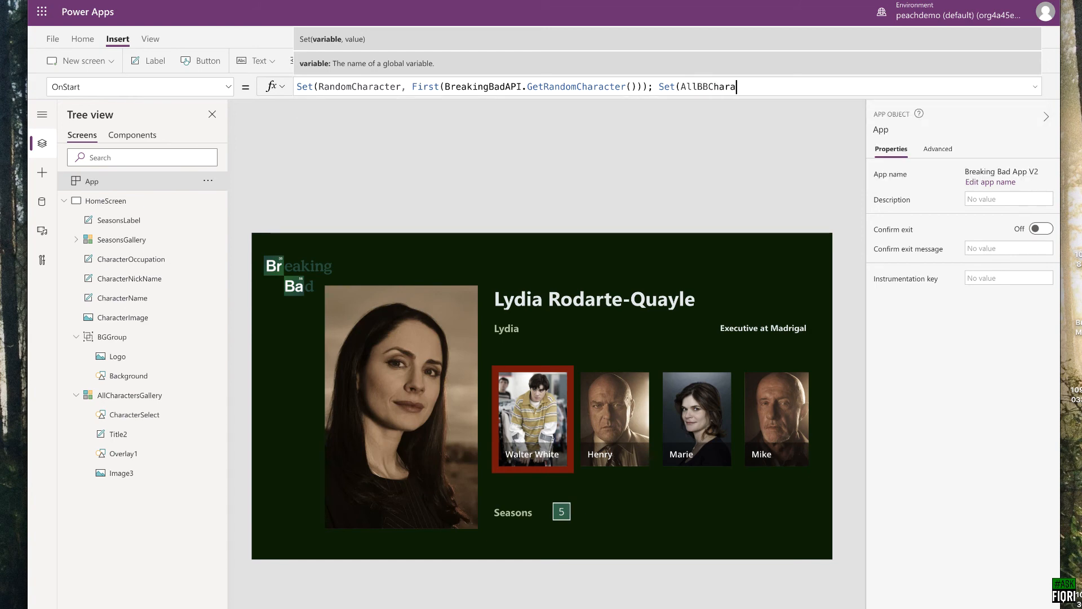
pyautogui.write('ct')
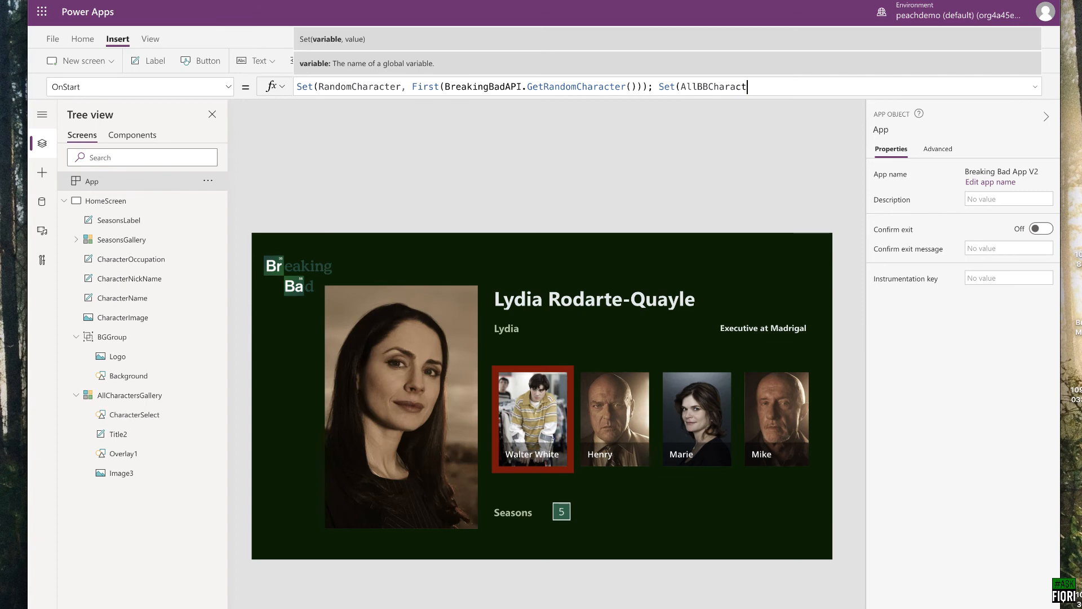
pyautogui.write('ers, ')
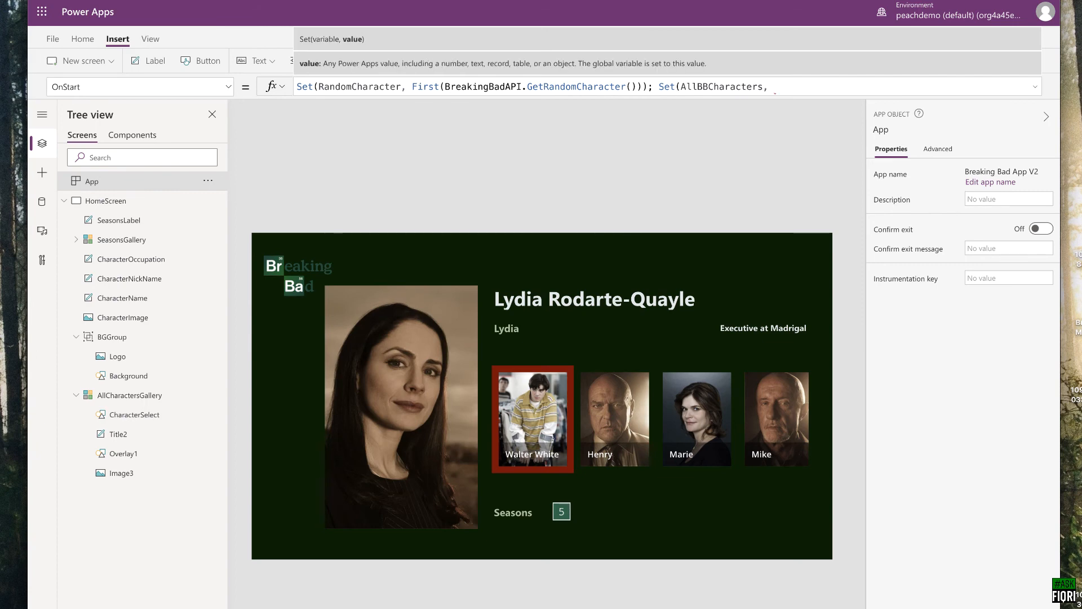
# Step: Complete the AllBBCharacters statement with BreakingBadAPI.GetAllCharacters() as its value, end it with a semicolon, and save the app
pyautogui.write('Breack')
pyautogui.press('BackSpace')
pyautogui.press('BackSpace')
pyautogui.write('k')
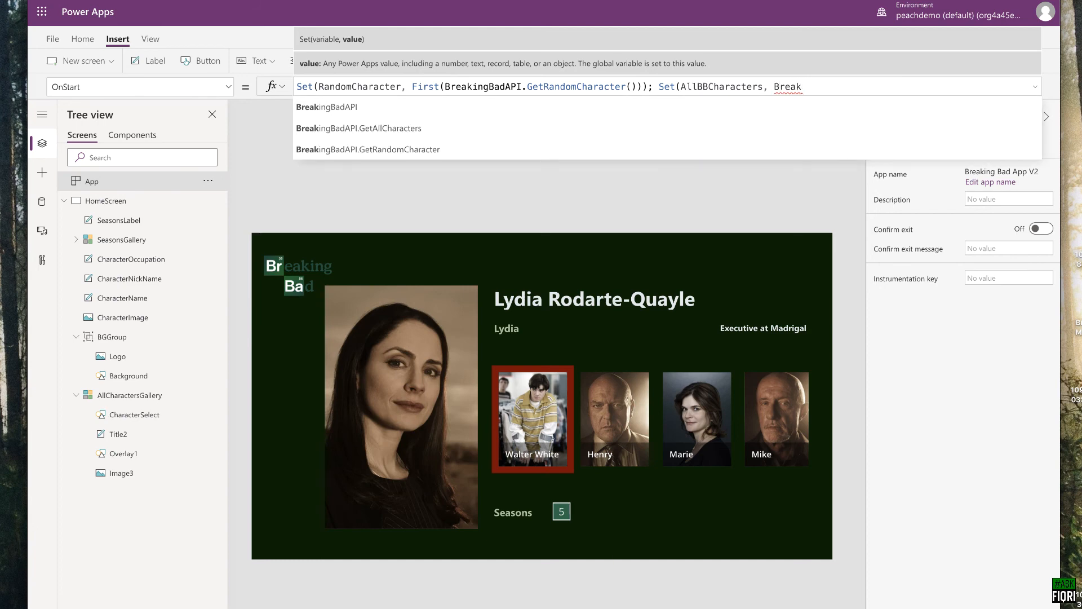
pyautogui.press('Down')
pyautogui.press('Tab')
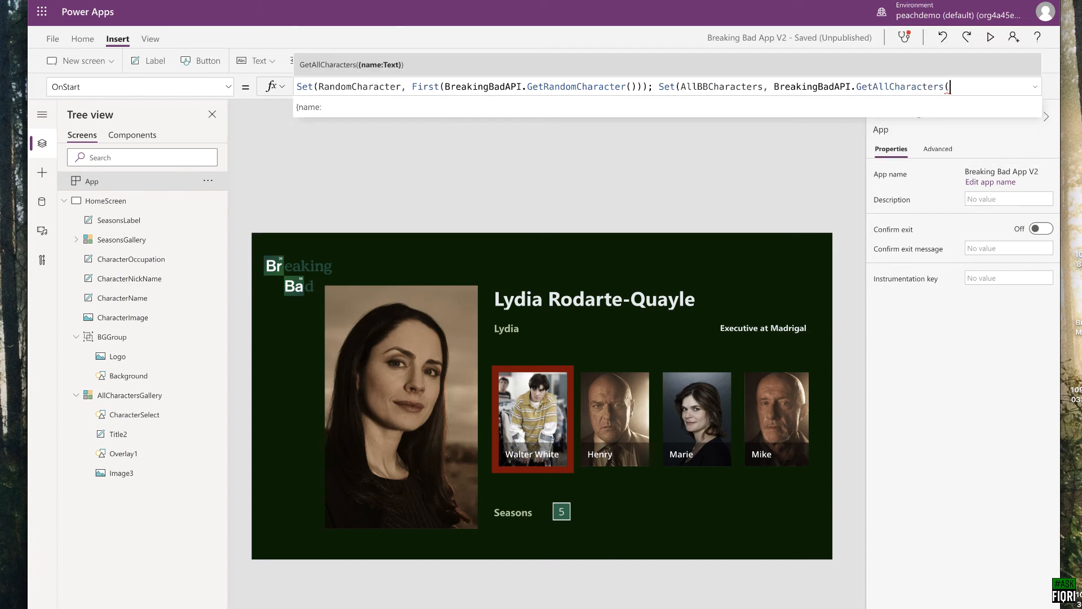
pyautogui.write('))')
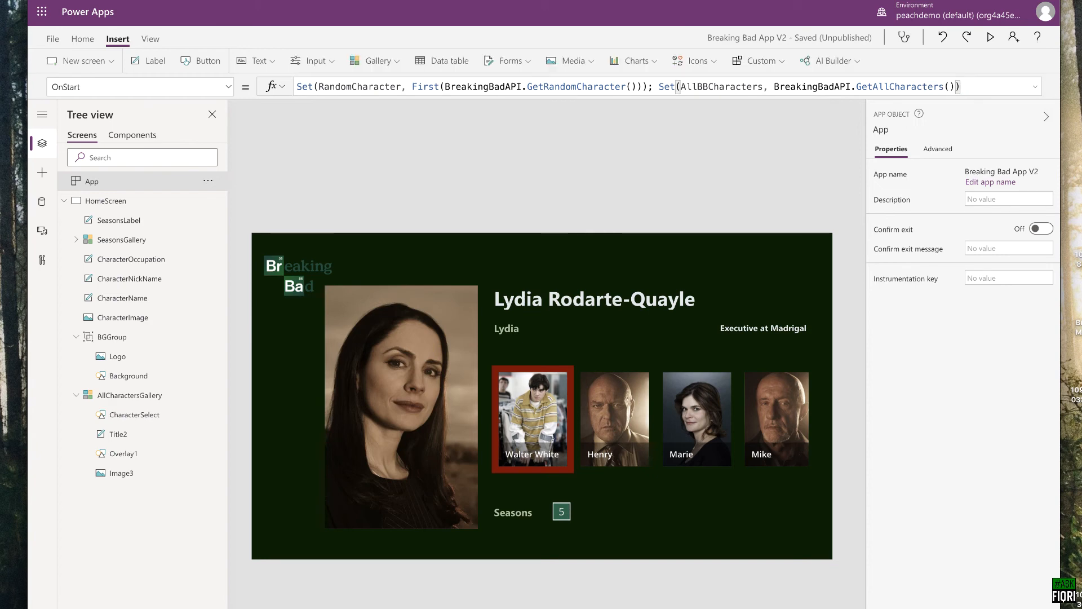
pyautogui.write(';')
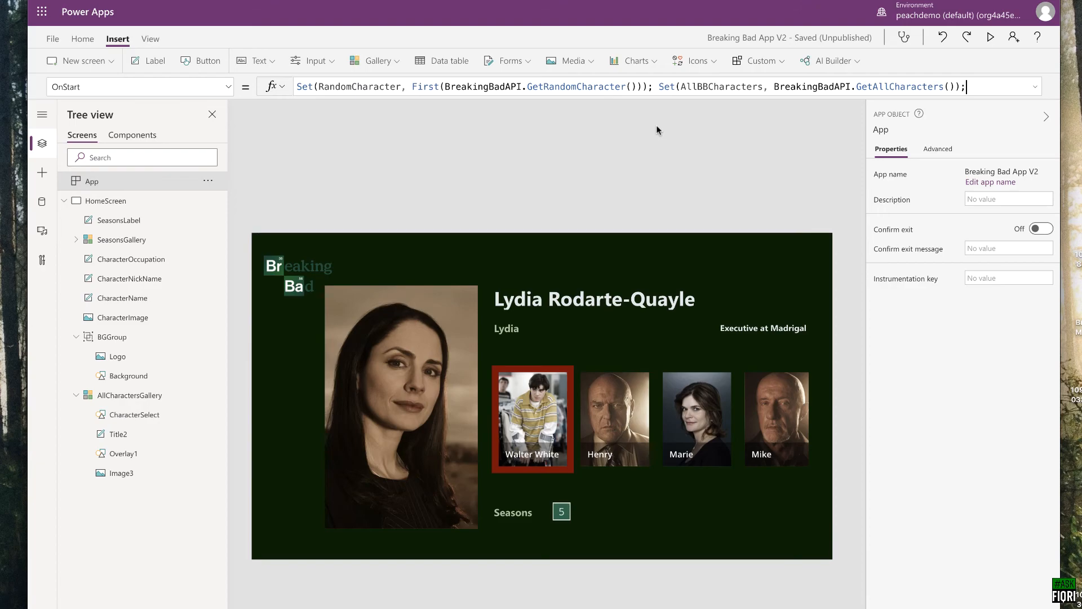
pyautogui.hotkey('ctrl', 's')
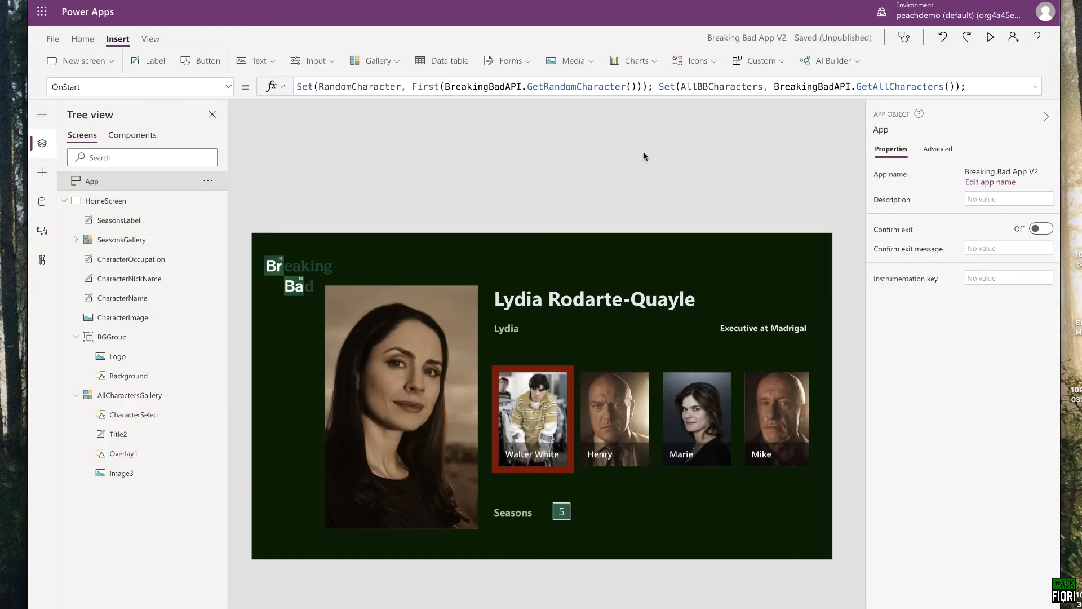
pyautogui.click(652, 149)
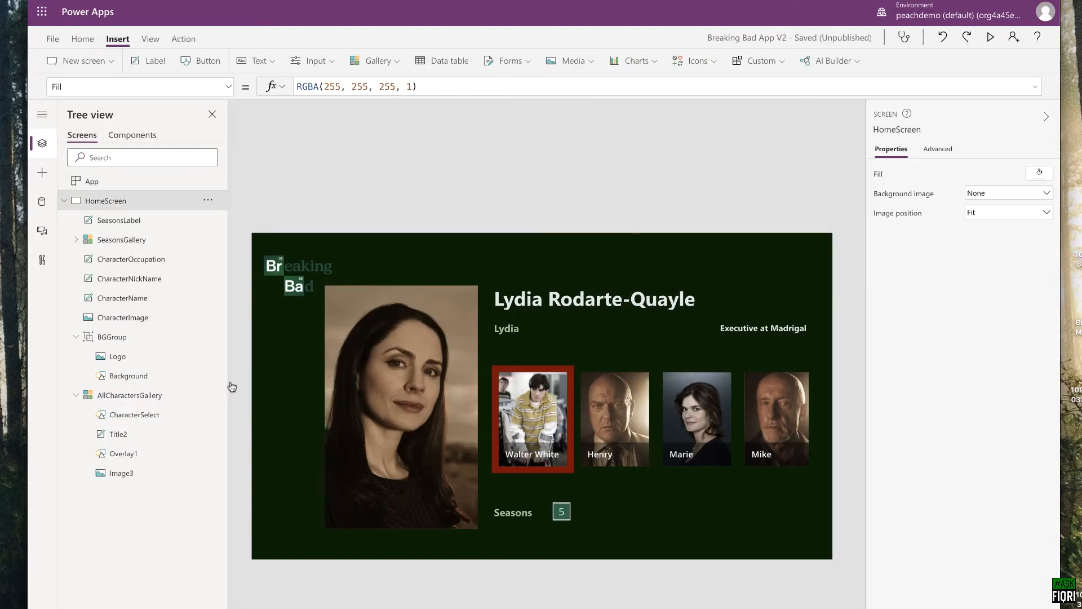
# Step: Replace the Items formula of AllCharactersGallery with the AllBBCharacters variable
pyautogui.click(139, 397)
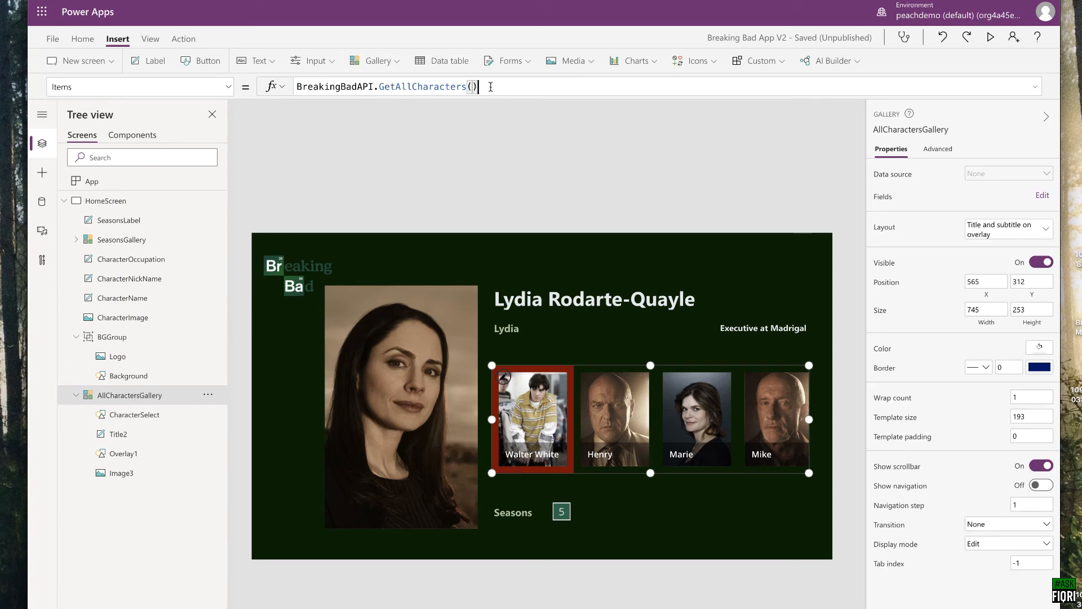
pyautogui.moveTo(491, 87); pyautogui.dragTo(295, 87)
pyautogui.hotkey('ctrl', 'x')
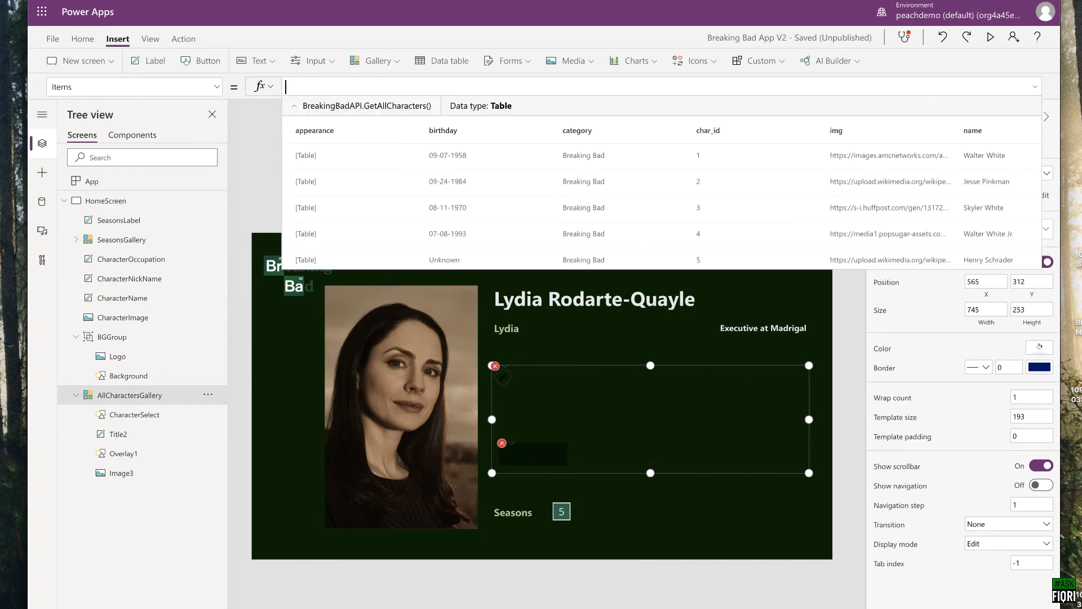
pyautogui.write('Br')
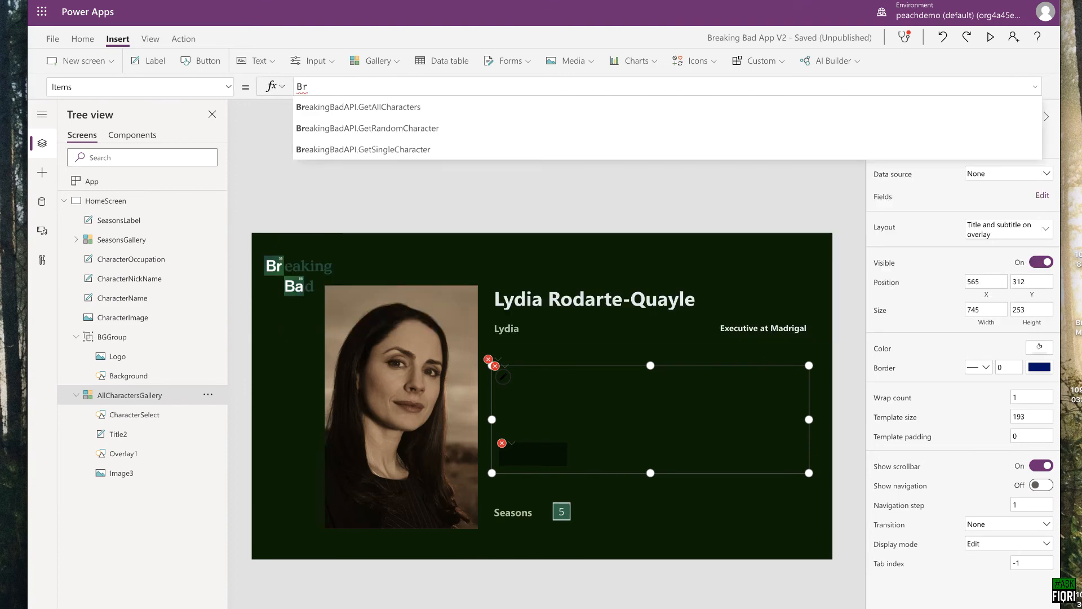
pyautogui.press('BackSpace')
pyautogui.press('BackSpace')
pyautogui.write('All')
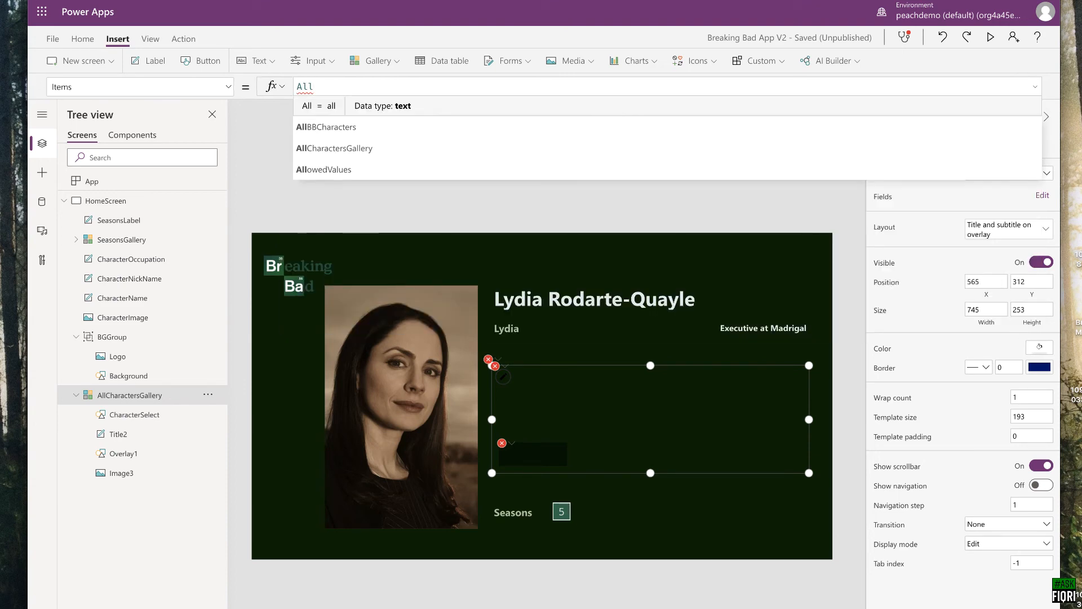
pyautogui.click(354, 126)
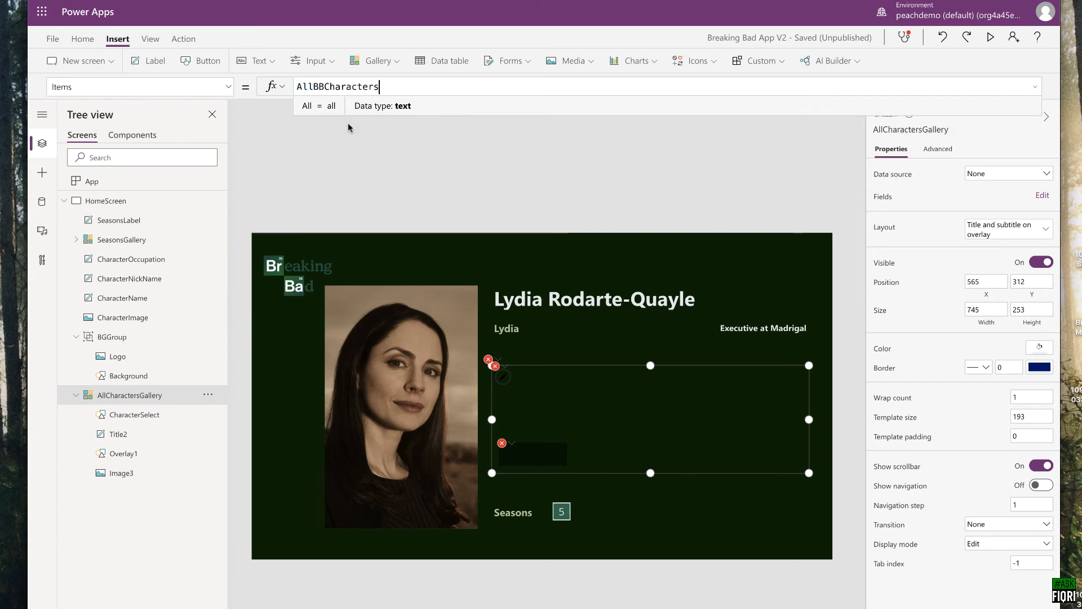
pyautogui.click(435, 171)
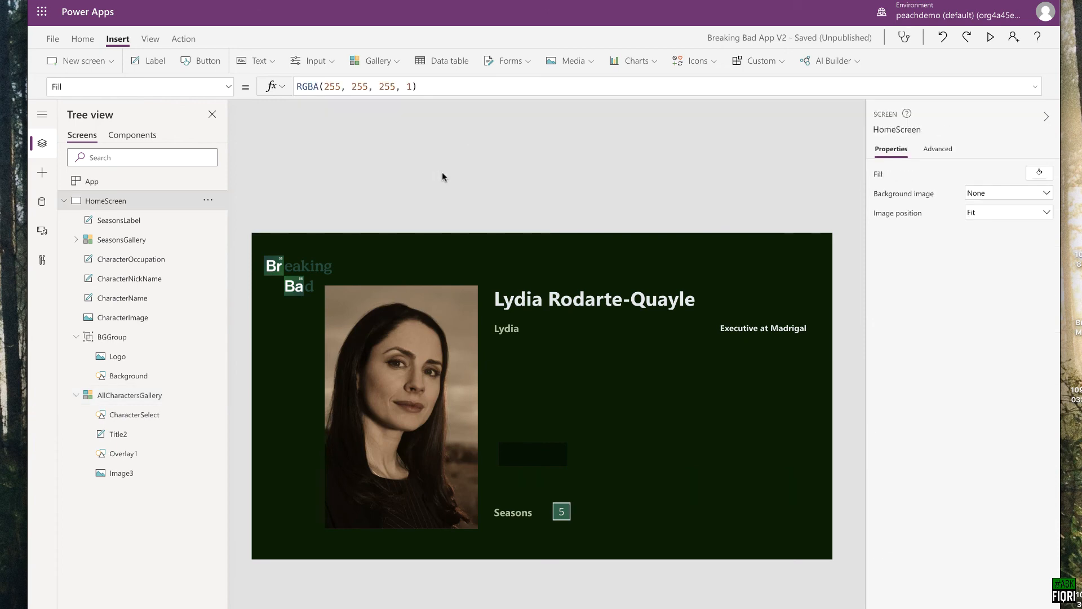
# Step: Run the App's OnStart formula to load the AllBBCharacters variable
pyautogui.click(122, 184)
pyautogui.click(207, 182)
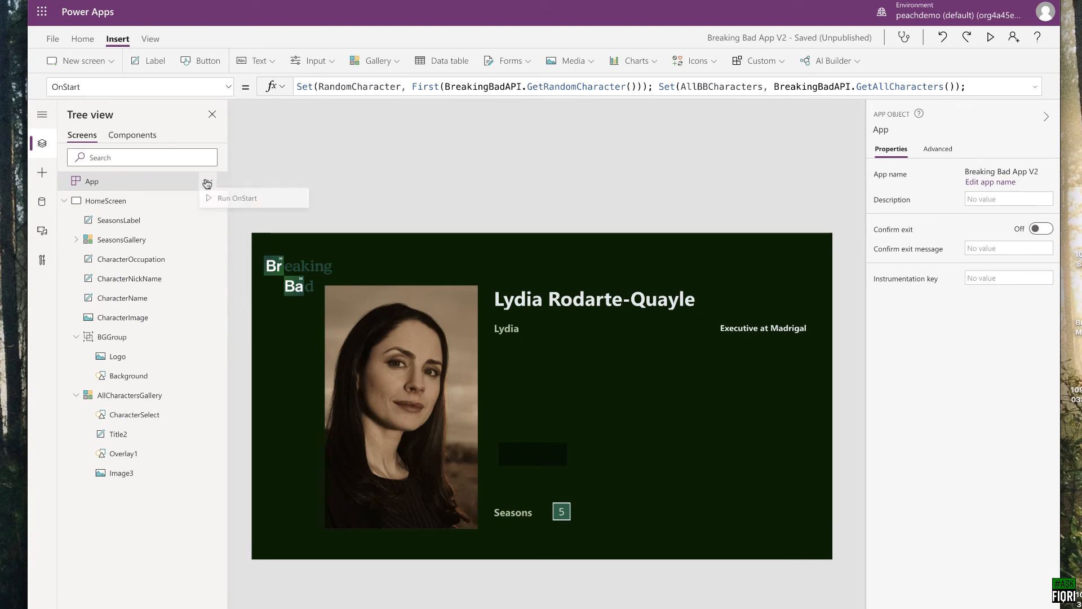
pyautogui.click(225, 199)
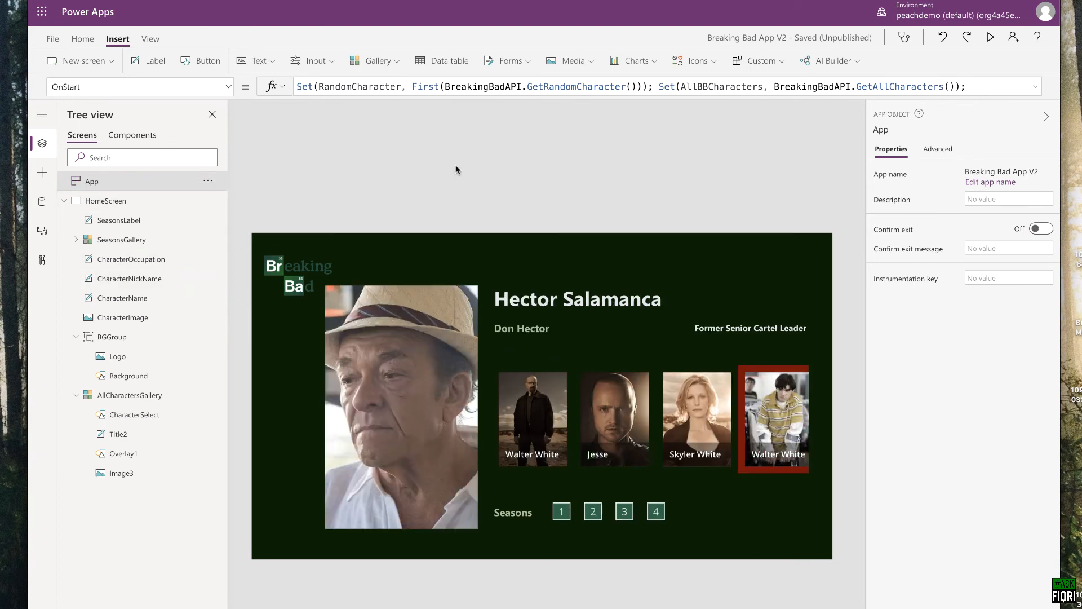
# Step: Replace BreakingBadAPI.GetAllCharacters() with the AllBBCharacters variable in the Default formula of AllCharactersGallery
pyautogui.click(122, 397)
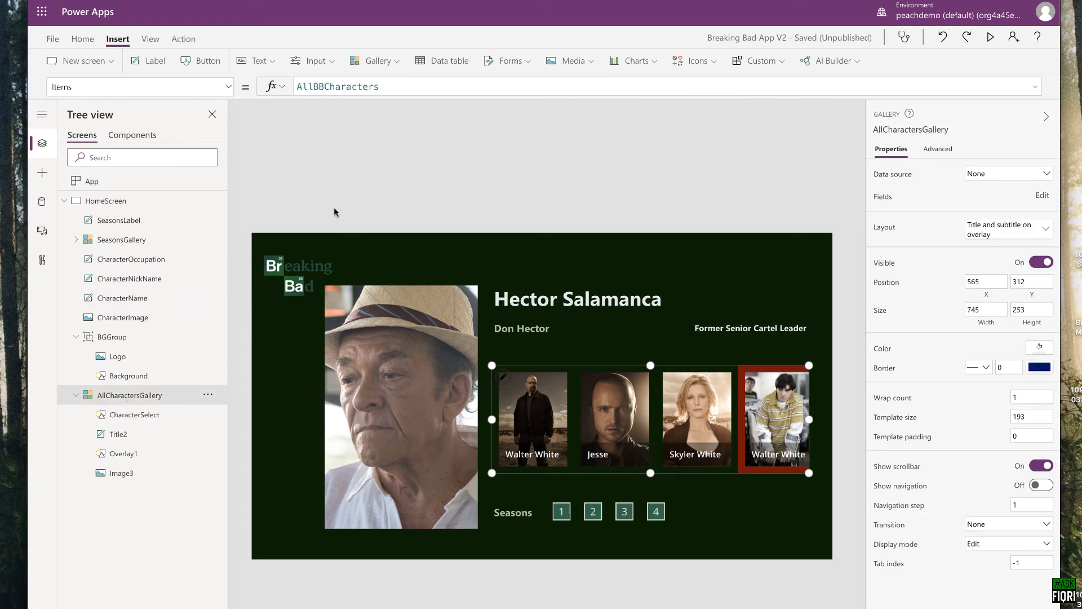
pyautogui.doubleClick(388, 86)
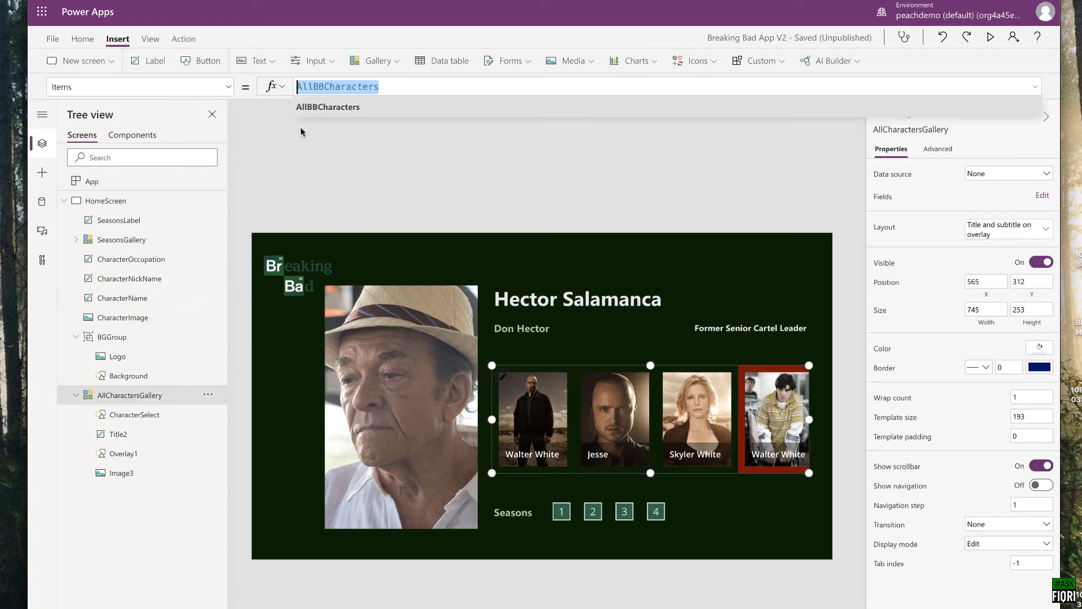
pyautogui.click(246, 125)
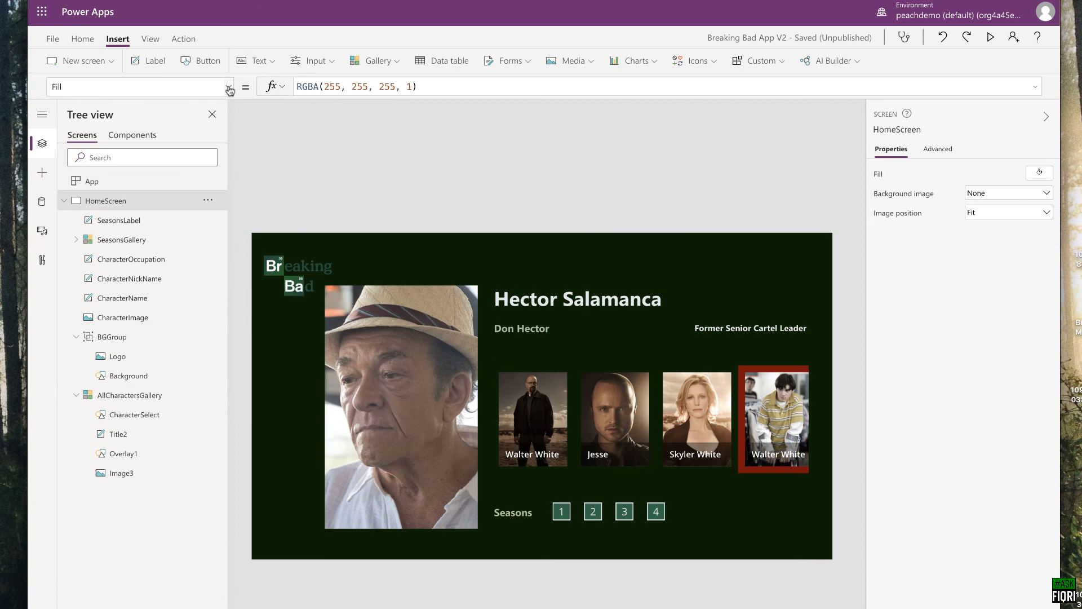
pyautogui.click(129, 395)
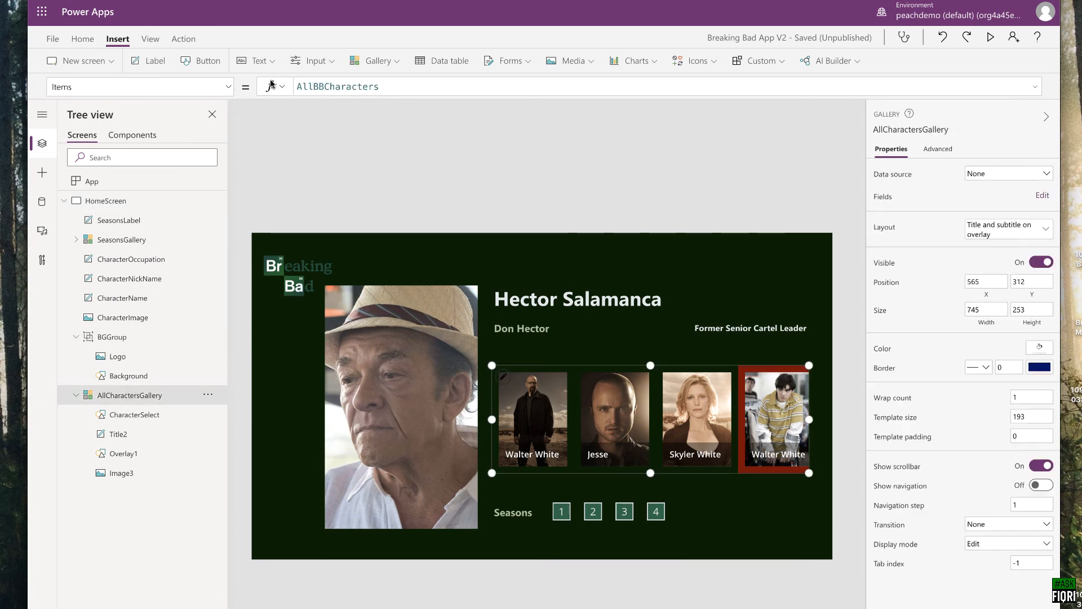
pyautogui.click(228, 87)
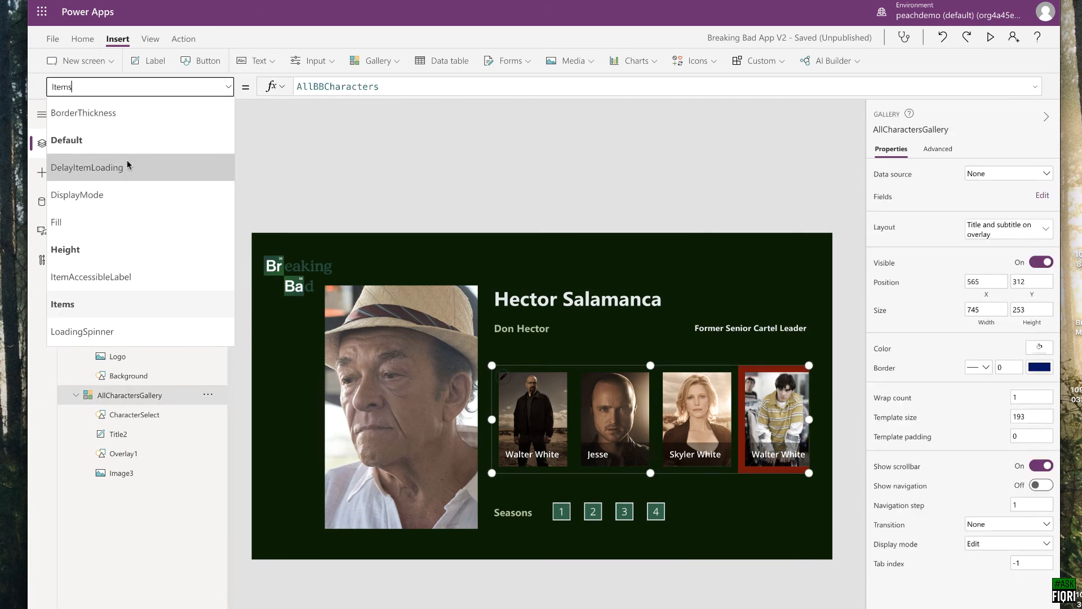
pyautogui.click(125, 140)
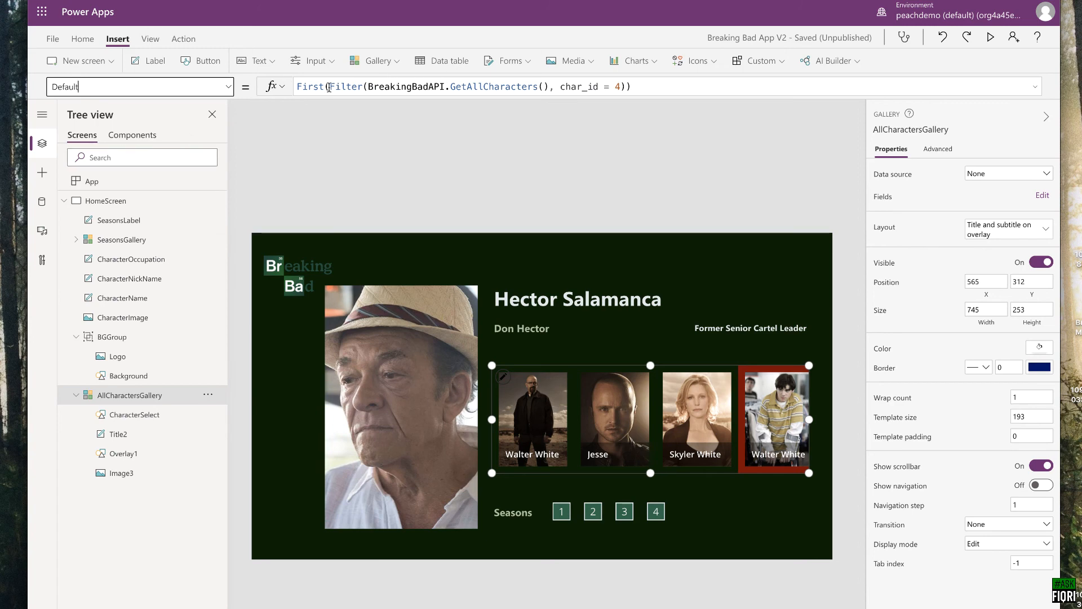
pyautogui.moveTo(368, 86); pyautogui.dragTo(550, 86)
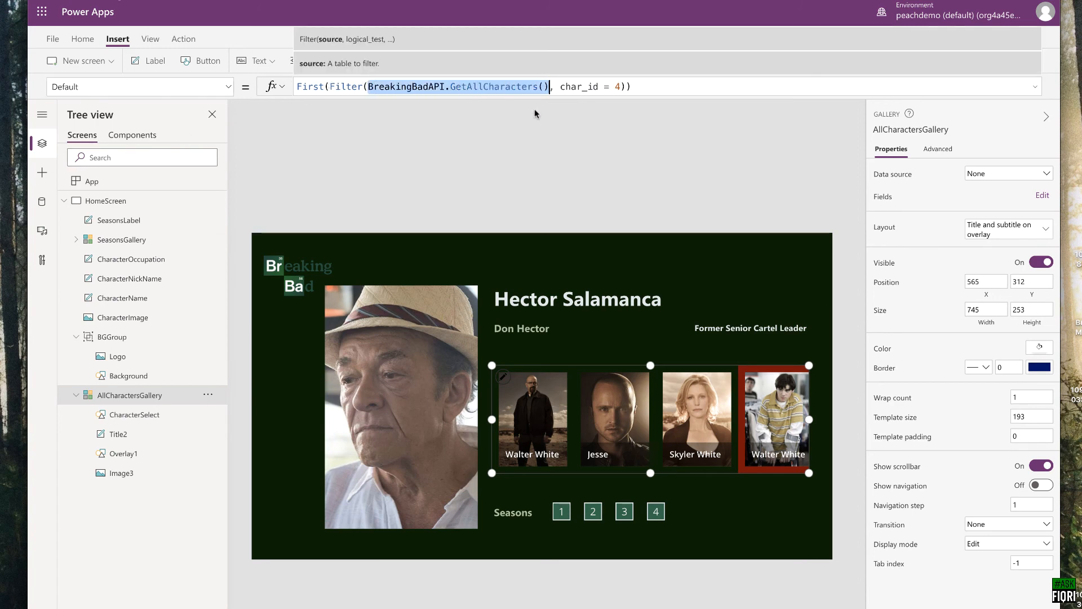
pyautogui.hotkey('ctrl', 'x')
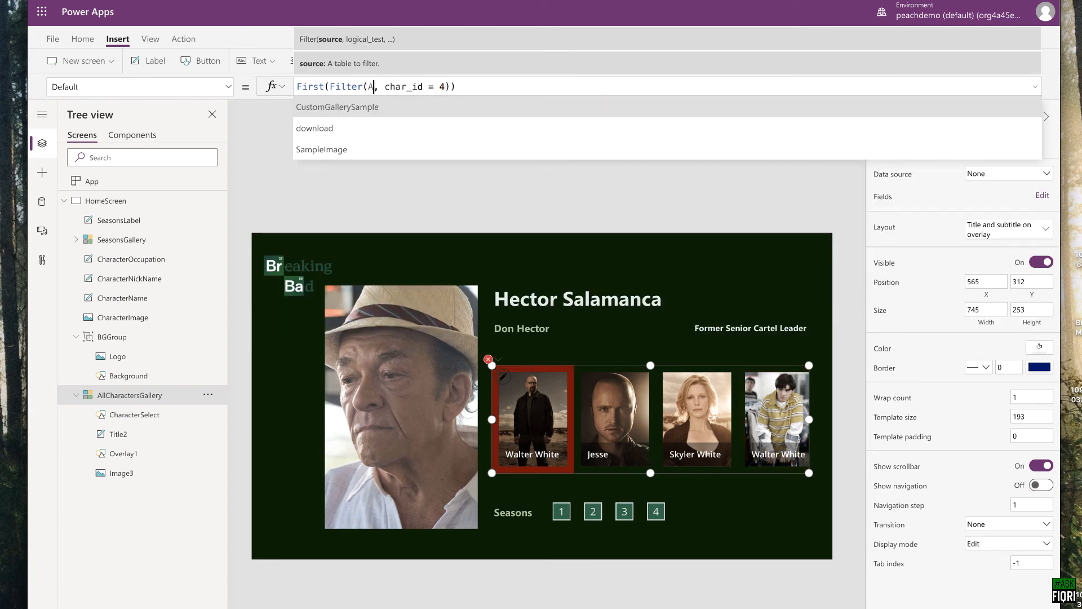
pyautogui.write('All')
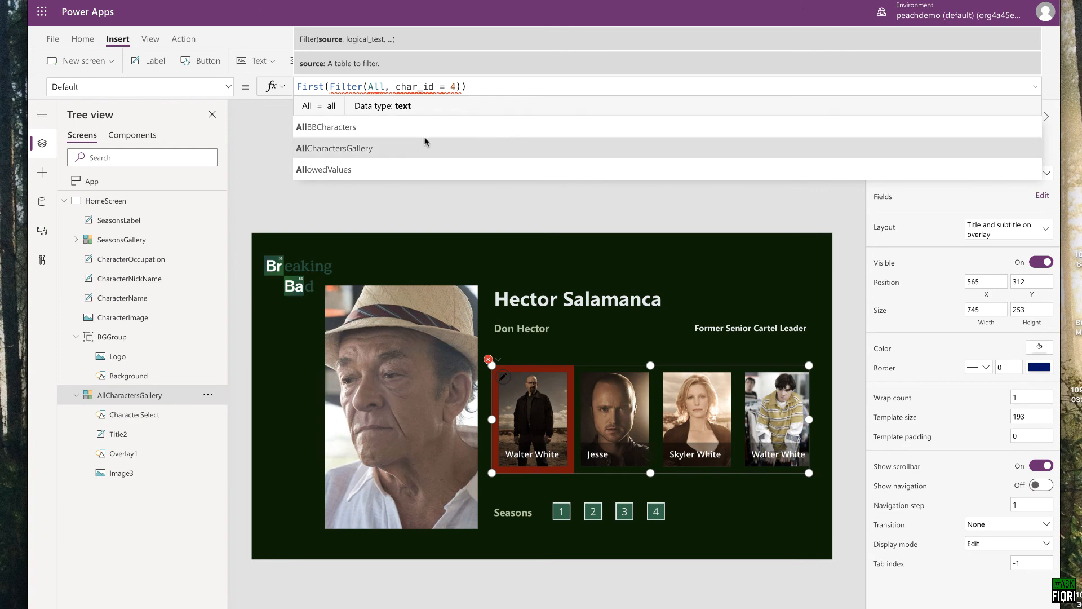
pyautogui.click(347, 127)
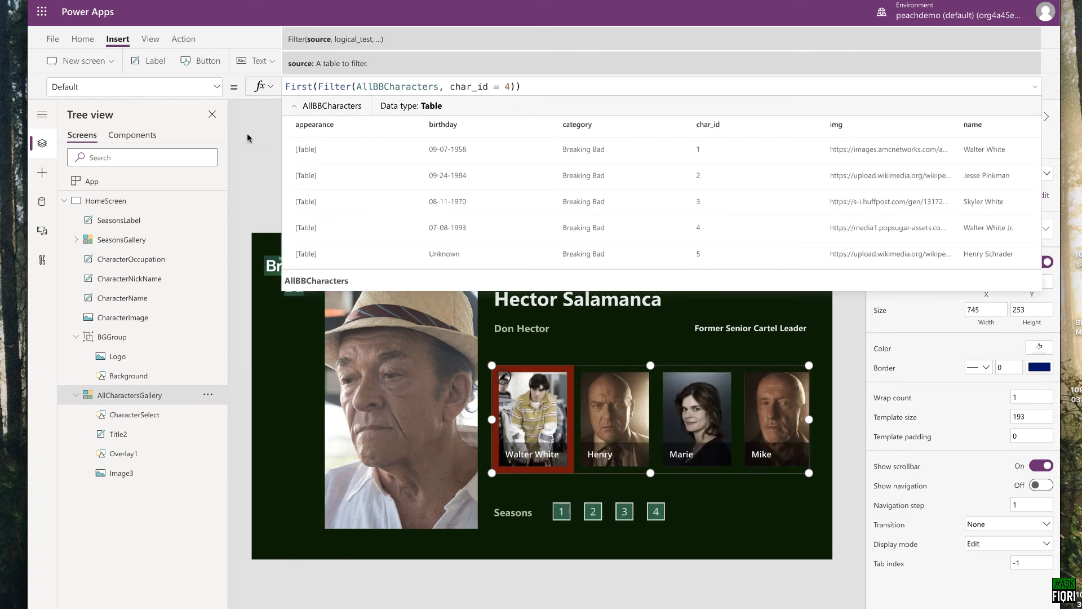
pyautogui.click(546, 86)
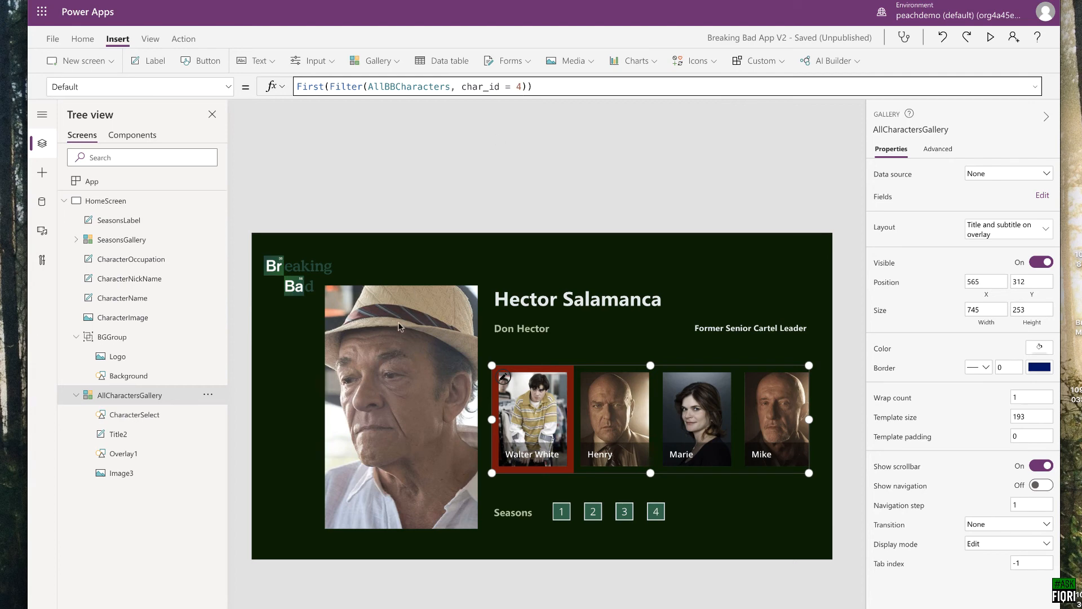
# Step: Set the Filter condition in the AllCharactersGallery Default formula to char_id = RandomCharacter.char_id
pyautogui.doubleClick(519, 87)
pyautogui.press('BackSpace')
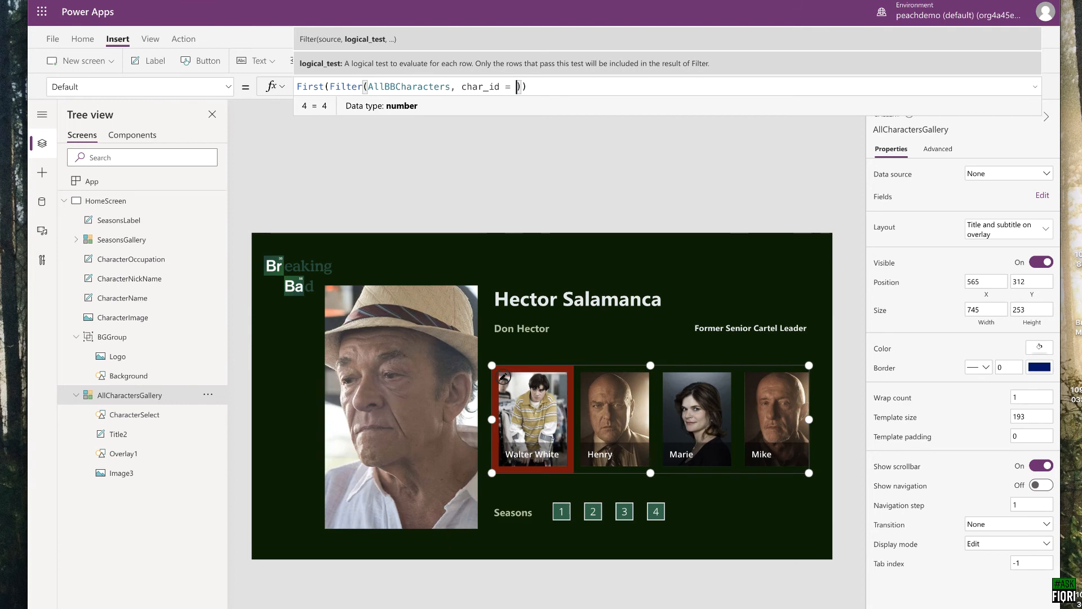
pyautogui.write('Ran')
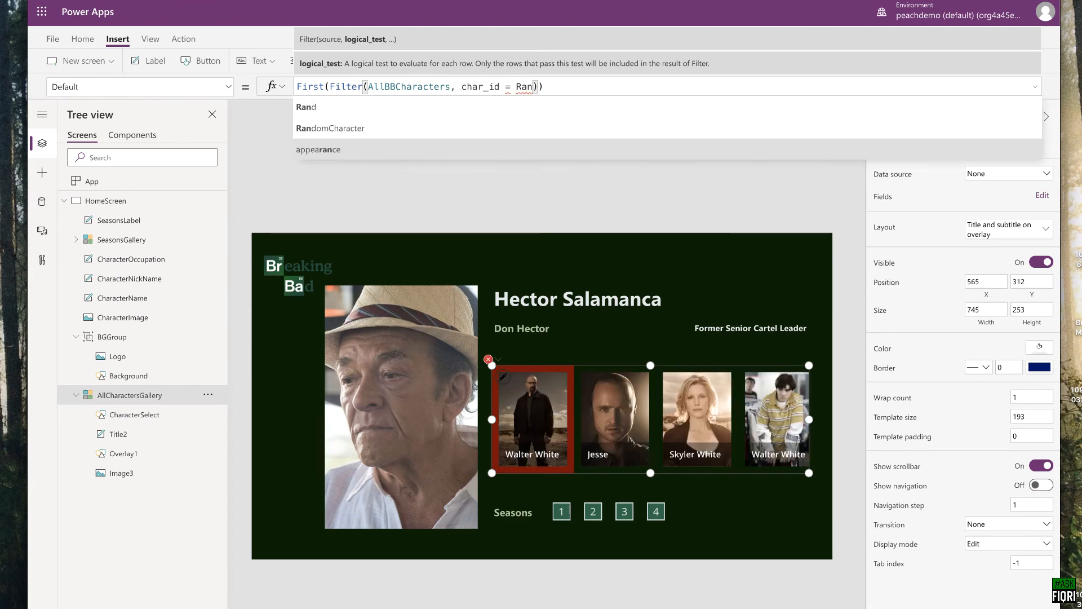
pyautogui.click(374, 128)
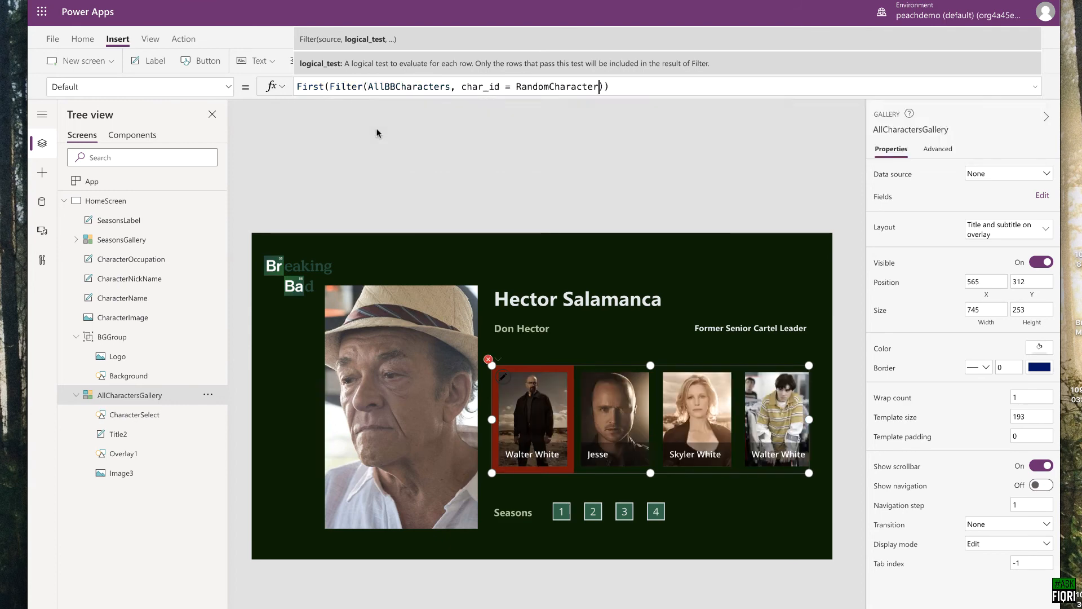
pyautogui.write('.')
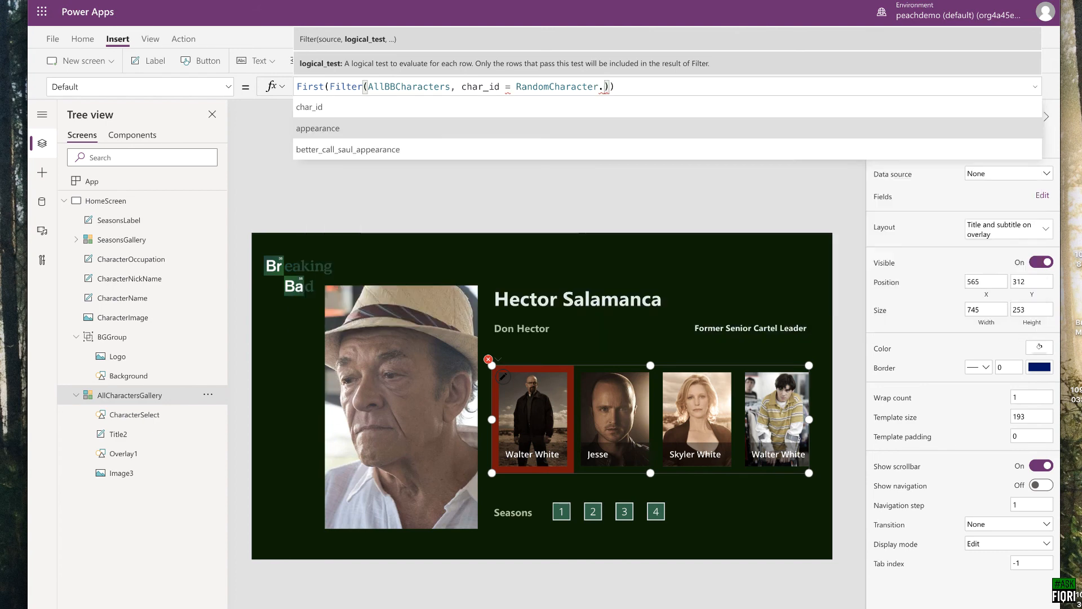
pyautogui.click(371, 109)
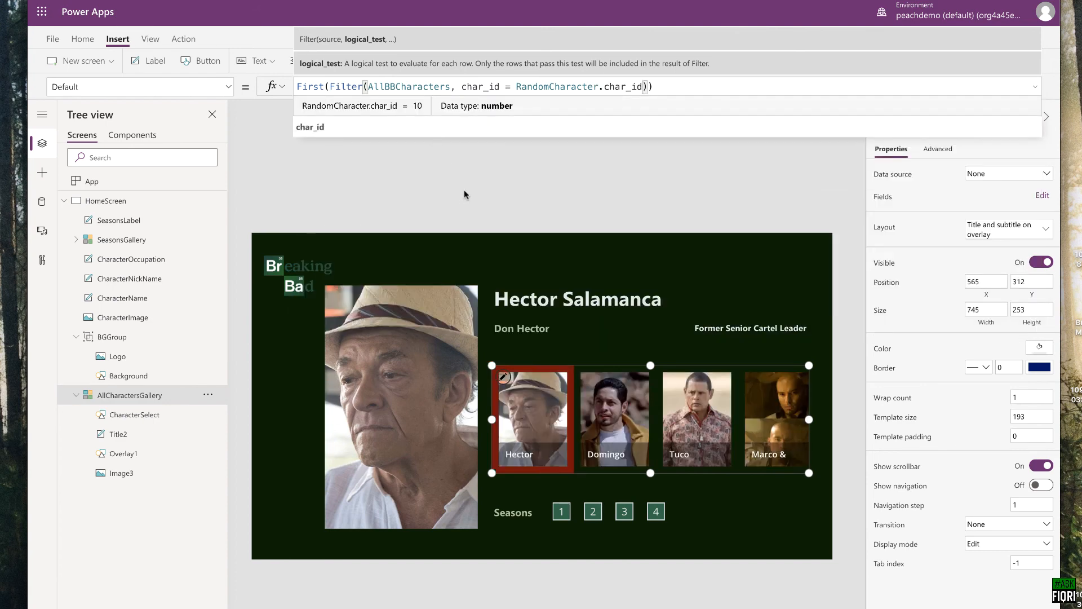
pyautogui.click(464, 194)
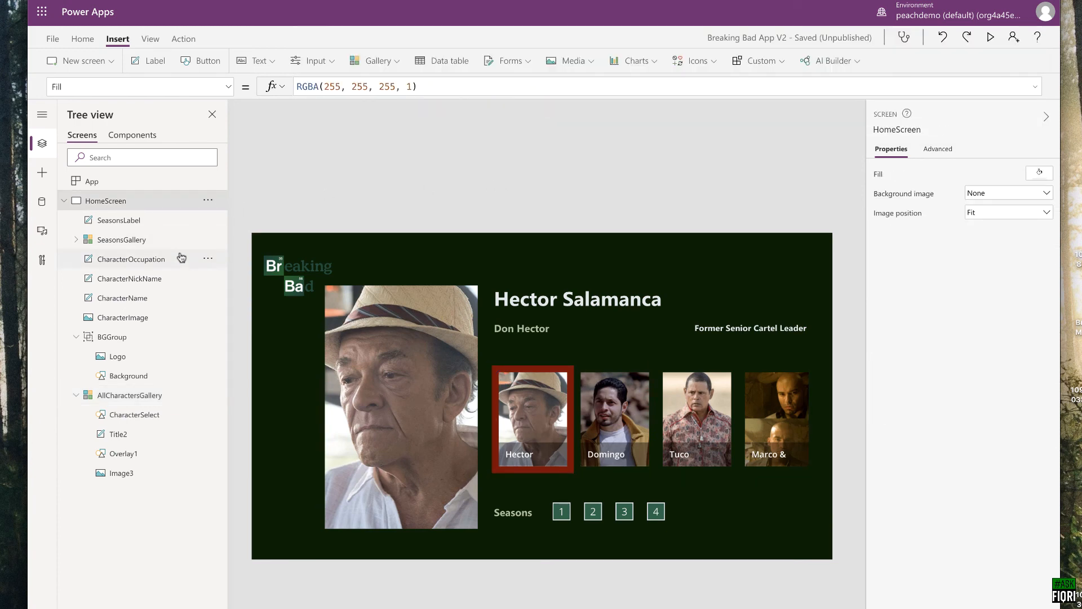
pyautogui.click(149, 399)
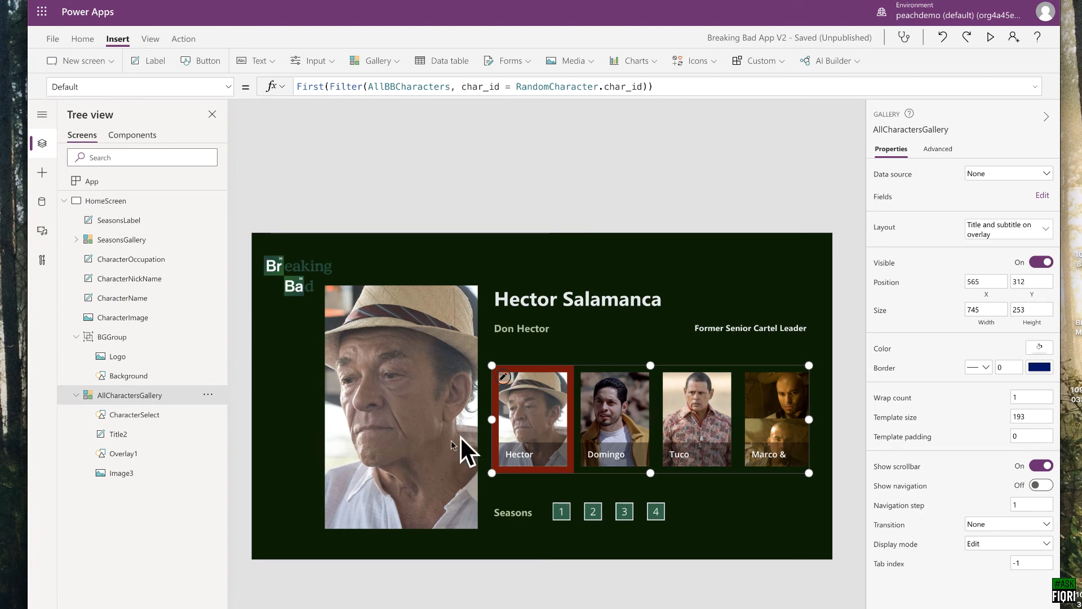
# Step: Run the App's OnStart formula to load another random character into the screen
pyautogui.click(209, 184)
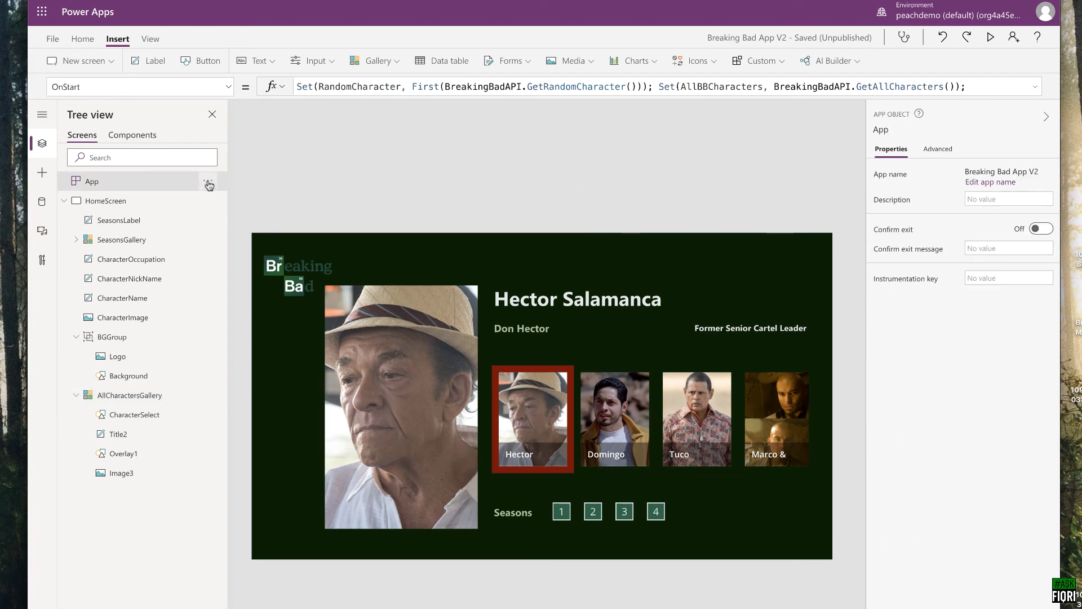
pyautogui.click(209, 182)
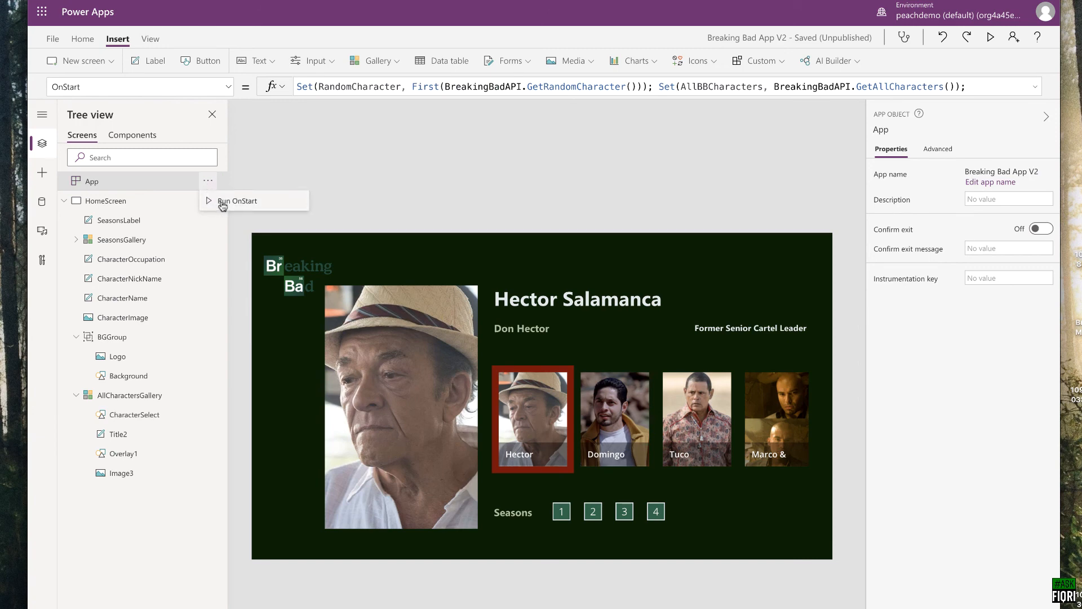
pyautogui.click(227, 201)
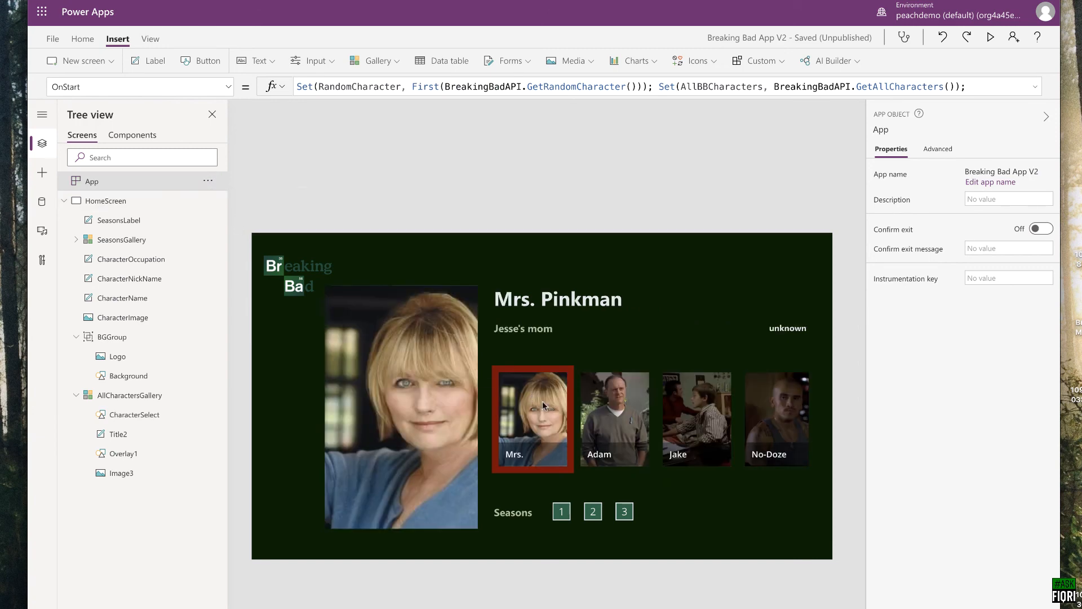
# Step: Preview the app and test the character gallery by selecting Elliot and Carmen
pyautogui.click(990, 39)
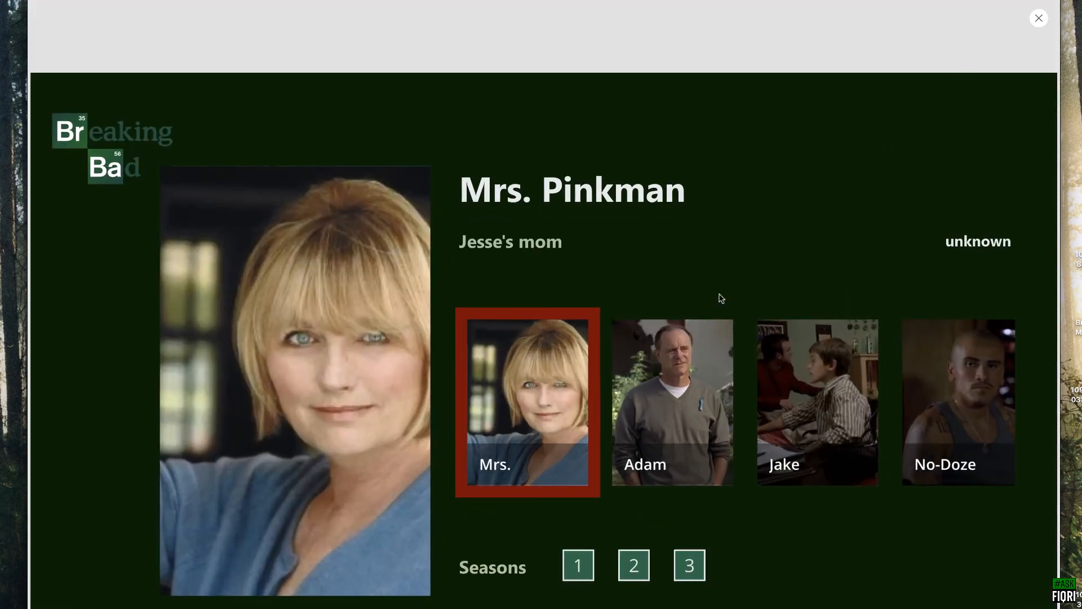
pyautogui.scroll(1, 677, 357)
pyautogui.scroll(-5, 676, 357)
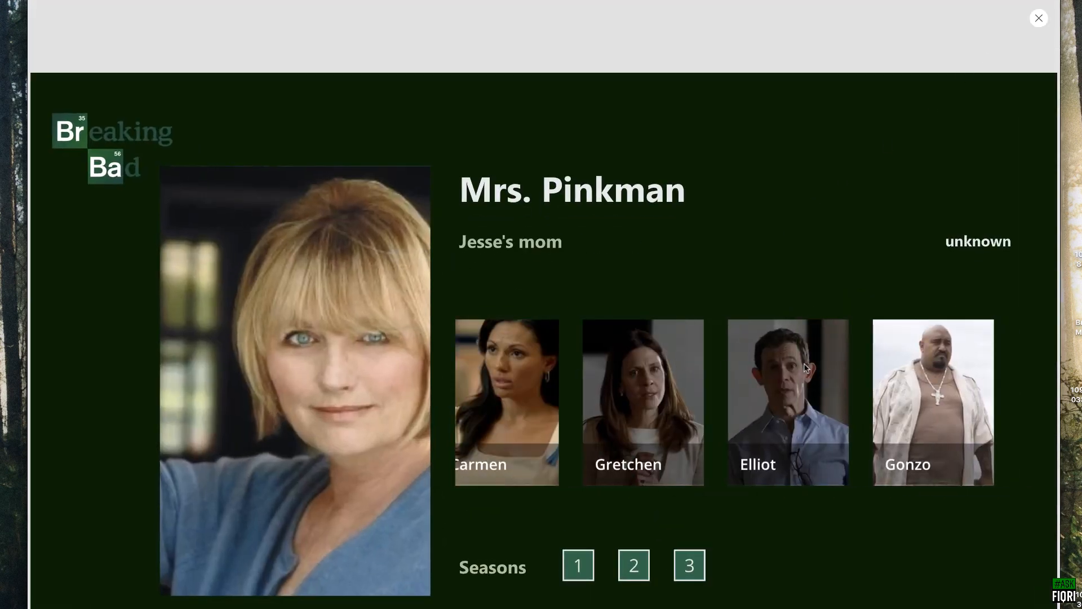
pyautogui.click(787, 367)
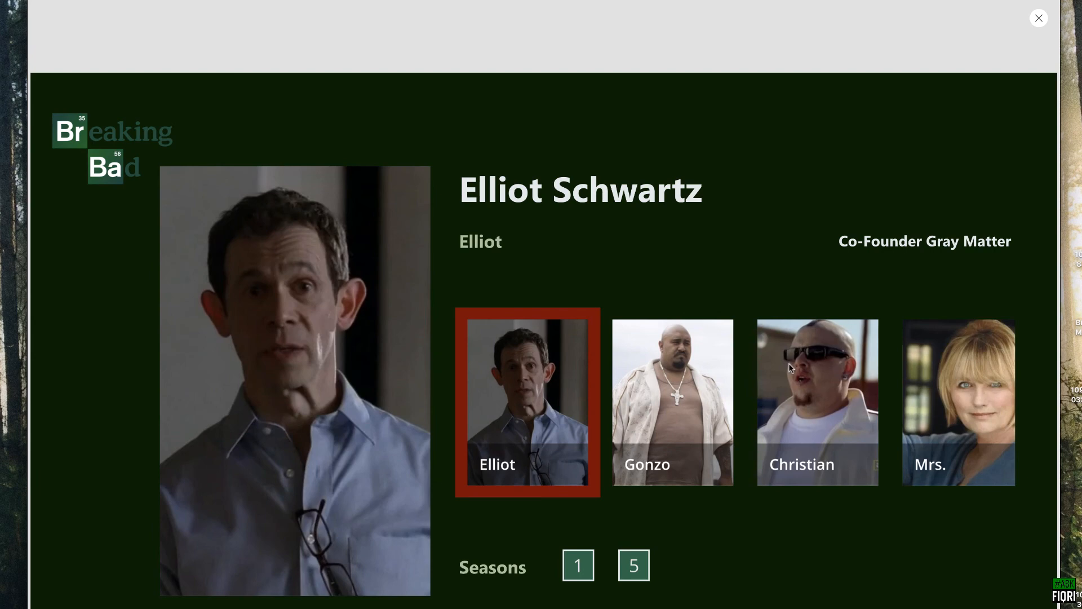
pyautogui.hscroll(-5, 789, 368)
pyautogui.click(735, 379)
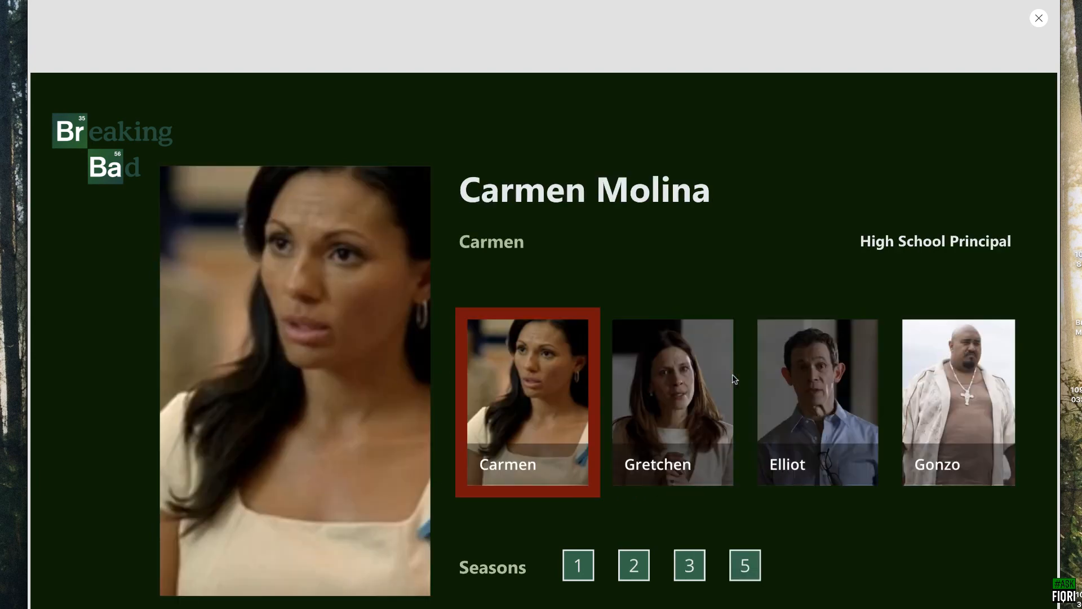
# Step: Test more gallery characters in the preview, including Steven, Gale and Jake, and exit the preview
pyautogui.hscroll(-5, 767, 374)
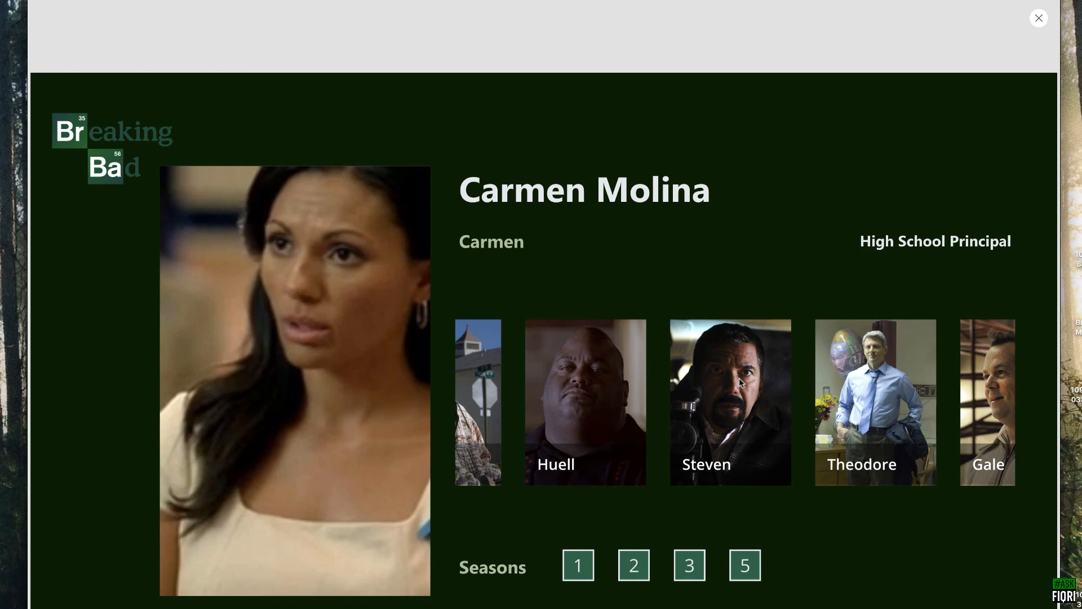
pyautogui.click(739, 378)
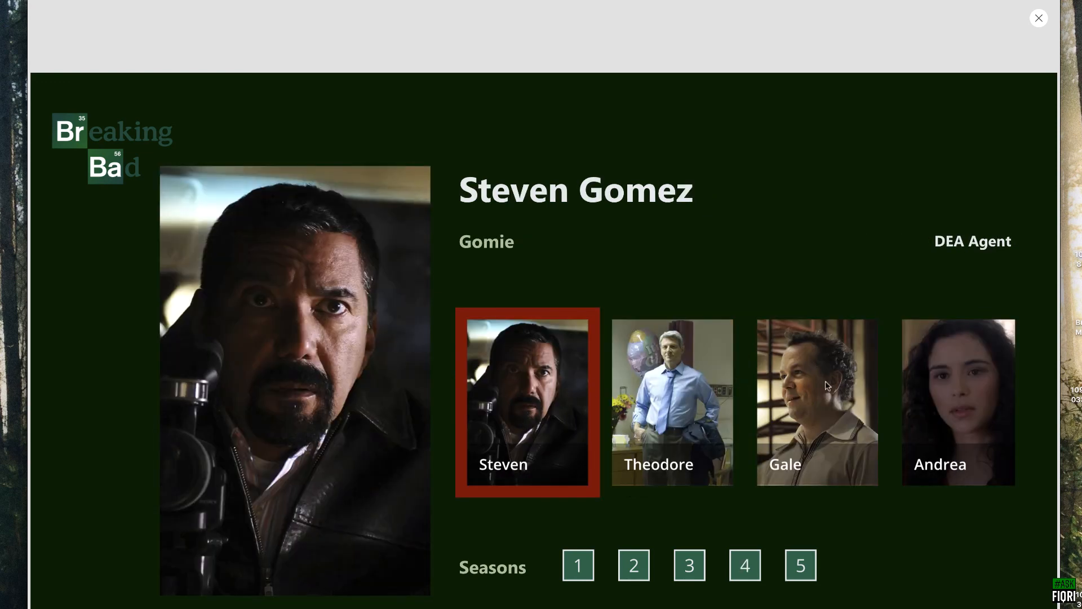
pyautogui.click(807, 385)
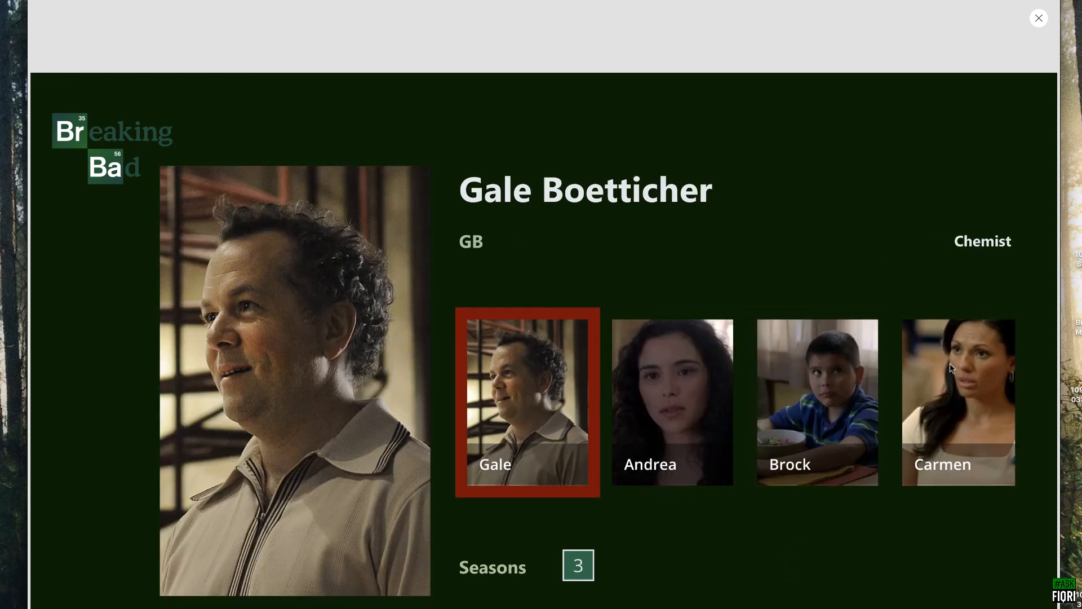
pyautogui.click(950, 367)
pyautogui.click(812, 379)
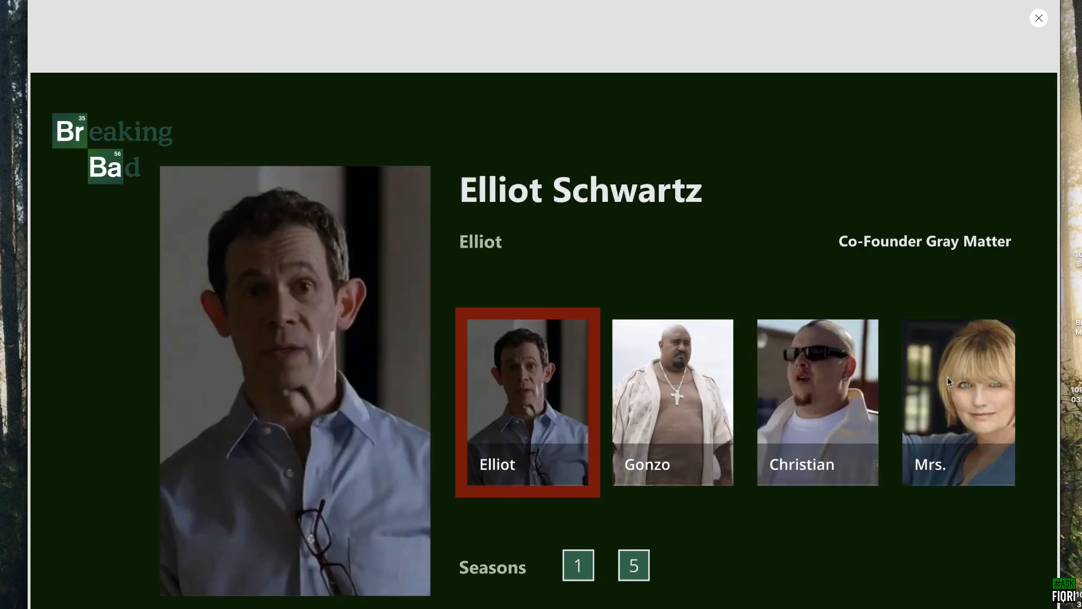
pyautogui.click(948, 377)
pyautogui.click(796, 386)
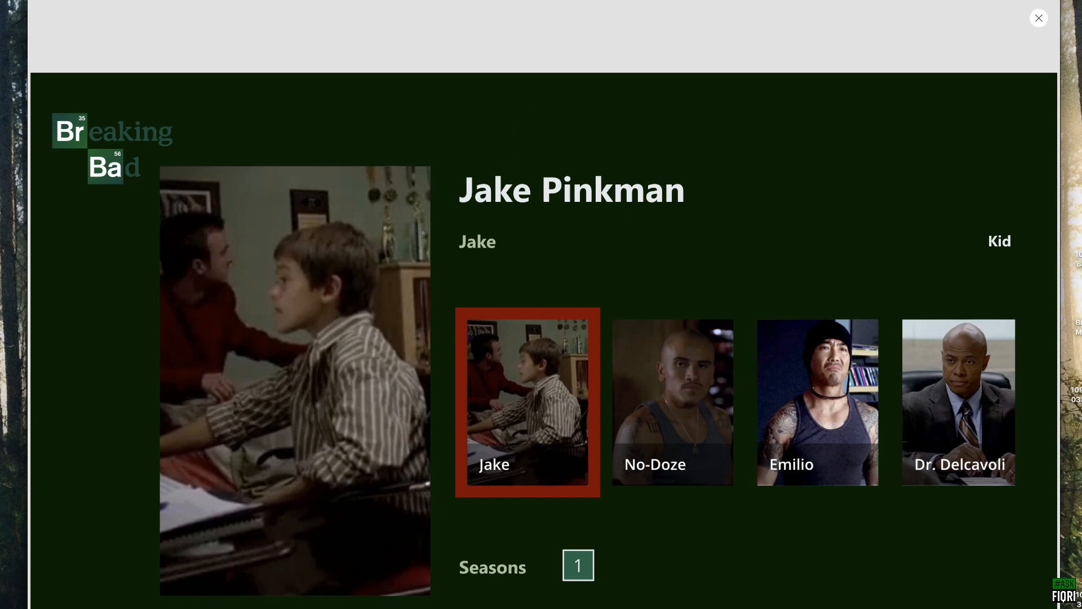
pyautogui.click(1040, 18)
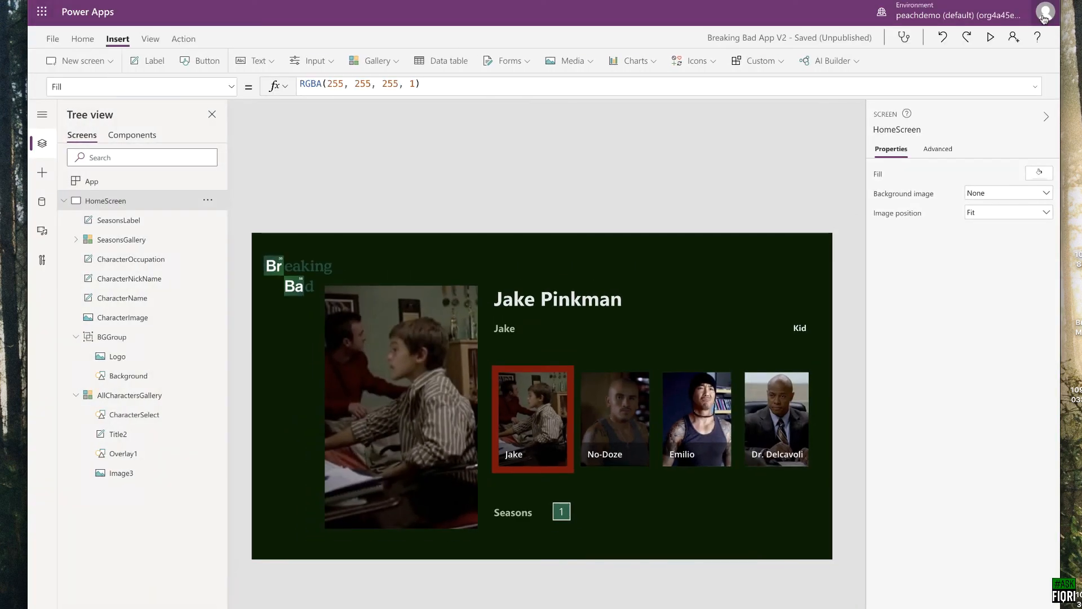
# Step: Insert Set(DefaultId, RandomCharacter.char_id); between the two existing Set calls in the App's OnStart formula and format the formula text
pyautogui.click(544, 412)
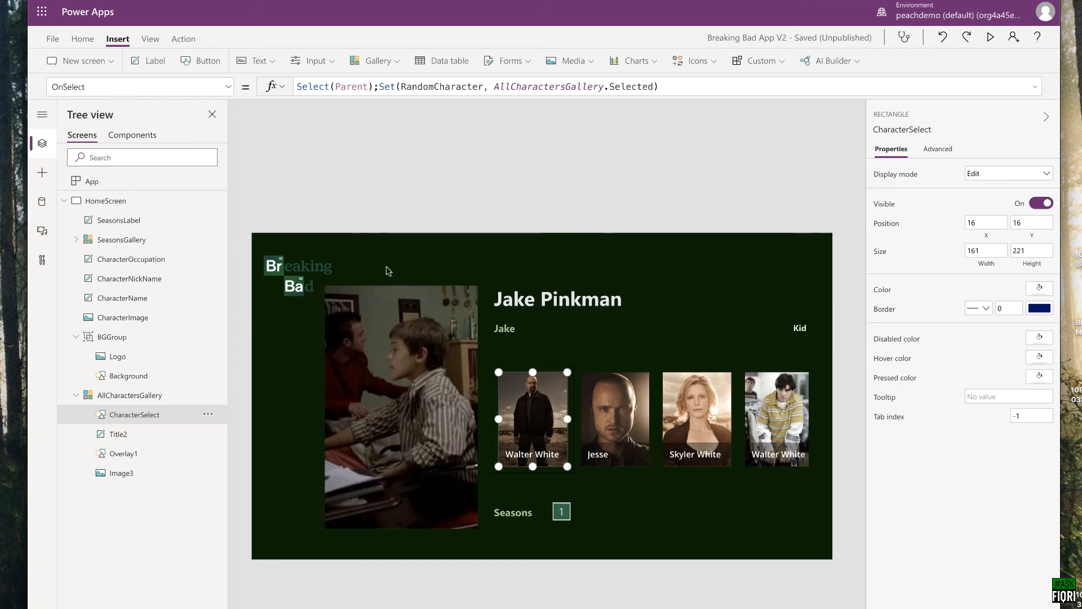
pyautogui.click(92, 182)
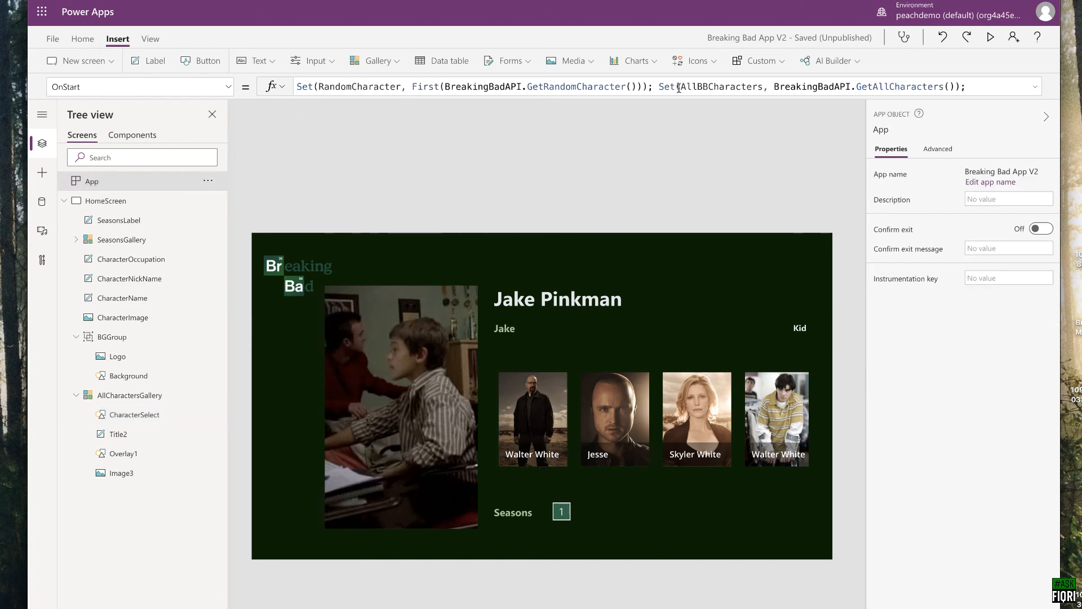
pyautogui.moveTo(654, 97); pyautogui.dragTo(665, 193)
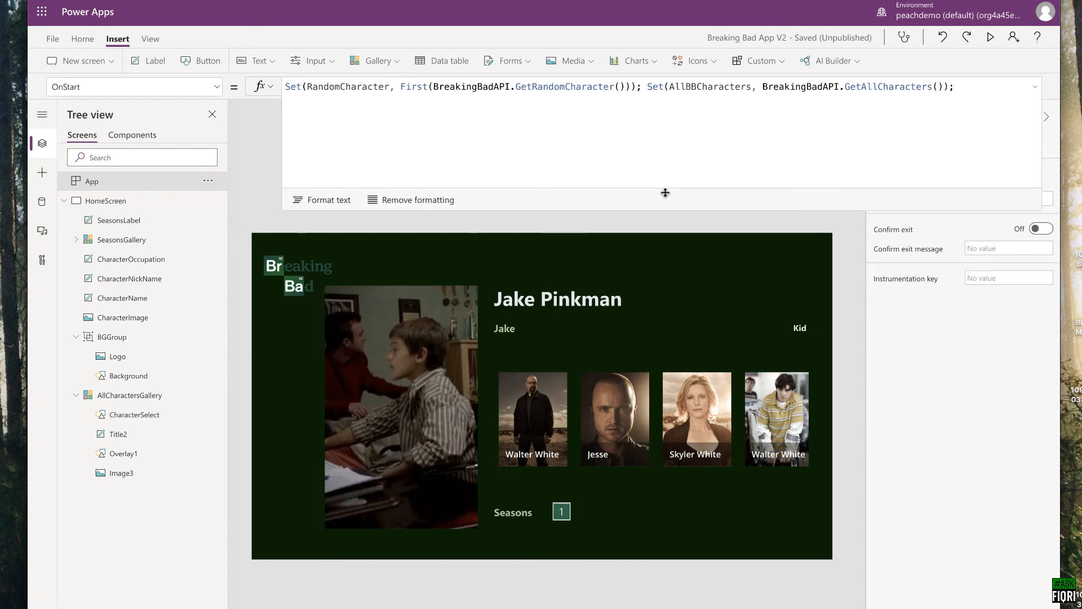
pyautogui.click(649, 87)
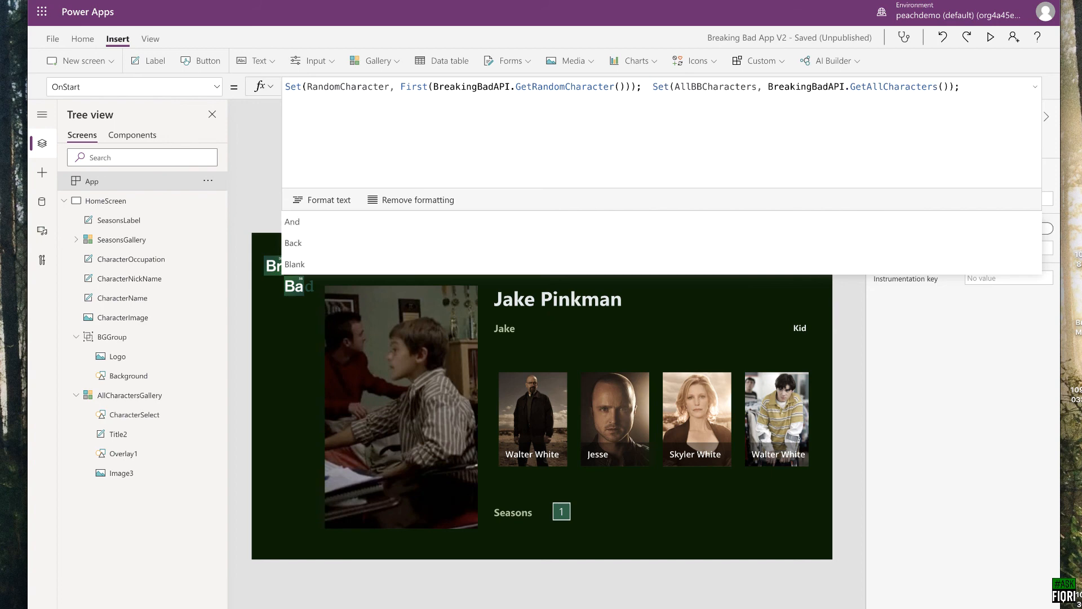
pyautogui.write('Set')
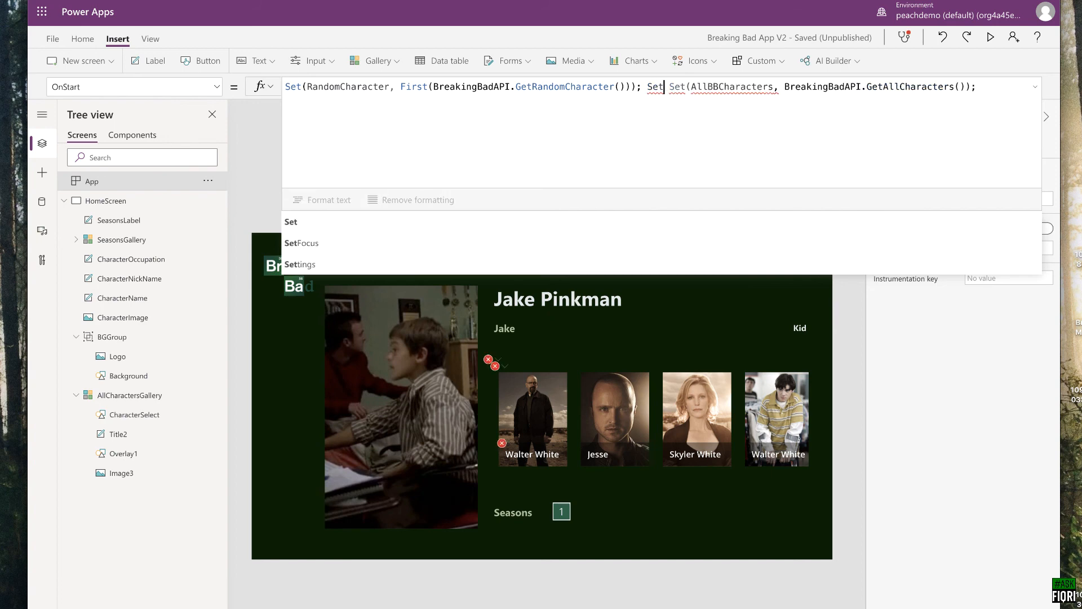
pyautogui.write('(')
pyautogui.write('Default')
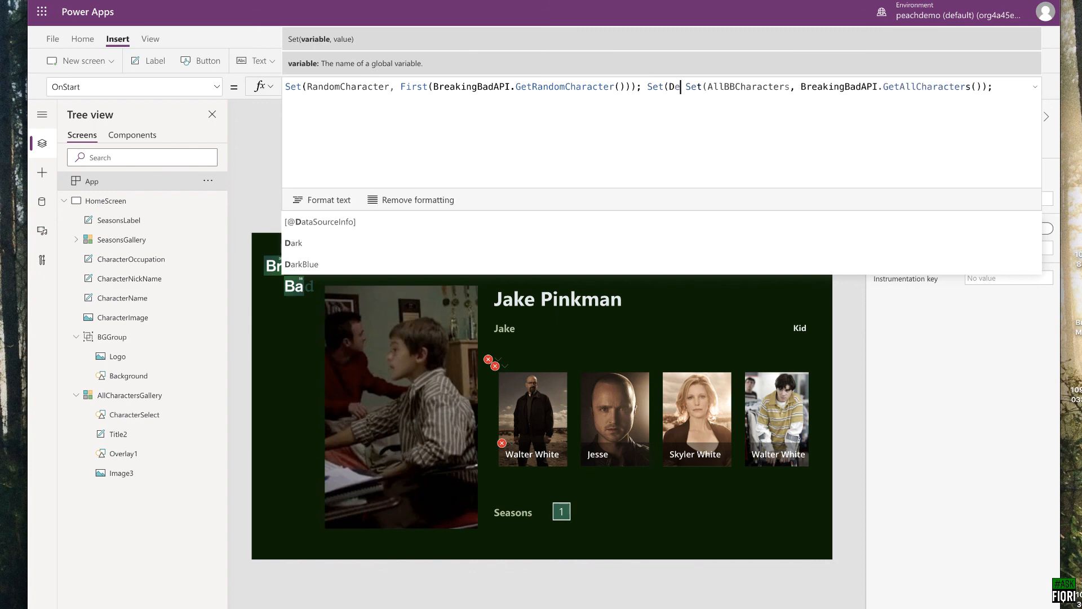
pyautogui.write('Id, ')
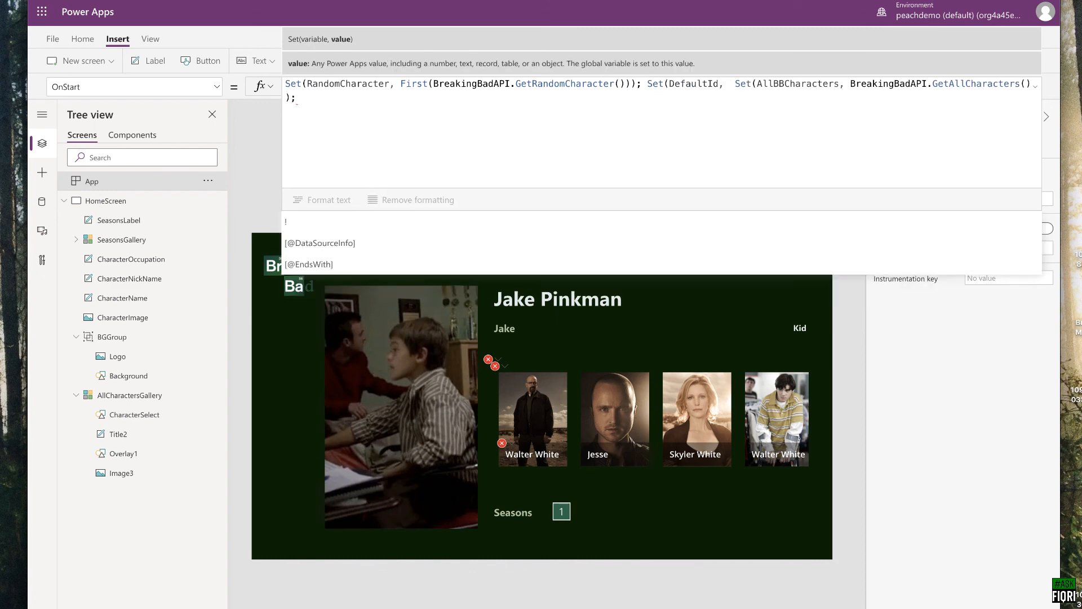
pyautogui.write('Rand')
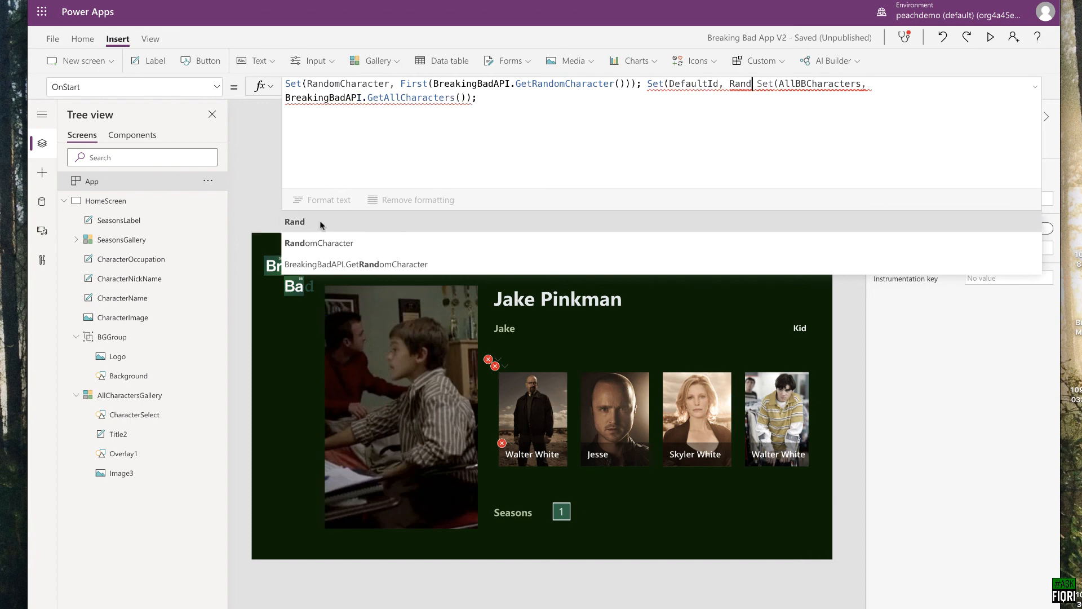
pyautogui.press('Tab')
pyautogui.write('.char')
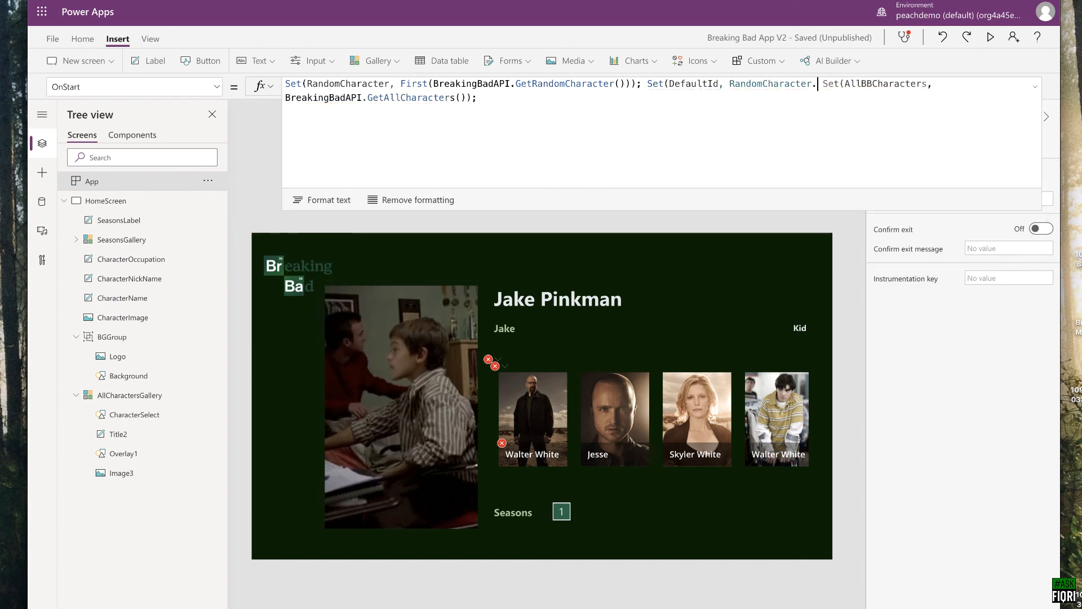
pyautogui.press('Tab')
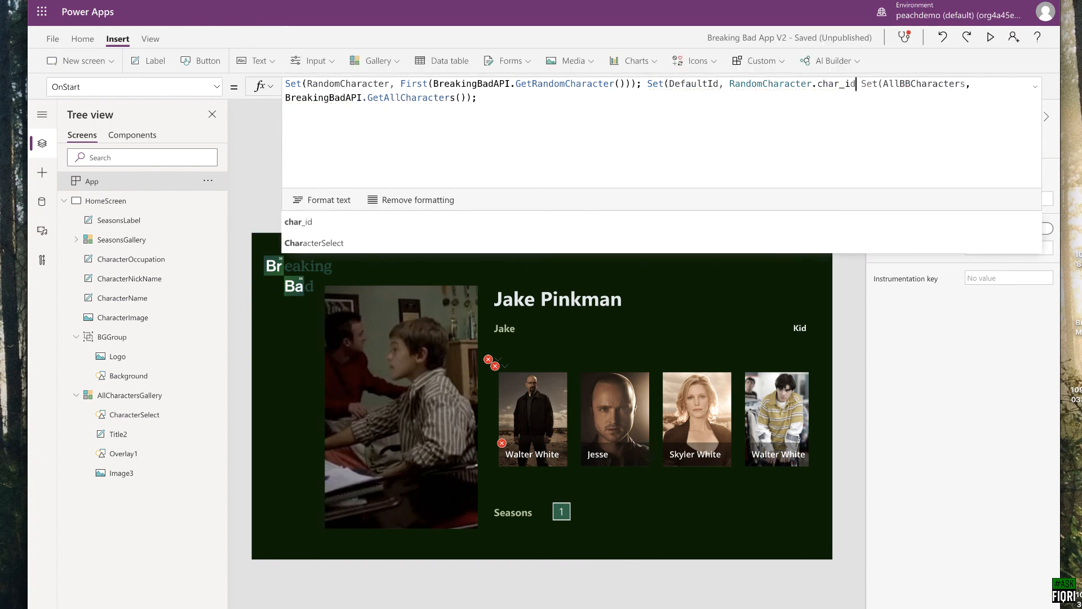
pyautogui.write(');')
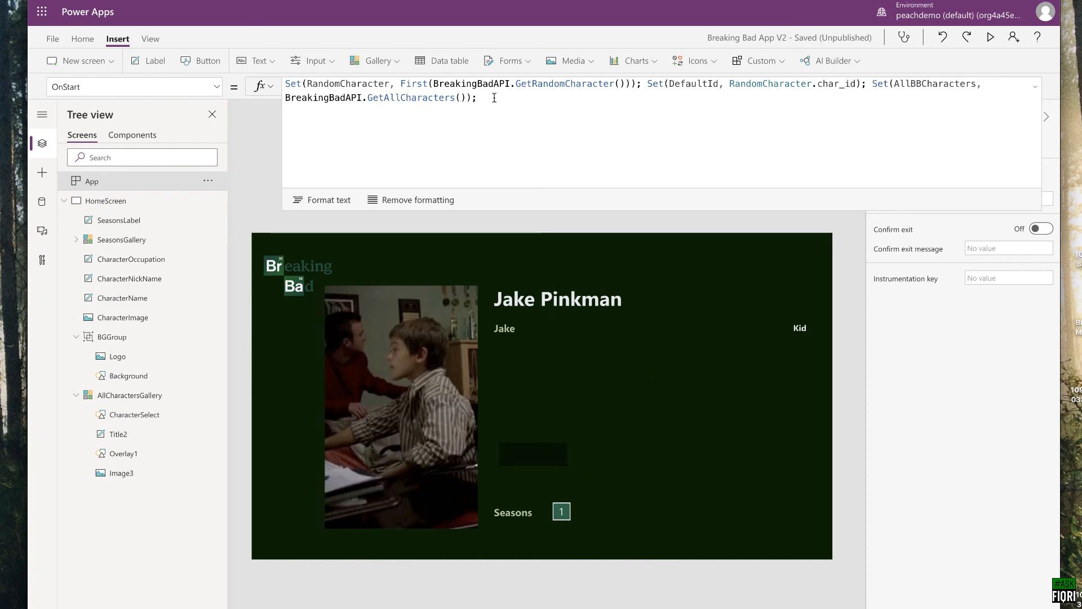
pyautogui.click(328, 204)
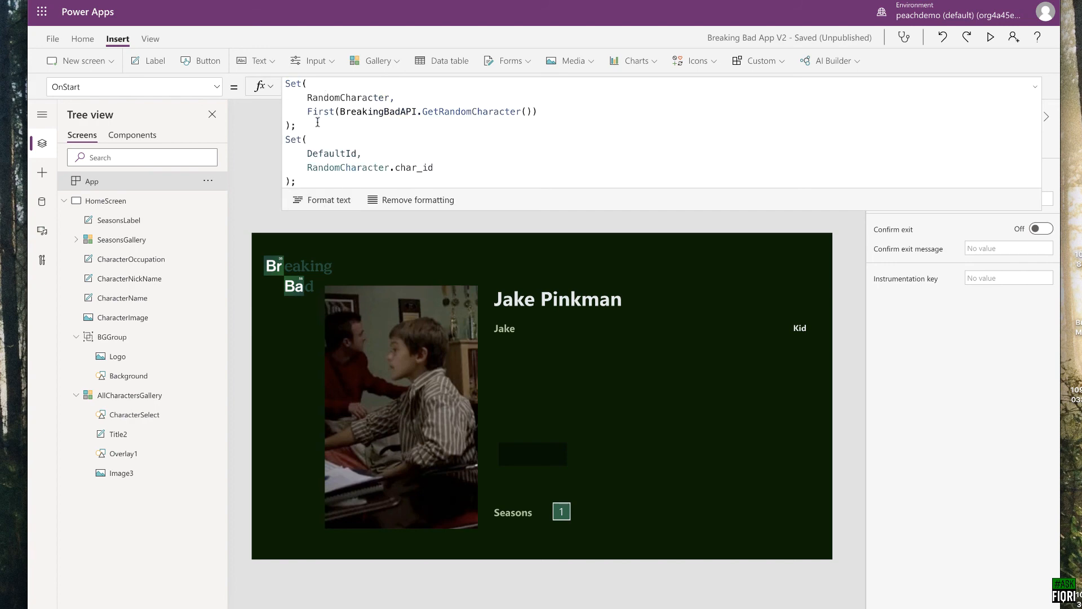
pyautogui.scroll(-2, 331, 143)
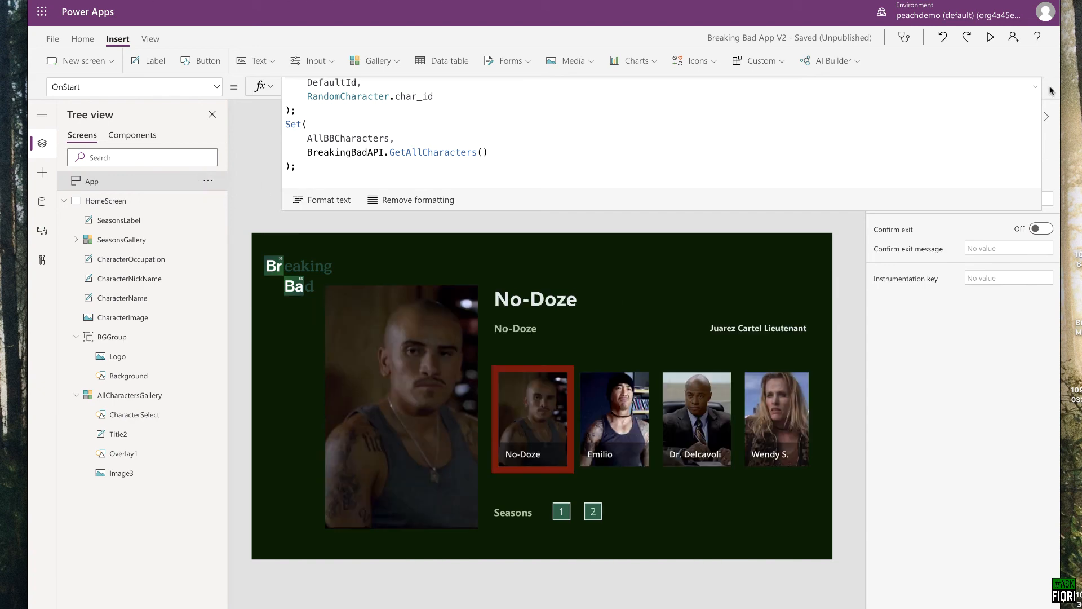
# Step: Replace RandomCharacter.char_id with DefaultId in the AllCharactersGallery Default formula's Filter condition and save the app
pyautogui.click(132, 396)
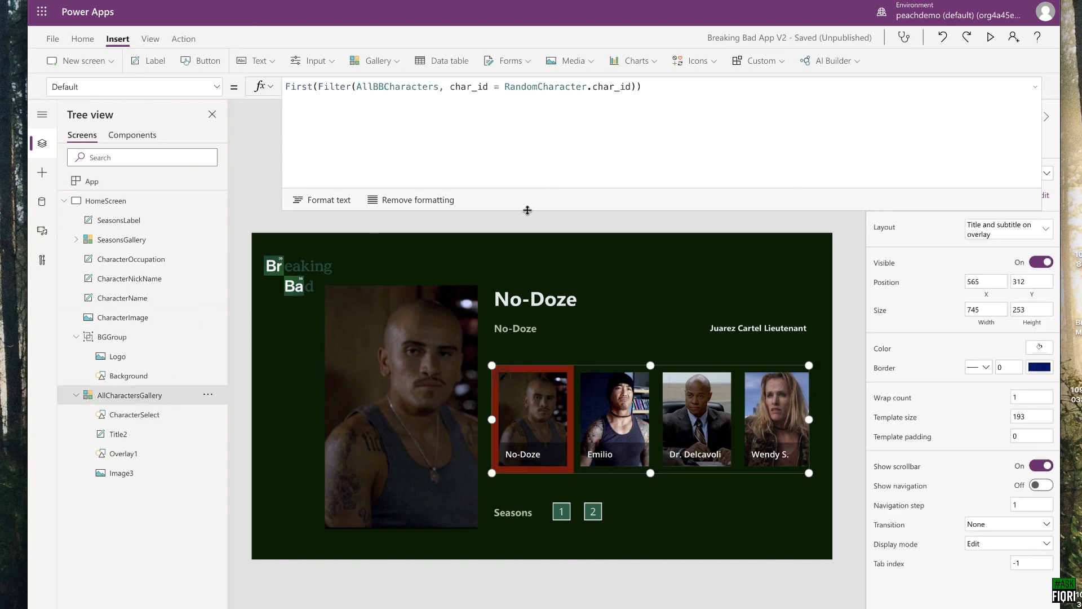
pyautogui.moveTo(527, 210); pyautogui.dragTo(524, 97)
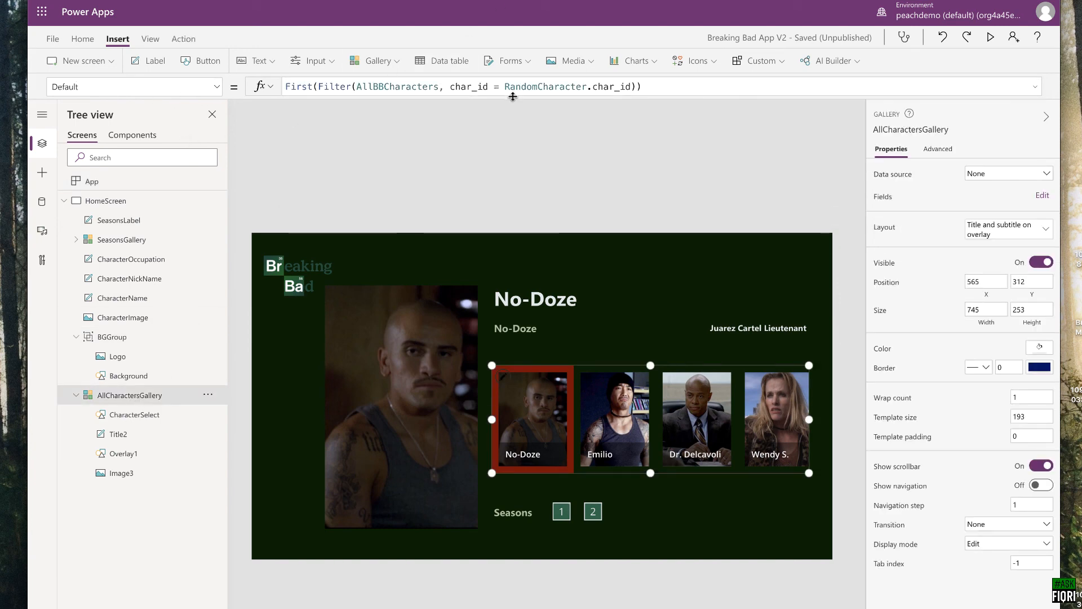
pyautogui.moveTo(504, 86); pyautogui.dragTo(632, 87)
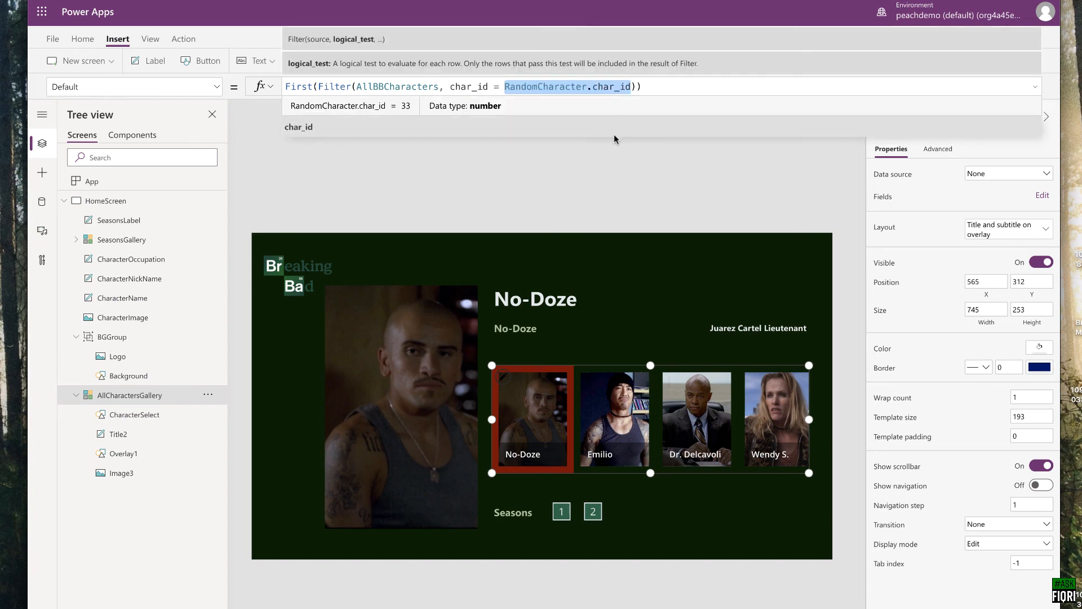
pyautogui.write('Def')
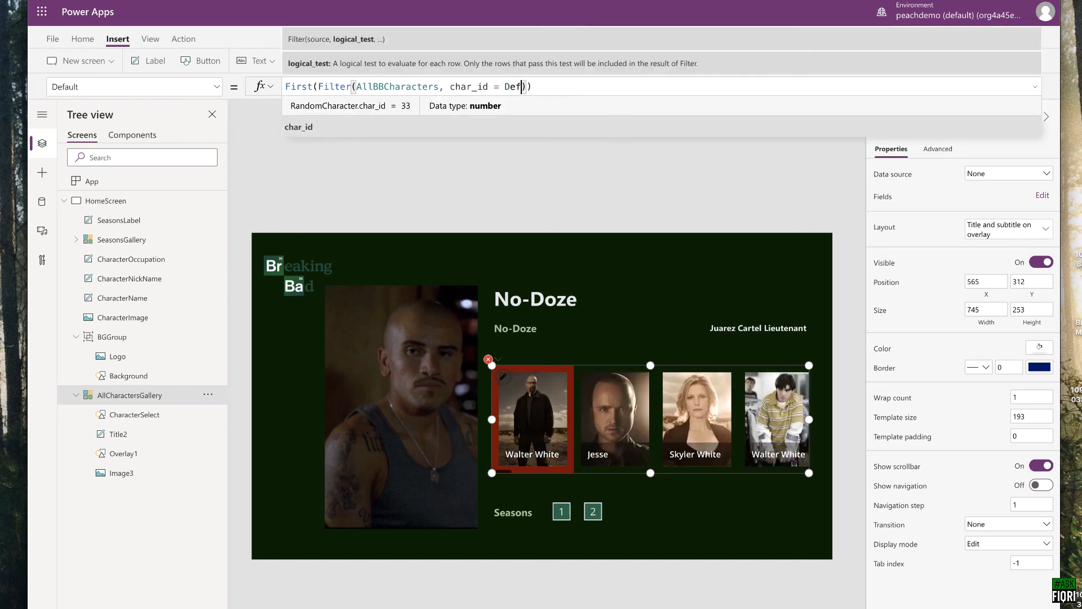
pyautogui.click(325, 106)
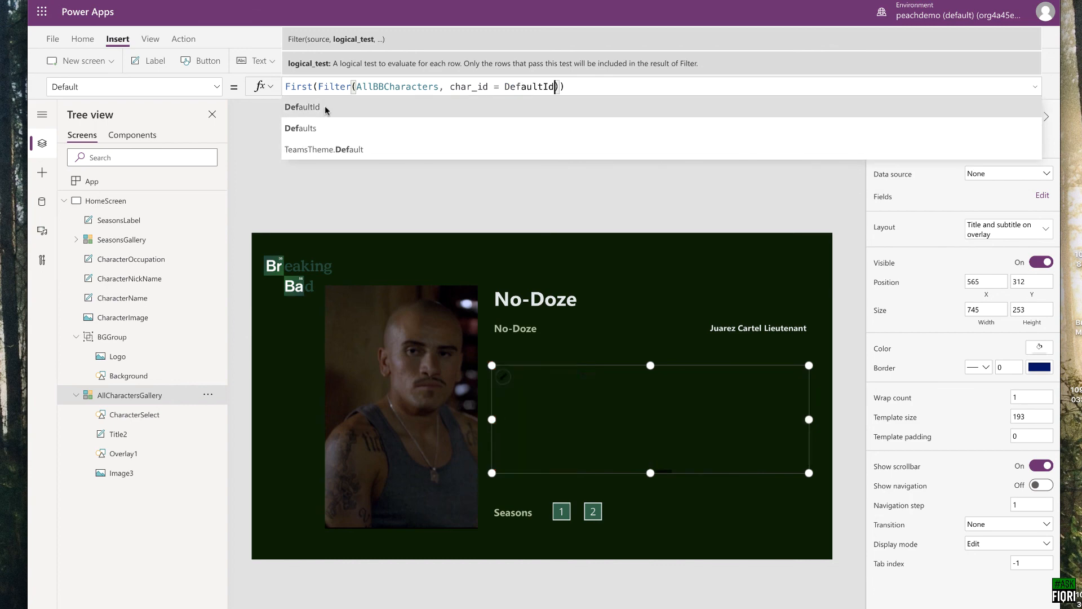
pyautogui.click(439, 180)
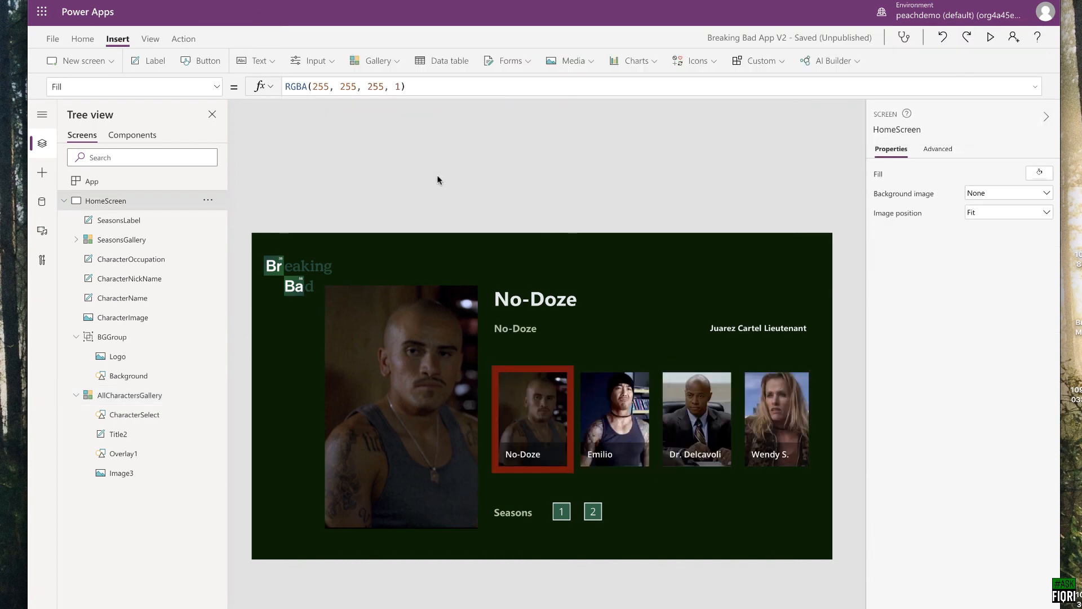
pyautogui.hotkey('ctrl', 's')
# Step: Run the App's OnStart formula twice to load new random characters and set the gallery's default
pyautogui.click(211, 182)
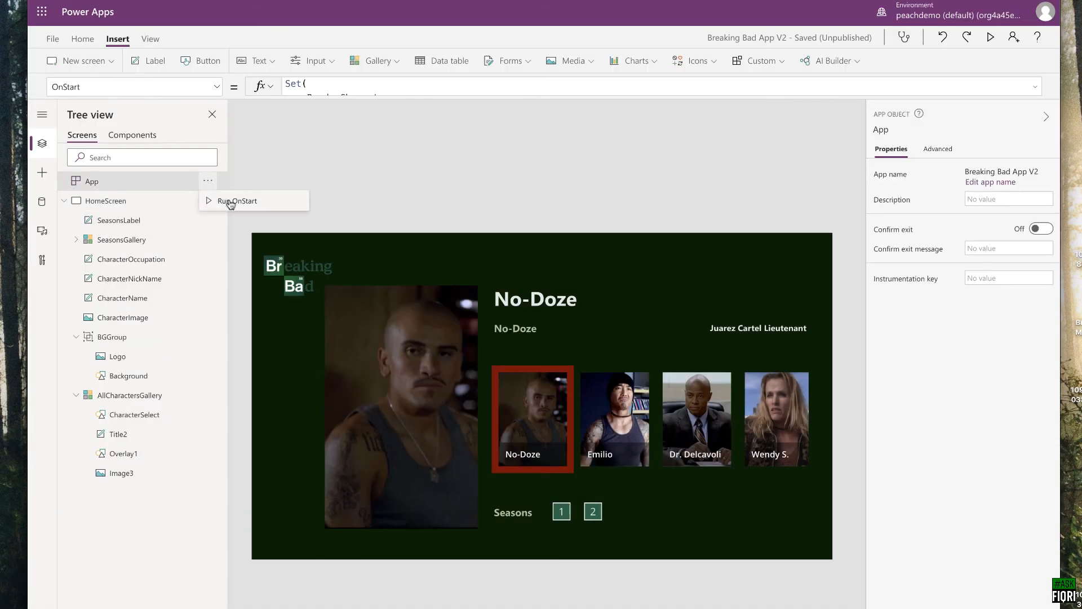
pyautogui.click(231, 202)
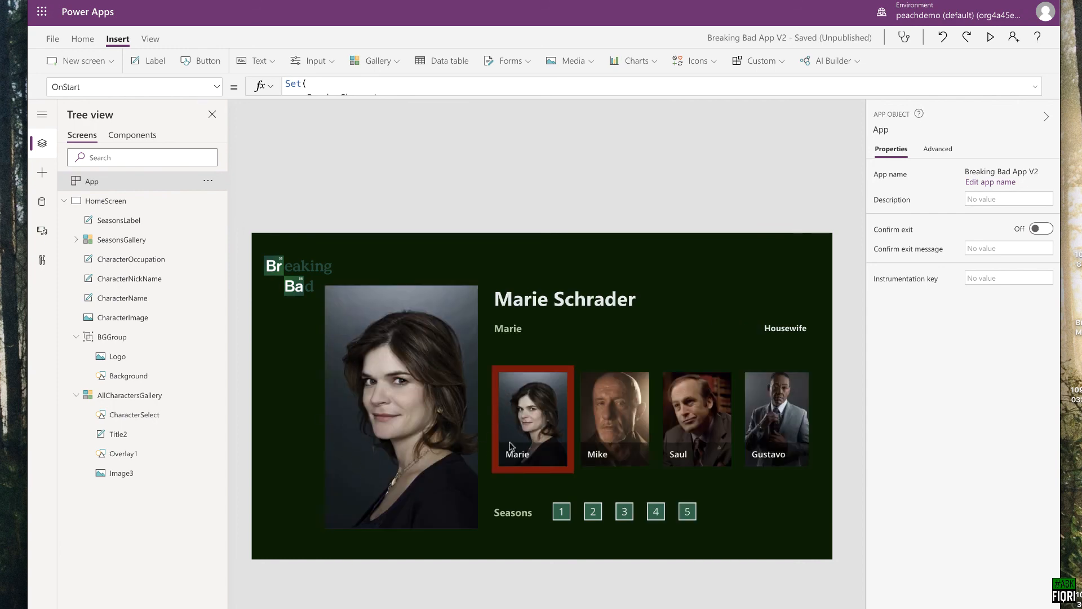
pyautogui.click(208, 181)
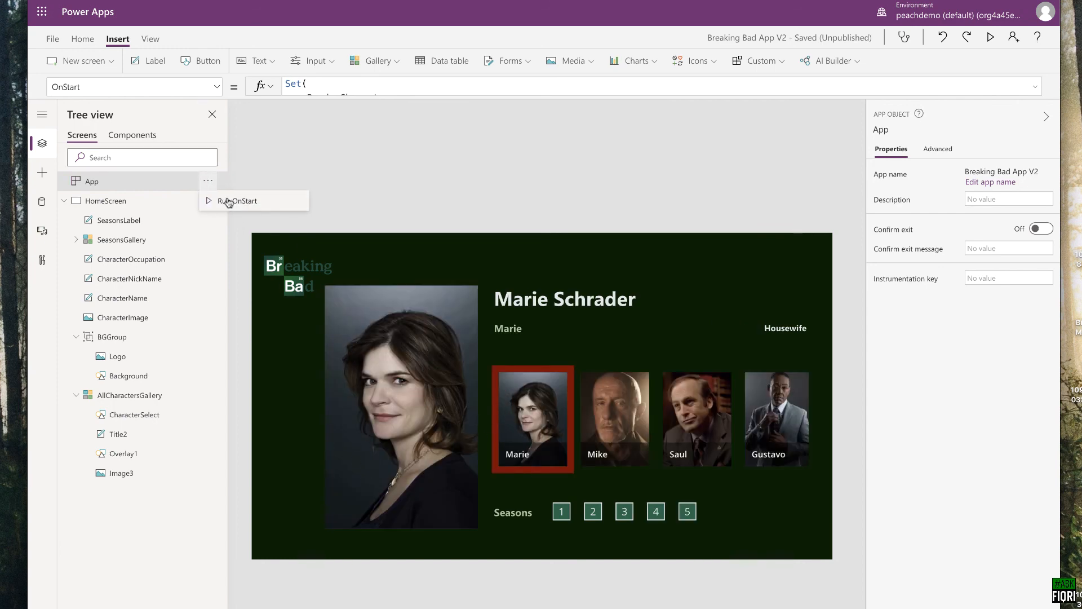
pyautogui.click(228, 202)
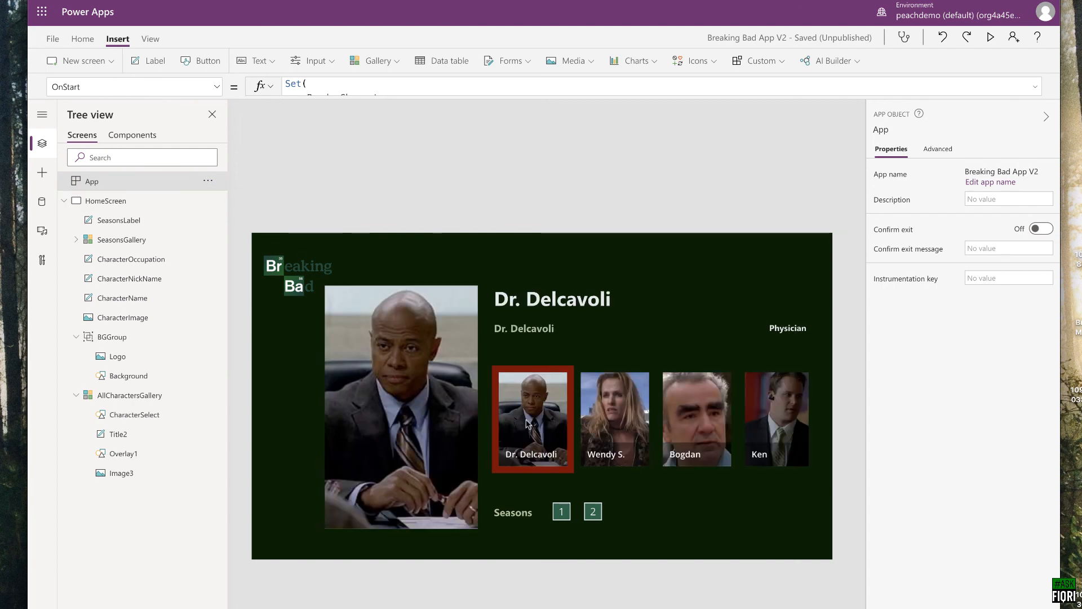
pyautogui.click(991, 37)
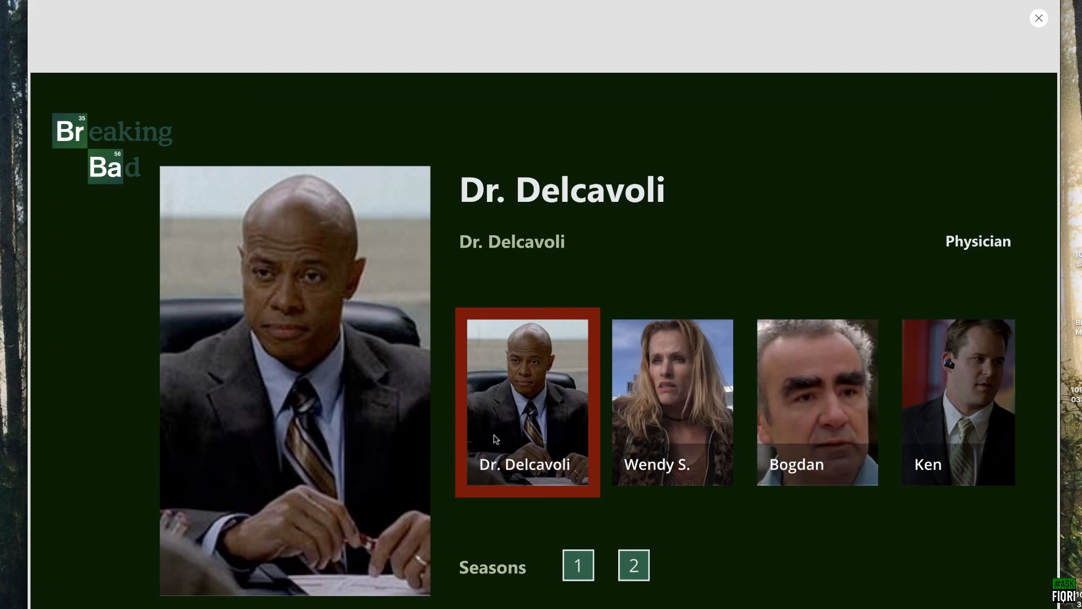
pyautogui.click(652, 386)
pyautogui.click(836, 377)
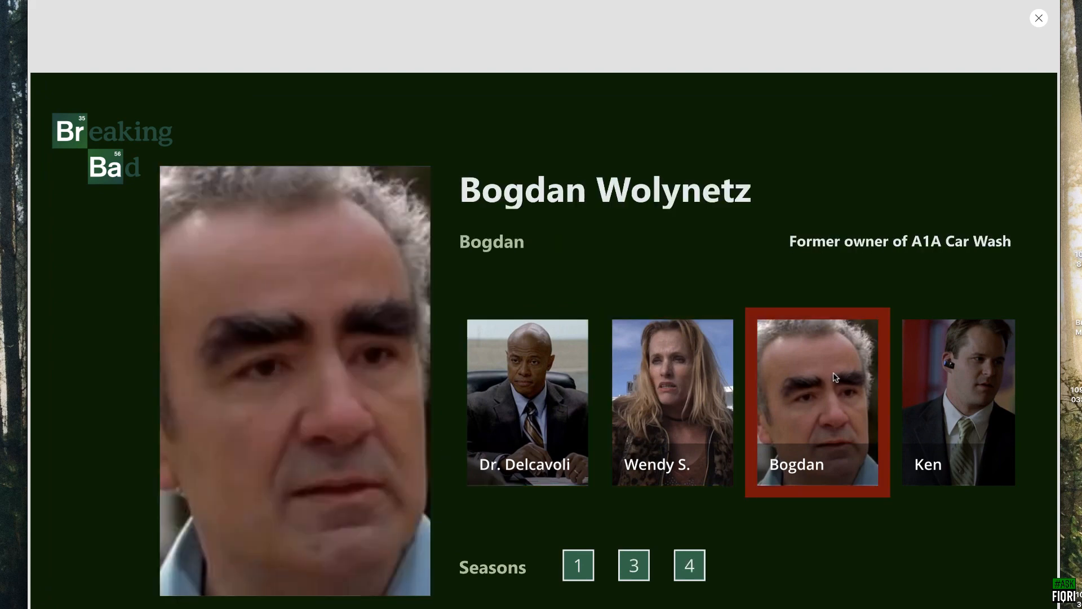
pyautogui.click(959, 373)
pyautogui.scroll(-5, 880, 395)
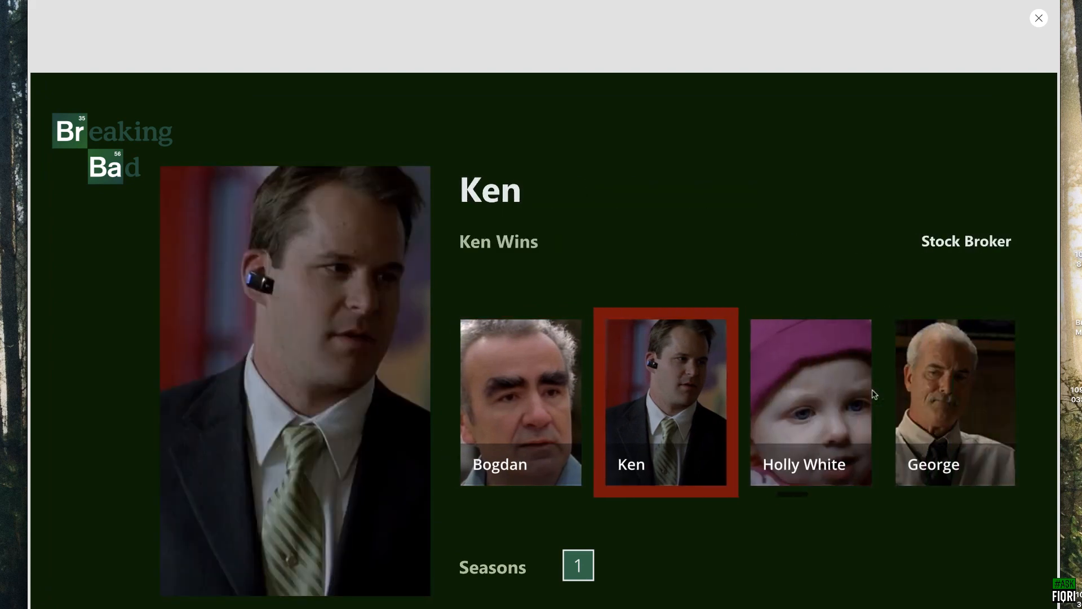
pyautogui.click(903, 376)
pyautogui.scroll(-2, 931, 384)
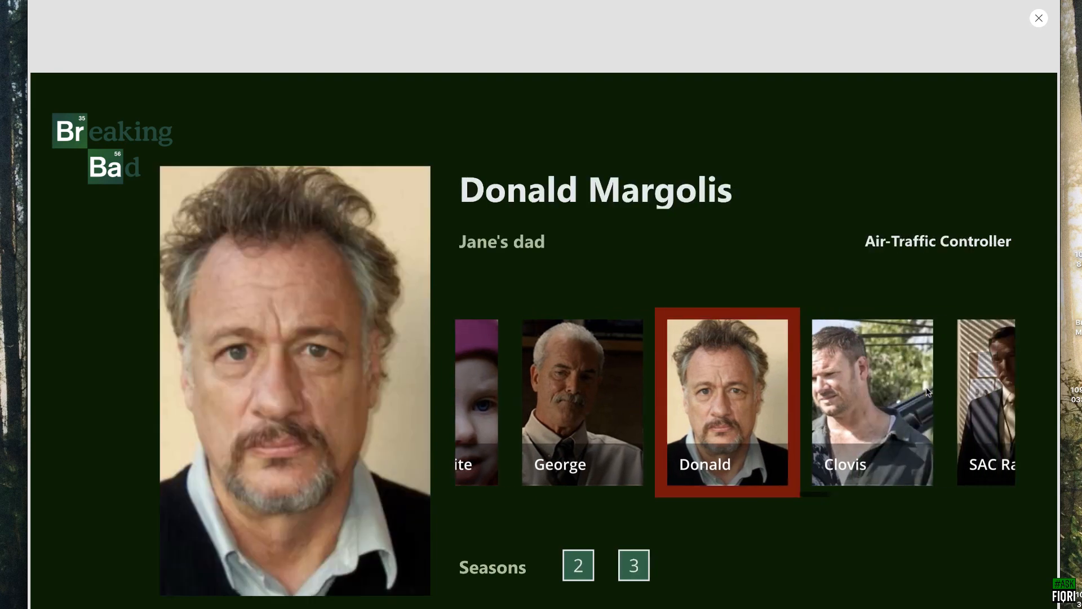
pyautogui.click(947, 386)
pyautogui.click(814, 396)
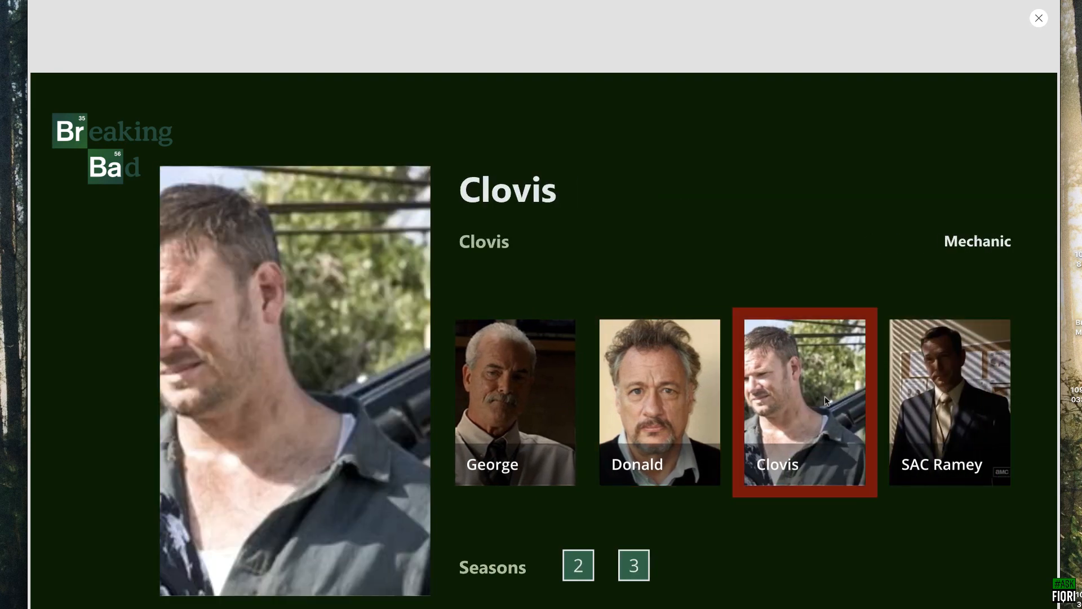
pyautogui.click(1039, 18)
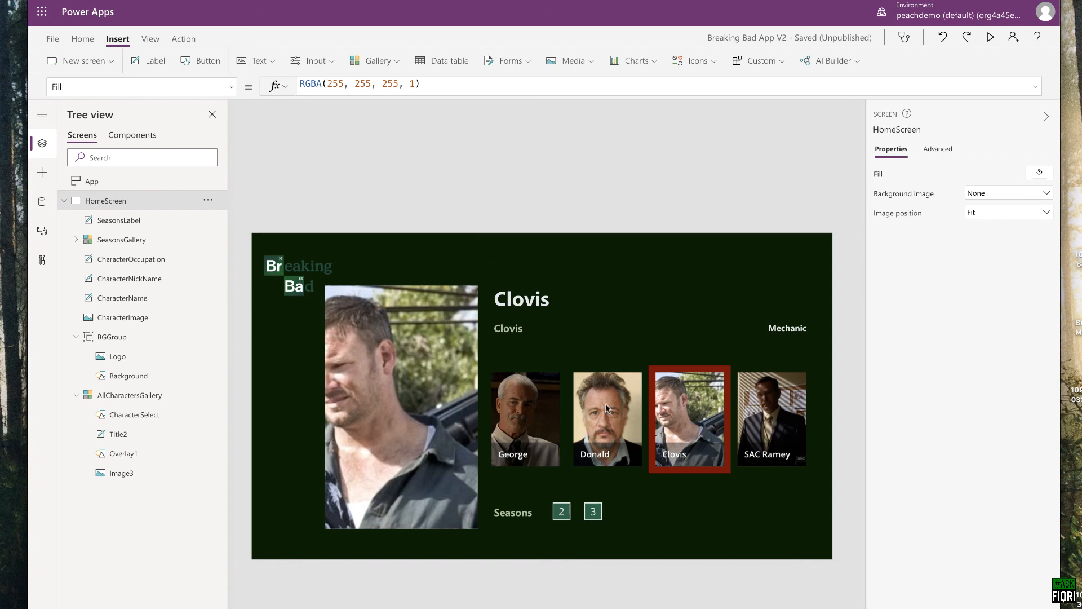
# Step: Examine the status field in the random character API response, check the API documentation in the browser, and return to the app editor
pyautogui.click(538, 374)
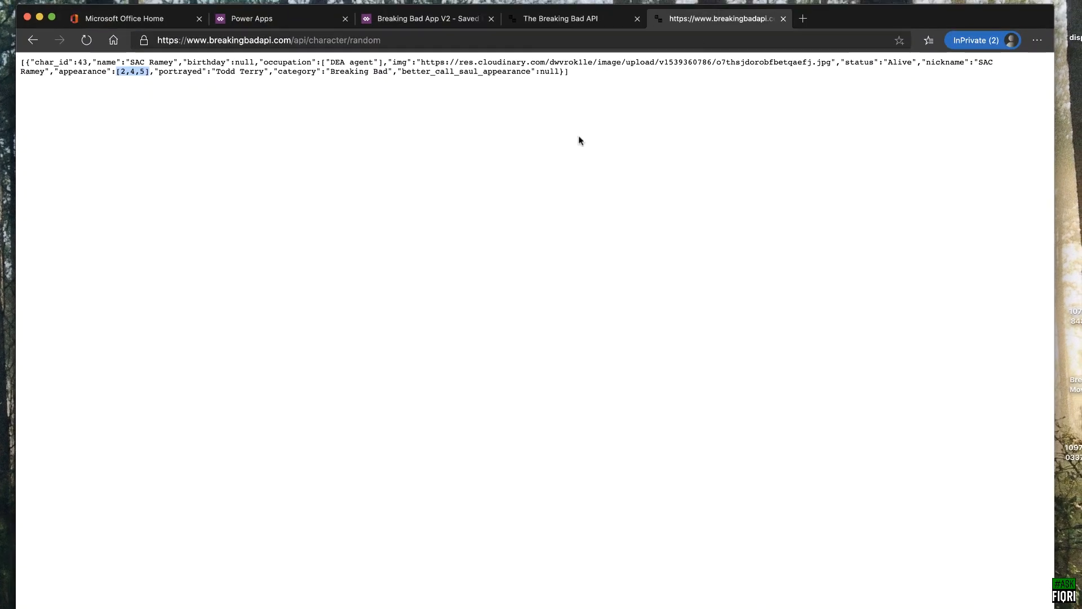
pyautogui.click(264, 66)
pyautogui.moveTo(842, 62); pyautogui.dragTo(917, 62)
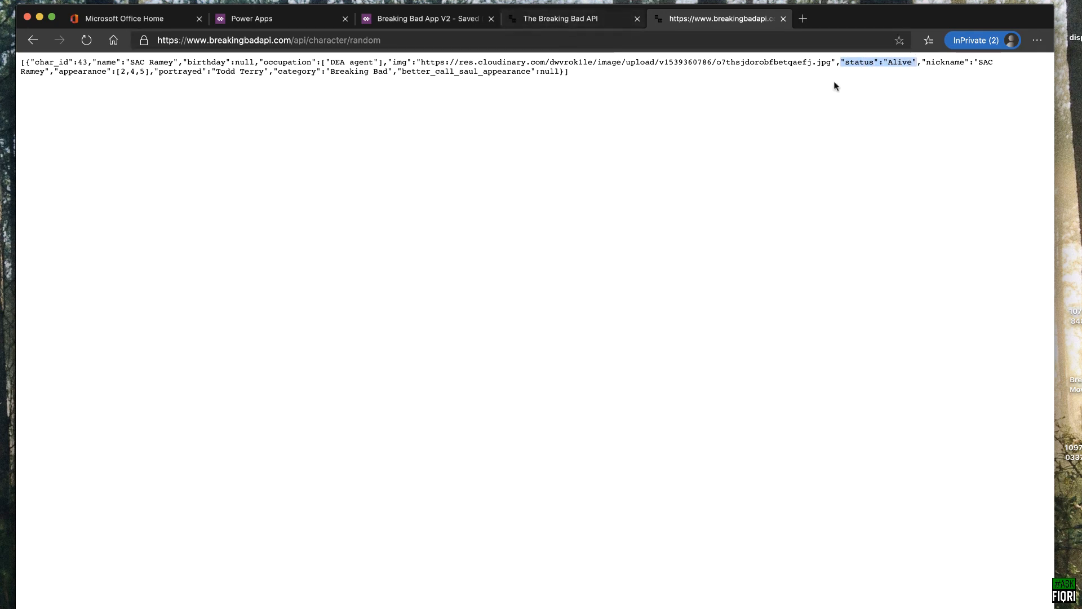
pyautogui.click(592, 26)
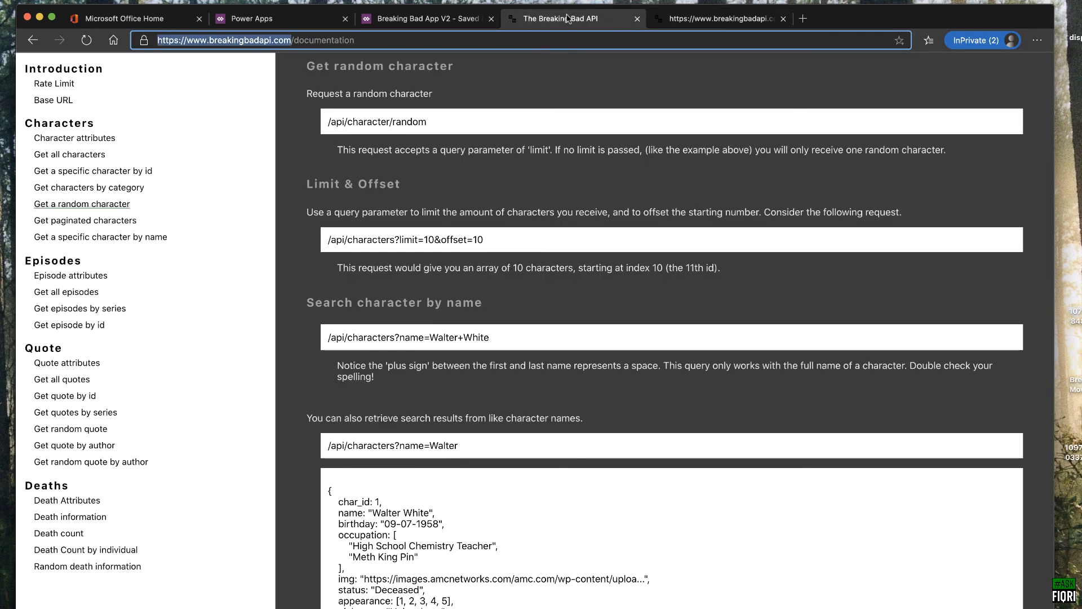
pyautogui.click(387, 23)
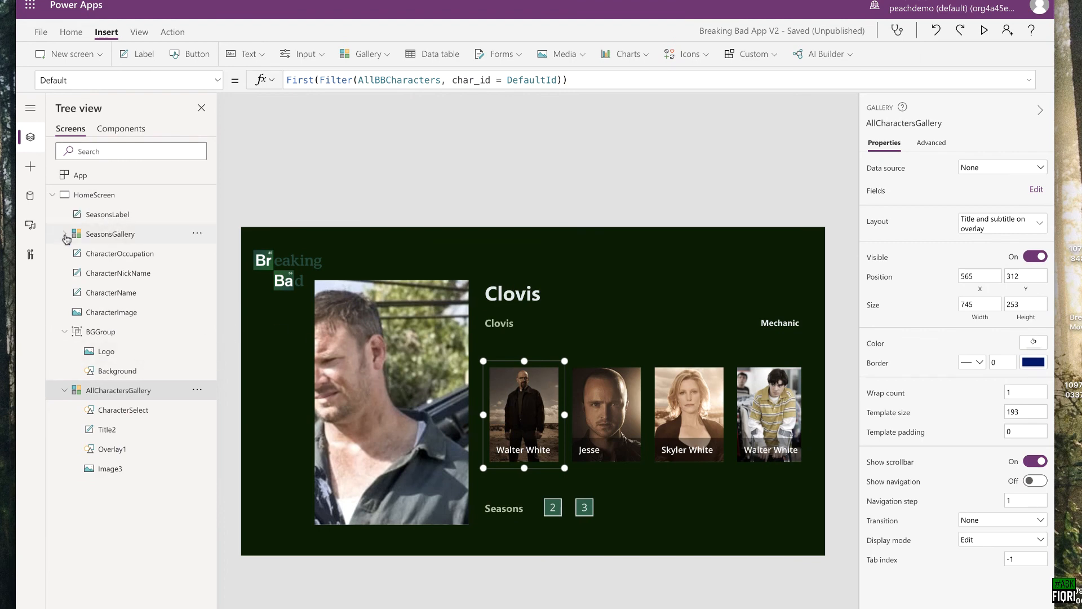
# Step: Collapse BGGroup and AllCharactersGallery in the screen's control list and insert a text label
pyautogui.click(65, 332)
pyautogui.click(64, 352)
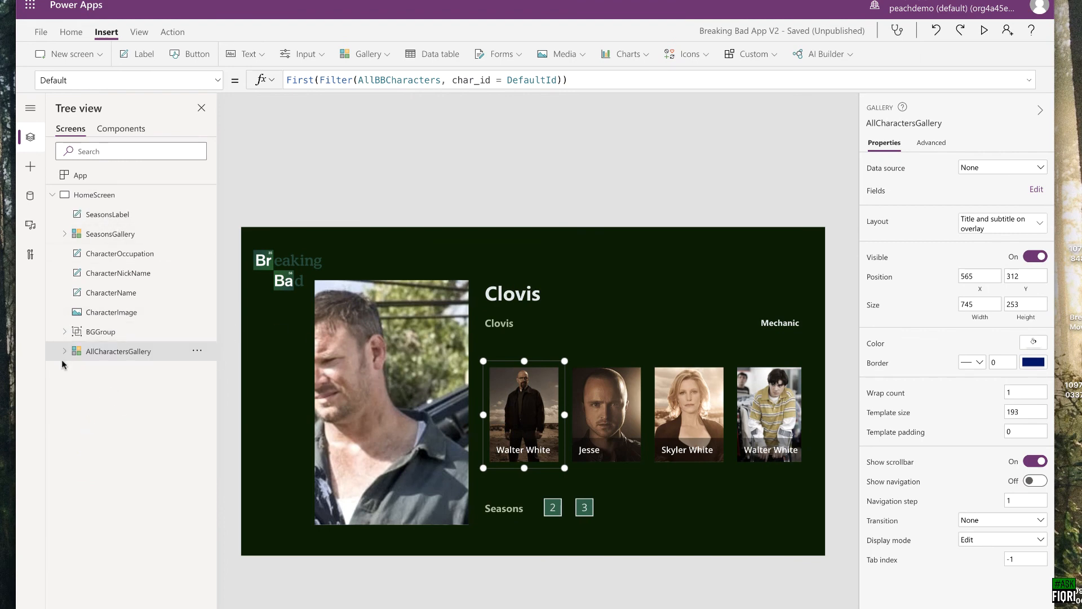
pyautogui.click(137, 56)
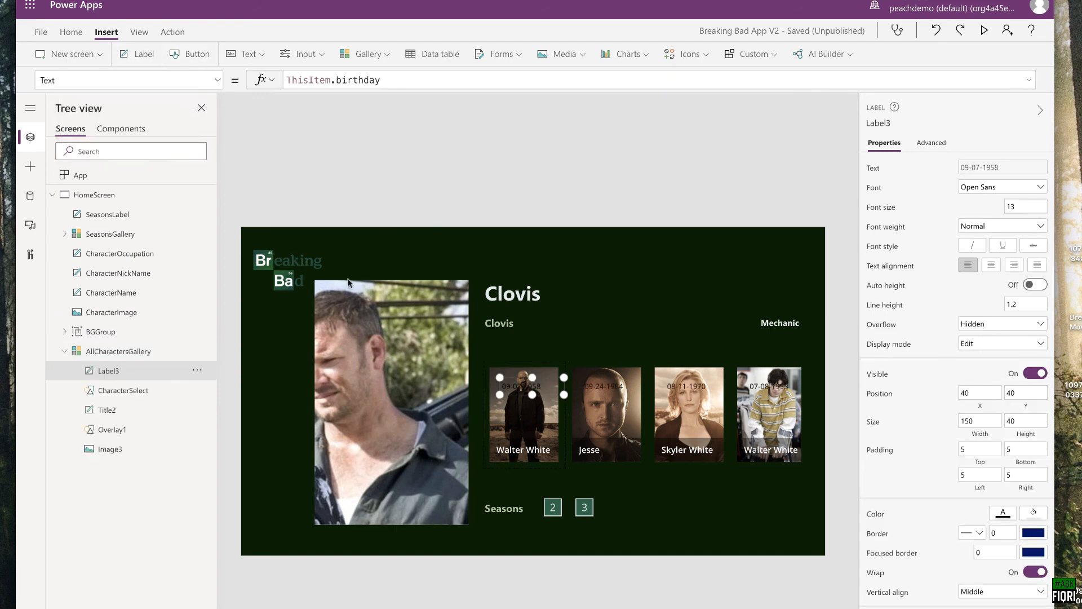
# Step: Delete the misplaced label from AllCharactersGallery and insert a label directly on HomeScreen, placed across the lower edge of the character image at X 172, Y 614
pyautogui.moveTo(536, 394); pyautogui.dragTo(604, 331)
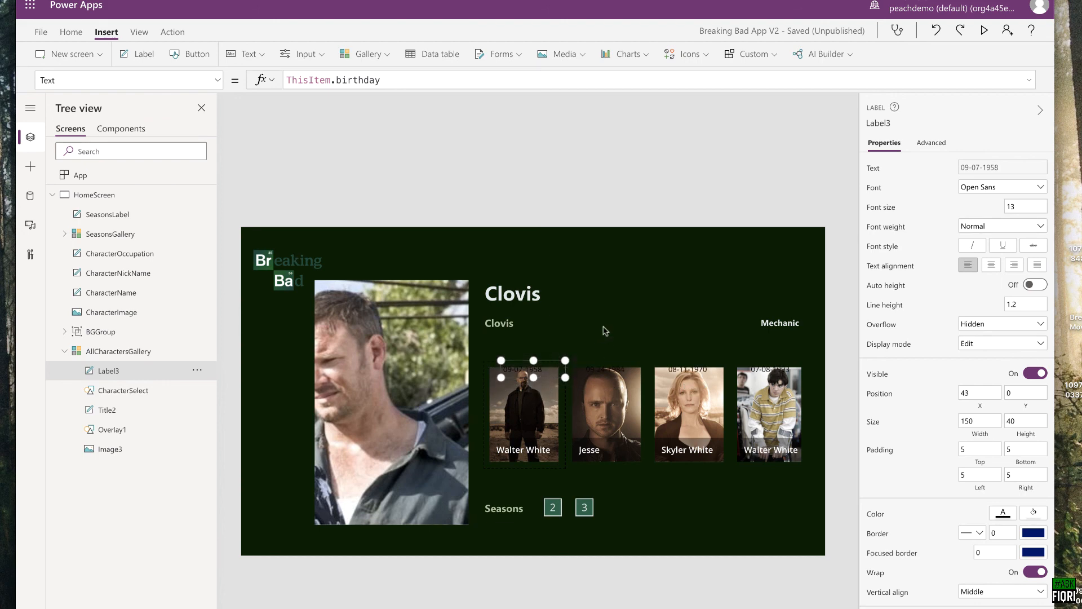
pyautogui.press('Delete')
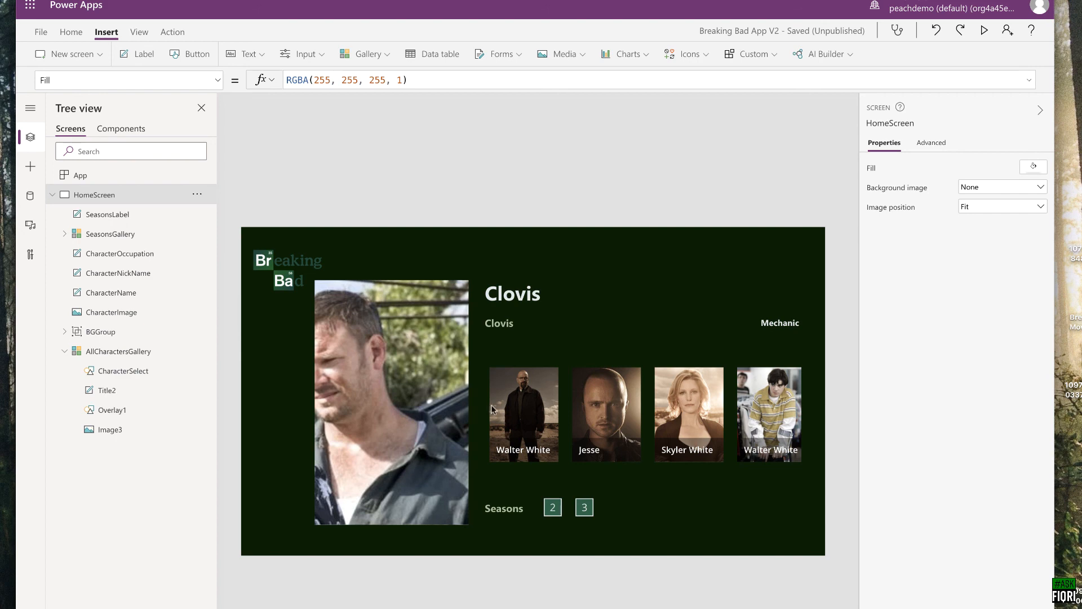
pyautogui.click(652, 263)
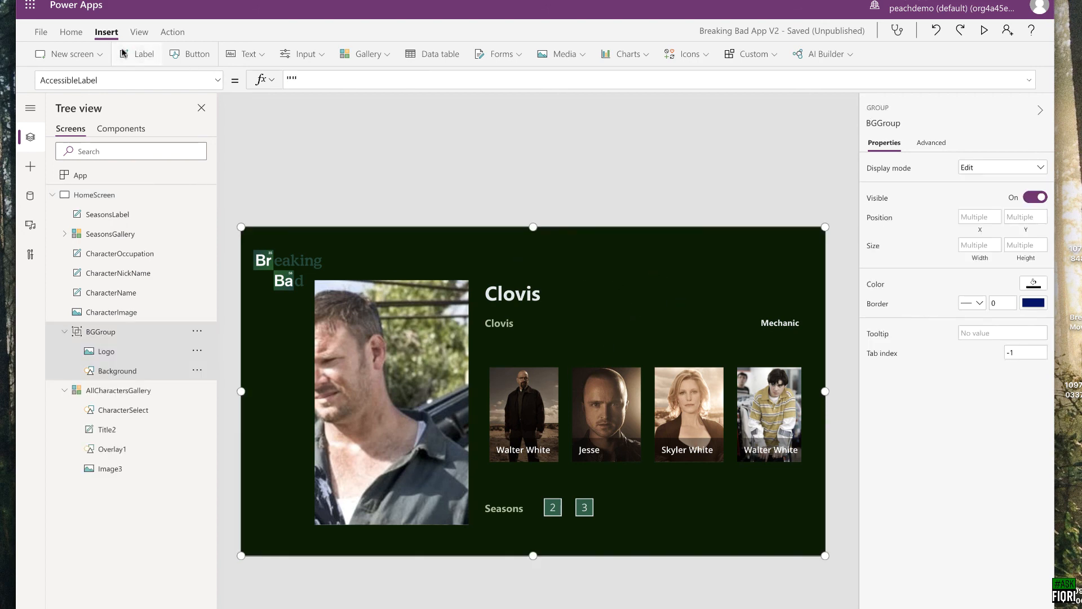
pyautogui.click(140, 56)
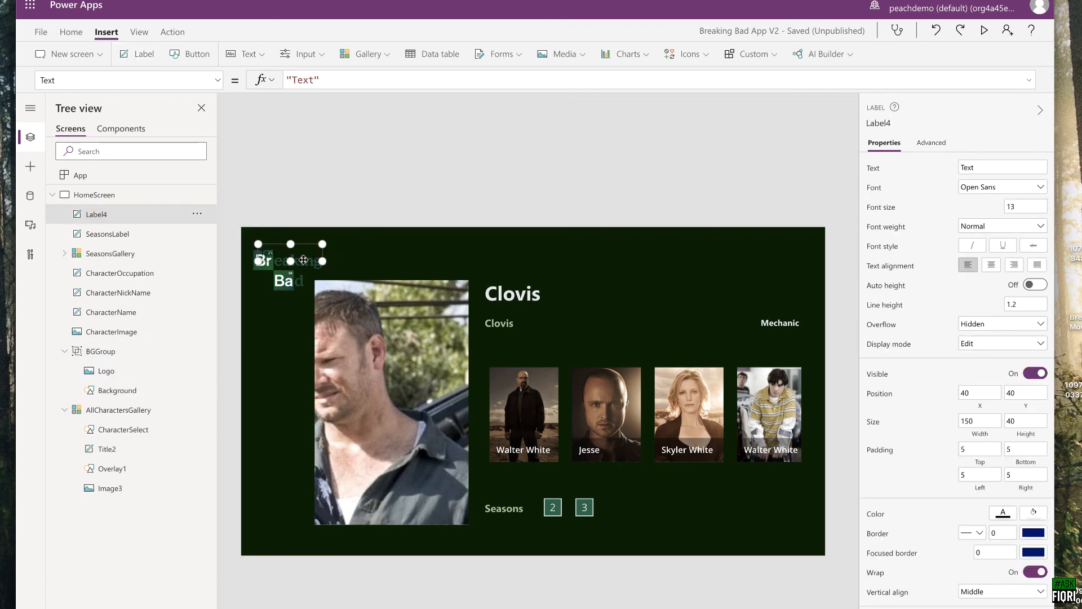
pyautogui.moveTo(303, 260); pyautogui.dragTo(590, 260)
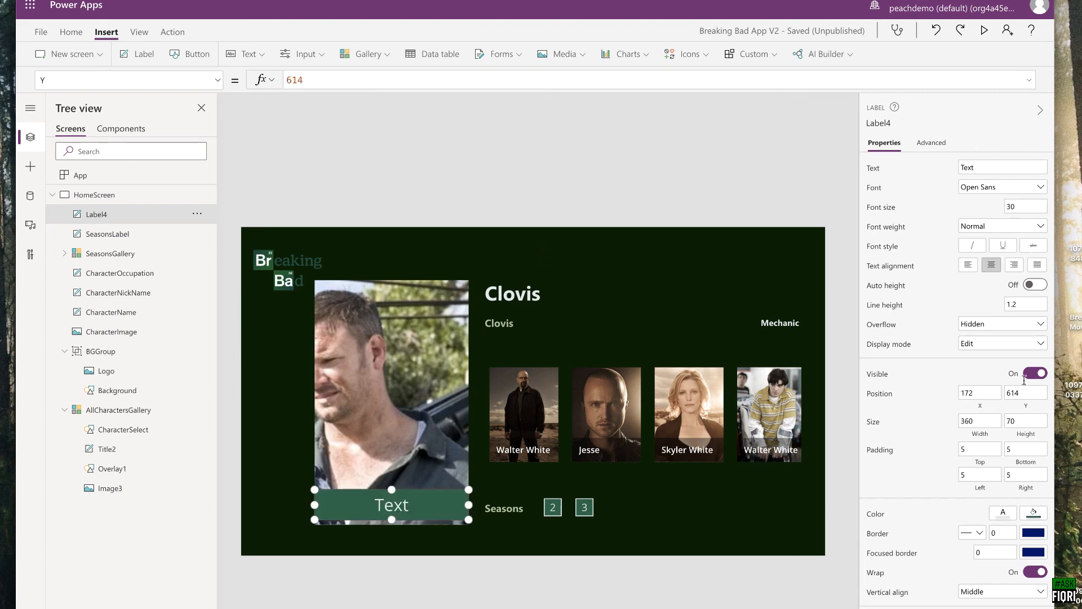
# Step: Make the new label's green fill partly transparent so the character image shows through
pyautogui.click(1035, 514)
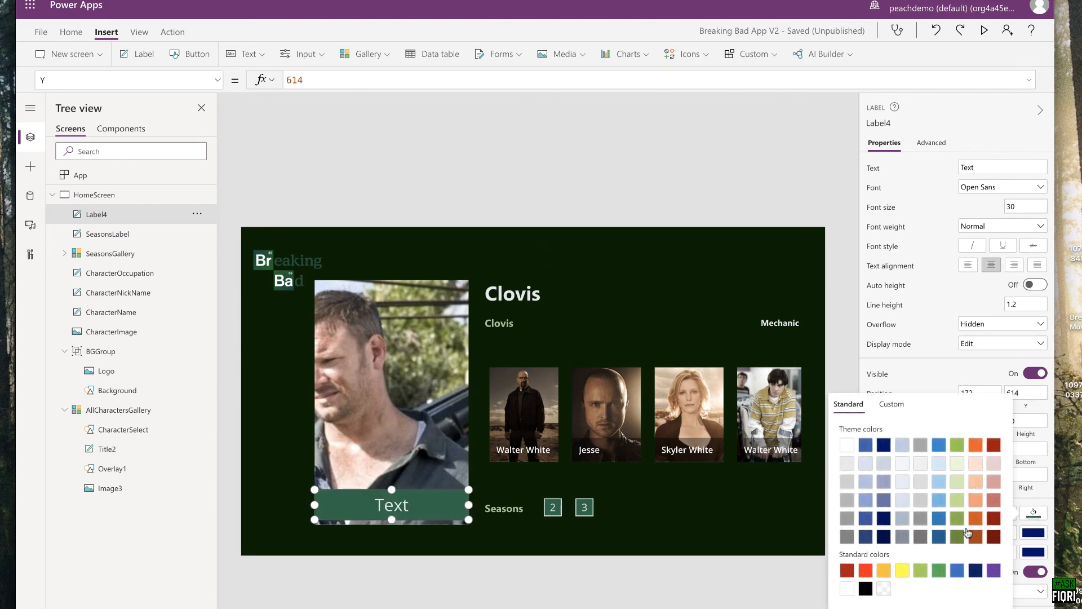
pyautogui.click(892, 405)
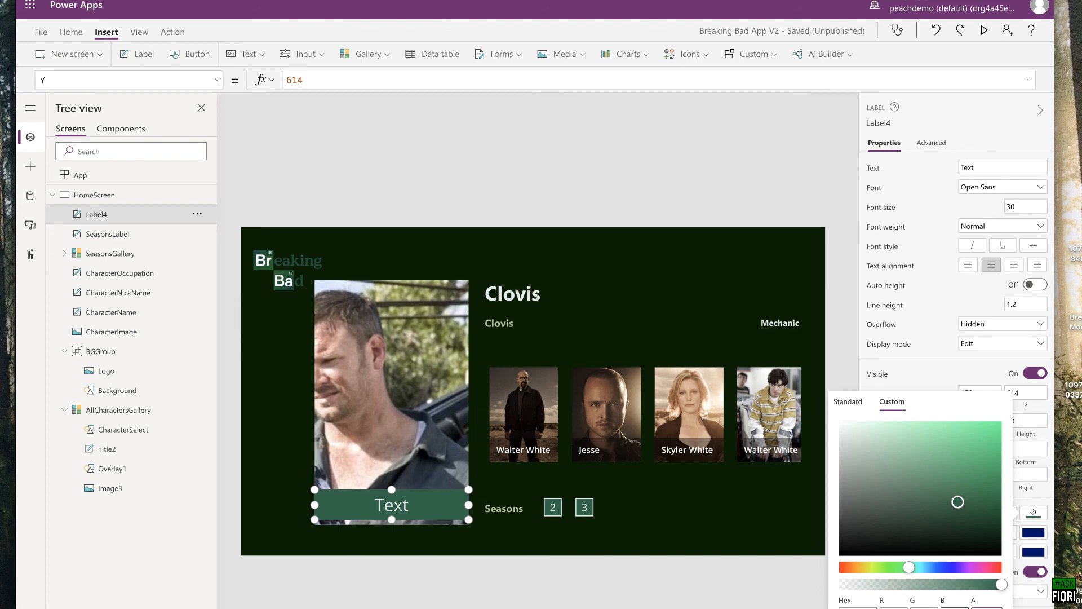
pyautogui.moveTo(1002, 584); pyautogui.dragTo(921, 584)
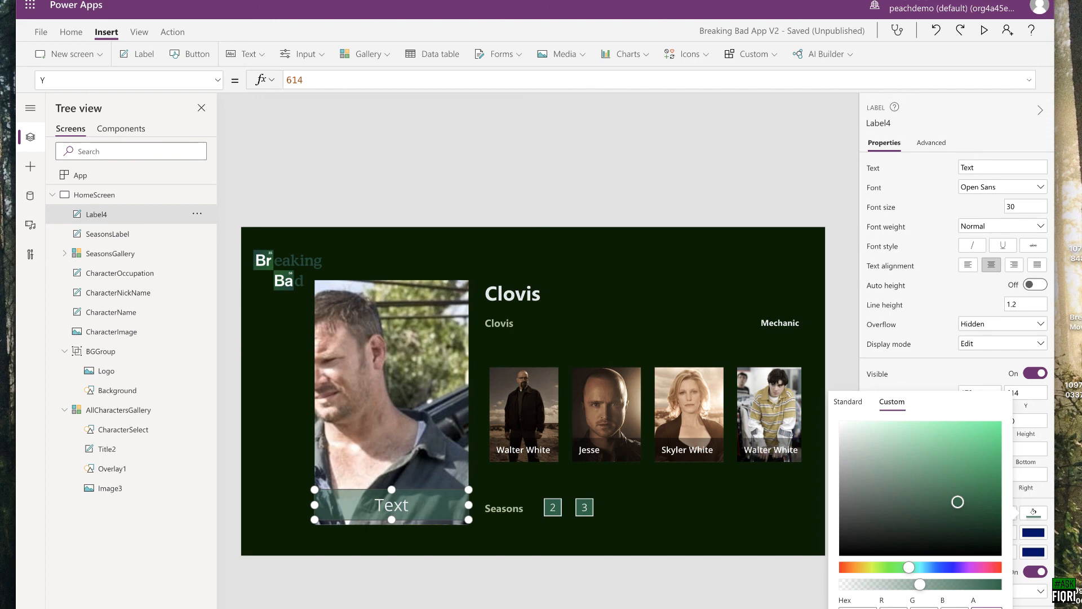
pyautogui.moveTo(920, 584); pyautogui.dragTo(953, 584)
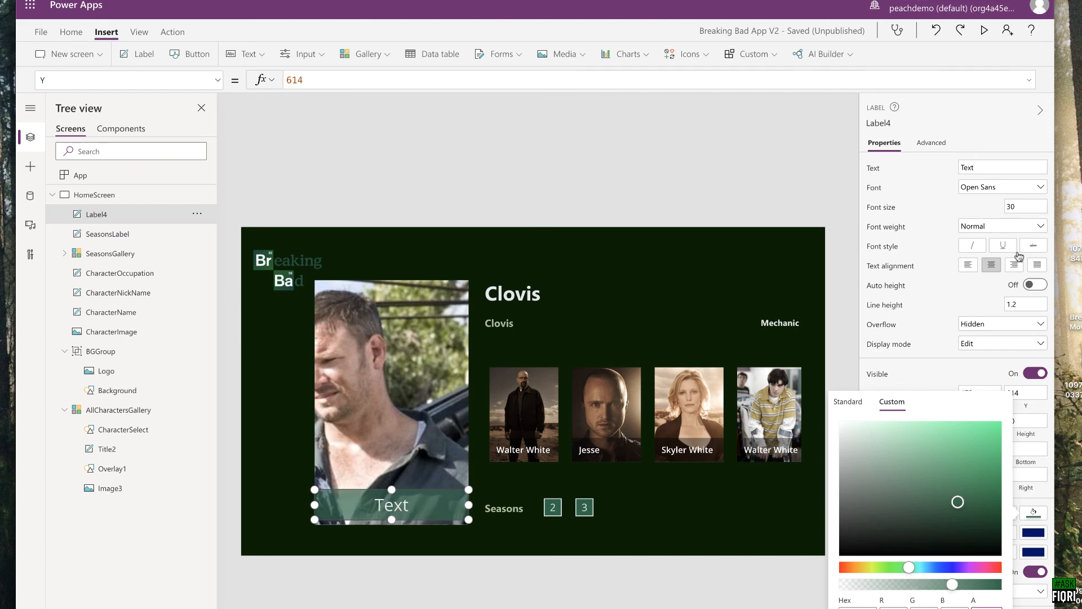
# Step: Set the label's text to DECEASED in the Lato Black font with bold weight
pyautogui.click(1029, 192)
pyautogui.click(1029, 189)
pyautogui.click(1029, 189)
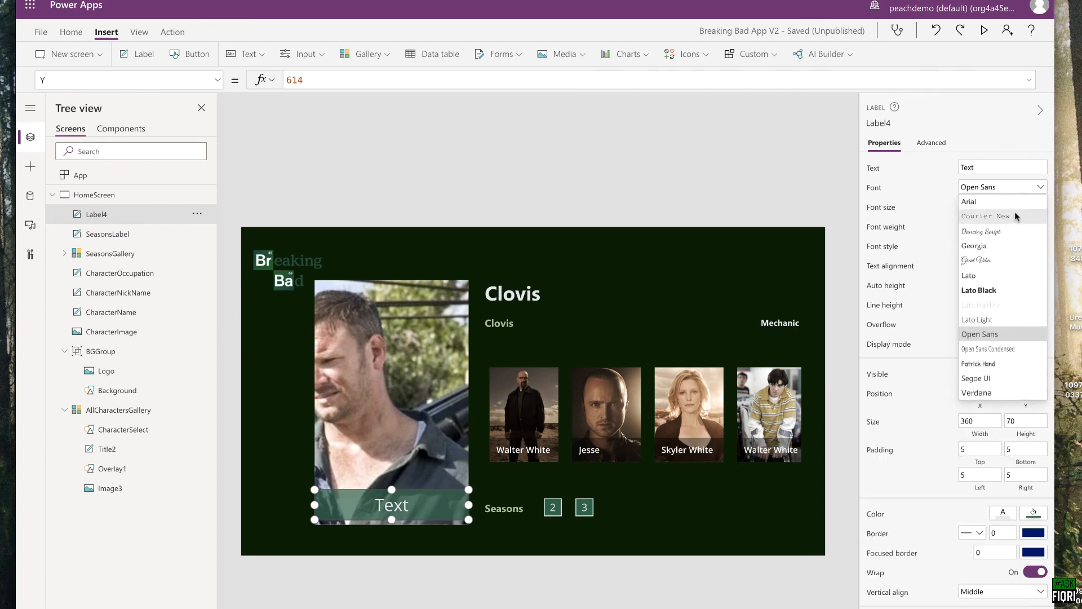
pyautogui.click(994, 291)
pyautogui.click(526, 168)
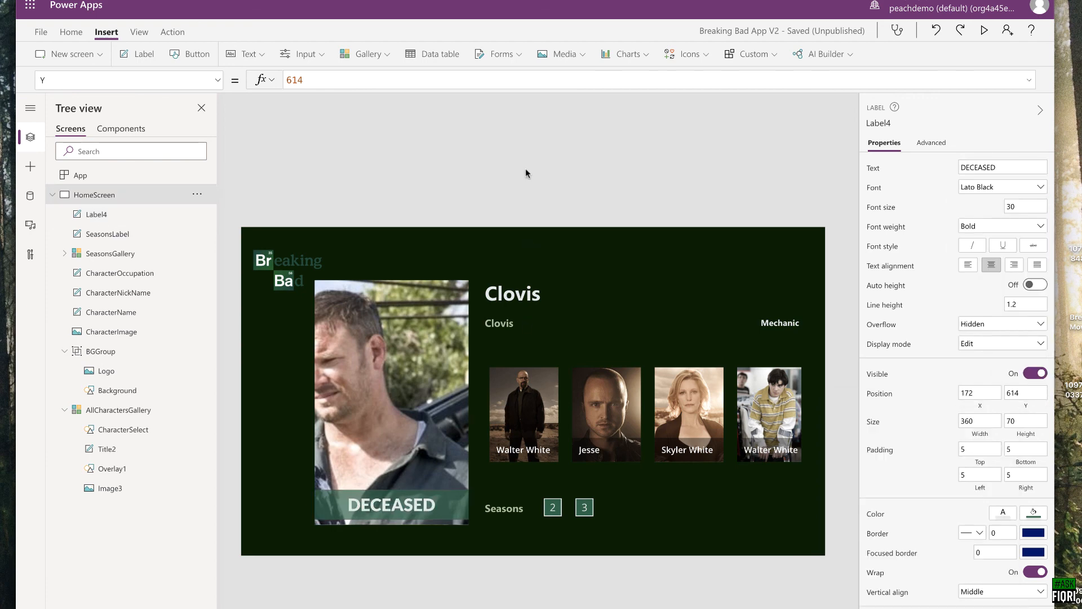
# Step: Check the status field in the random character API response and the API documentation in the browser, and return to the app editor
pyautogui.click(402, 508)
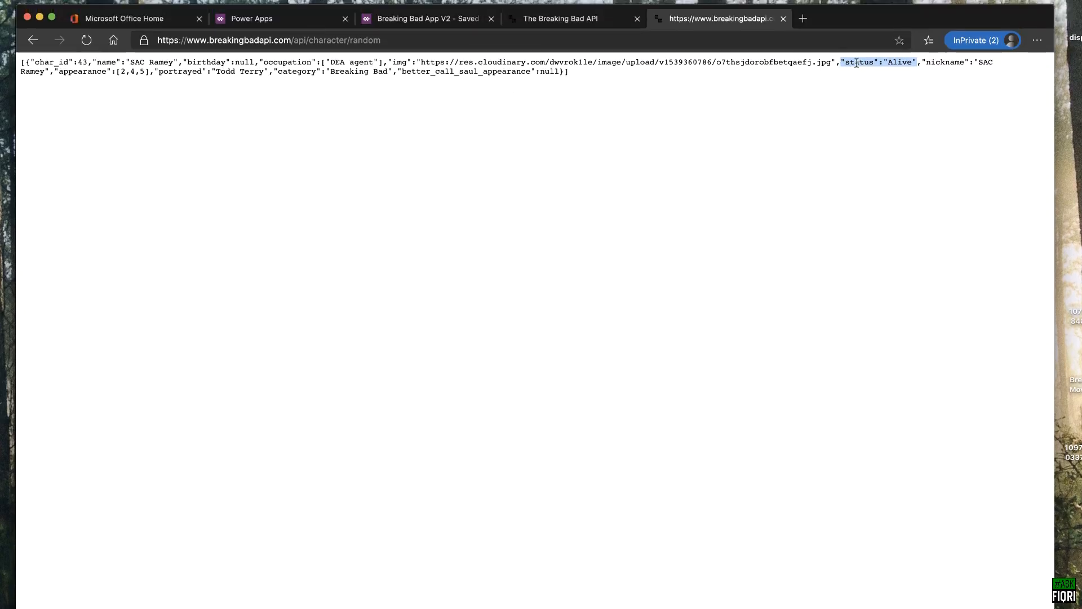
pyautogui.click(561, 20)
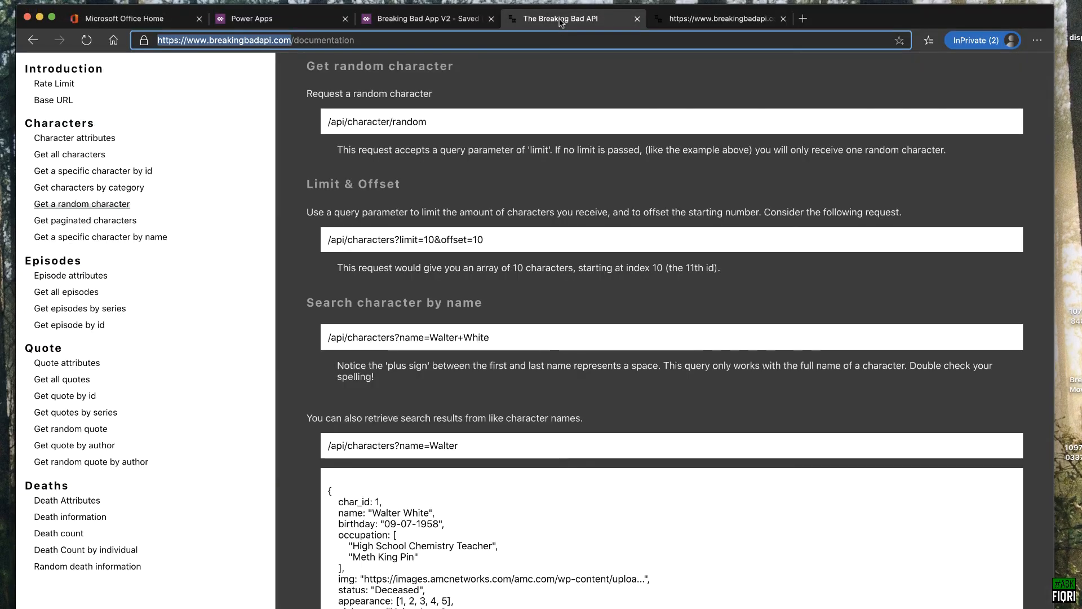
pyautogui.click(415, 18)
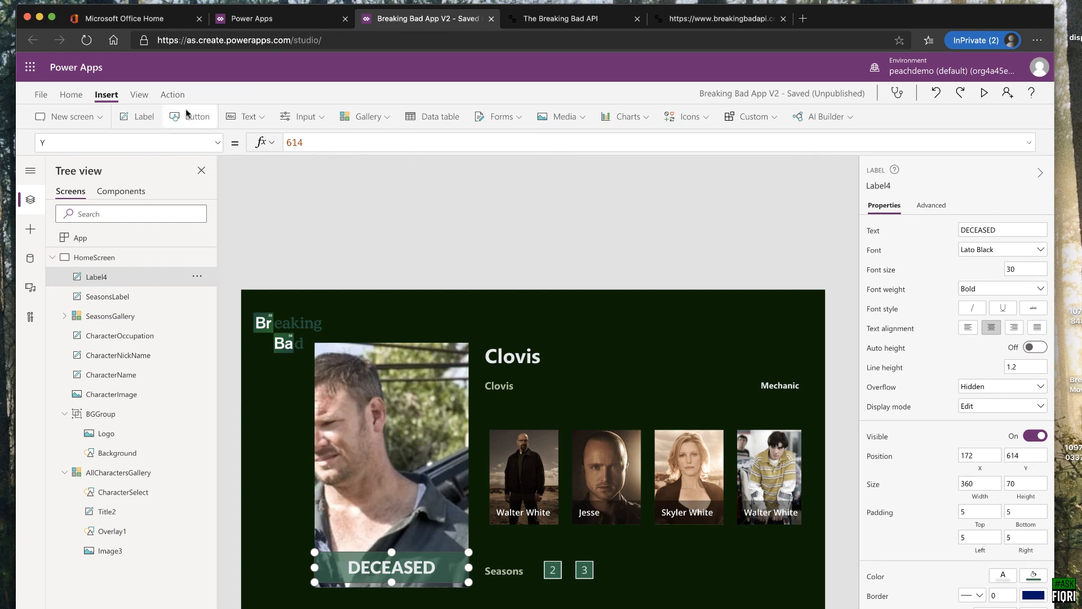
# Step: Set the DECEASED label's Visible property to If(RandomCharacter.status = "Alive", false, true) and save the app
pyautogui.click(216, 143)
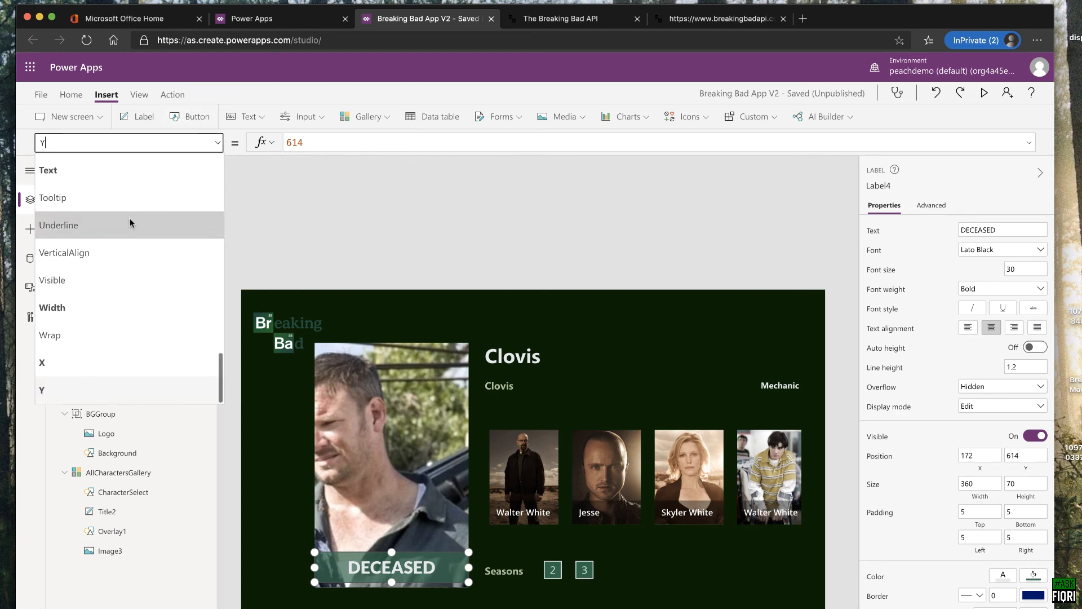
pyautogui.click(99, 277)
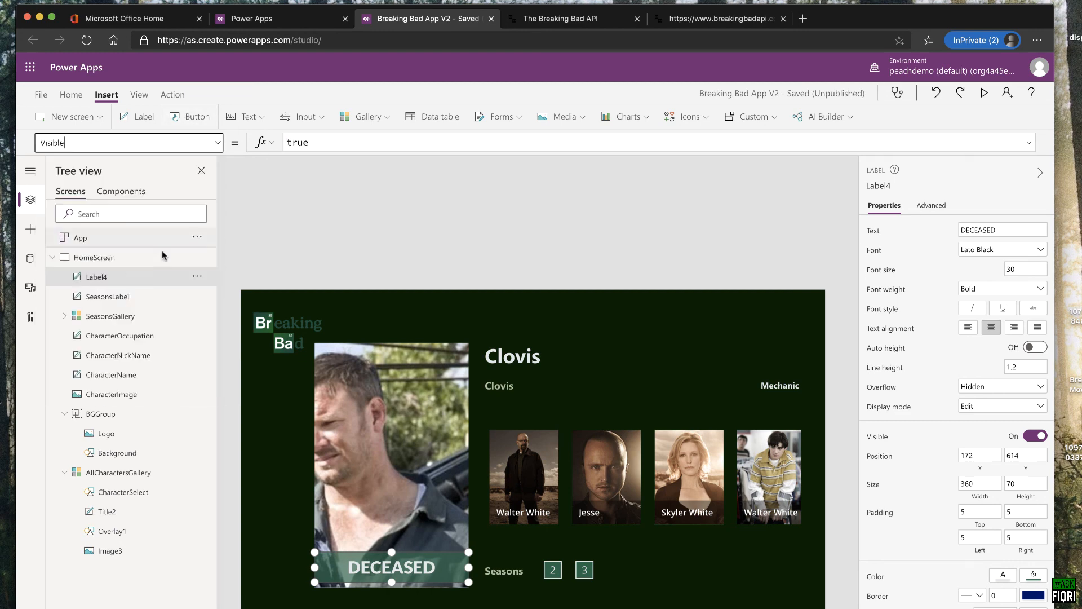
pyautogui.doubleClick(315, 143)
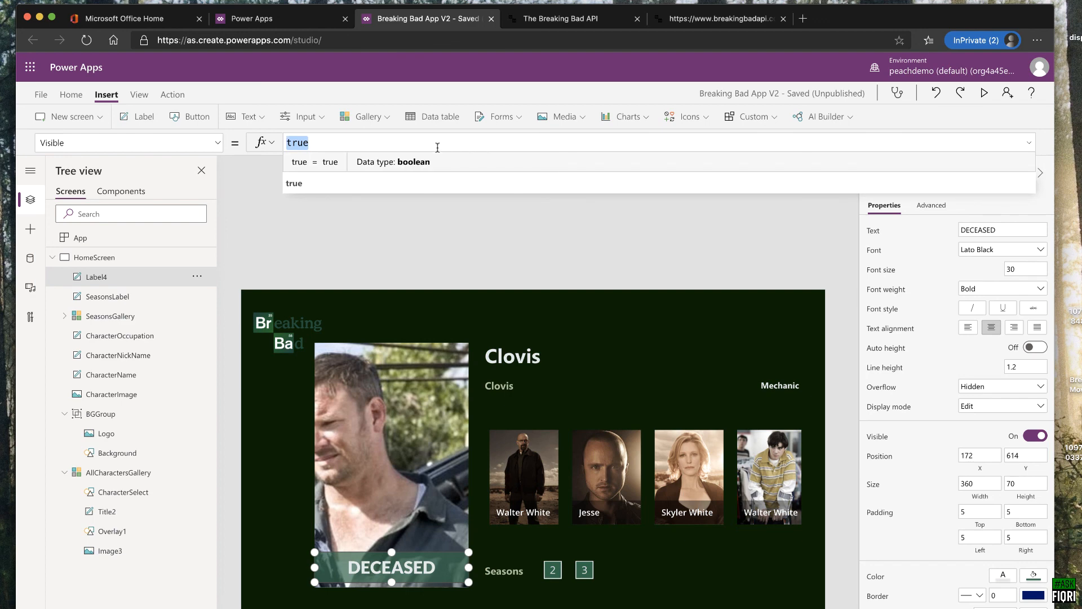
pyautogui.write('If(RandomCharacter')
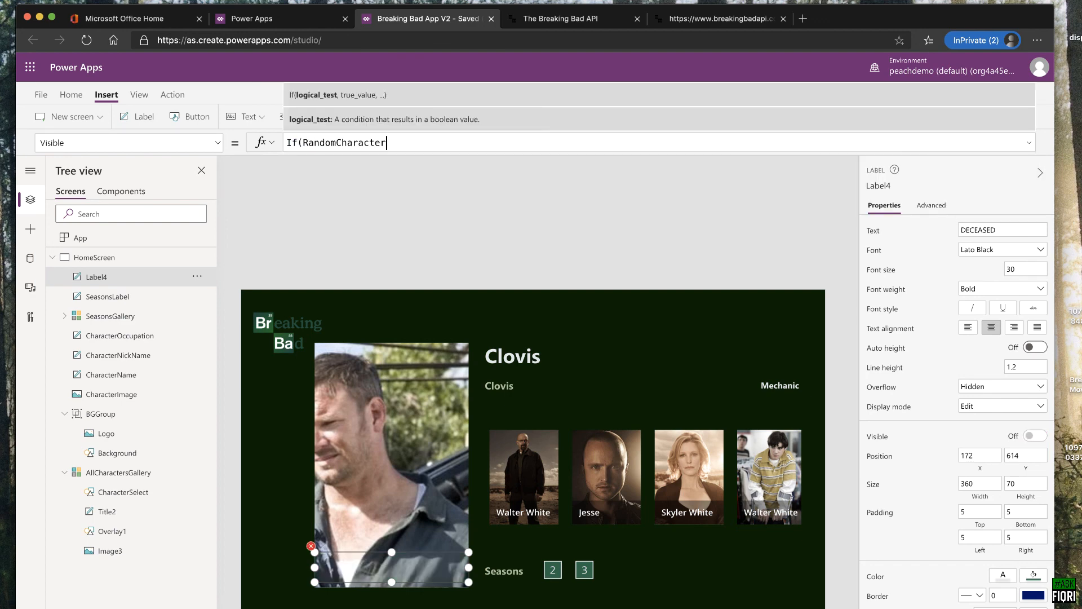
pyautogui.write('.st')
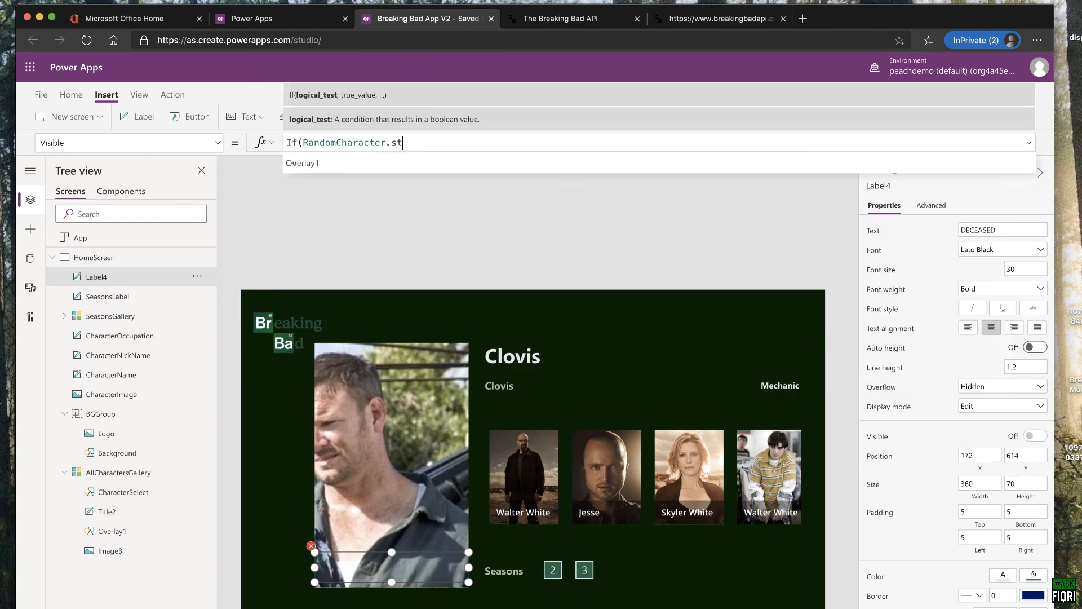
pyautogui.write('atus')
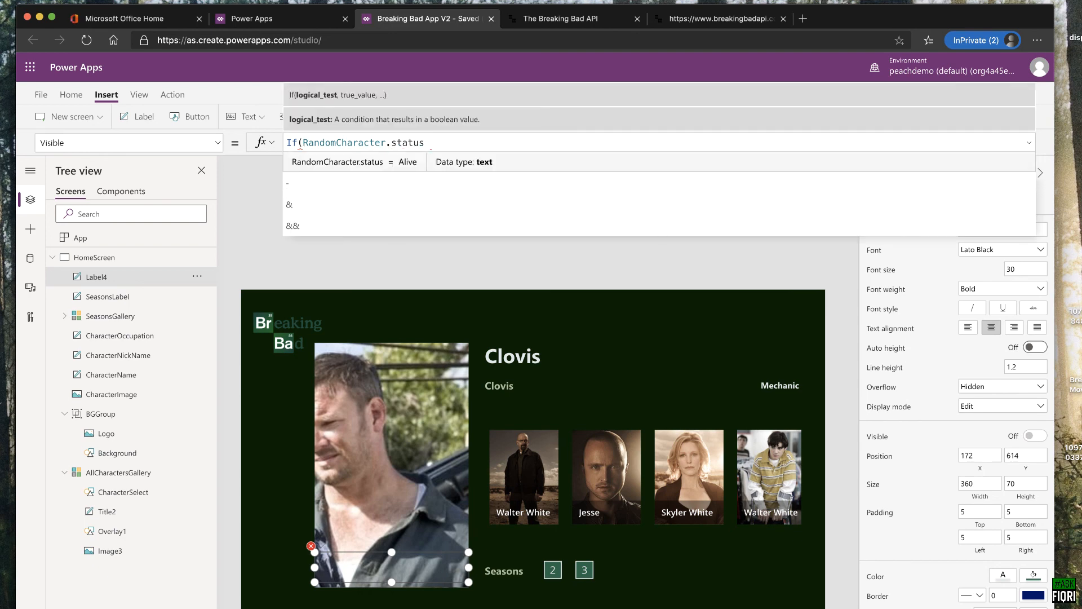
pyautogui.write(' = "Al')
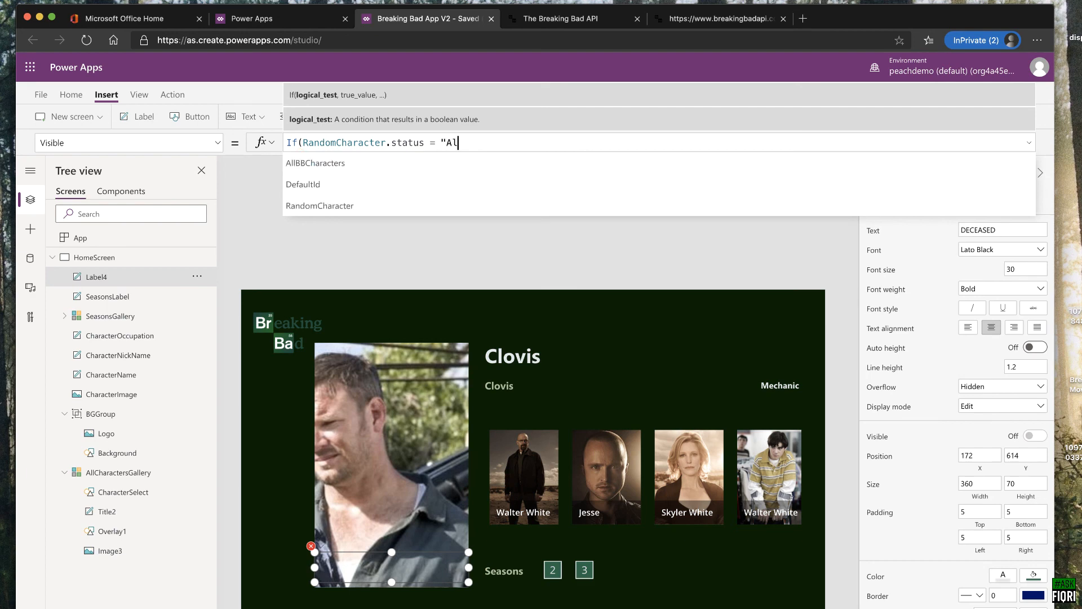
pyautogui.write('ive", flase')
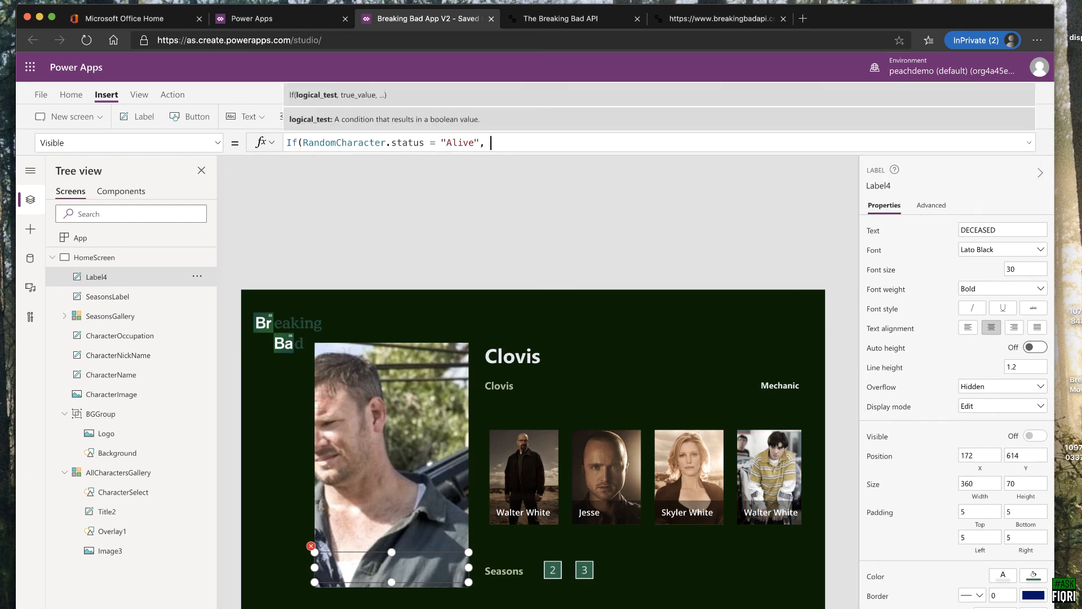
pyautogui.press('BackSpace')
pyautogui.press('BackSpace')
pyautogui.press('BackSpace')
pyautogui.press('BackSpace')
pyautogui.press('BackSpace')
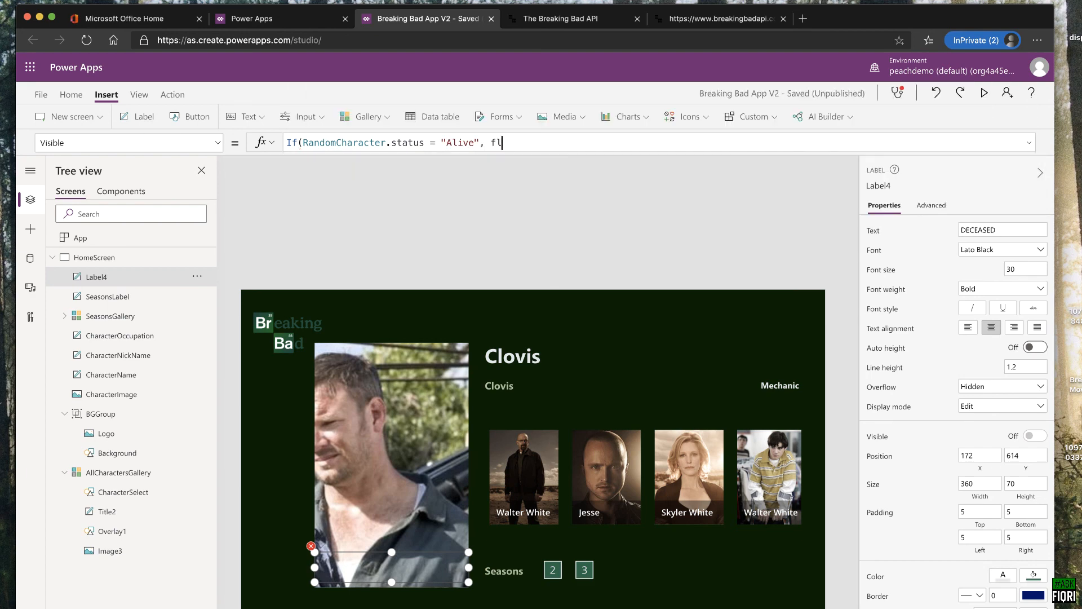
pyautogui.write('flase')
pyautogui.press('BackSpace')
pyautogui.press('BackSpace')
pyautogui.press('BackSpace')
pyautogui.press('BackSpace')
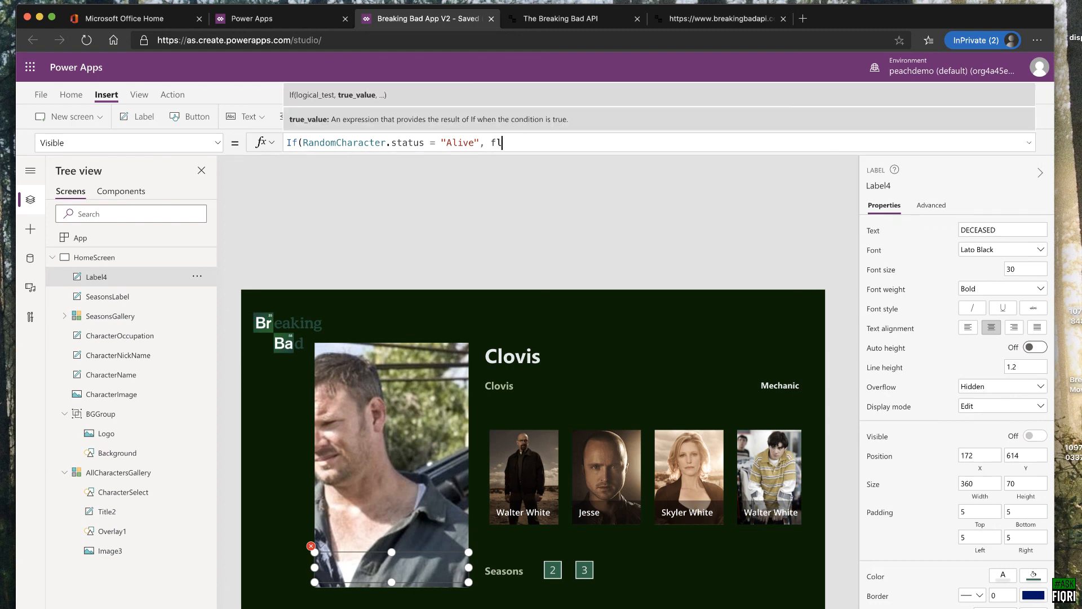
pyautogui.write('alse, t')
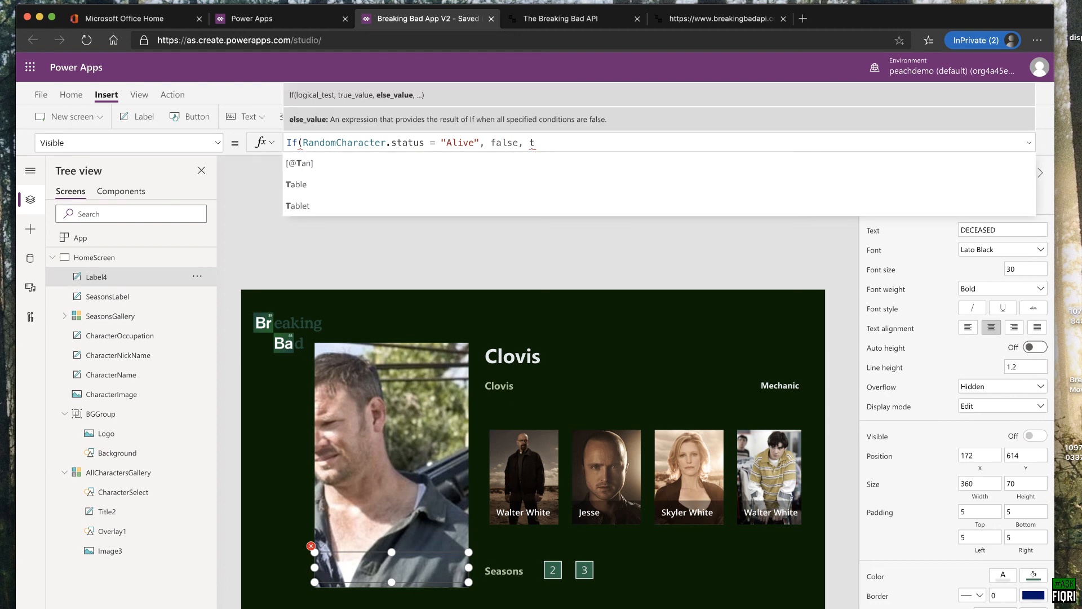
pyautogui.write('rue)')
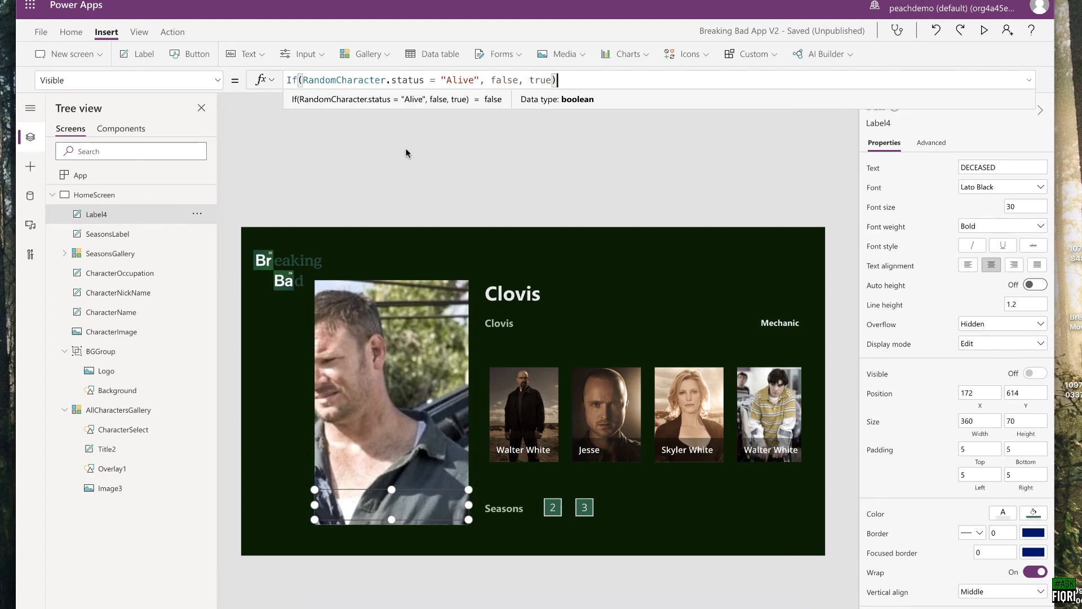
pyautogui.hotkey('ctrl', 's')
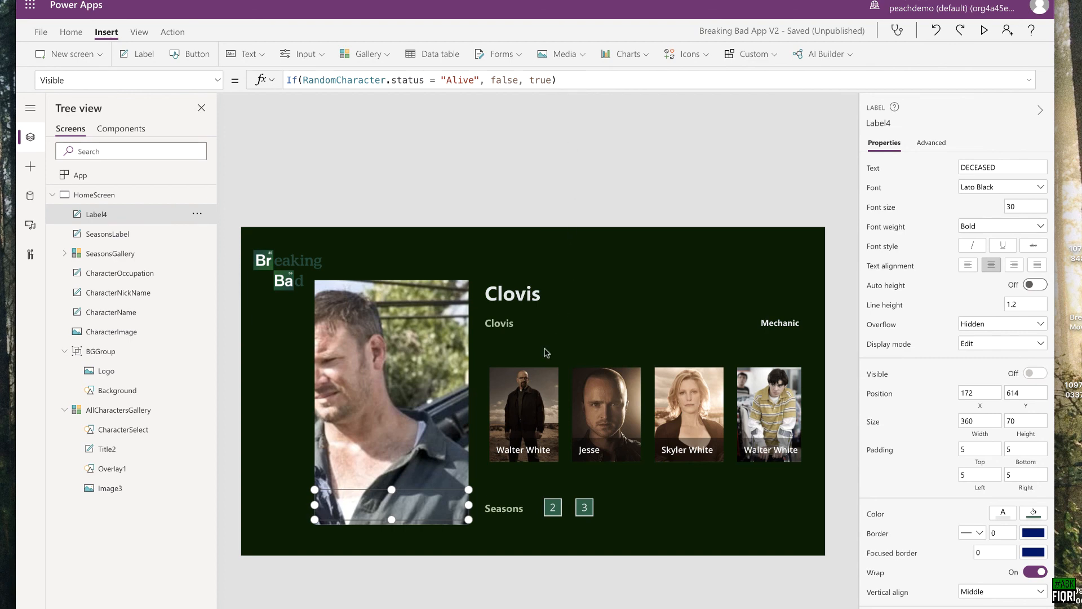
# Step: Rename the DECEASED label to Status in the screen's control list
pyautogui.click(532, 393)
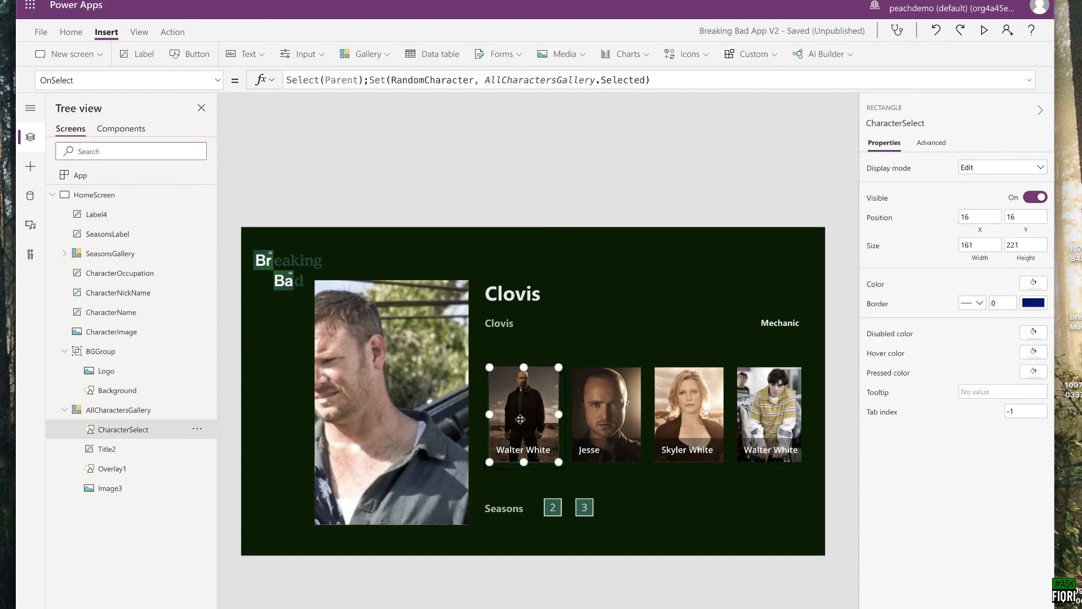
pyautogui.click(405, 491)
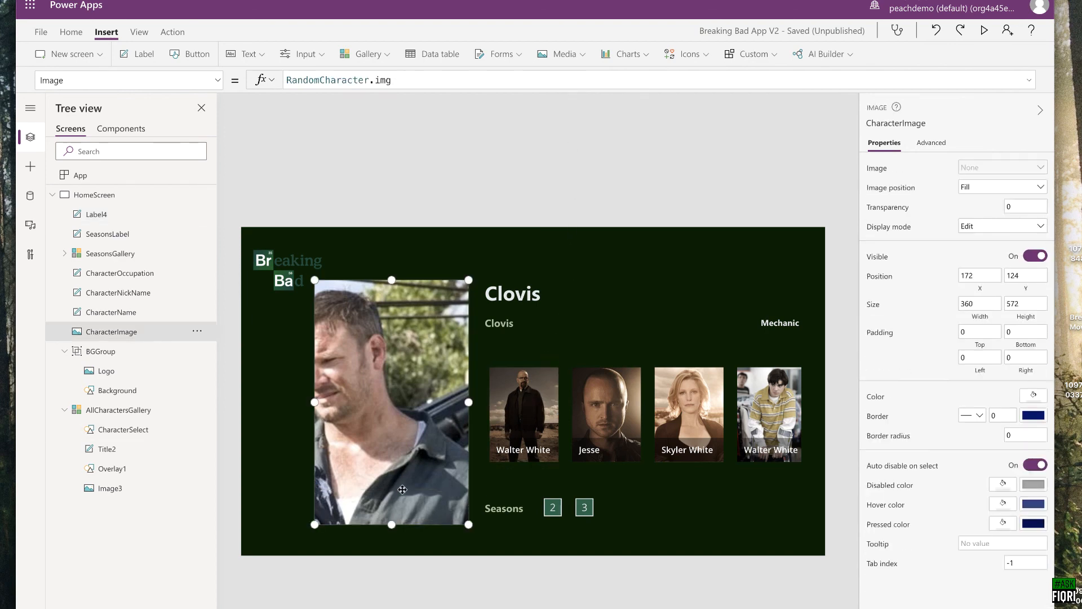
pyautogui.click(96, 216)
pyautogui.doubleClick(95, 216)
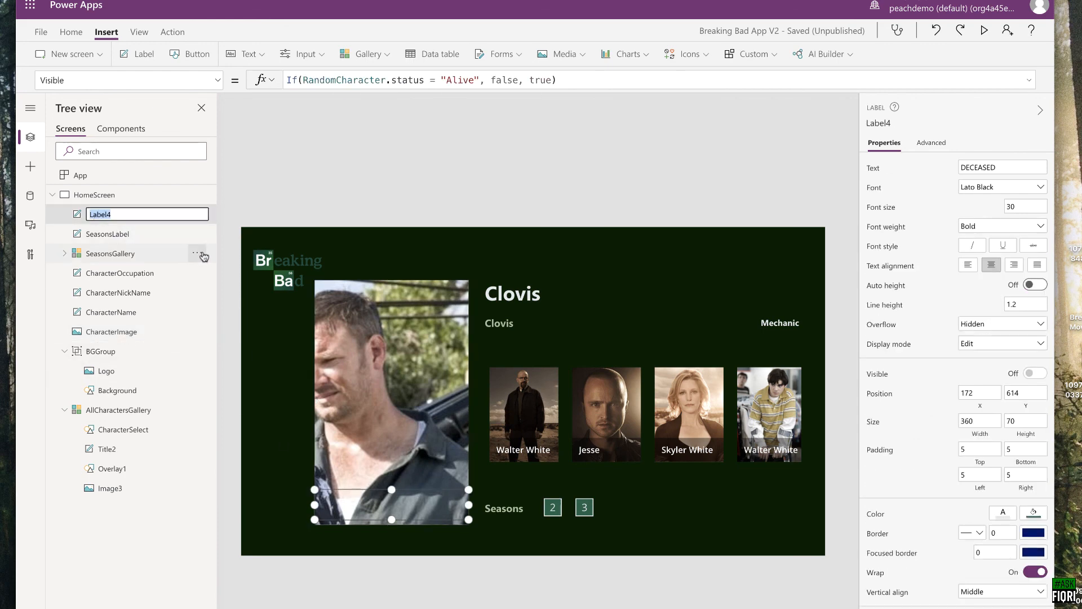
pyautogui.write('Status')
pyautogui.press('Return')
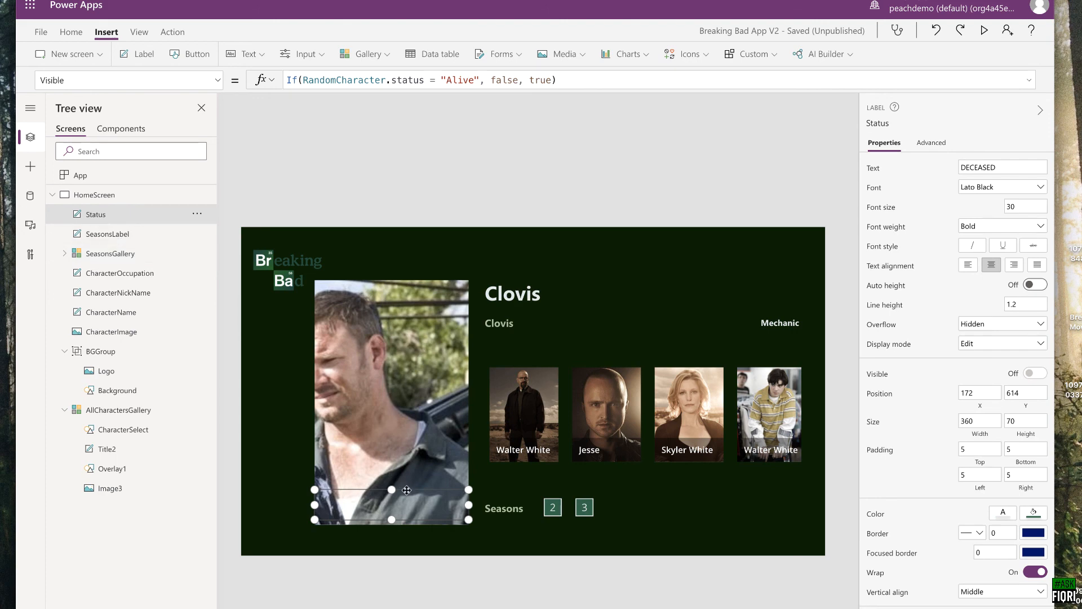
# Step: Paste a copy of the Status label into AllCharactersGallery, set its font size to 15, move it to Y 91, and save the app
pyautogui.click(522, 400)
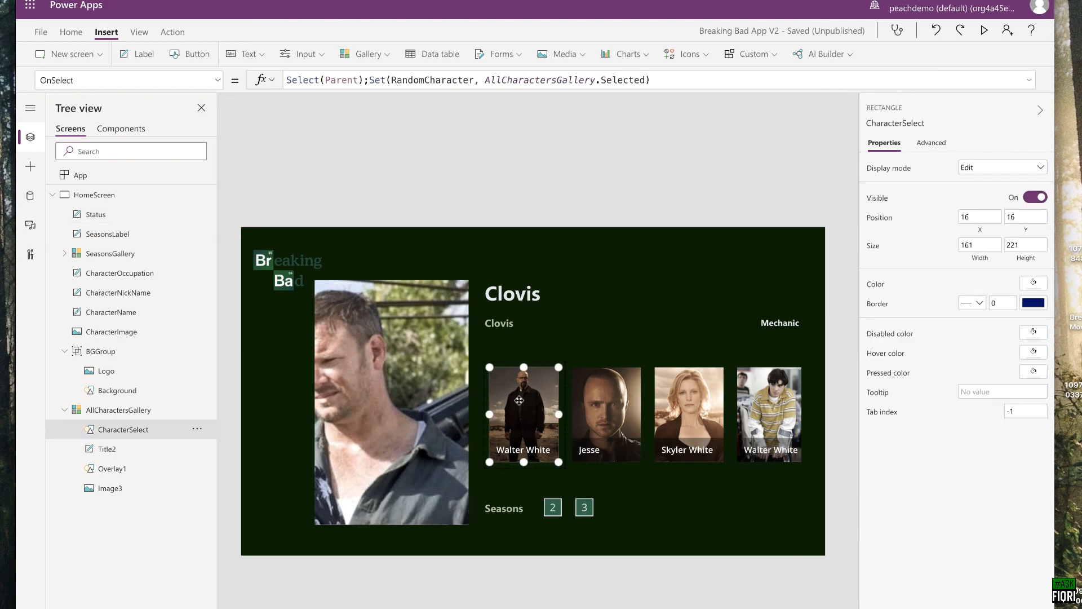
pyautogui.hotkey('ctrl', 'v')
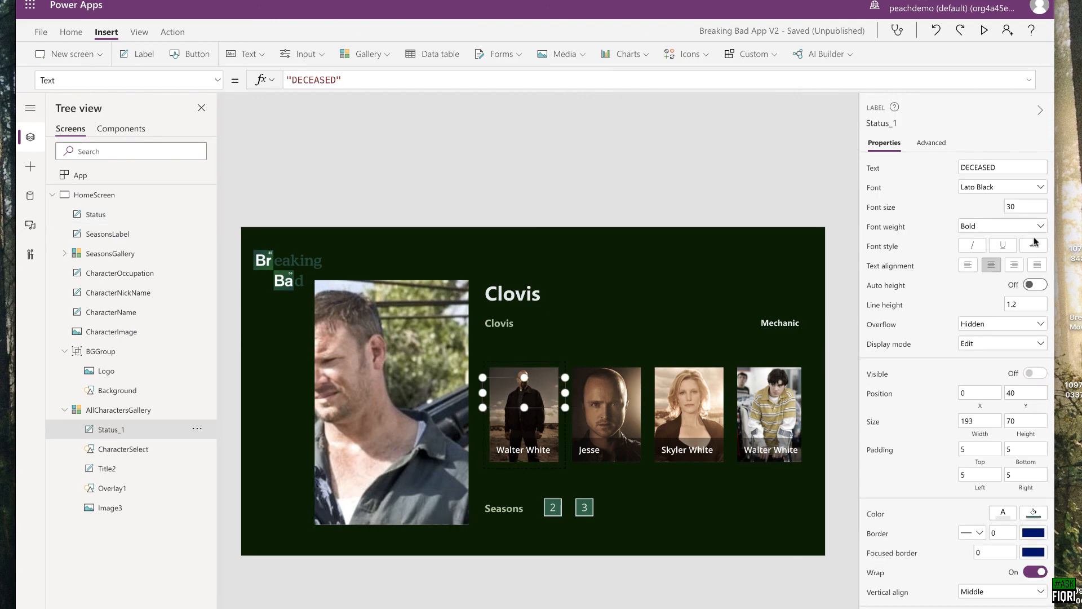
pyautogui.click(1023, 207)
pyautogui.write('15')
pyautogui.click(539, 409)
pyautogui.moveTo(539, 412); pyautogui.dragTo(539, 431)
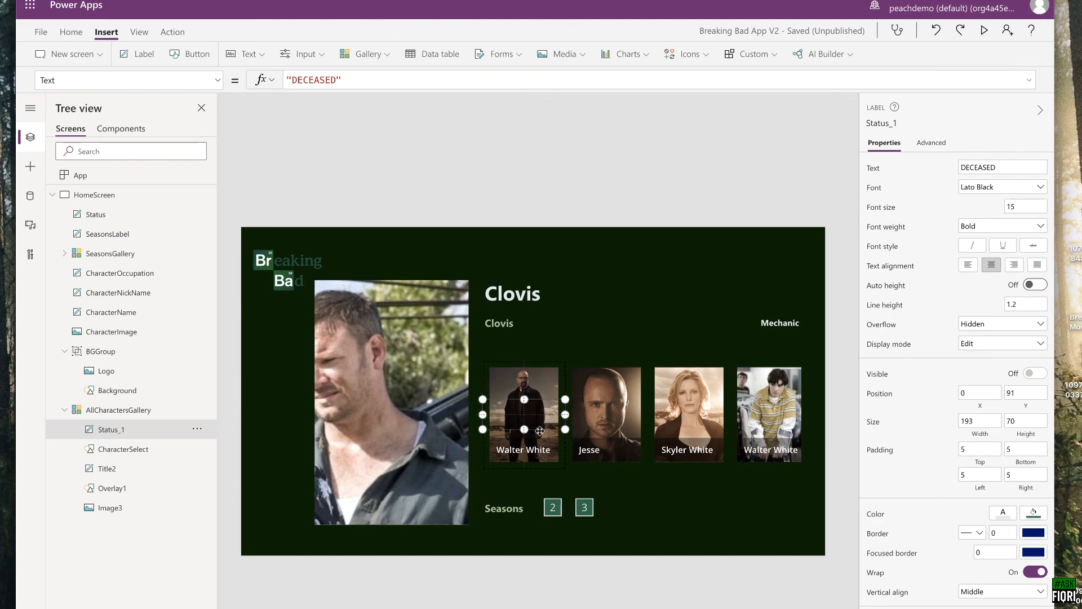
pyautogui.hotkey('ctrl', 's')
# Step: Set the gallery's Status_1 label Visible property to If(ThisItem.status = "Alive", false, true) and save the app
pyautogui.click(218, 80)
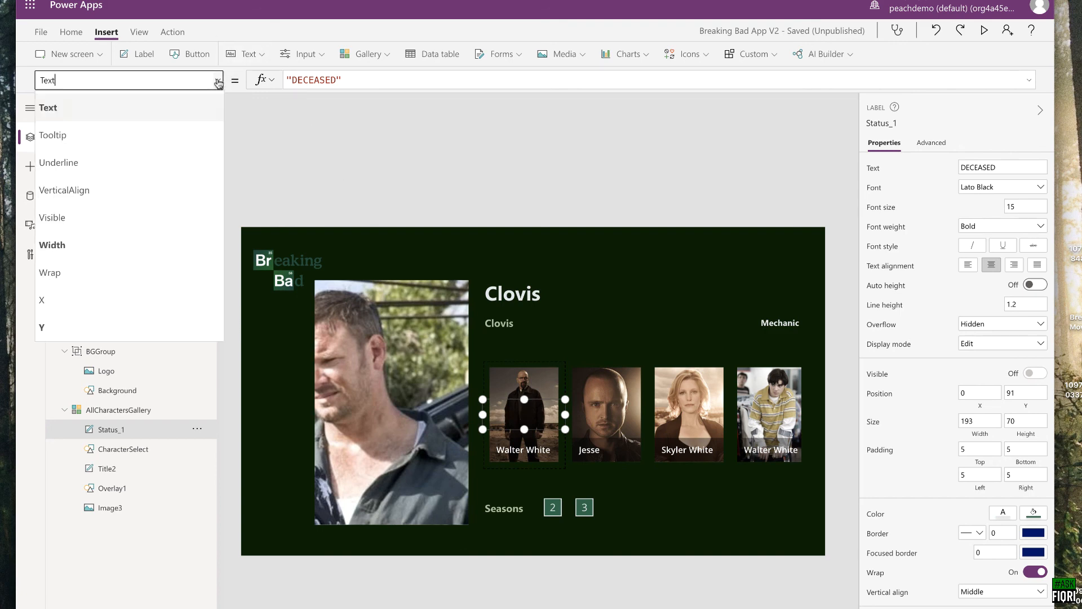
pyautogui.click(134, 217)
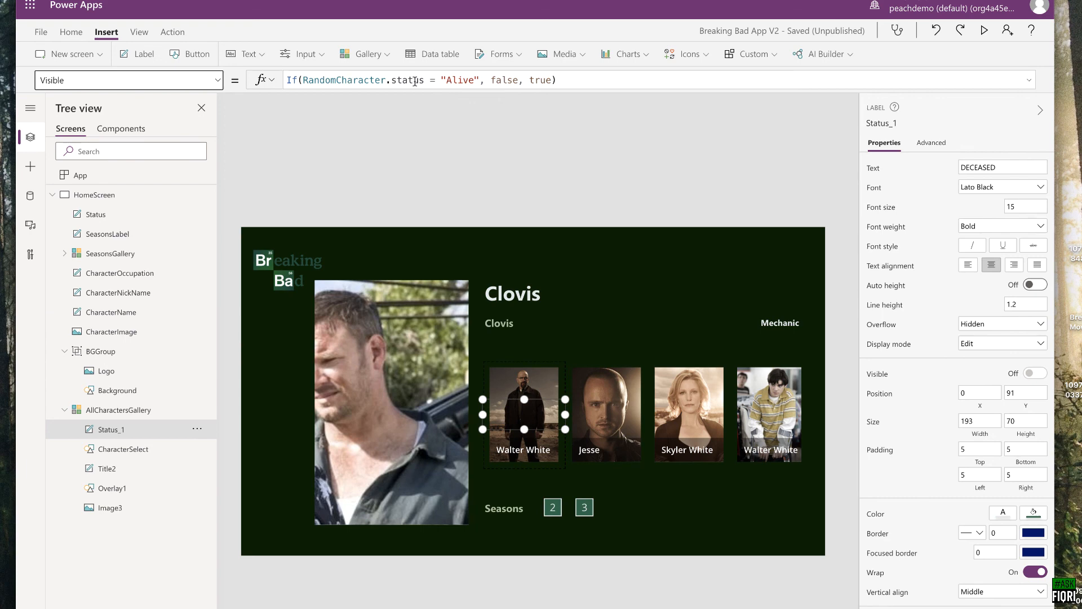
pyautogui.moveTo(425, 81); pyautogui.dragTo(302, 80)
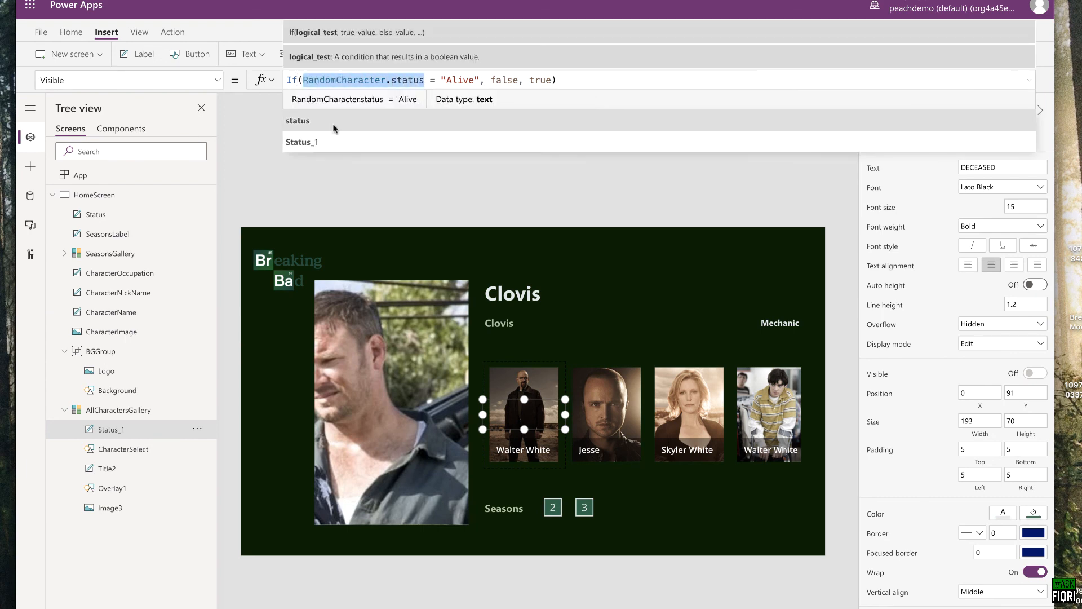
pyautogui.write('This')
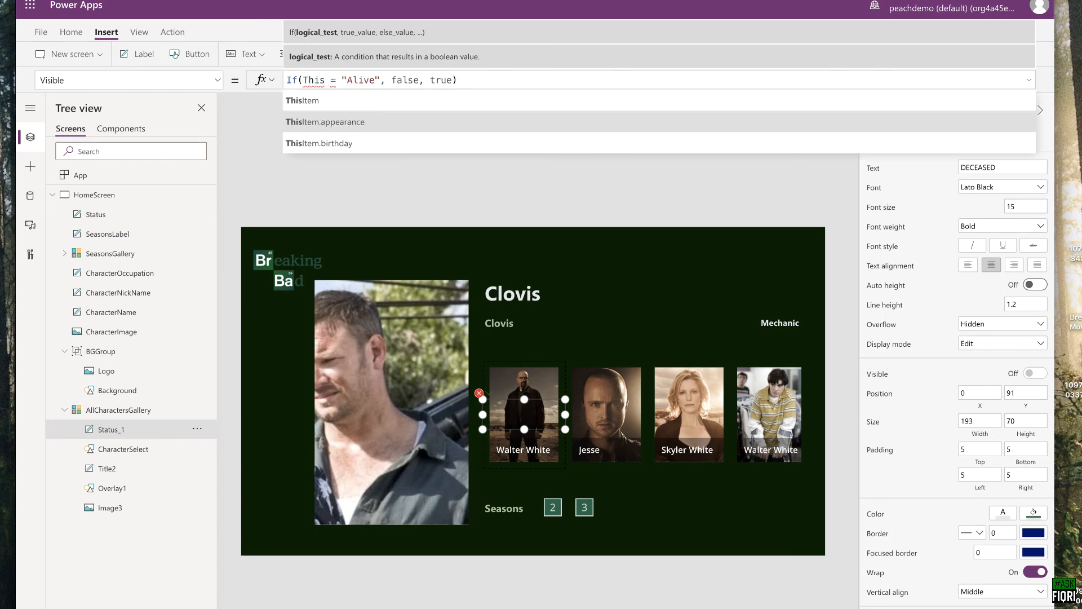
pyautogui.click(317, 100)
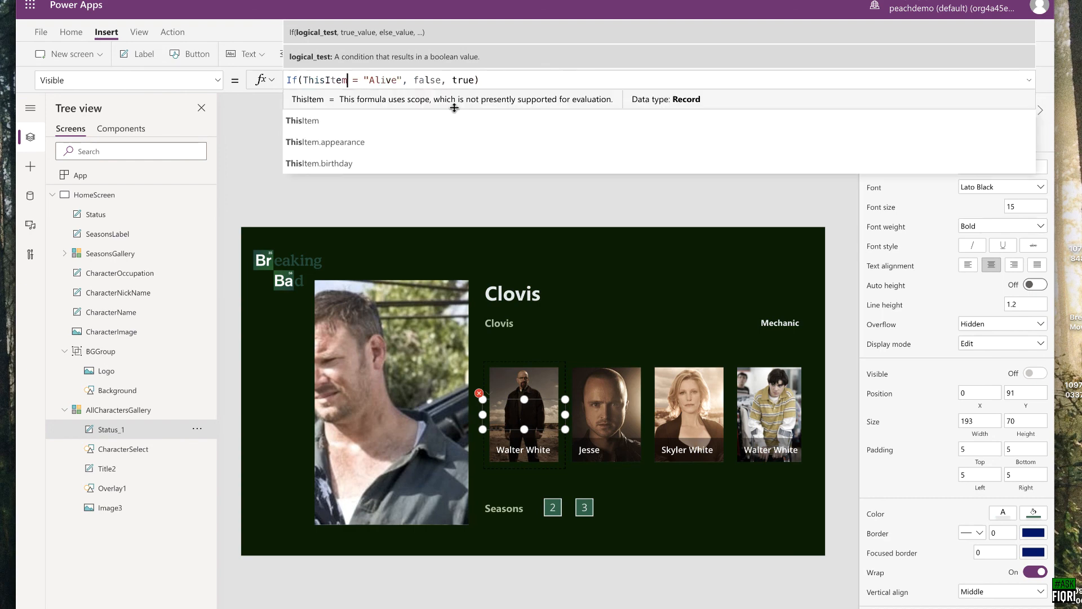
pyautogui.write('.stat')
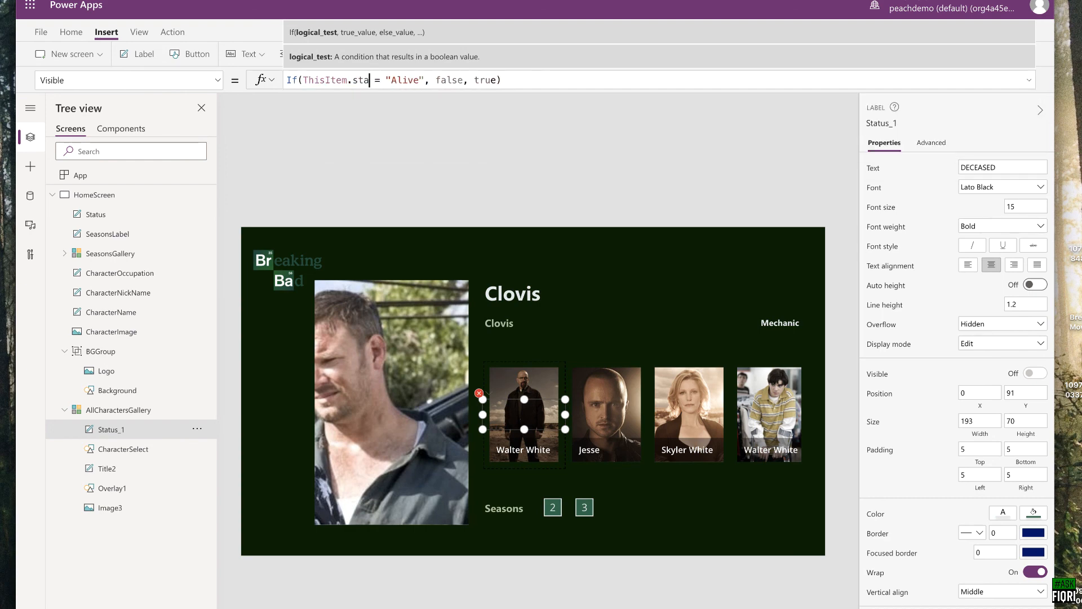
pyautogui.click(336, 100)
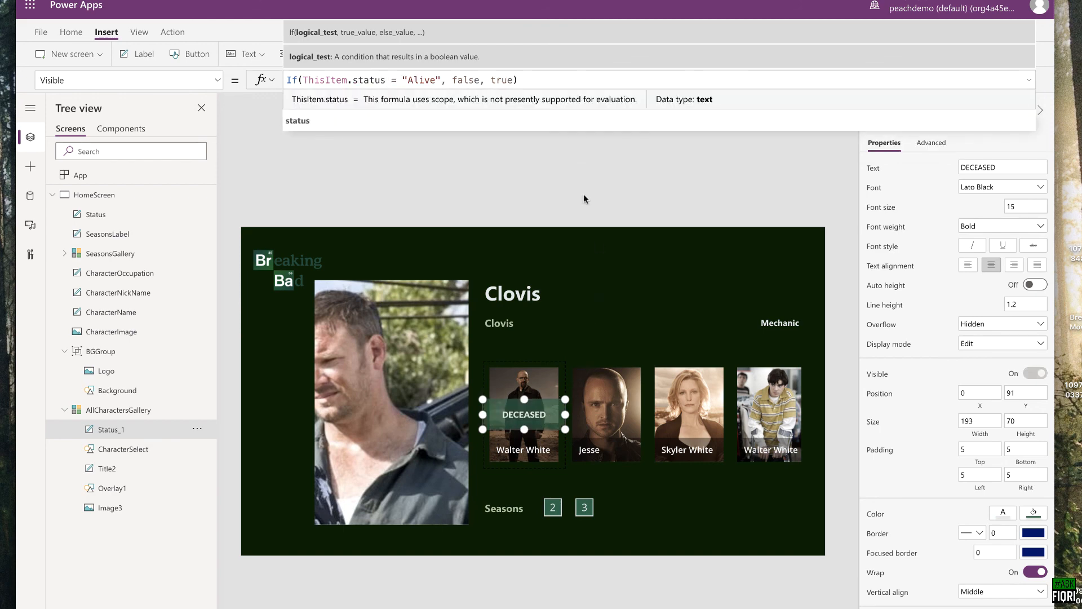
pyautogui.press('End')
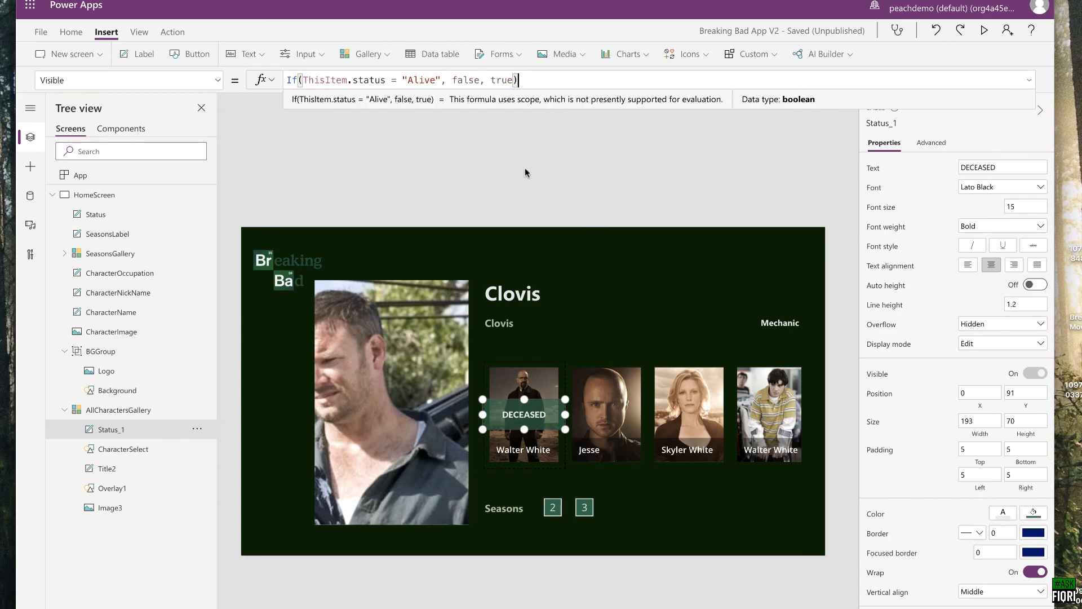
pyautogui.hotkey('ctrl', 's')
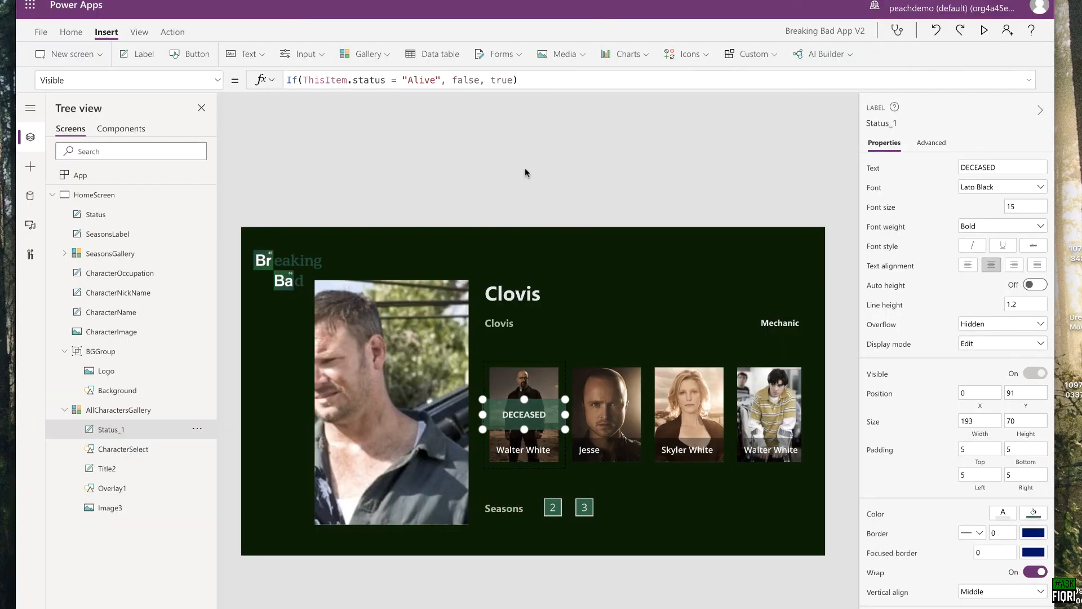
# Step: Preview the app and browse through the character gallery to check which characters carry the DECEASED label
pyautogui.click(984, 31)
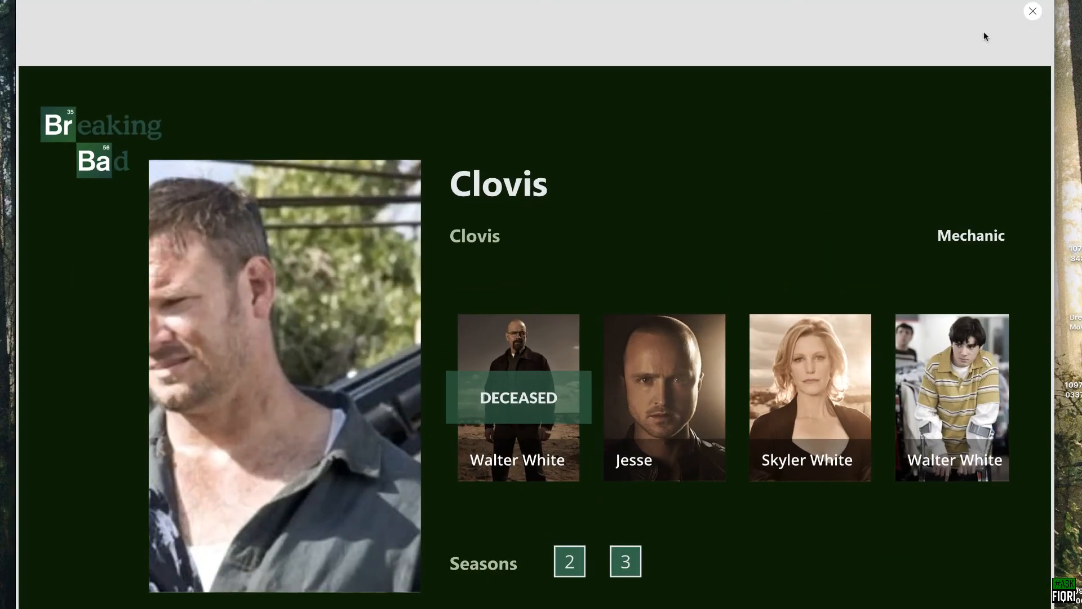
pyautogui.hscroll(6, 560, 400)
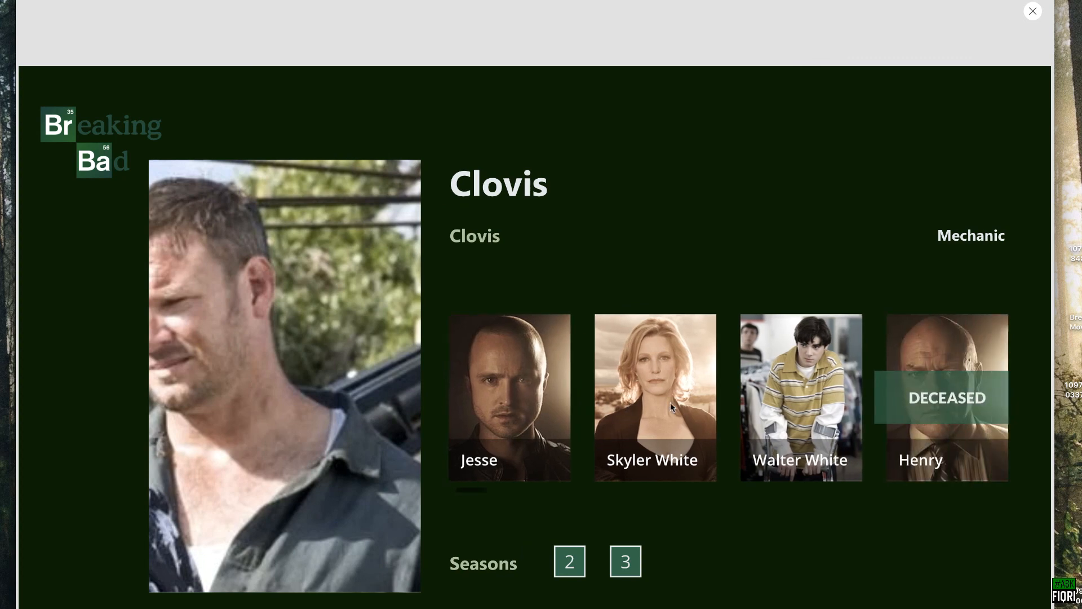
pyautogui.hscroll(5, 829, 410)
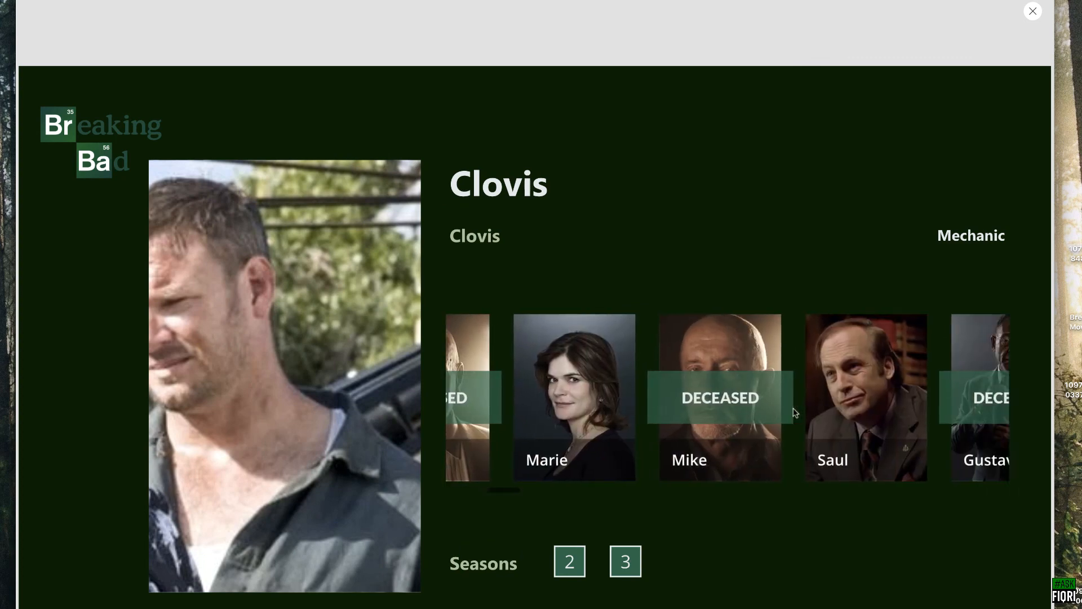
pyautogui.hscroll(5, 793, 408)
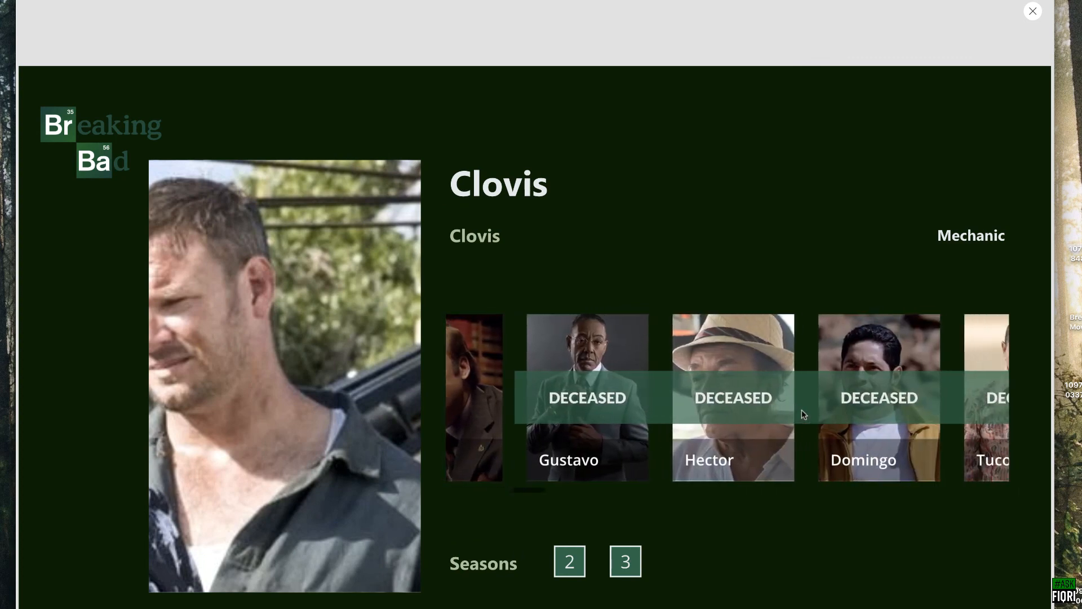
pyautogui.hscroll(5, 800, 410)
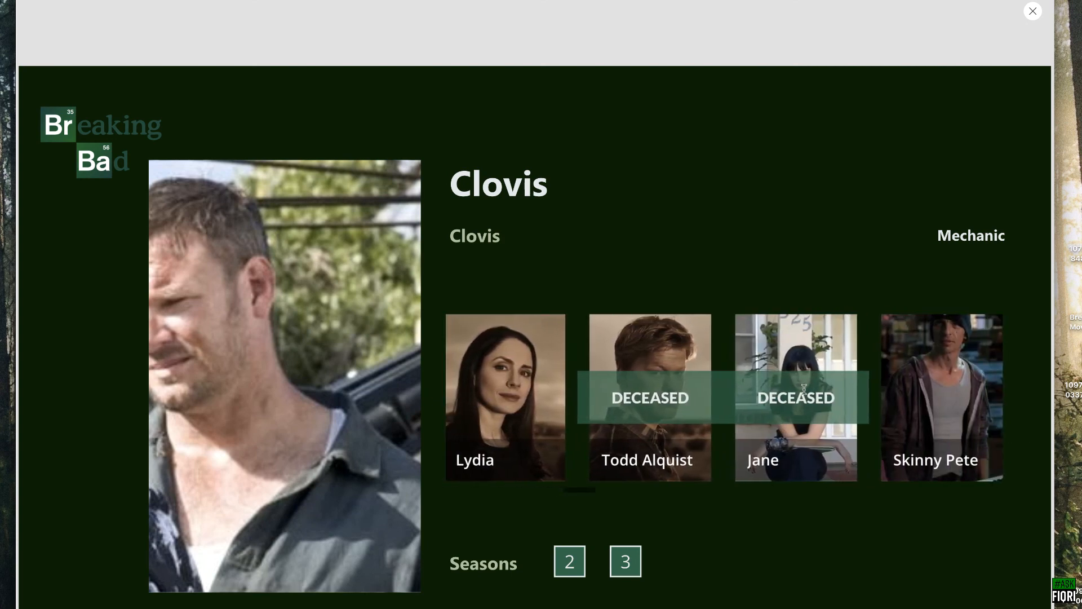
# Step: Select Jane, Todd Alquist, Saul and Gustavo in turn to check the DECEASED label on the main image, and close the preview
pyautogui.click(804, 388)
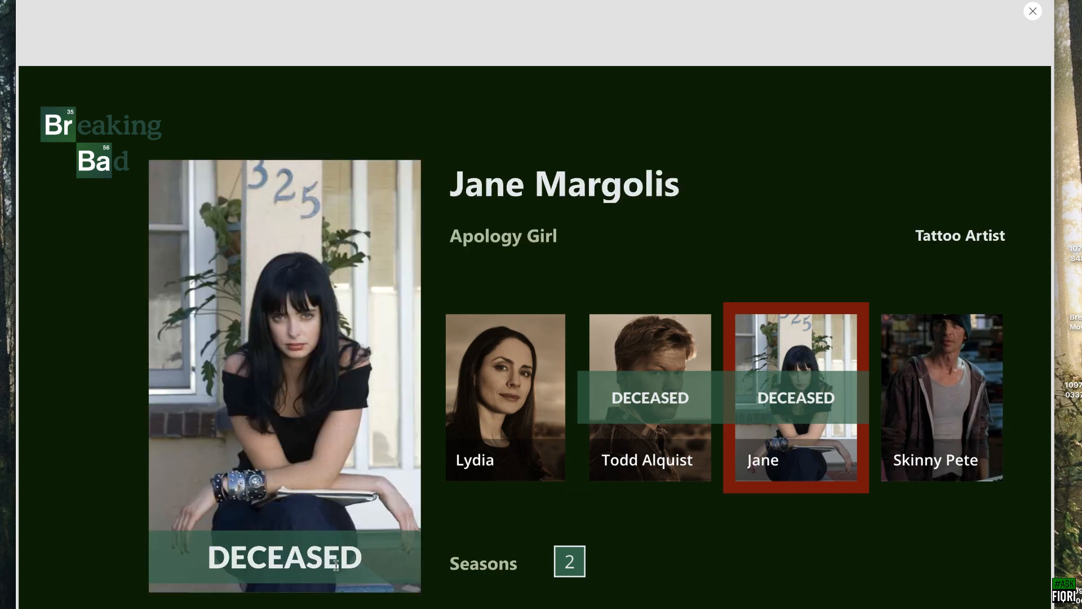
pyautogui.click(694, 358)
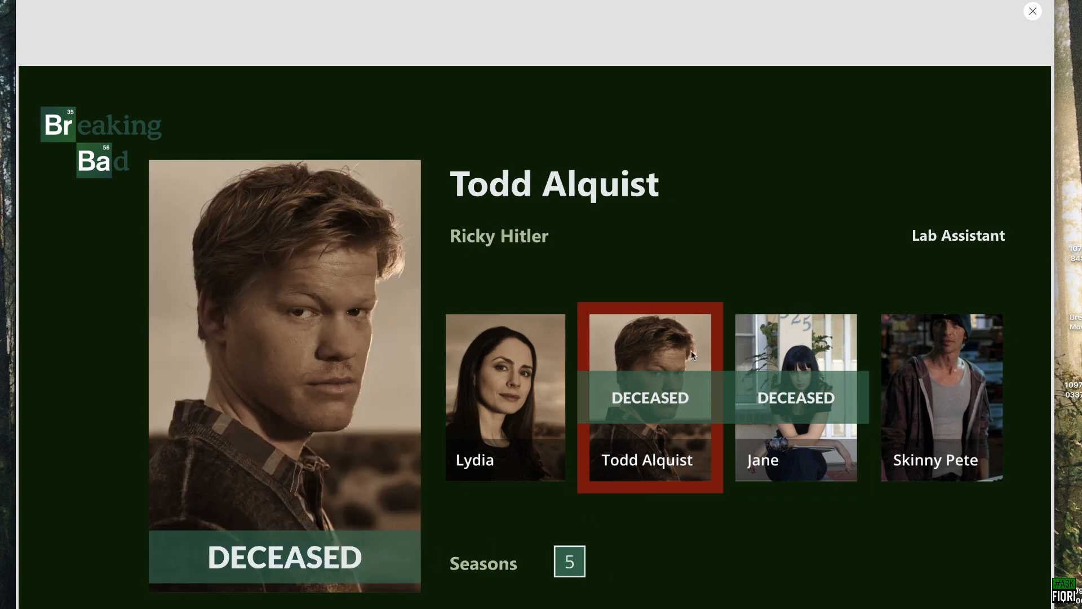
pyautogui.hscroll(-10, 507, 410)
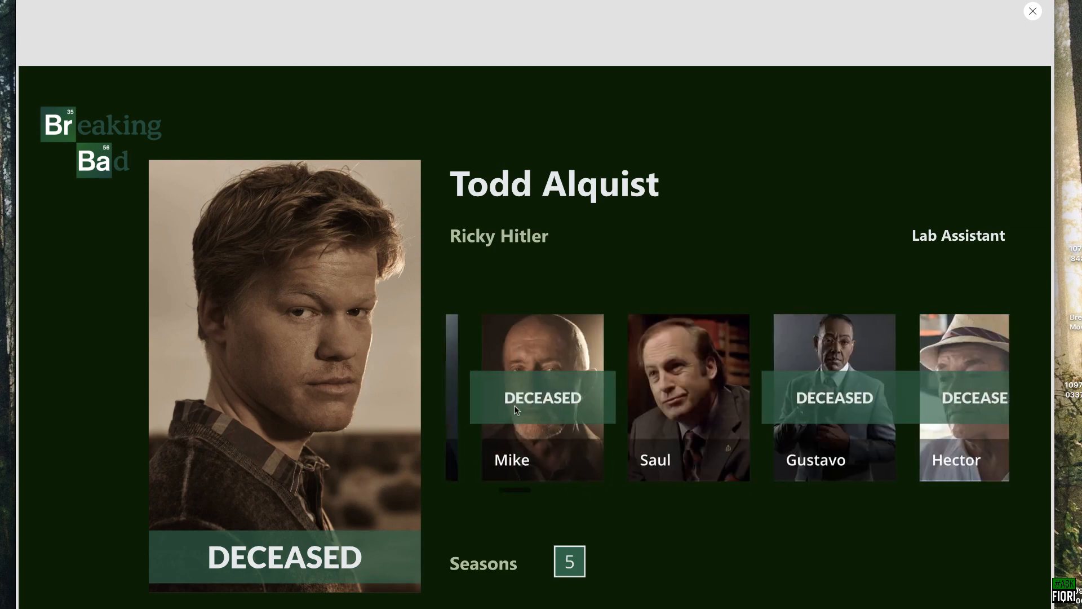
pyautogui.click(744, 363)
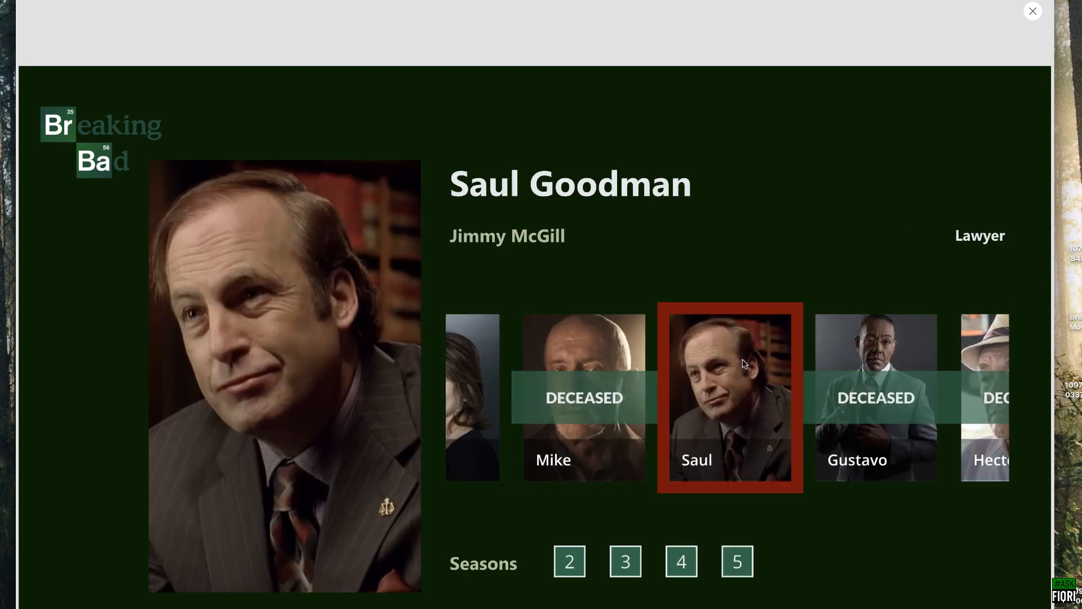
pyautogui.click(898, 337)
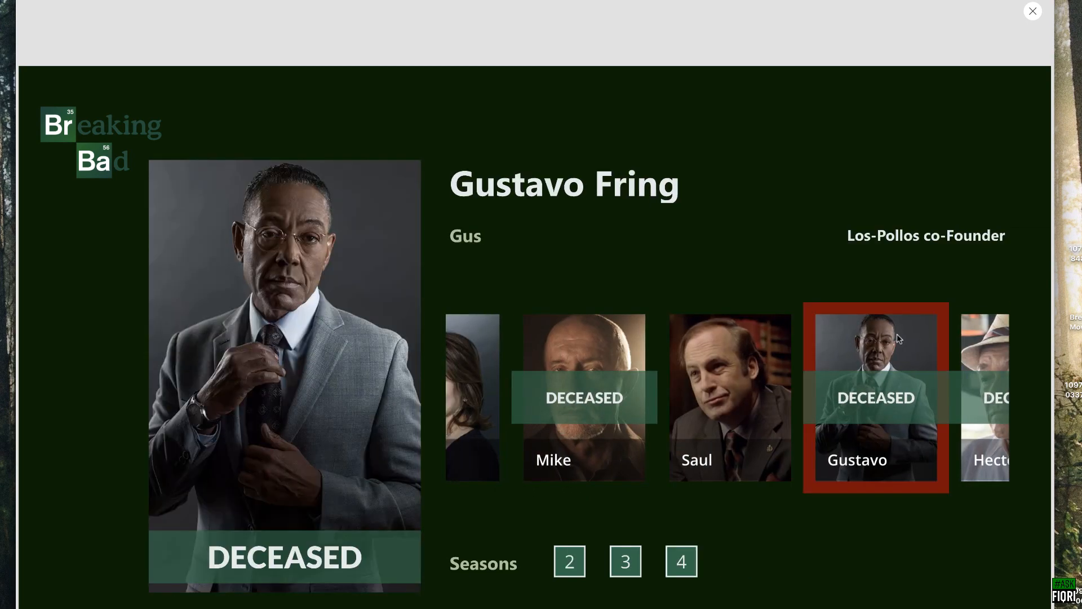
pyautogui.click(1032, 11)
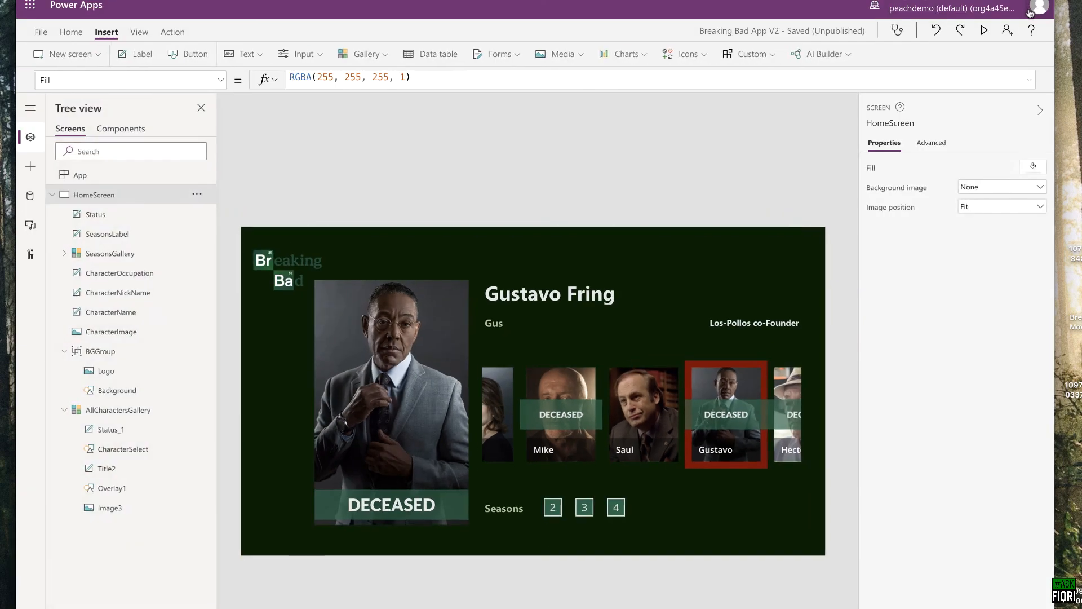
# Step: Run the App object's OnStart to load a new random character
pyautogui.click(131, 180)
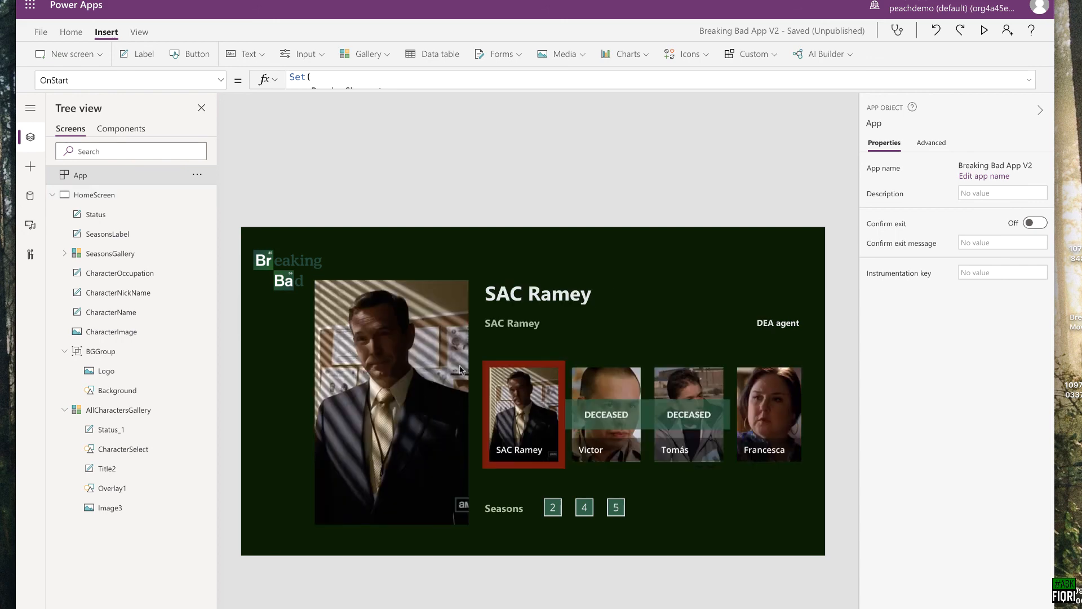
pyautogui.click(197, 175)
pyautogui.click(202, 195)
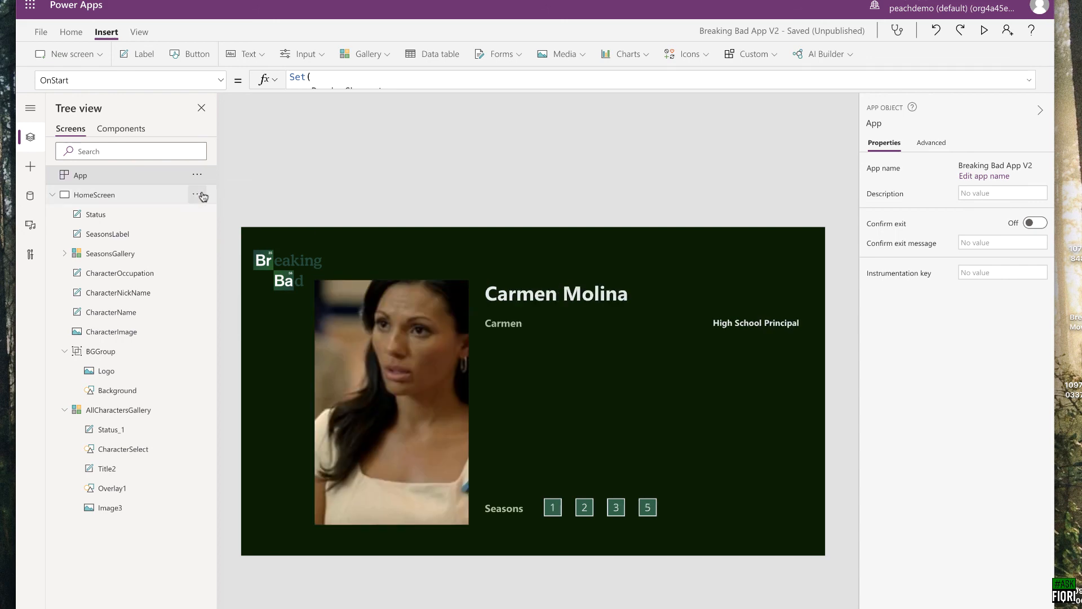